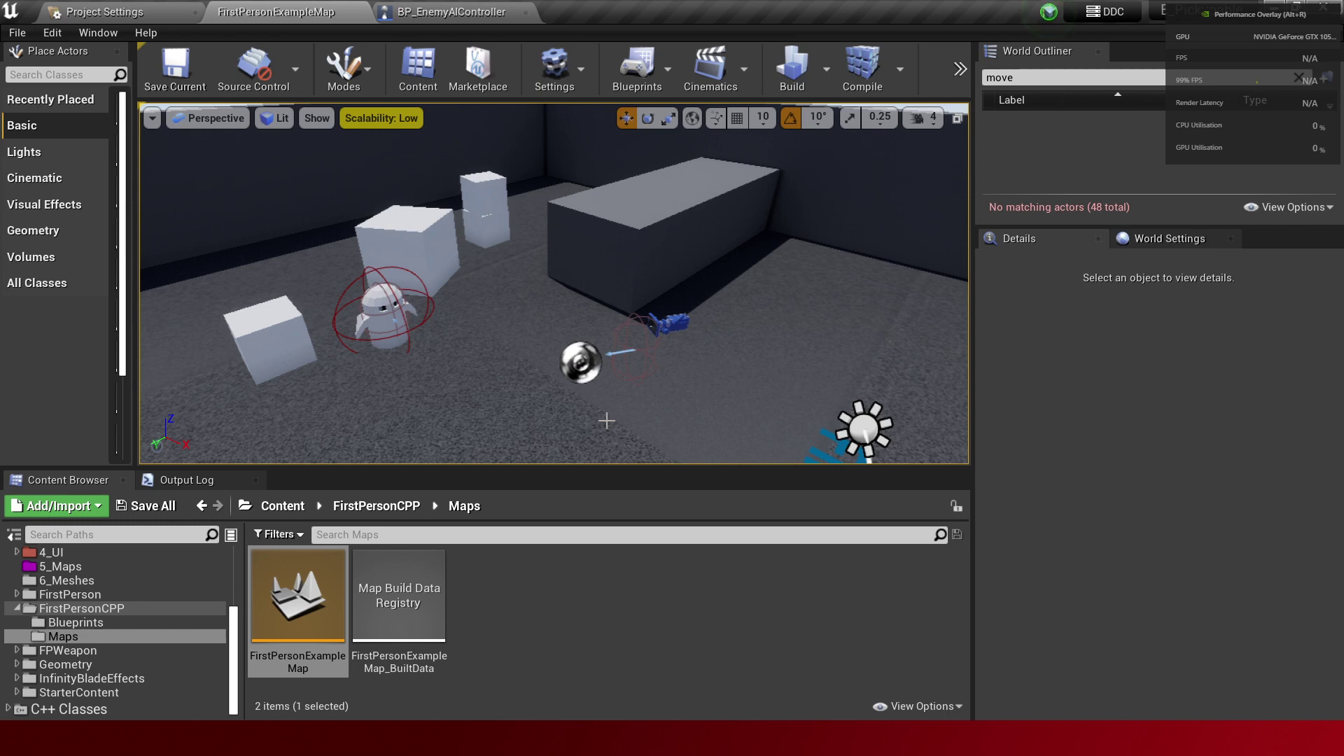
Hide the performance overlay, pull the level view back, and return to GeneratePath() in Visual Studio.
key(alt+r)
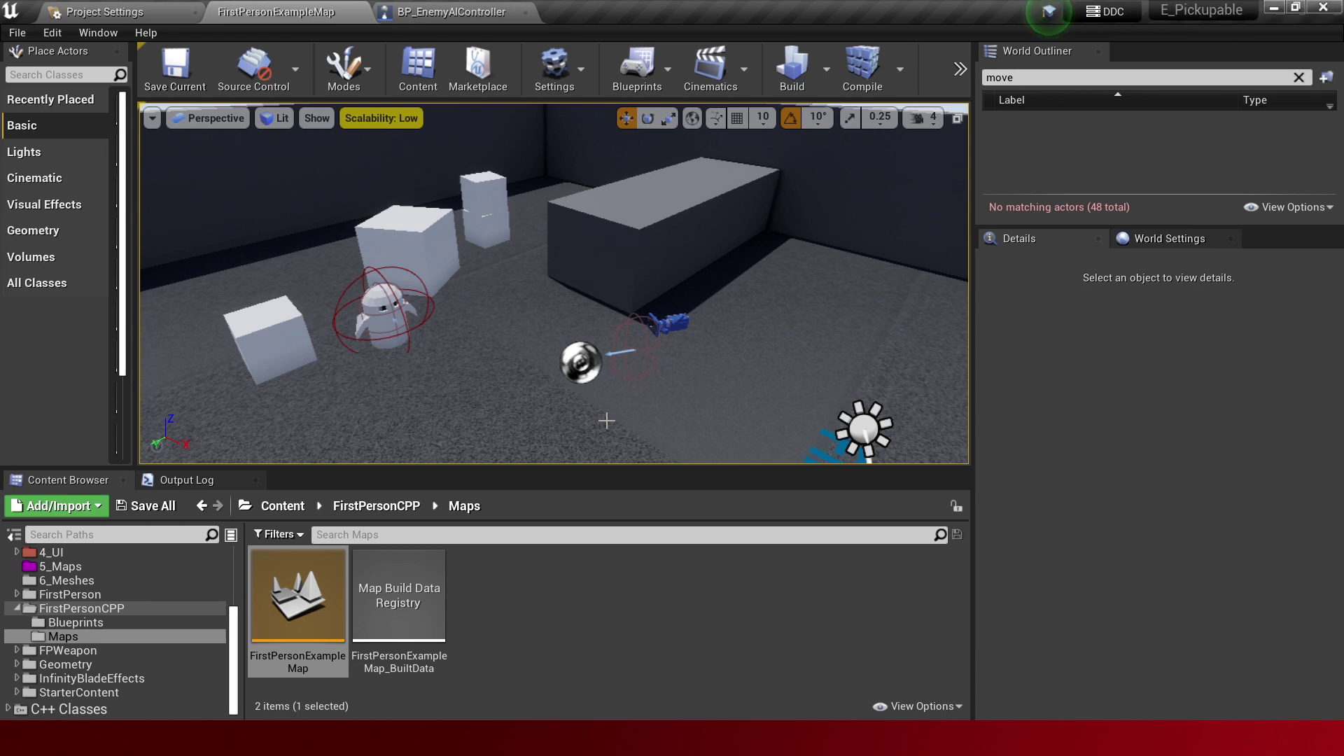
drag(630, 381, 641, 376)
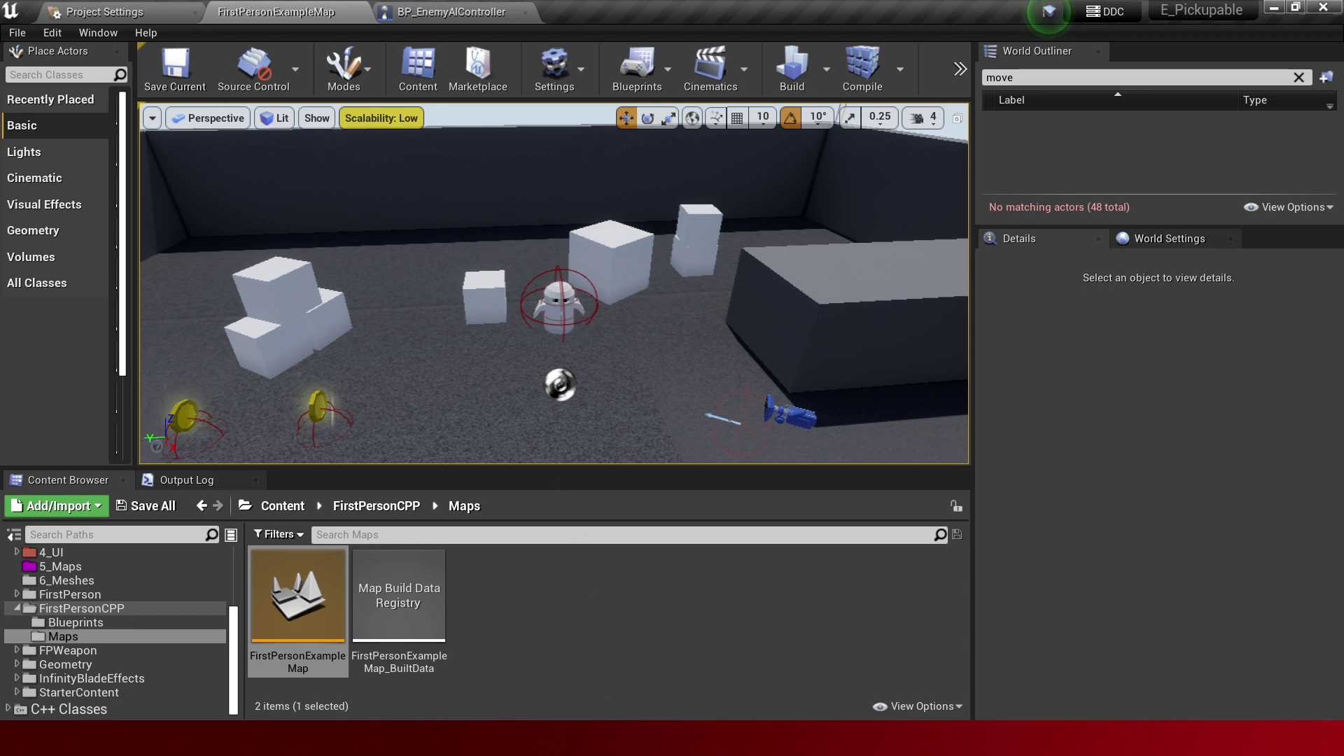
key(alt+Tab)
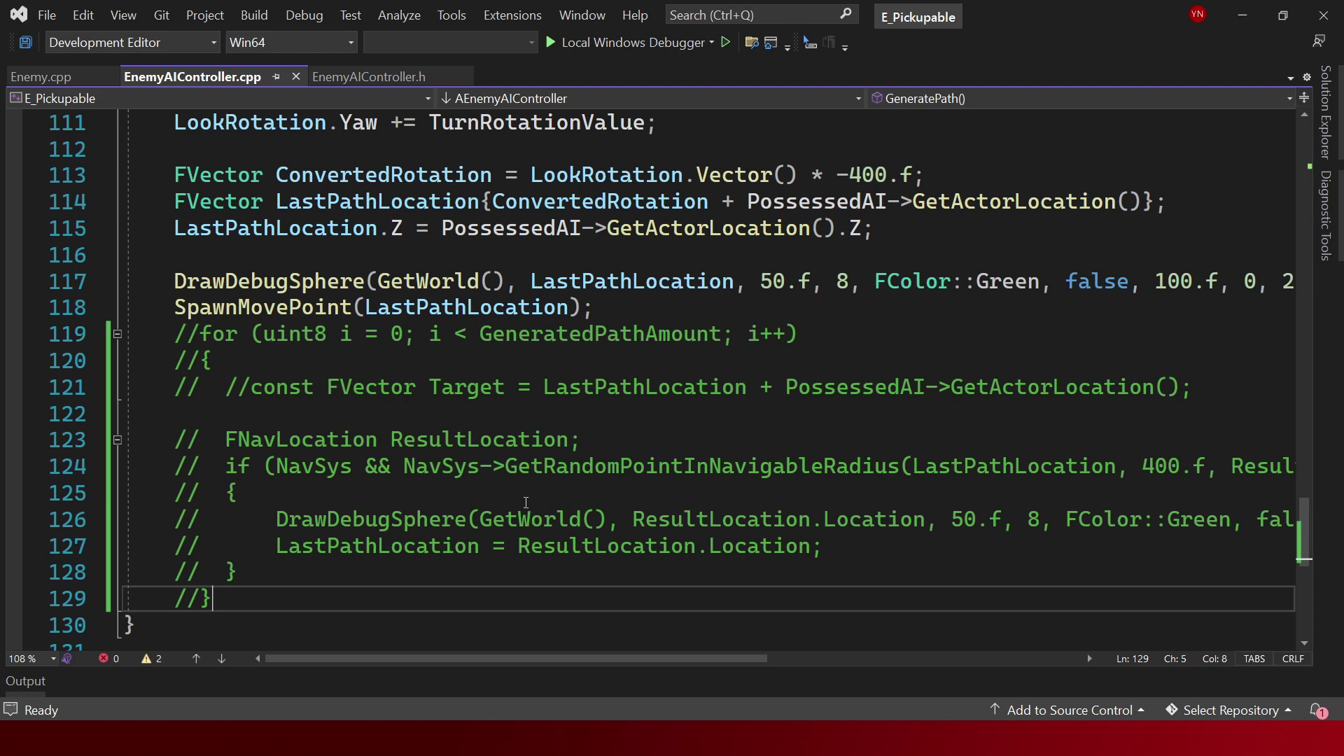
scroll(513, 443, up, 2)
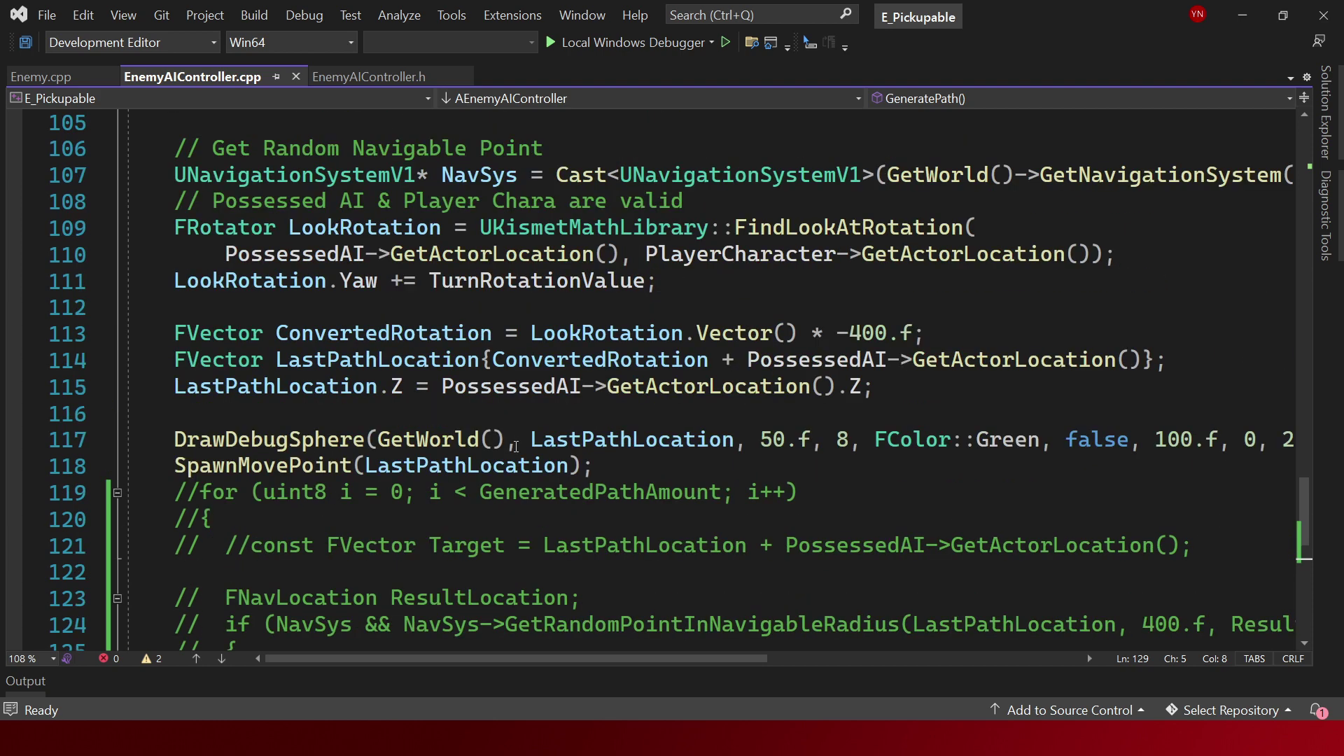
scroll(515, 443, up, 2)
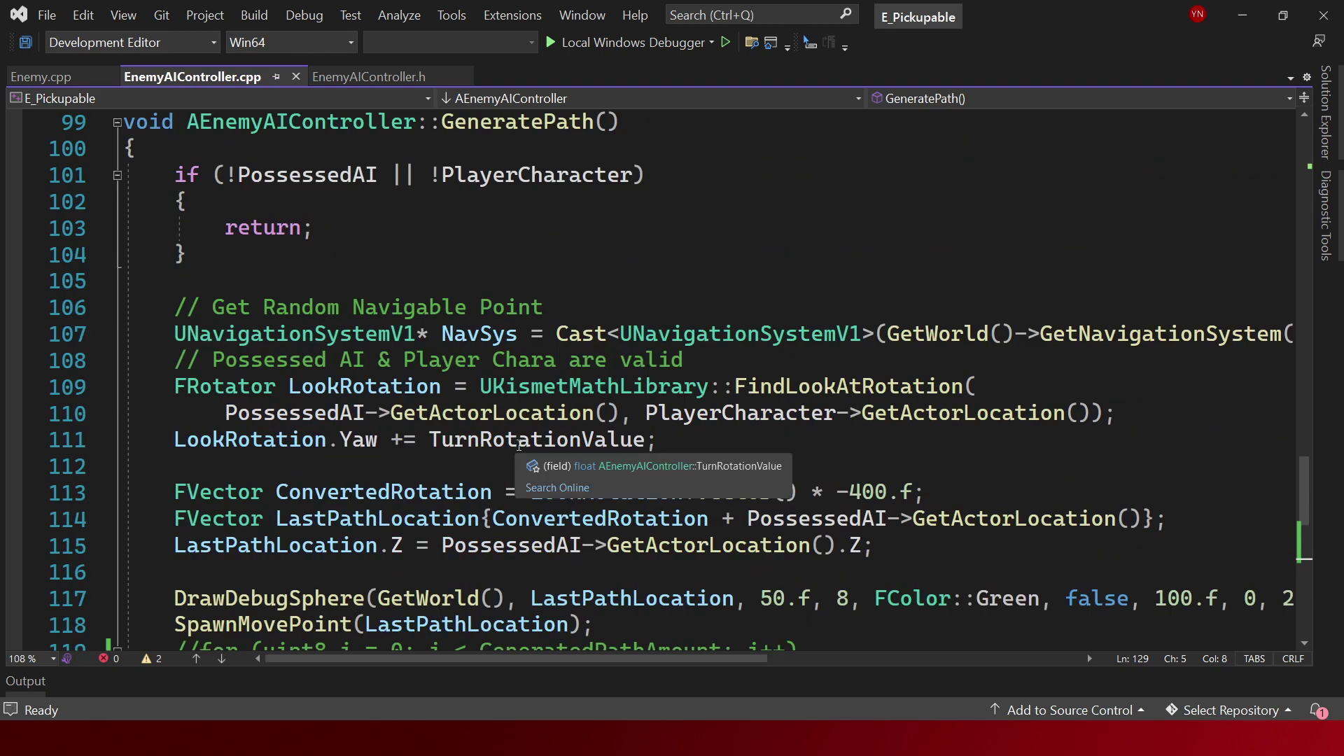
scroll(514, 445, down, 1)
drag(675, 552, 130, 519)
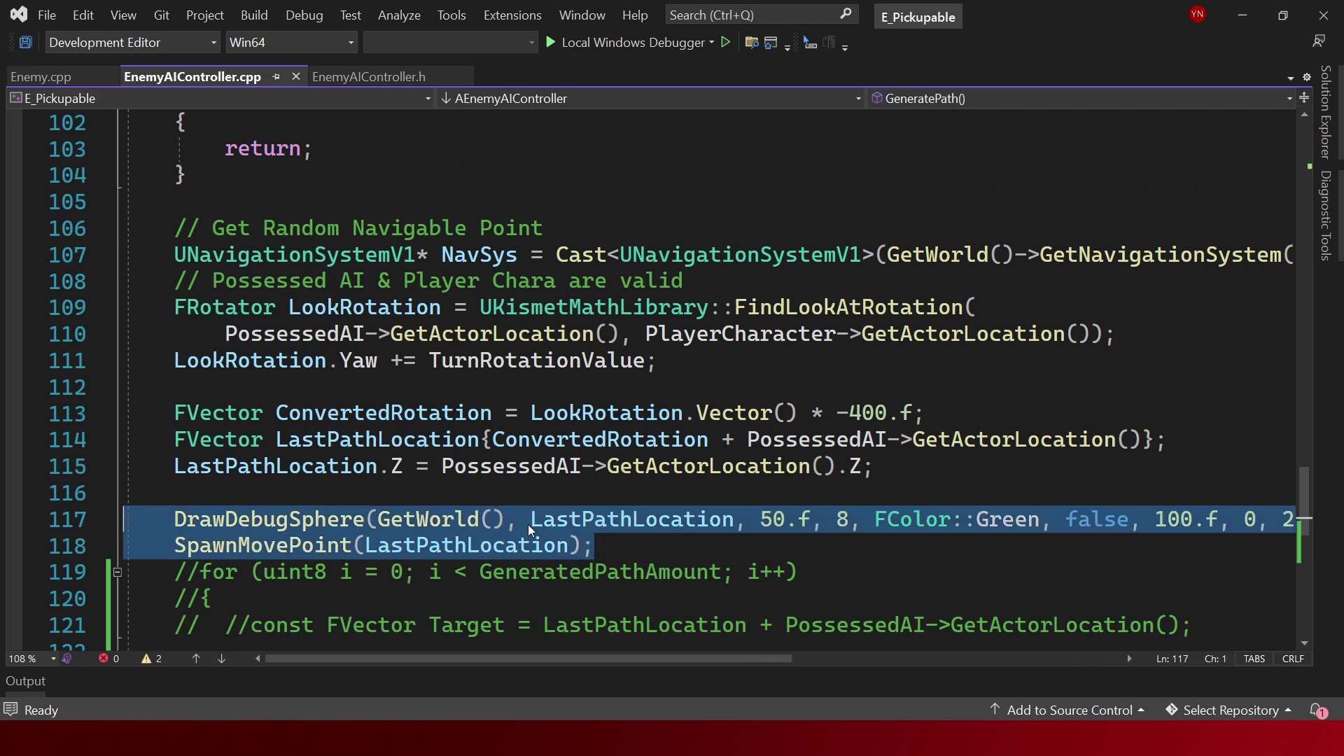
click(350, 526)
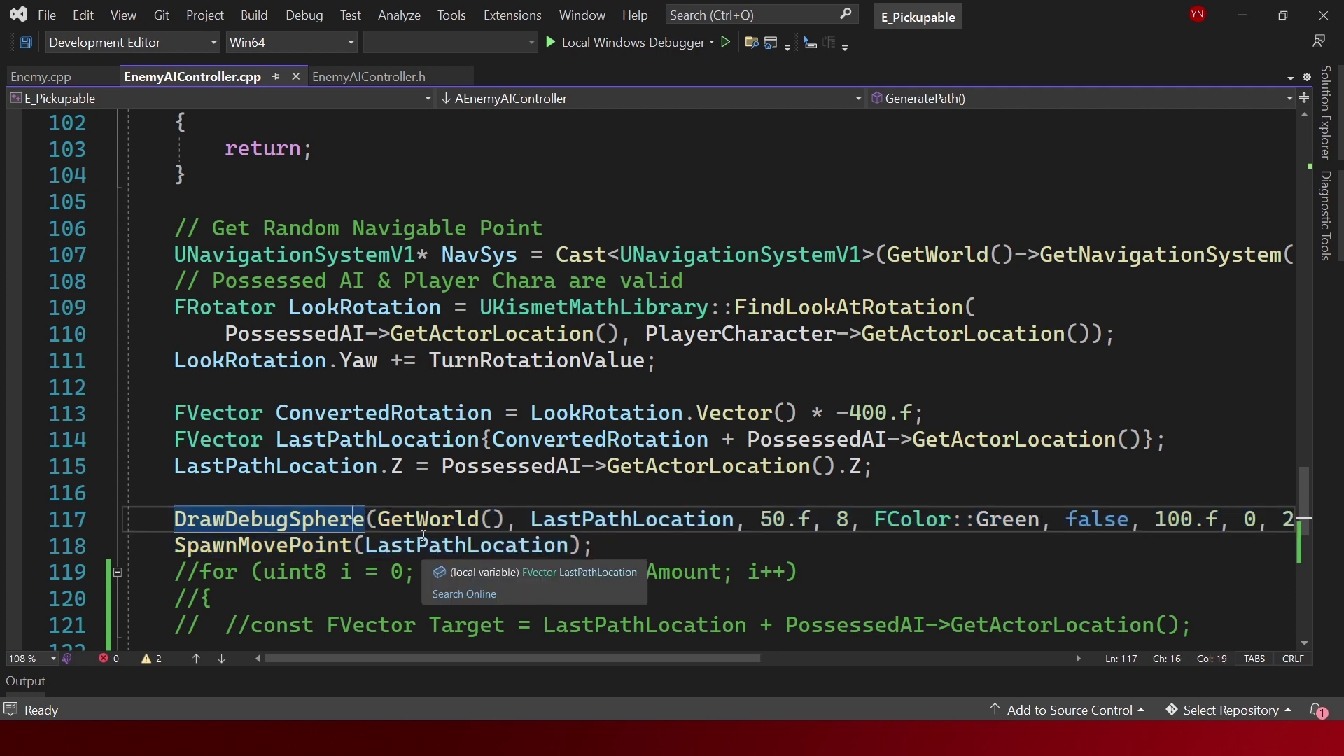
key(ctrl+minus)
key(ctrl+minus)
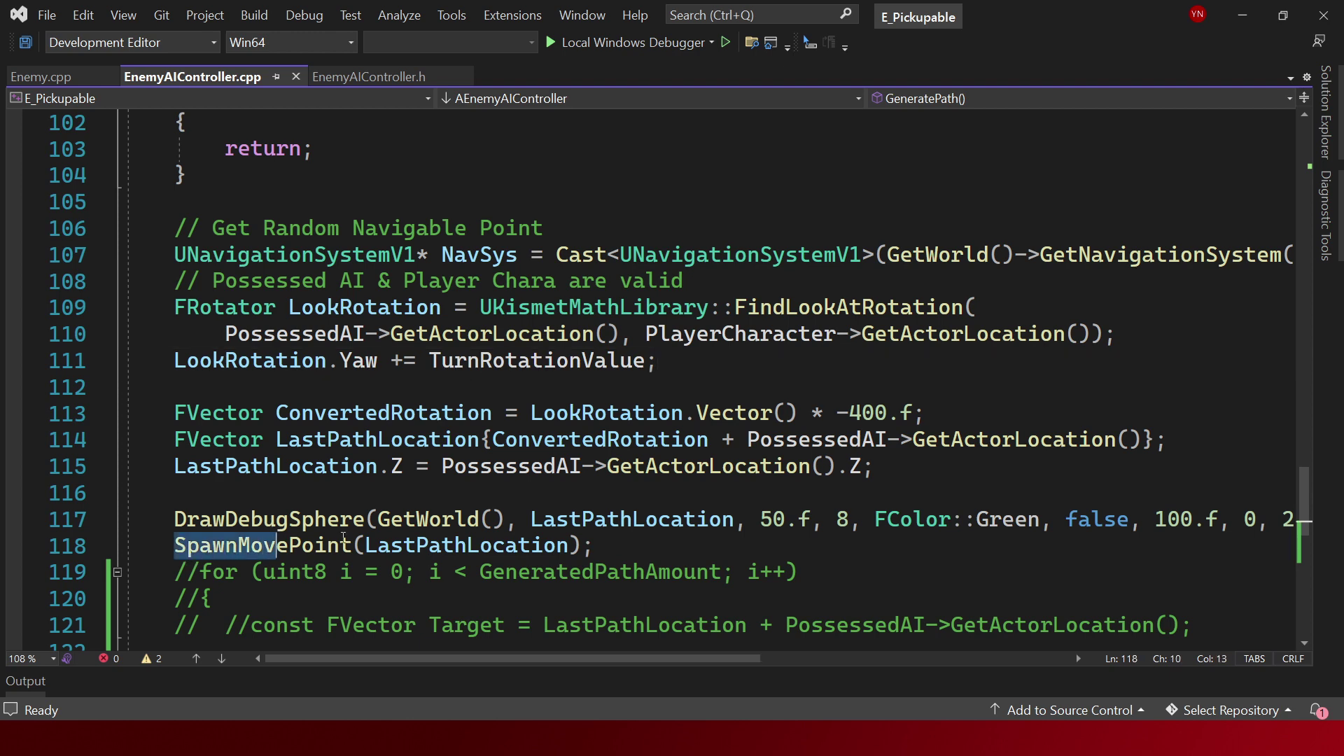
drag(568, 546, 365, 546)
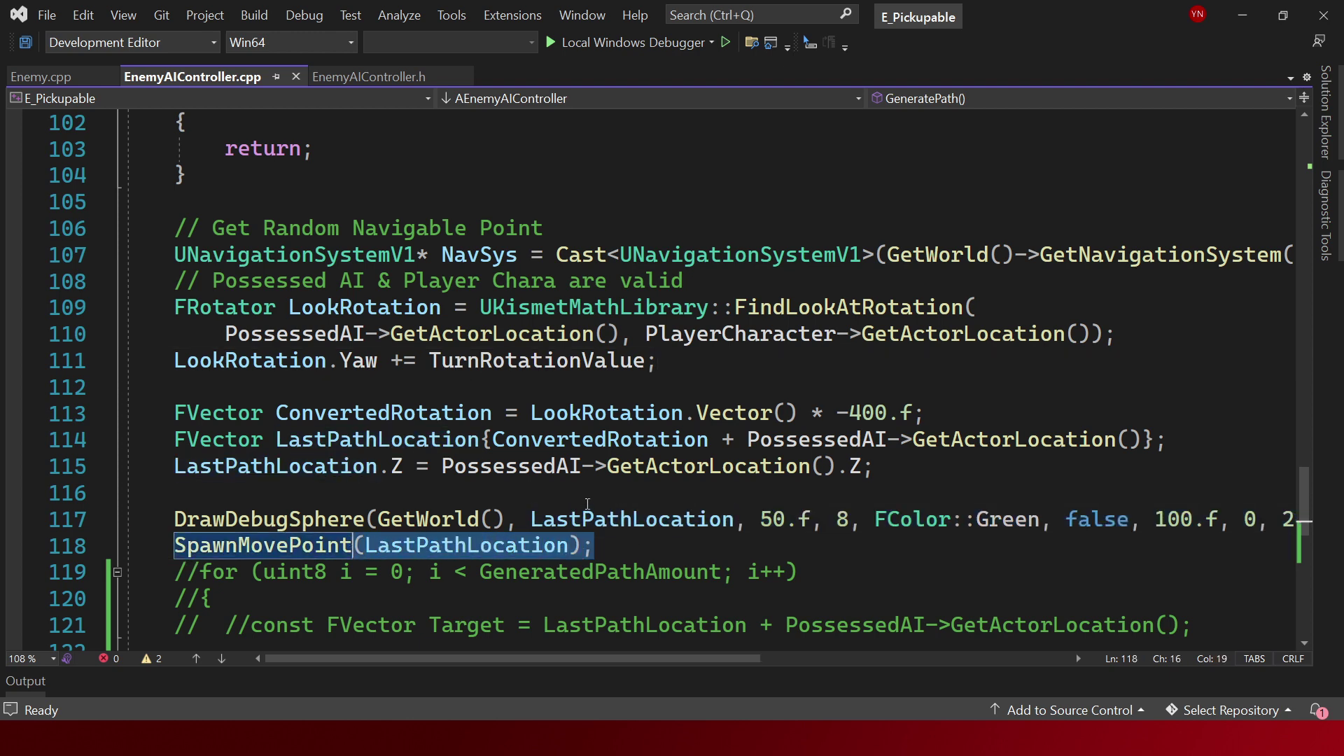
double_click(630, 519)
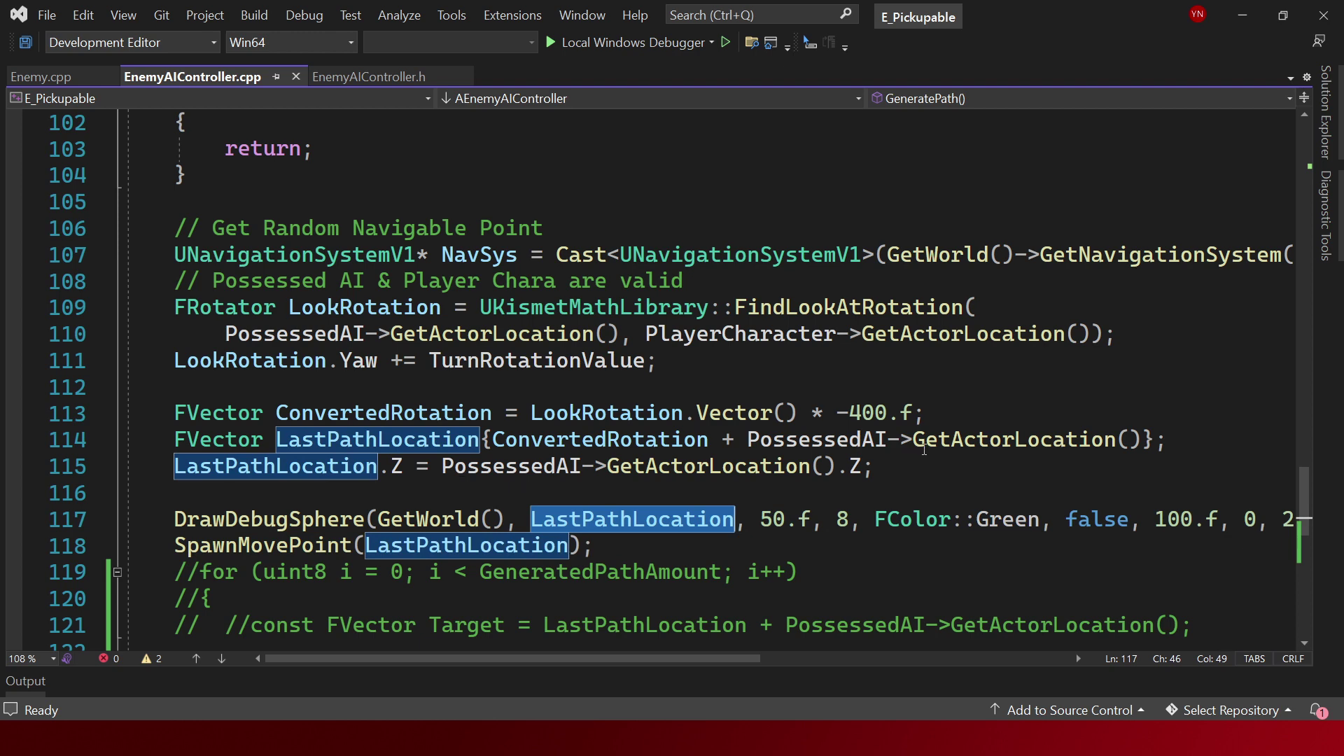
drag(926, 440, 492, 440)
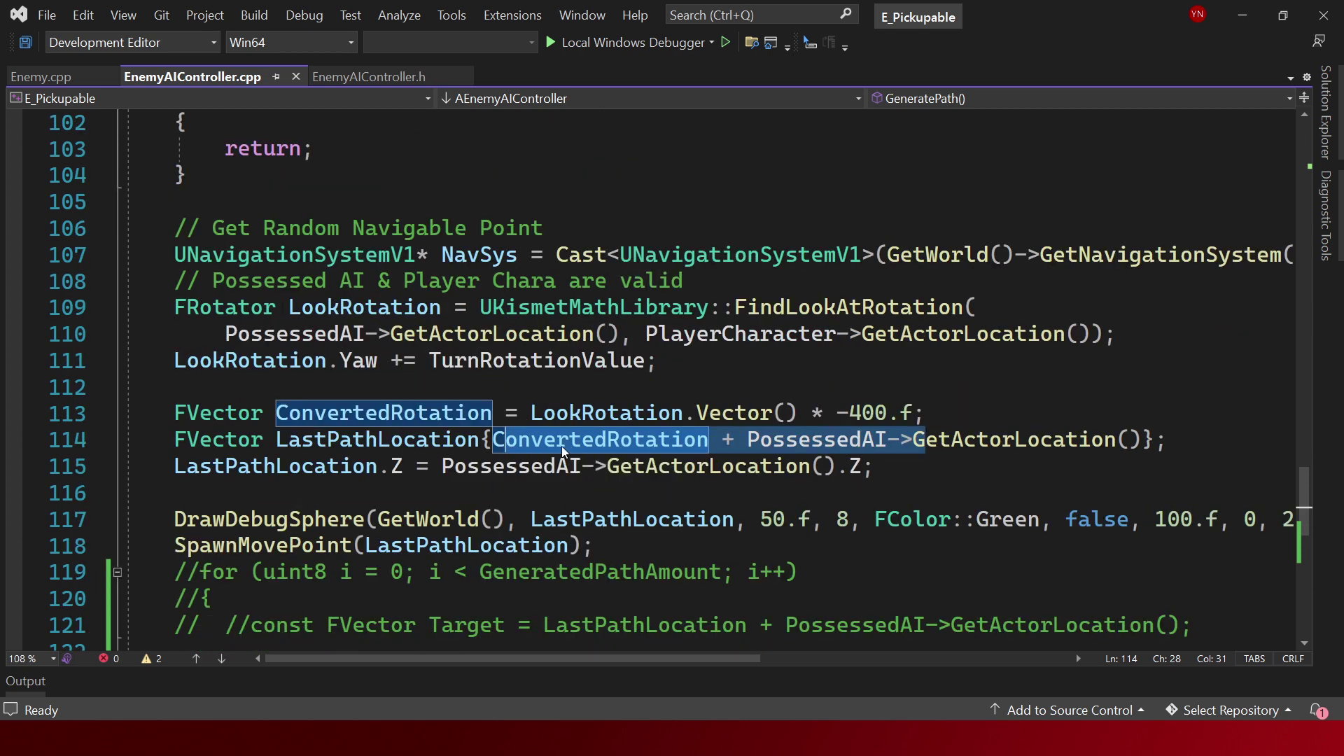
click(869, 419)
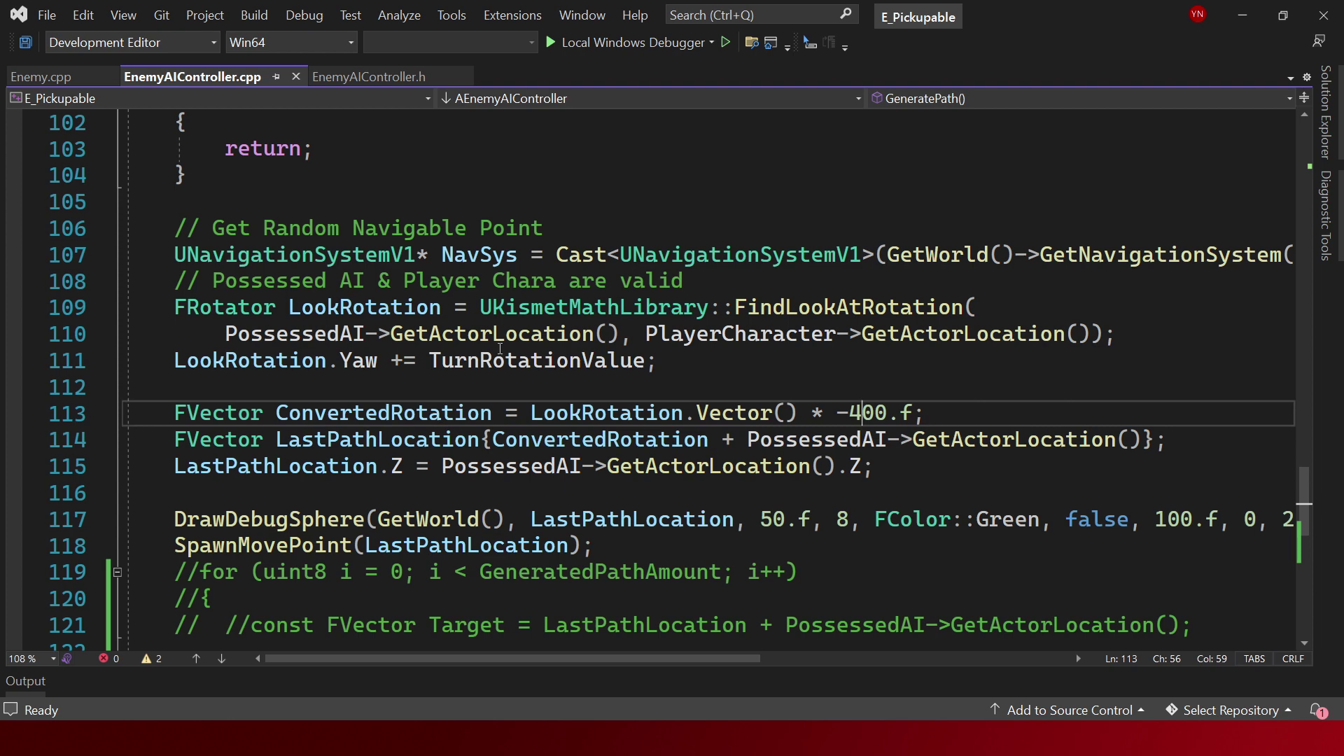
mouse_move(766, 308)
mouse_move(471, 425)
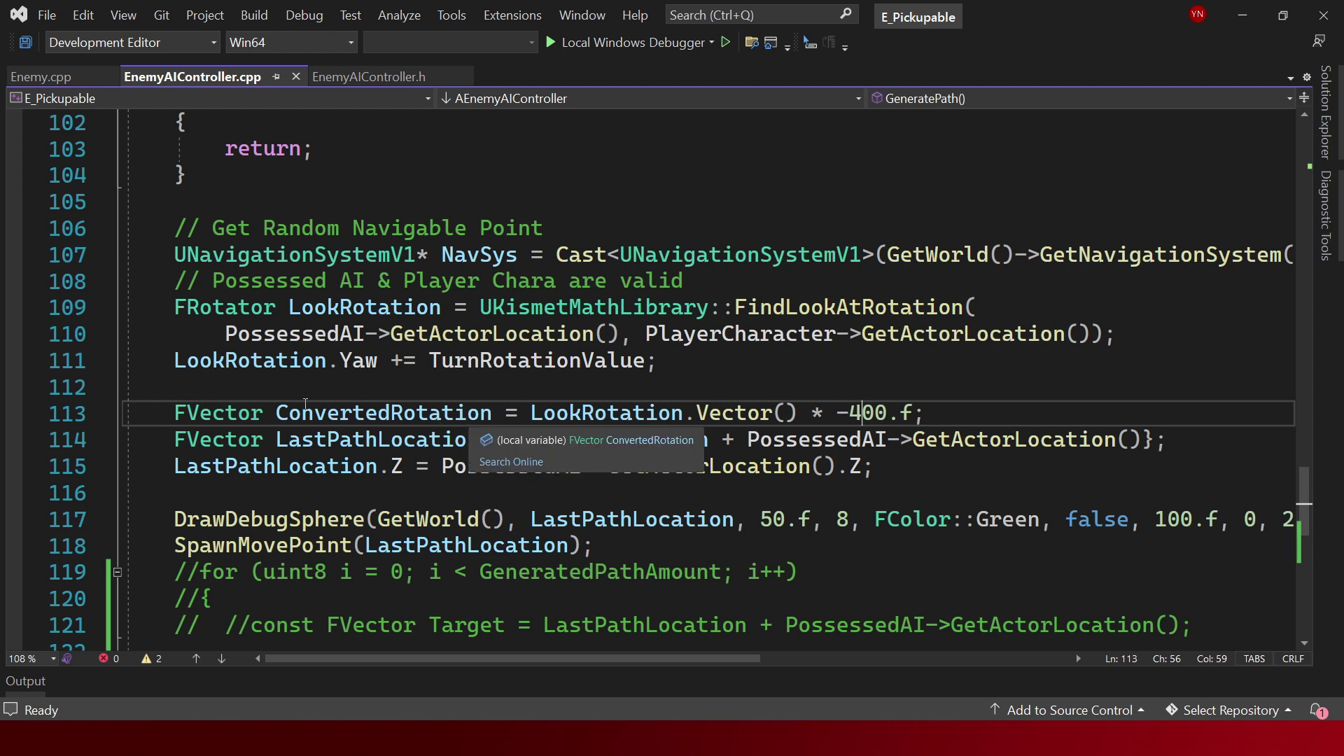
click(326, 360)
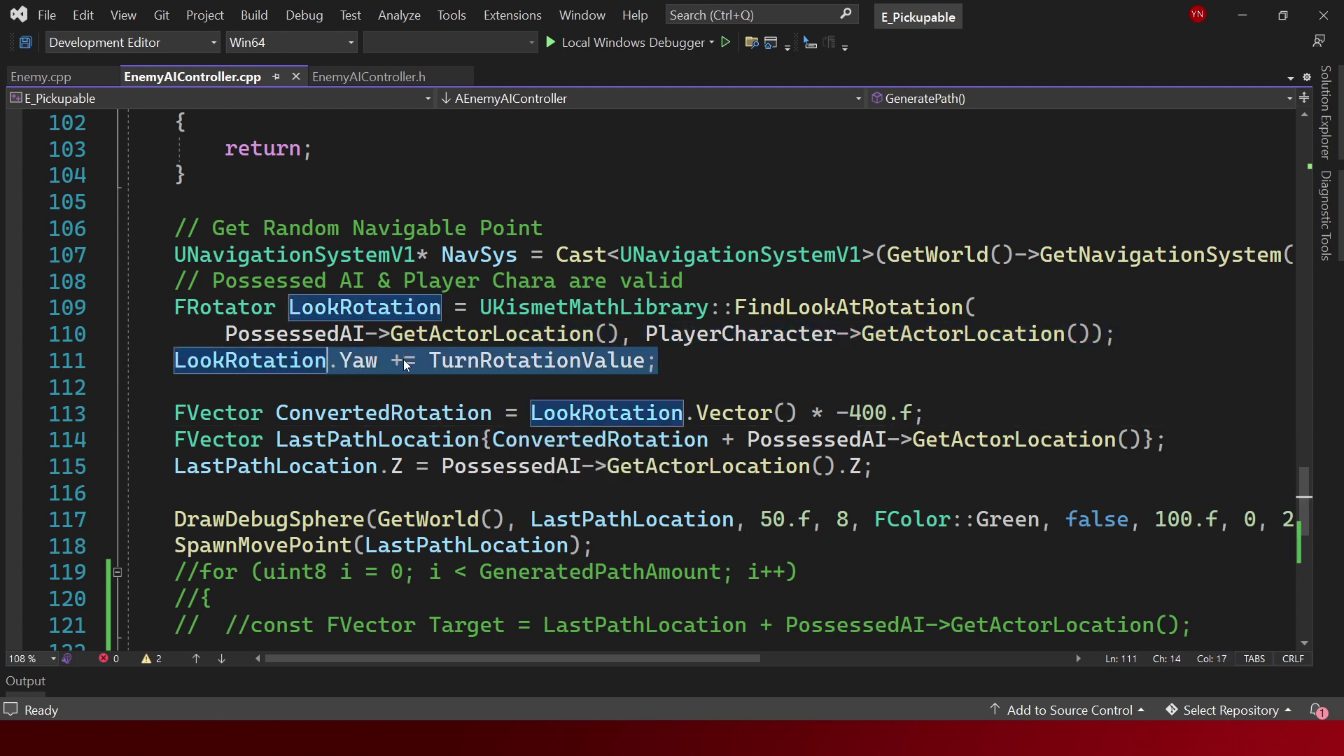
double_click(553, 364)
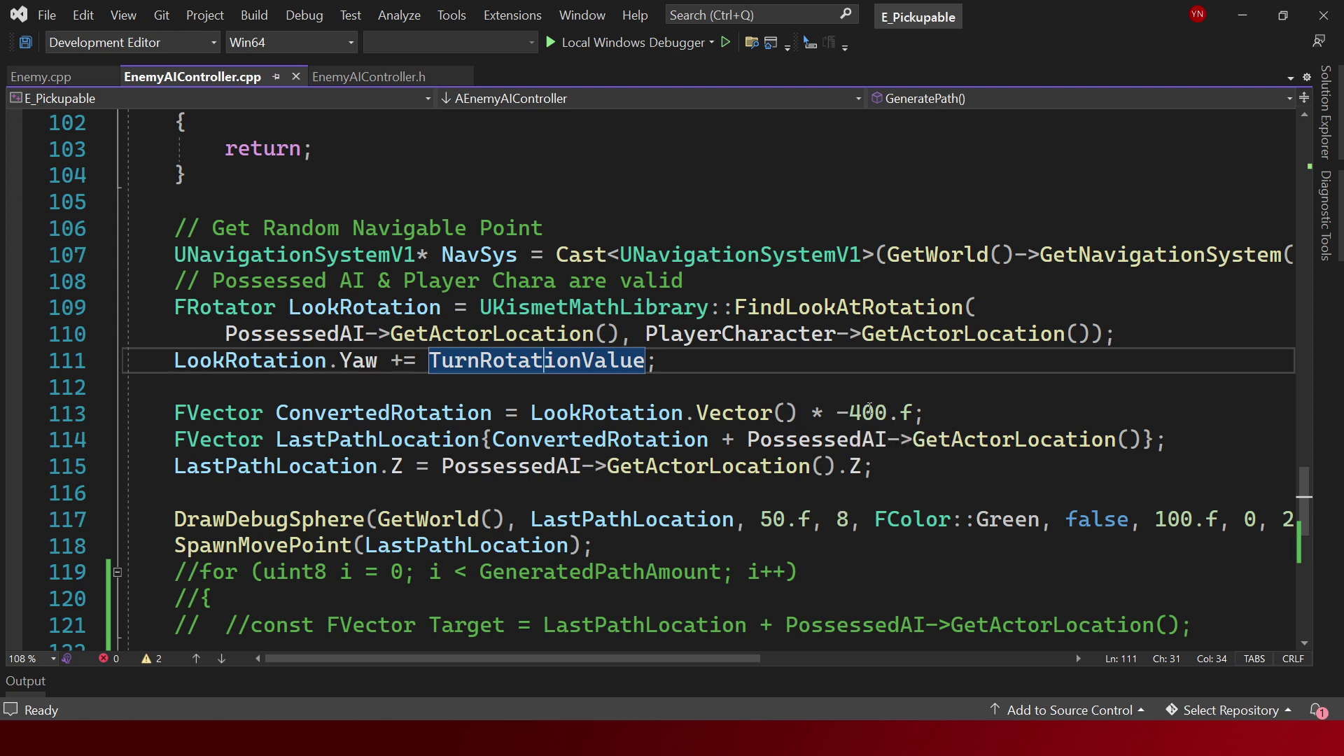
mouse_move(914, 411)
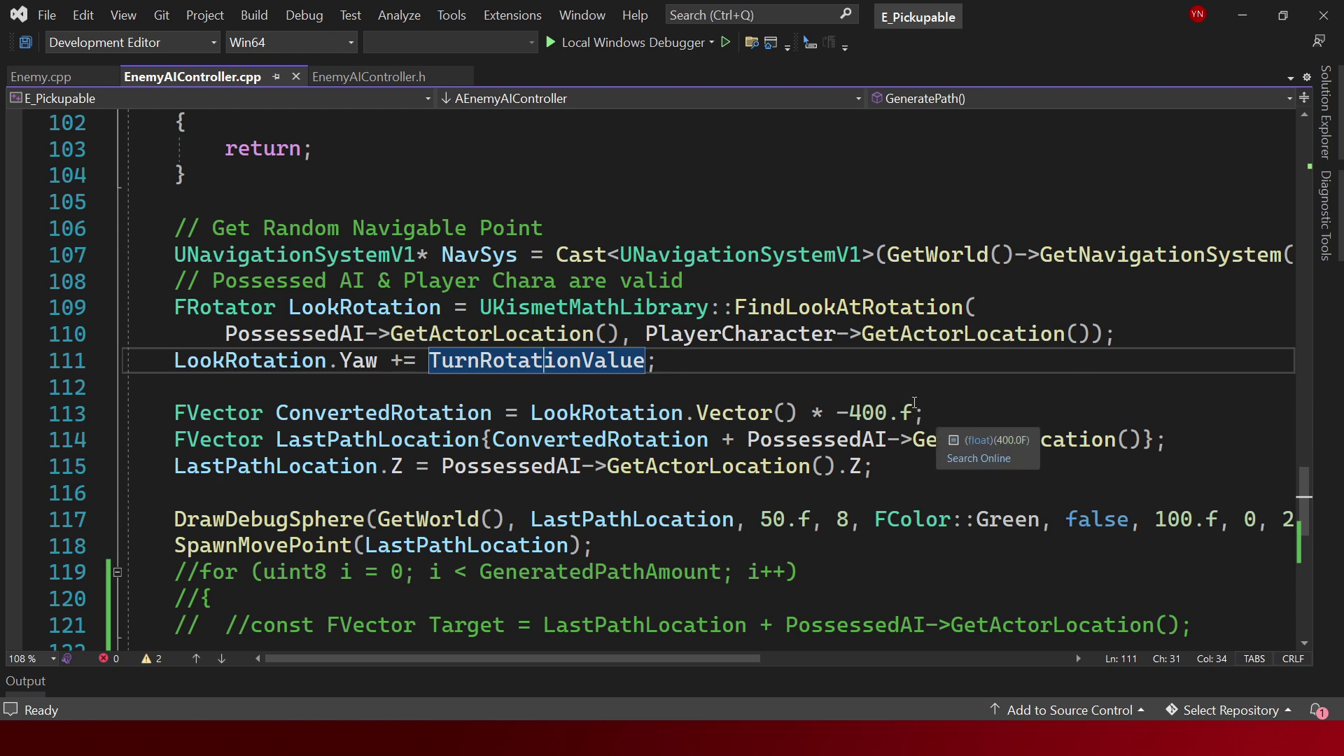
drag(913, 412, 849, 412)
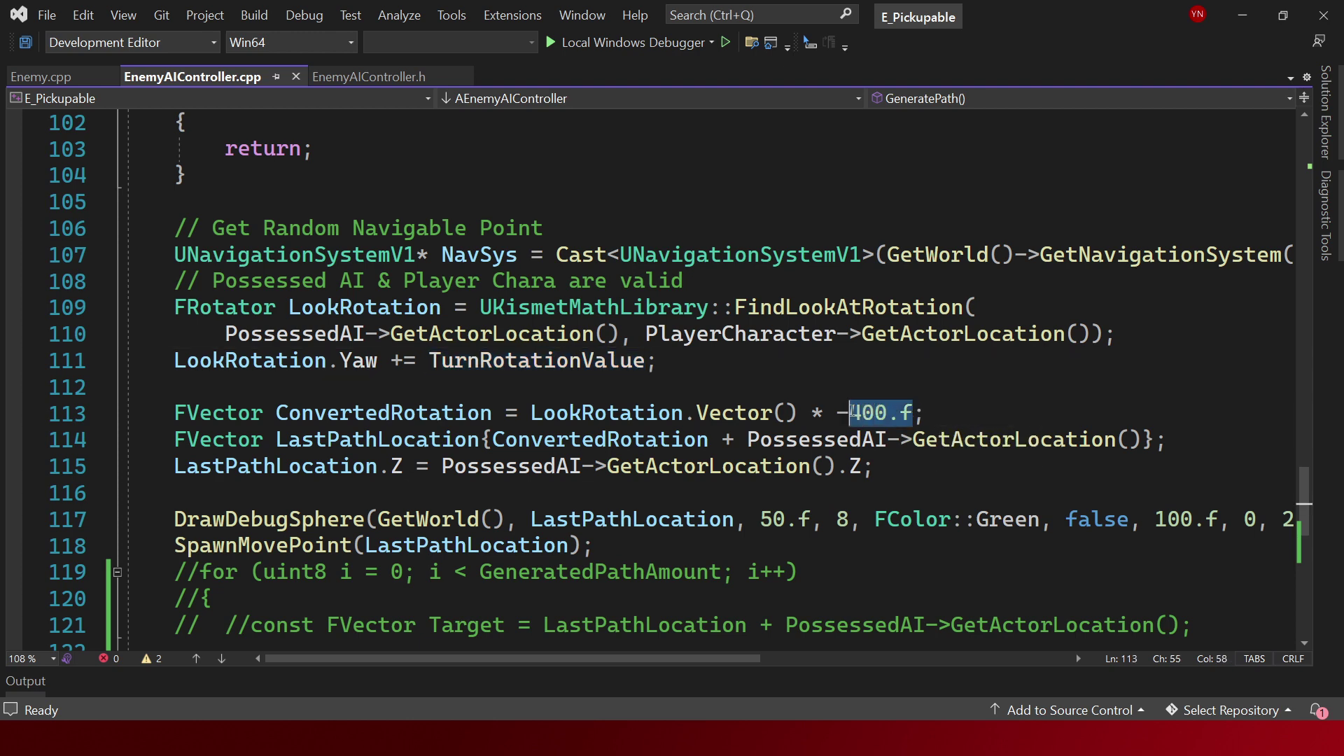
key(shift+Left)
key(shift+Left)
key(shift+Left)
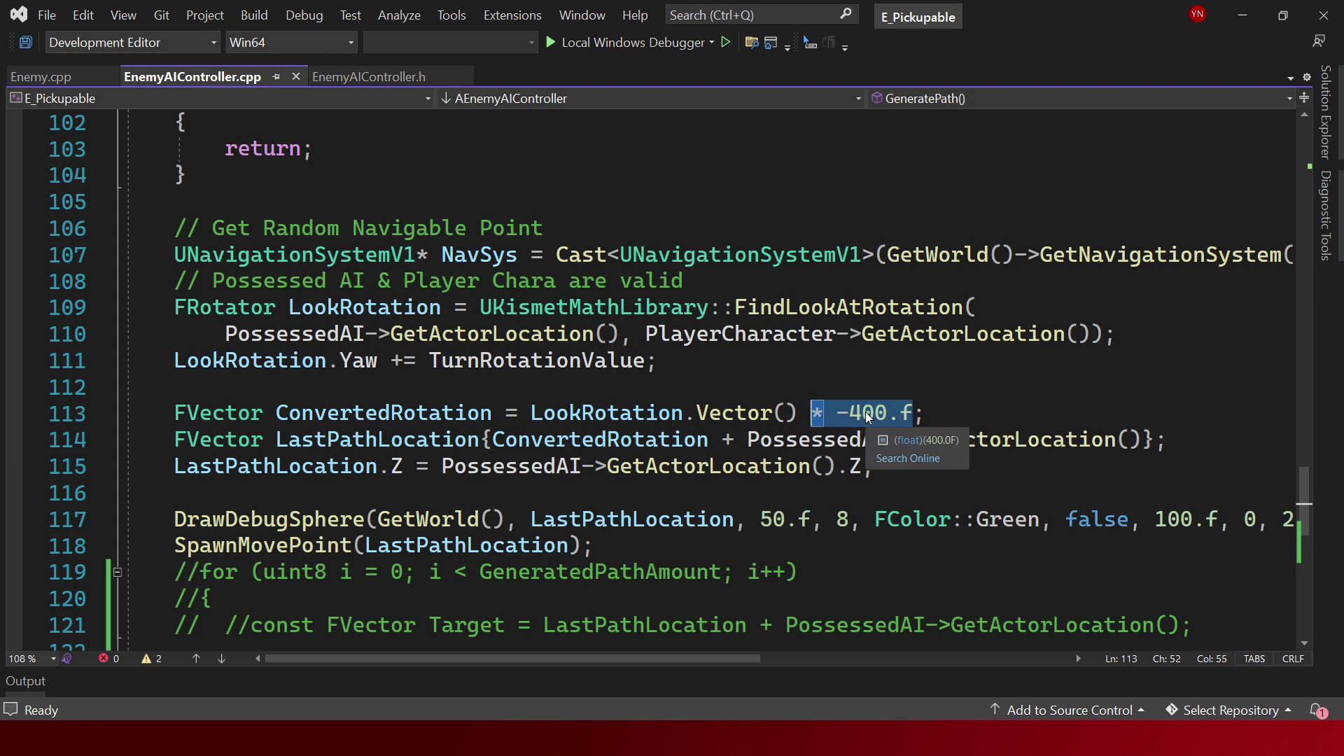
drag(658, 360, 384, 315)
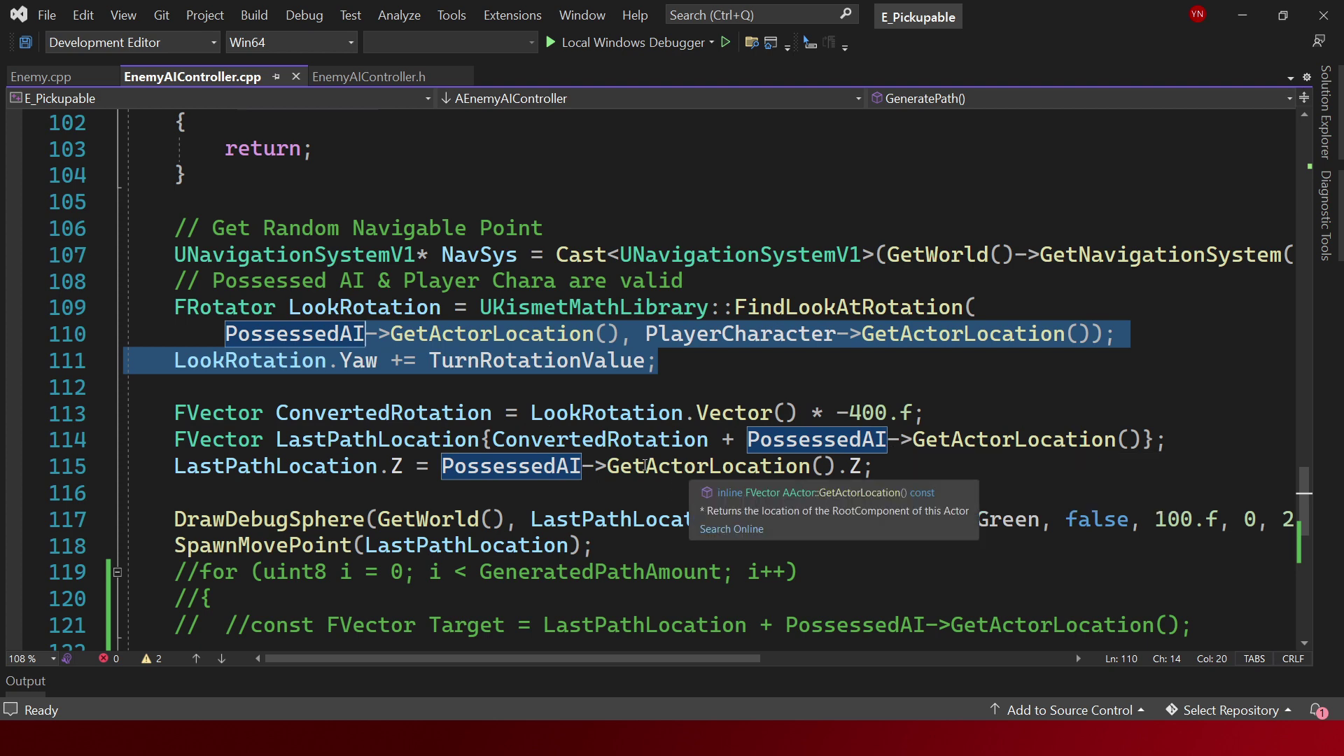
drag(566, 435, 924, 439)
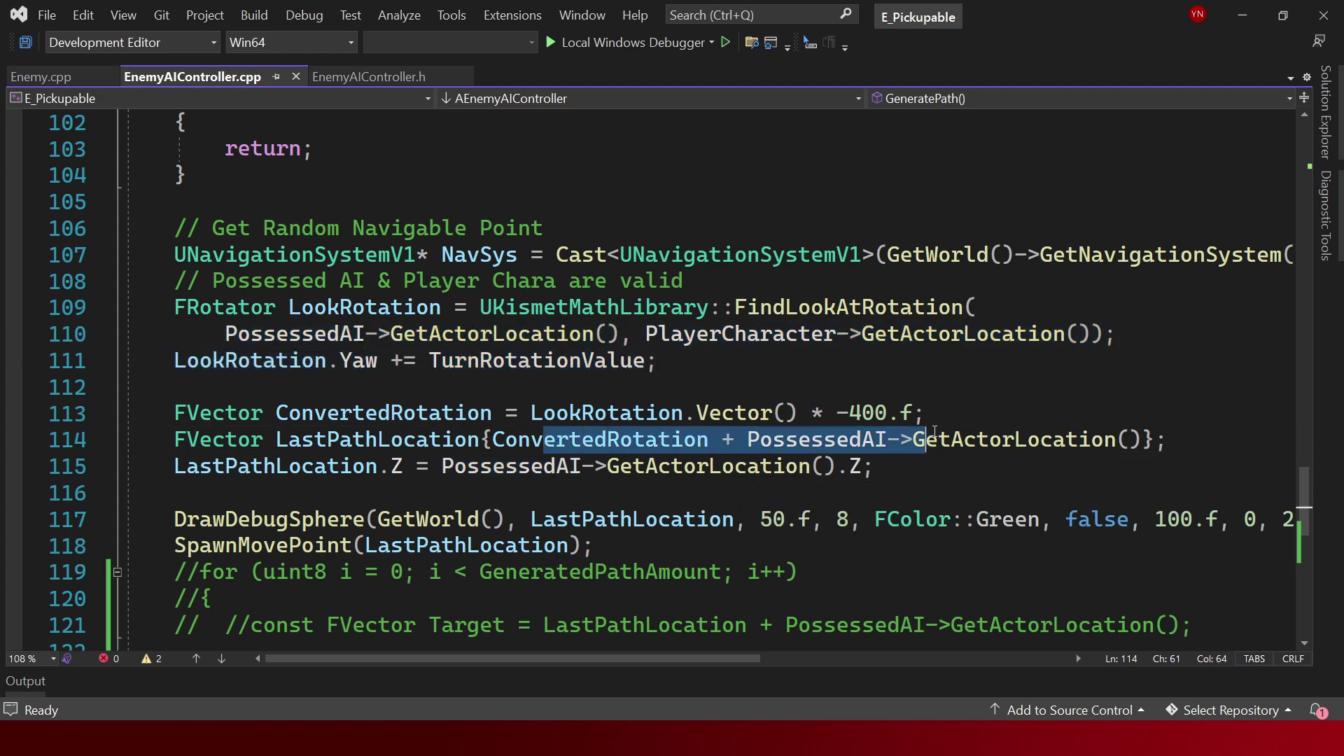
click(1153, 438)
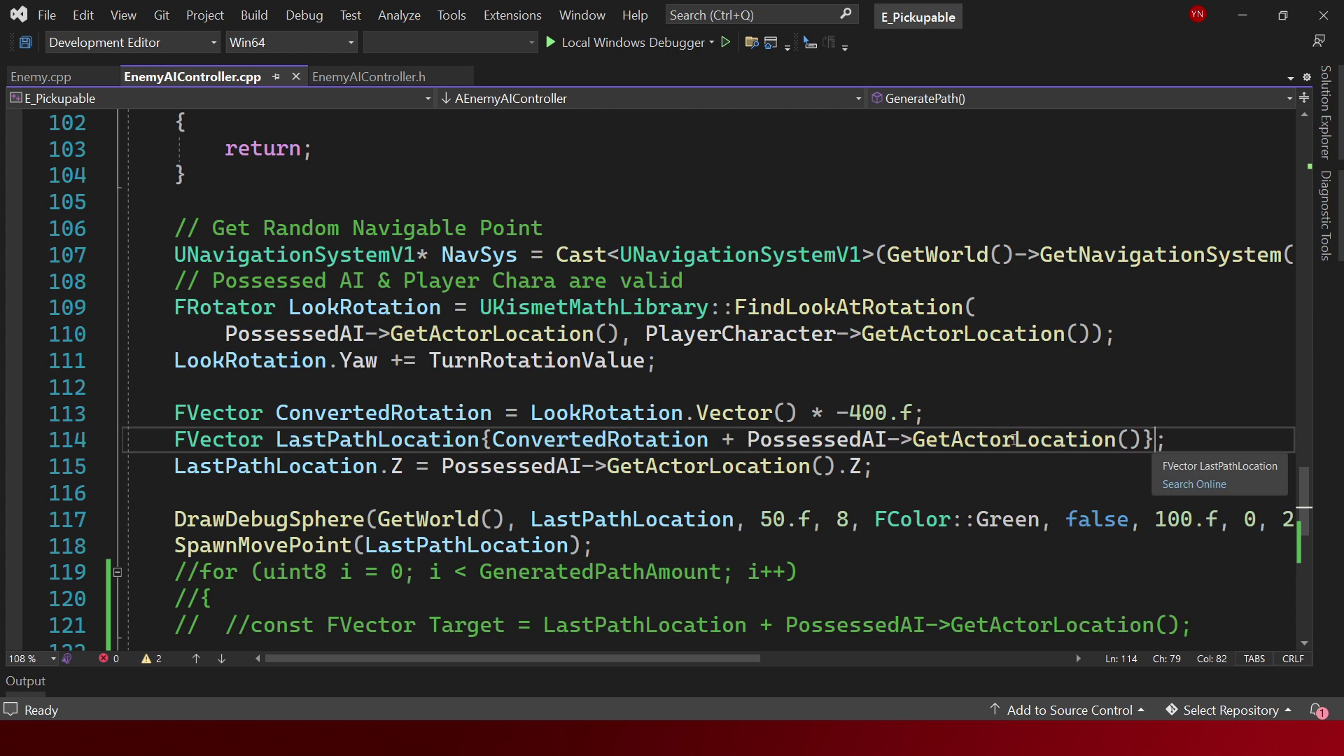
scroll(676, 481, down, 1)
drag(683, 464, 126, 466)
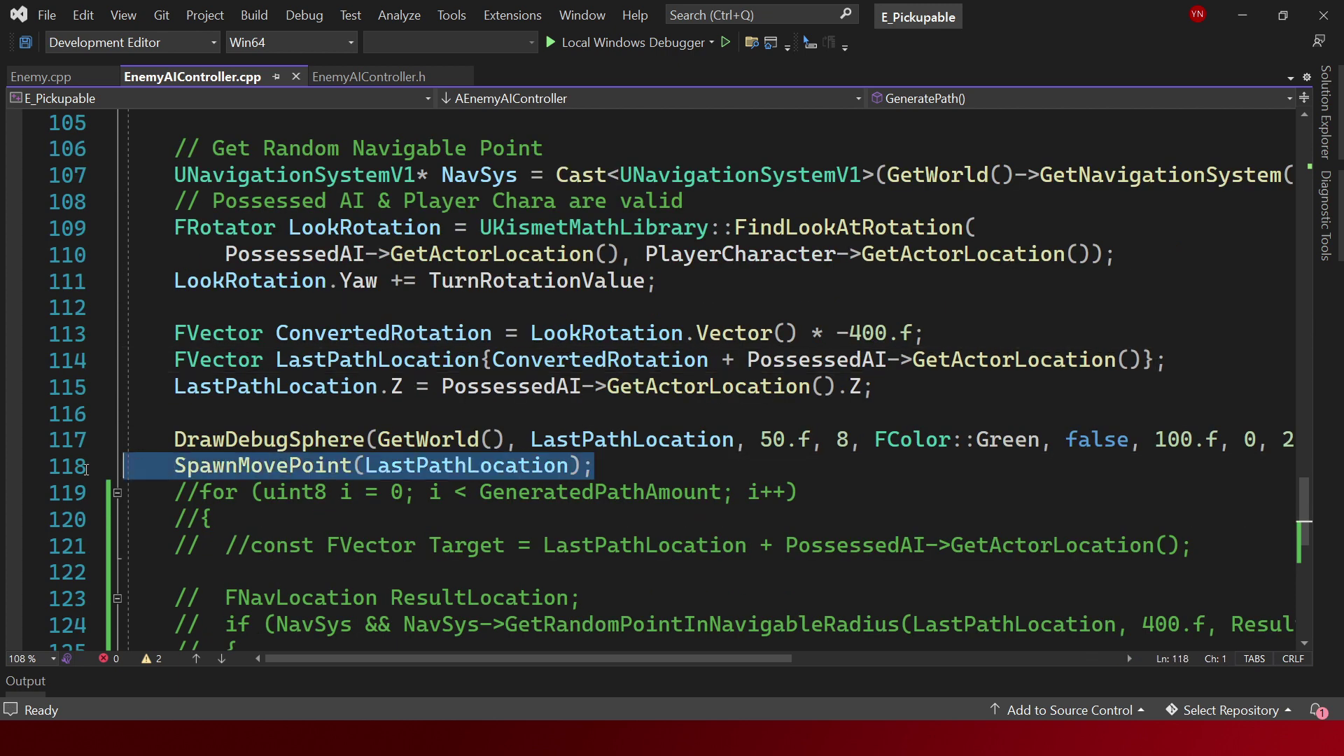
Play-test FirstPersonExampleMap, walking toward the green debug sphere, then stop the session.
key(alt+Tab)
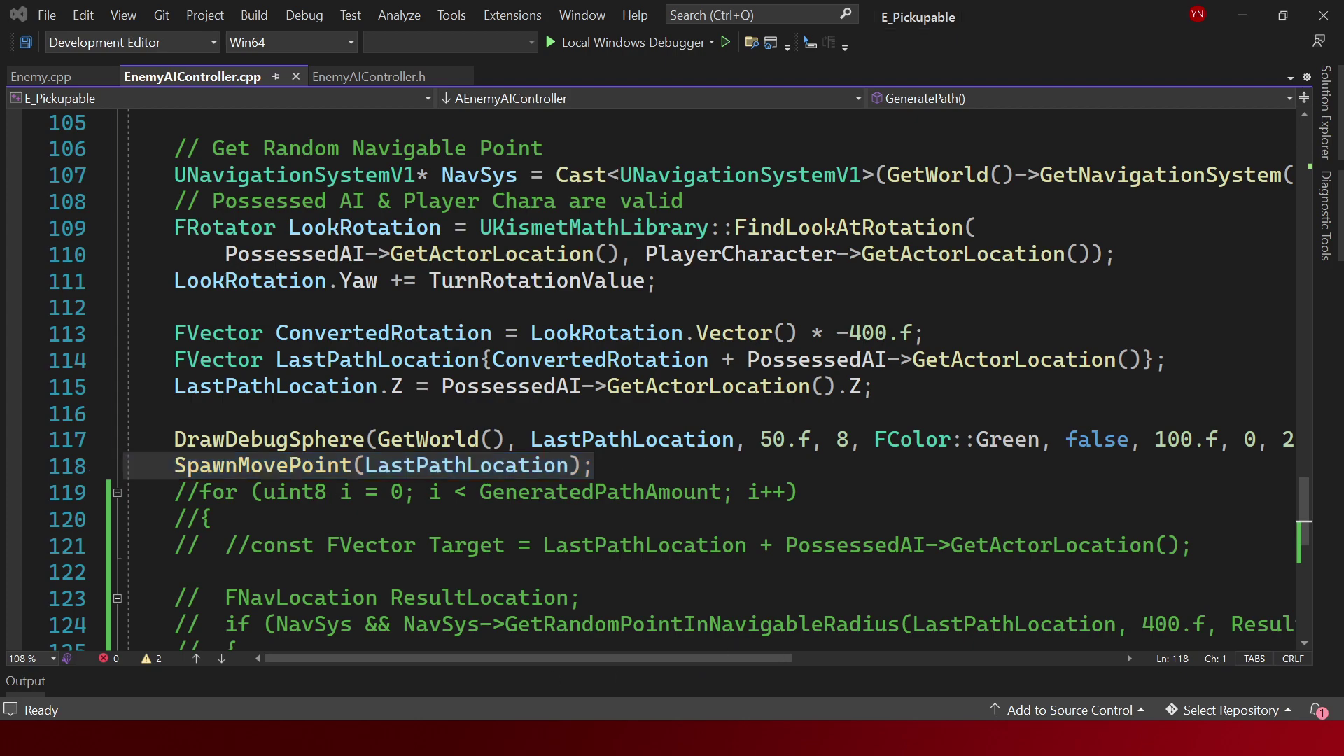
key(alt+p)
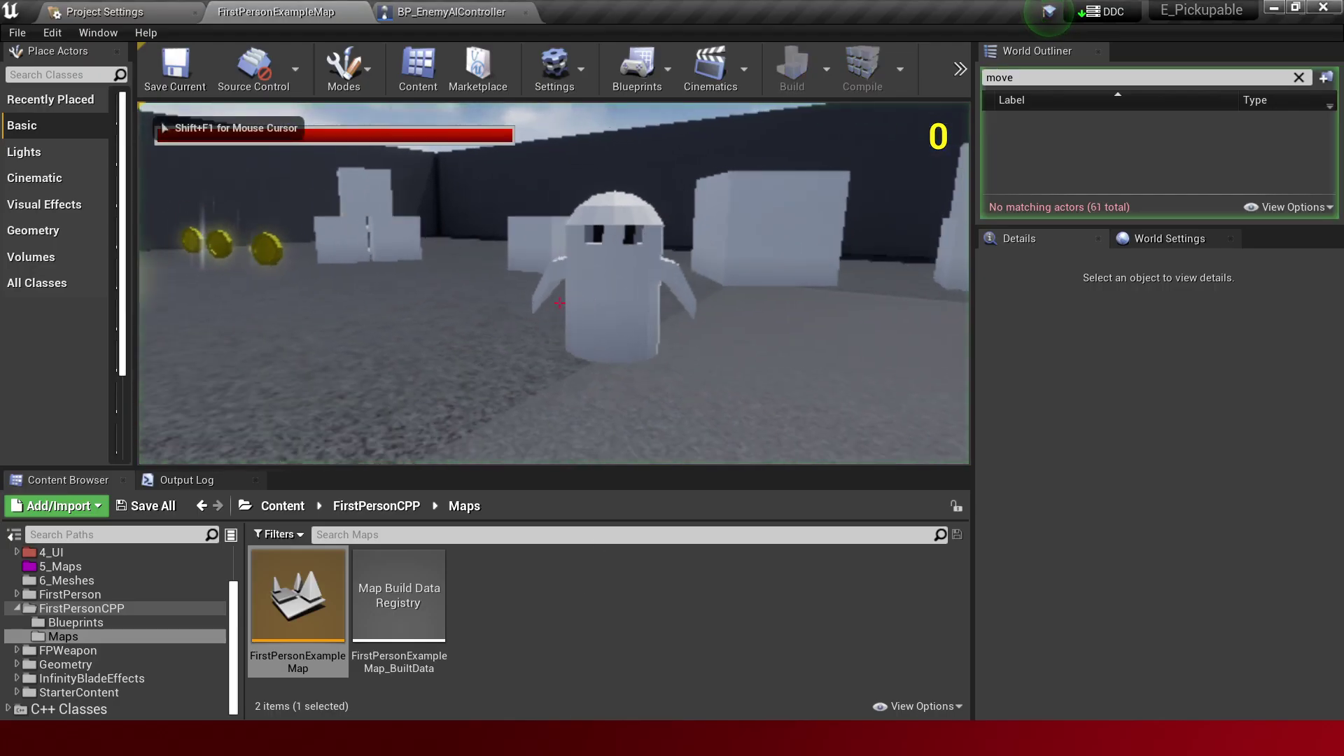
key(w)
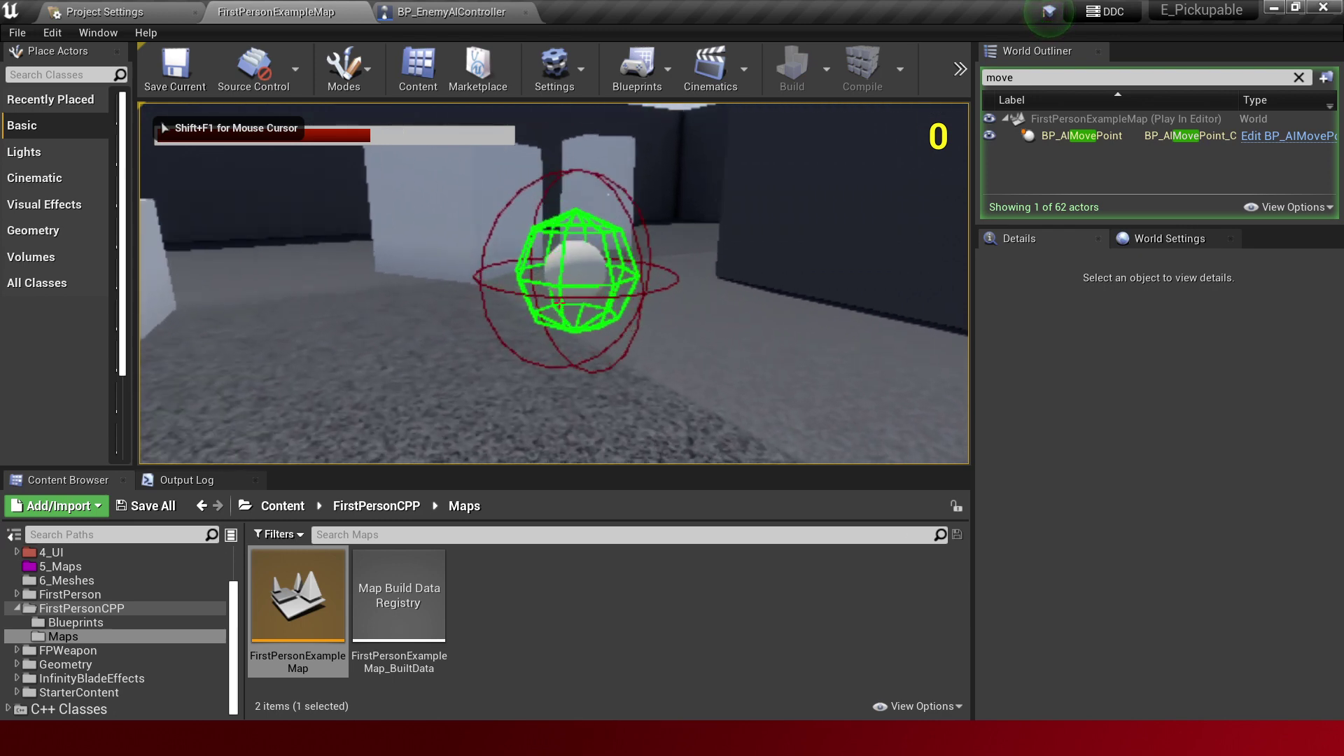
key(Escape)
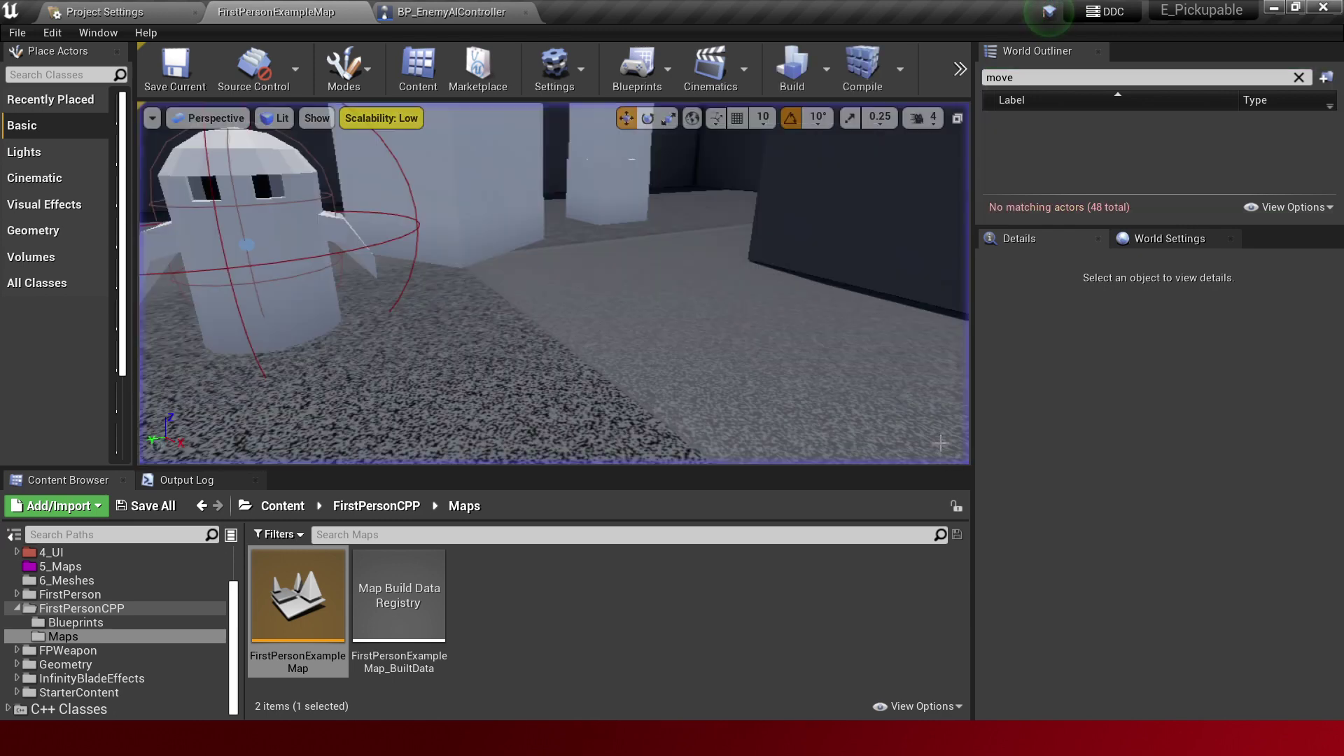
Remove the stray 's' from PossessedAI and save EnemyAIController.cpp.
key(alt+Tab)
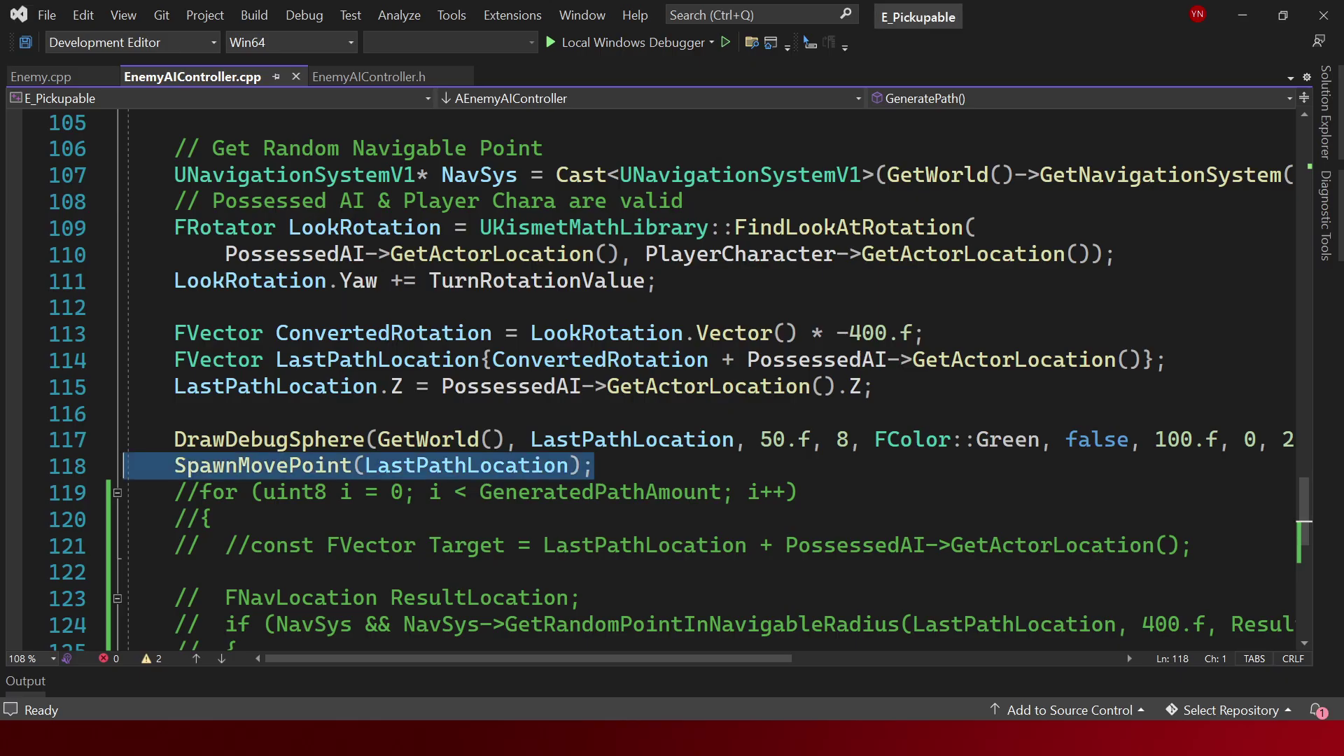
click(556, 386)
text(s)
right_click(532, 448)
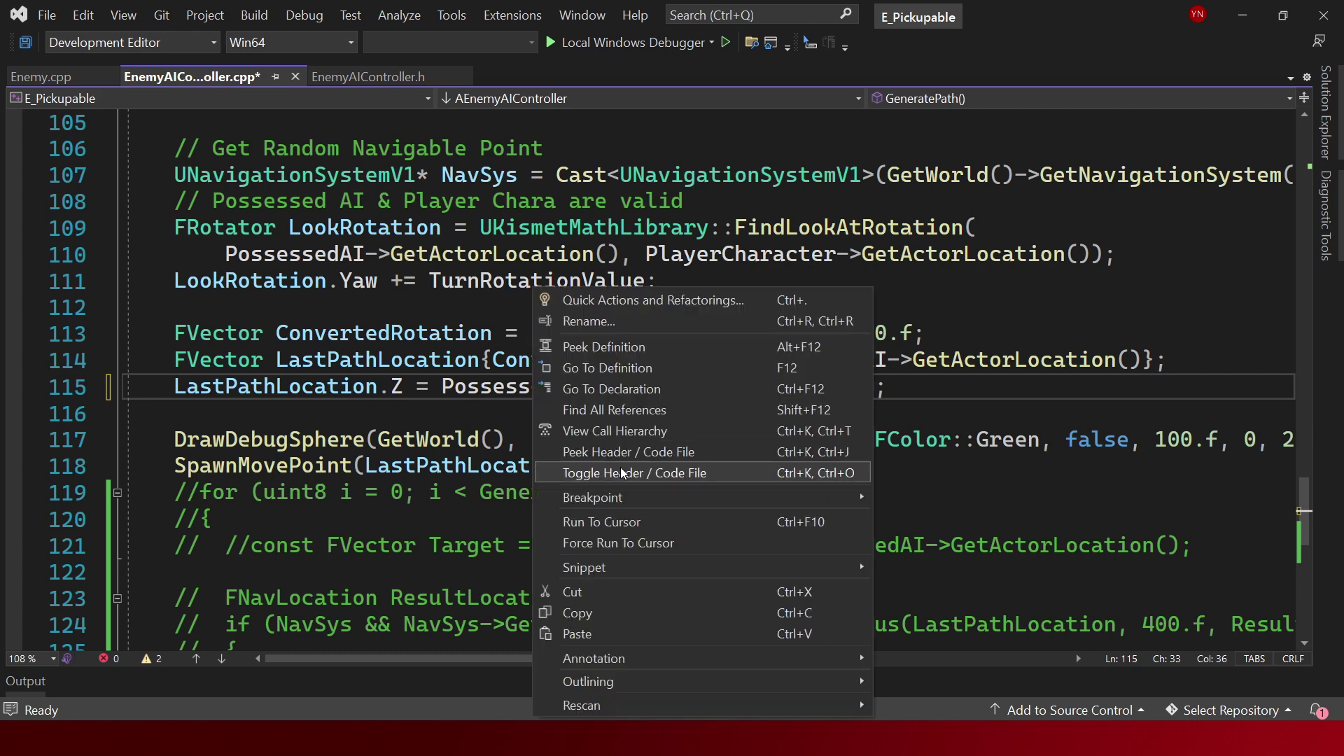
key(Escape)
key(BackSpace)
key(ctrl+s)
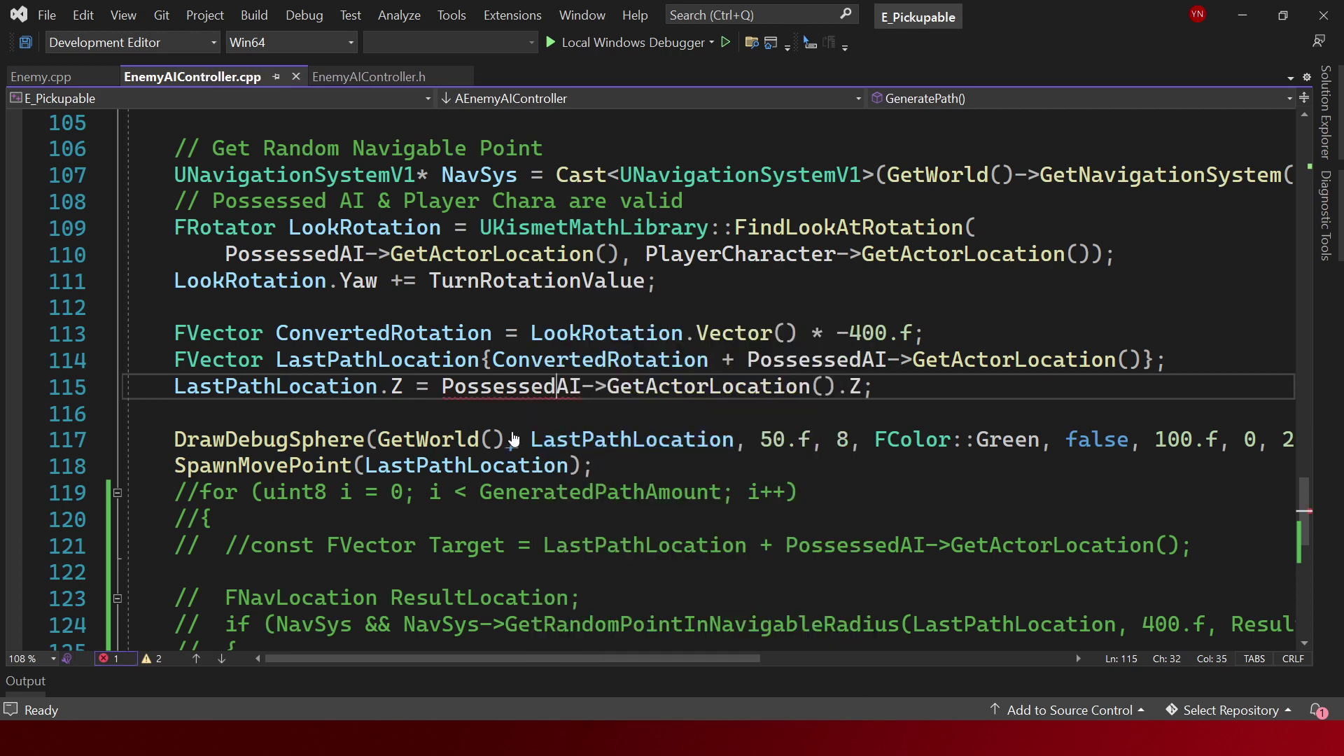
Uncomment the whole for loop block on lines 119–129, including its closing brace.
click(231, 413)
scroll(230, 362, down, 1)
scroll(230, 362, down, 1)
drag(174, 334, 280, 579)
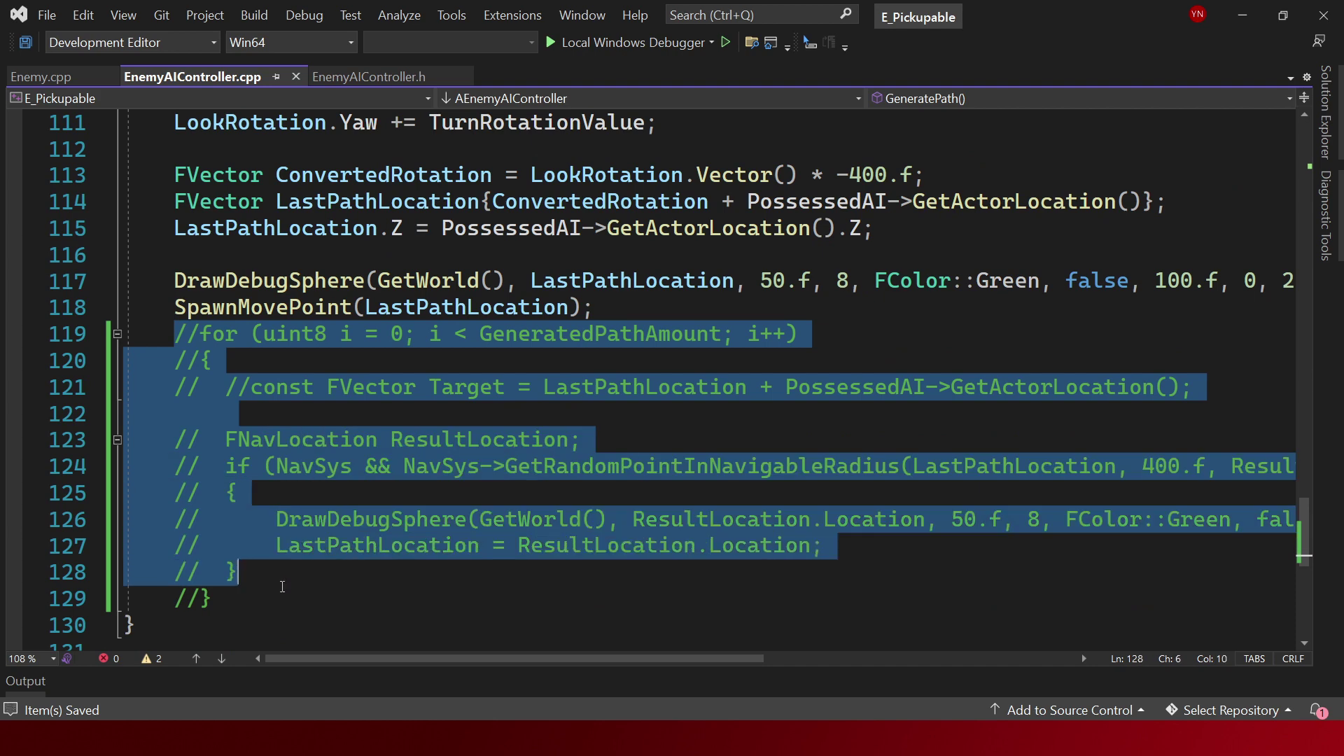
key(shift+Down)
key(shift+Right)
key(shift+Right)
key(shift+Right)
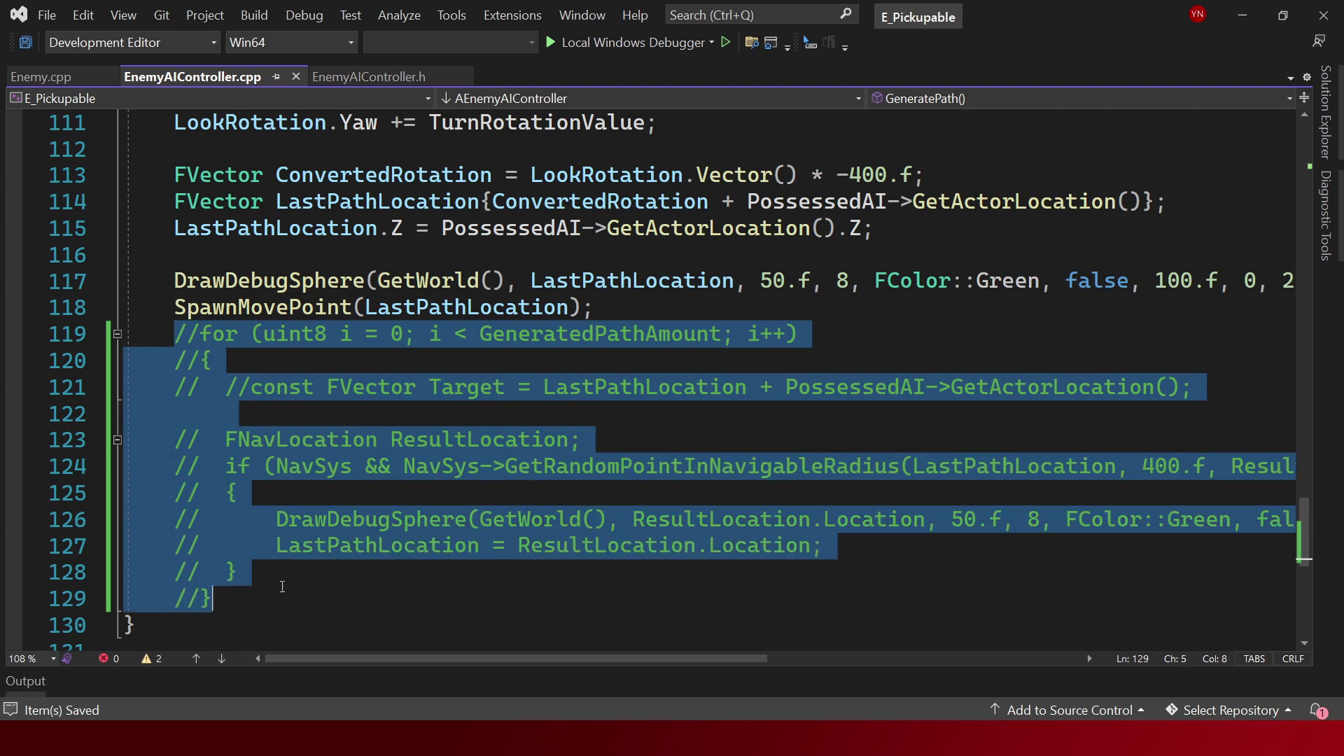
key(ctrl+k)
key(ctrl+u)
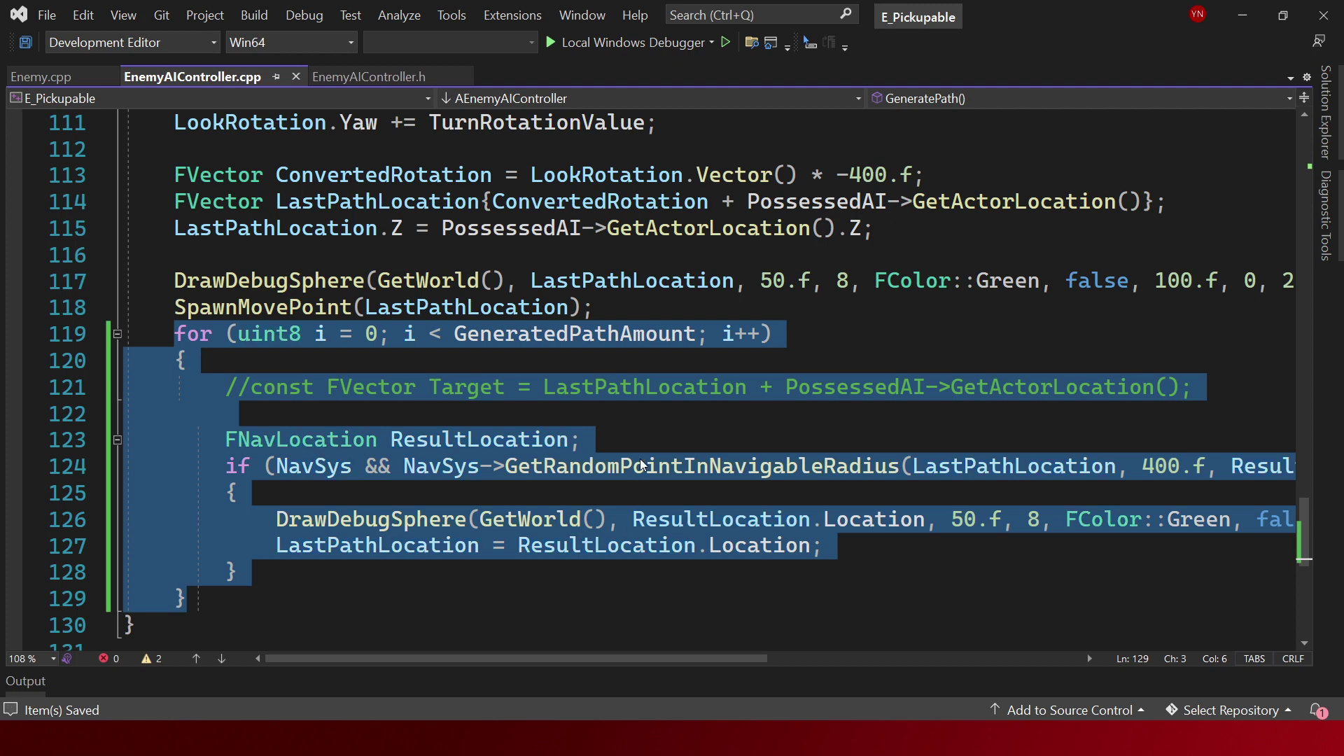
Uncomment the loop's Target line, save the file, and switch to Unreal Editor.
click(418, 389)
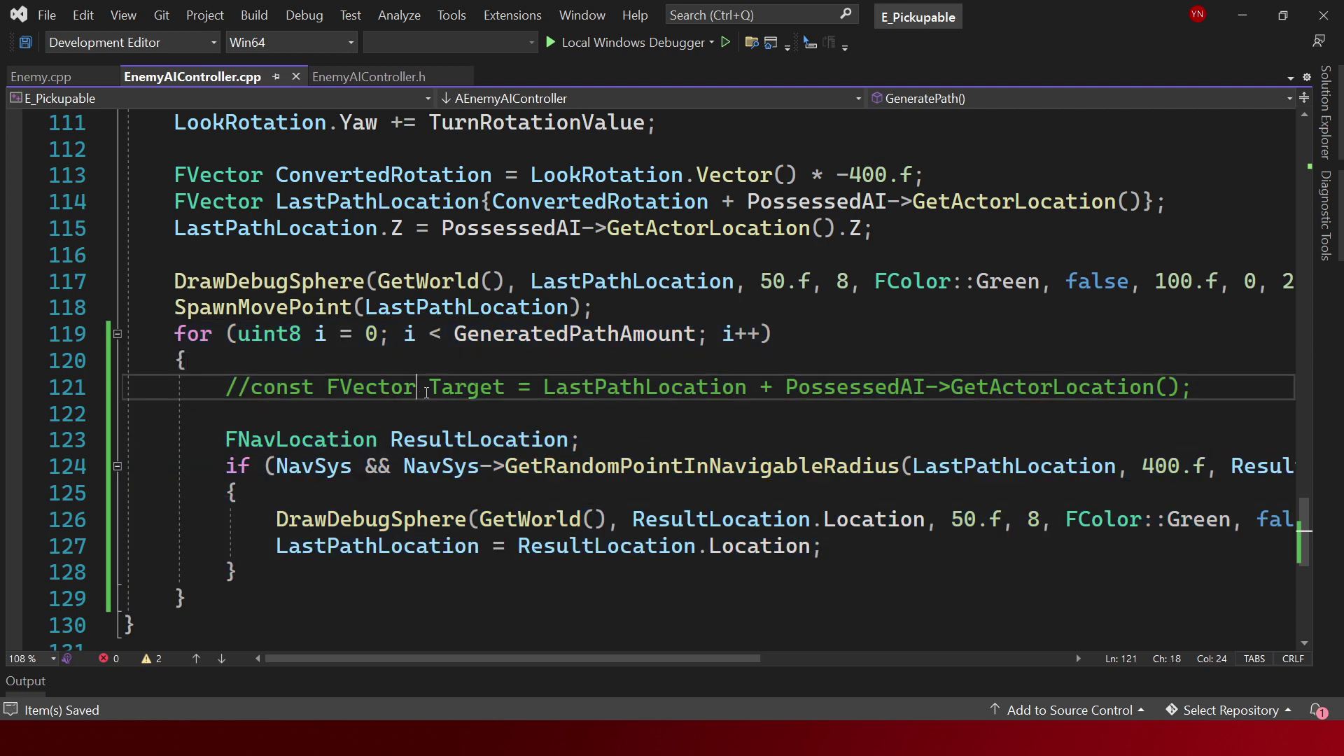
key(ctrl+k)
key(ctrl+u)
key(ctrl+s)
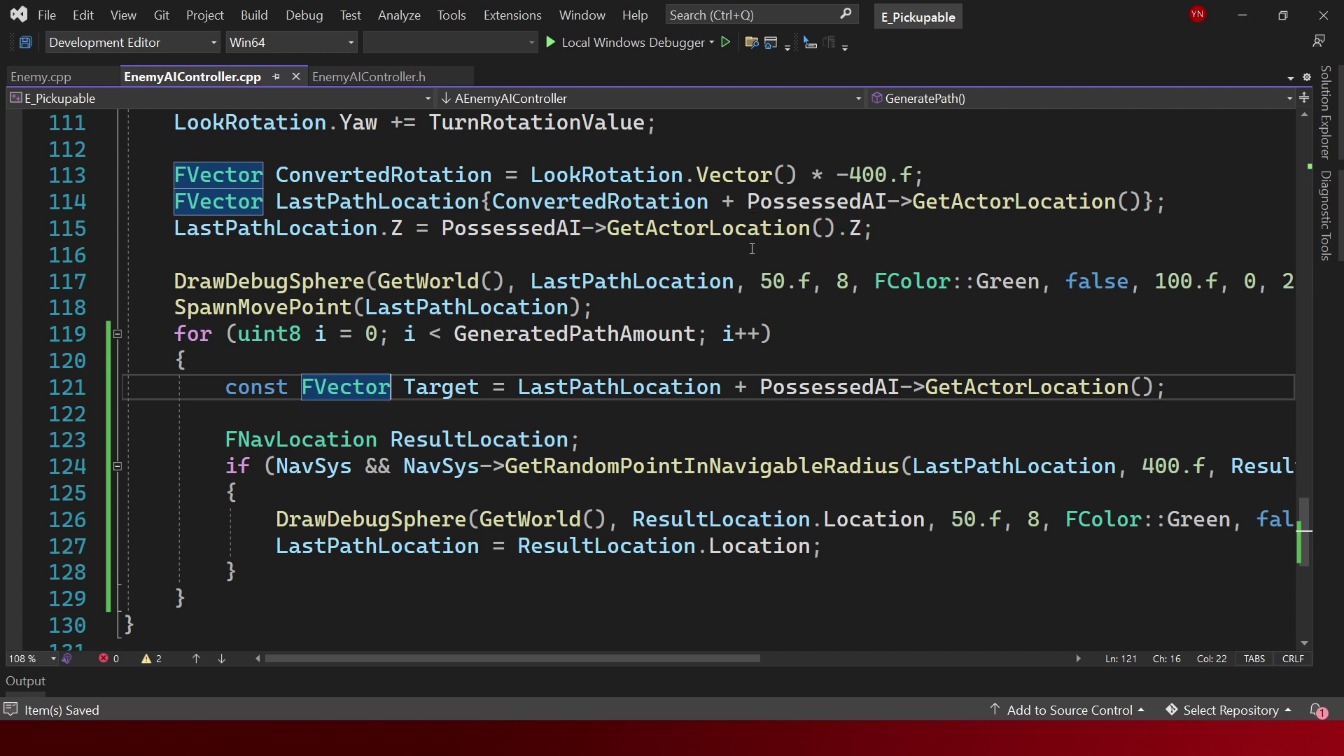
key(alt+Tab)
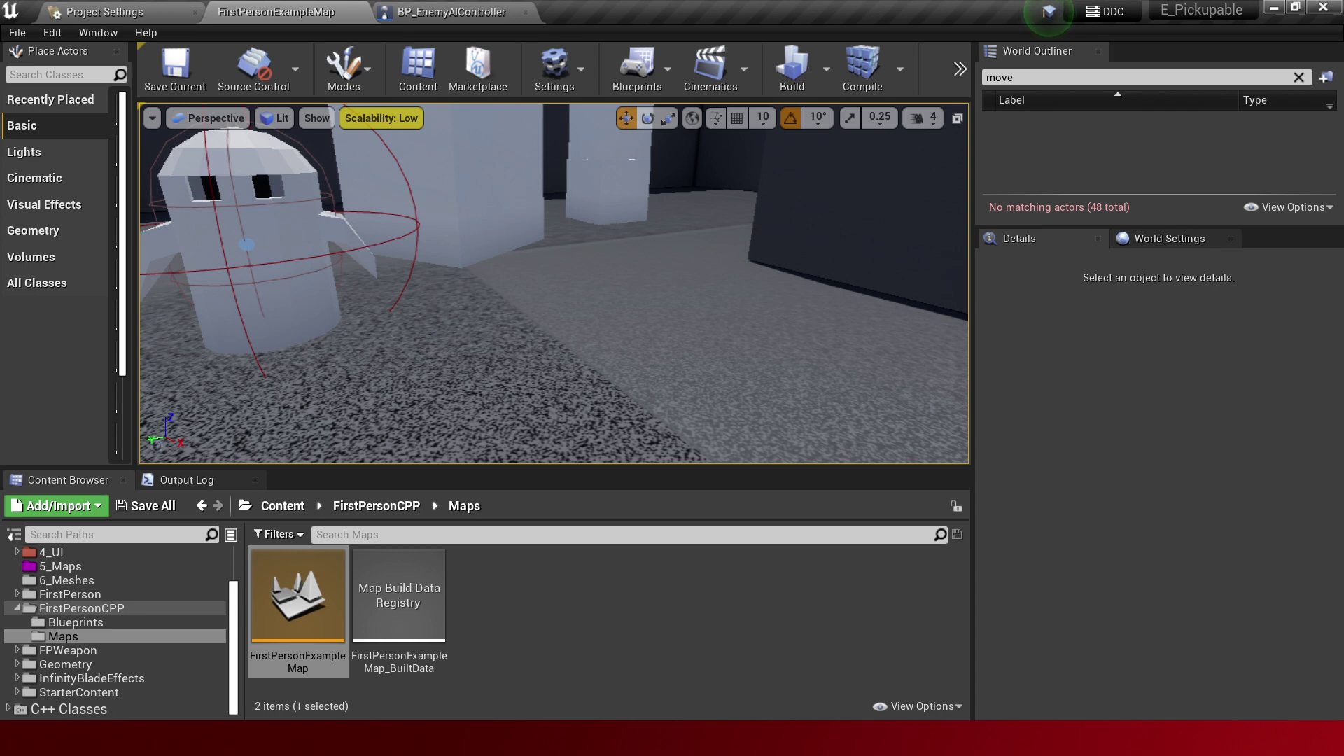
Highlight LastPathLocation in the Target line and its line-127 update, then play the level in Unreal.
right_drag(553, 280, 560, 287)
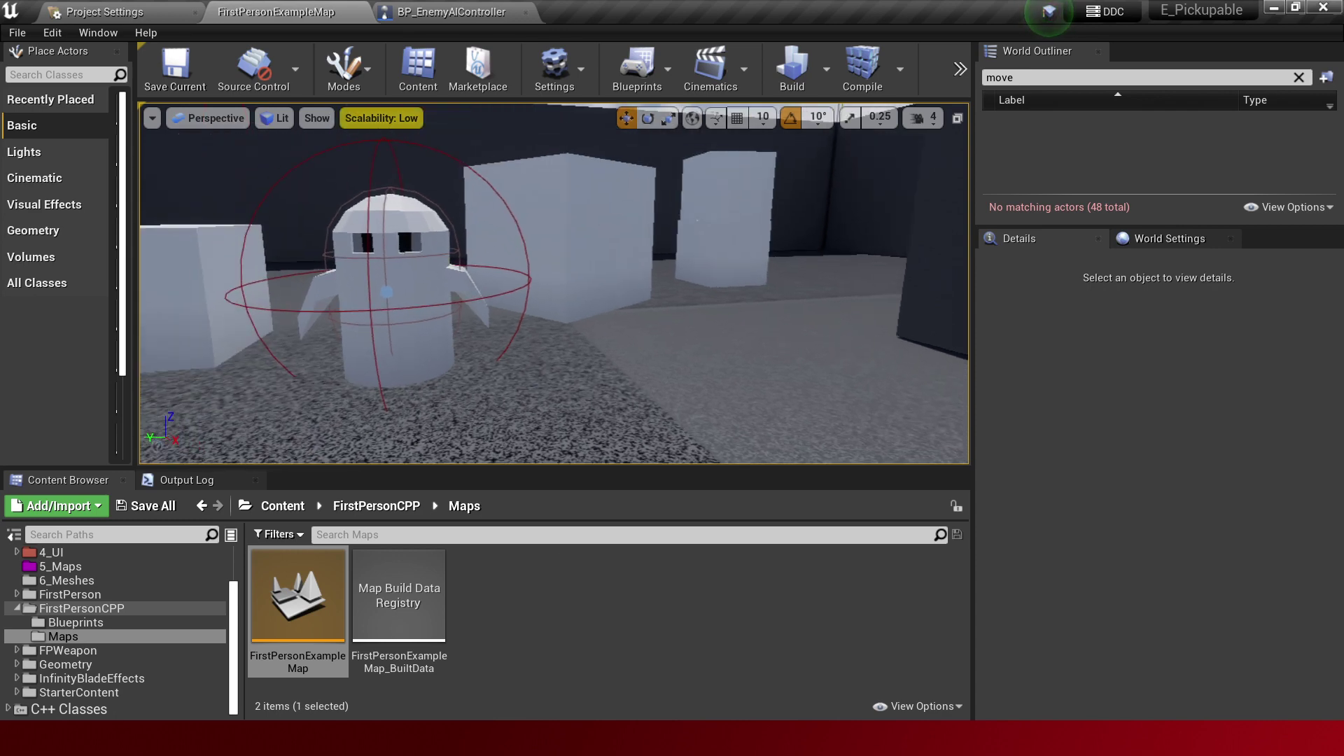
mouse_move(539, 738)
click(539, 662)
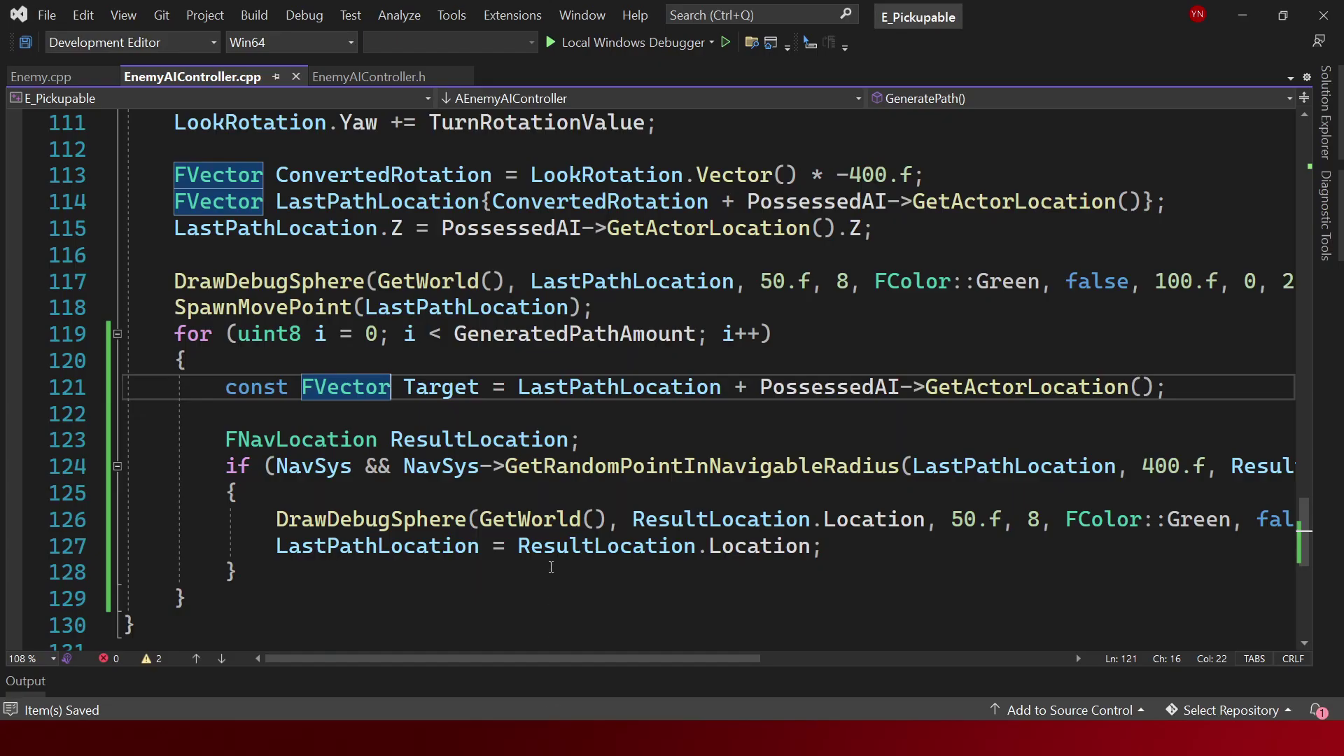
click(458, 254)
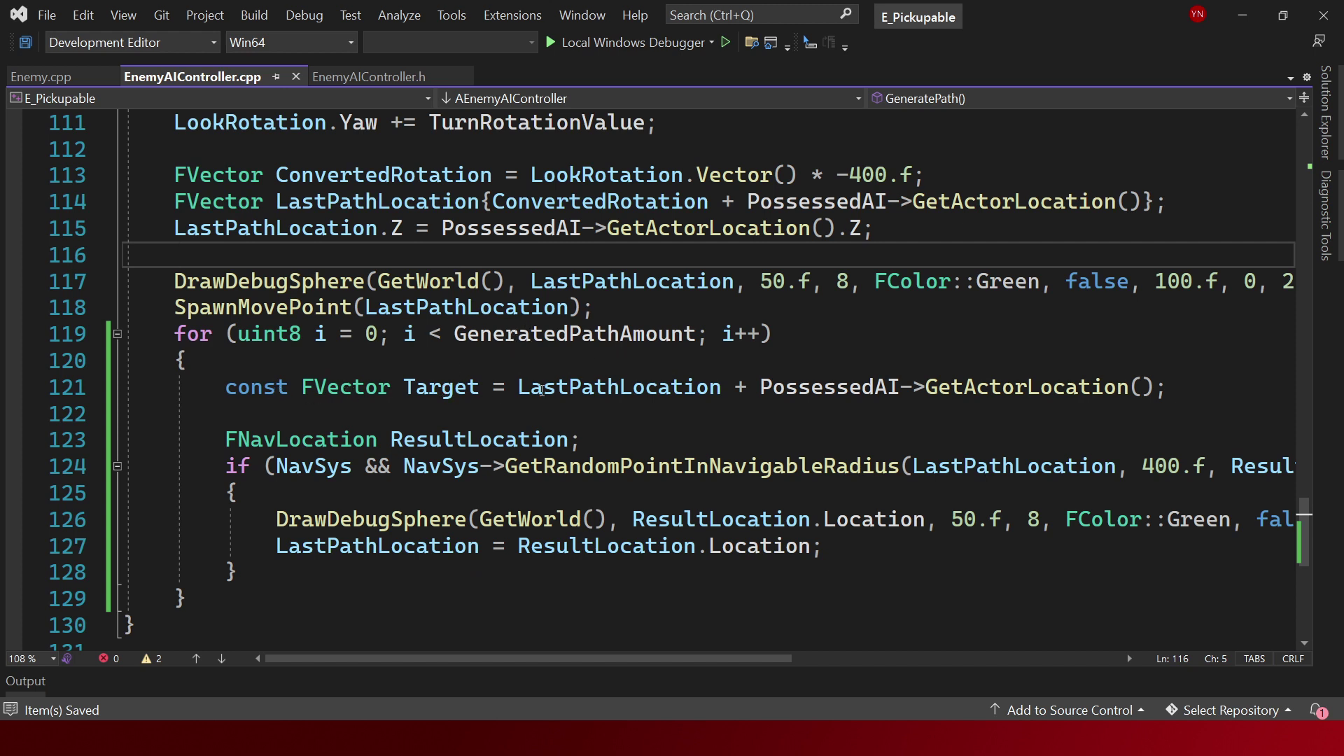
drag(518, 390, 729, 393)
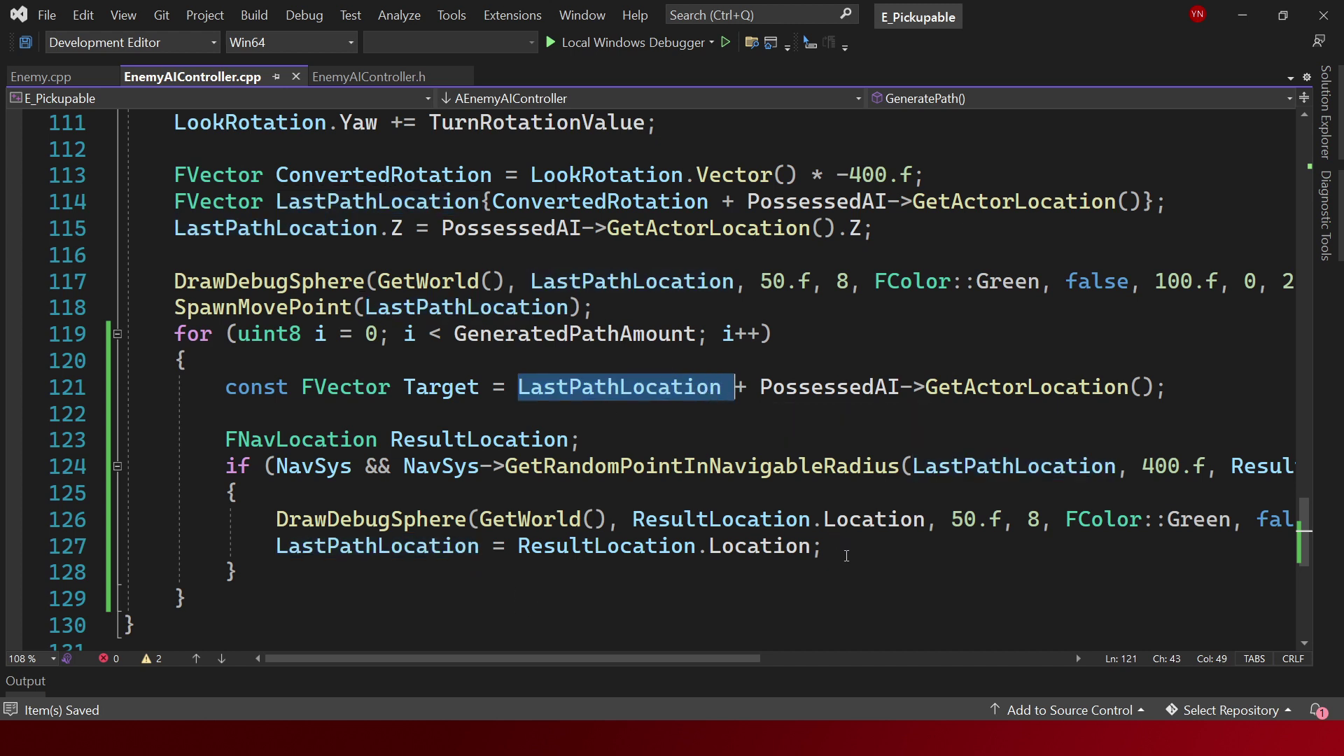
drag(846, 555, 301, 546)
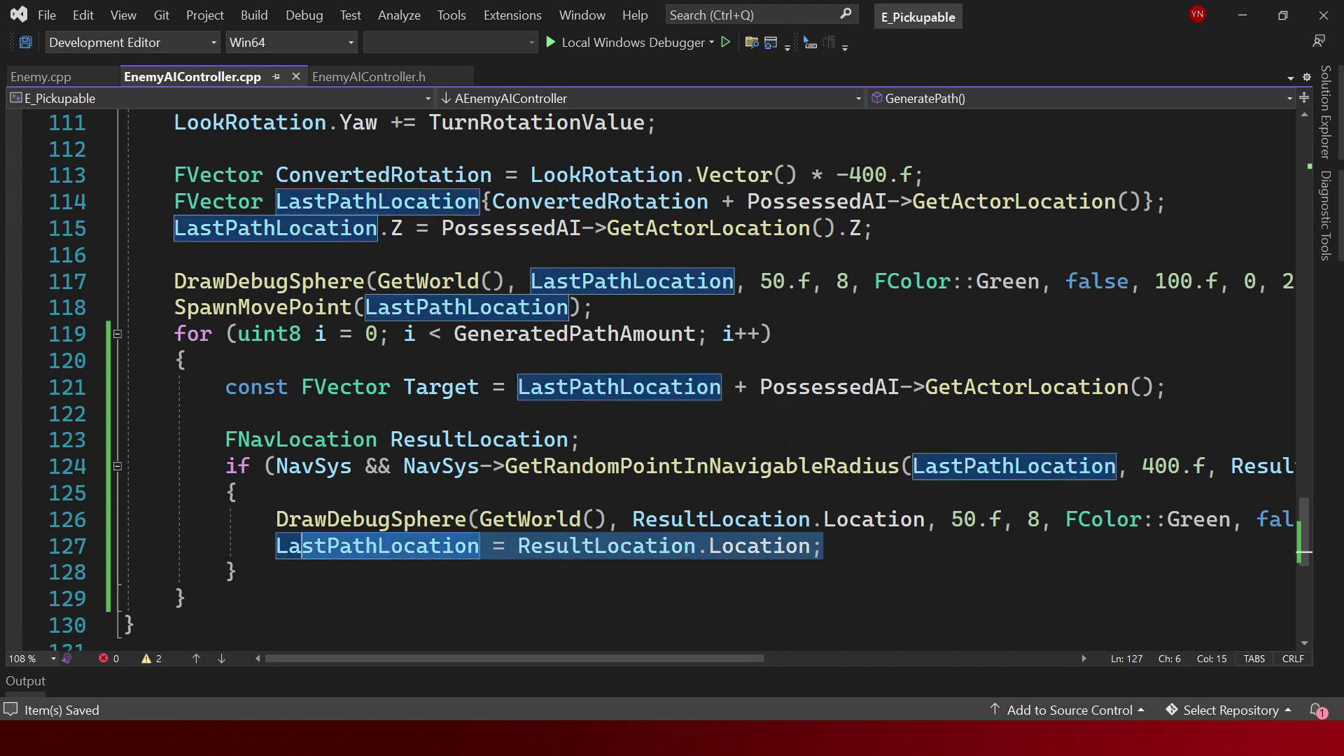
key(alt+Tab)
key(alt+p)
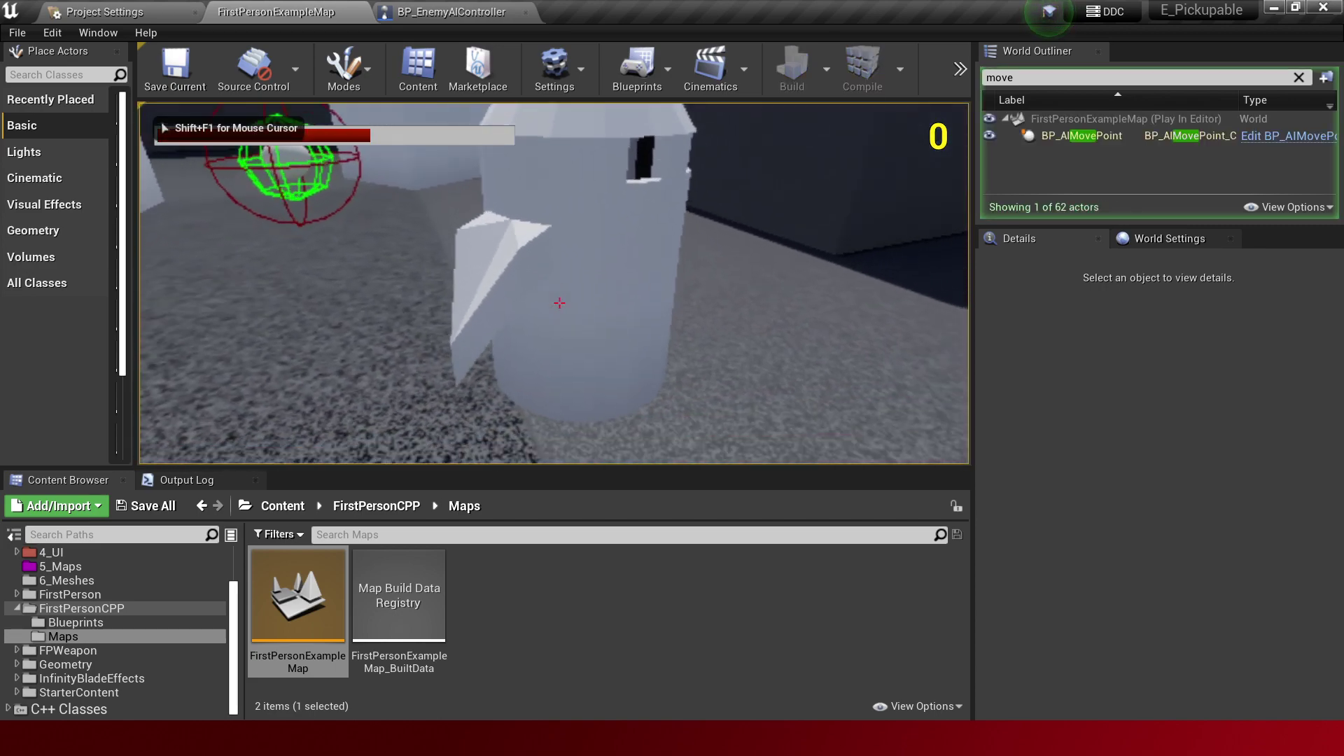
Walk up to and through the green move point, then stop the play session.
key(w)
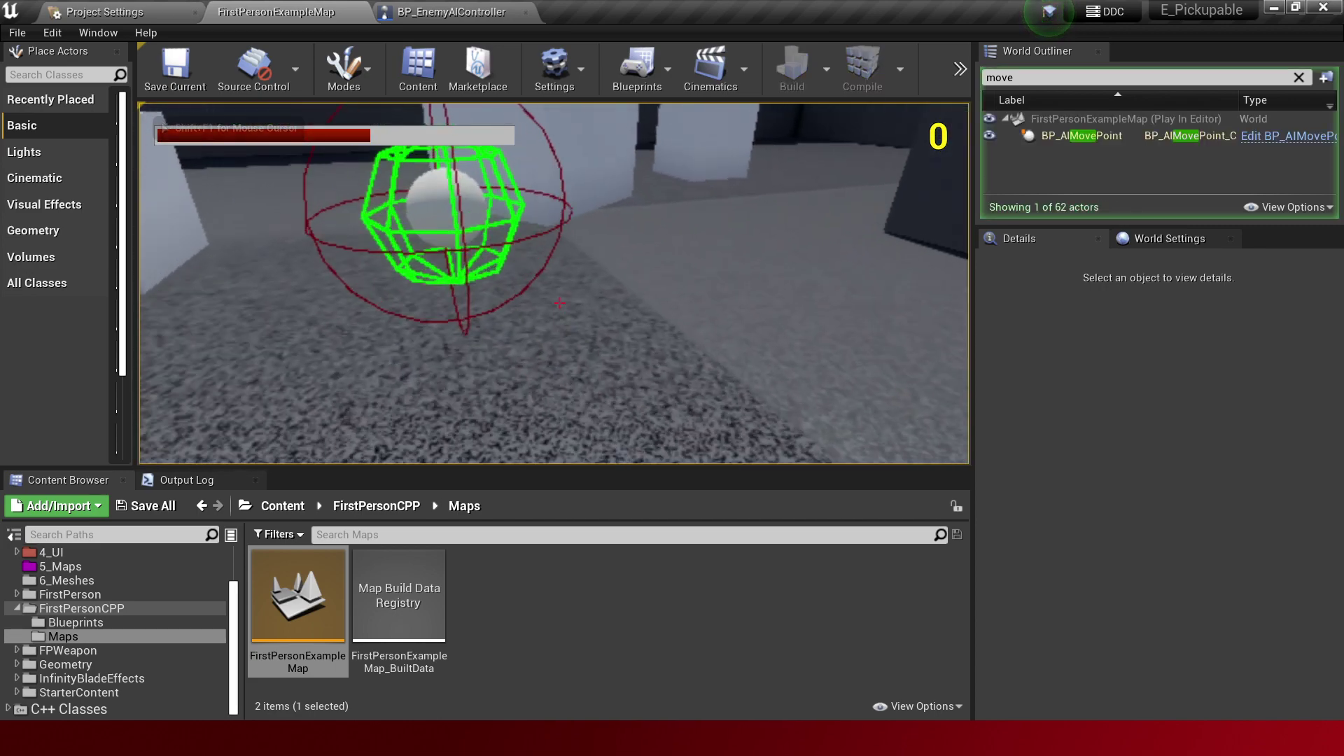
key(w)
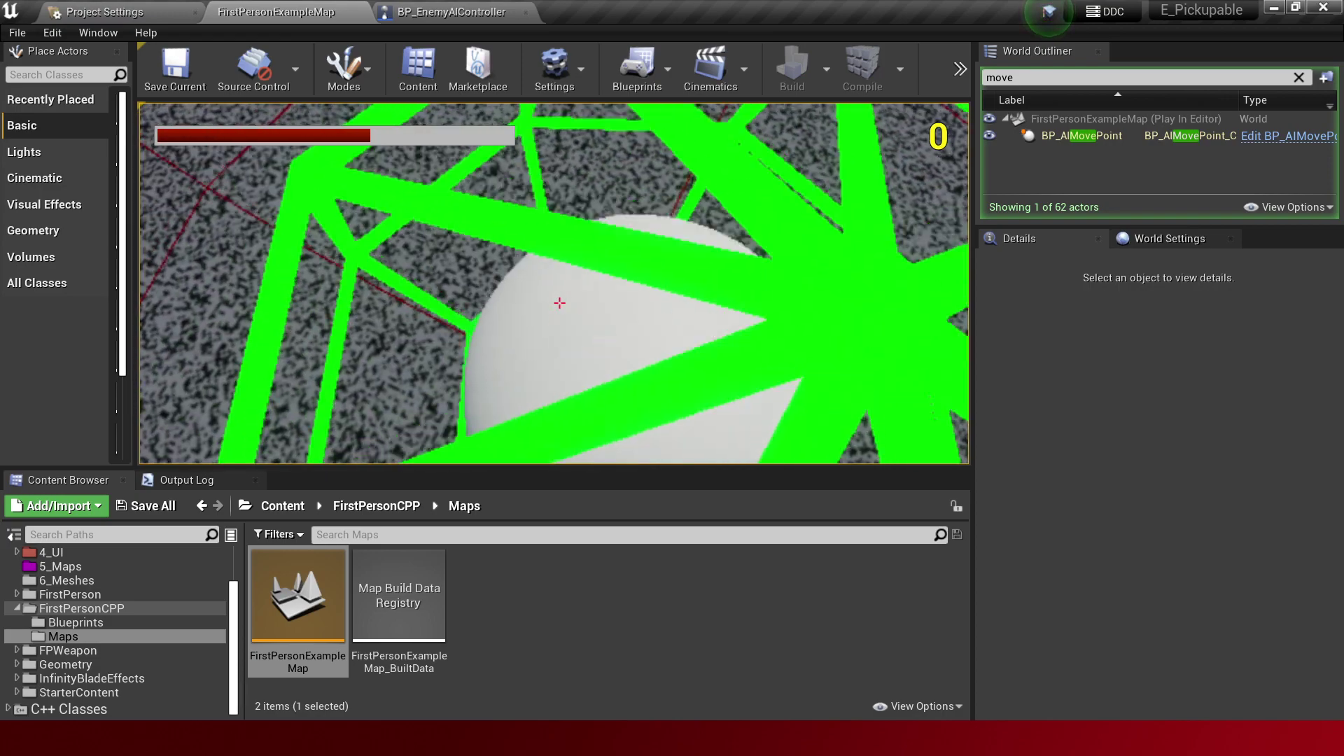
key(s)
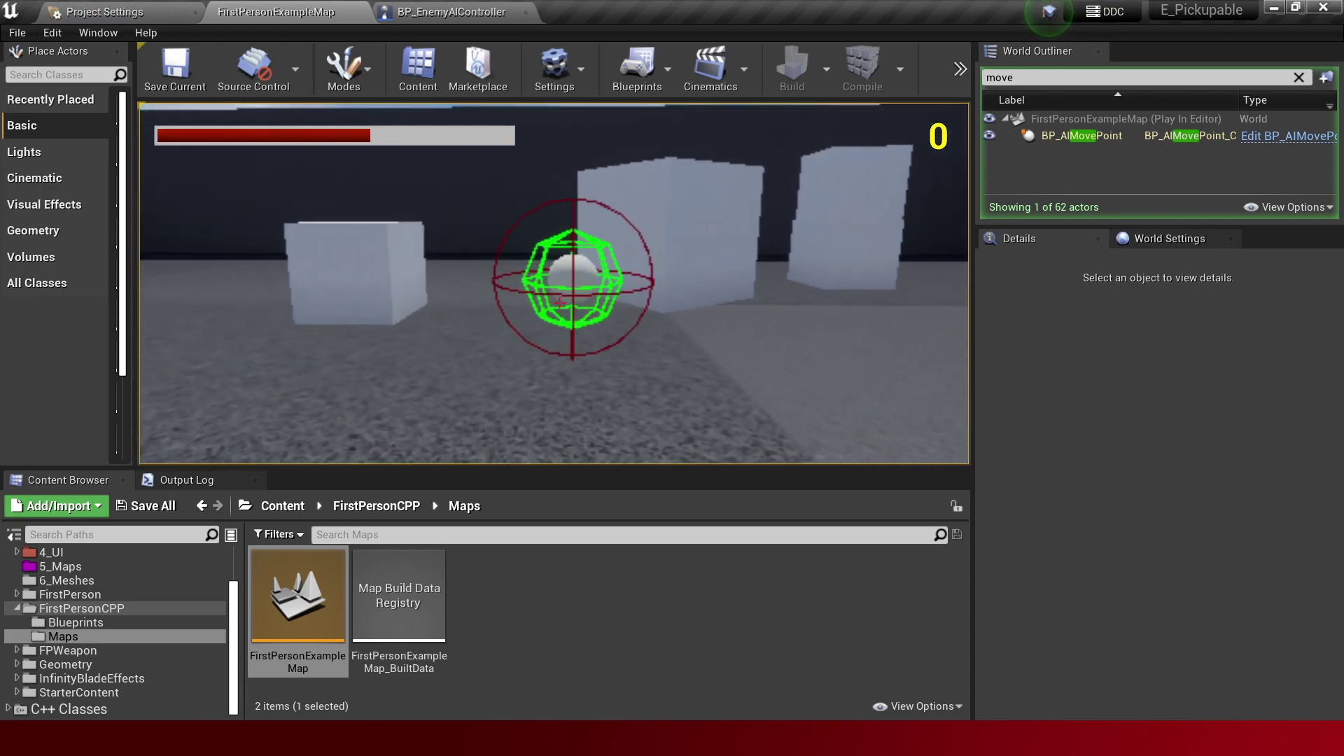
key(w)
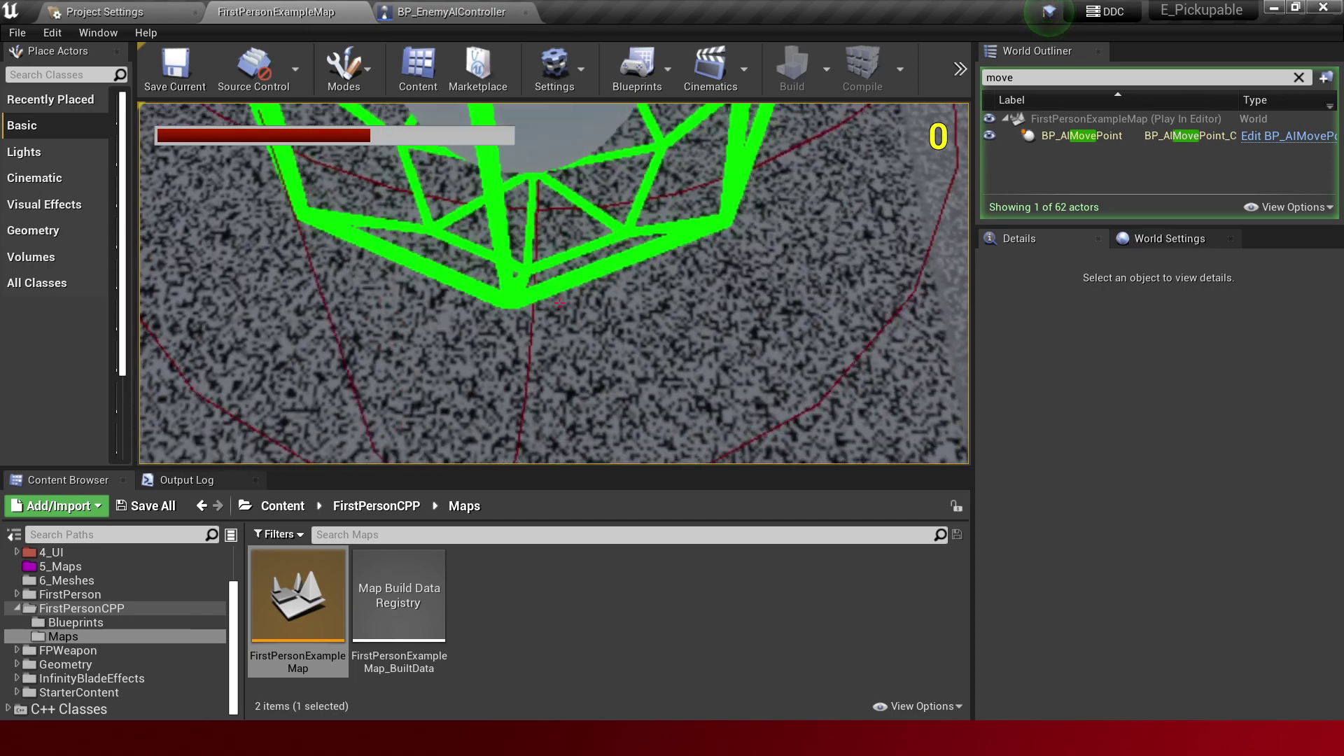
key(w)
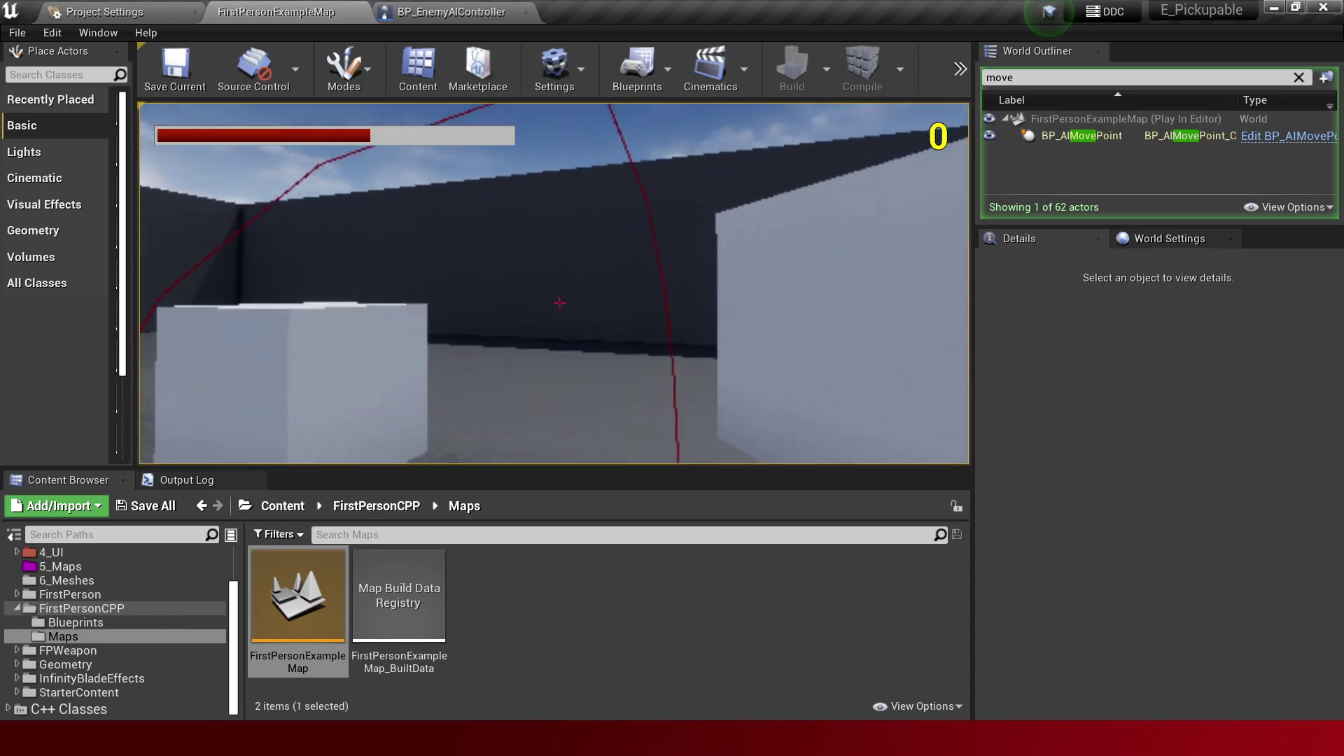
key(Escape)
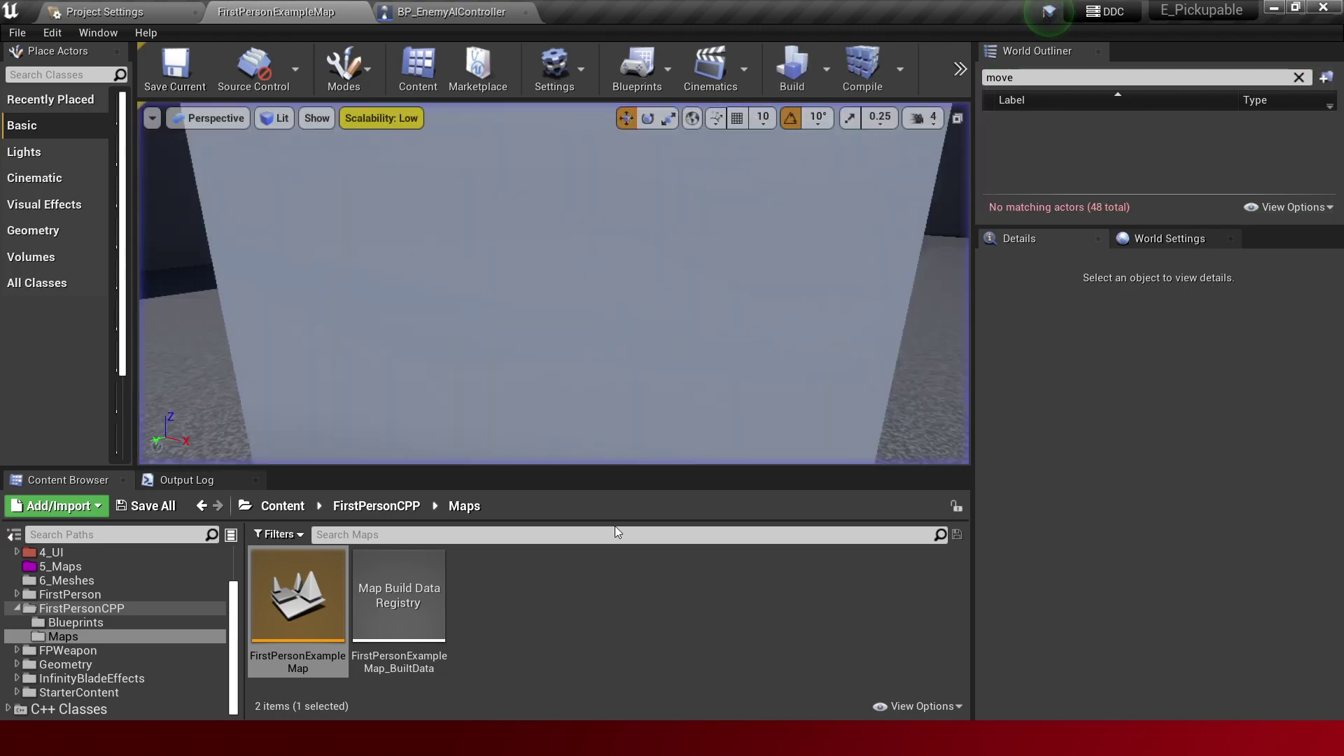
Inspect LastPathLocation in the Target line, then select PossessedAI->GetActorLocation() on line 121.
key(alt+Tab)
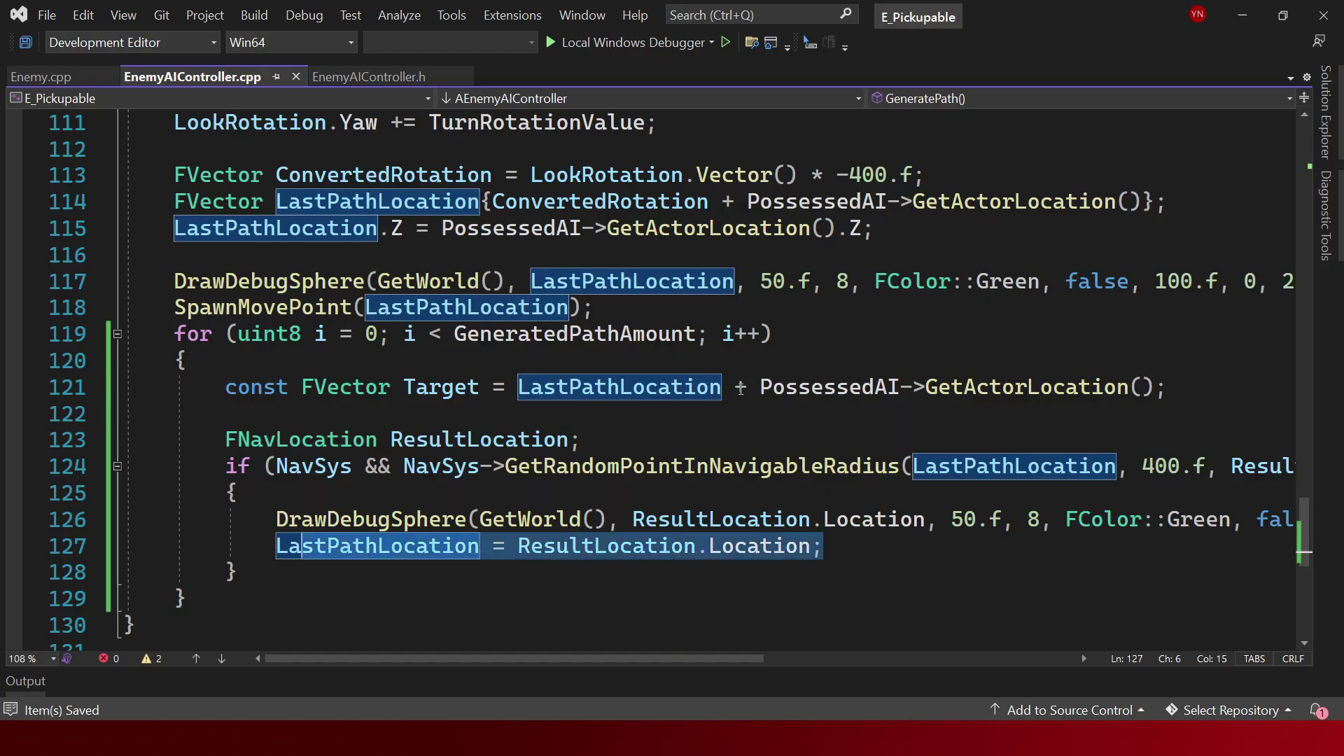
drag(740, 389, 507, 397)
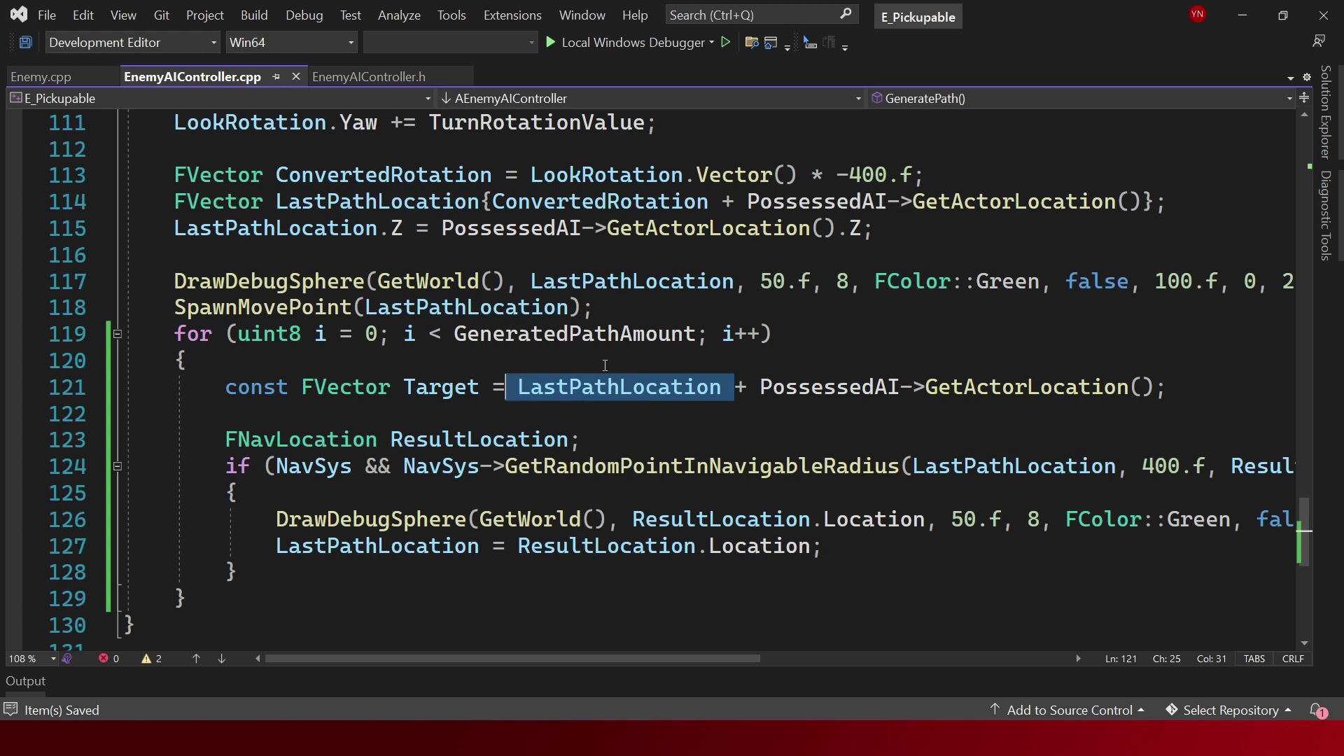
click(616, 413)
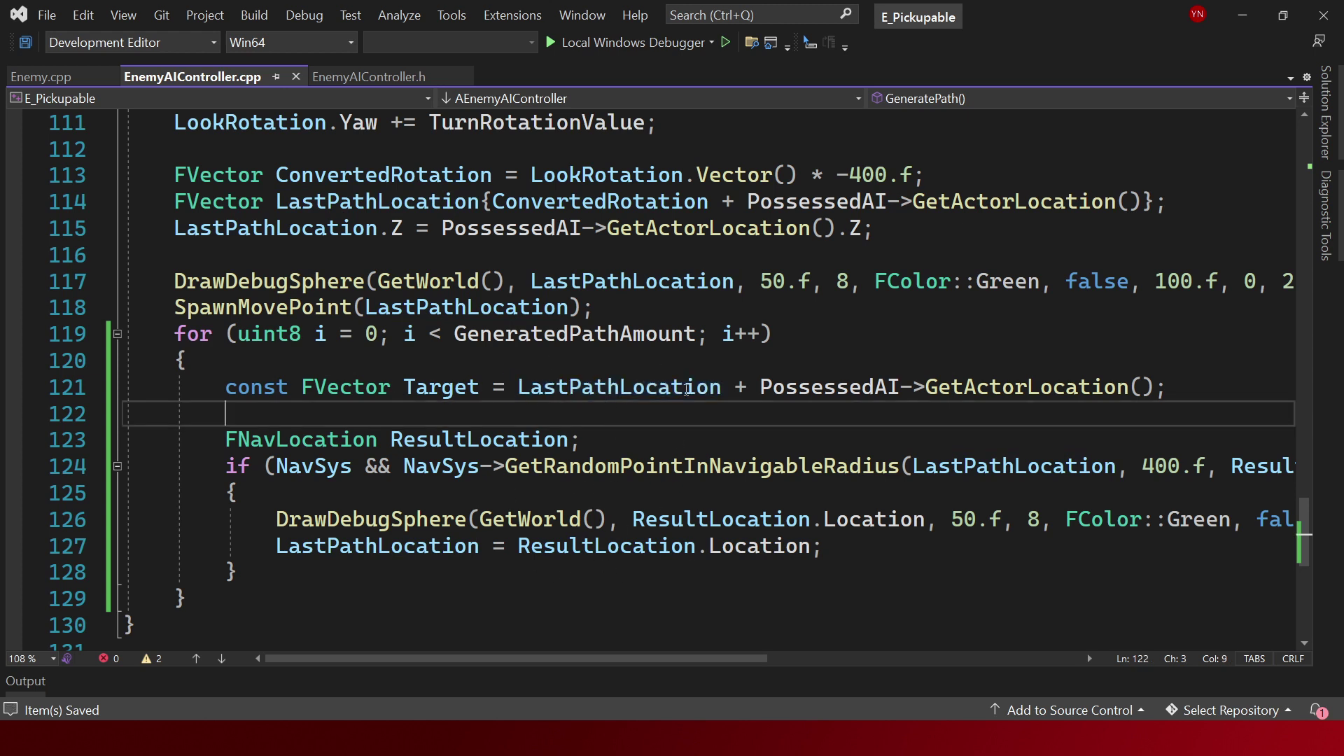
drag(735, 389, 514, 389)
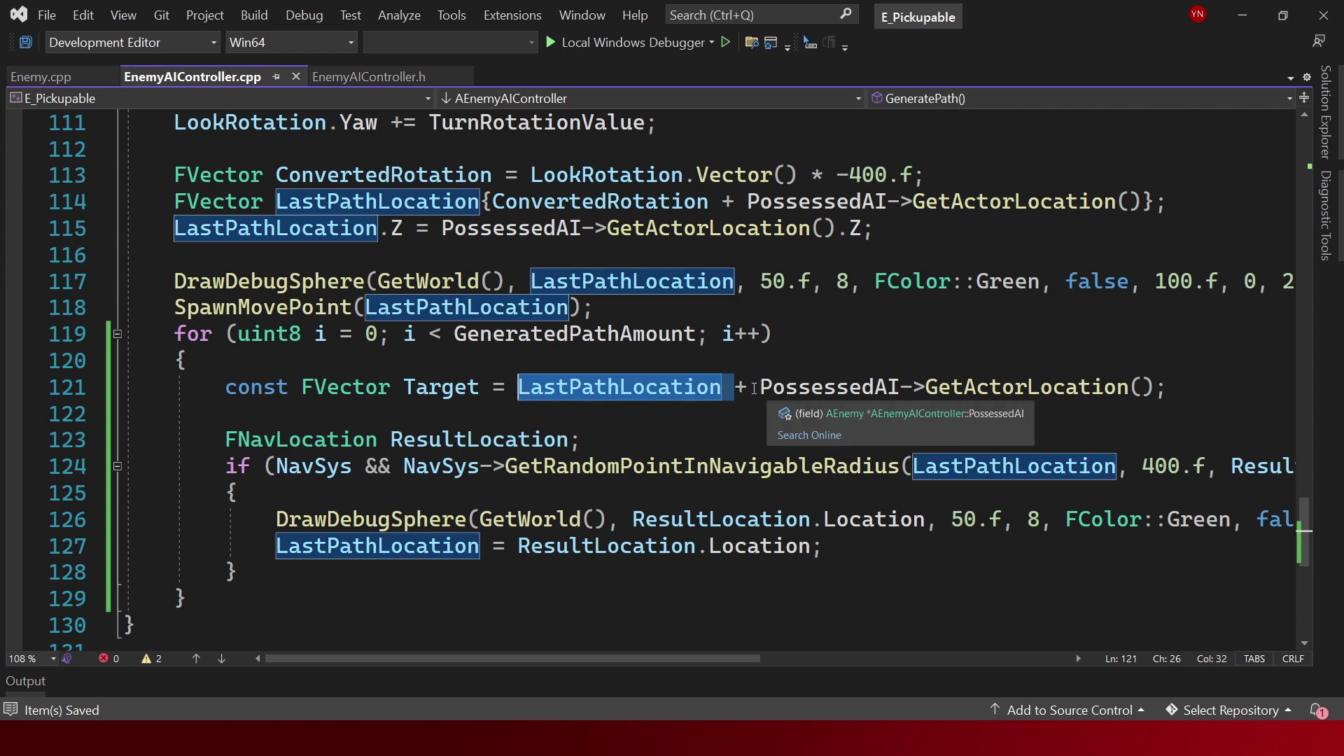
click(753, 389)
click(635, 403)
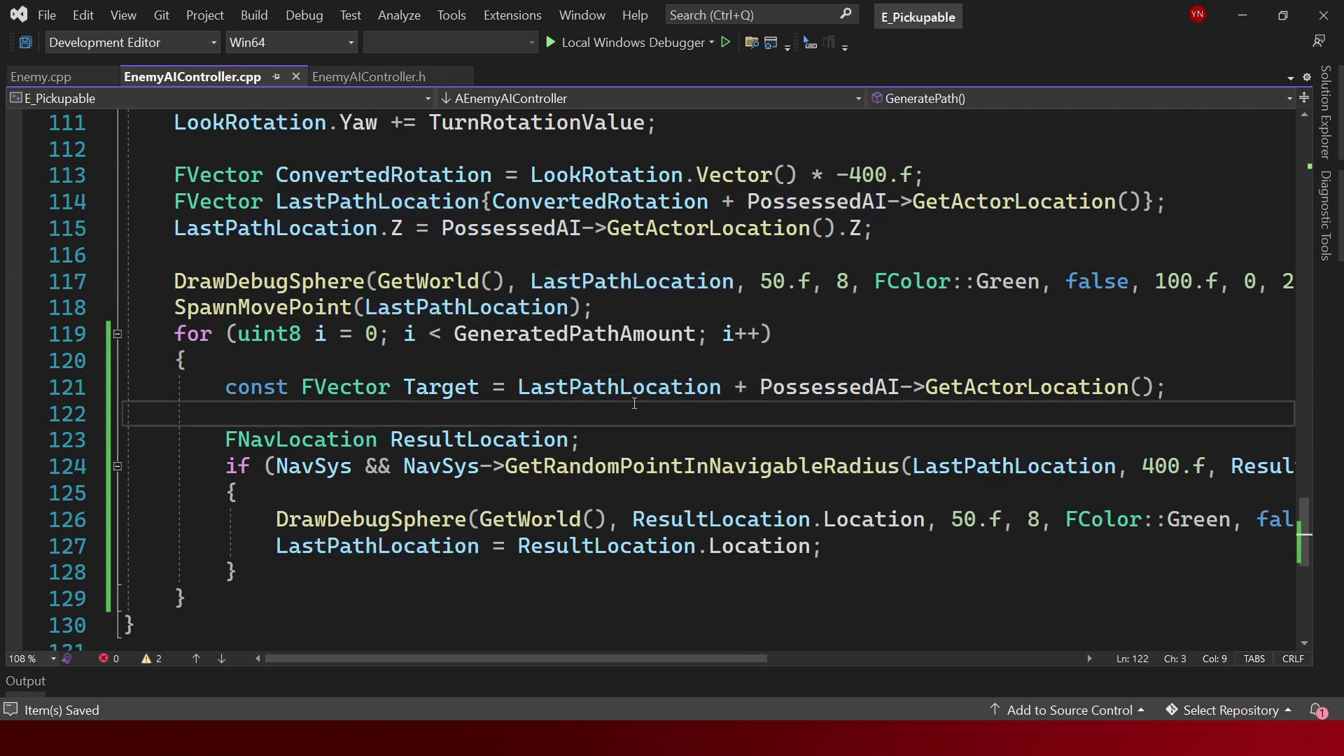
scroll(634, 403, up, 1)
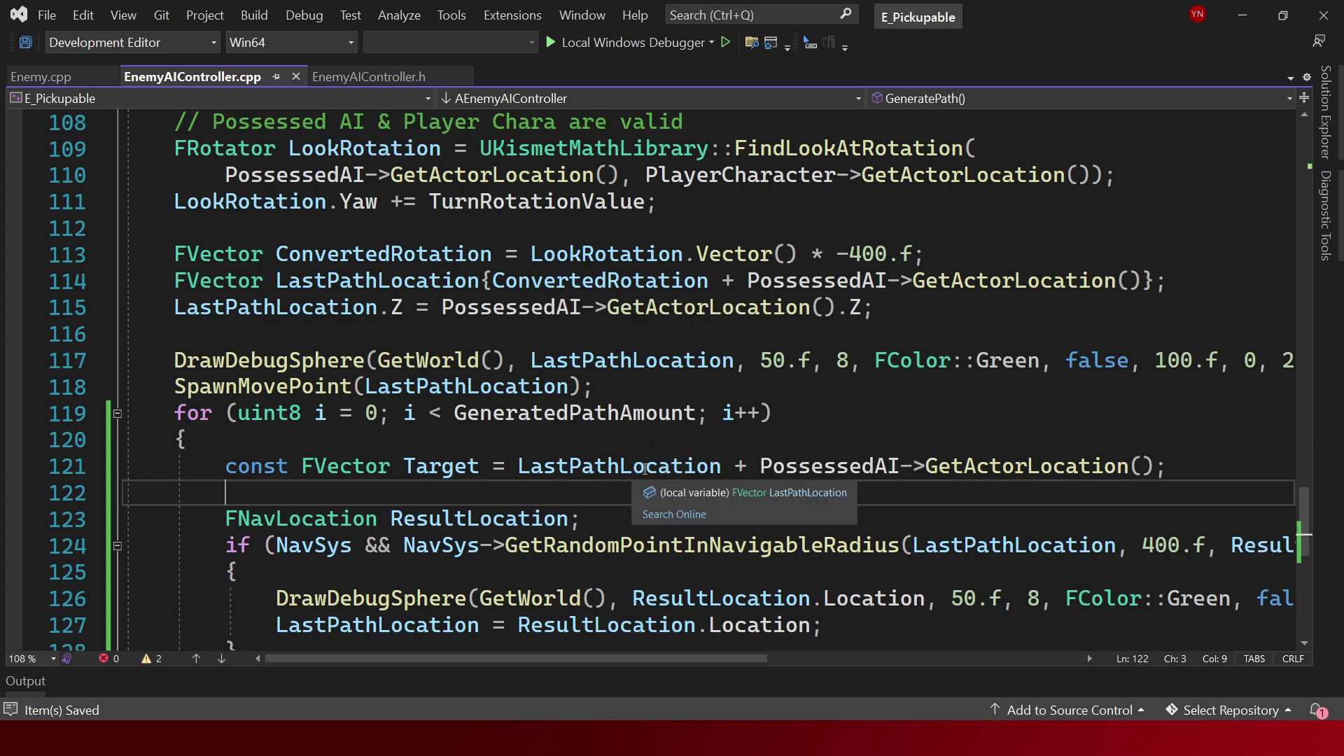
click(535, 237)
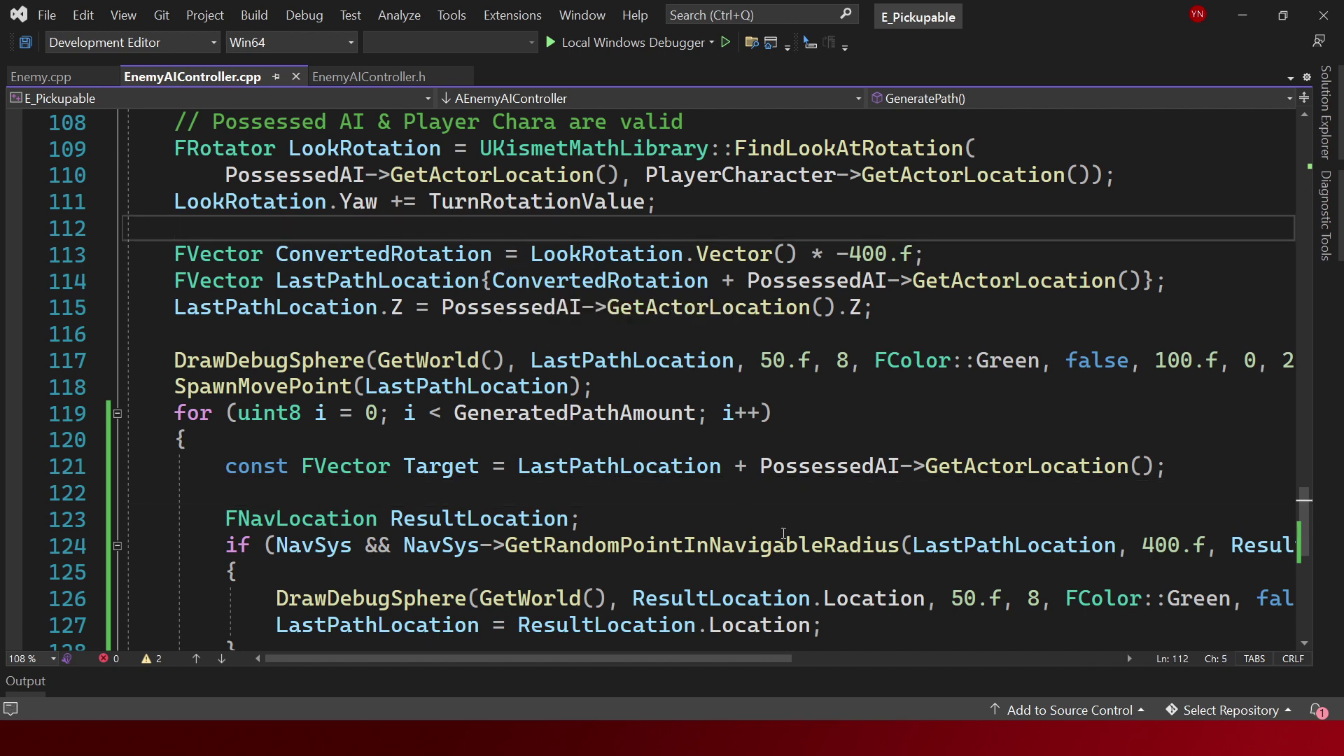
drag(761, 466, 1154, 465)
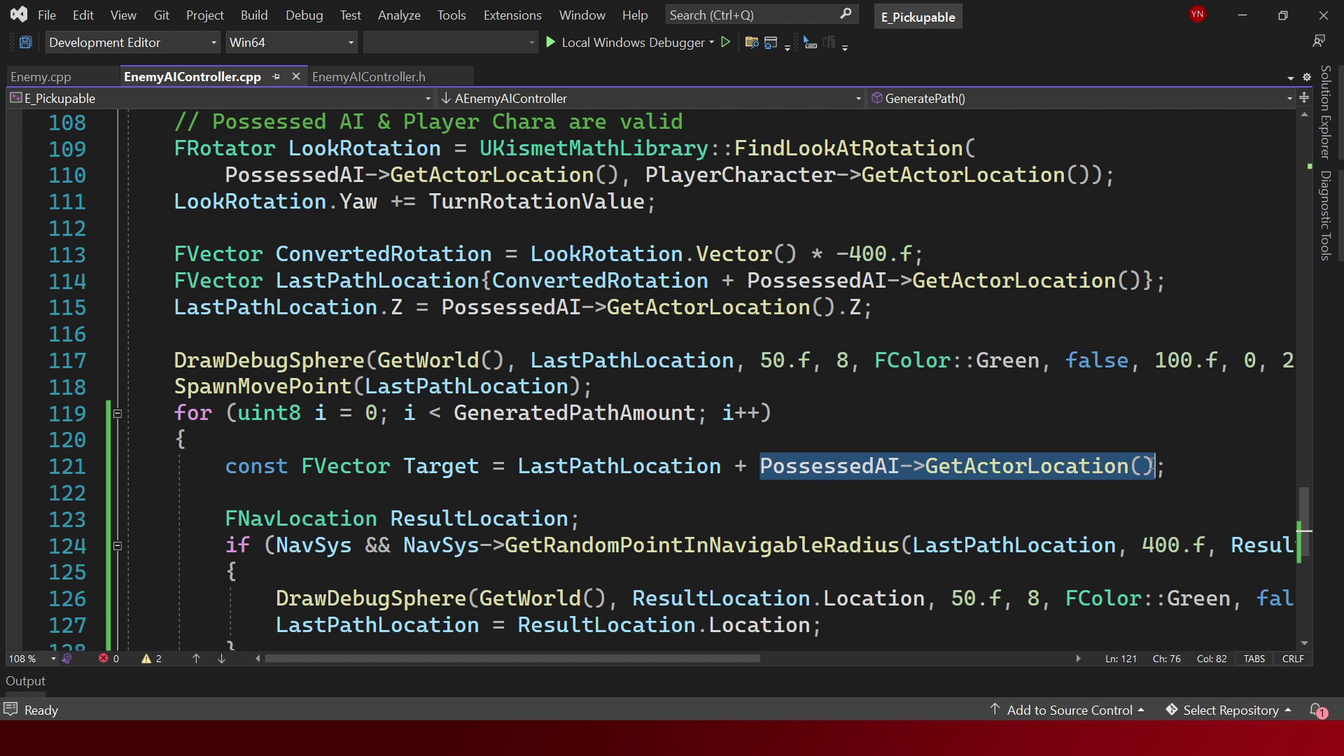
Replace the selected call with ConvertedRotation in the Target line and save.
text(Conver)
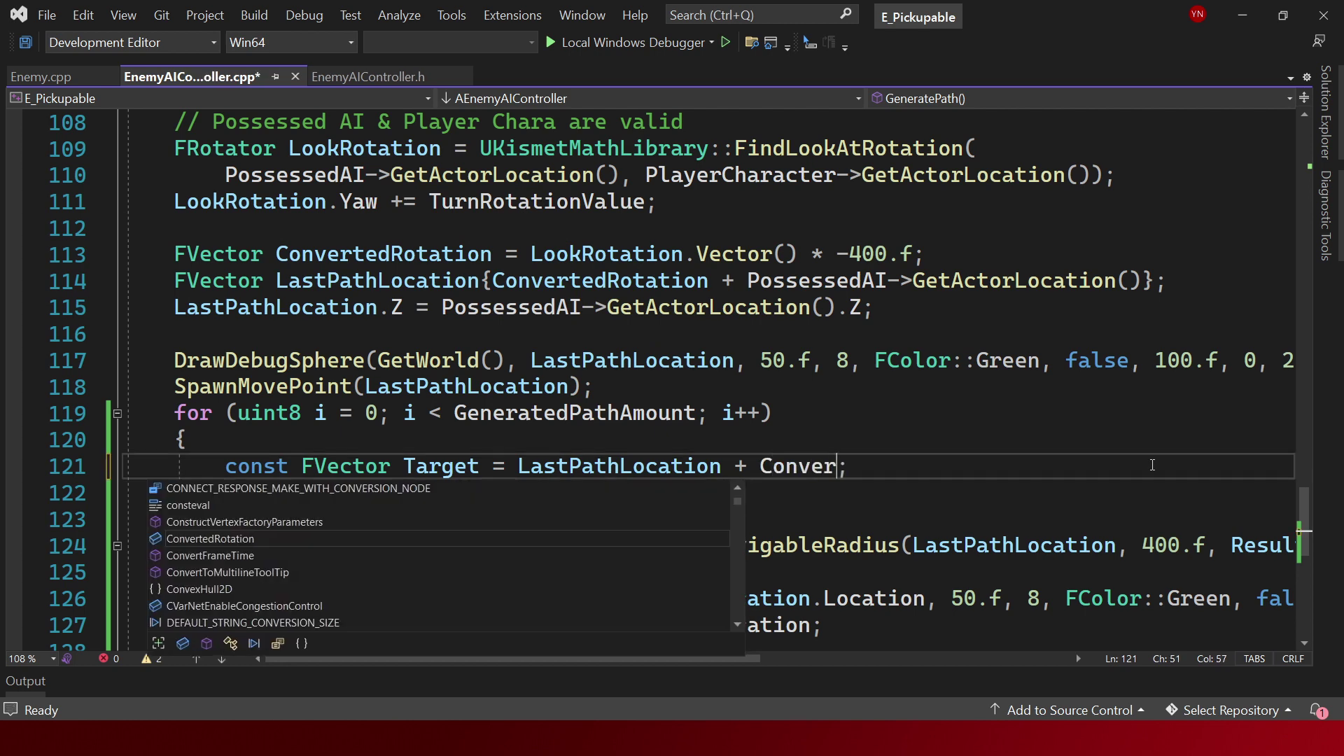
text(tedRotation)
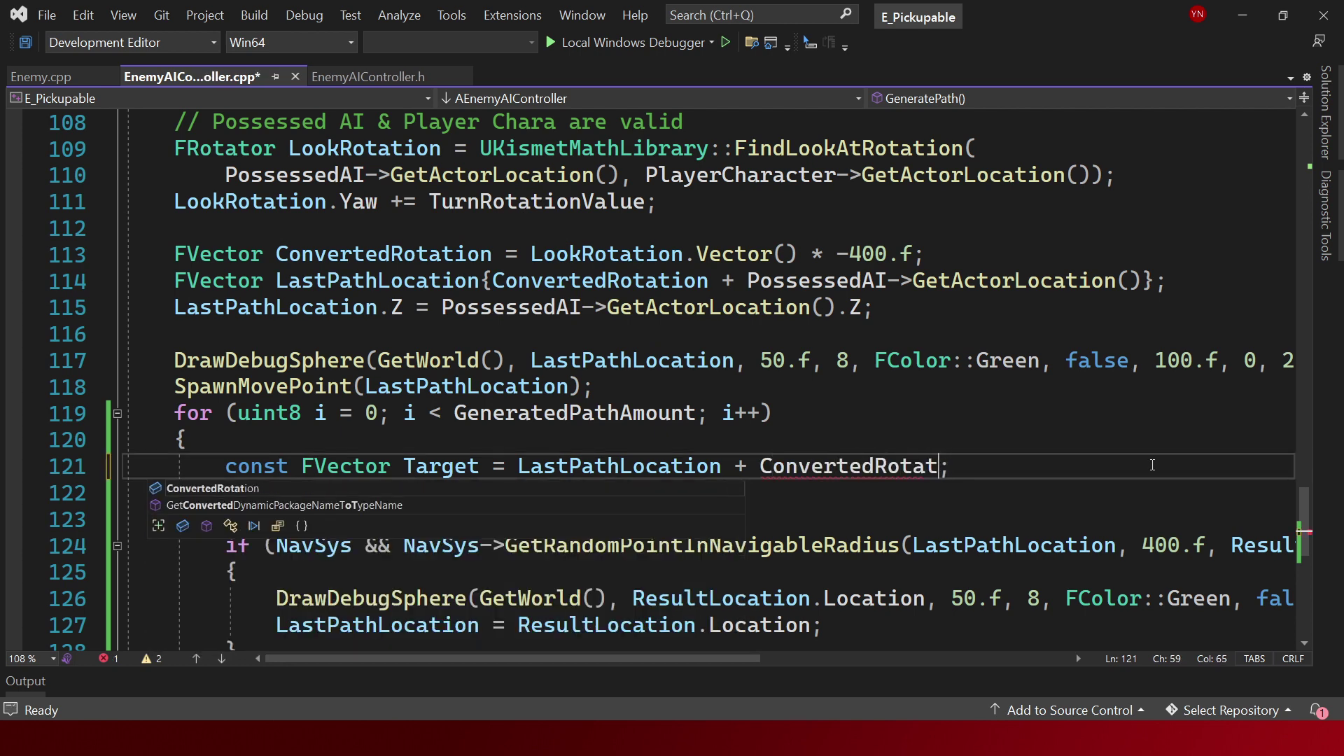
key(Escape)
key(ctrl+s)
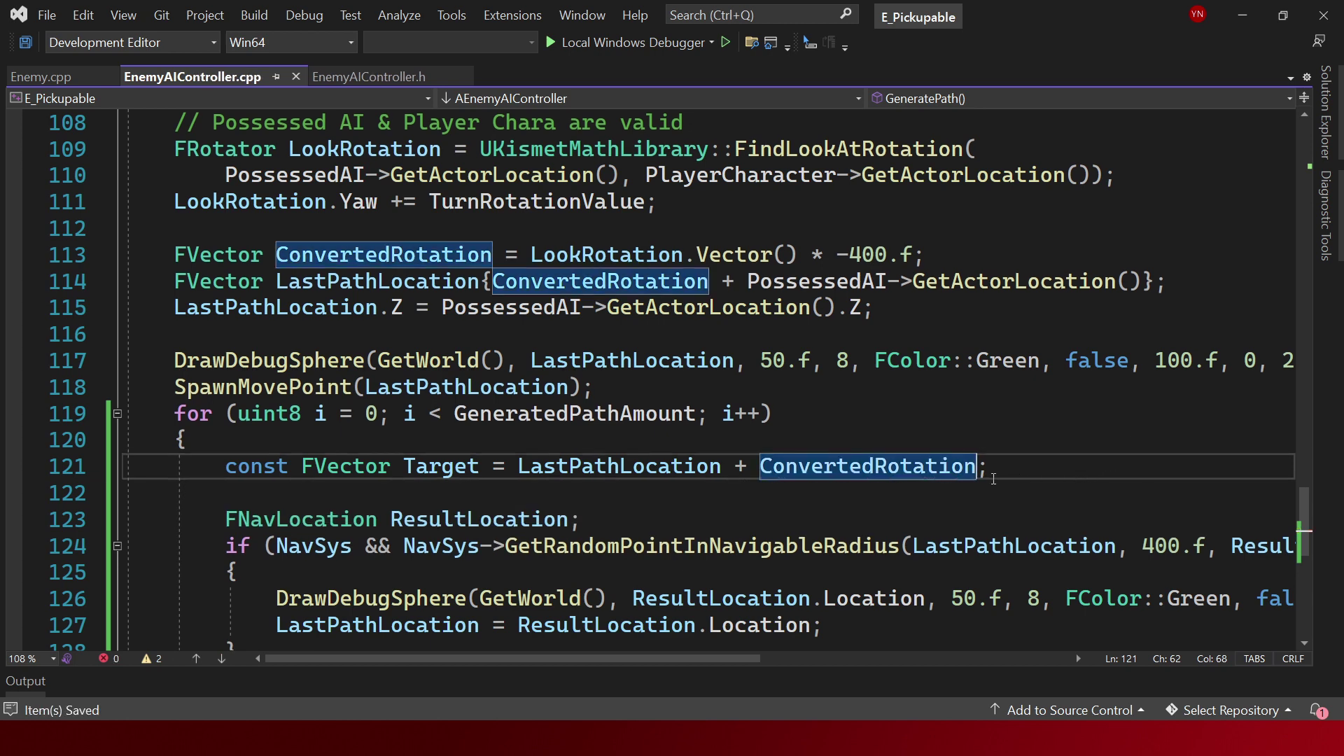
Remove const from the Target FVector and start a new line beneath it.
click(302, 466)
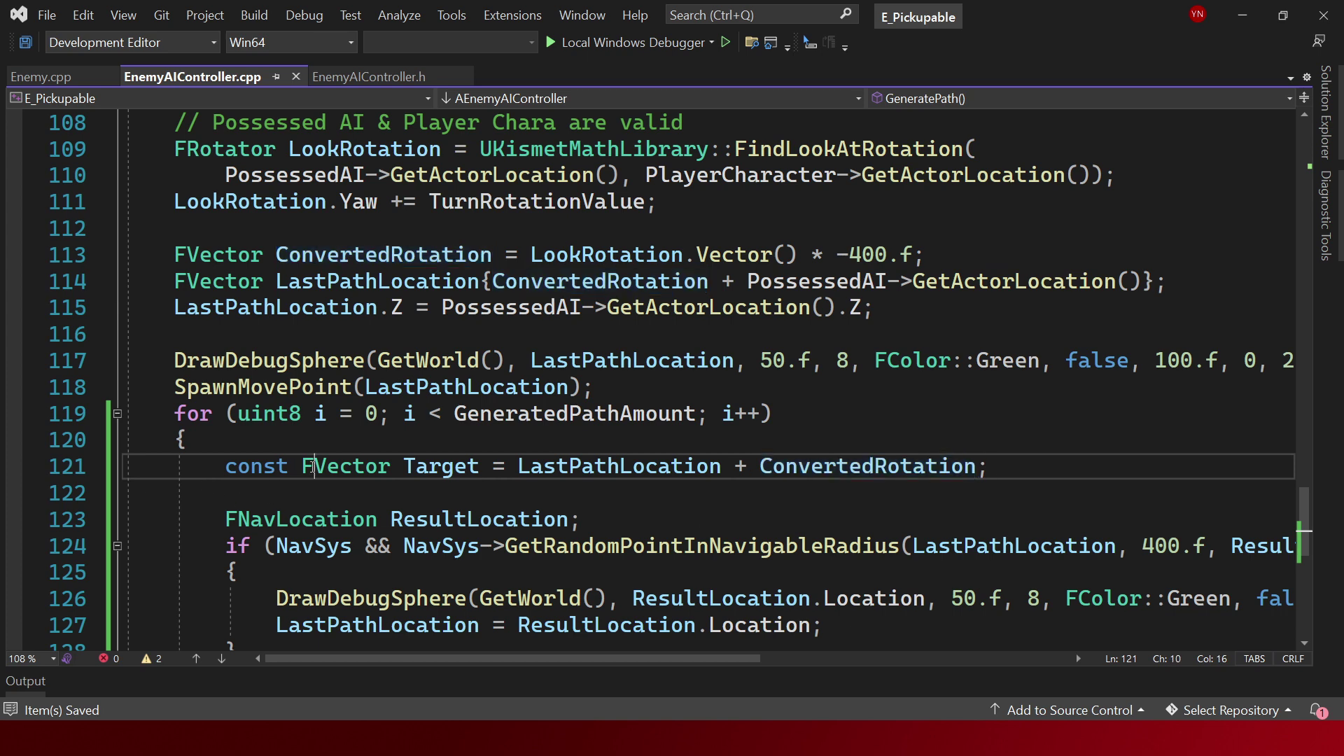
key(ctrl+BackSpace)
key(End)
key(Return)
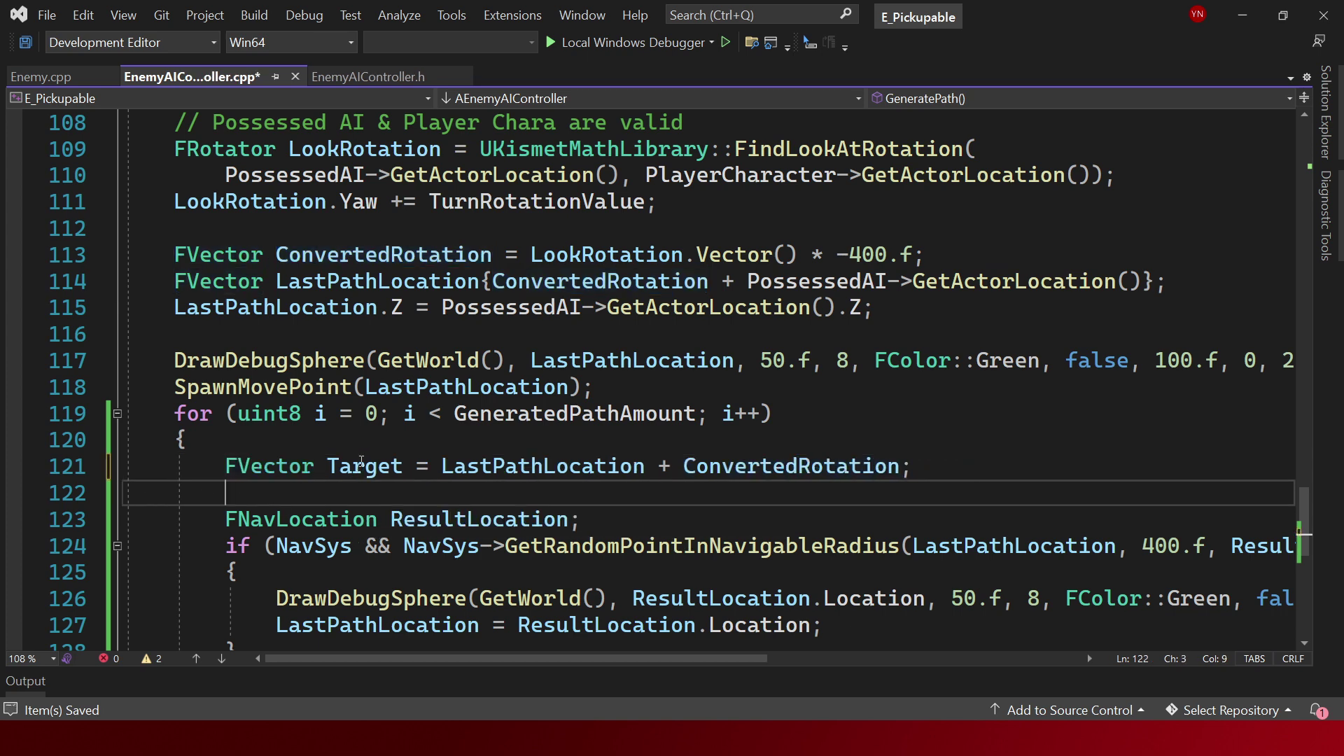
Type 'Target.Yaw = PossessedAI->GetActorLoca' on the new line 122.
text(Target)
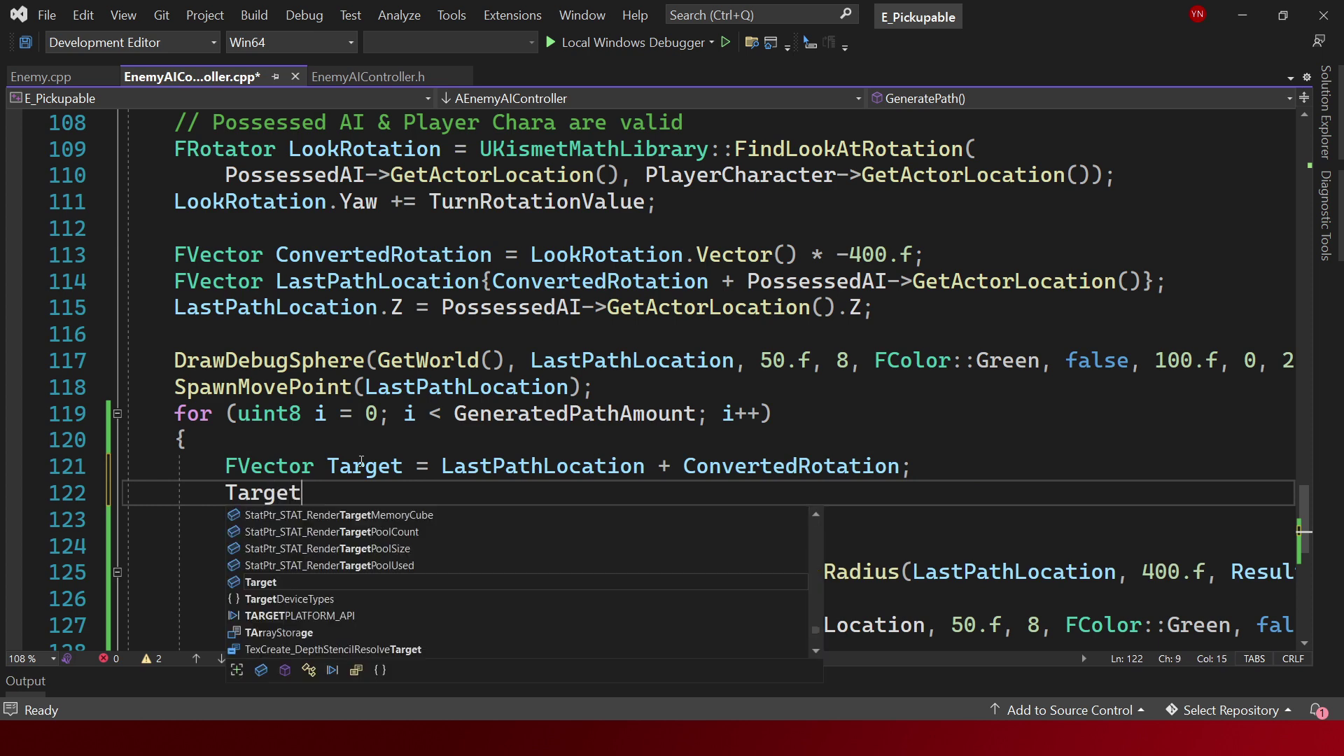
text(.Yaw)
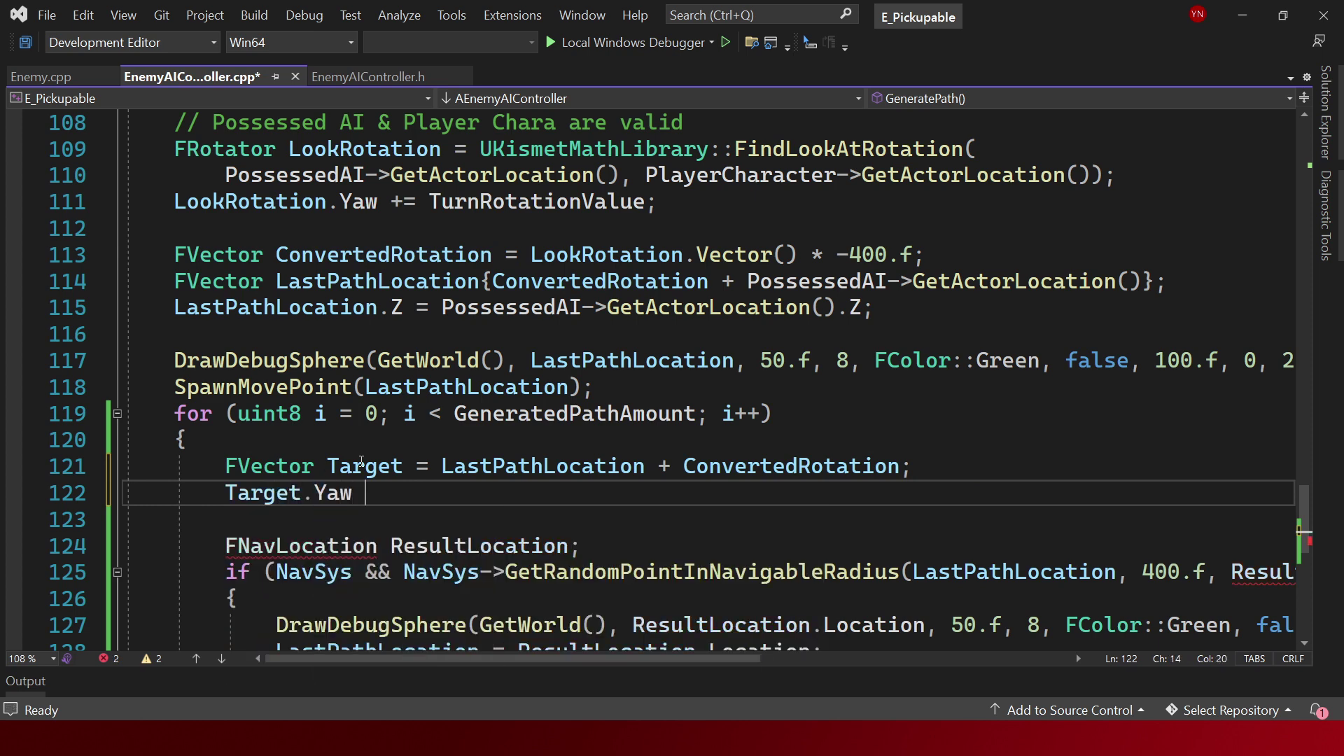
text( = )
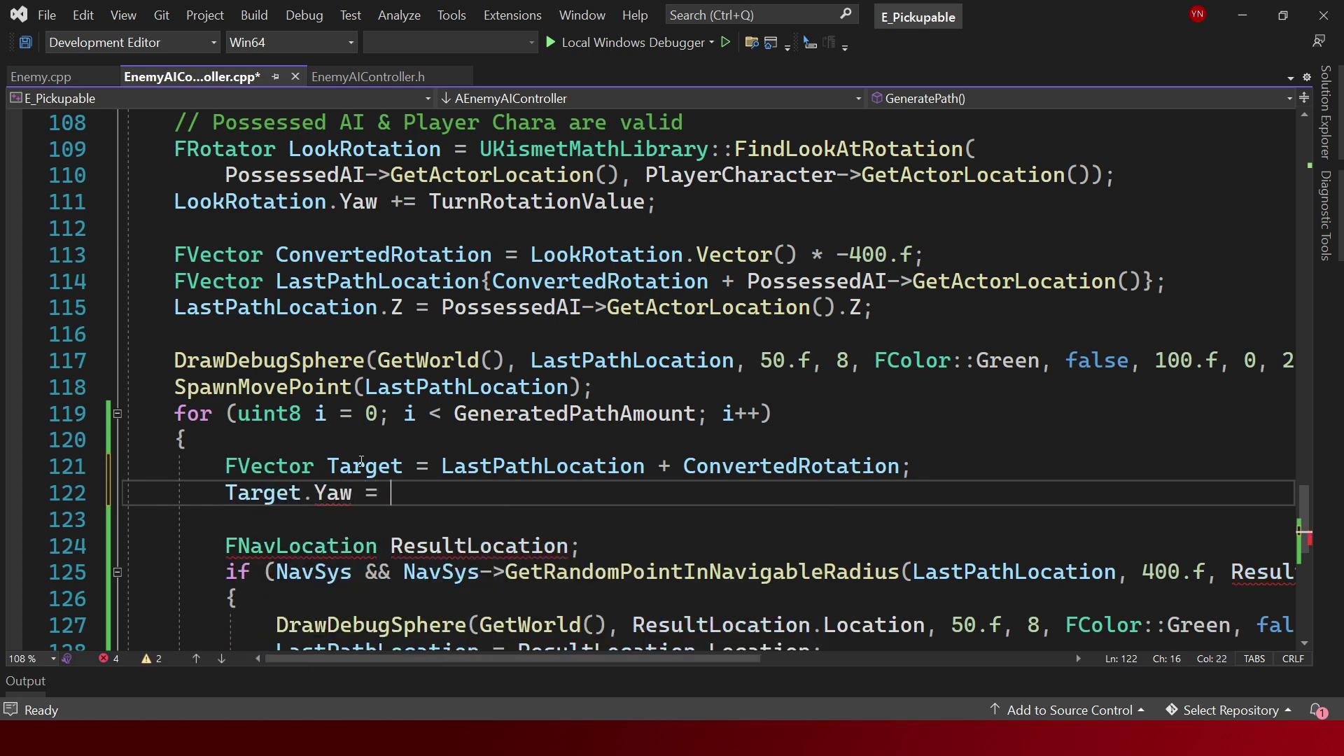
text(G)
key(BackSpace)
text(P)
text(o)
key(BackSpace)
key(BackSpace)
scroll(639, 468, up, 2)
scroll(765, 411, down, 2)
scroll(749, 438, down, 1)
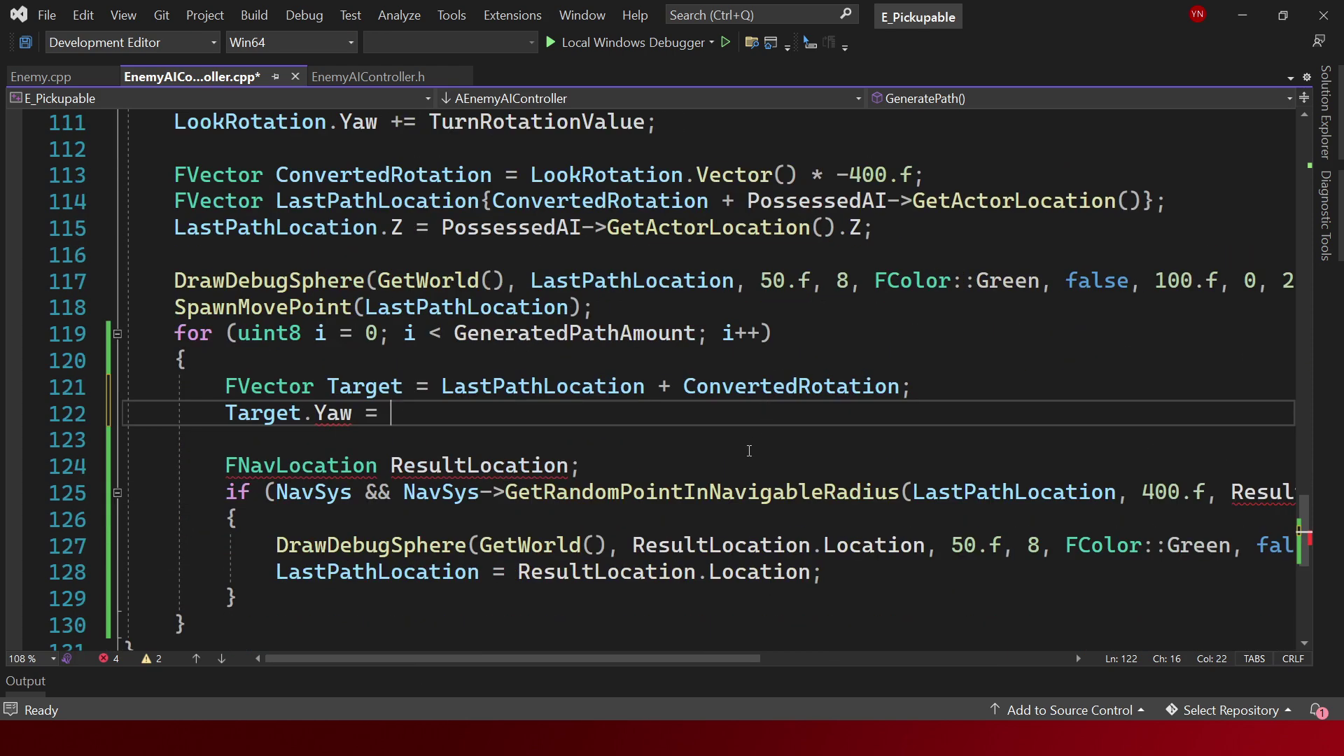
text(Pos)
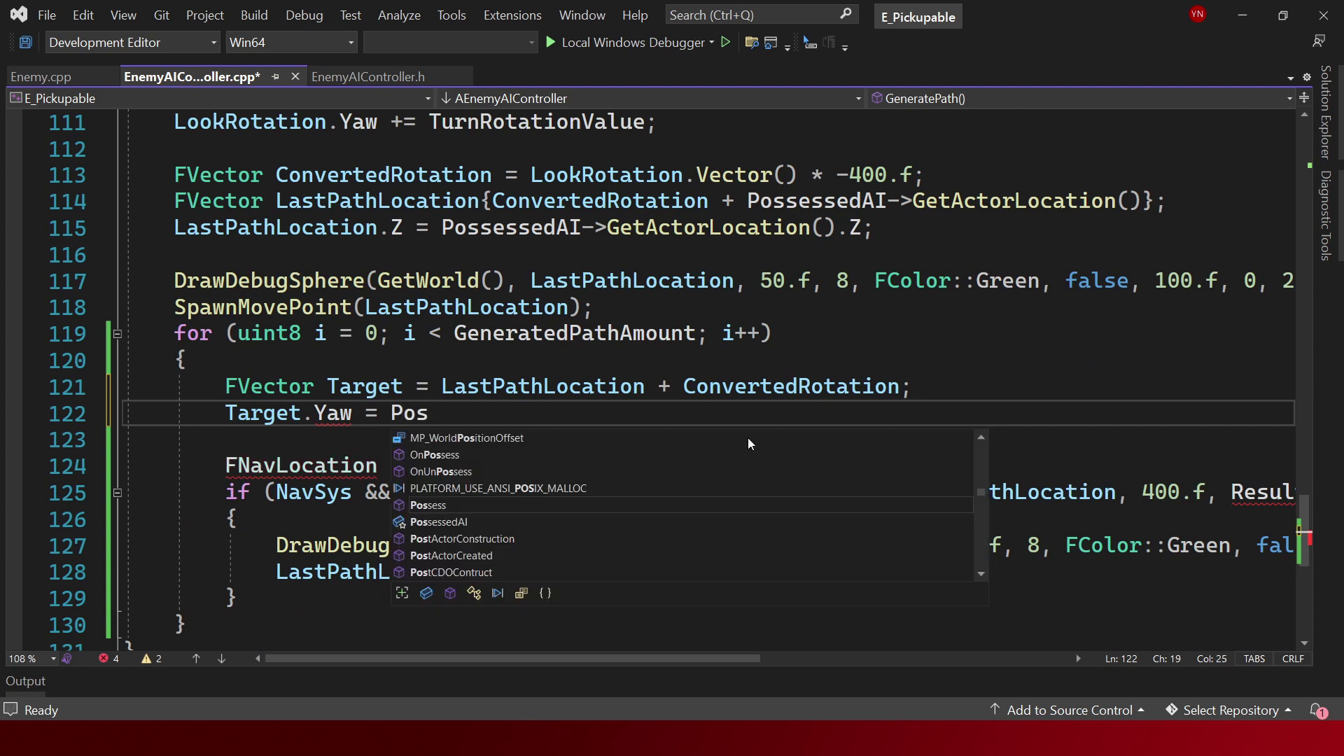
text(sessedAI-)
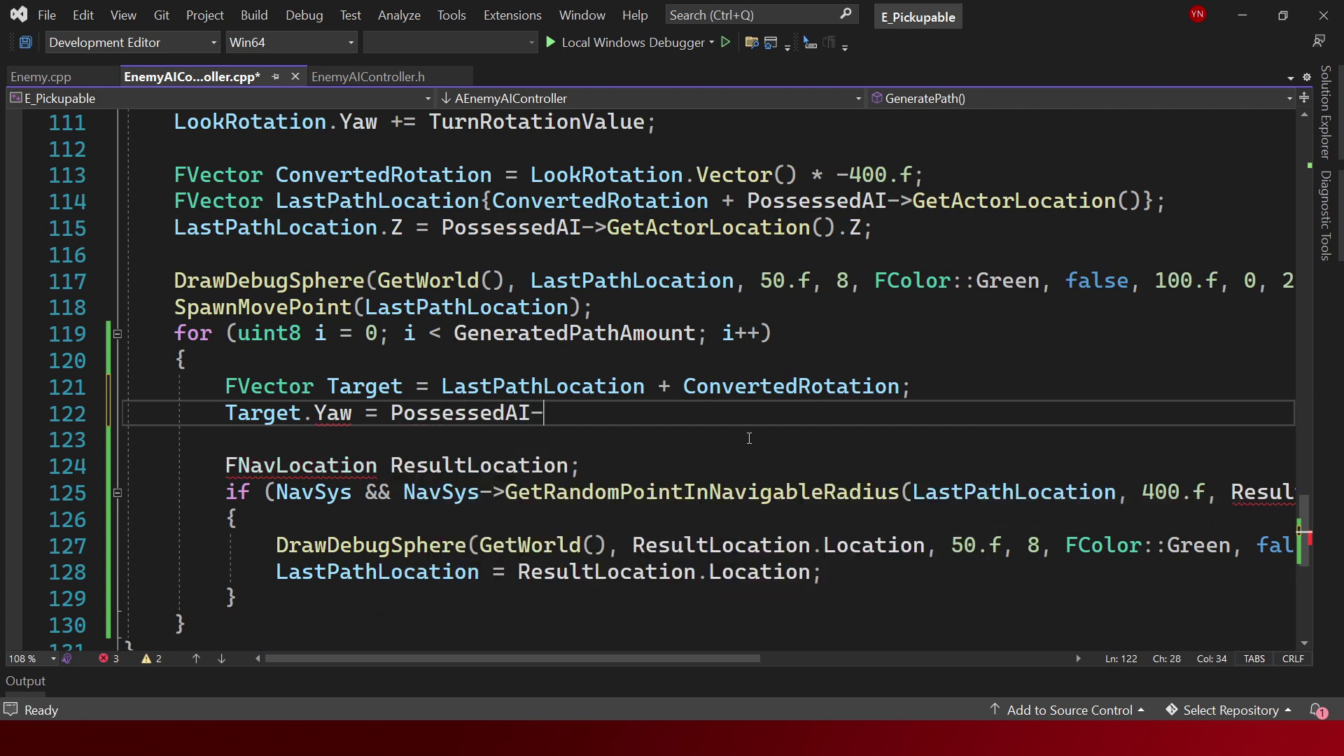
text(>GetAct)
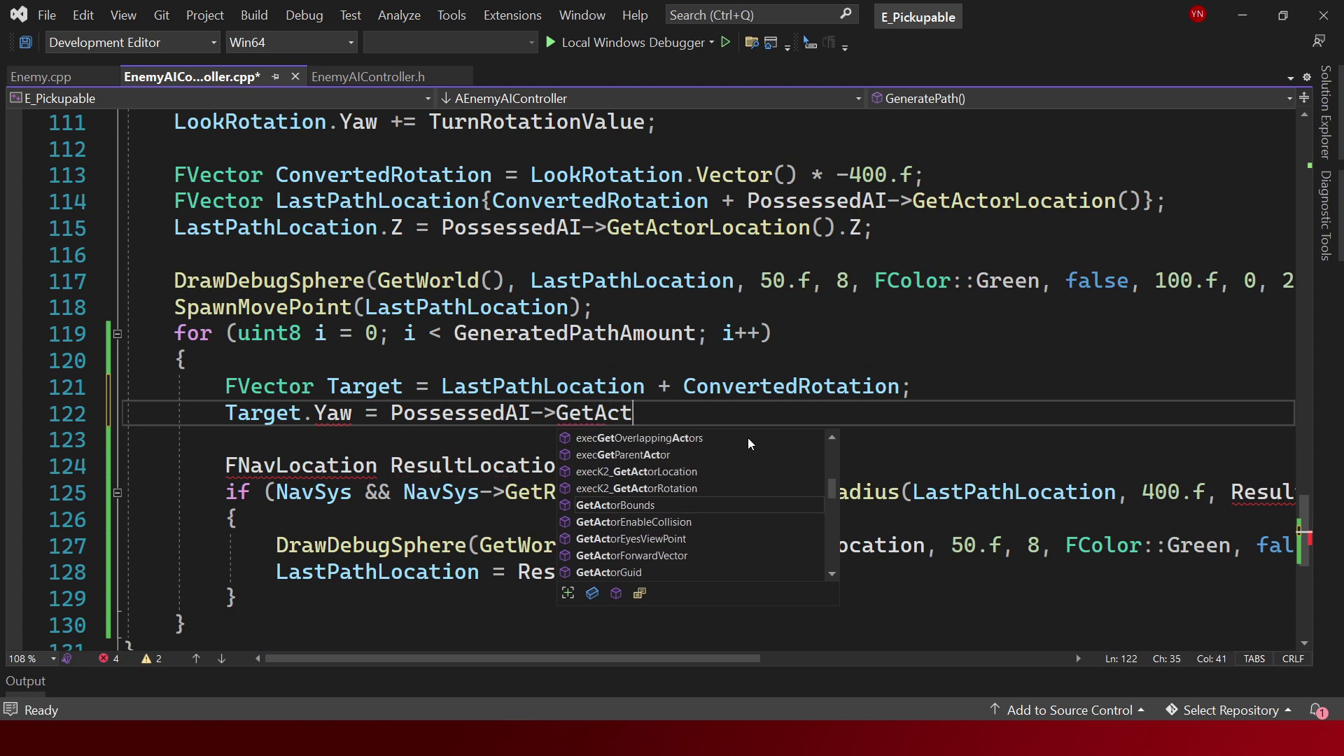
text(orLoca)
key(Escape)
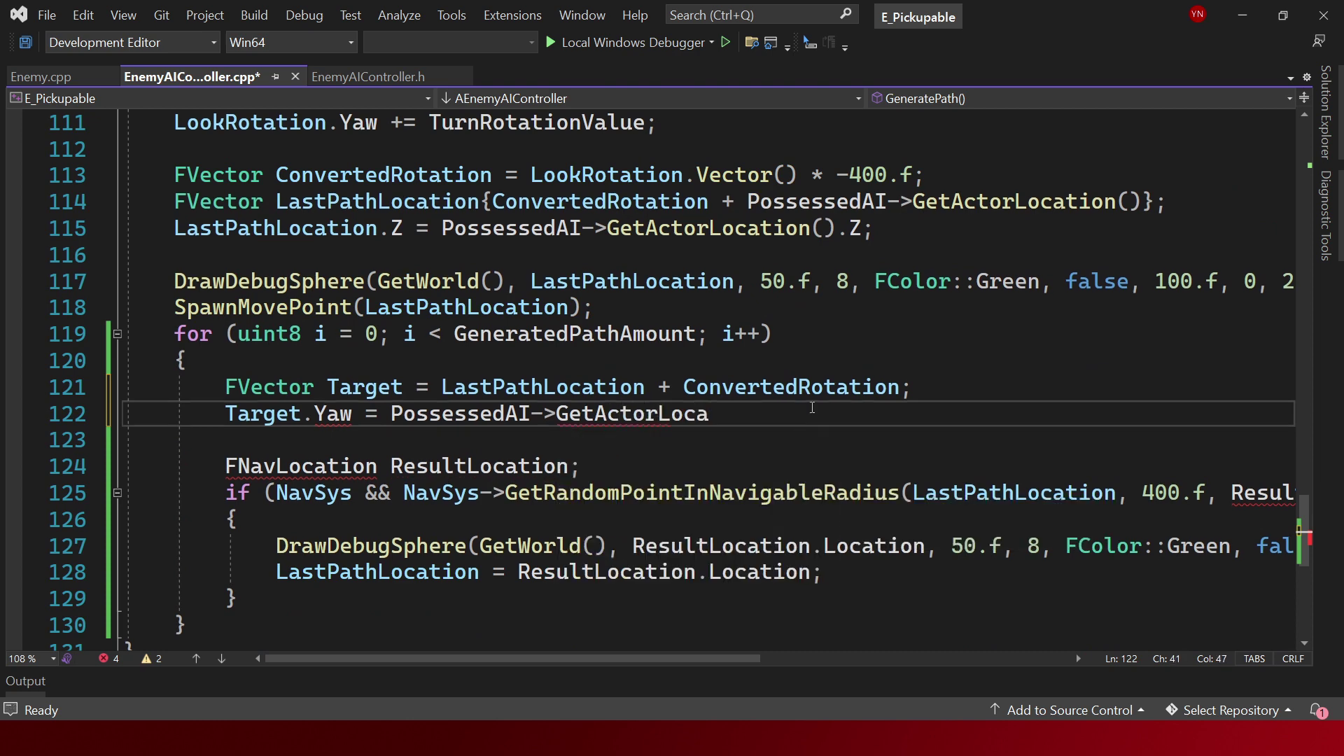
Select the actor-location expression on line 115.
drag(861, 230, 442, 231)
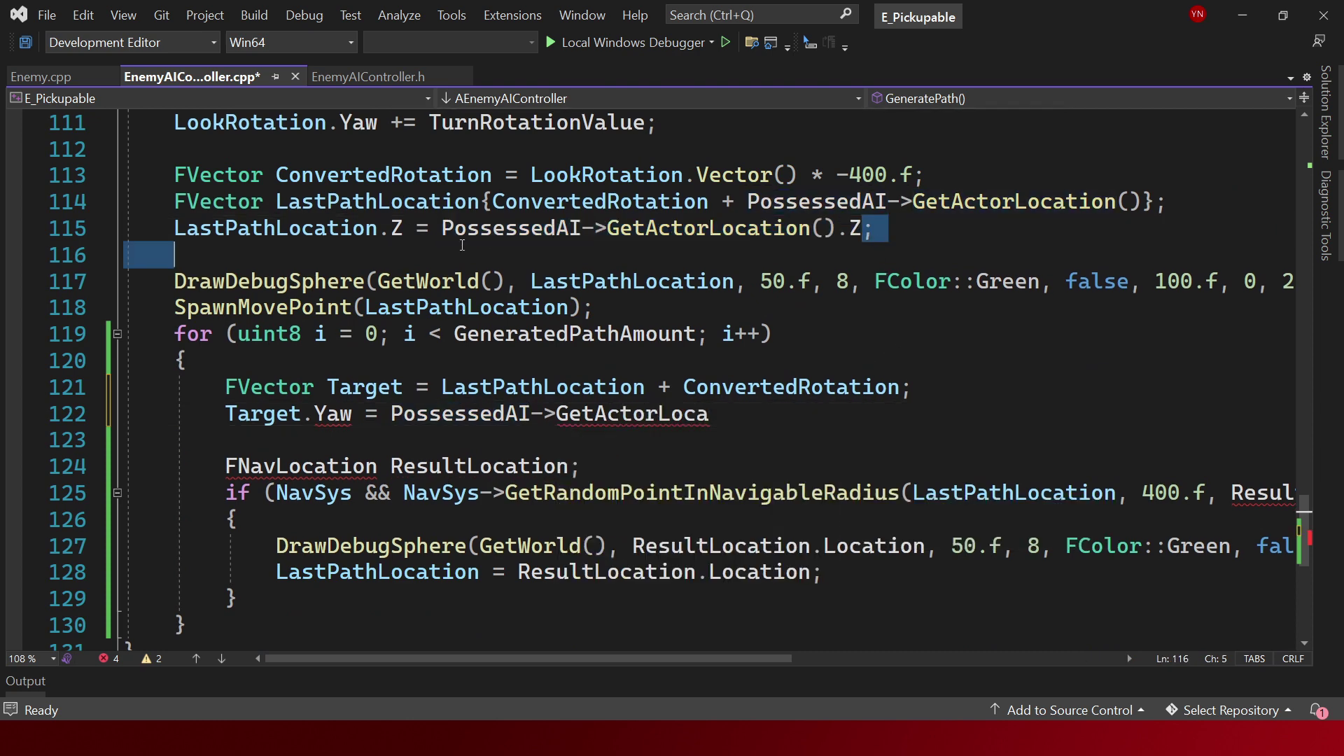
scroll(869, 394, up, 4)
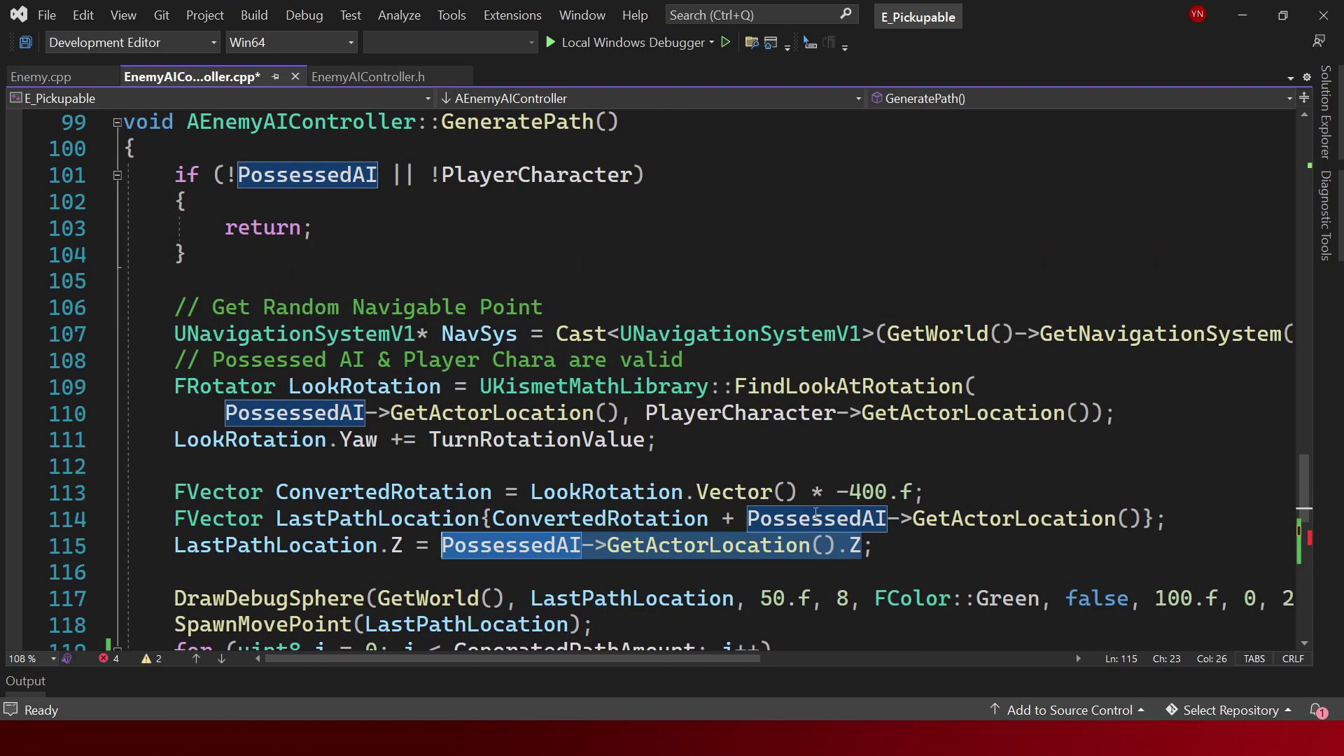
scroll(556, 423, up, 1)
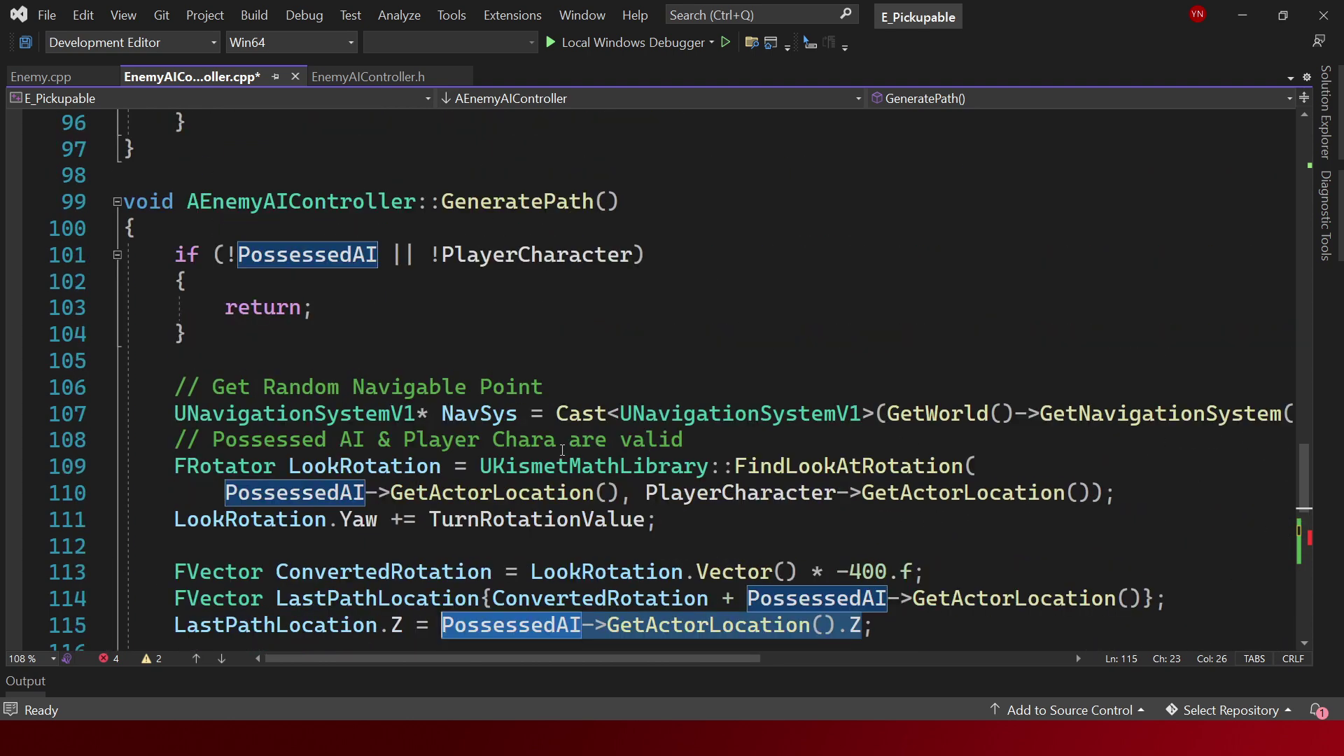
scroll(571, 445, down, 2)
scroll(407, 281, up, 1)
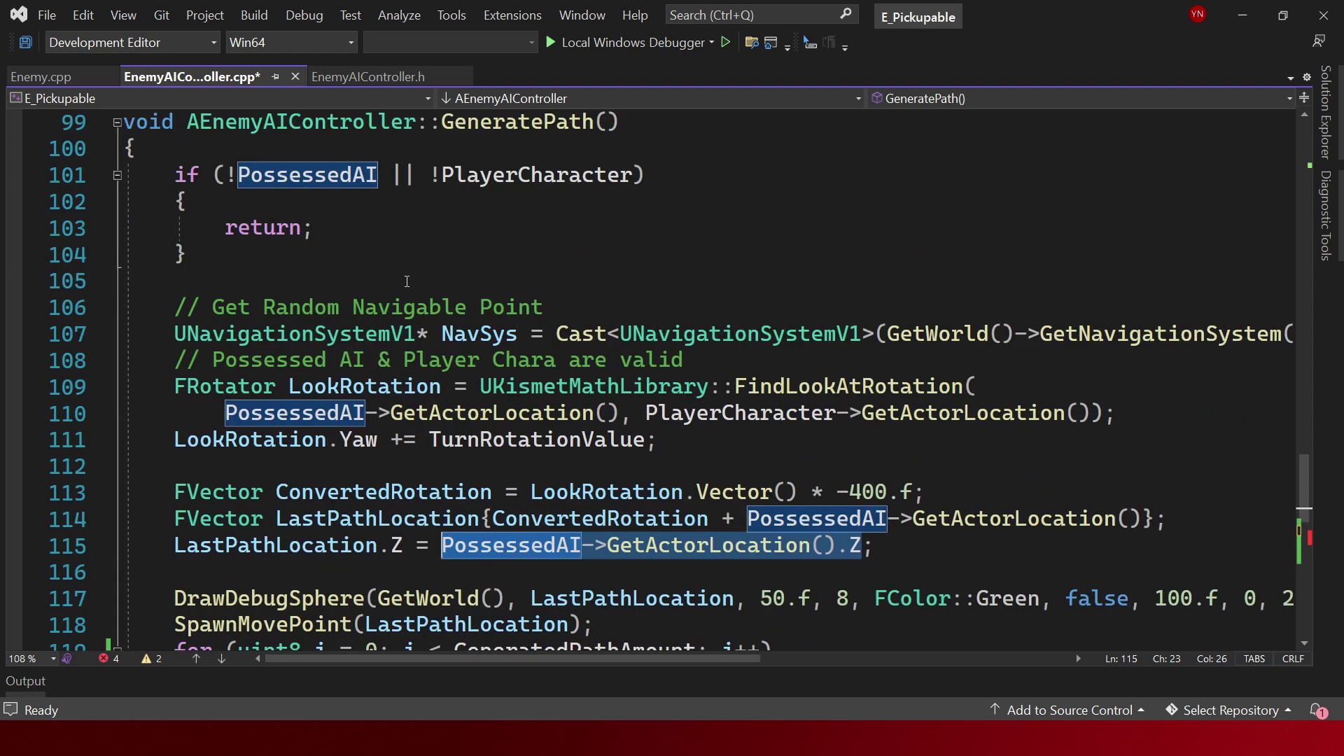
Declare 'const FVector PossessedAILocation = PossessedAI->GetActorLocation();' after line 105 and save.
click(397, 282)
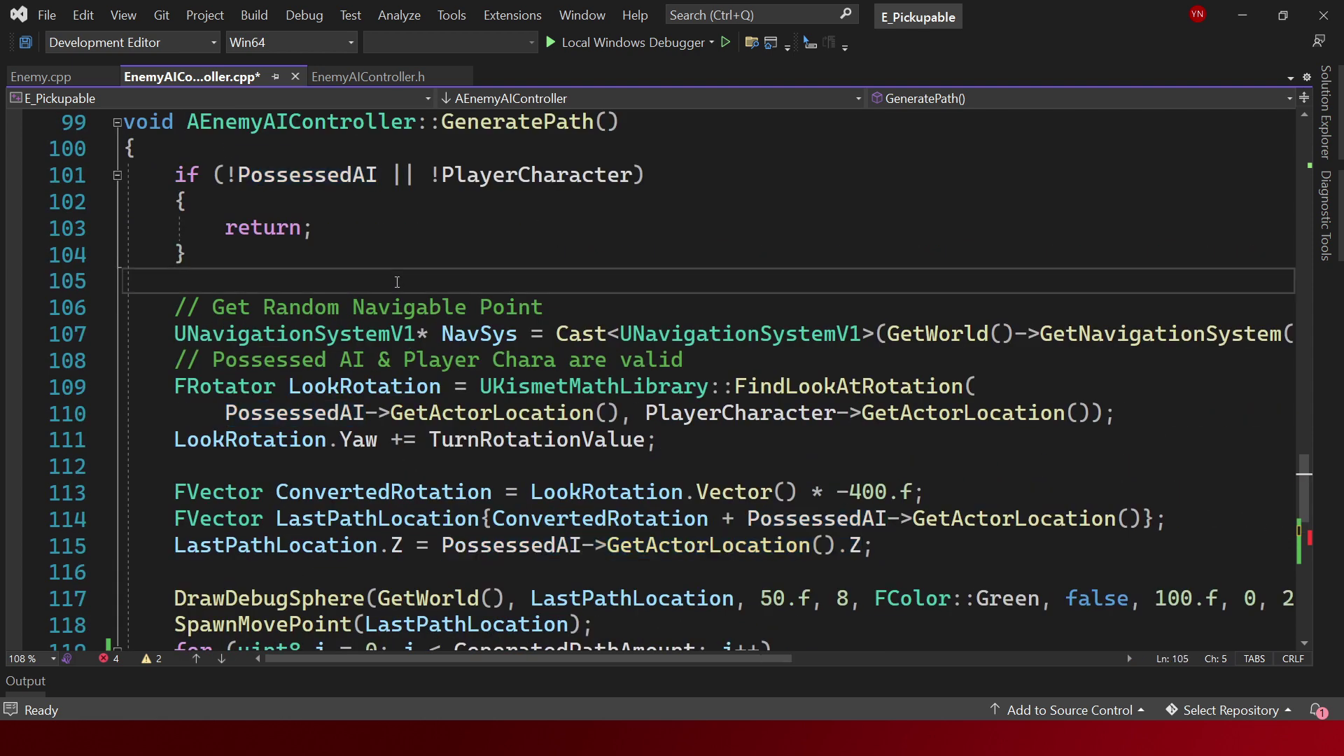
key(Return)
key(Return)
key(Up)
text(con)
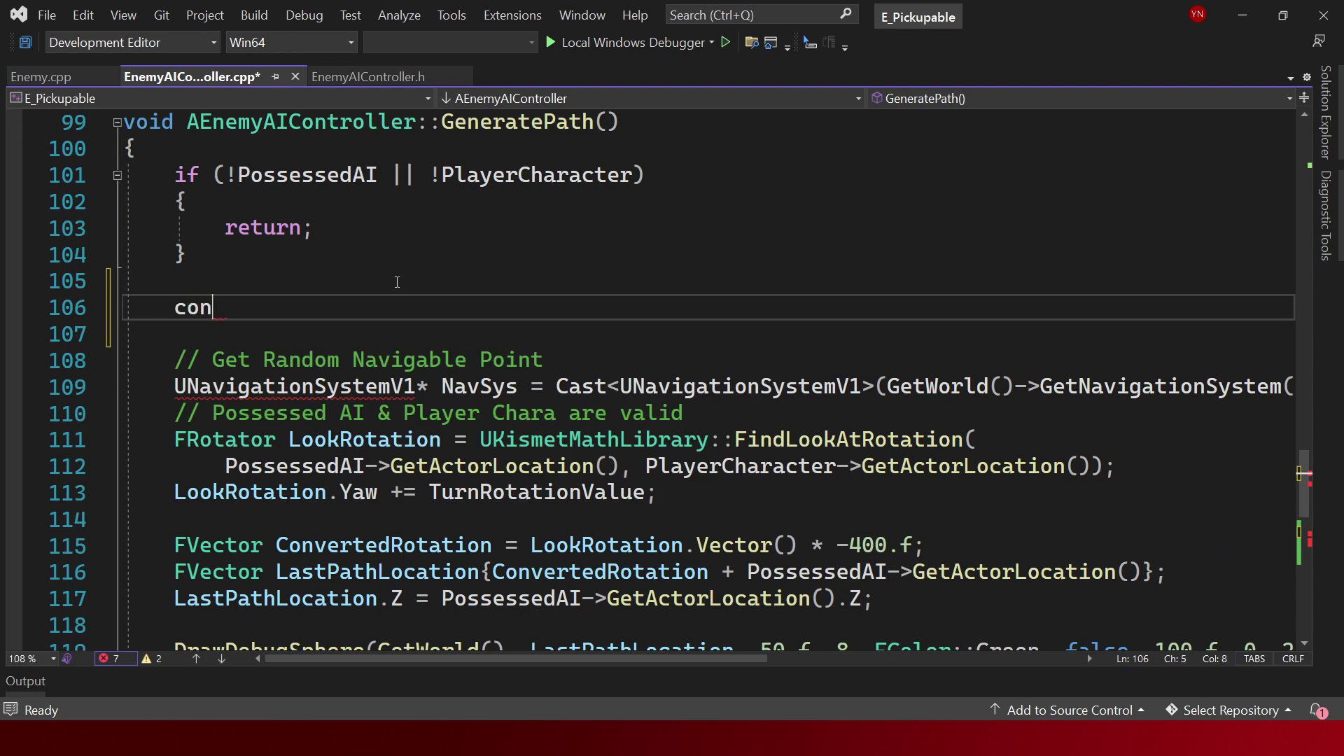
text(st FVector )
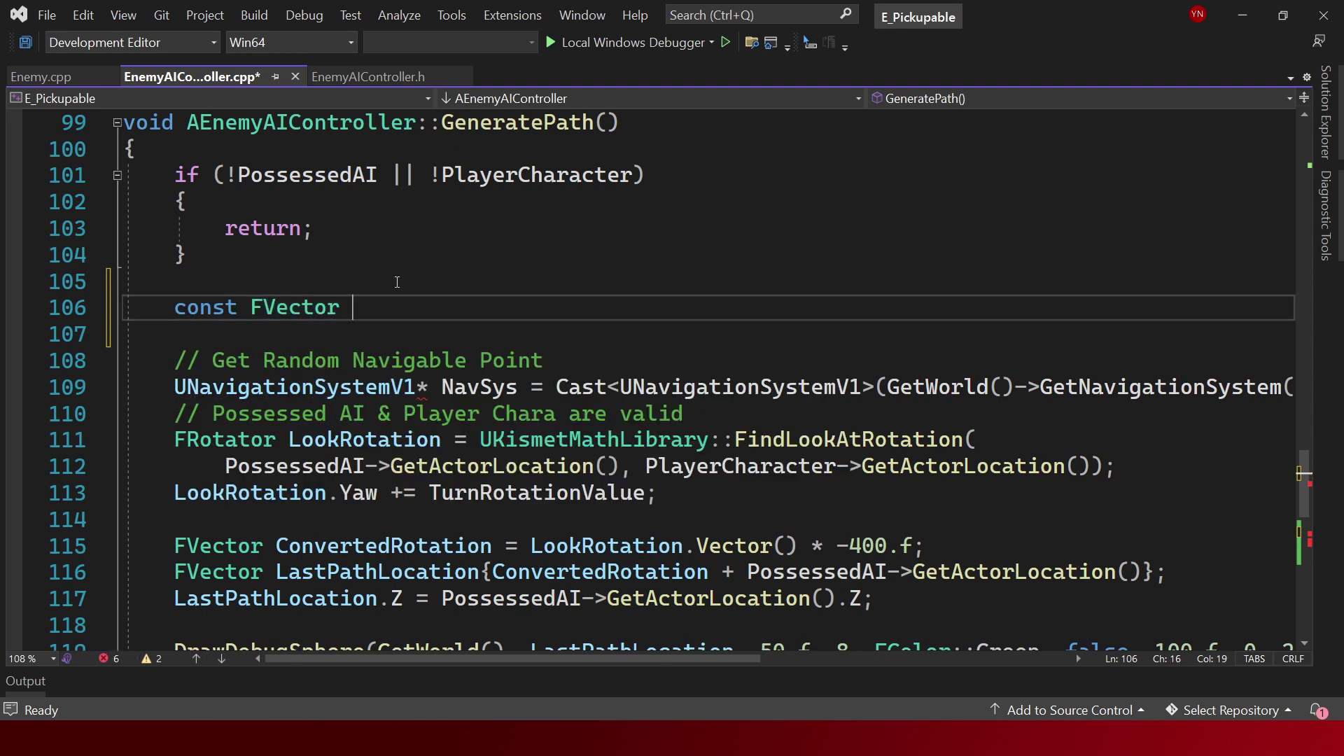
text(Possesse)
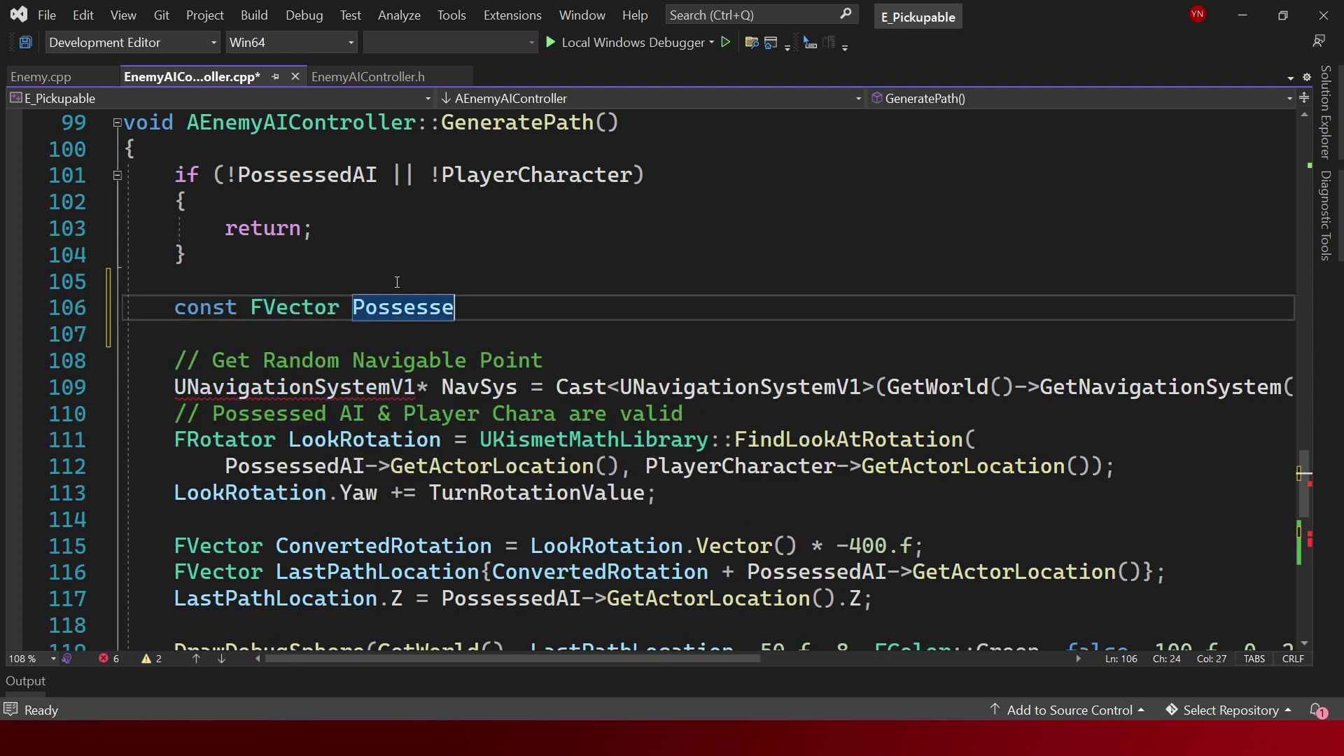
text(dAILocation)
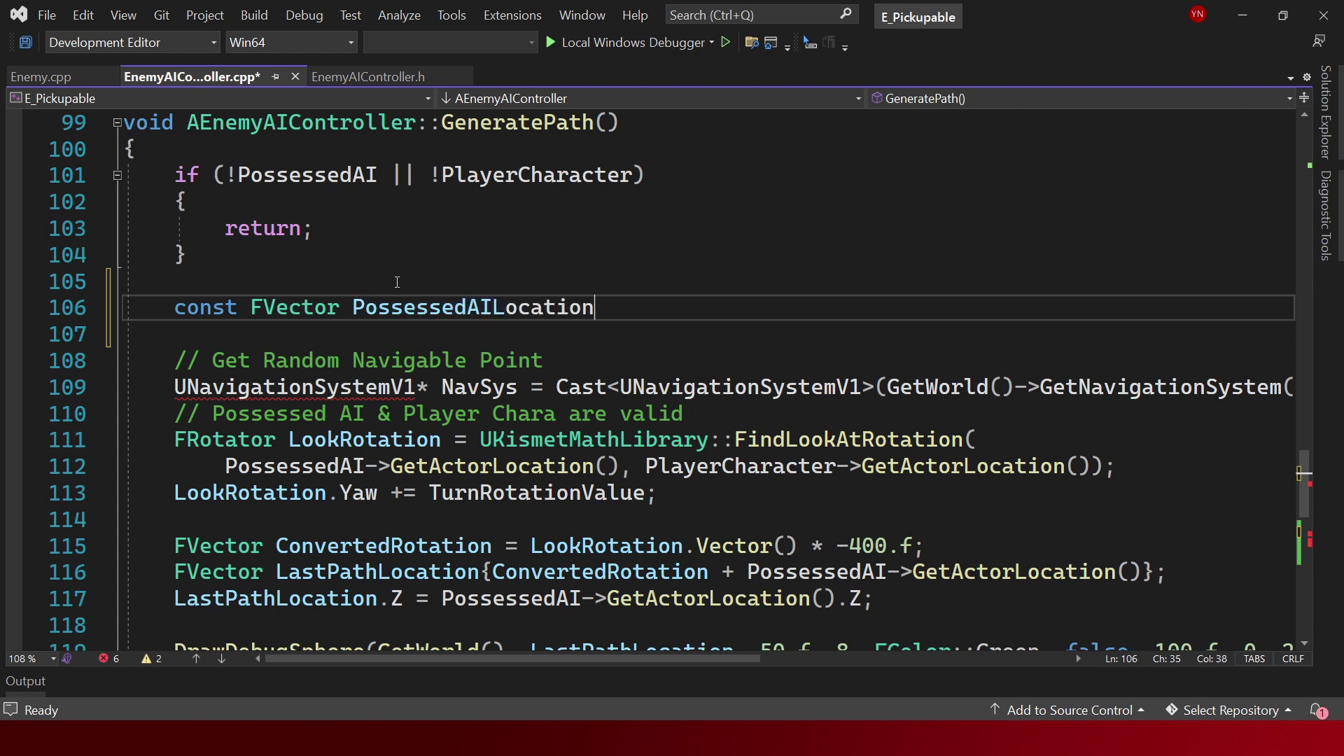
text( = Possesse)
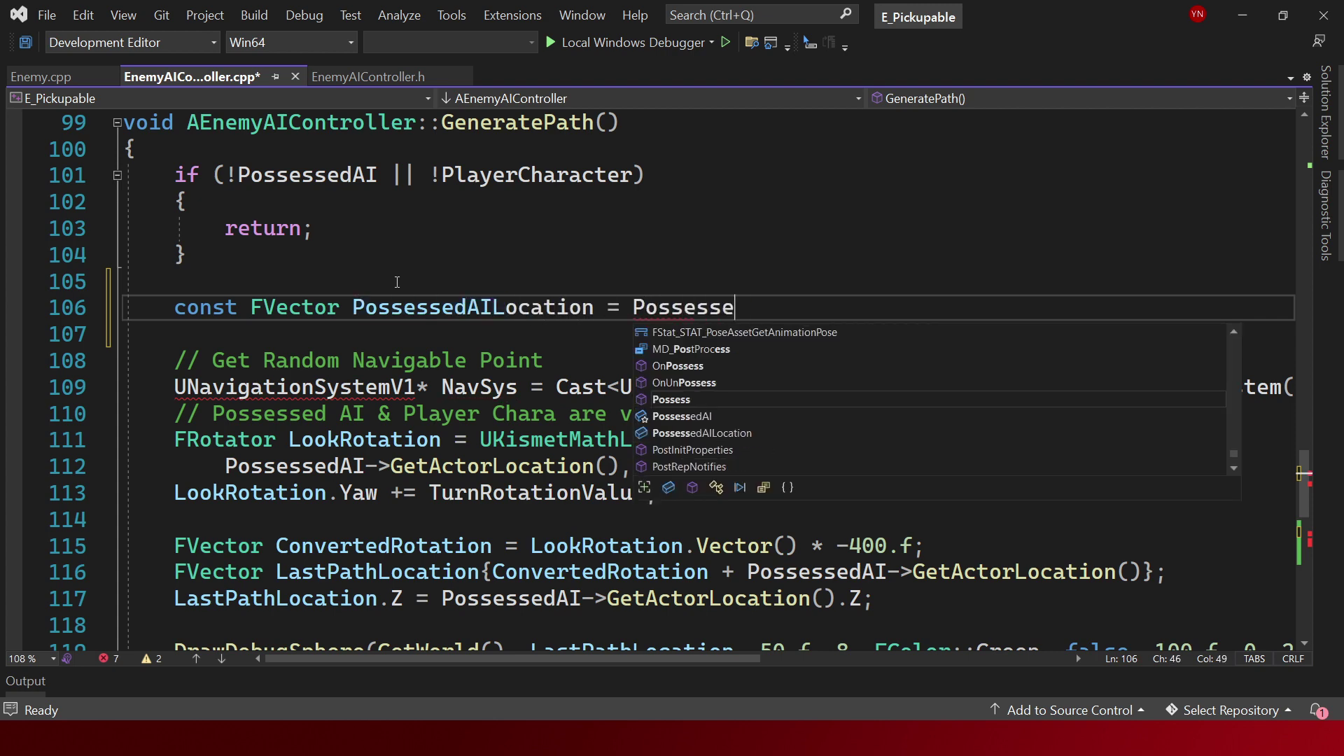
text(dAI->)
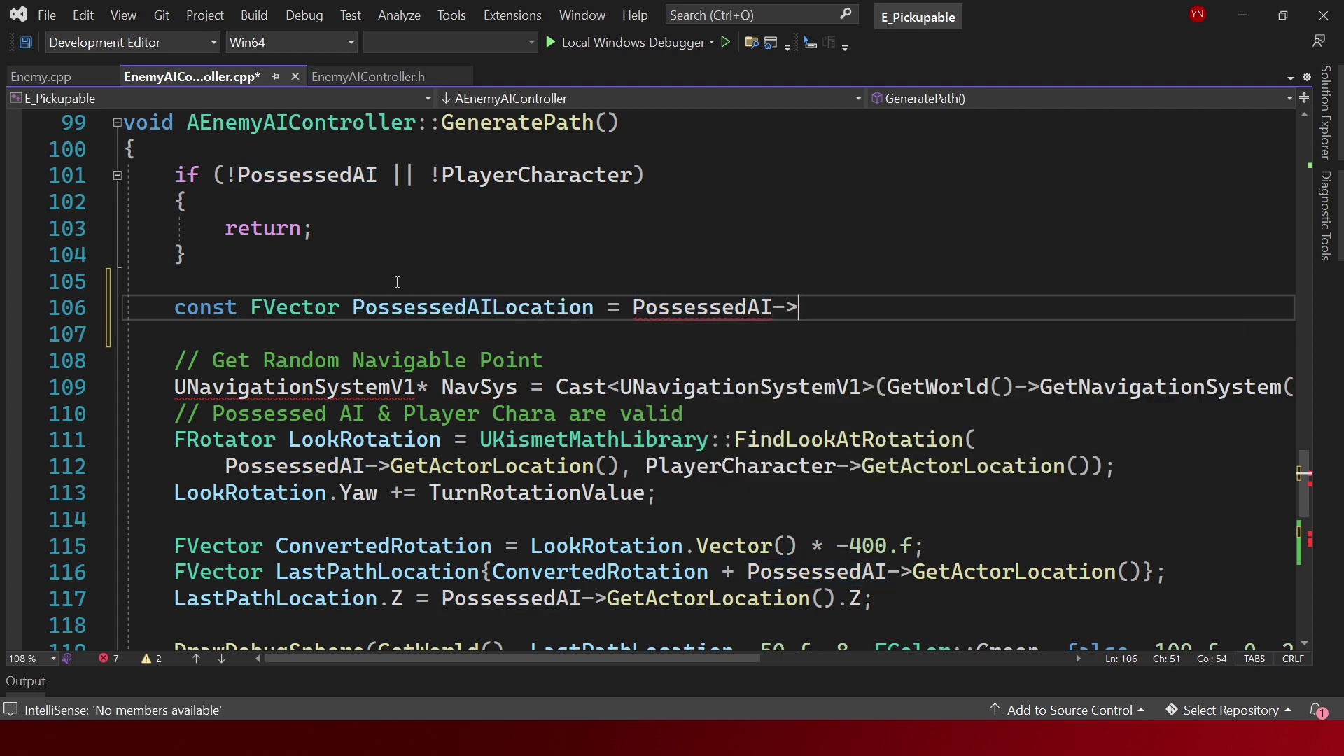
text(GetActorLo)
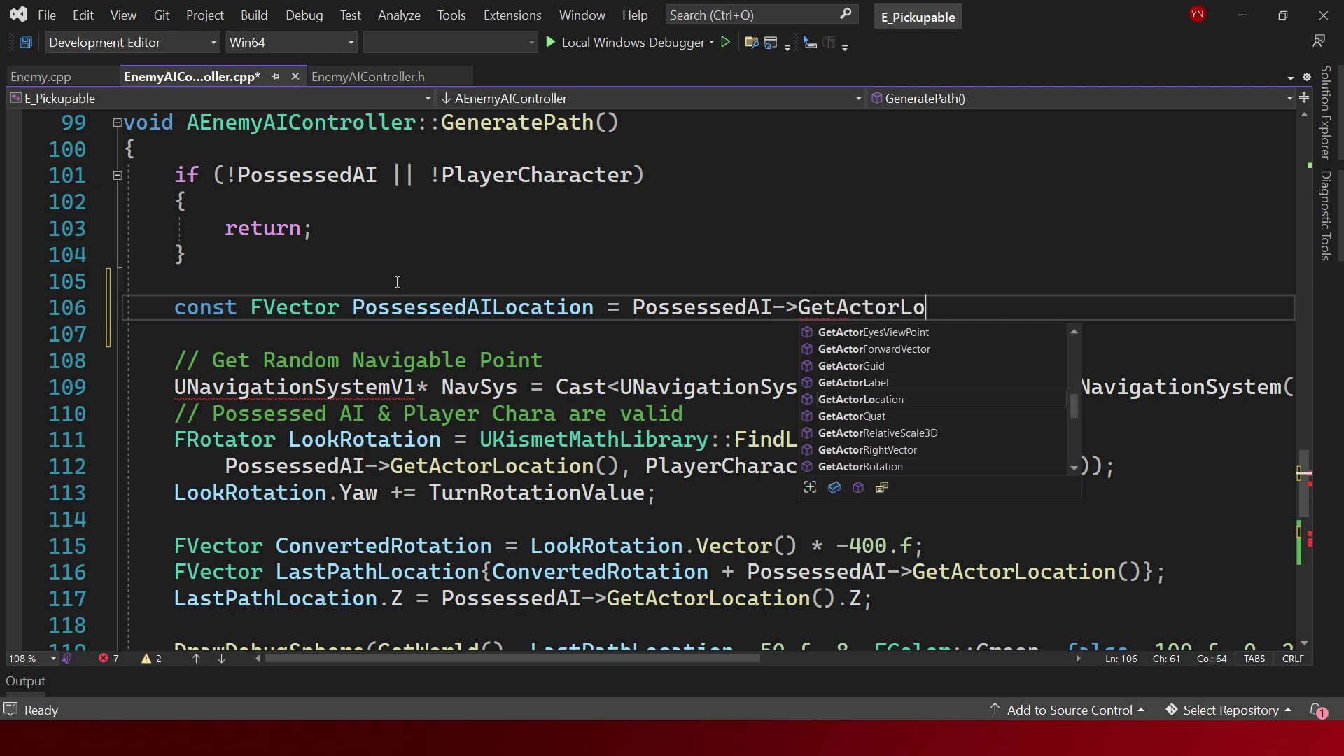
text(cation();)
key(ctrl+s)
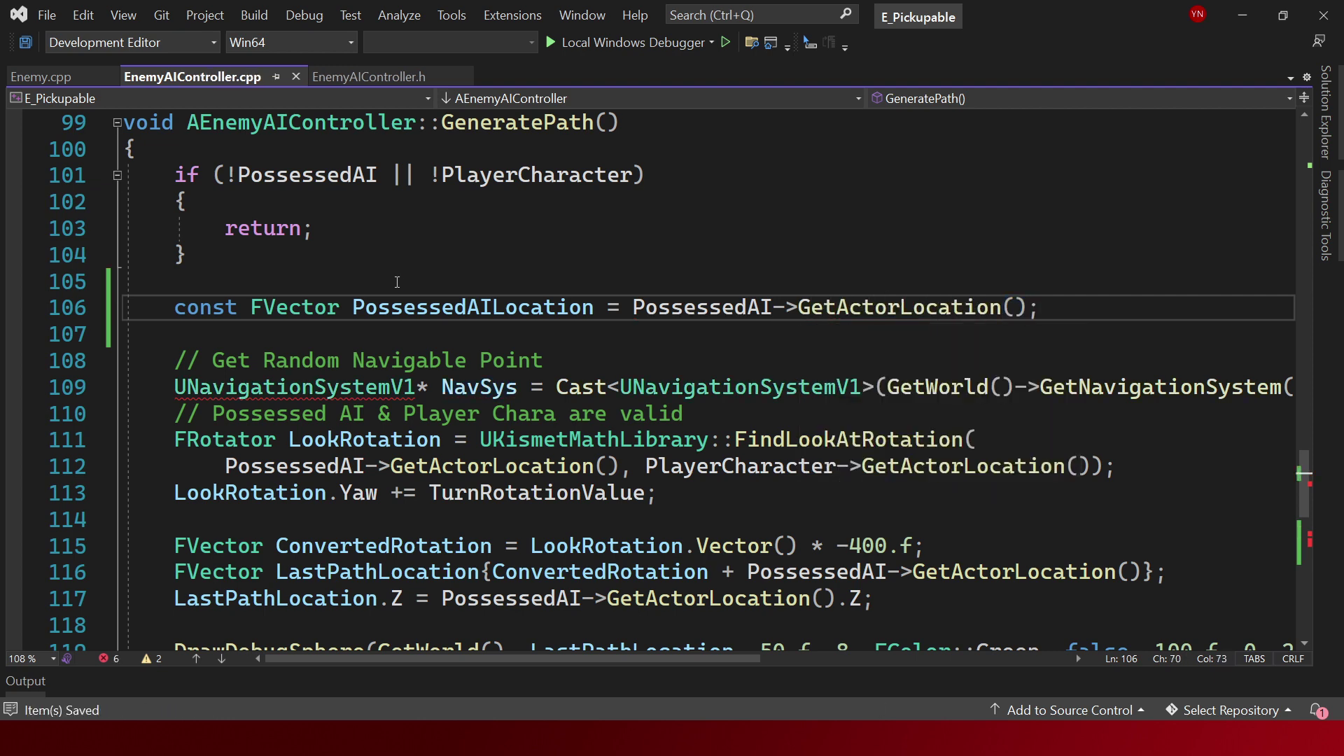
key(Down)
key(Down)
key(Down)
Replace the actor-location calls on lines 112 and 116 with PossessedAILocation.
double_click(478, 313)
key(ctrl+c)
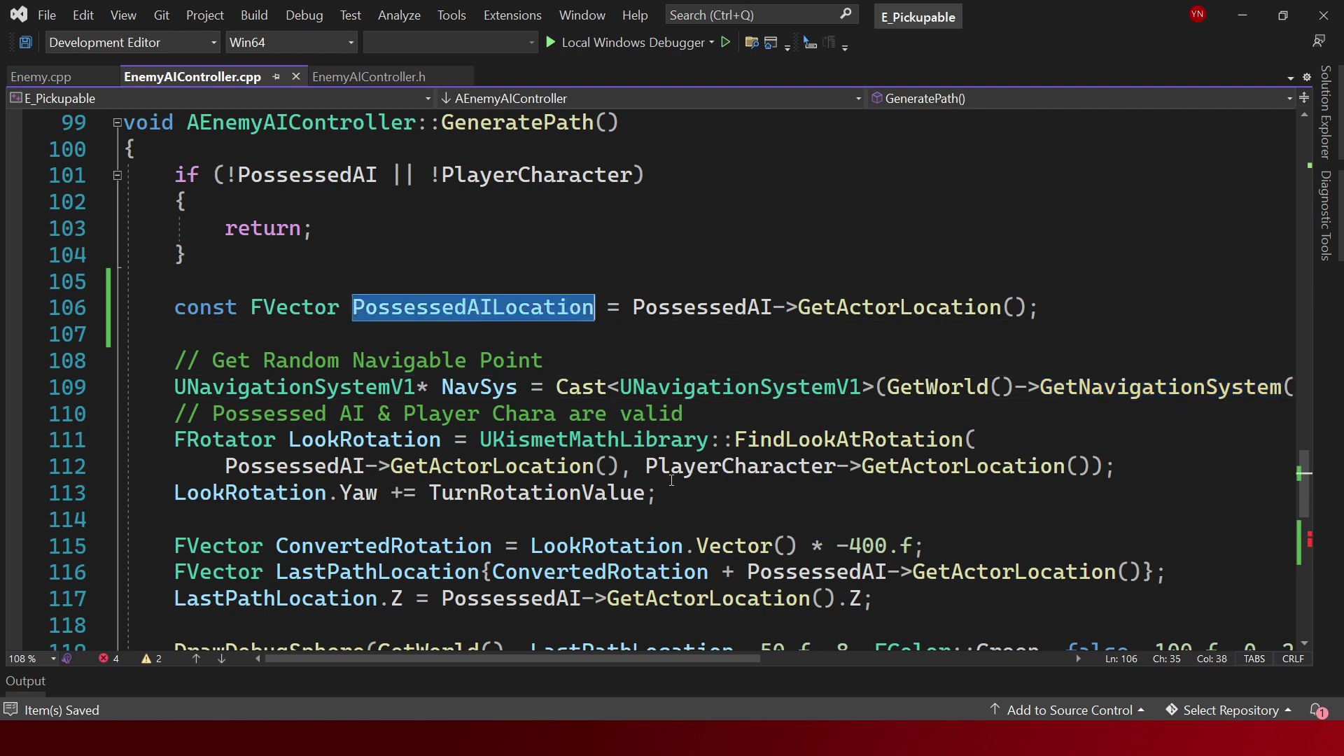
drag(611, 465, 222, 470)
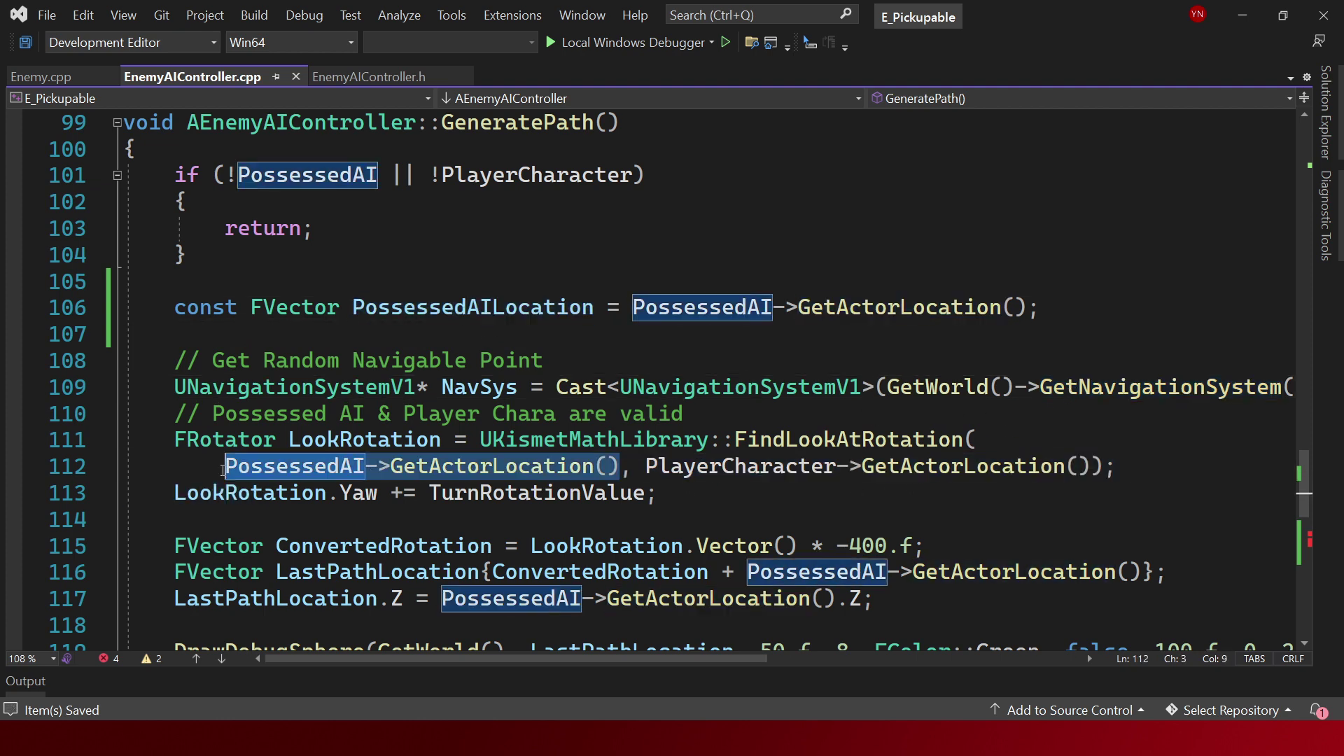
key(ctrl+v)
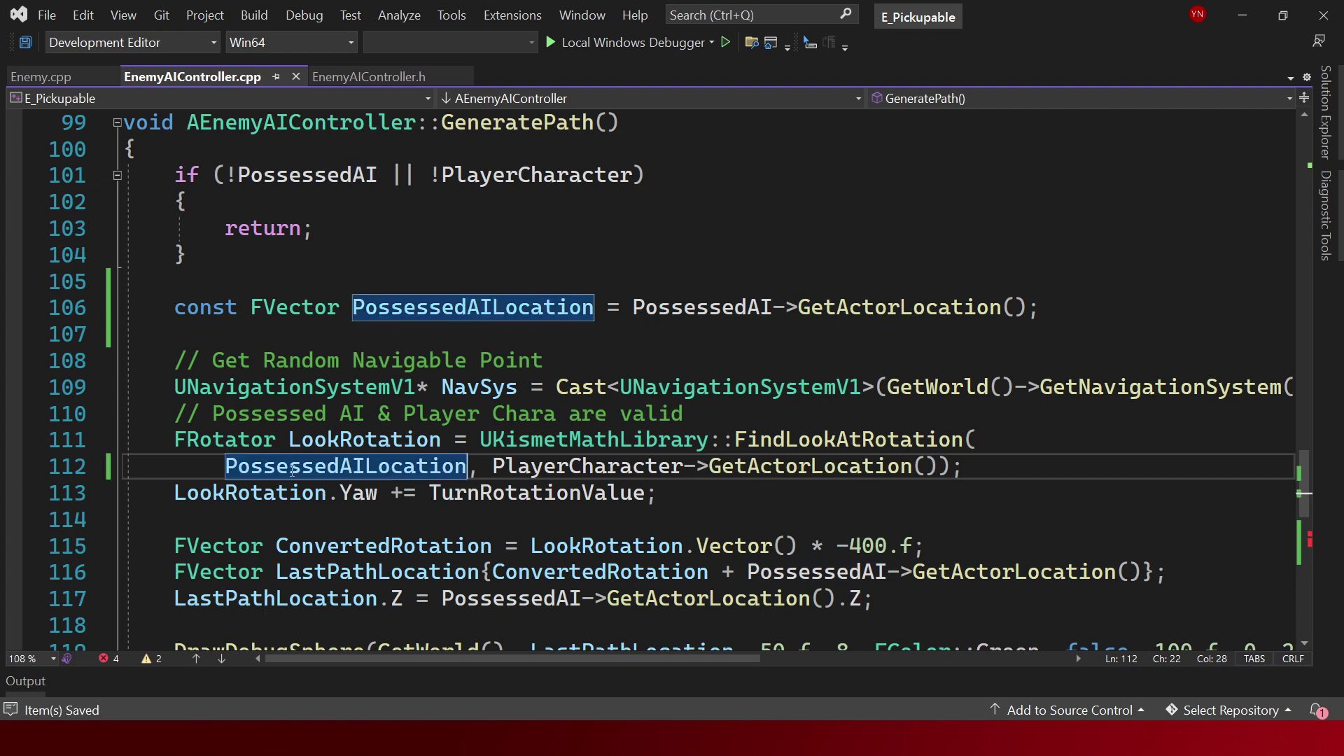
scroll(514, 278, down, 1)
scroll(802, 453, down, 1)
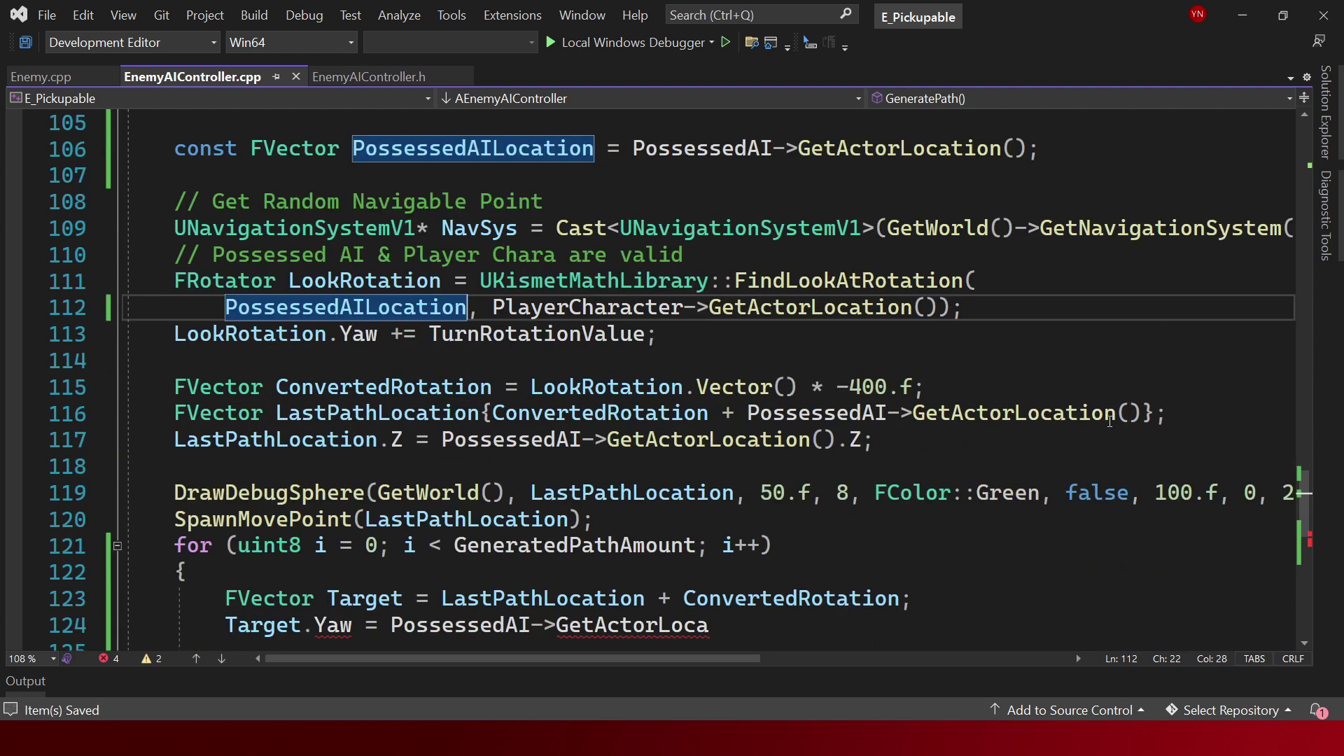
drag(1152, 414, 749, 417)
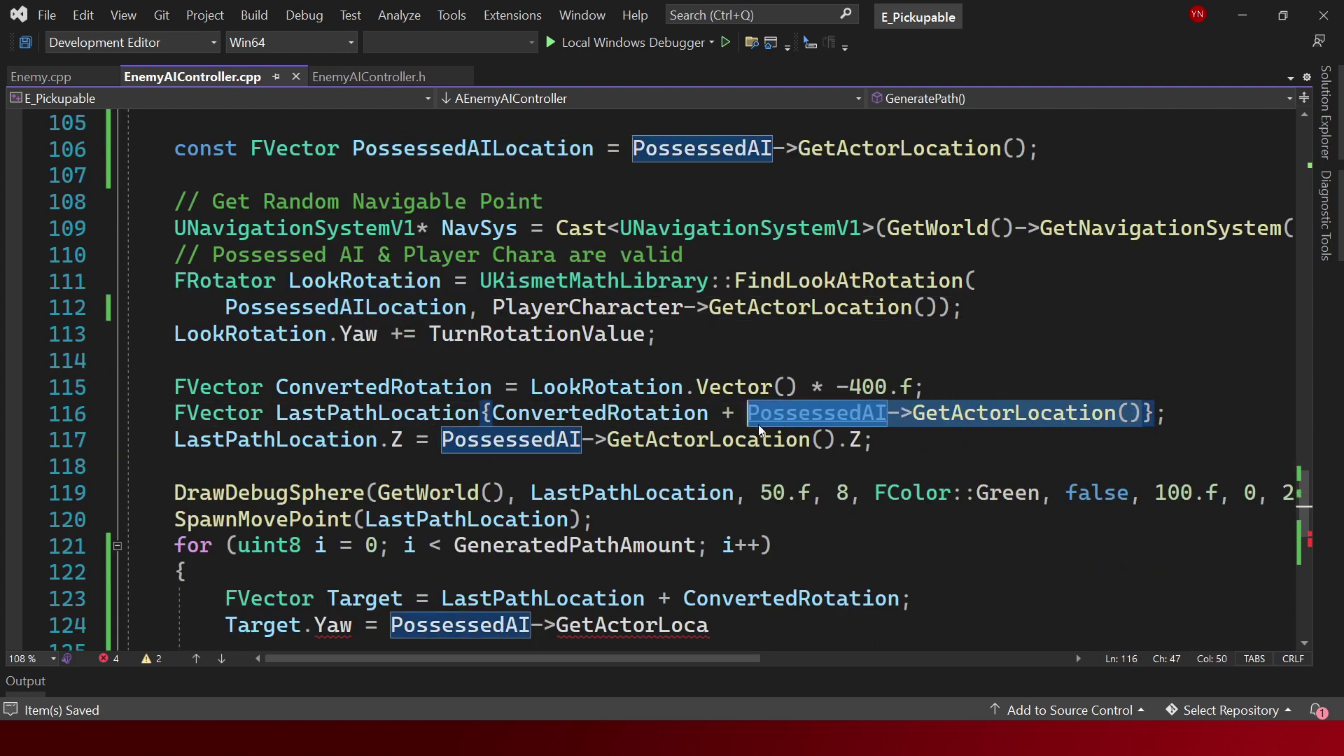
key(ctrl+v)
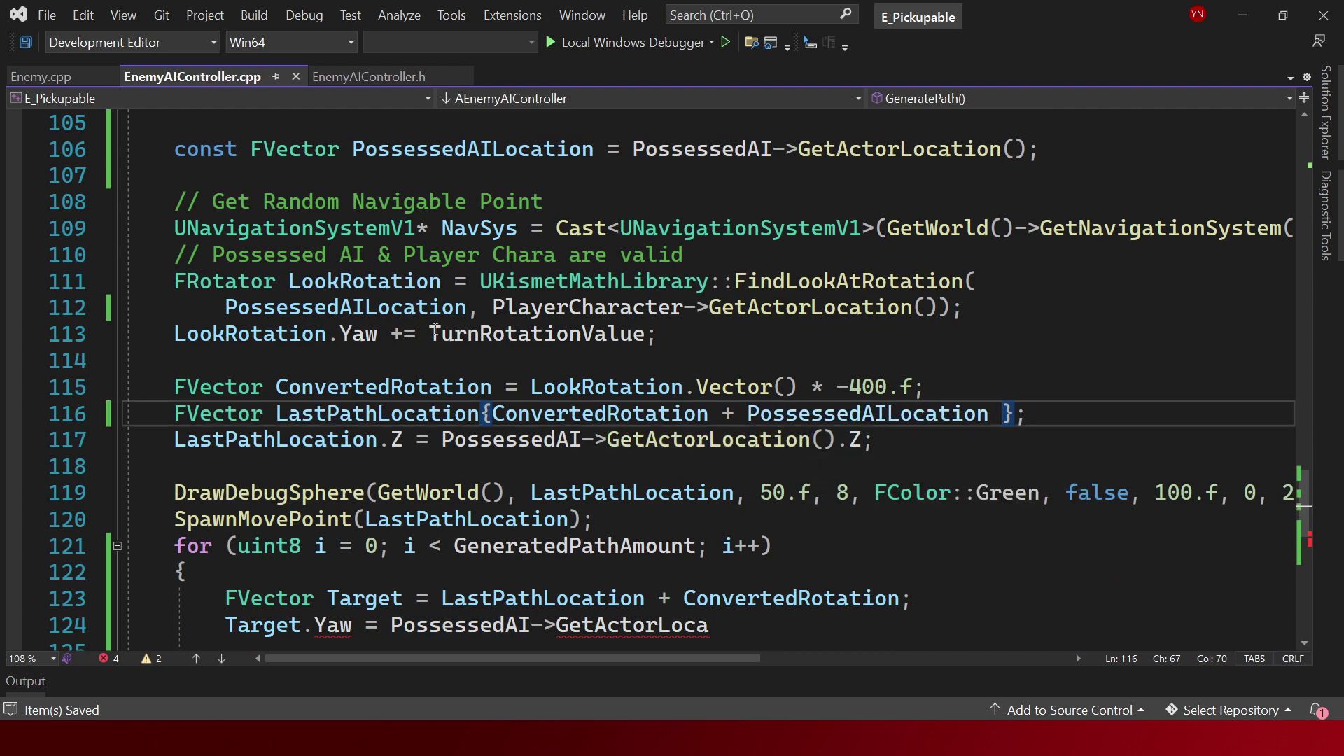
Review GeneratePath(), then replace the repeated actor-location call on line 117 with PossessedAILocation.
scroll(586, 305, up, 2)
scroll(586, 305, up, 1)
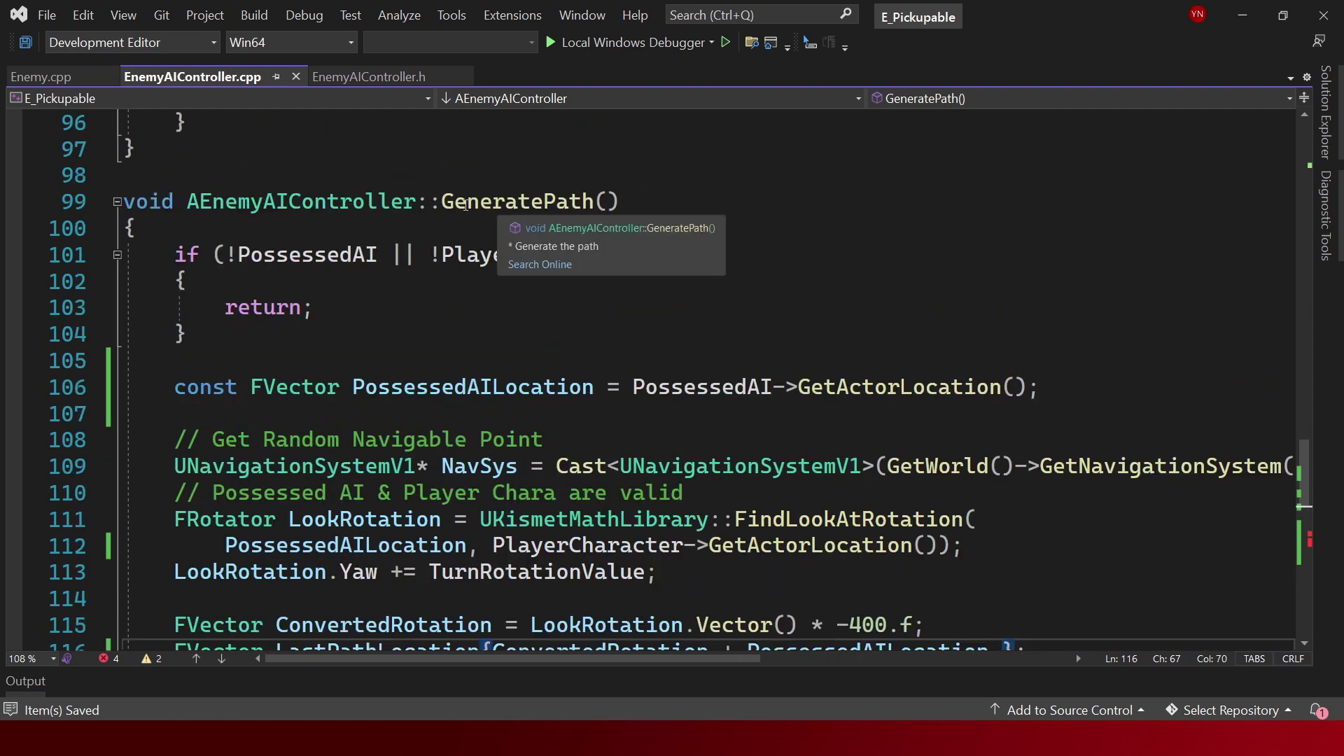
double_click(567, 203)
shift+click(620, 203)
scroll(633, 282, down, 1)
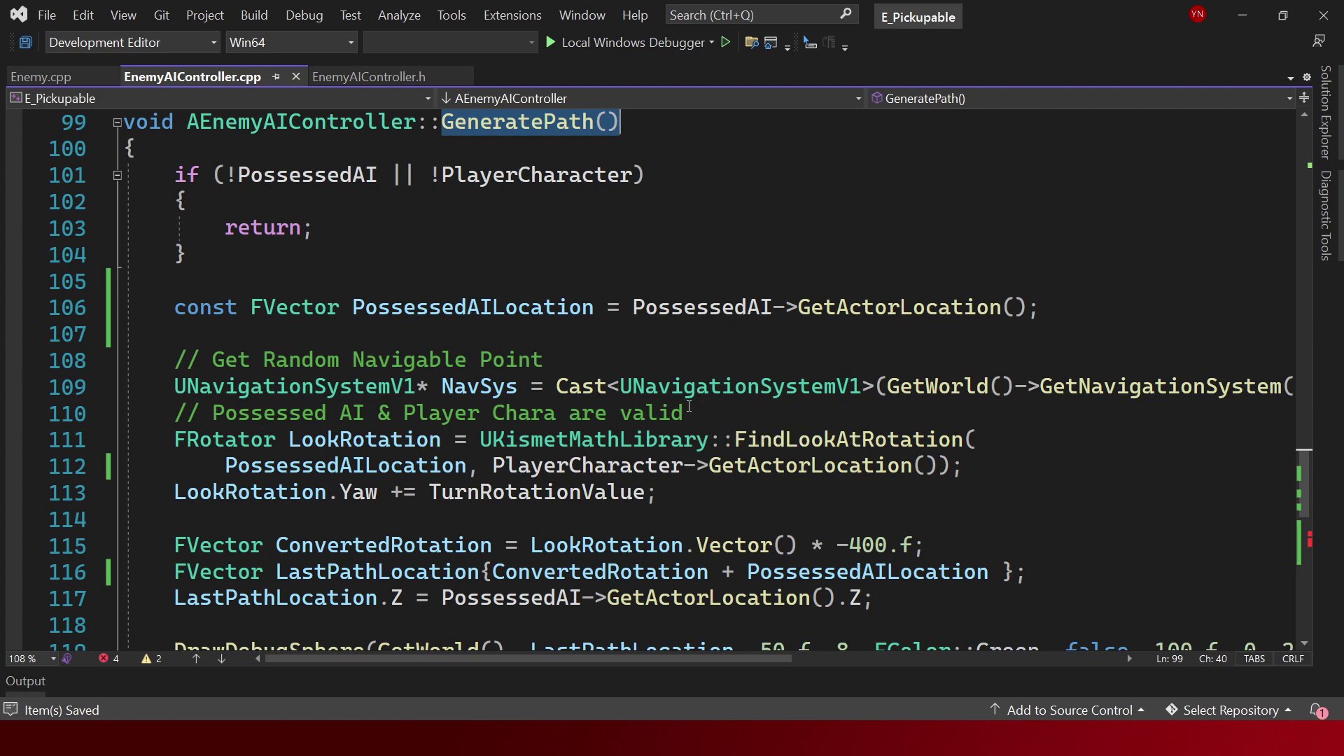
scroll(696, 534, down, 2)
scroll(768, 264, down, 2)
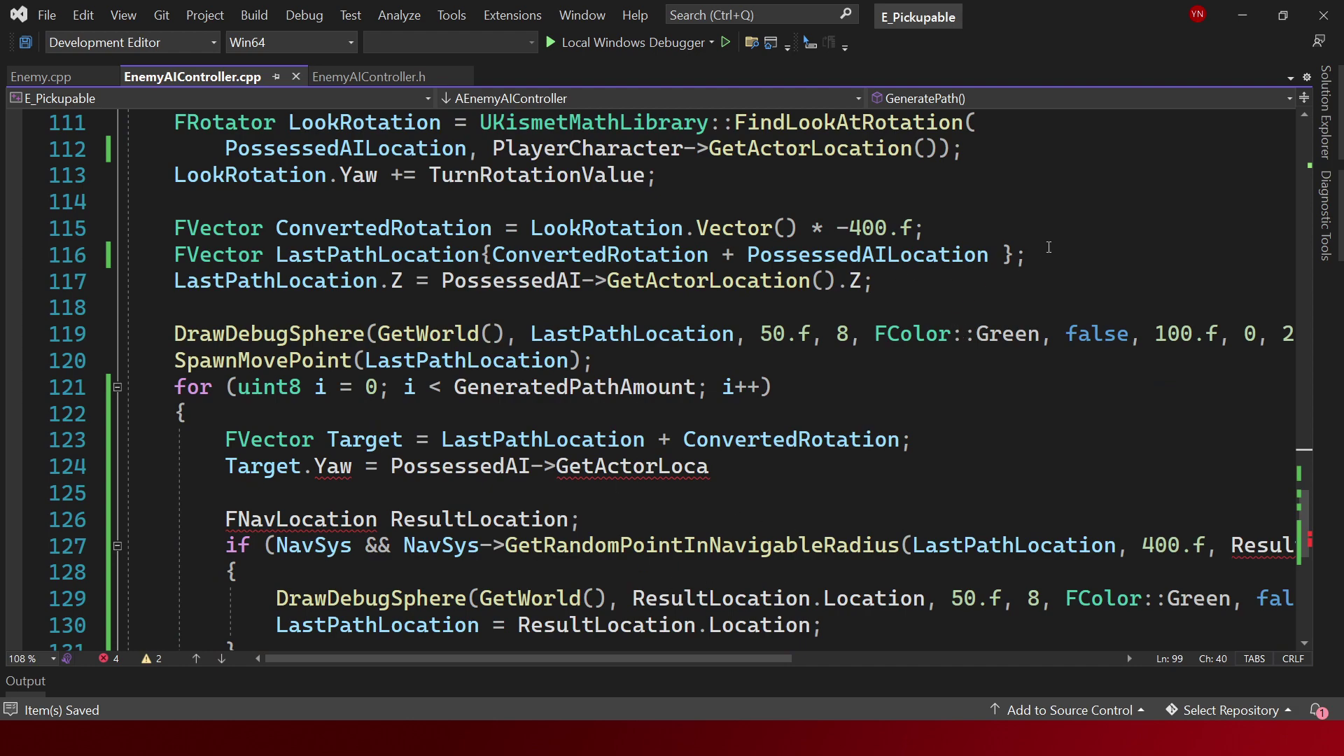
scroll(840, 343, up, 4)
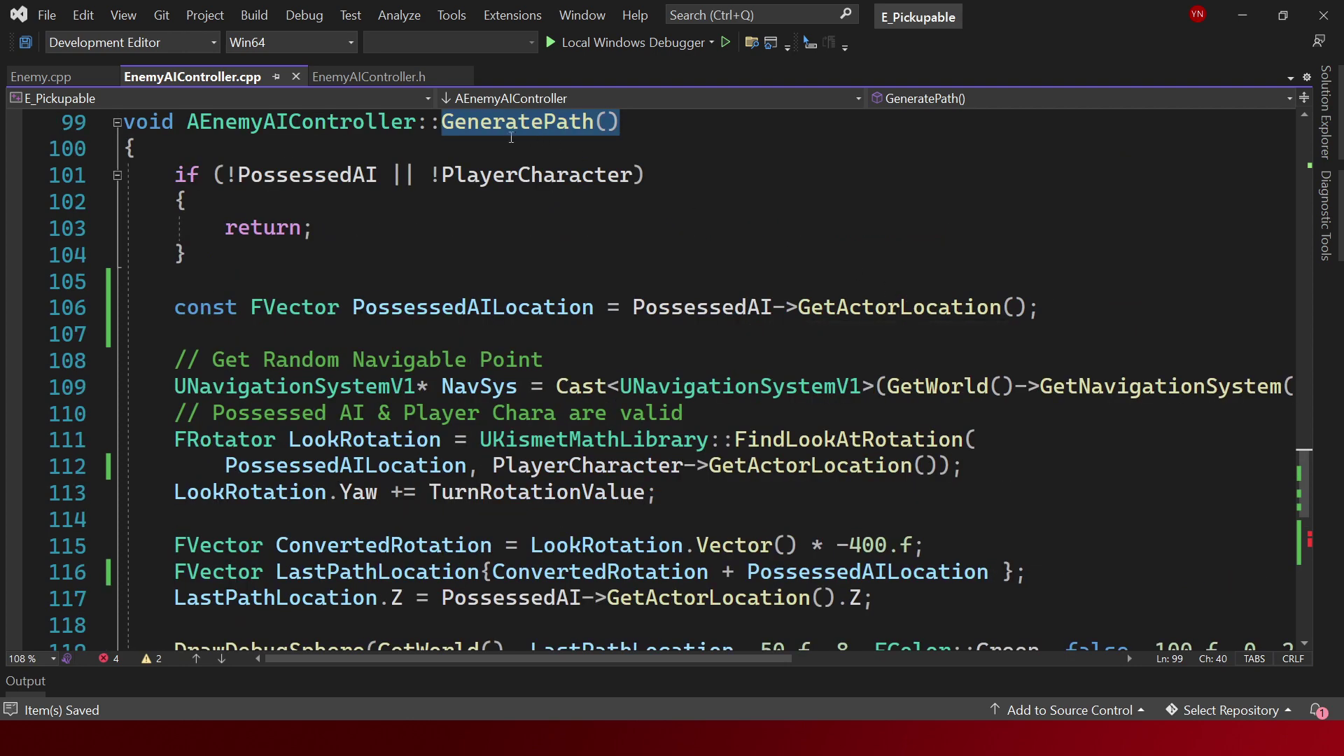
scroll(490, 392, down, 7)
scroll(456, 413, down, 2)
scroll(456, 413, up, 4)
scroll(456, 413, up, 5)
drag(683, 307, 1016, 307)
click(977, 362)
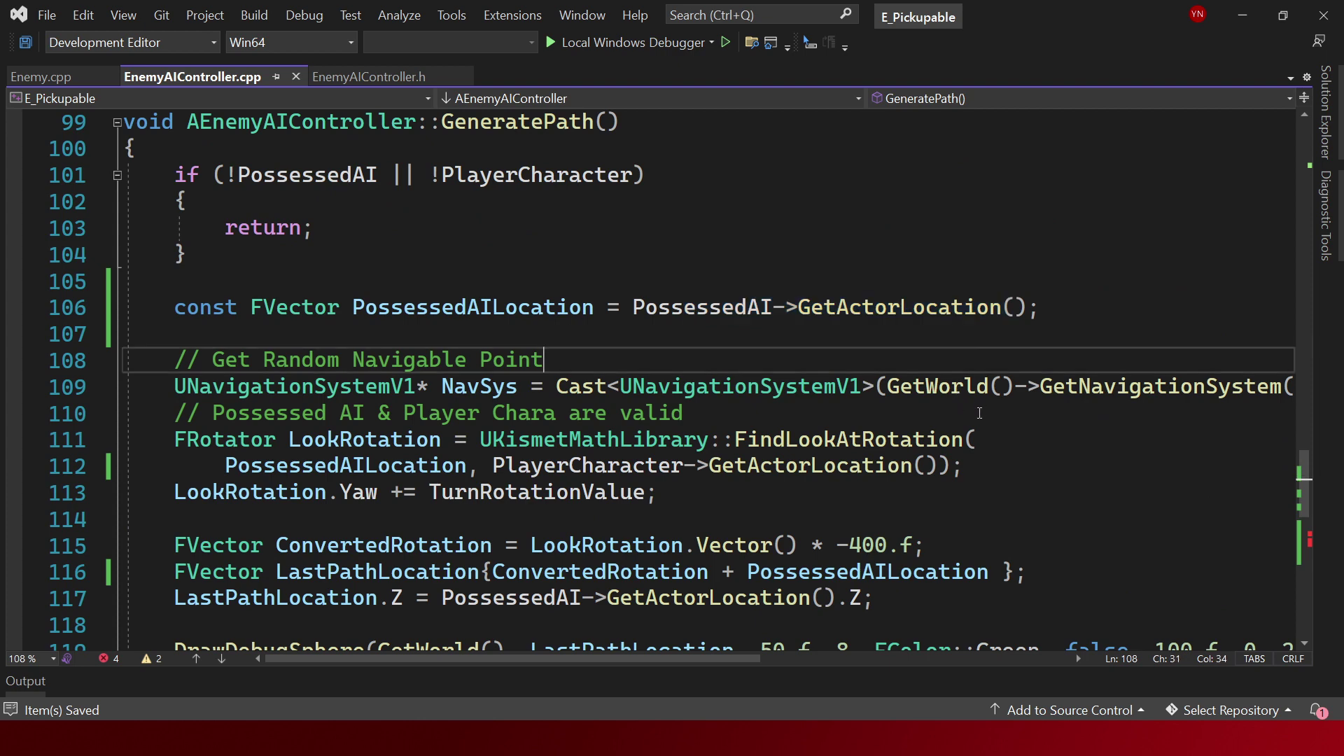
scroll(911, 428, down, 1)
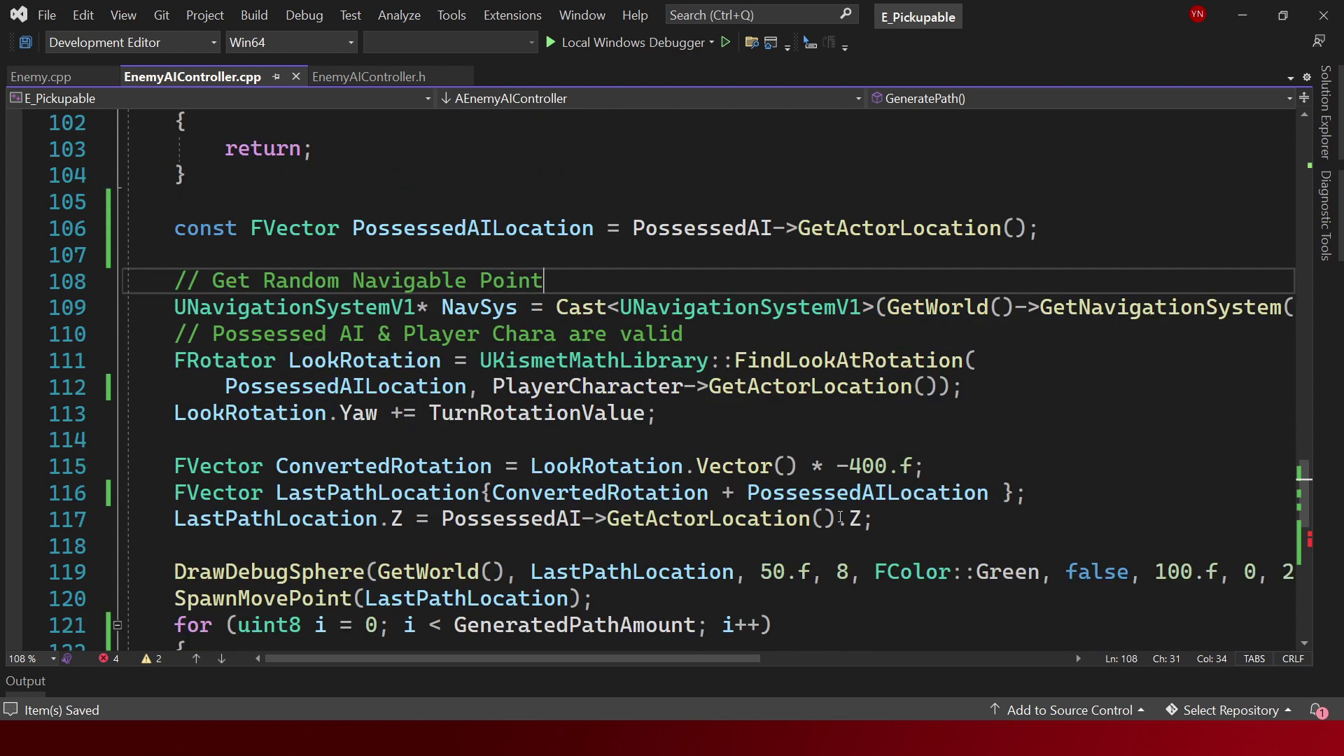
drag(836, 519, 433, 519)
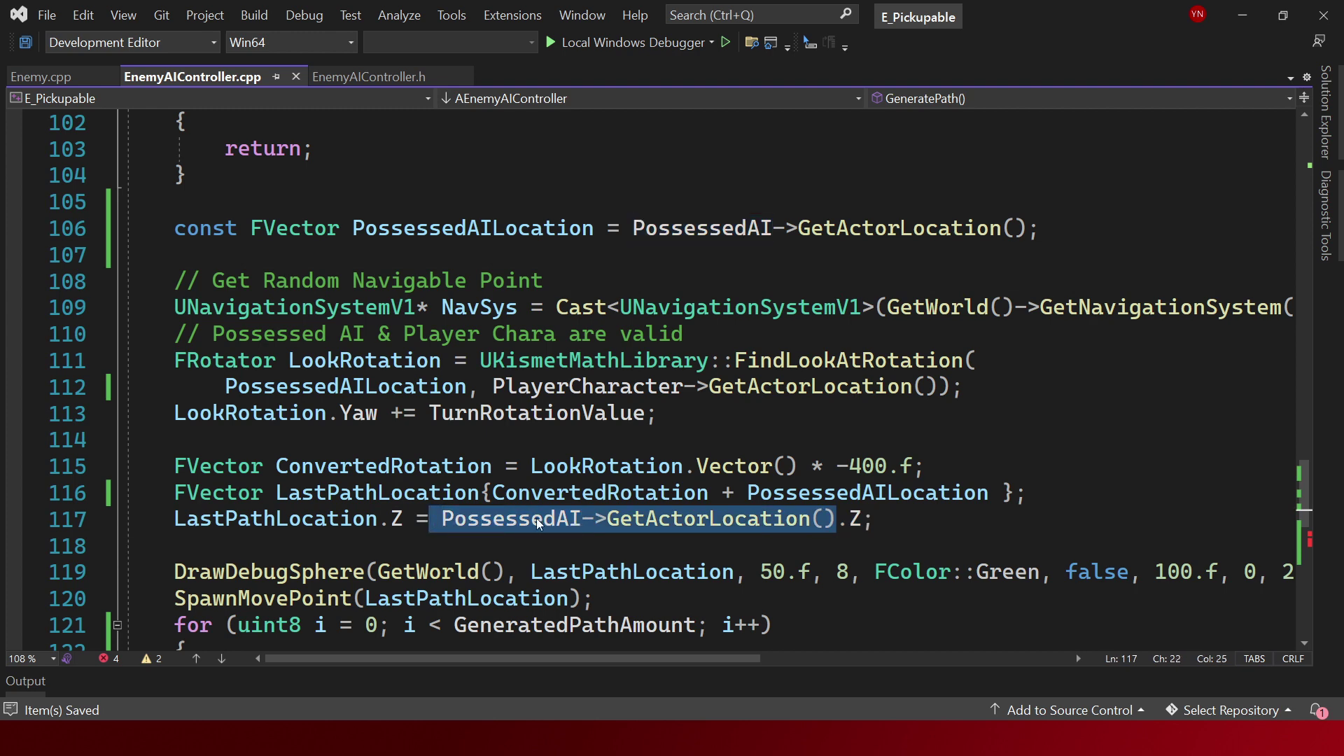
text(PossessedAILocation)
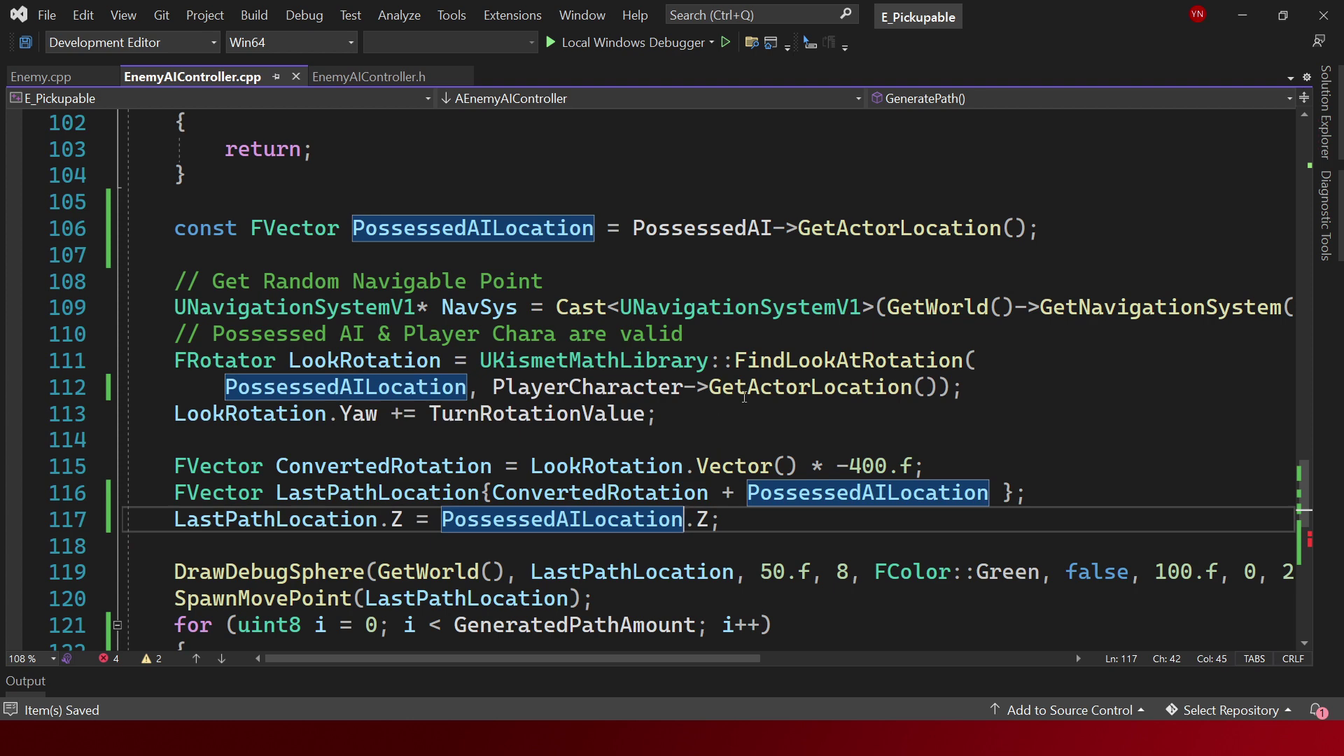
scroll(744, 396, down, 1)
scroll(723, 361, down, 2)
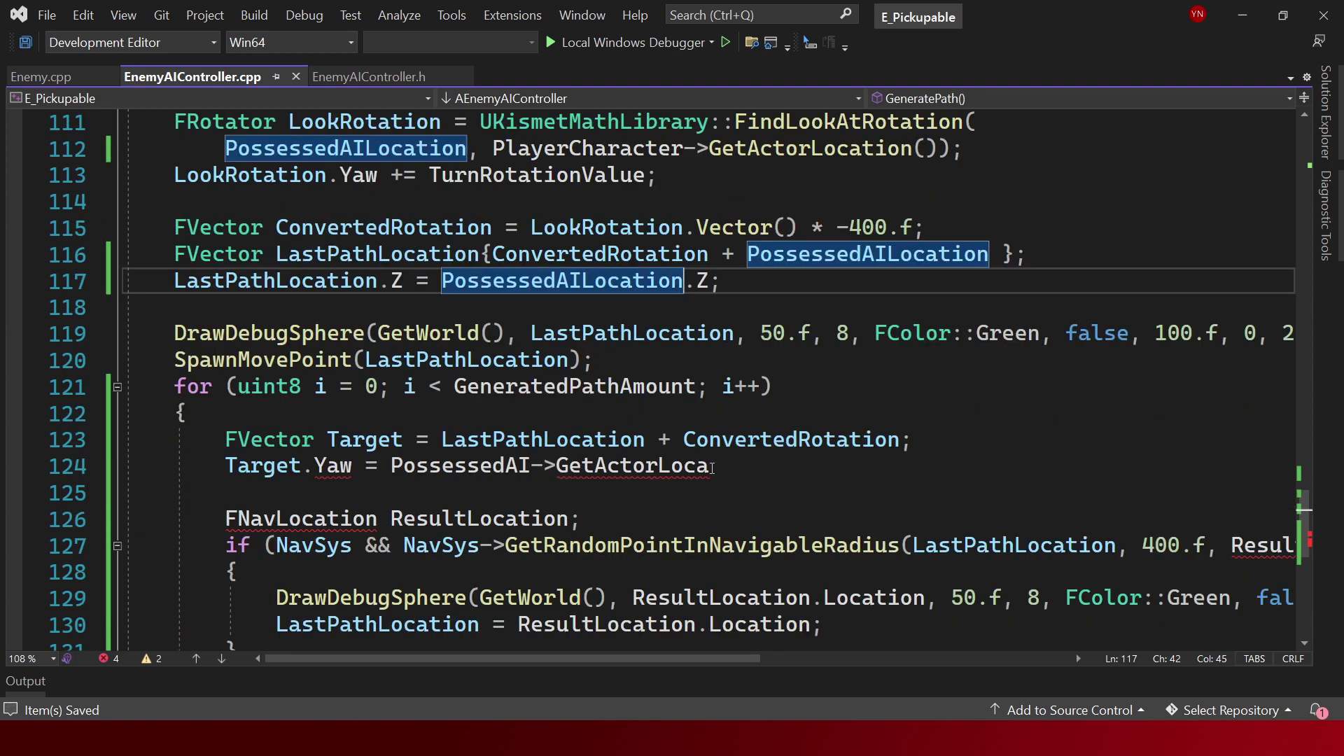
Replace the unfinished call on line 124 with PossessedAILocation.Z; and save.
drag(709, 469, 391, 470)
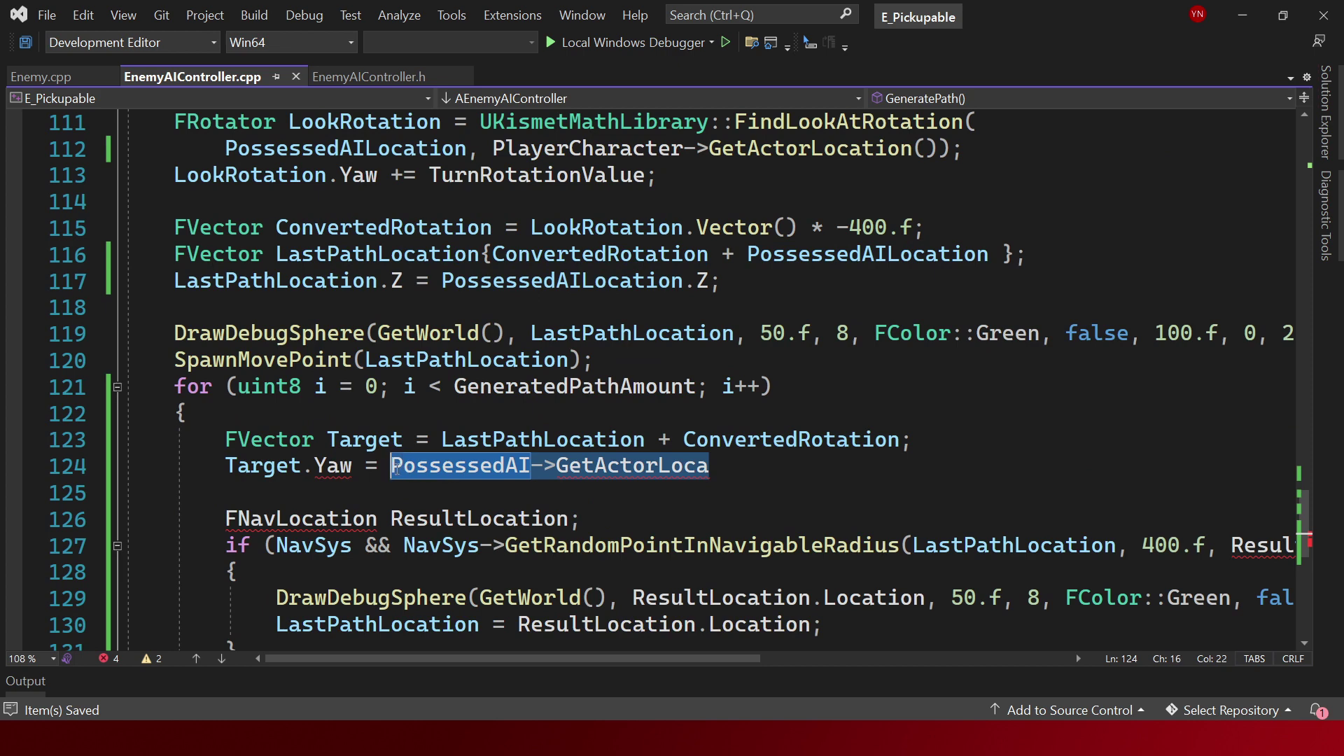
text(PossessedAILocation)
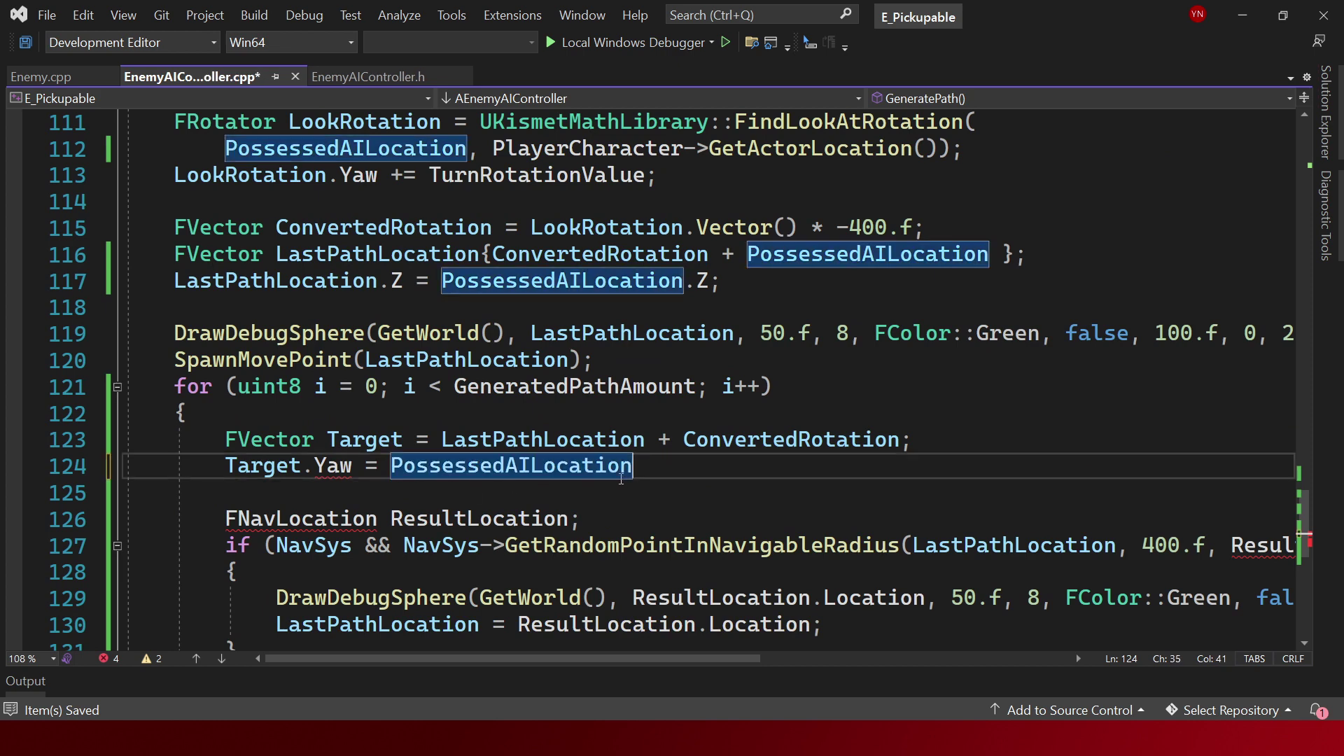
text(.Z)
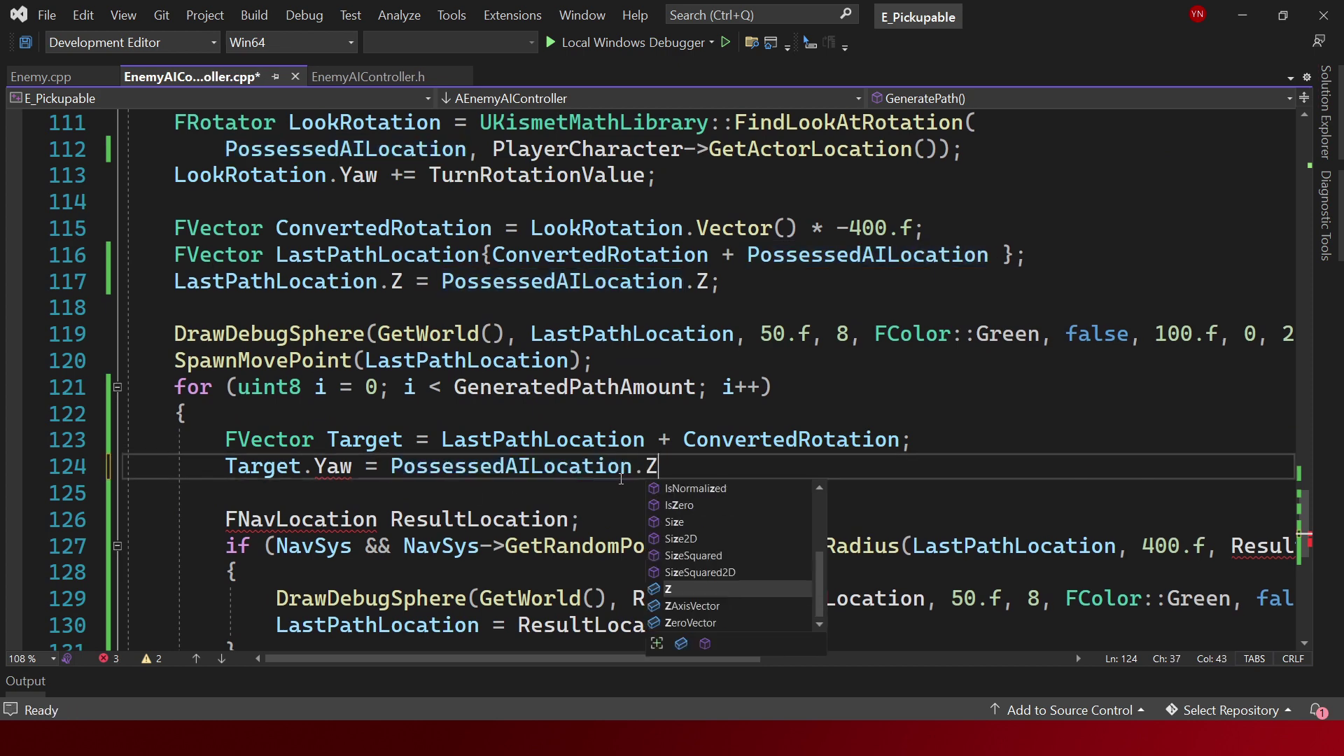
text(;)
key(ctrl+s)
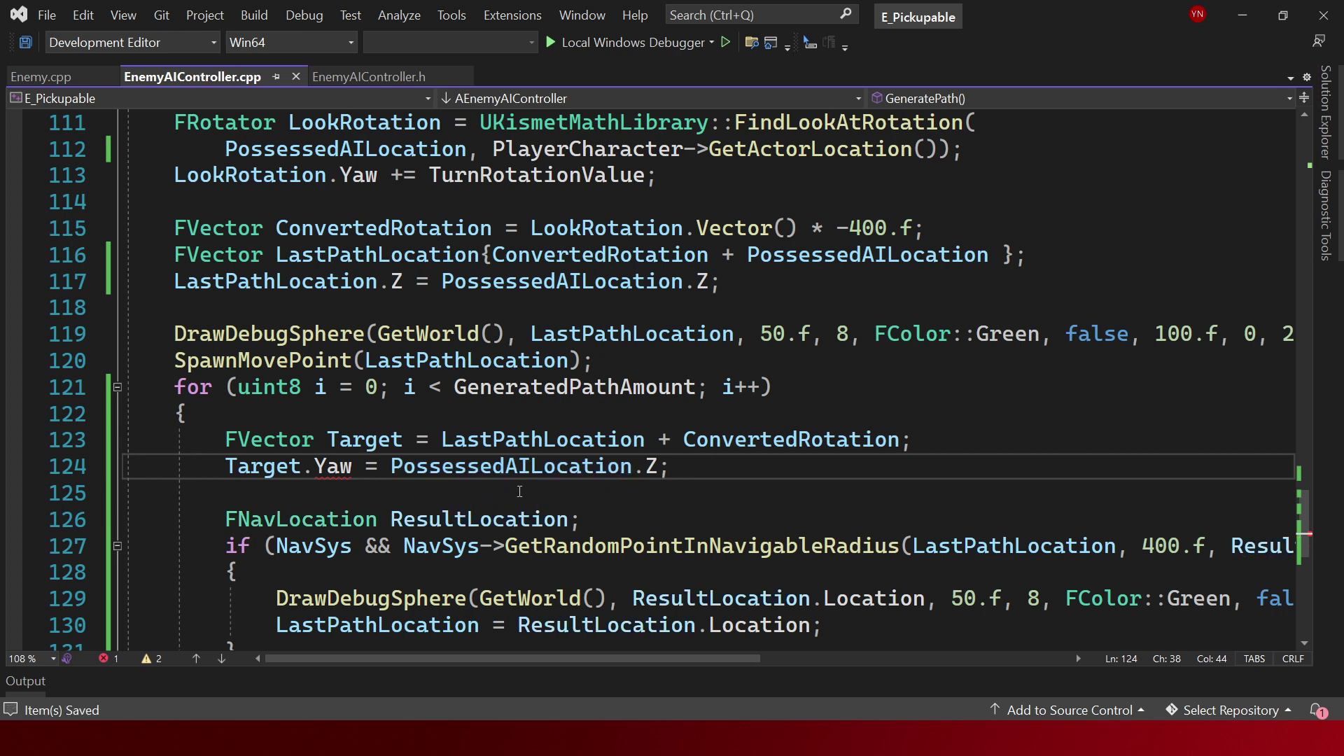
Change Target.Yaw to Target.Z on line 124 and save.
click(327, 466)
scroll(694, 318, up, 2)
scroll(691, 364, up, 2)
scroll(690, 392, up, 1)
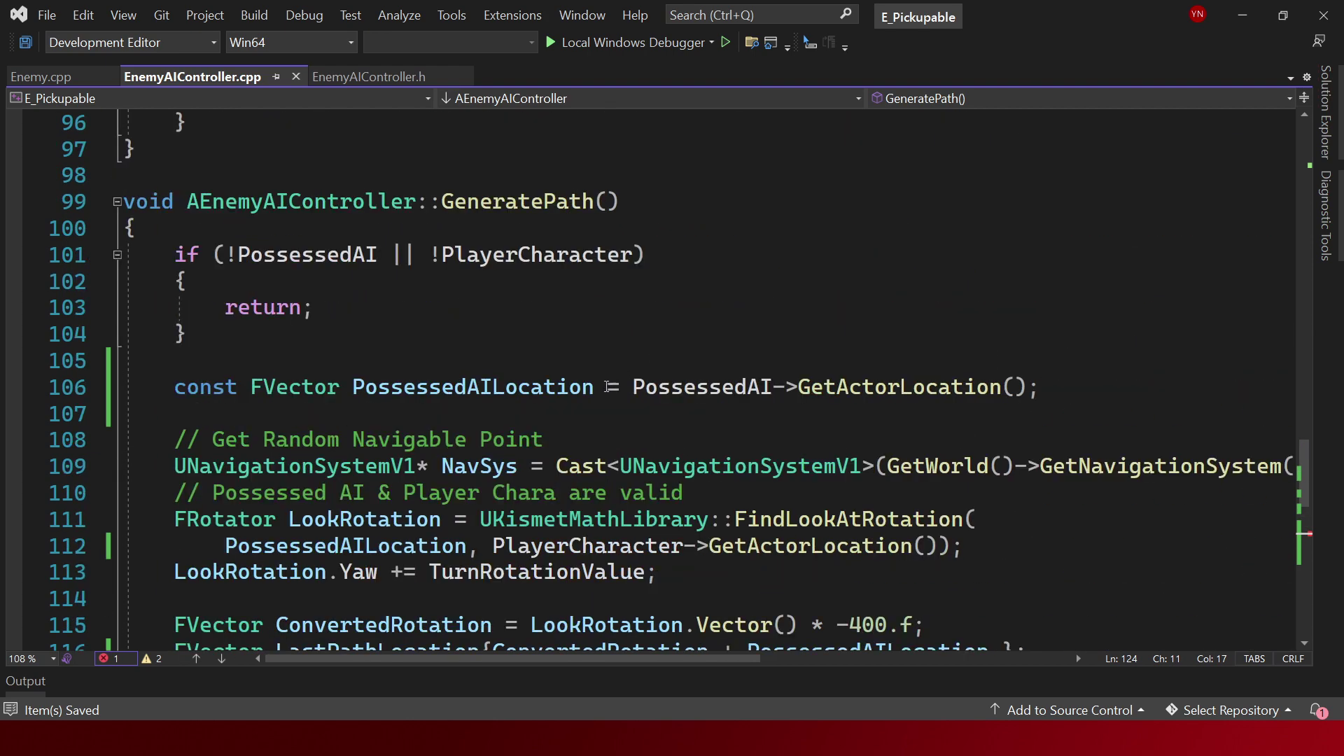
scroll(689, 413, down, 2)
scroll(689, 412, down, 1)
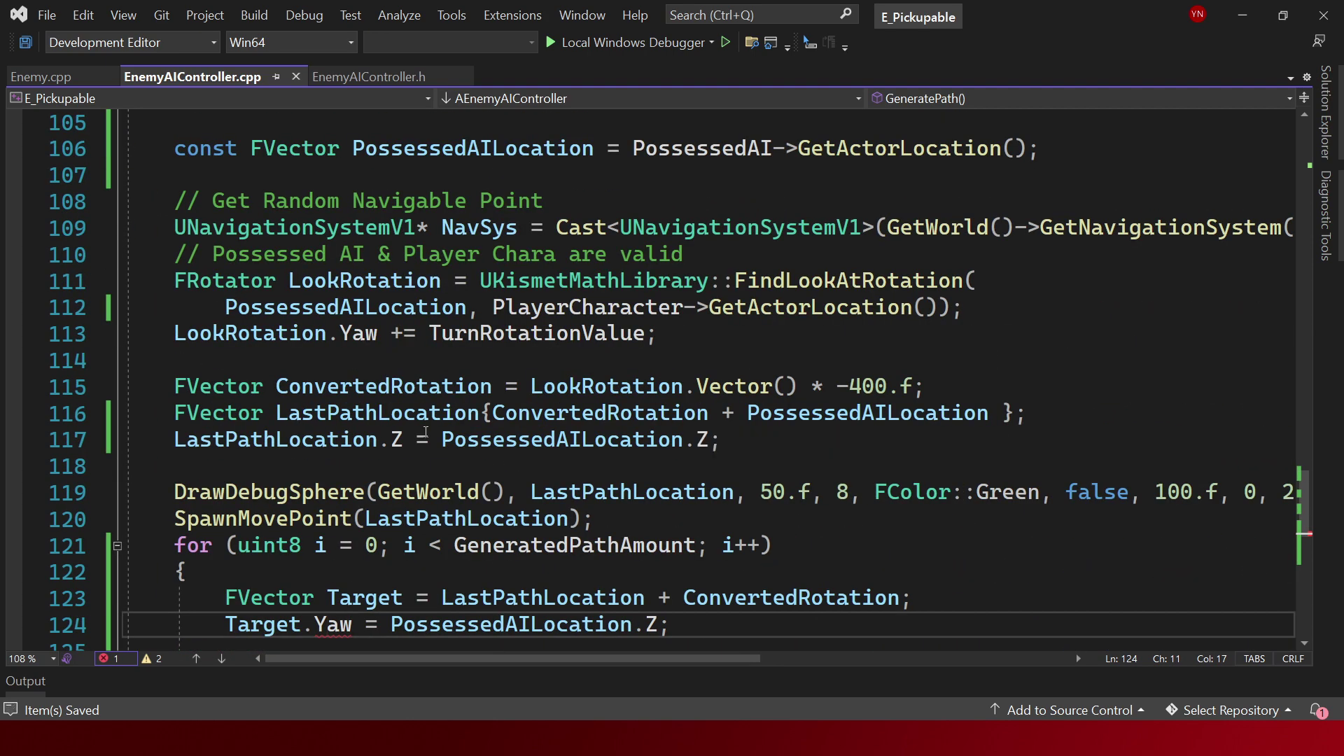
scroll(392, 431, up, 2)
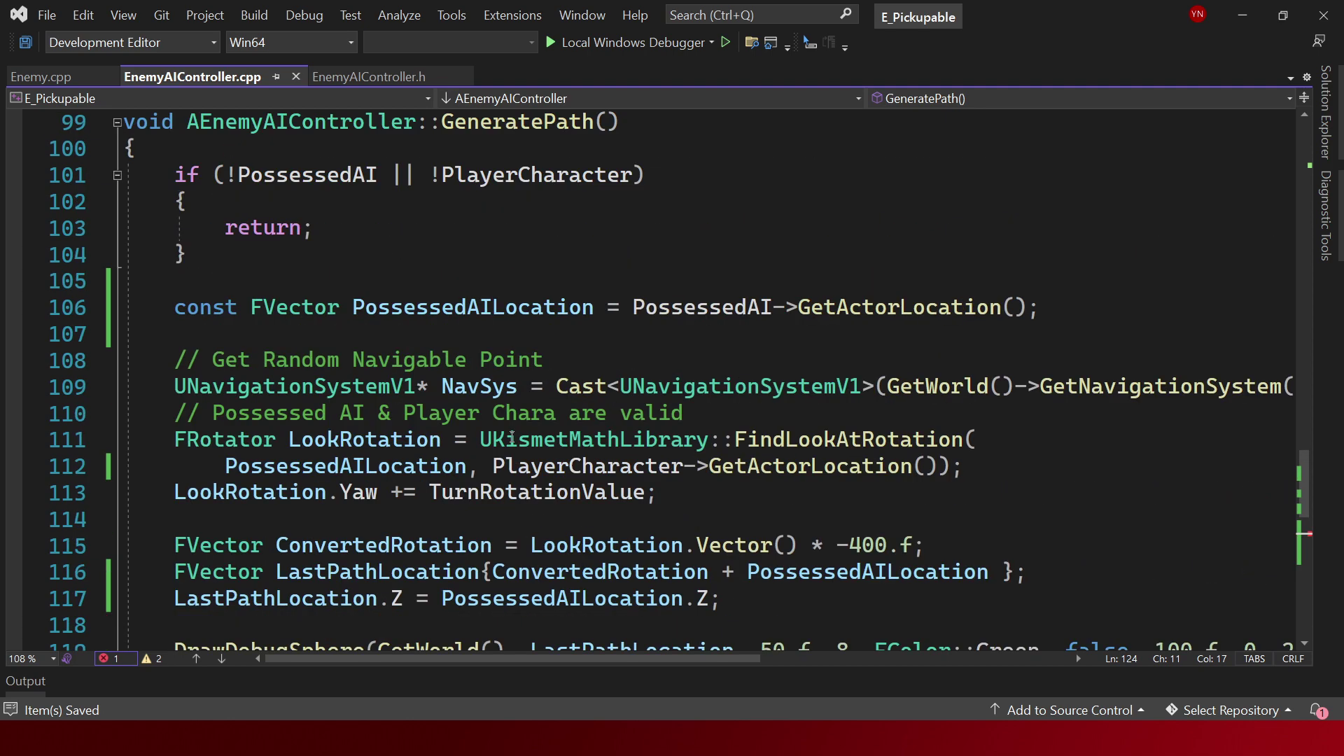
scroll(512, 436, down, 3)
scroll(425, 493, down, 1)
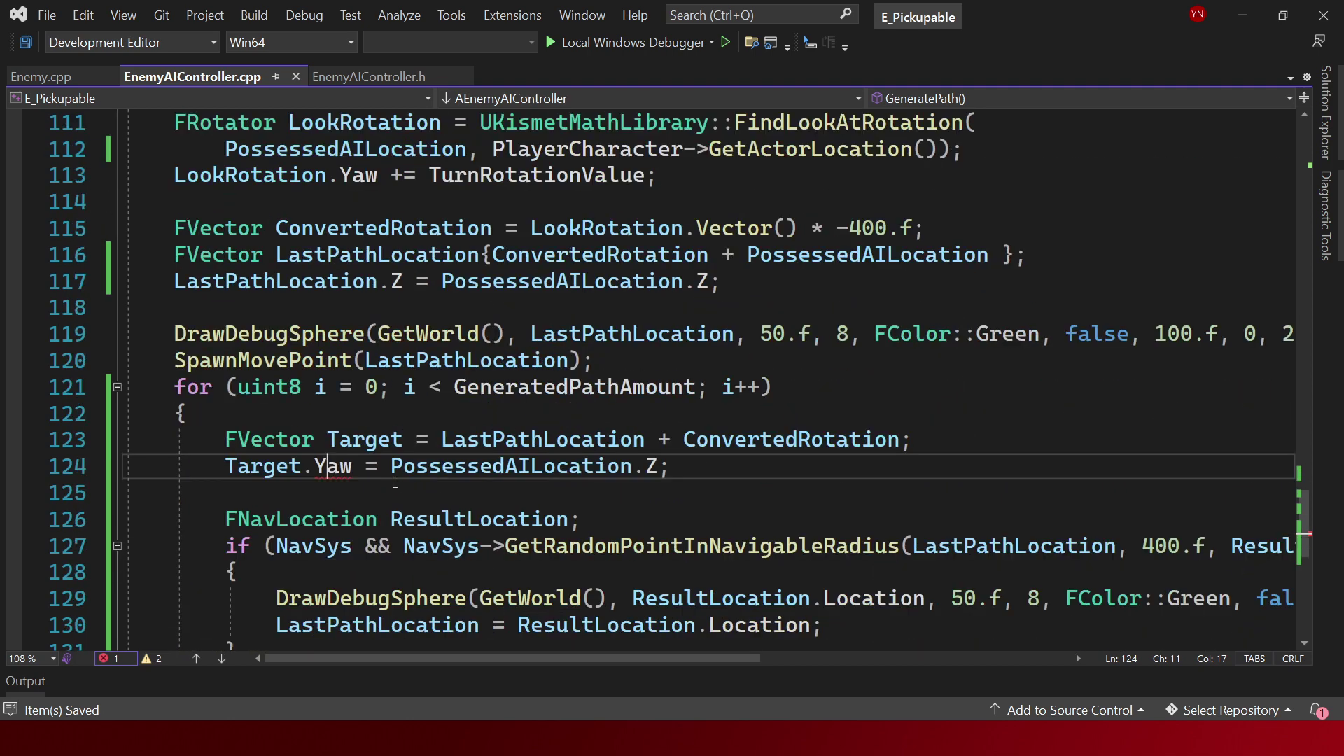
double_click(325, 468)
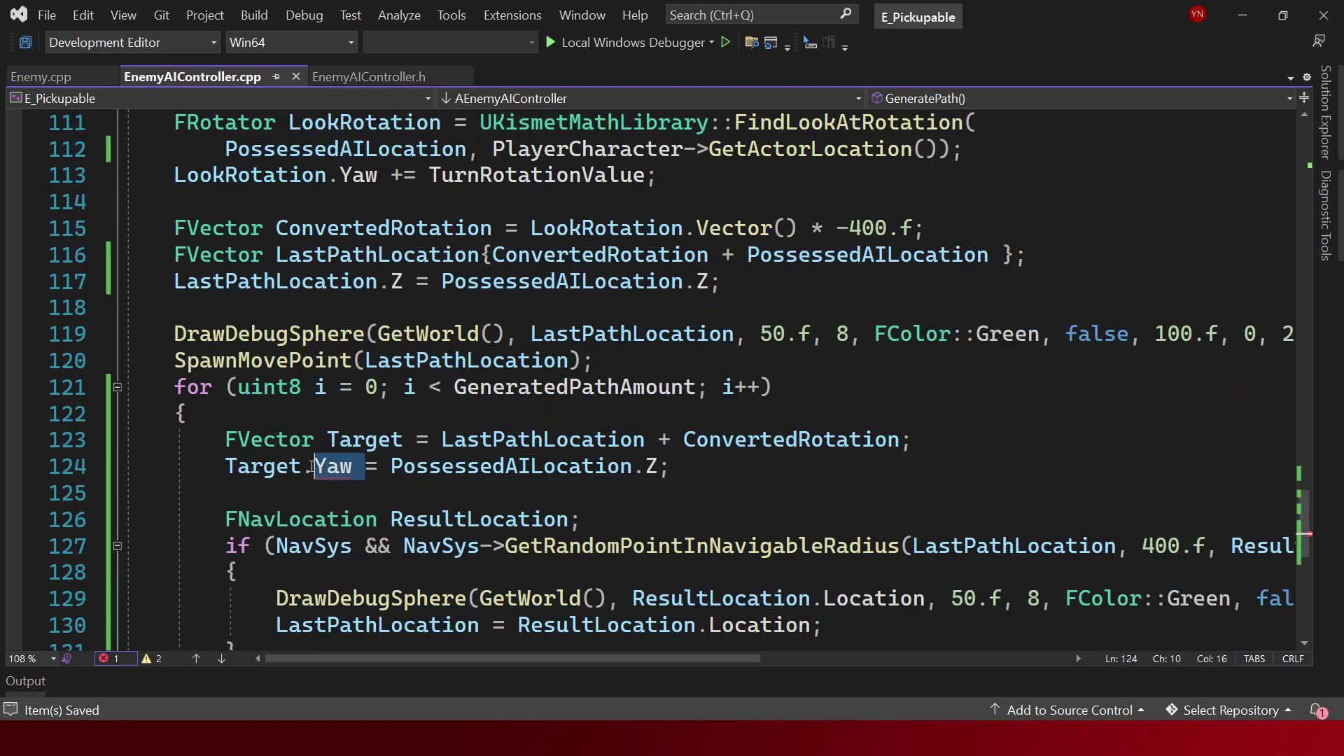
key(Delete)
text(Z)
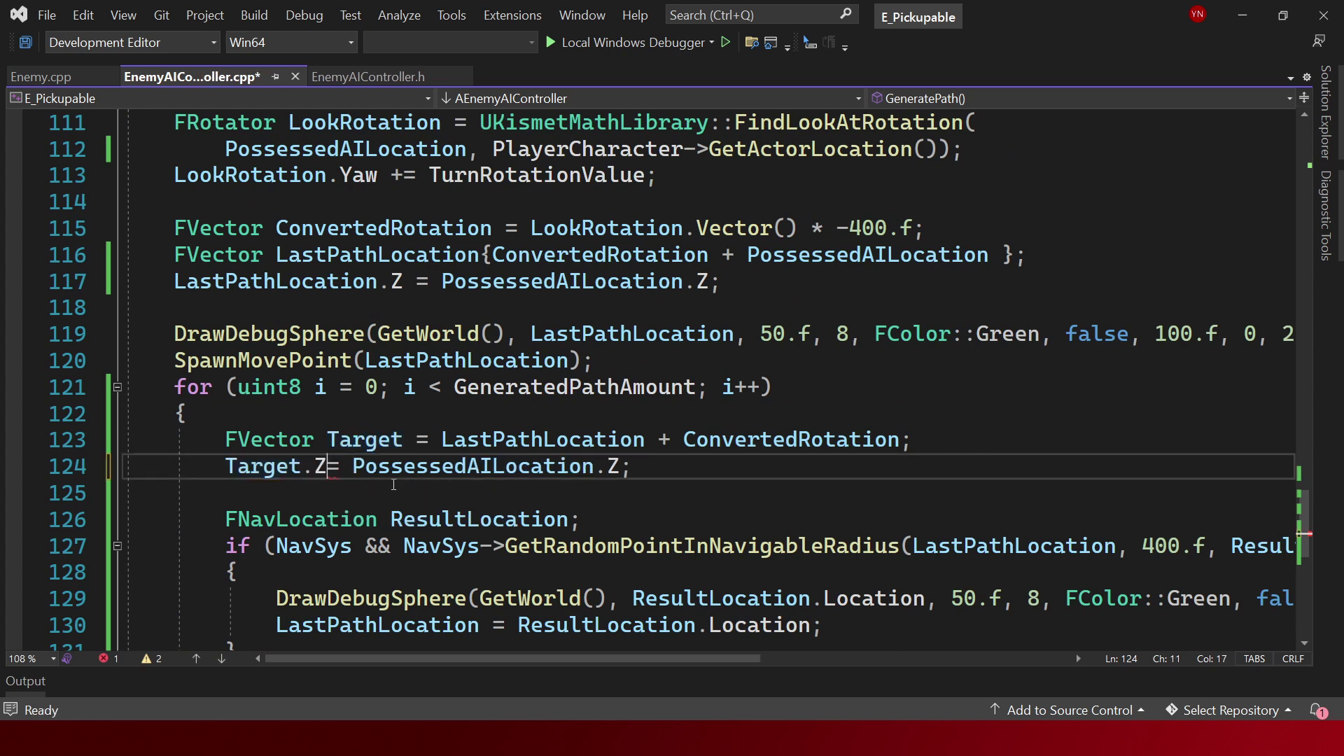
key(ctrl+s)
click(776, 477)
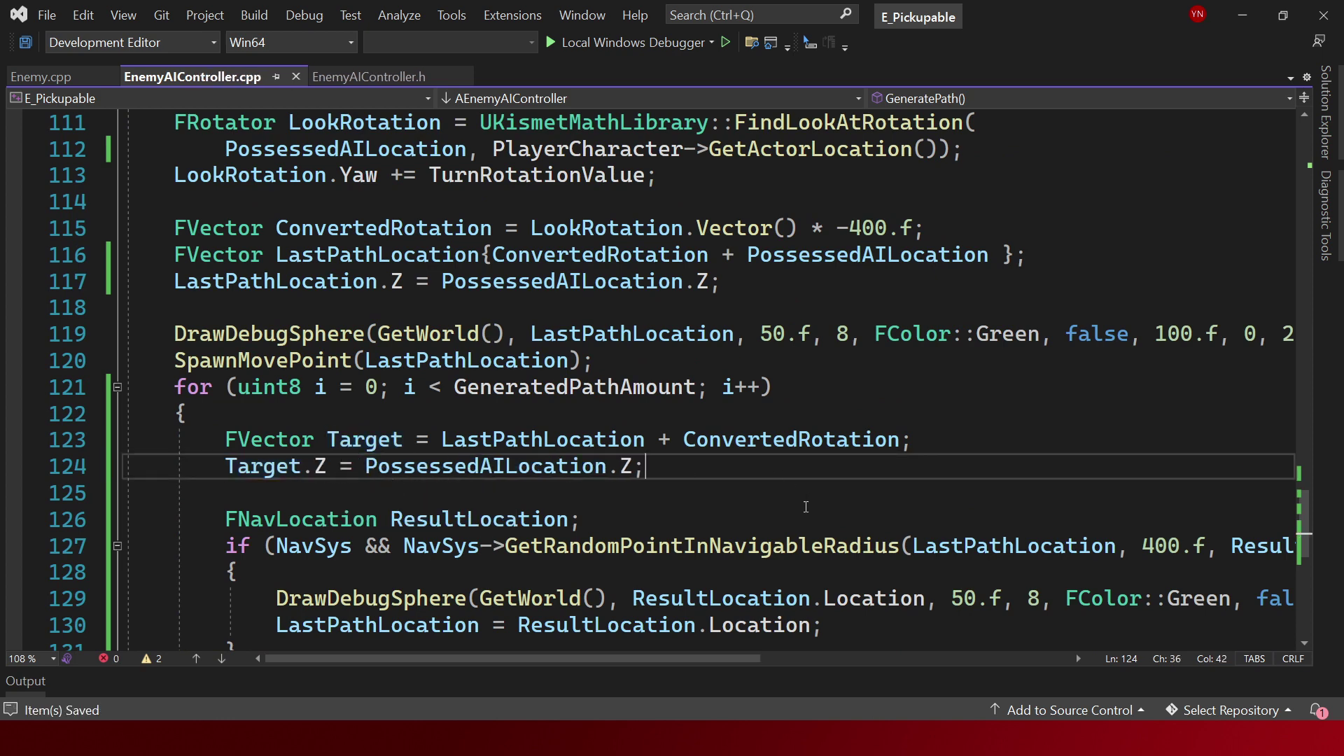
scroll(796, 486, down, 1)
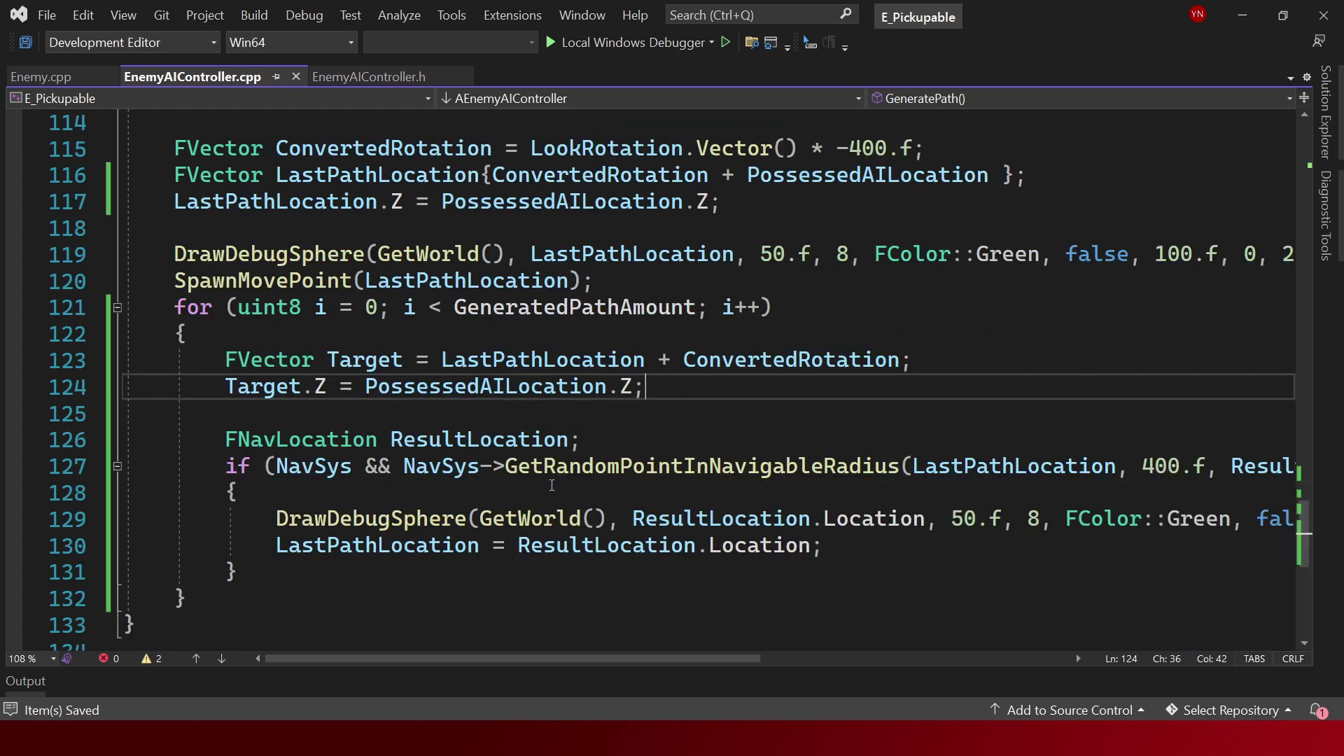
Highlight the uses of LastPathLocation and ResultLocation in the navigable-point loop.
click(429, 545)
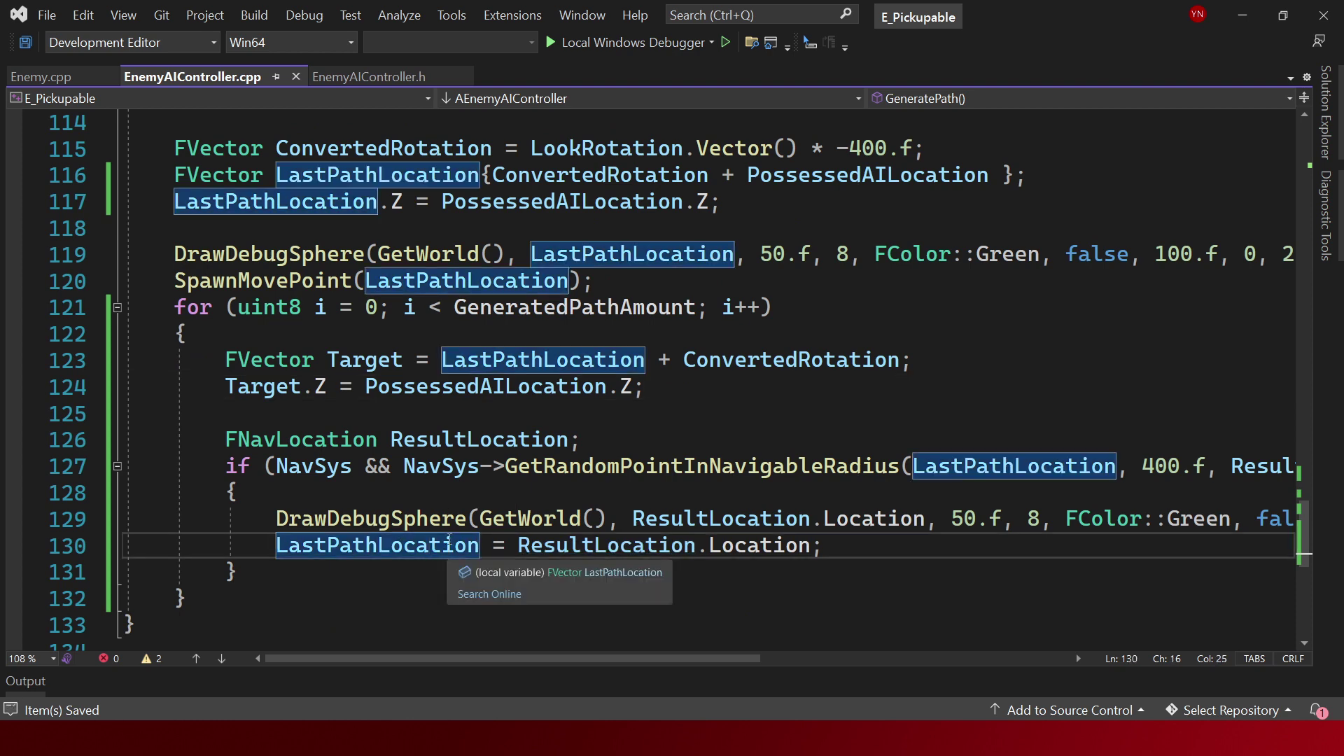
click(700, 518)
drag(700, 518, 825, 518)
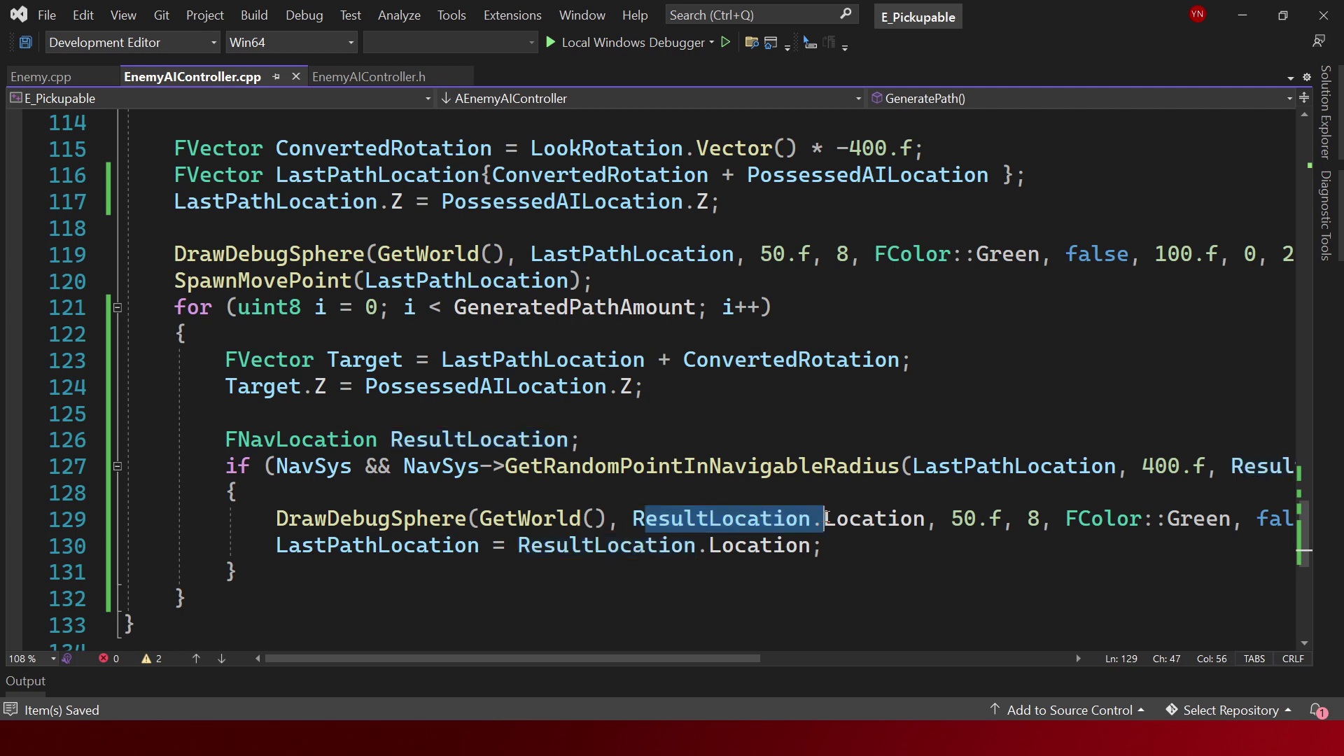
drag(700, 656, 833, 657)
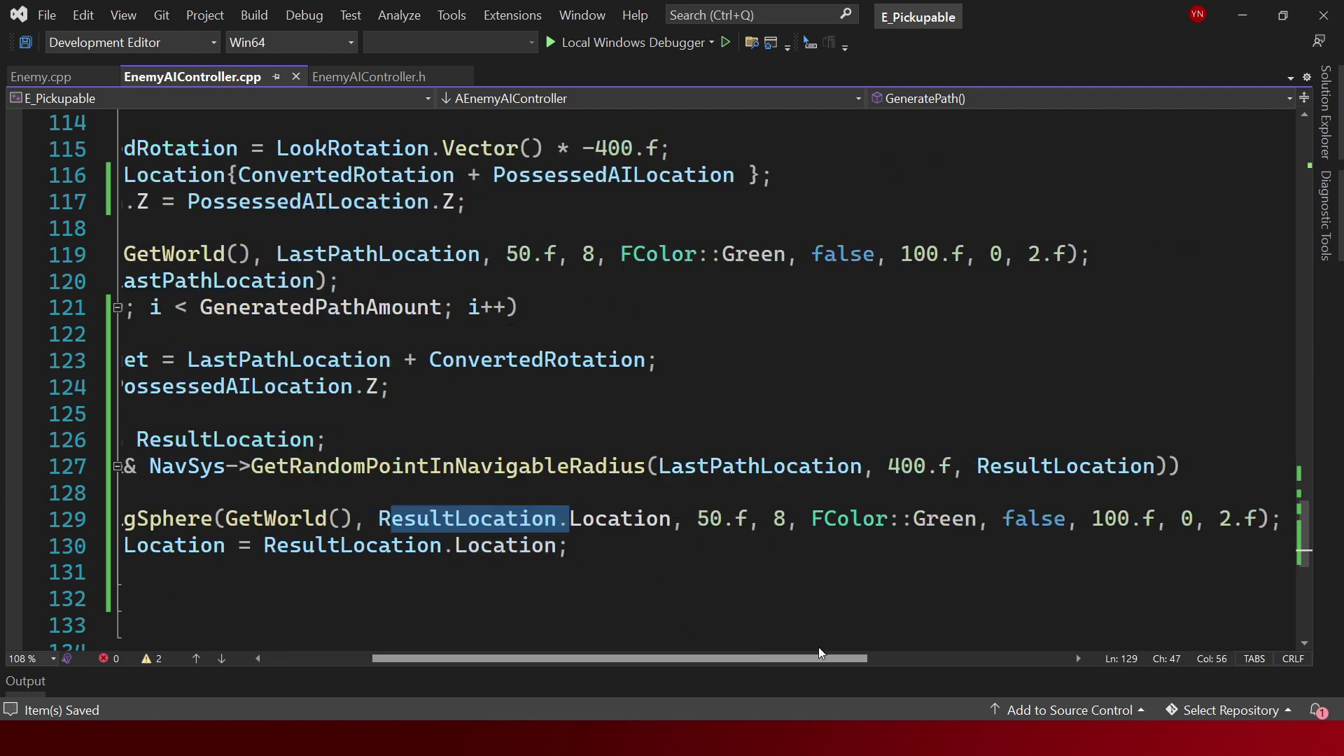
click(997, 467)
double_click(998, 467)
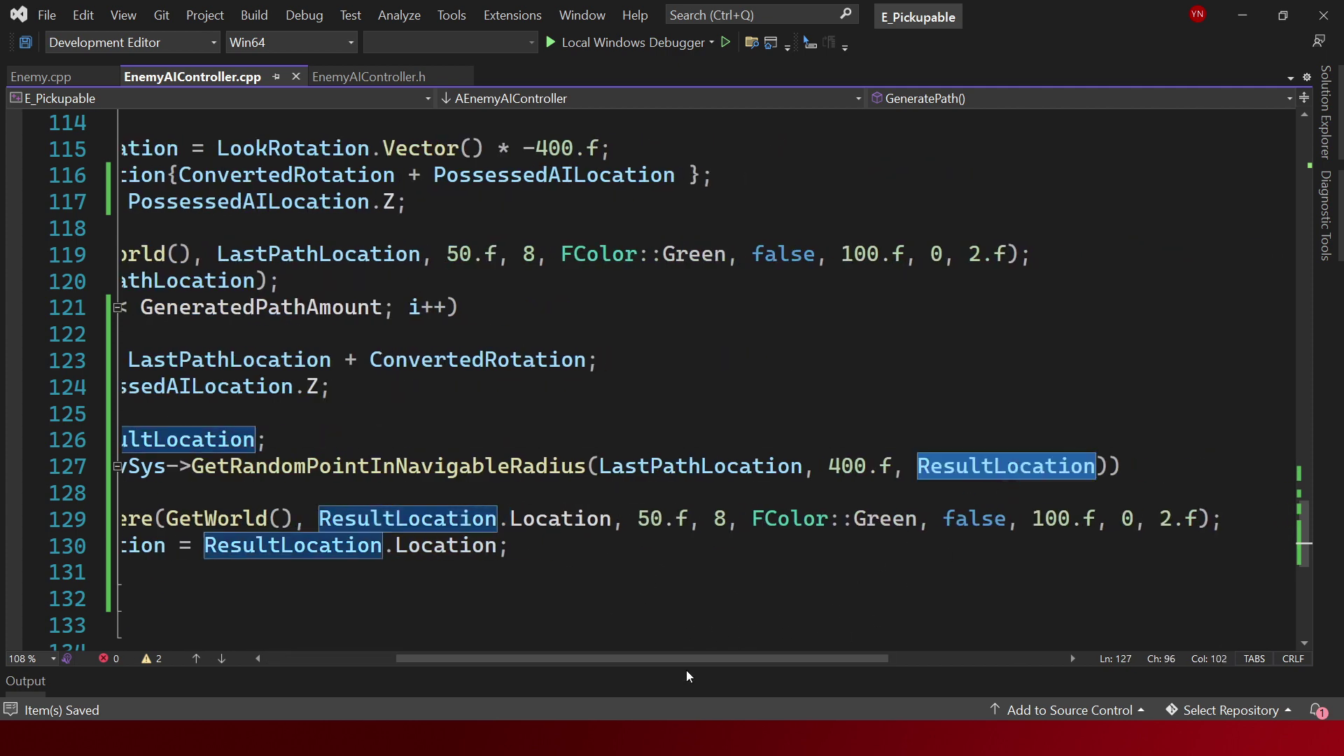
Check the GetRandomPointInNavigableRadius documentation, then build the E_Pickupable project.
drag(677, 660, 545, 659)
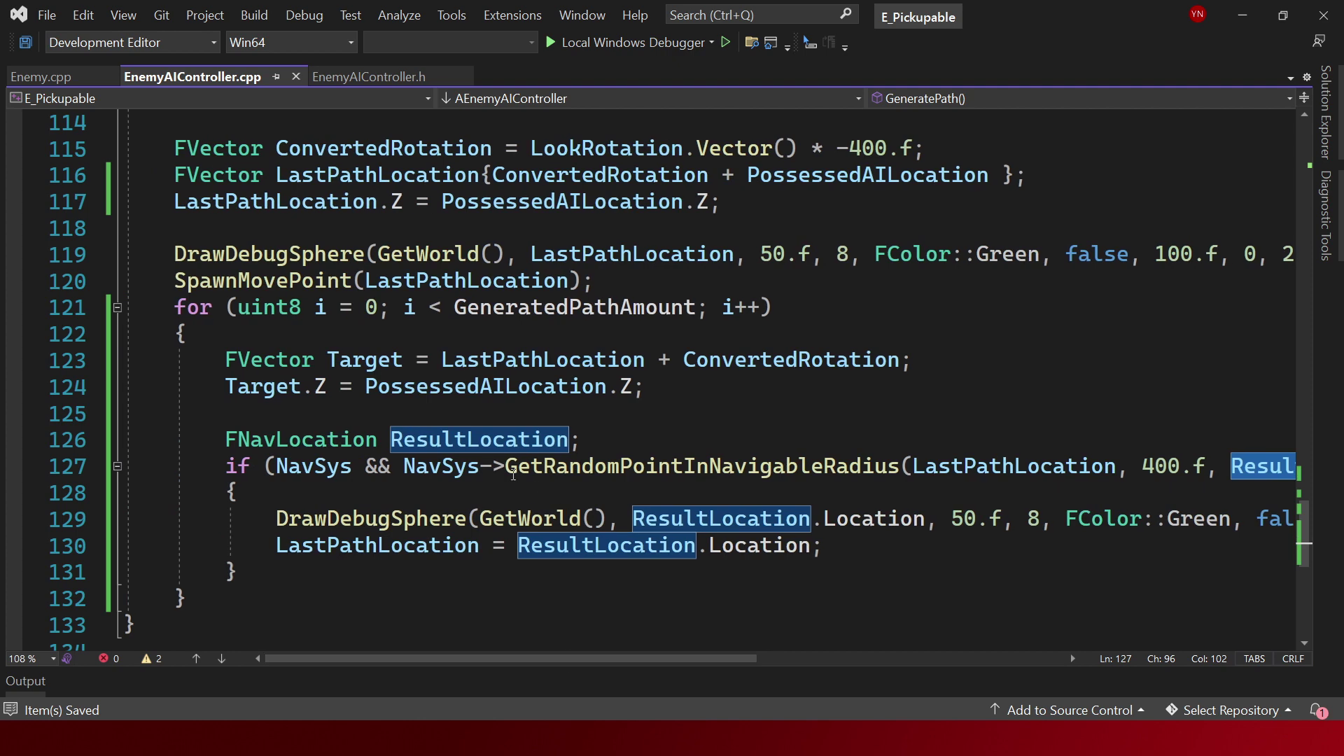
drag(507, 468, 900, 467)
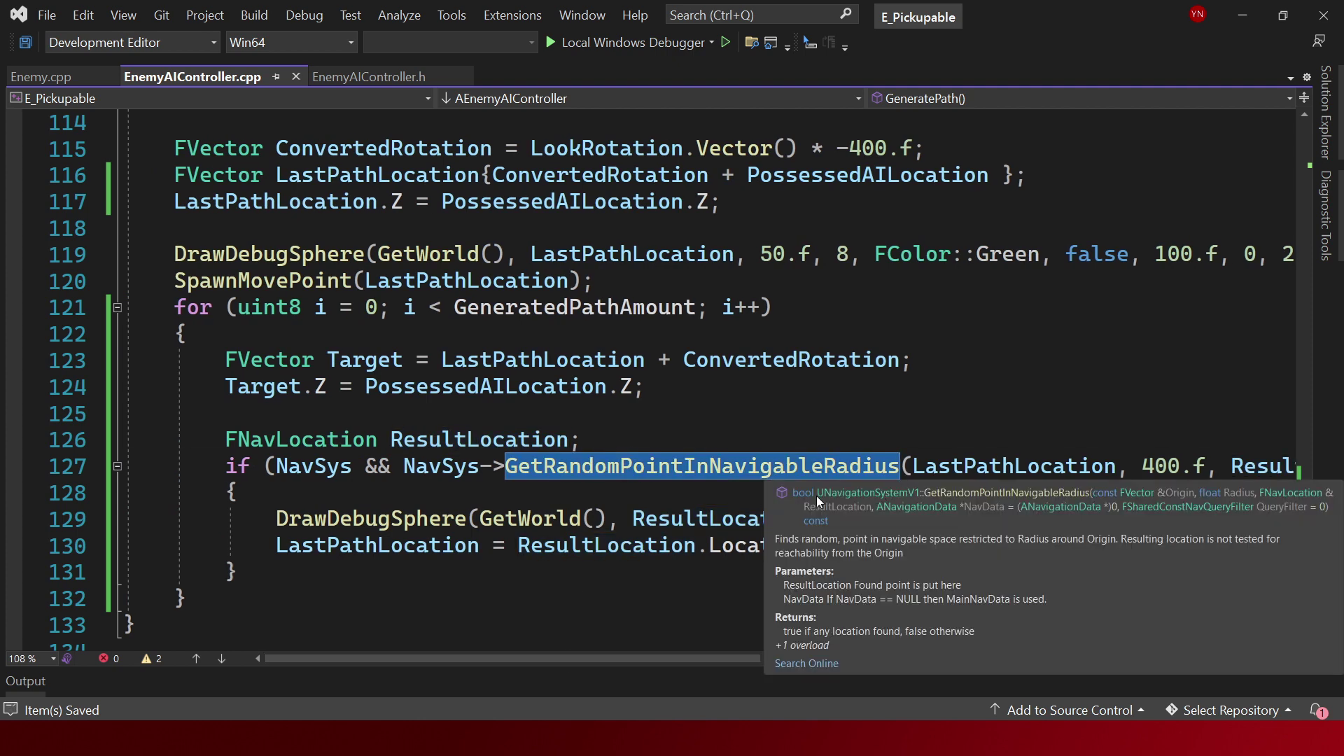
click(581, 518)
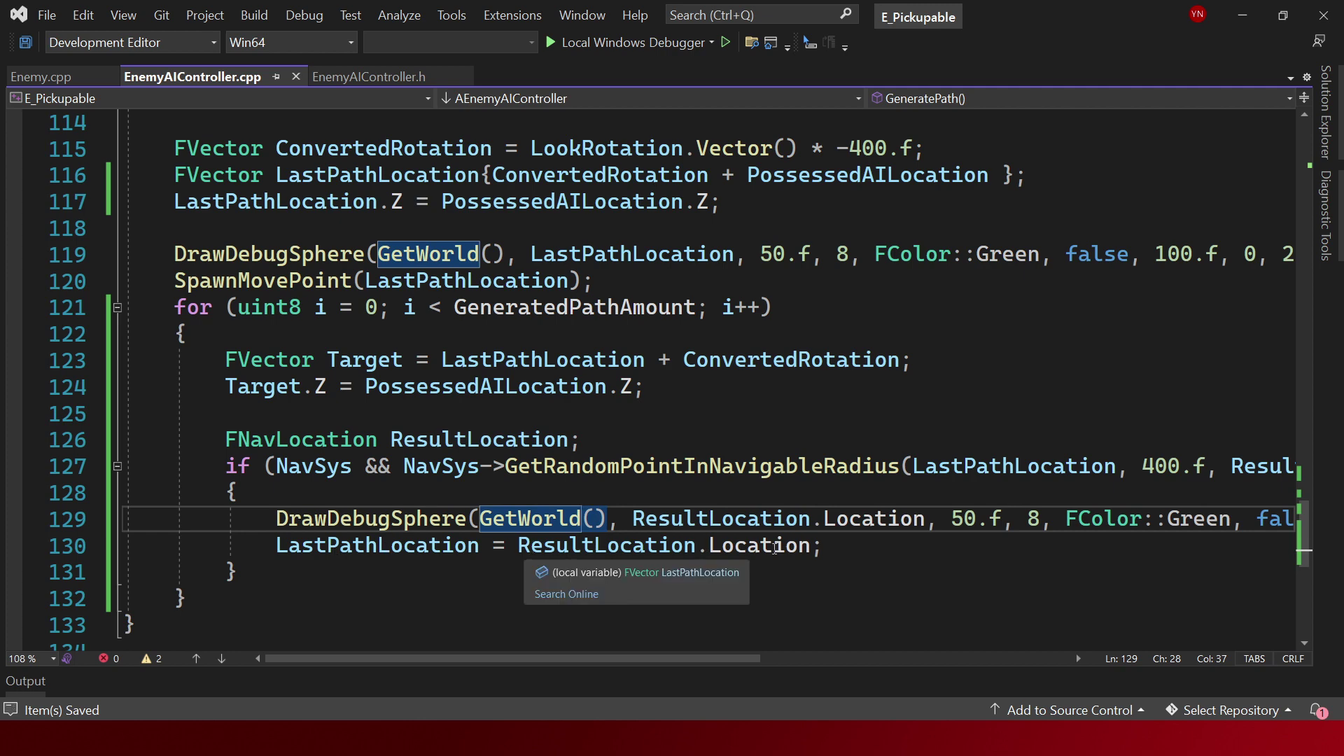
key(ctrl+shift+b)
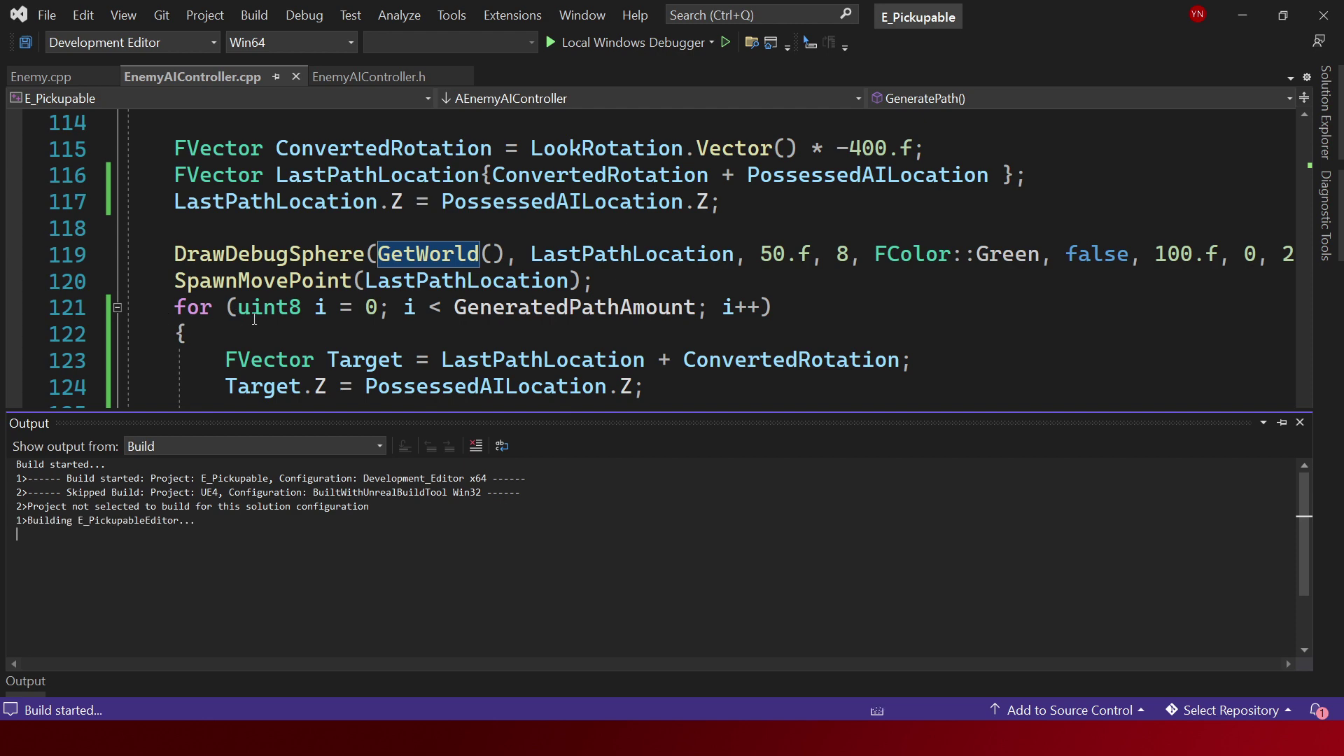
Close the build output, return to line 124 of GeneratePath, and save the latest changes.
scroll(368, 300, down, 1)
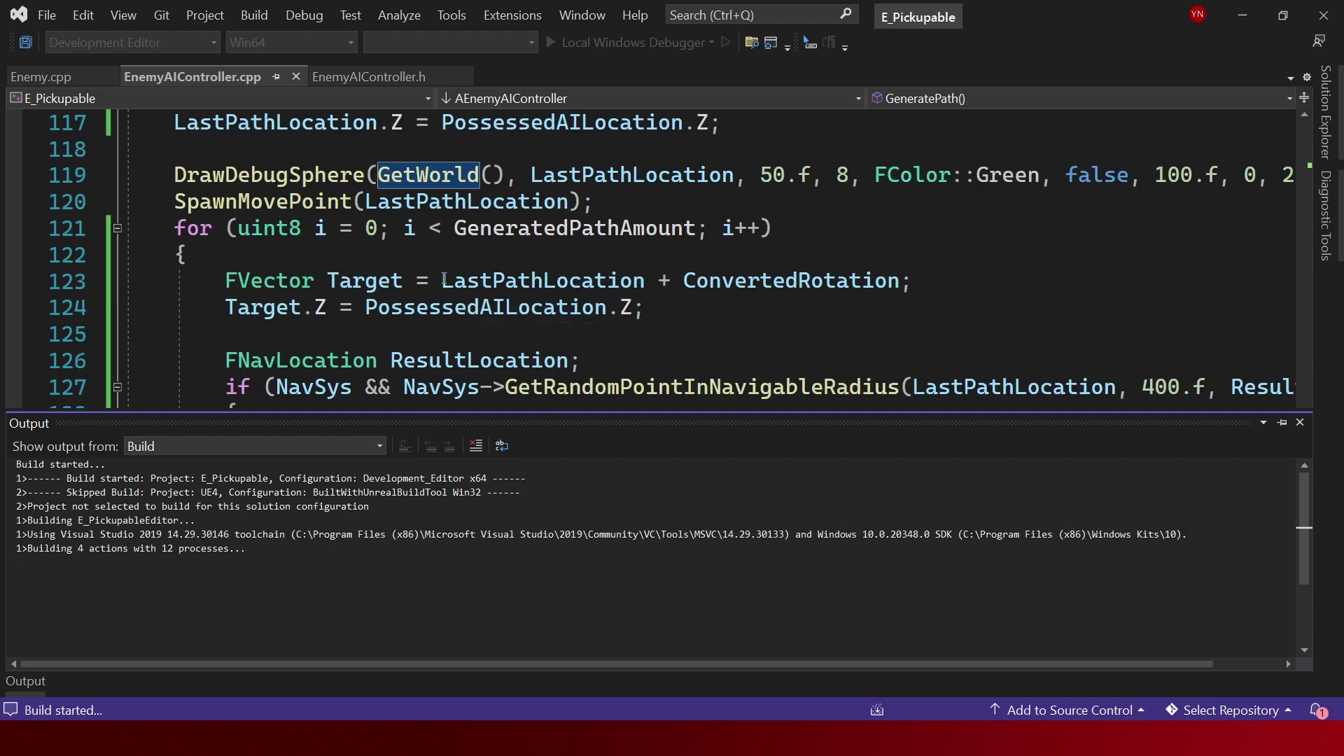
click(632, 285)
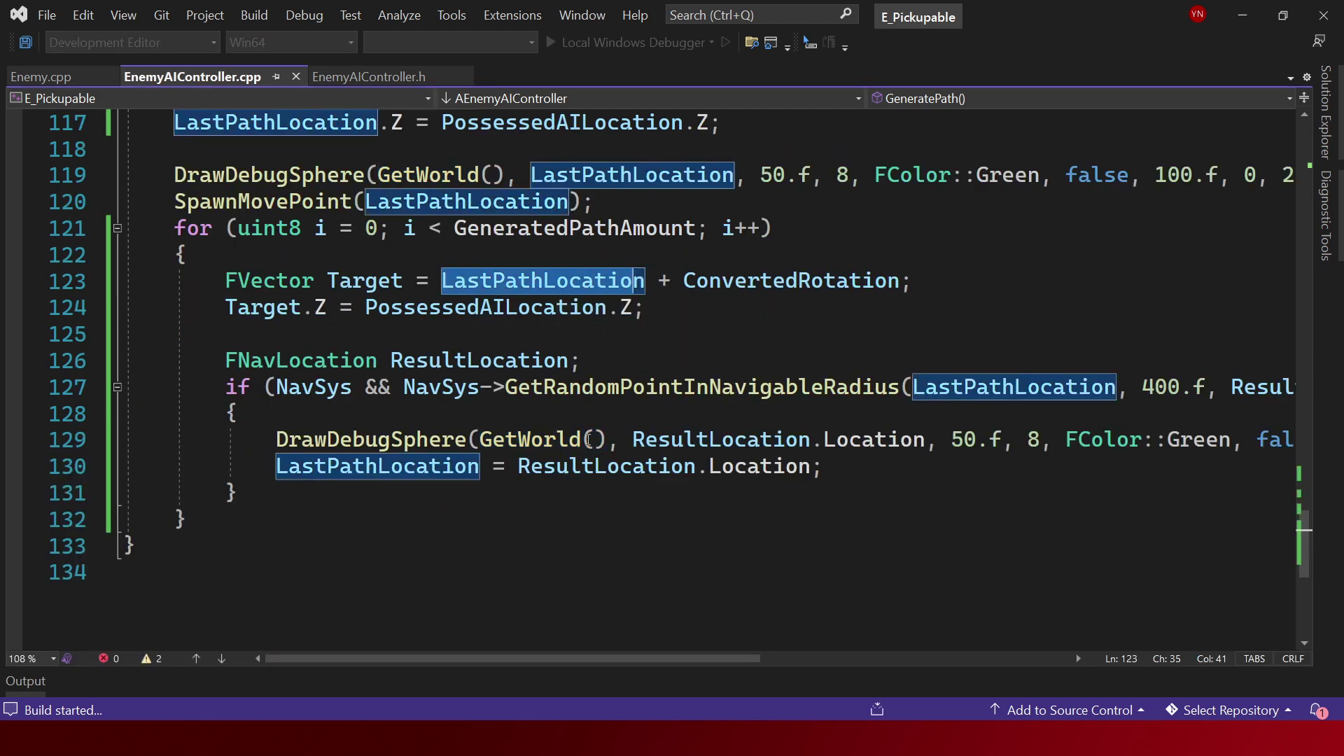
click(745, 312)
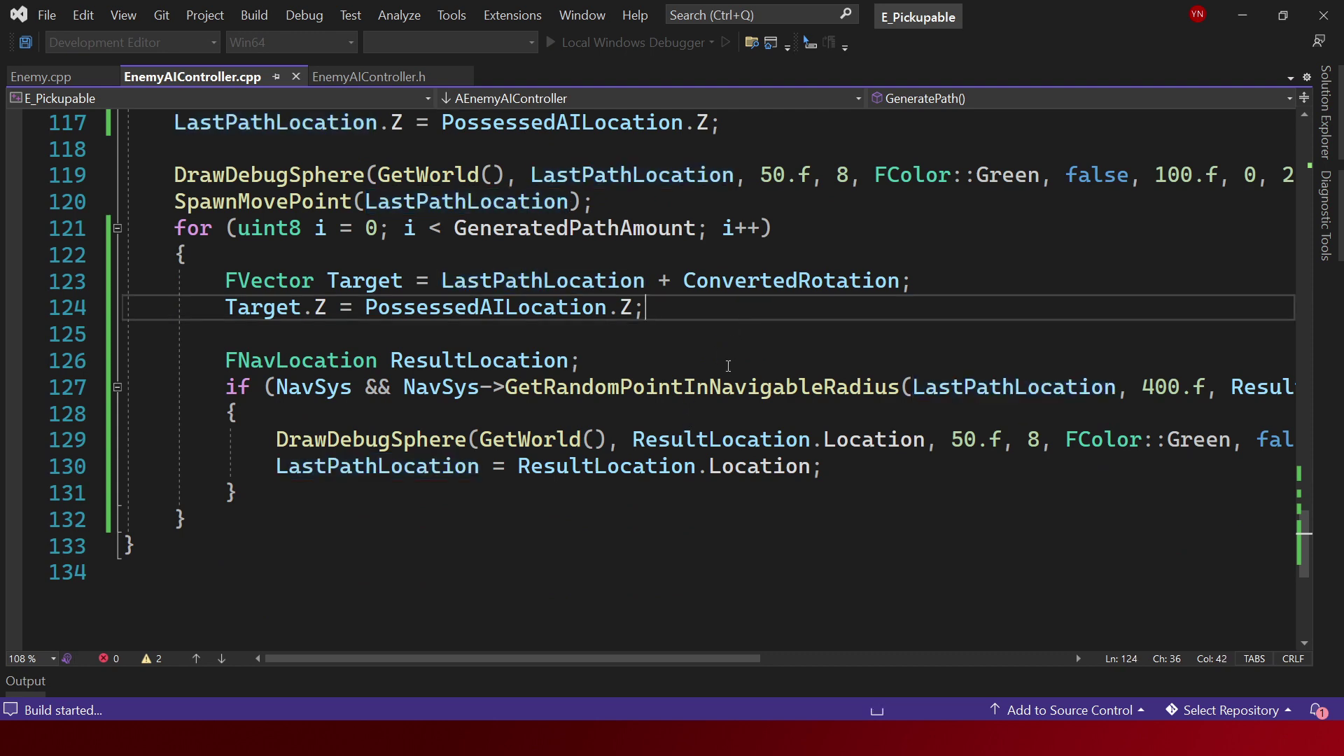
scroll(729, 419, up, 1)
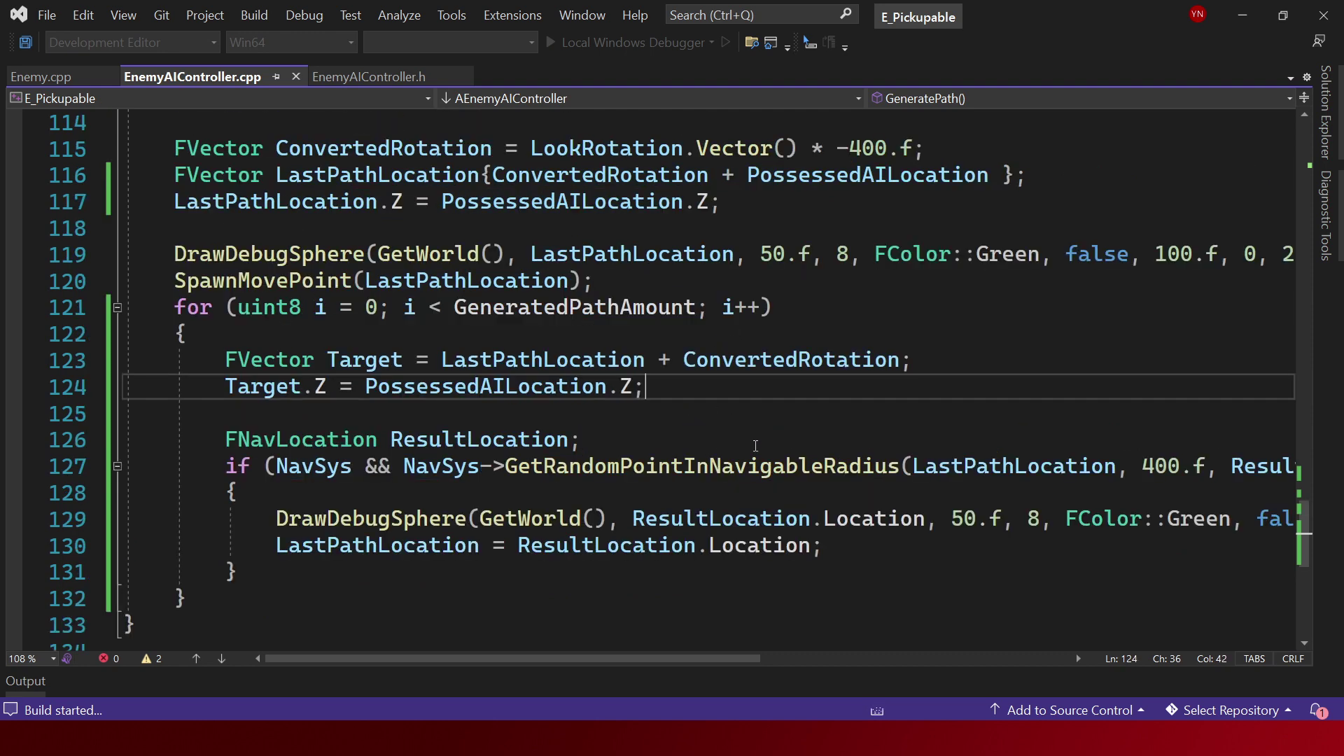
scroll(709, 341, up, 1)
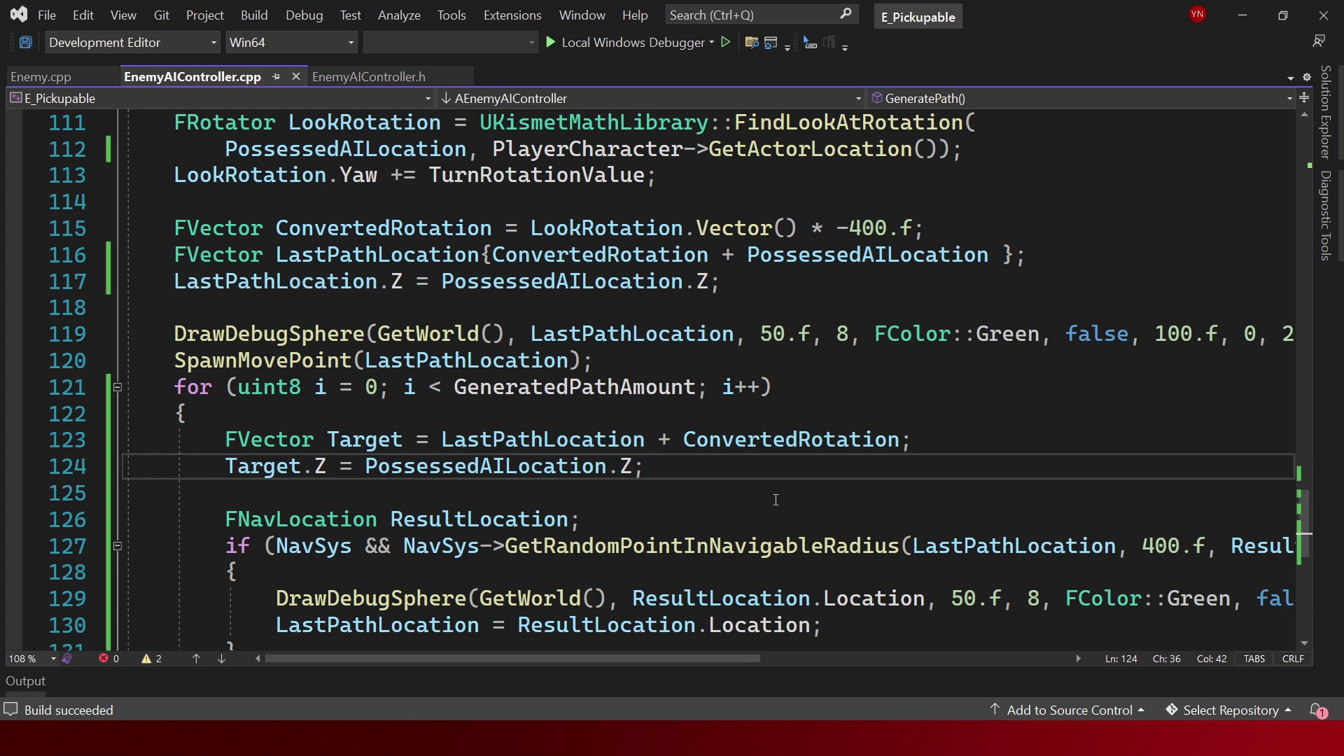
key(ctrl+s)
Run a Play In Editor test in Unreal to check the path spheres, then go back to Visual Studio.
key(alt+Tab)
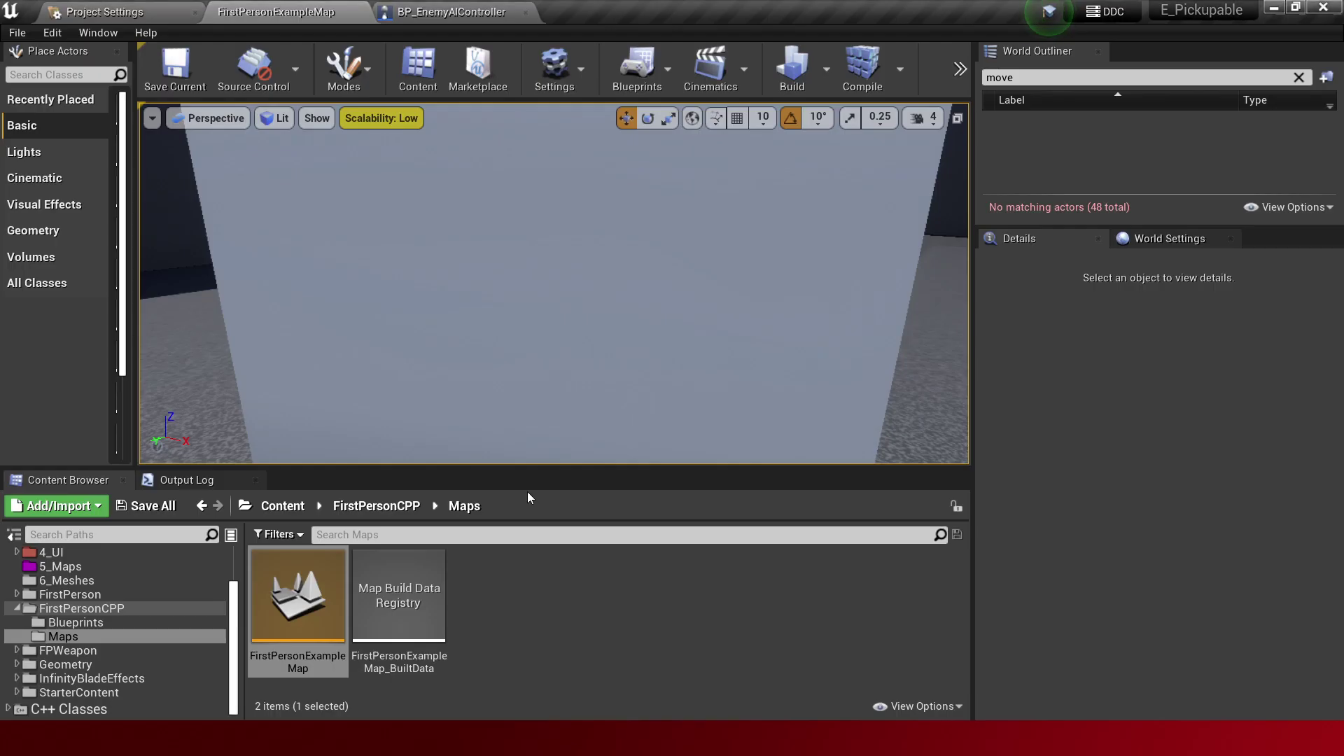
key(alt+p)
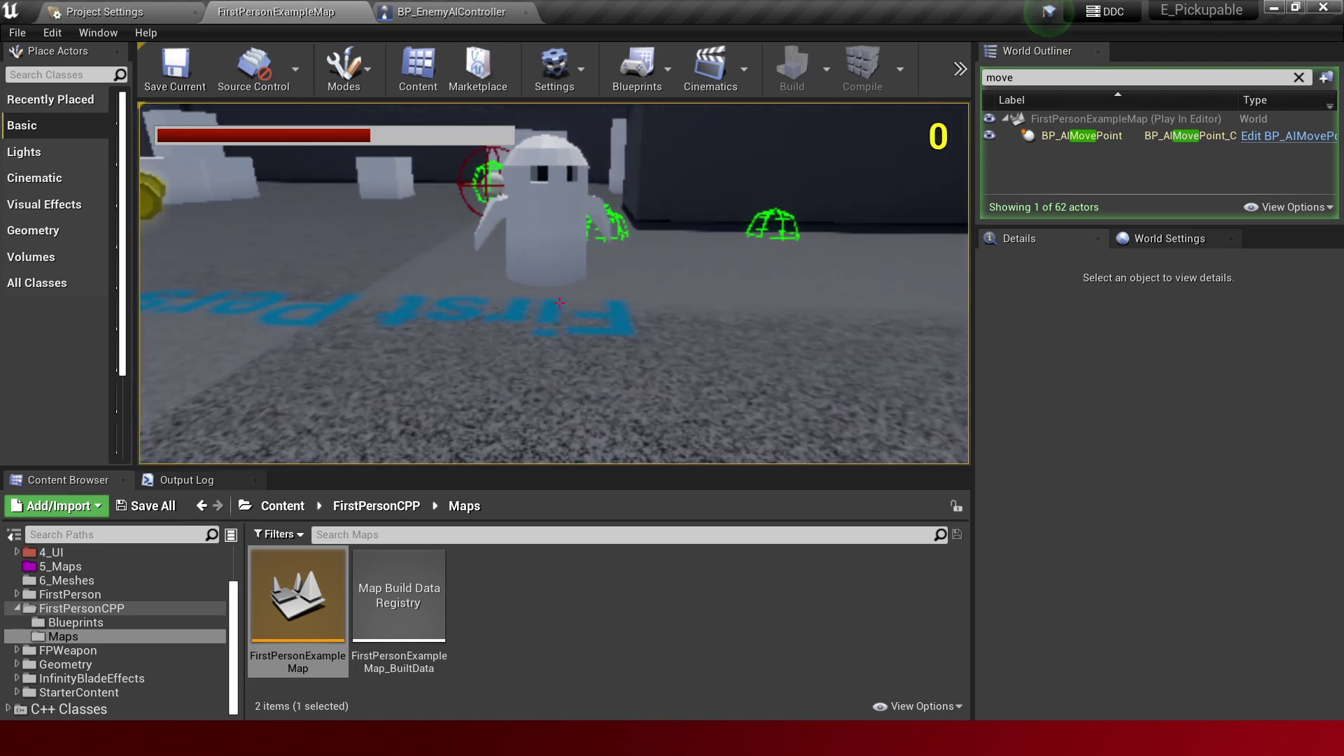
key(Escape)
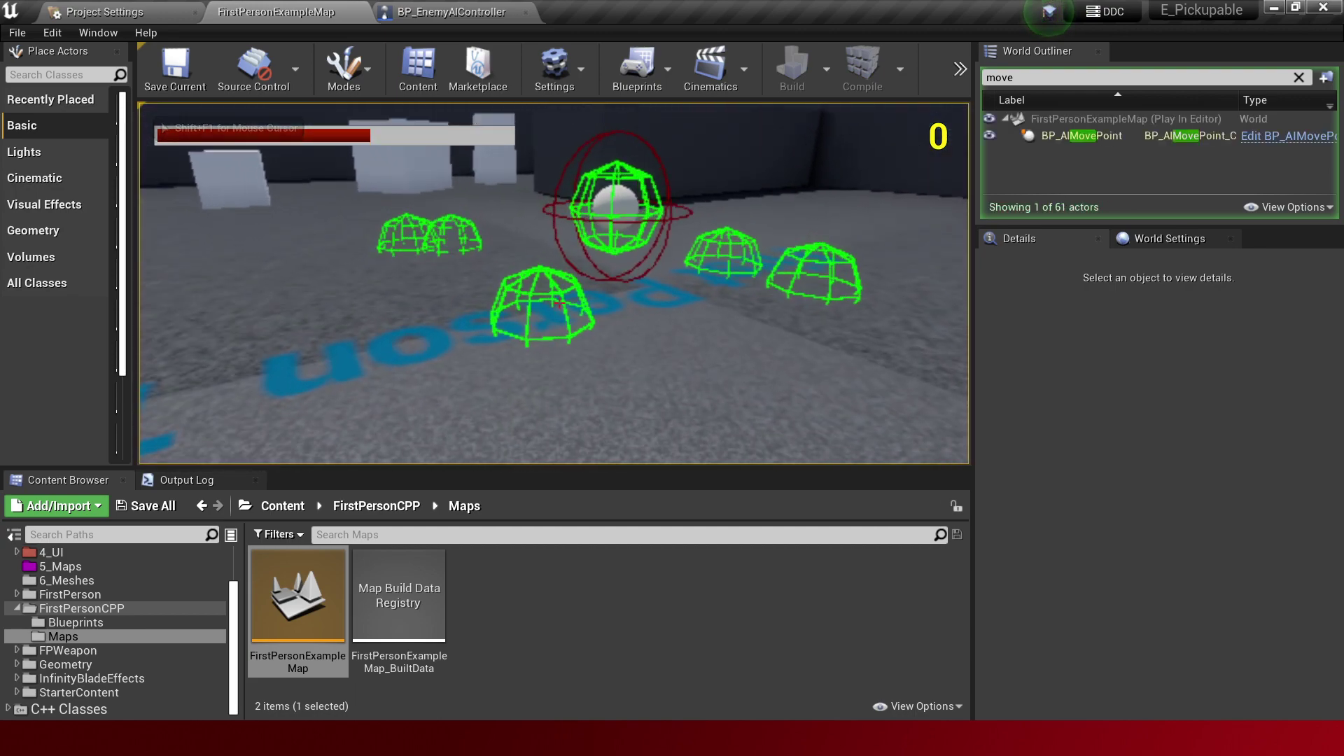
key(Escape)
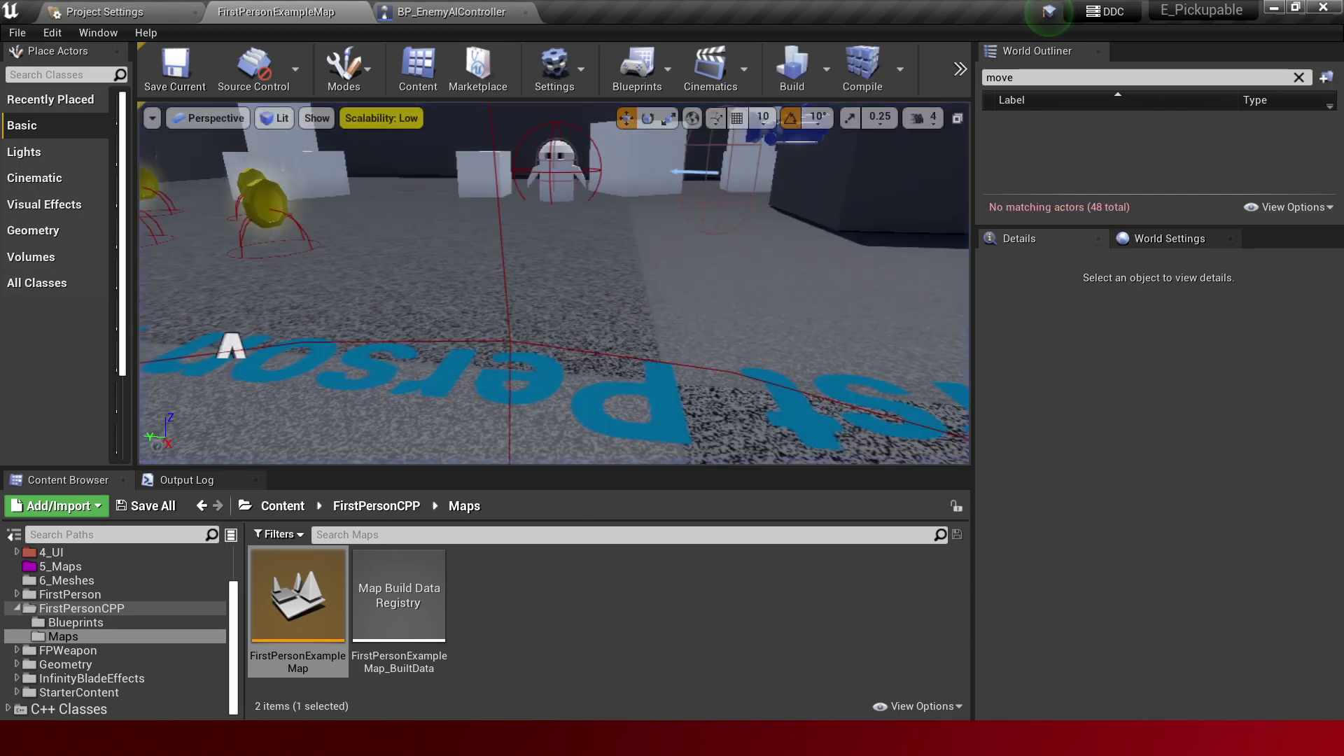
key(alt+Tab)
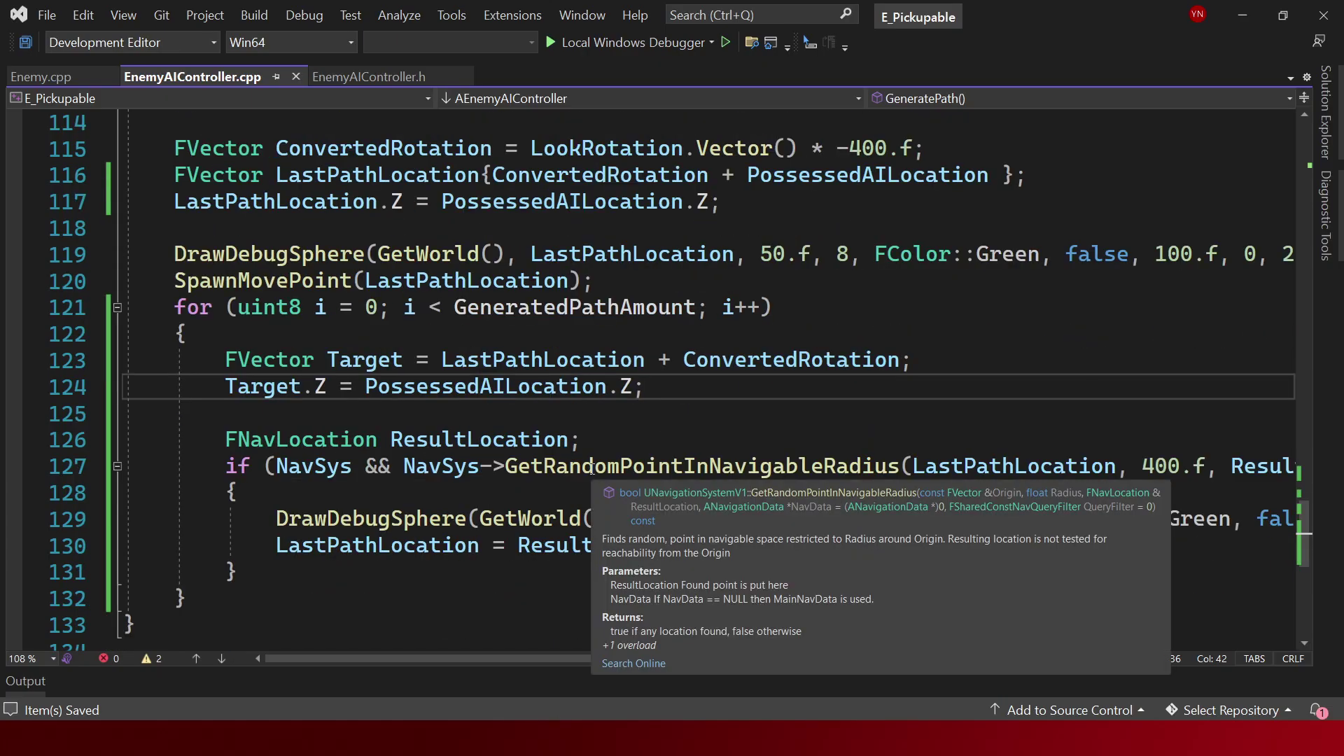
key(Up)
click(663, 362)
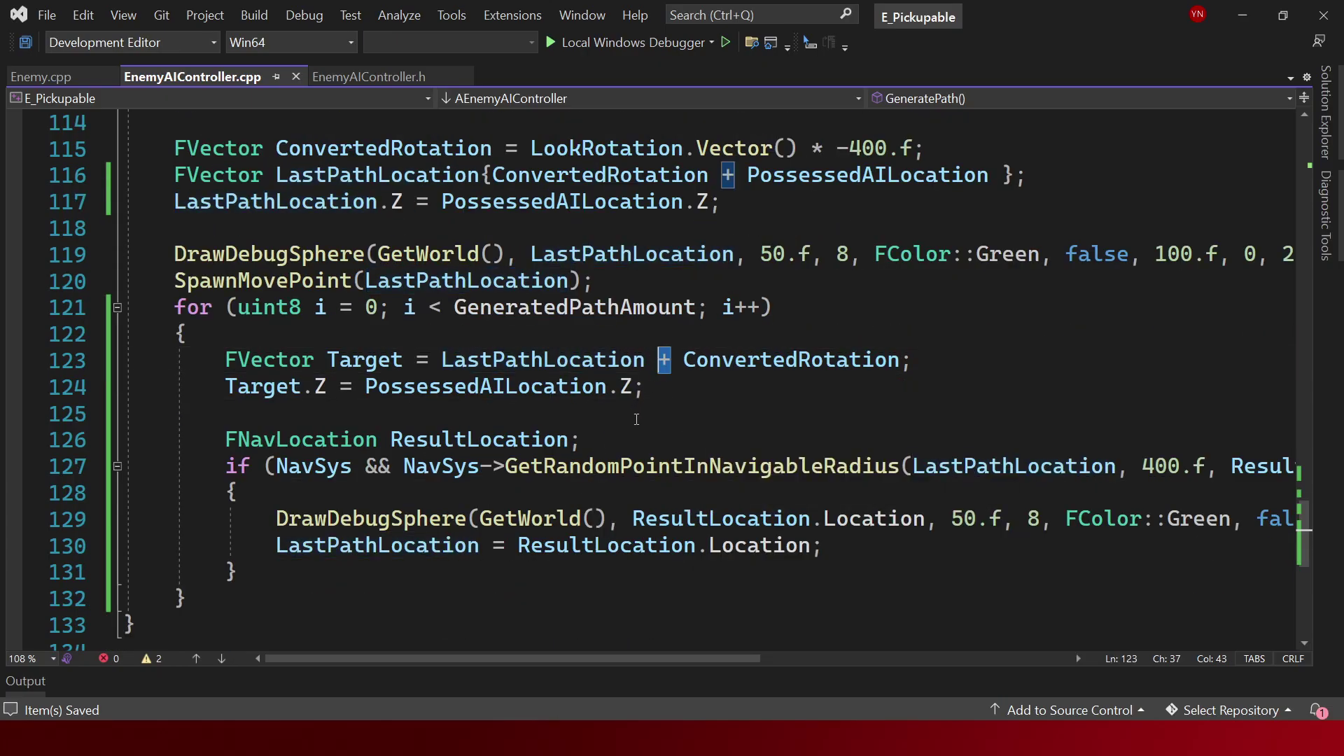
scroll(652, 390, up, 2)
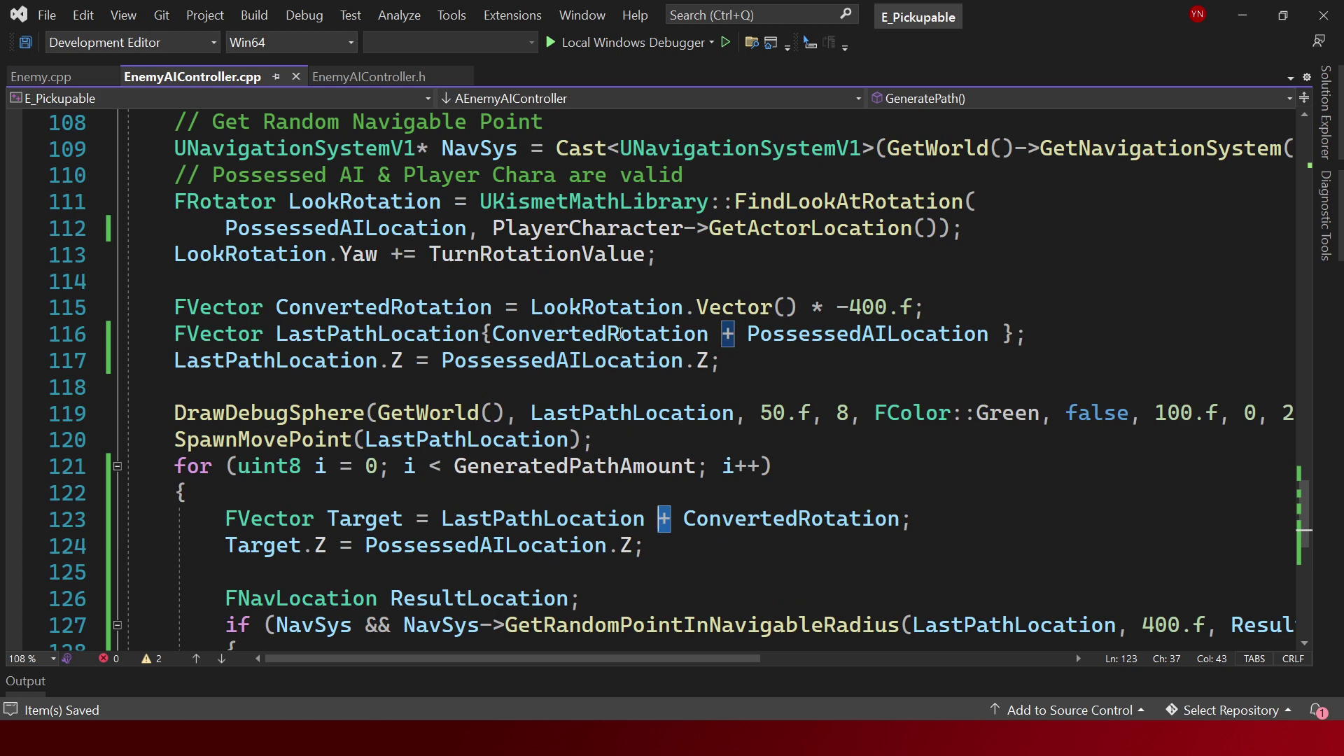
scroll(698, 415, down, 1)
scroll(698, 415, down, 1)
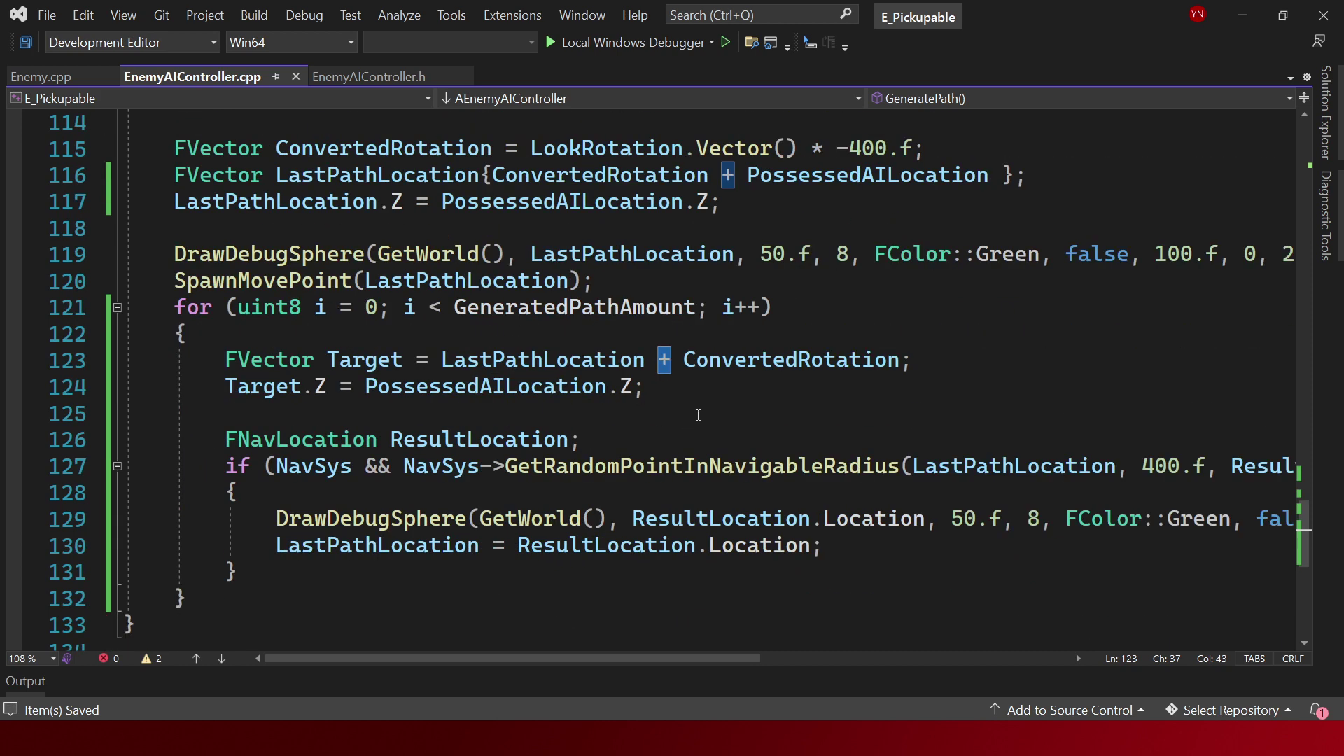
click(774, 372)
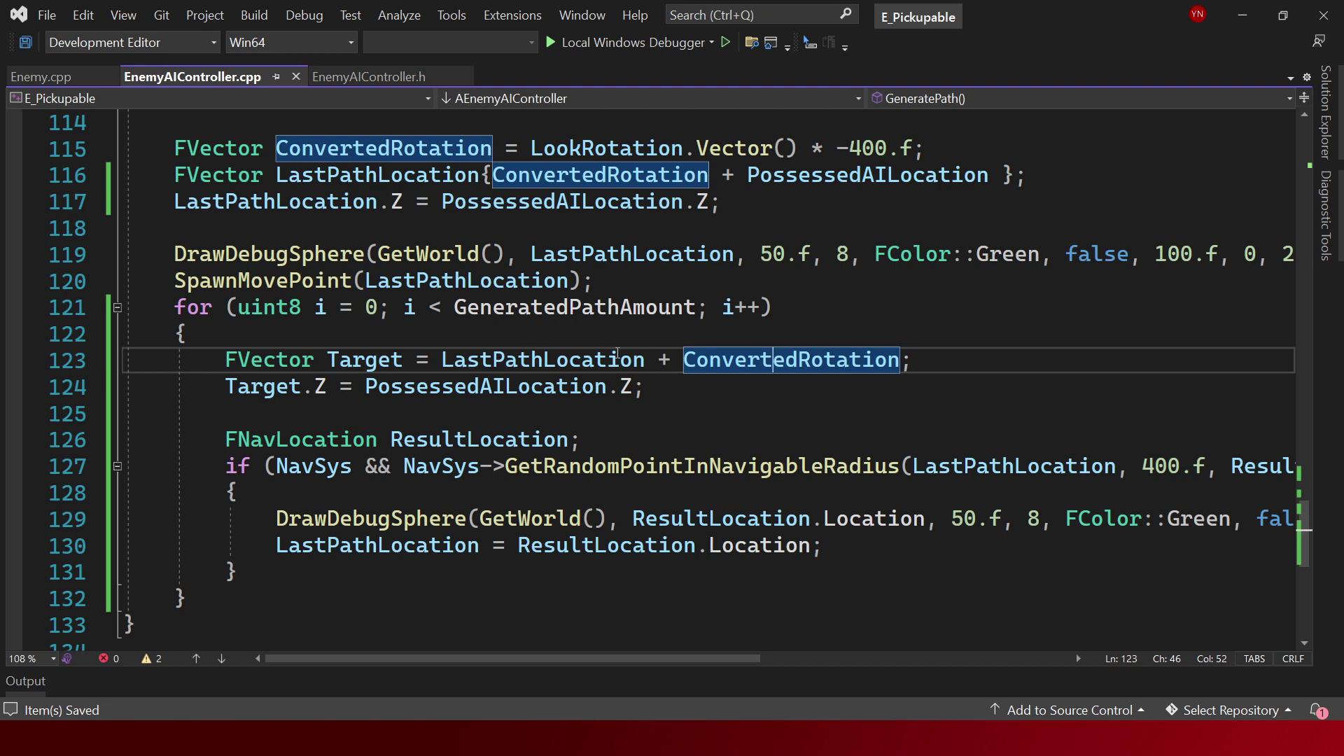
scroll(617, 353, up, 2)
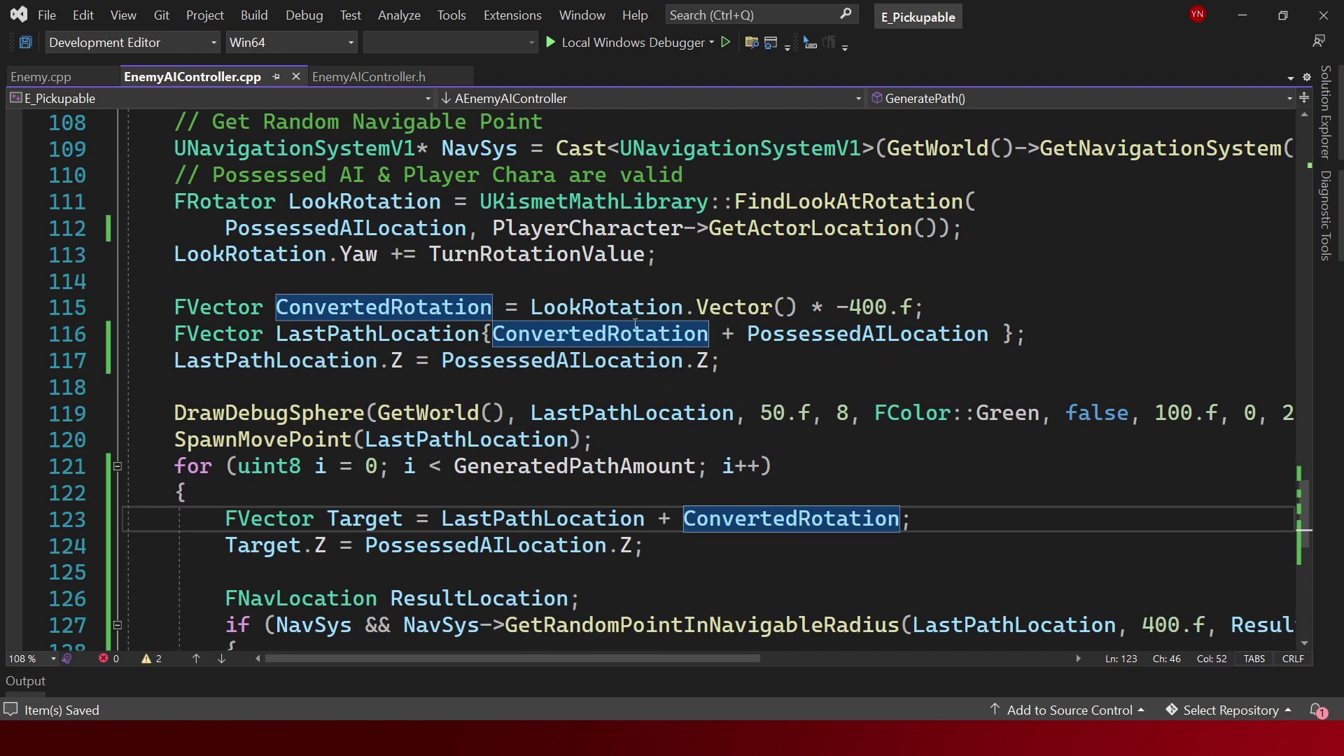
scroll(635, 323, down, 1)
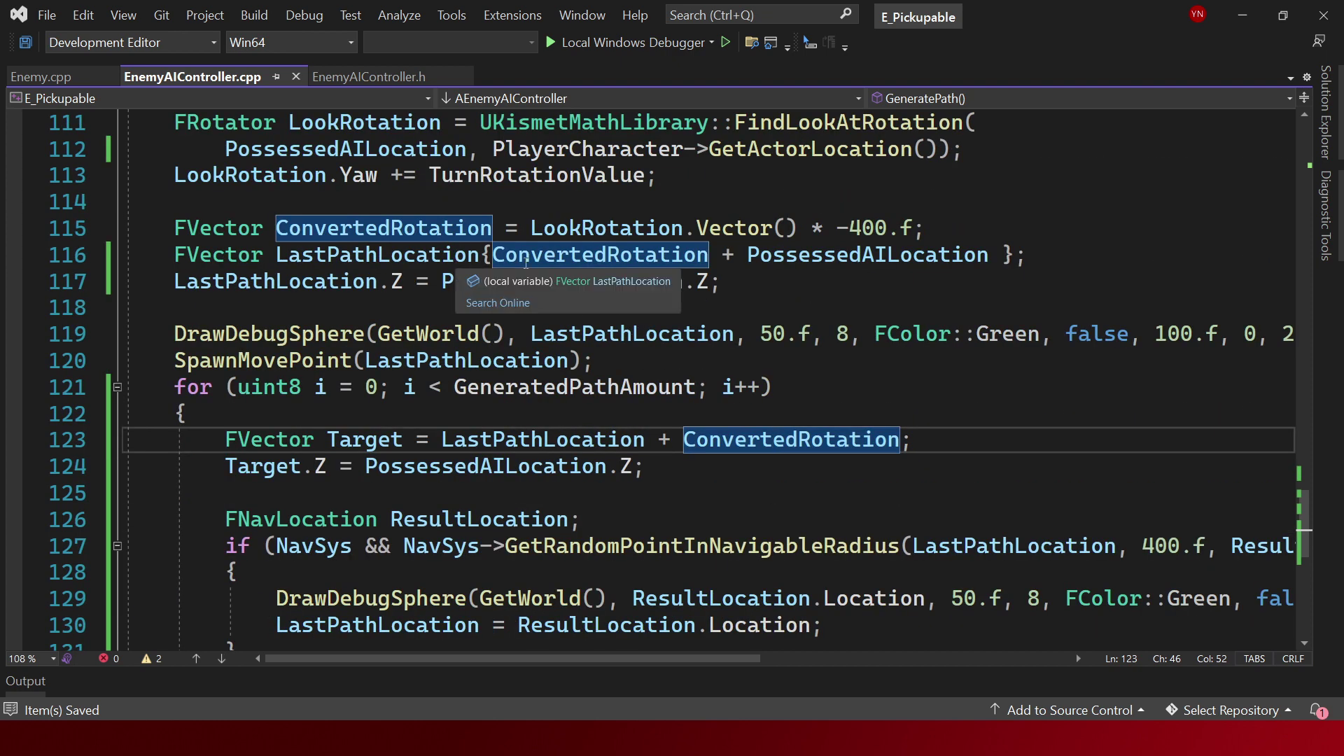
scroll(718, 367, down, 1)
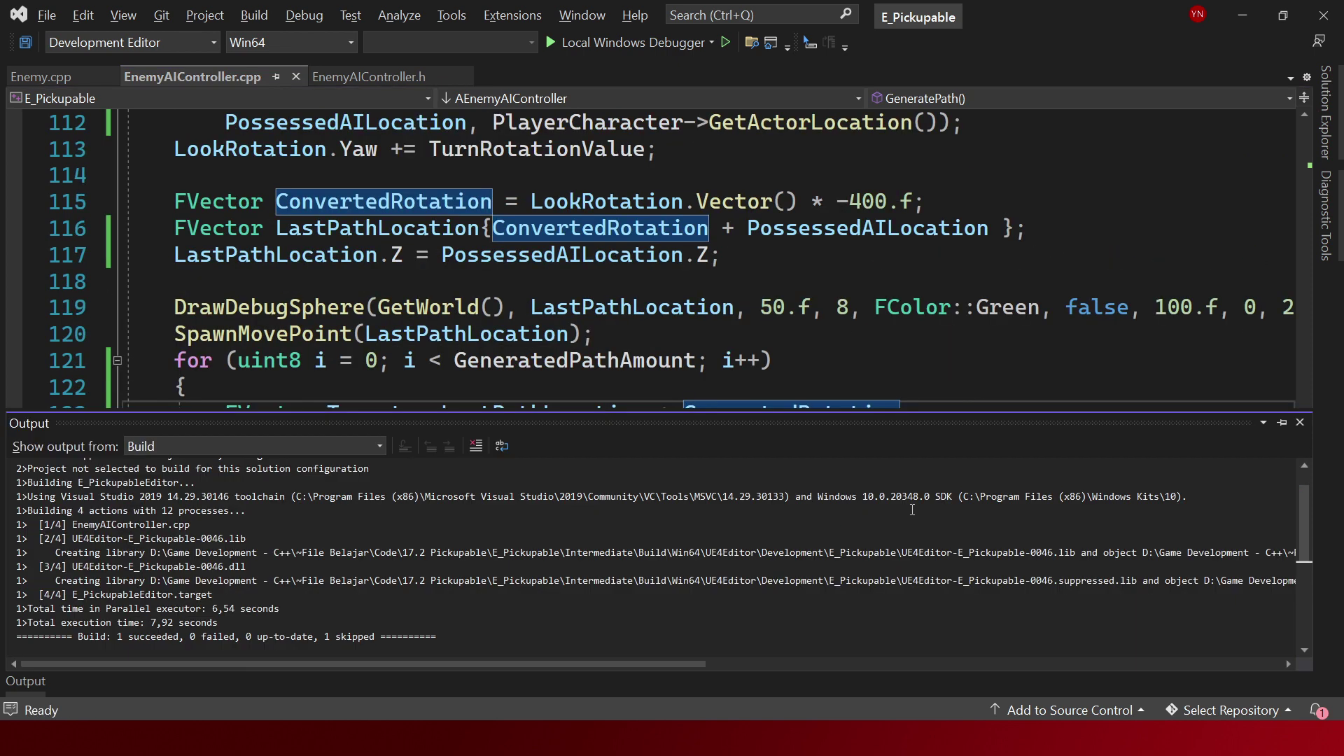
click(966, 368)
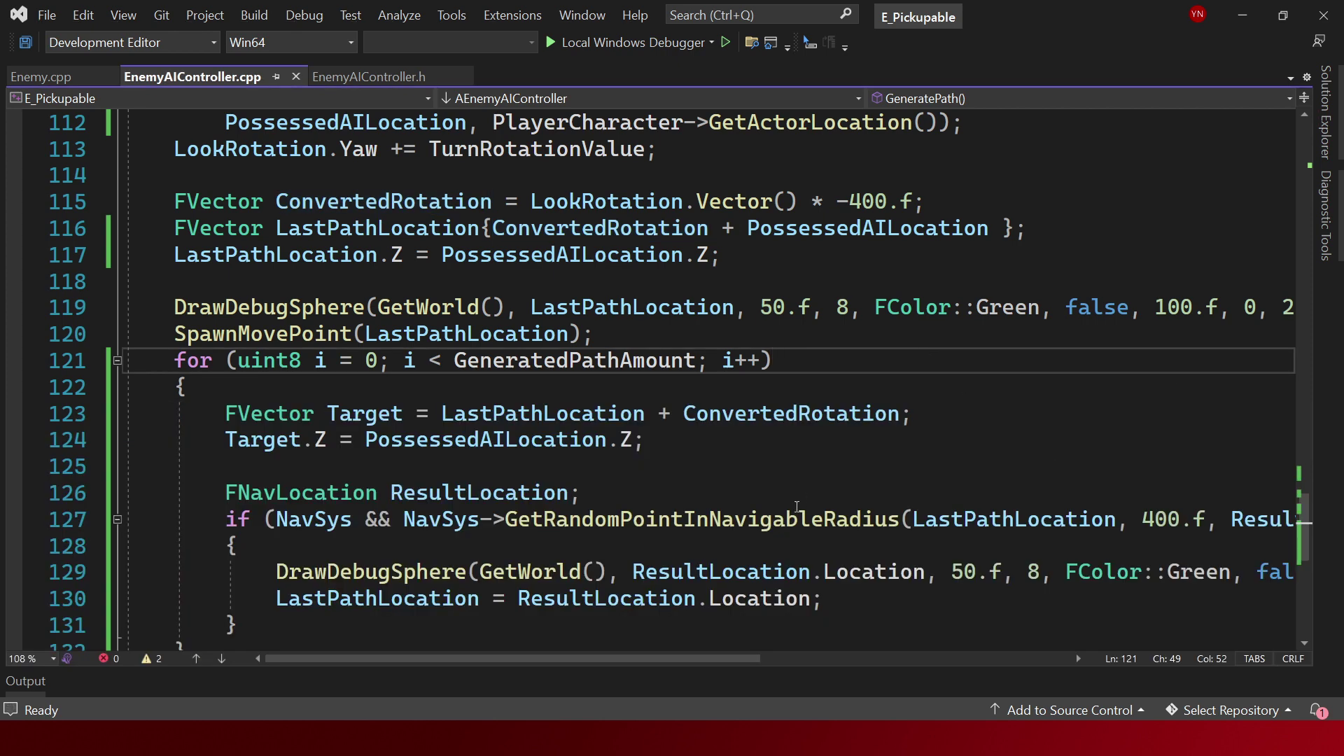
drag(442, 415, 900, 417)
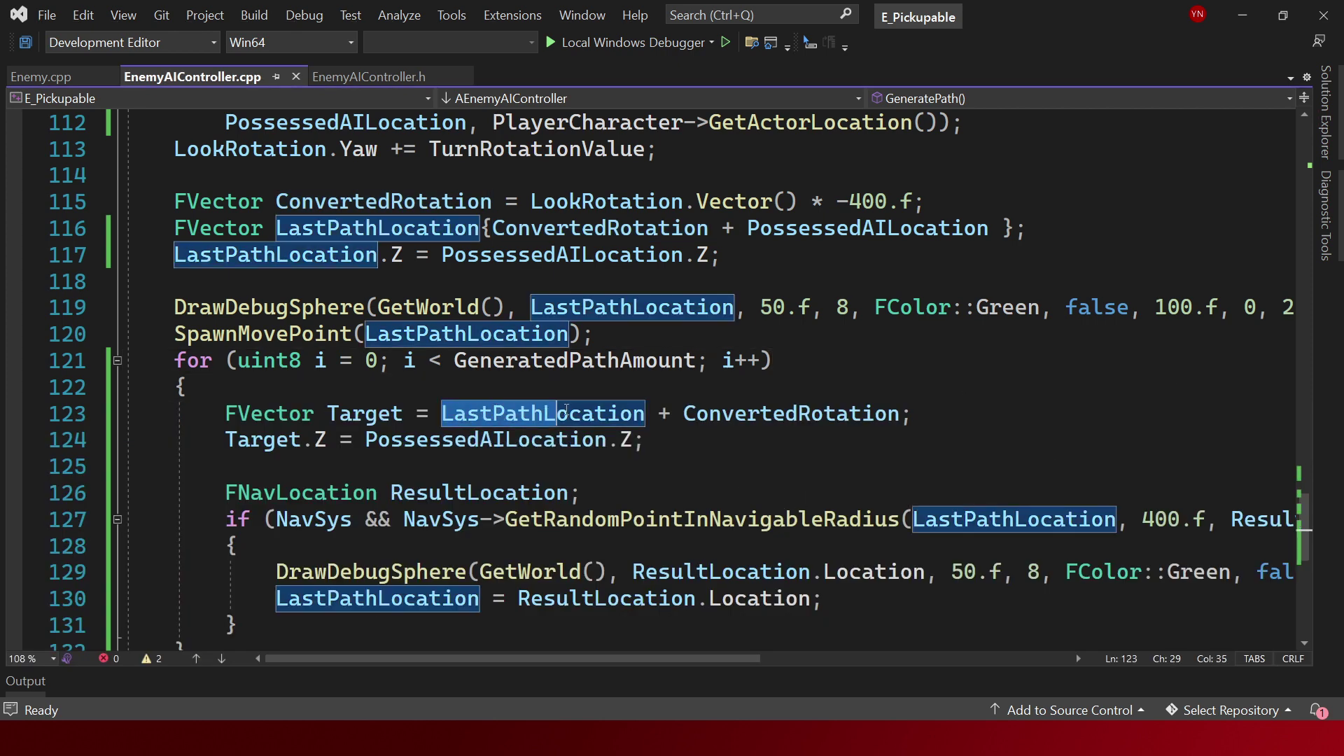
scroll(875, 467, up, 1)
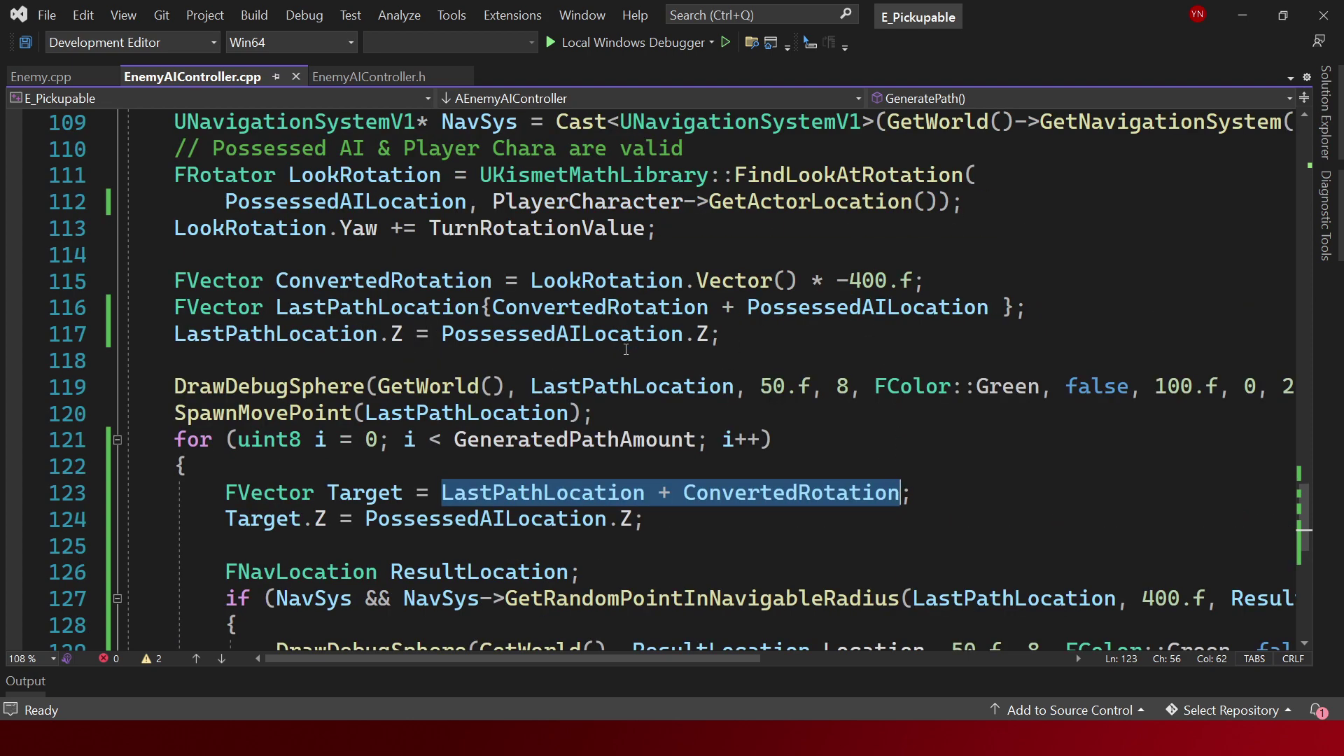
scroll(659, 514, down, 1)
scroll(824, 561, down, 1)
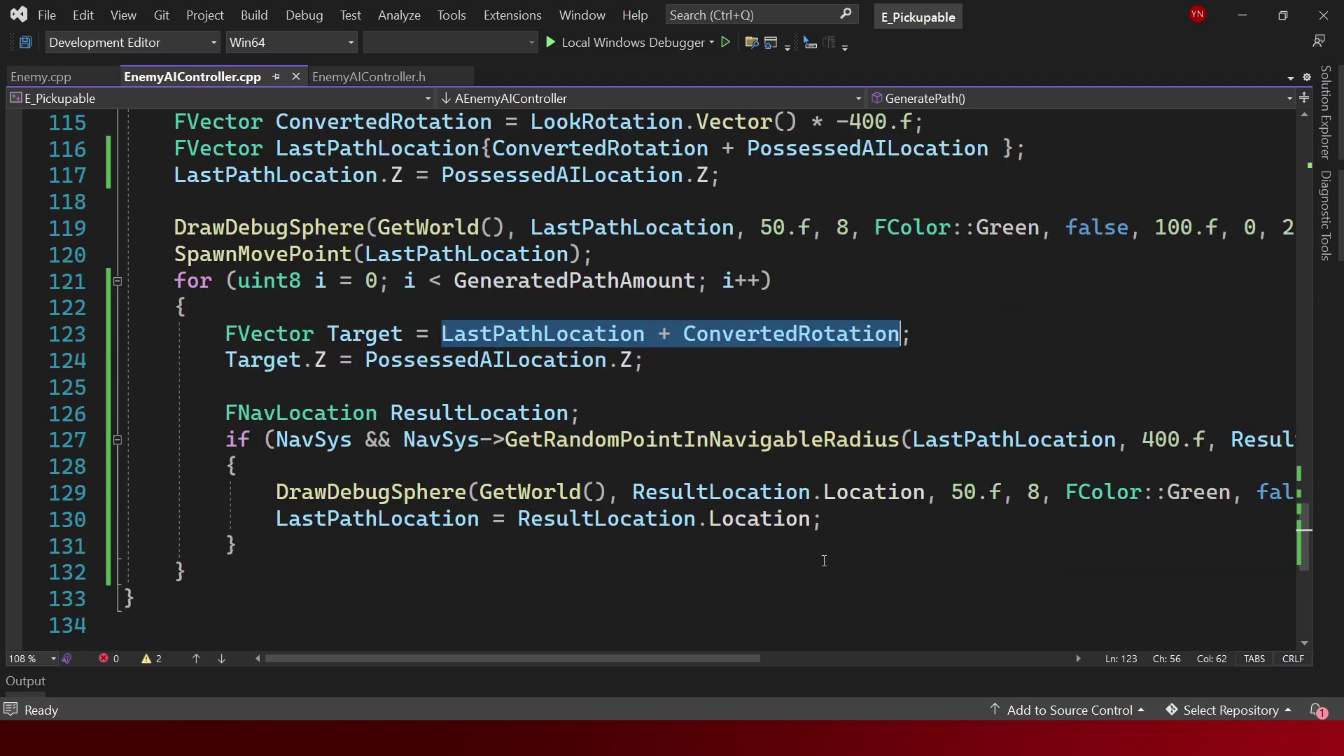
scroll(763, 519, up, 2)
scroll(763, 518, up, 1)
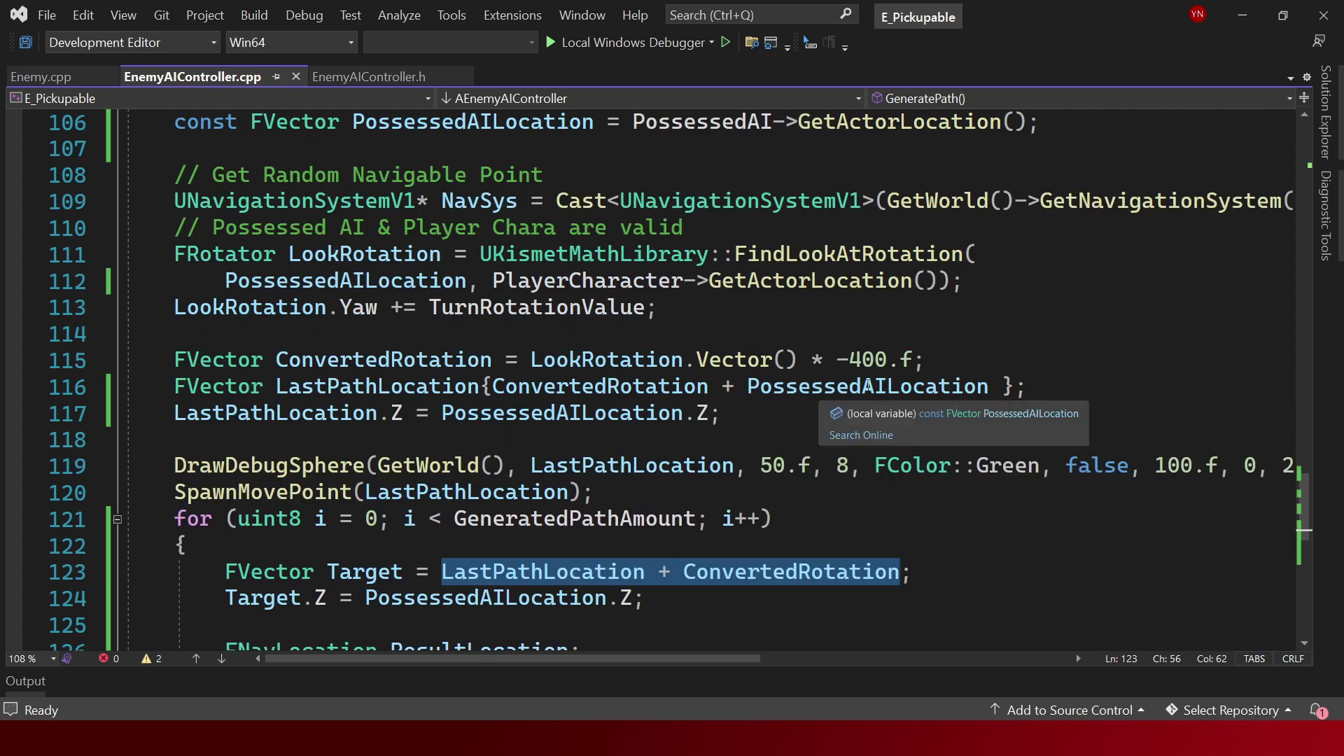
drag(925, 353, 812, 361)
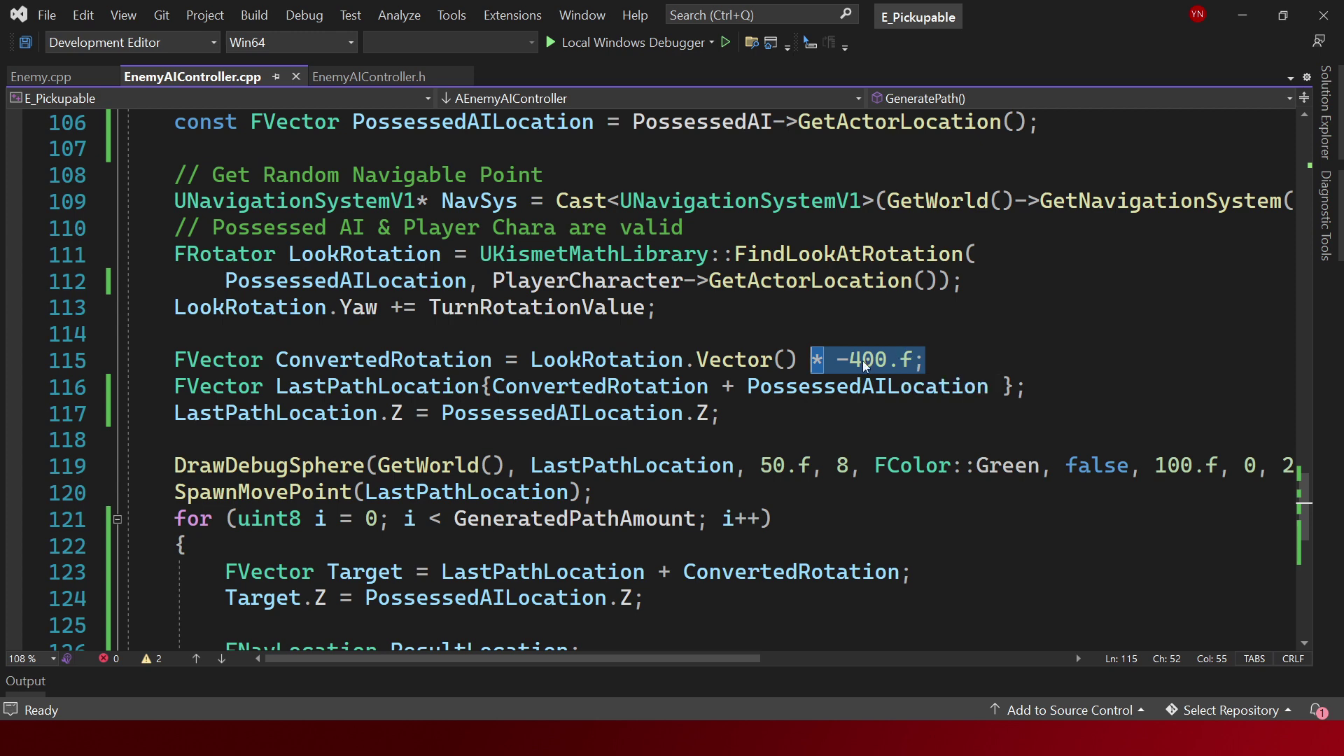
scroll(894, 411, down, 1)
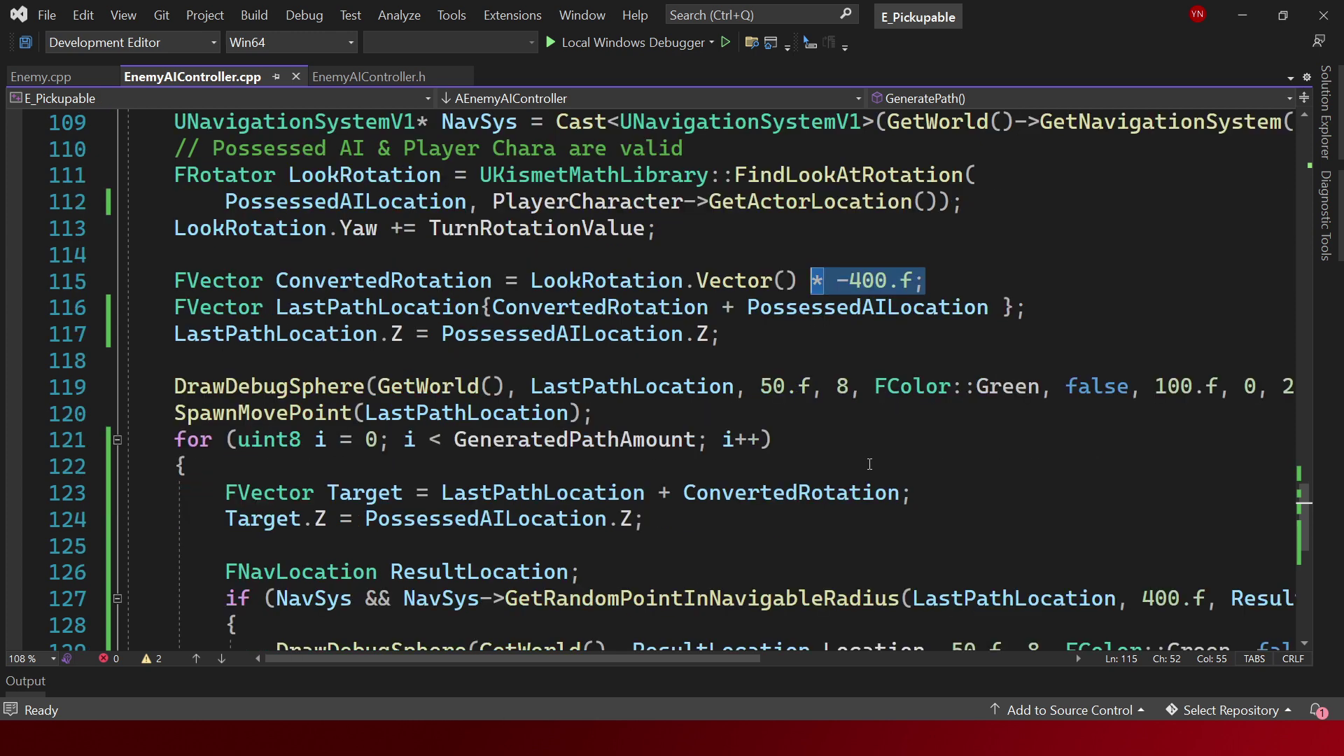
Change the loop Target to LastPathLocation + (ConvertedRotation * i) and save.
click(696, 500)
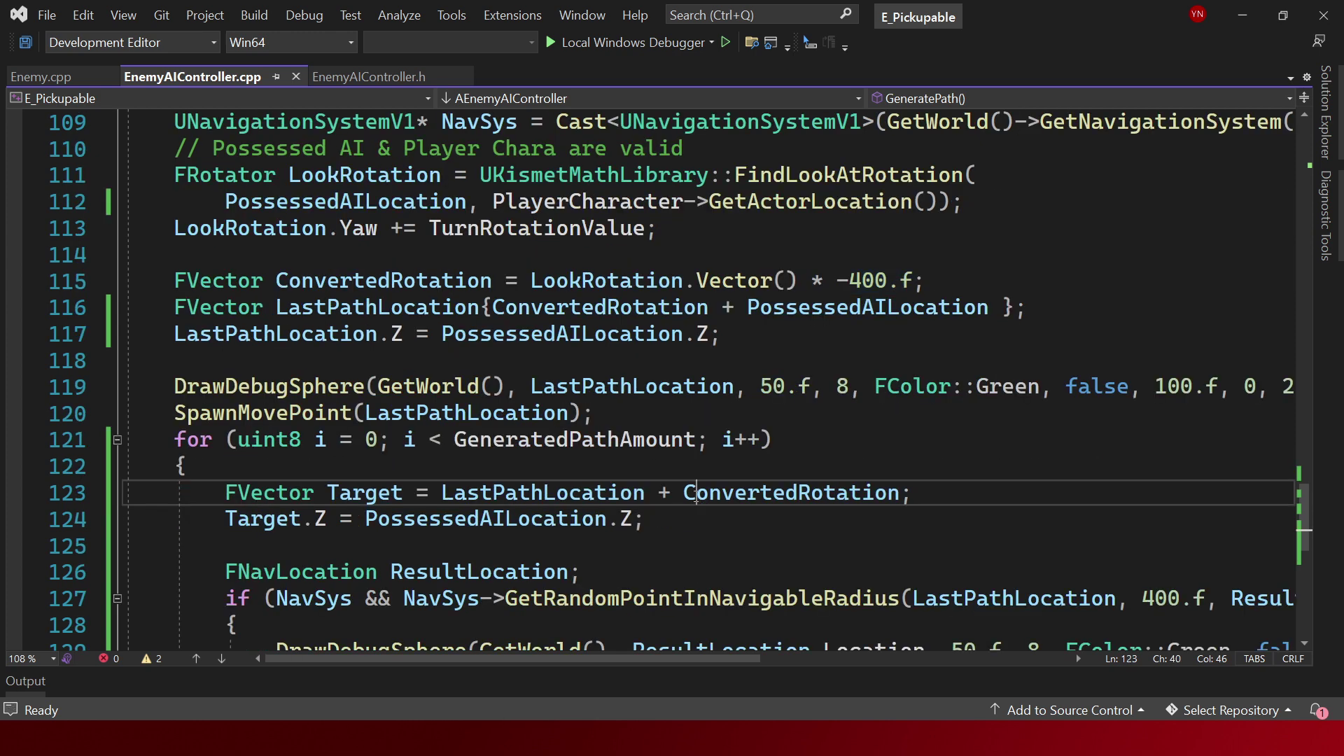
text(()
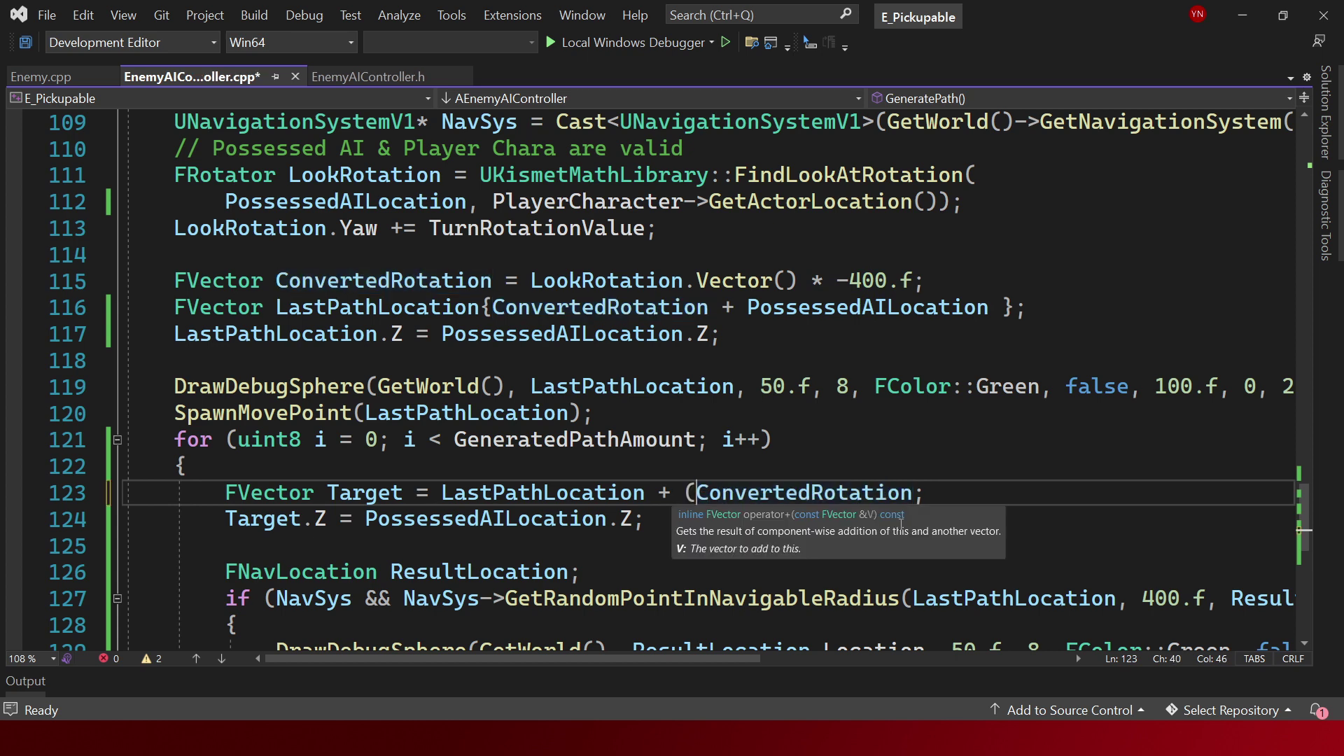
key(Left)
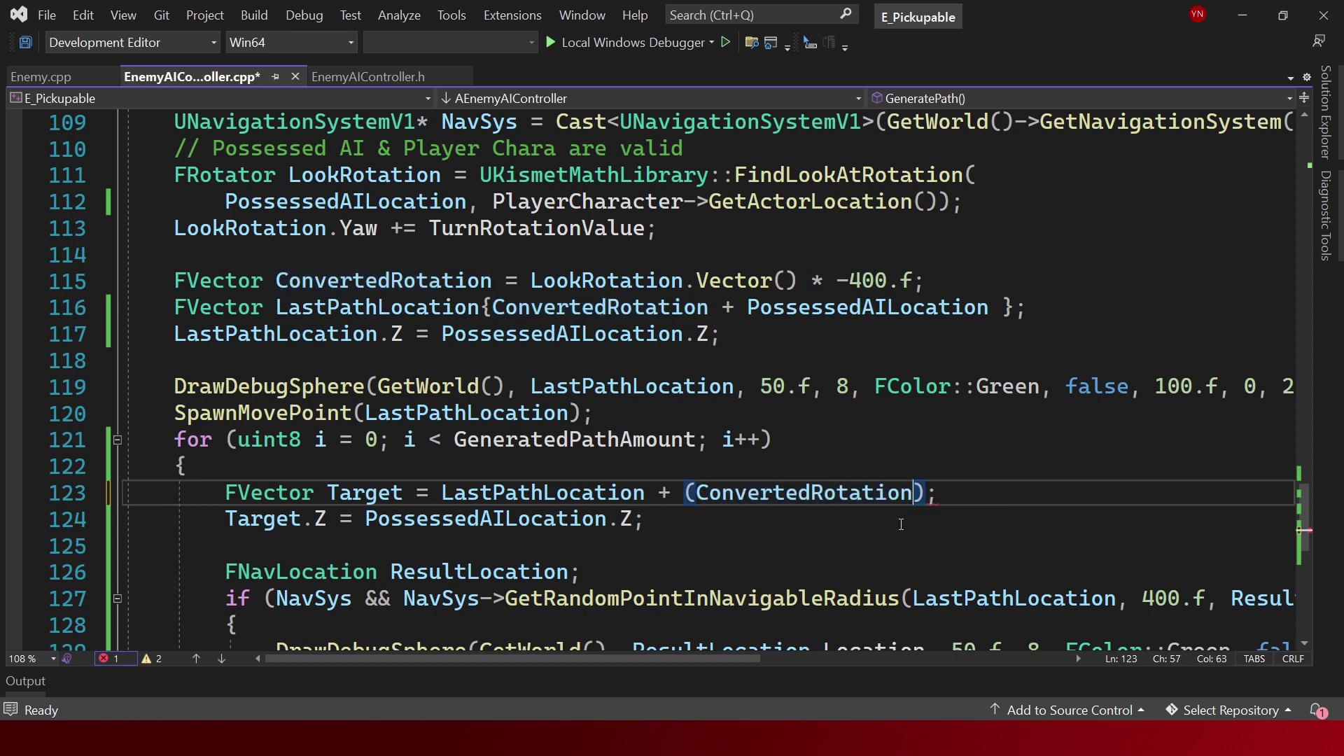
text(* )
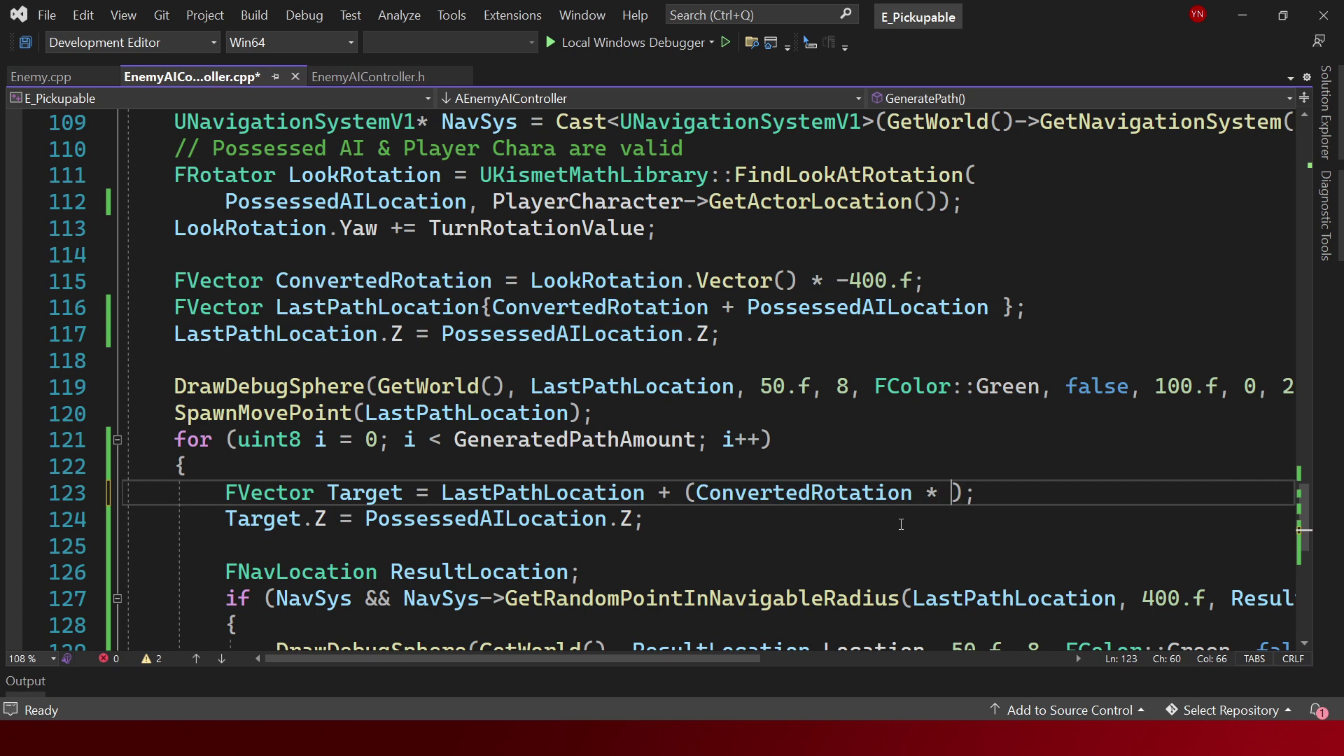
text(i)
key(ctrl+s)
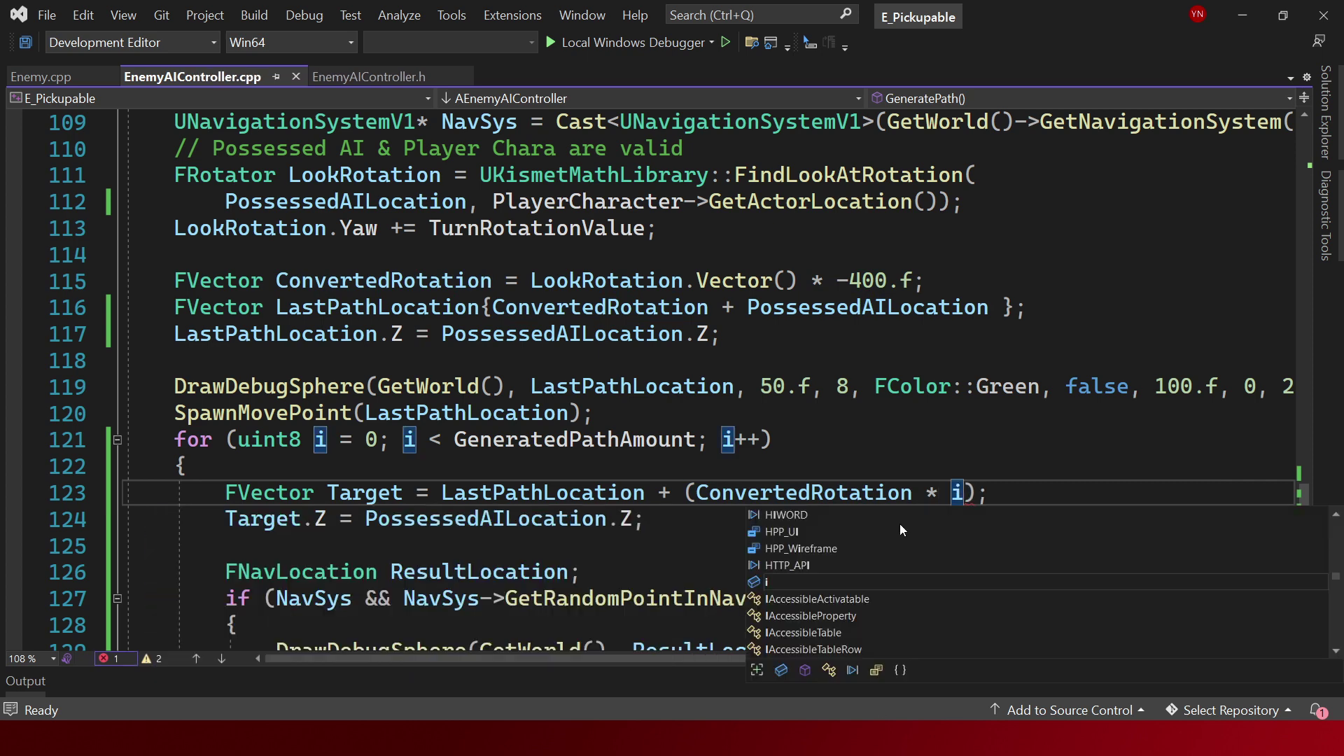
Try the loop header as i = 1; i <=, revert it to i = 0; i <, and start a build.
click(478, 470)
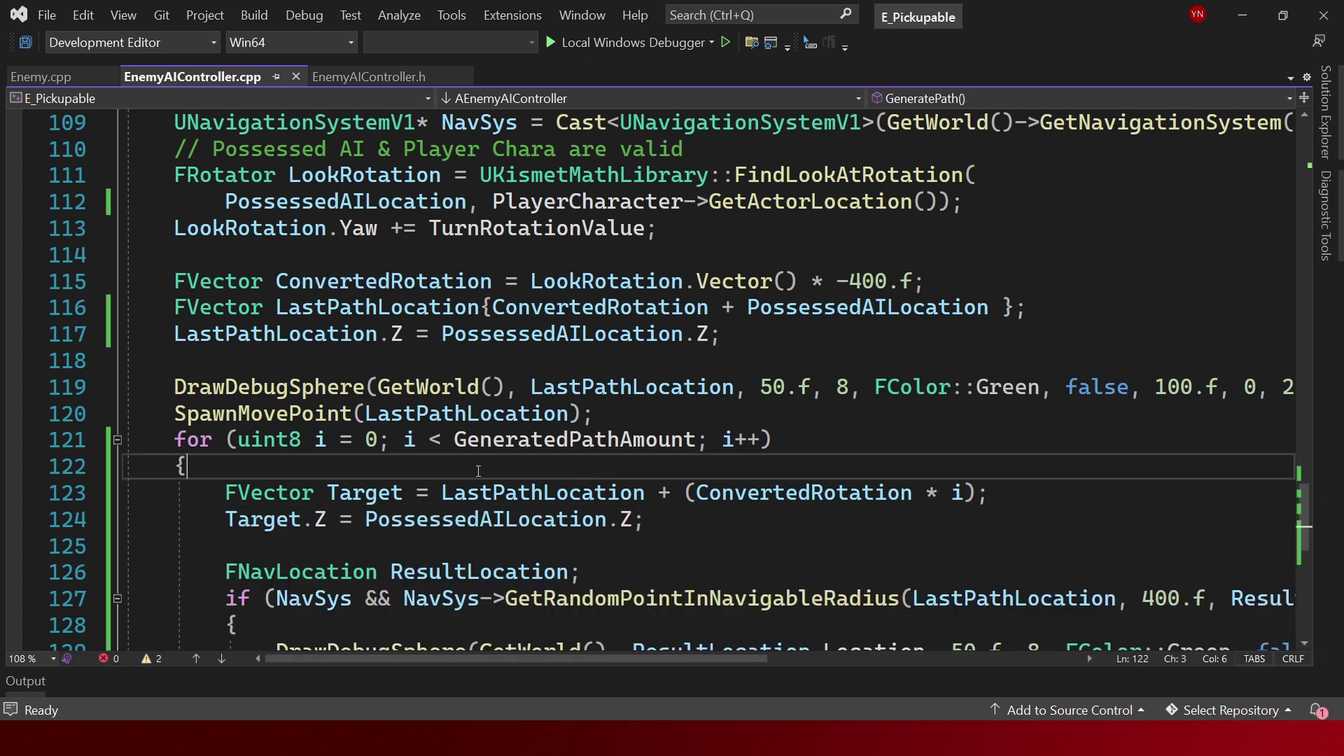
click(367, 439)
text(1)
click(443, 438)
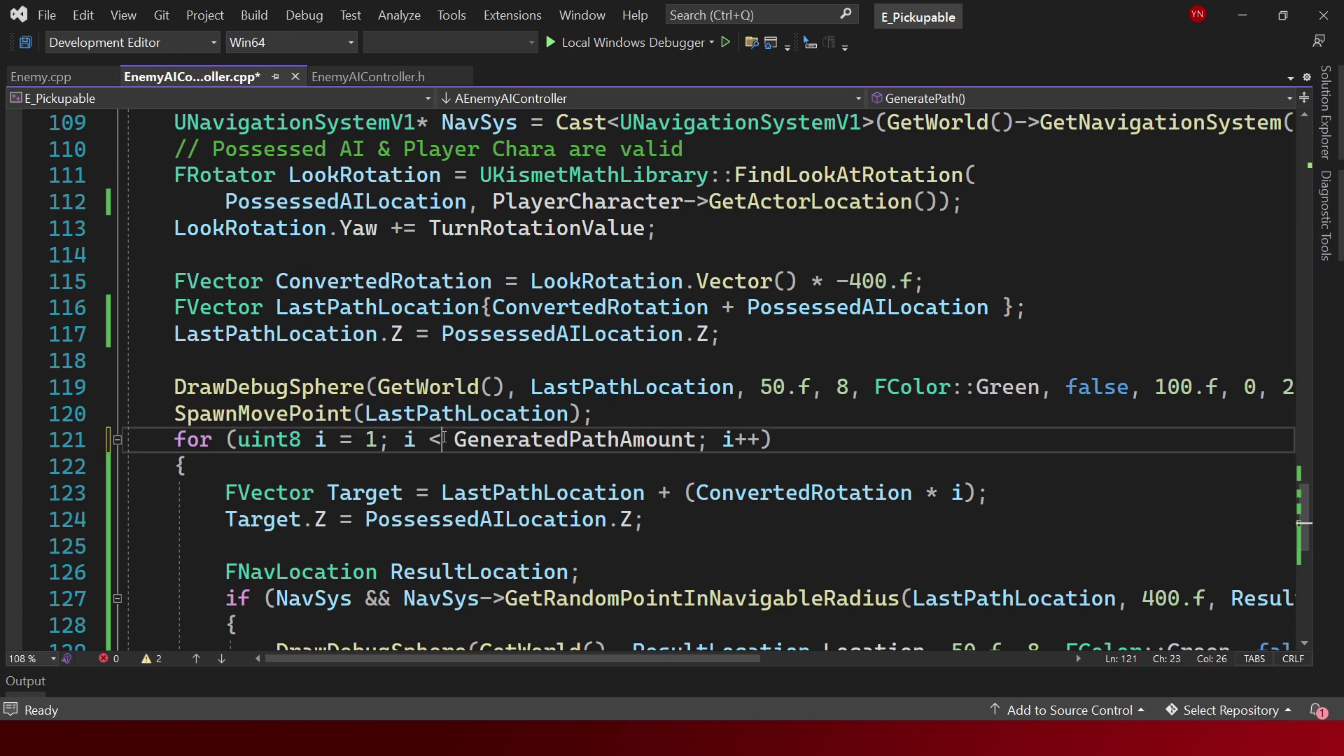
text(=)
key(ctrl+s)
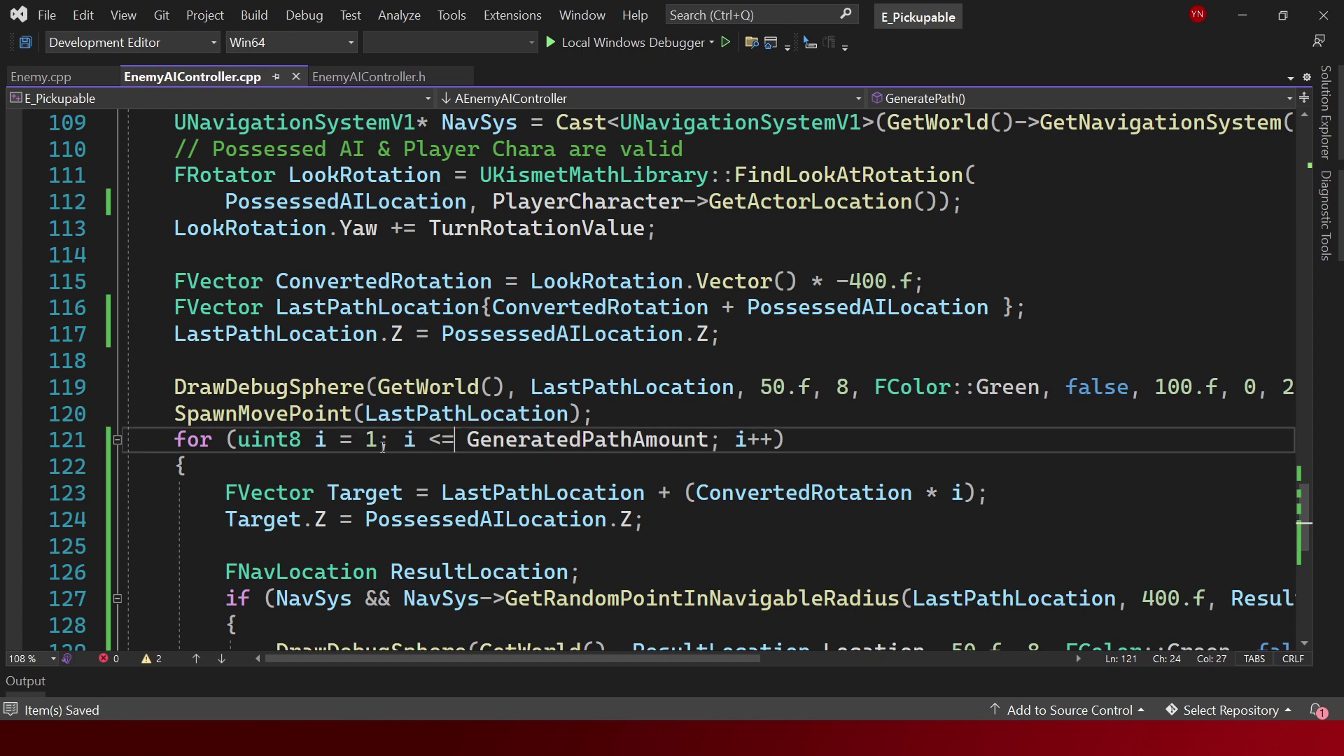
key(Left)
key(Left)
key(Left)
key(shift+Left)
text(0)
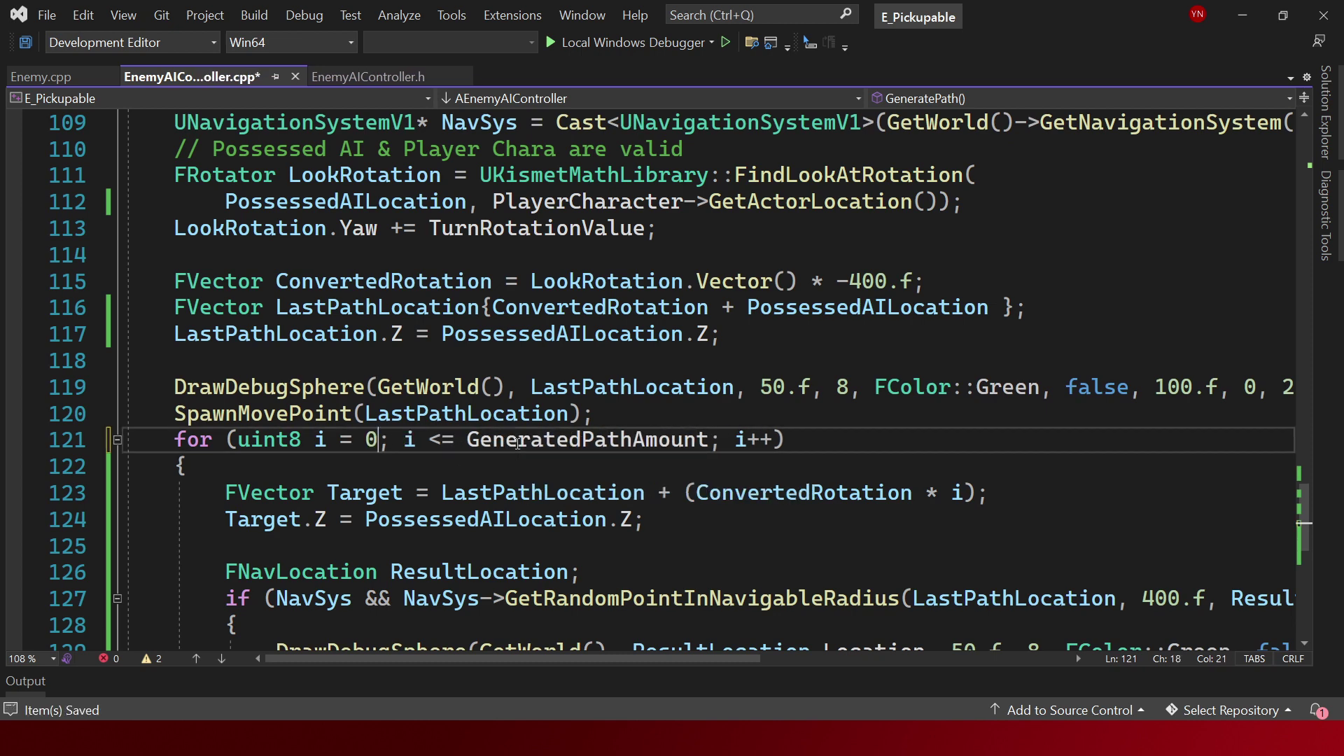
key(Right)
key(Right)
key(Right)
key(BackSpace)
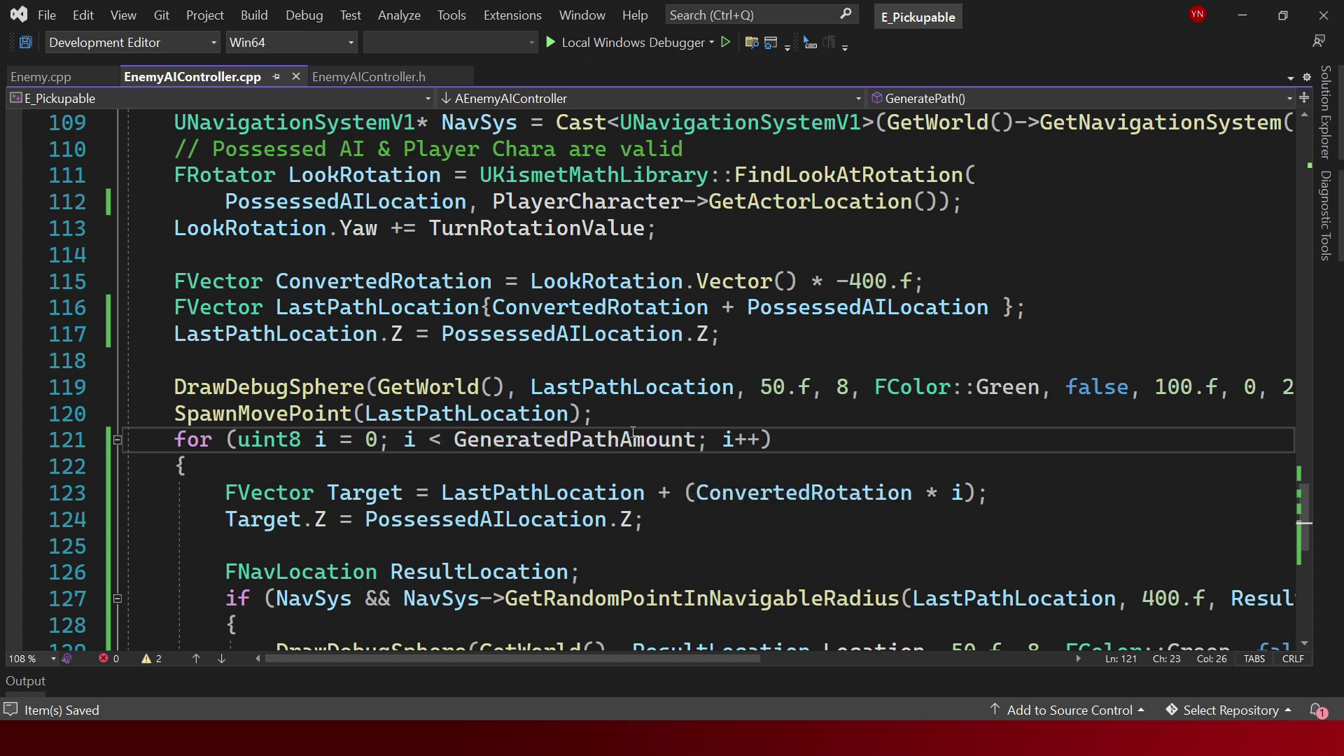
key(ctrl+shift+b)
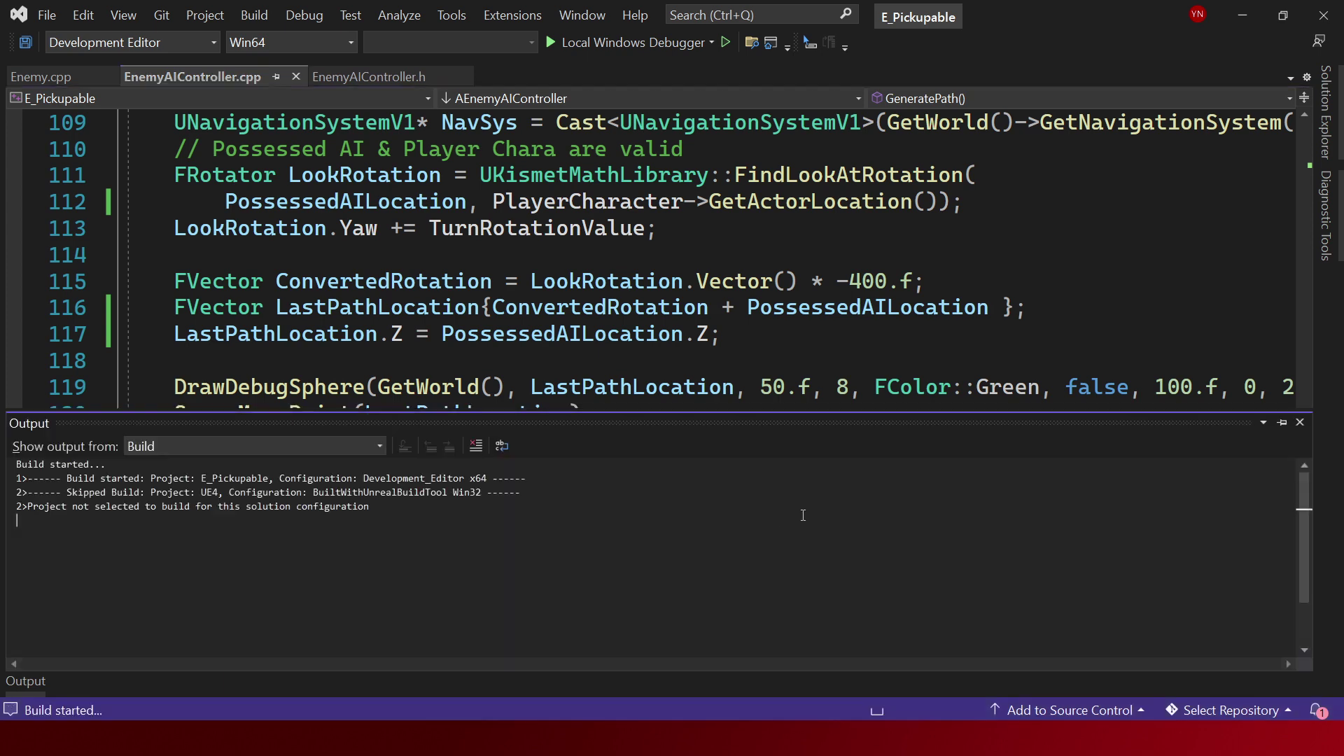
After the build succeeds, add a blank line after SpawnMovePoint(LastPathLocation); and switch to Unreal.
scroll(866, 289, down, 2)
scroll(866, 289, down, 1)
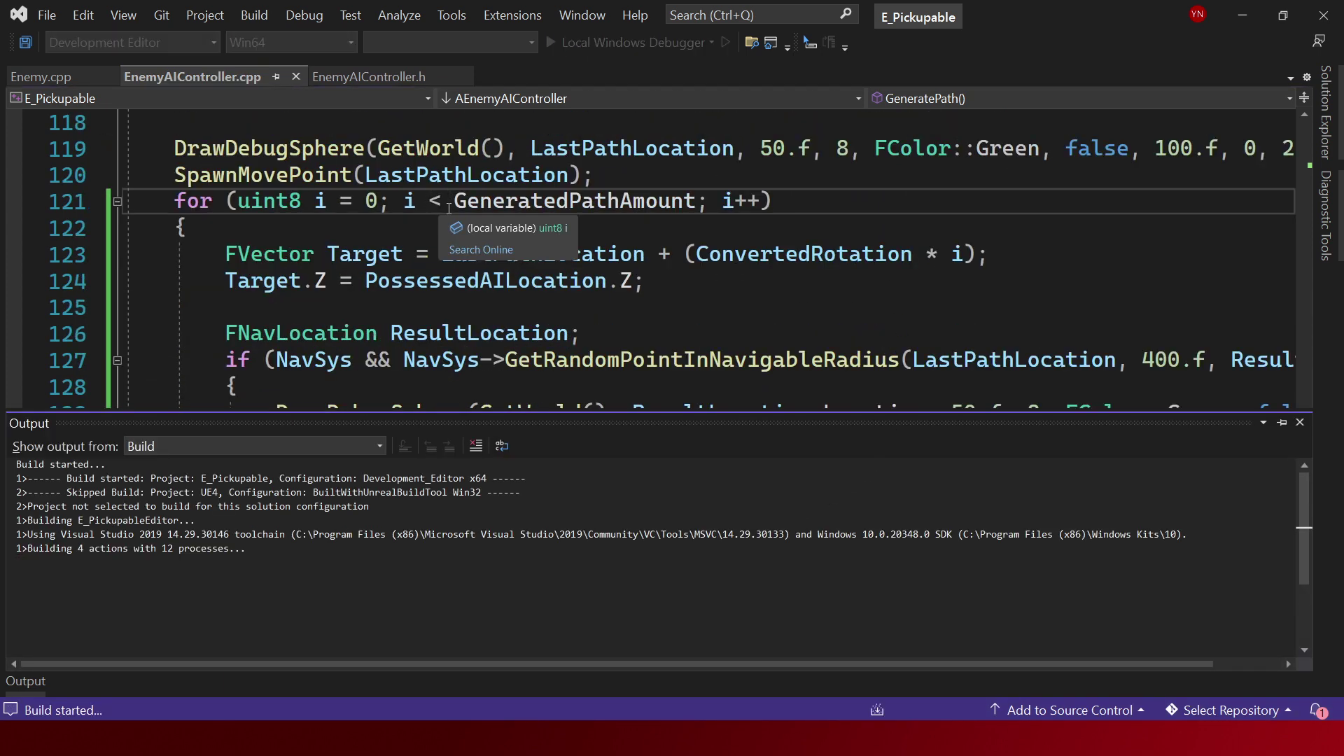
scroll(788, 308, up, 1)
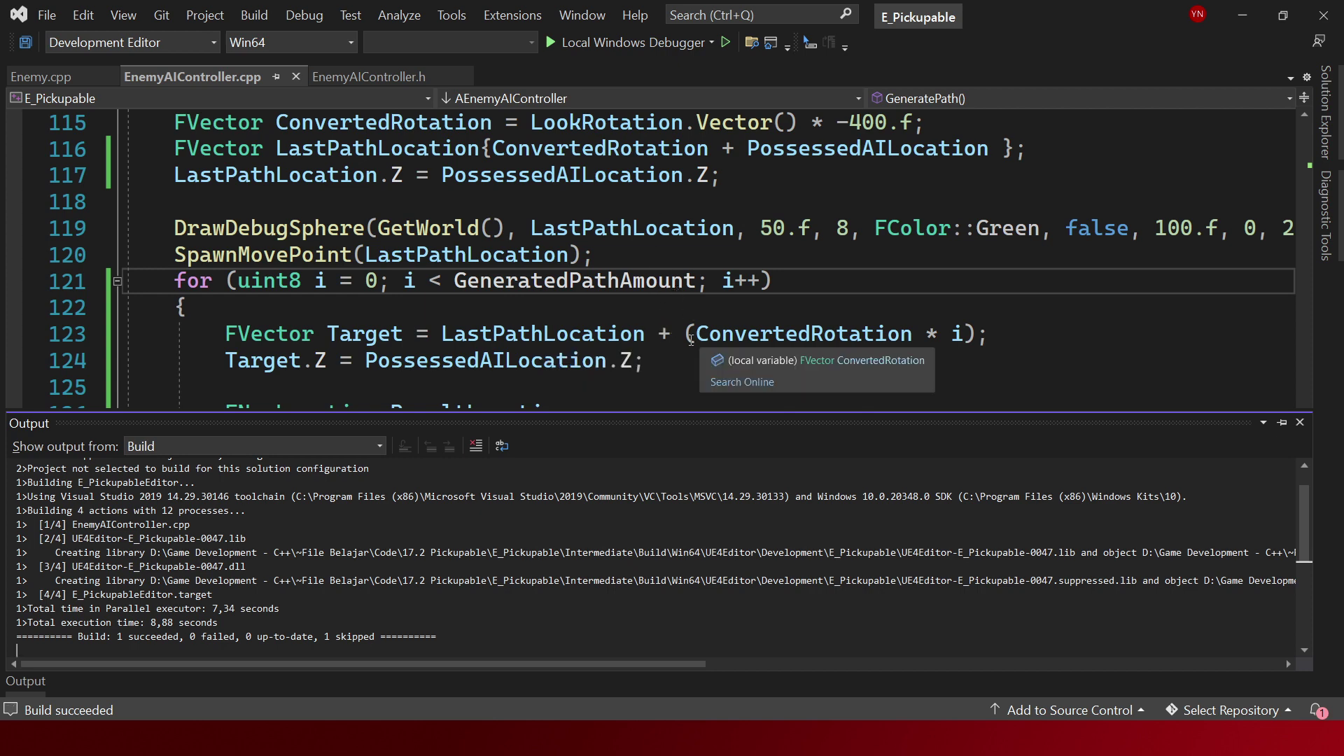
drag(688, 335, 913, 335)
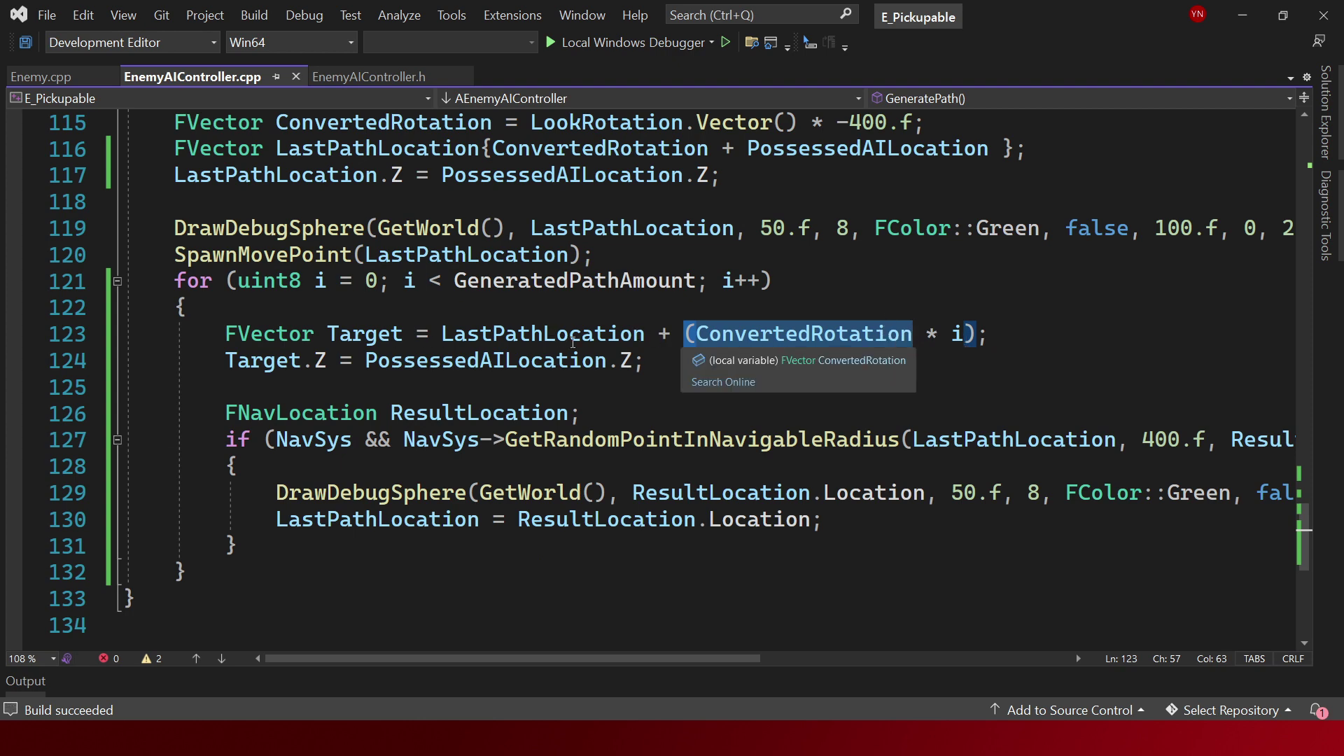
scroll(554, 298, up, 2)
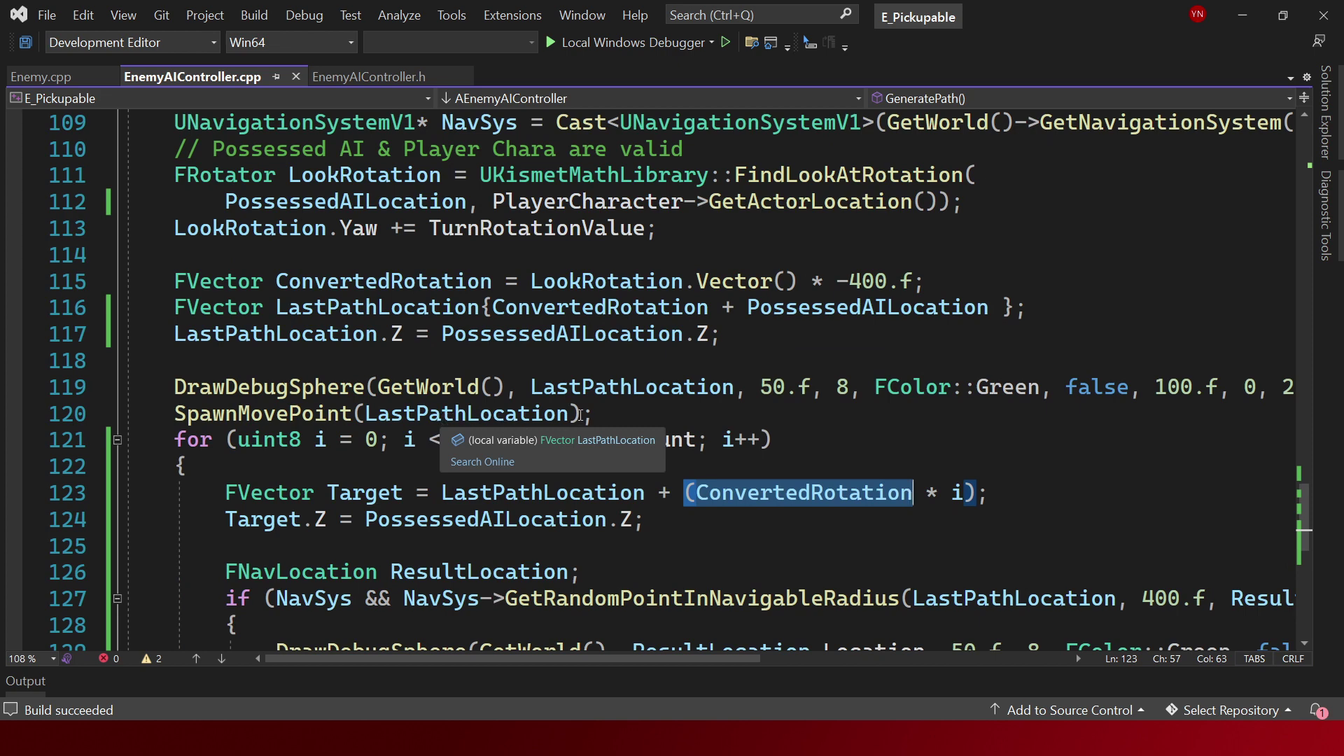
click(630, 414)
key(Return)
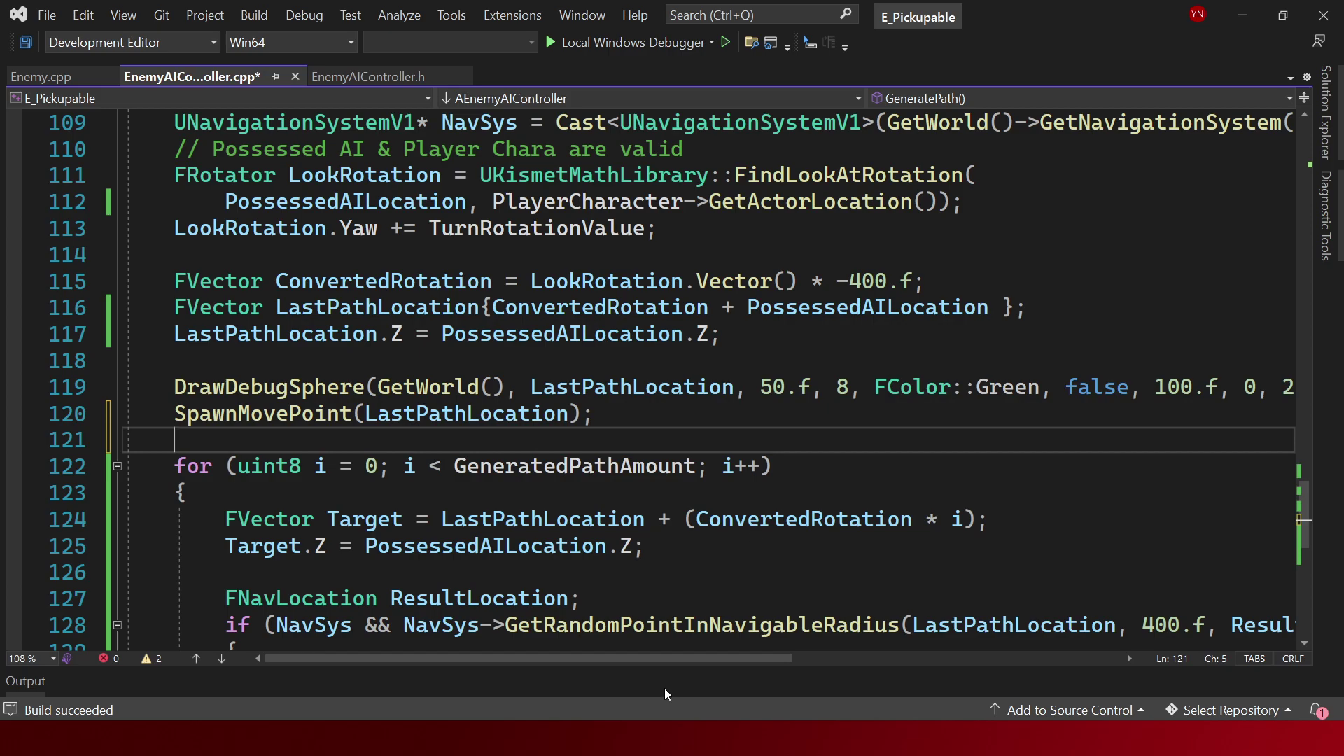
key(alt+Tab)
Play the level, walking back and forth with W and S to view the green move-point spheres, then stop.
key(alt+p)
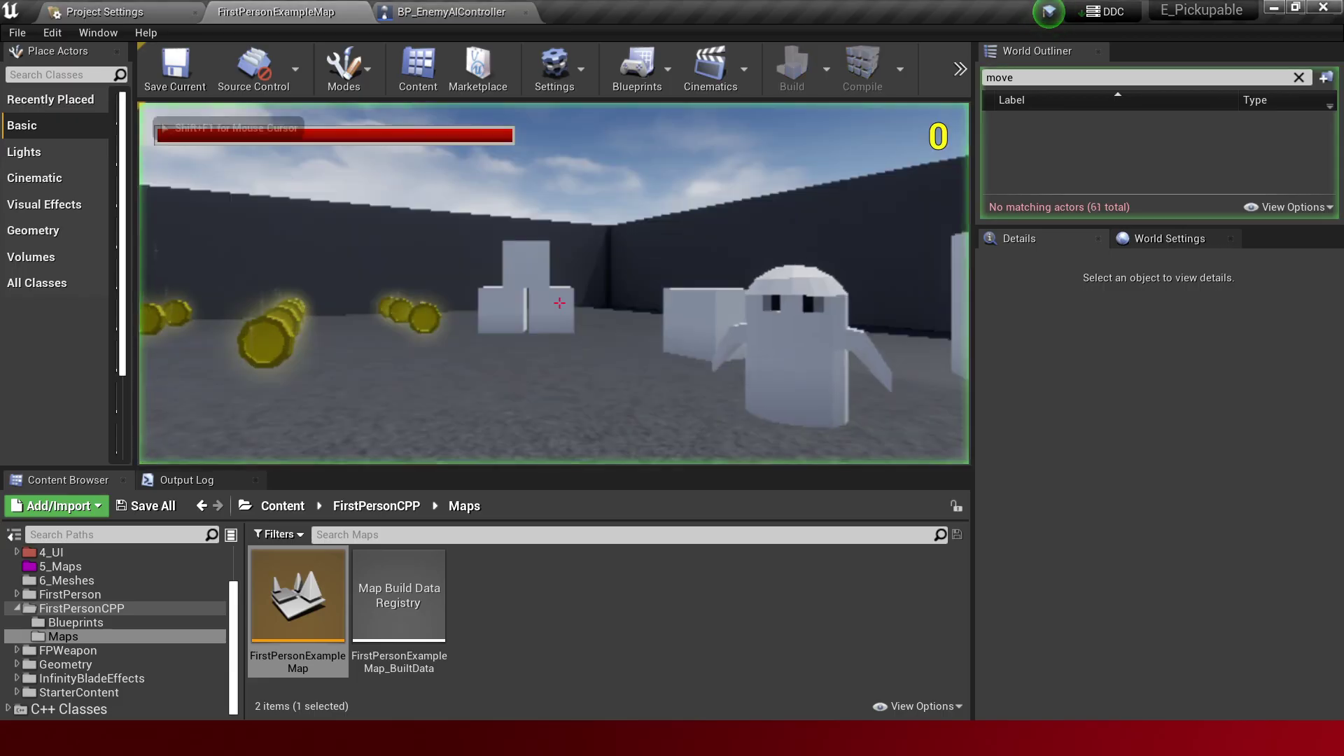
key(s)
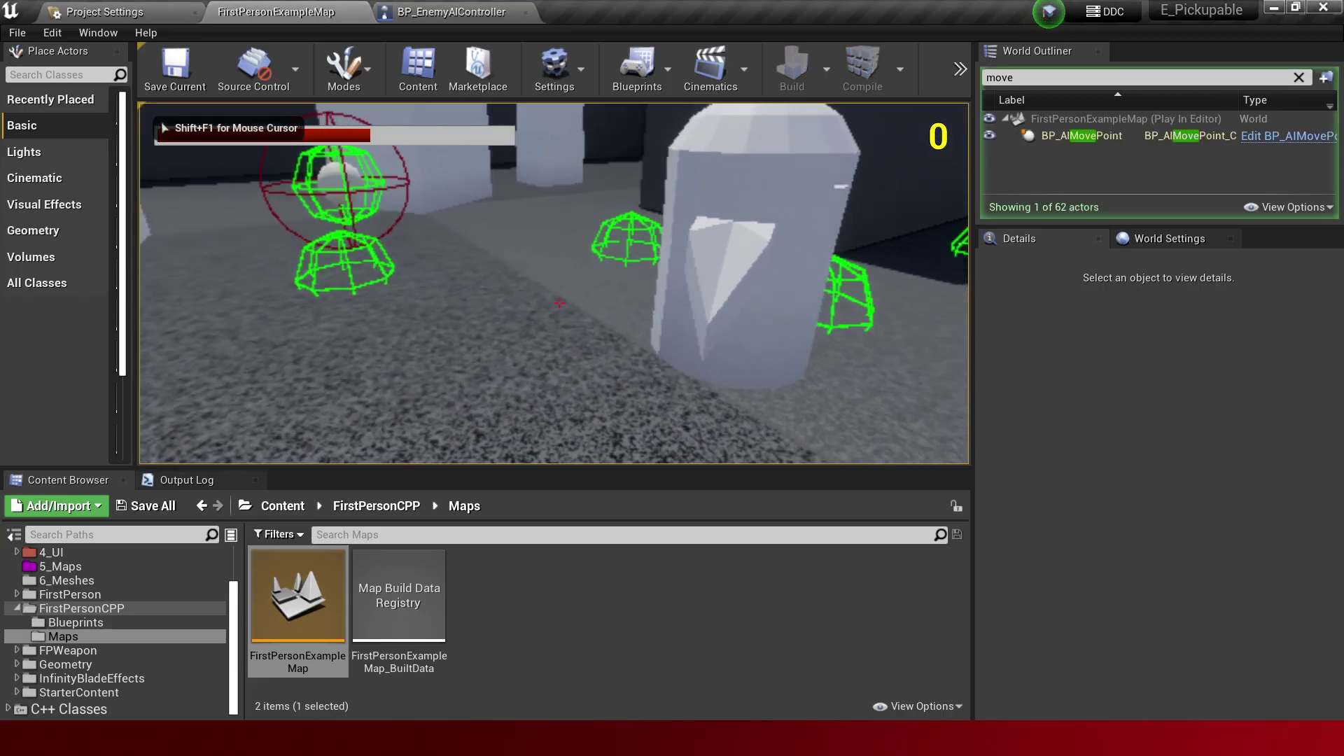
key(w)
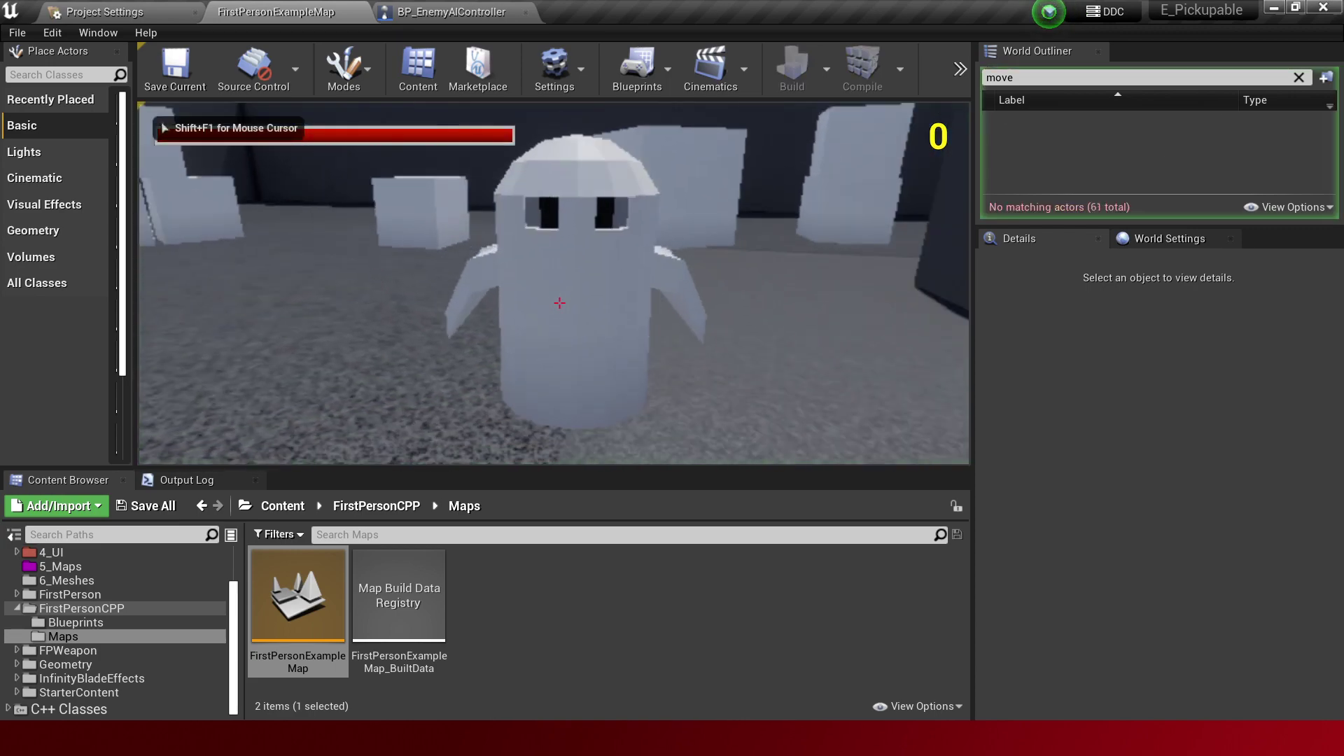
key(s)
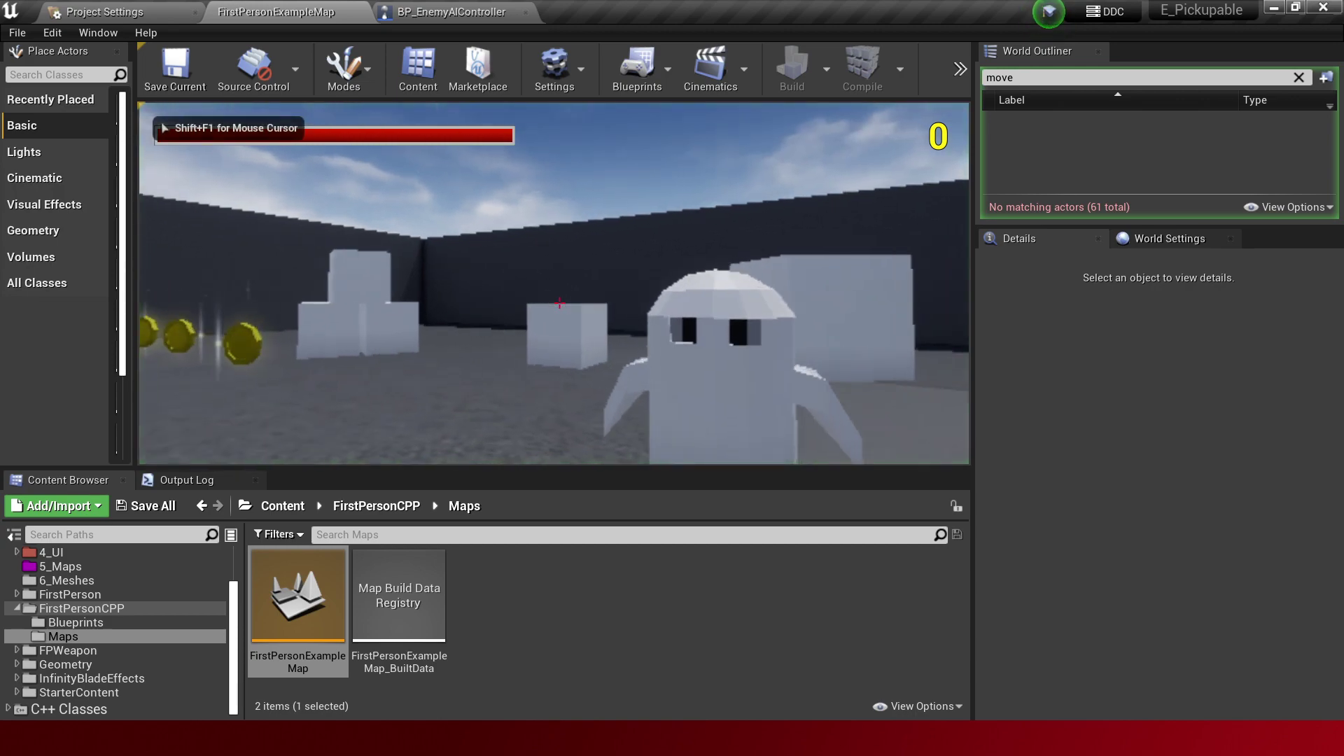
key(Escape)
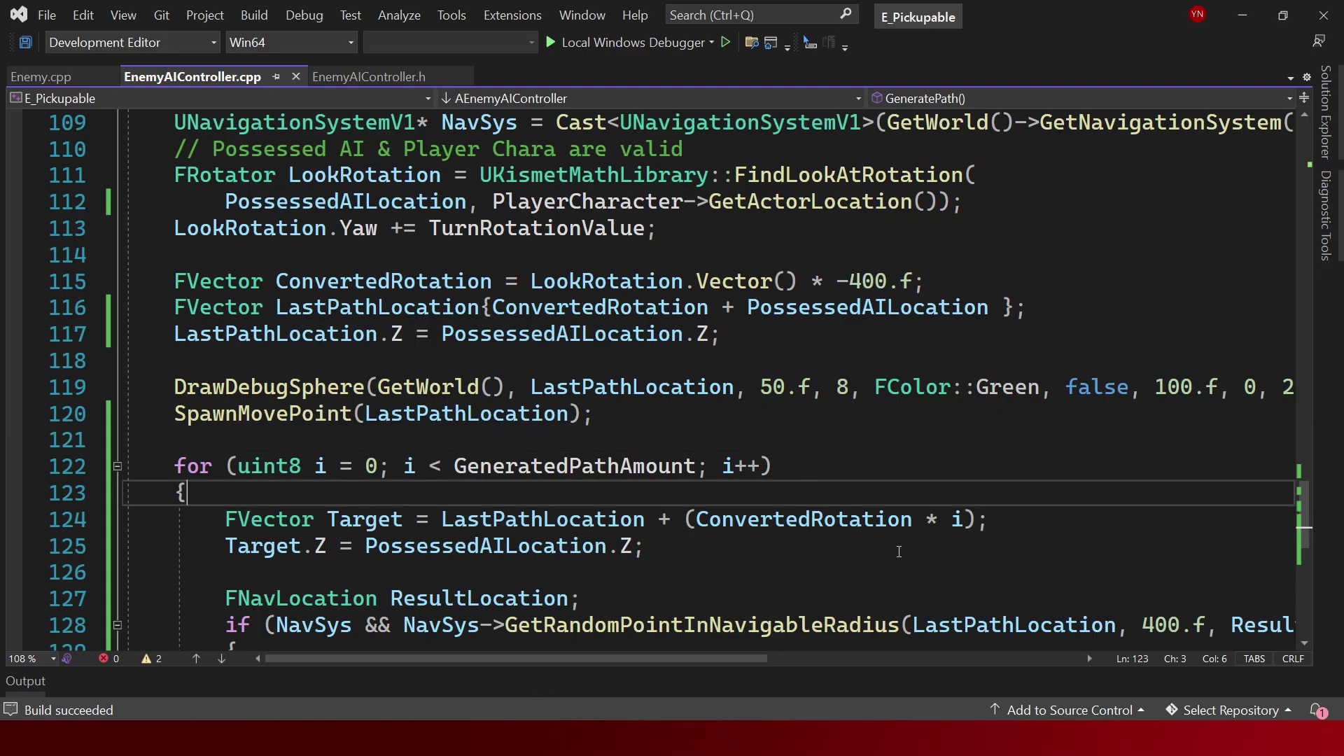
Run two play sessions after the compile, walking toward the green move-point domes each time.
click(922, 521)
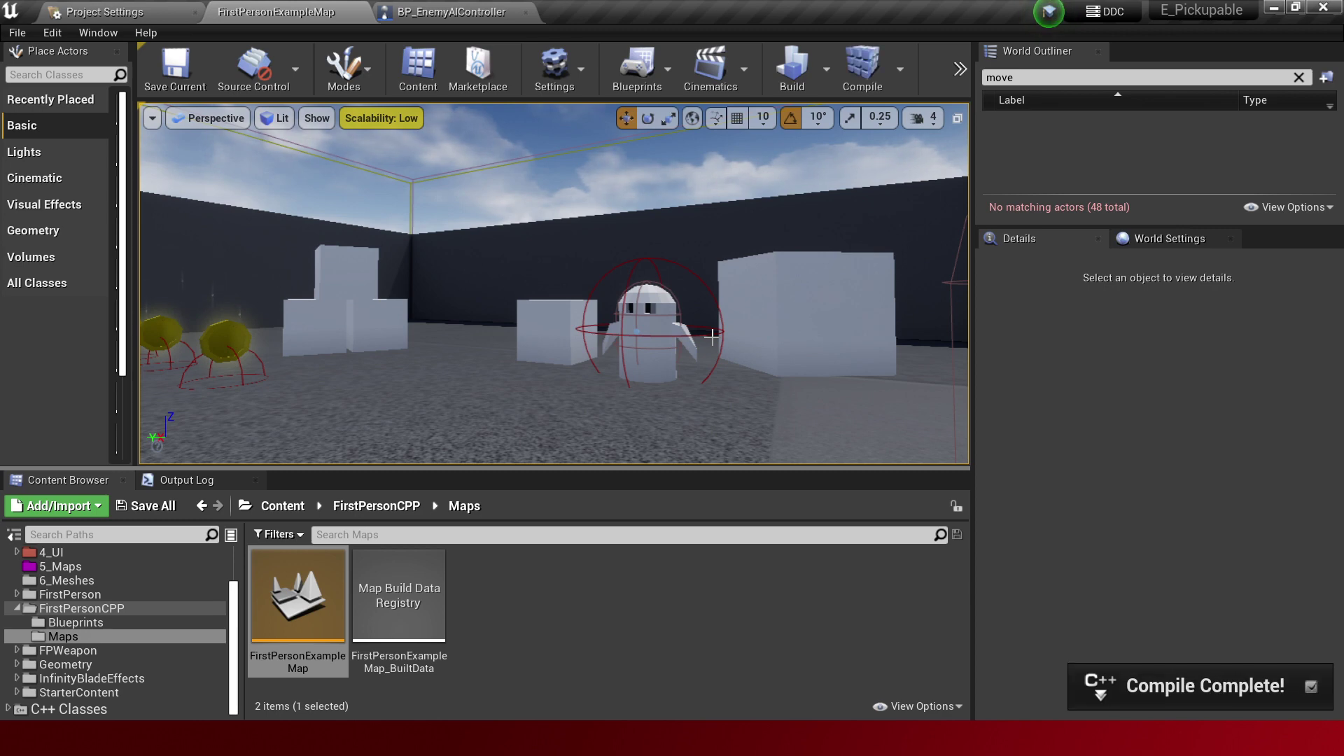
key(alt+p)
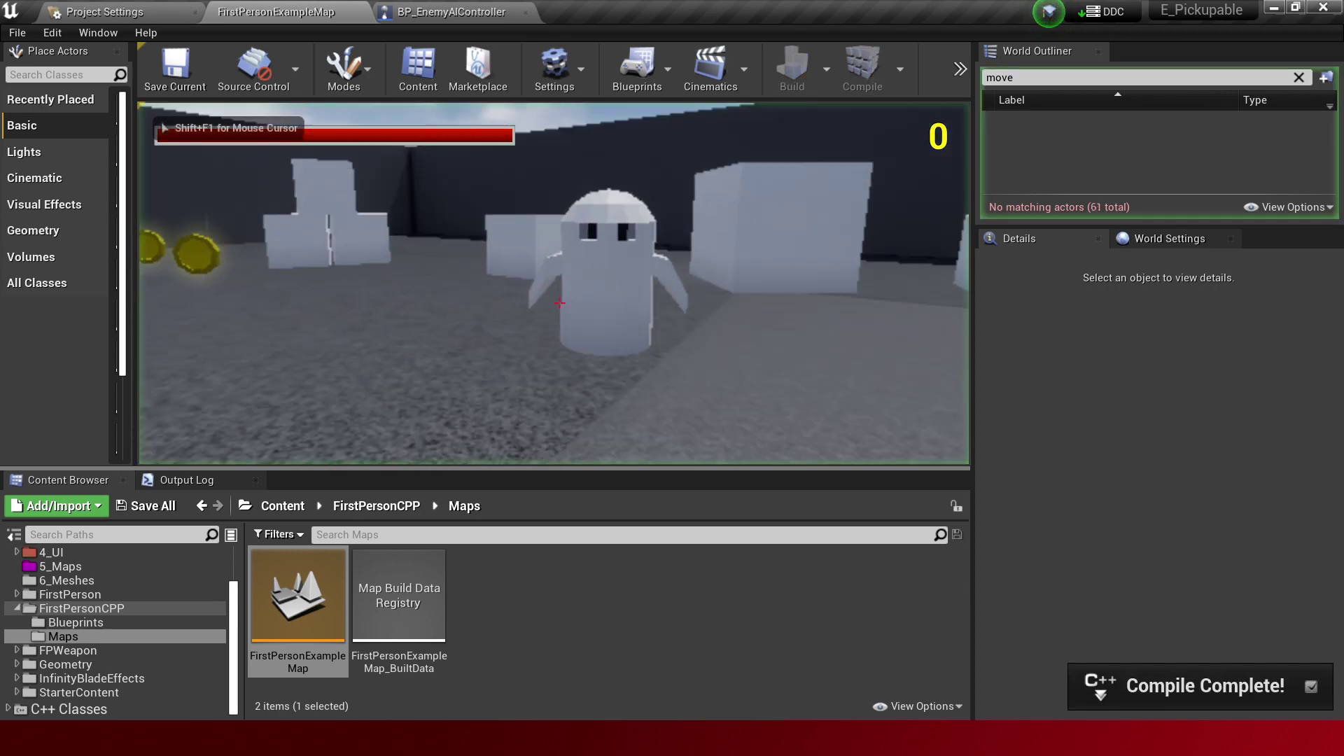
key(w)
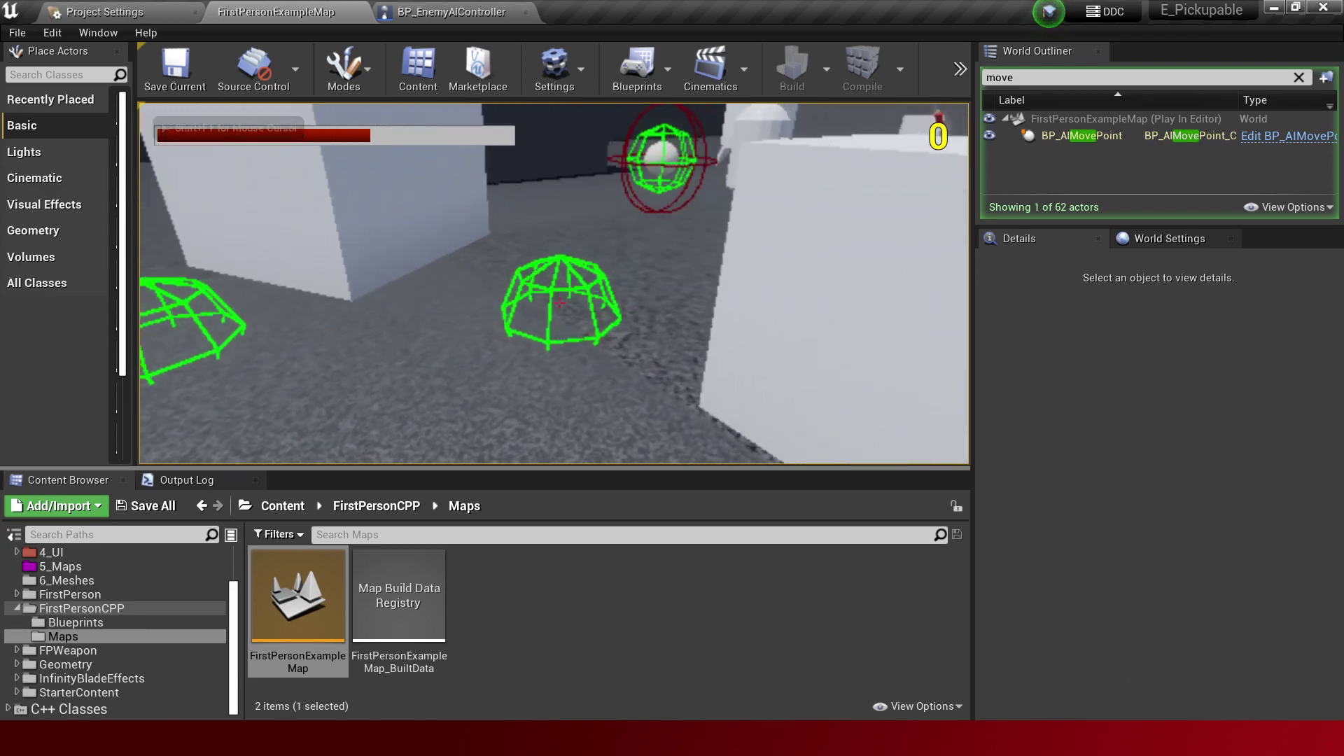
key(Escape)
key(alt+p)
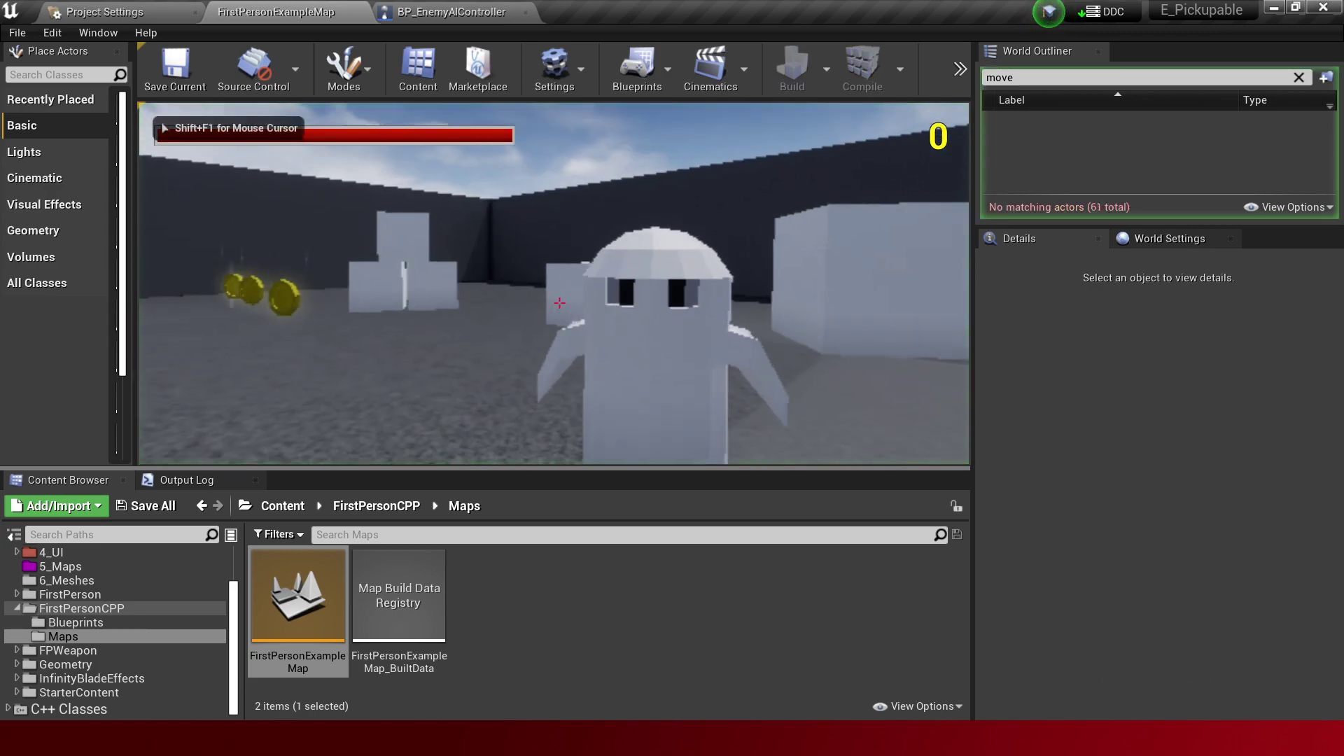
key(w)
key(w)
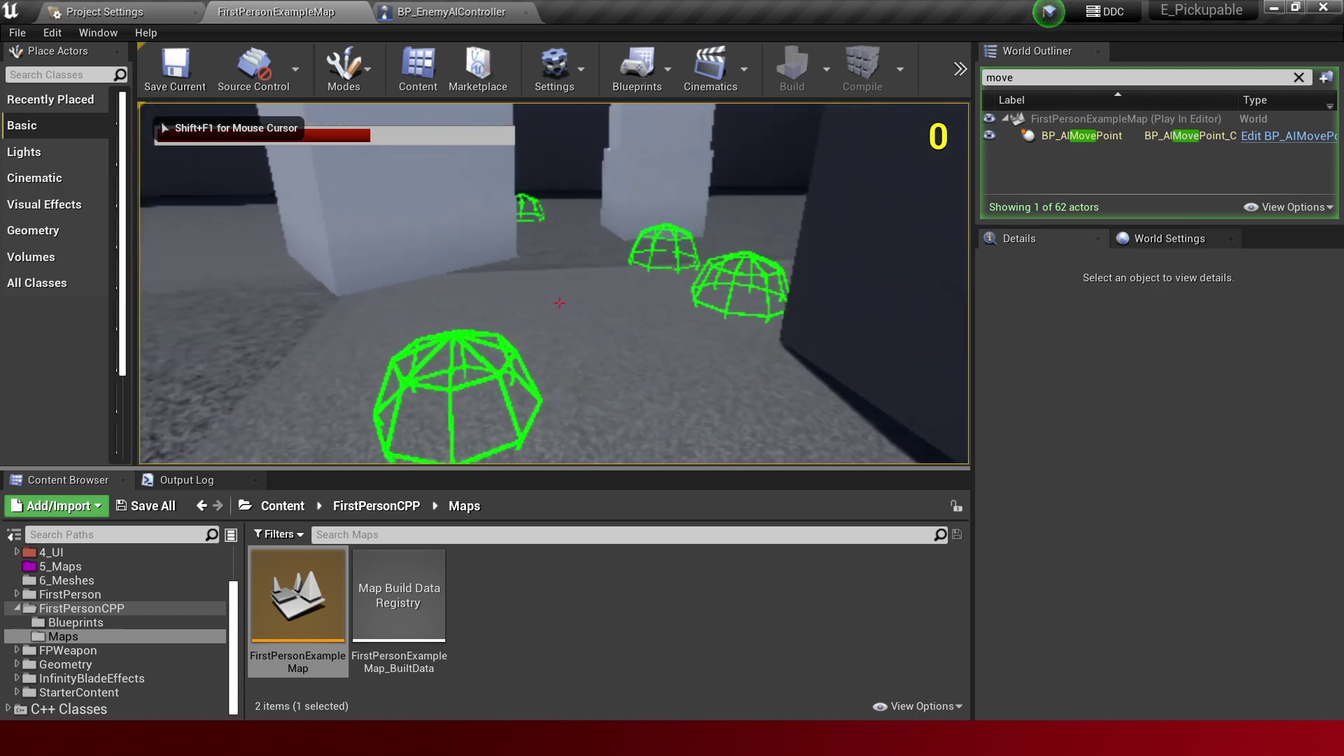
key(Escape)
Replay the level four more times to watch the move points, then stop and return to Visual Studio.
key(alt+p)
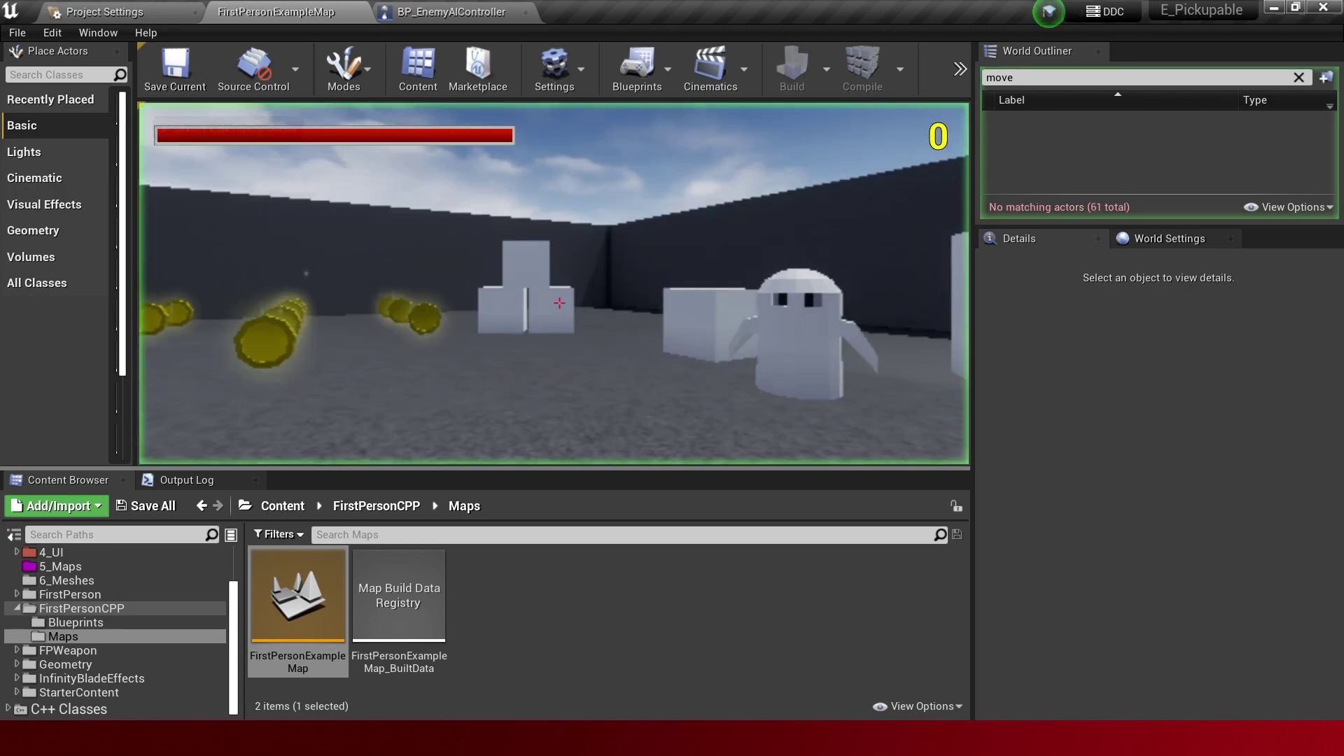
key(w)
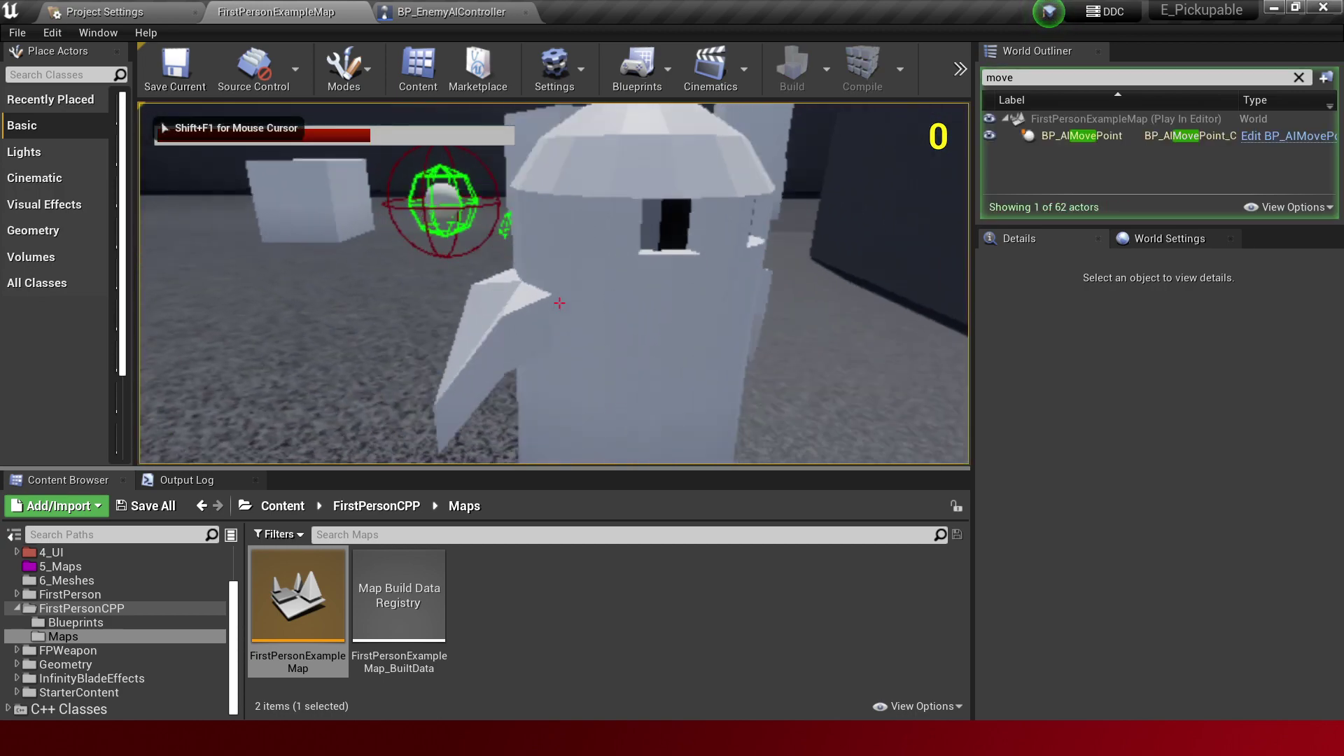
key(w)
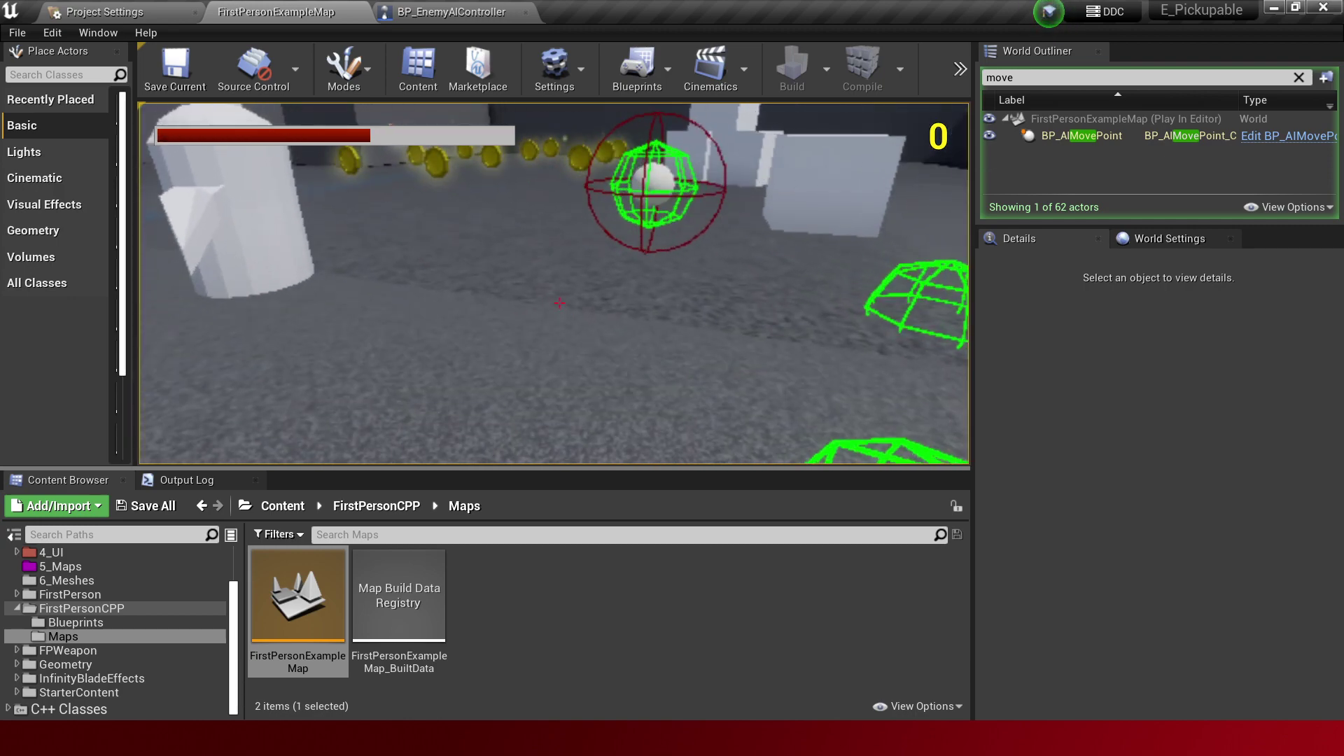
key(Escape)
key(alt+p)
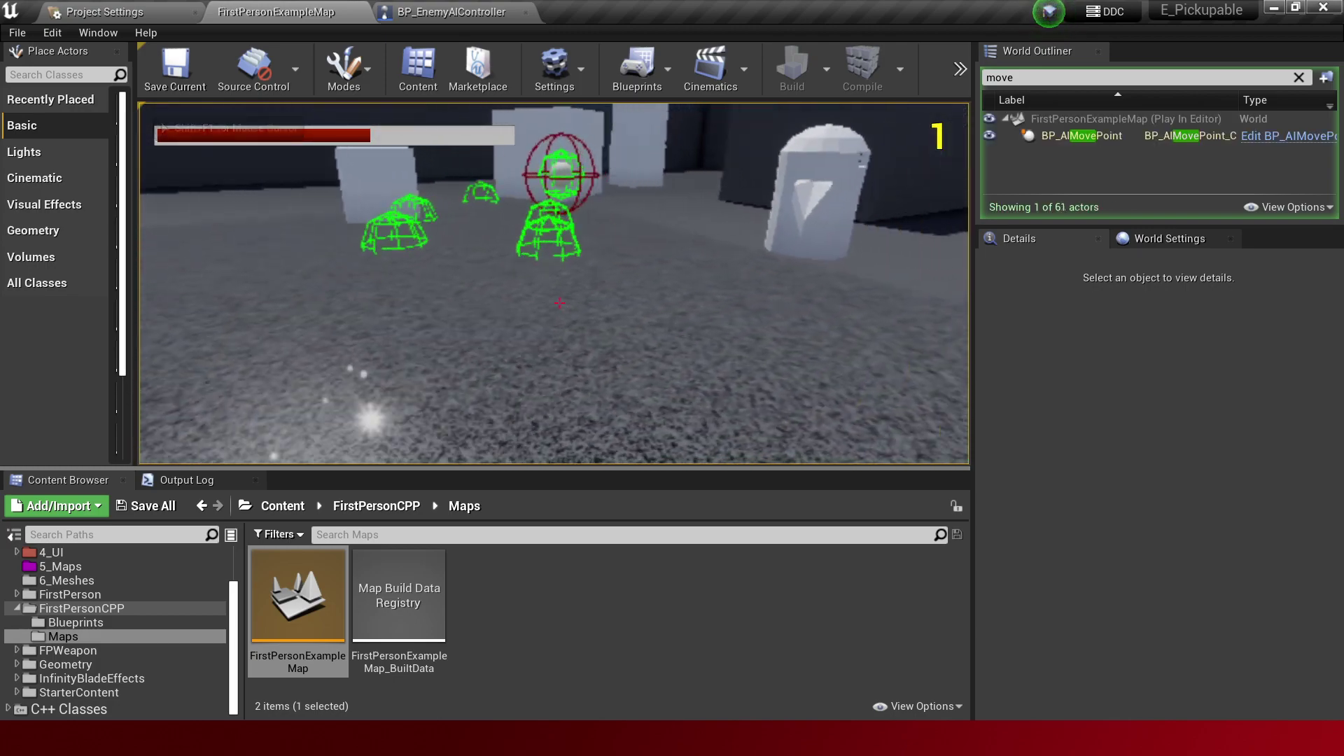
key(Escape)
key(alt+p)
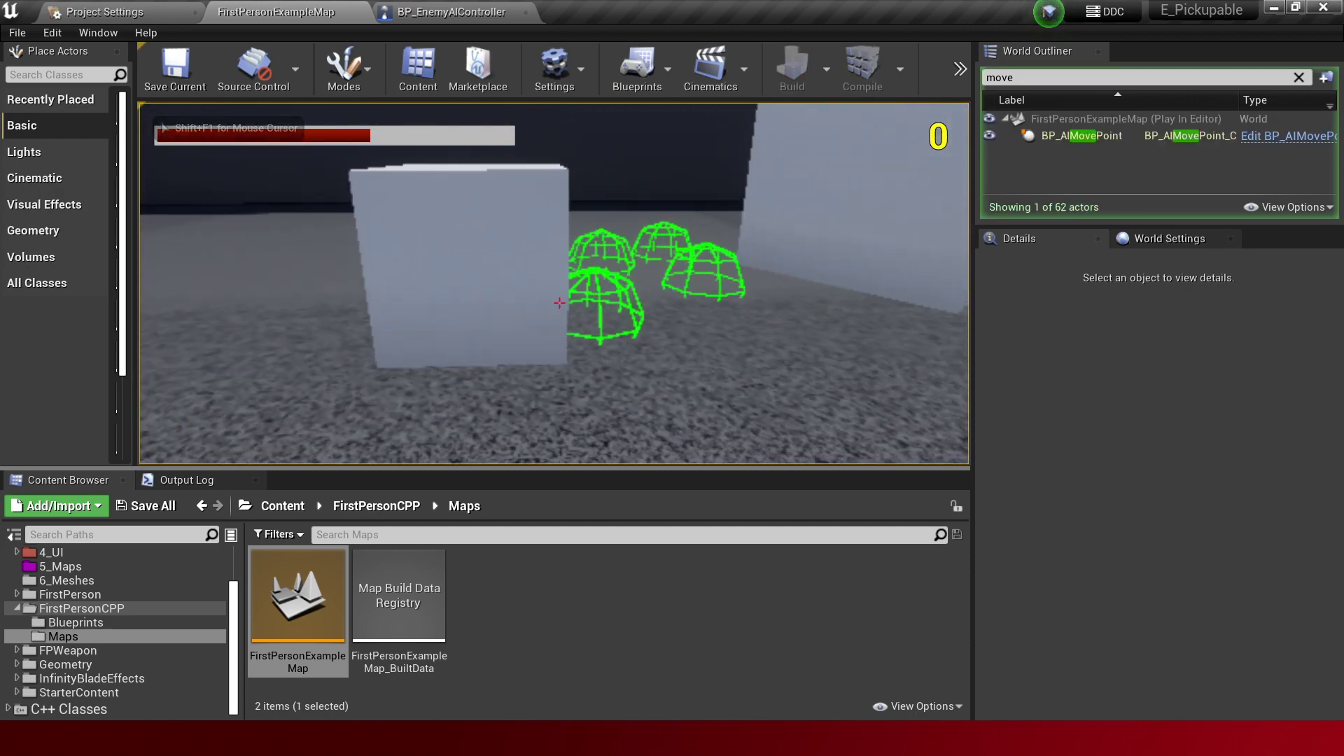
key(Escape)
key(alt+p)
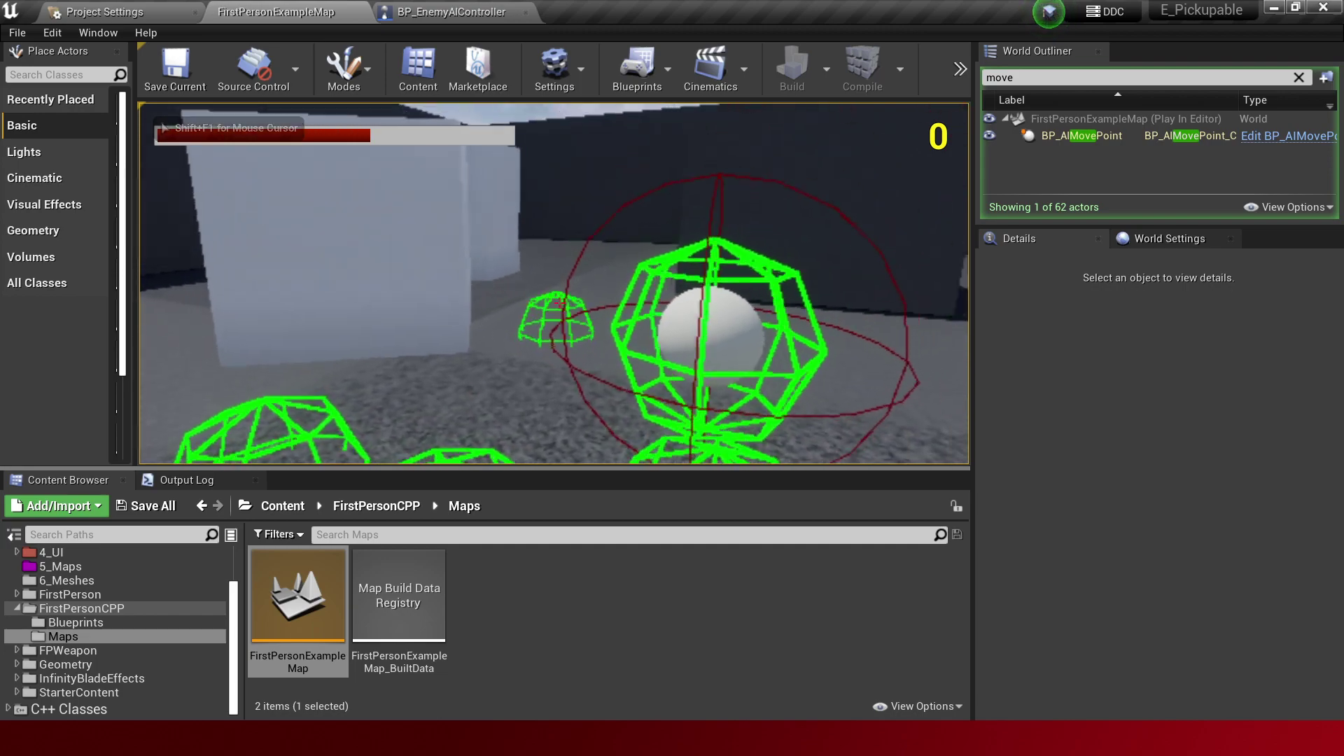
key(shift+F1)
key(Escape)
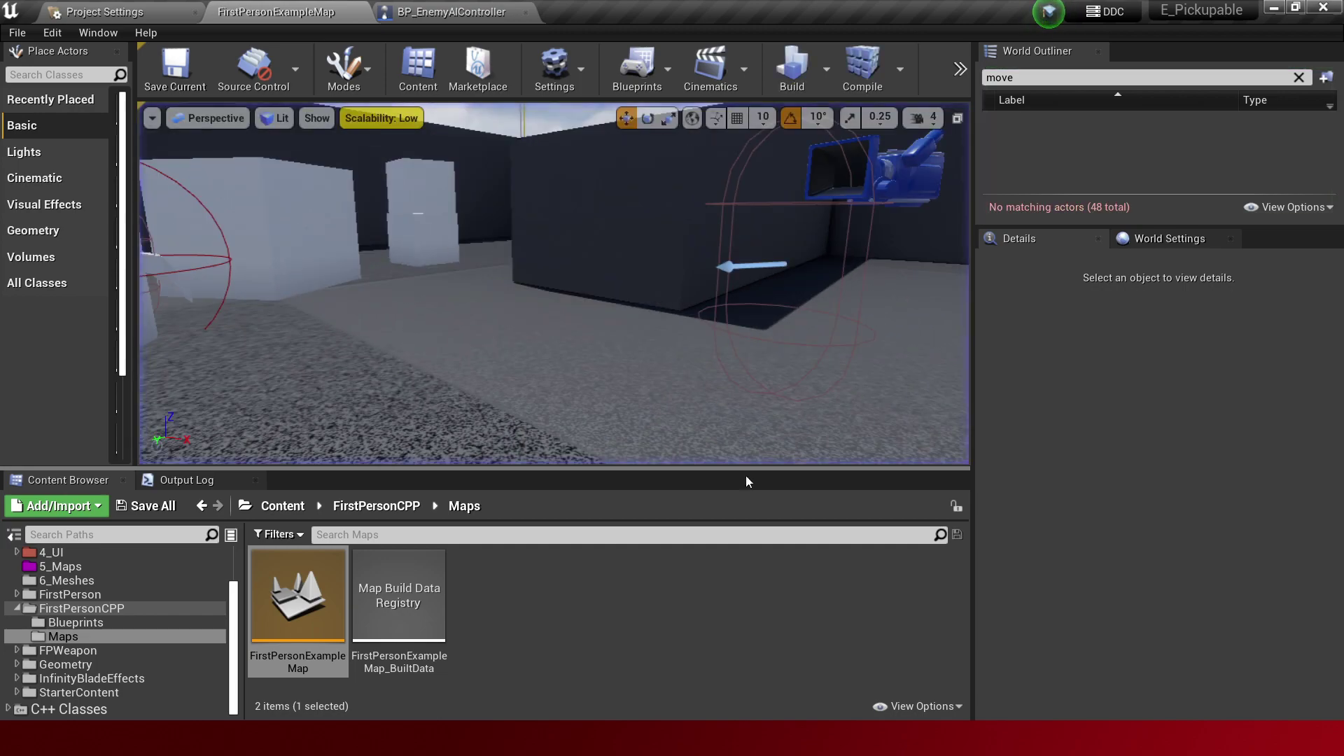
key(alt+Tab)
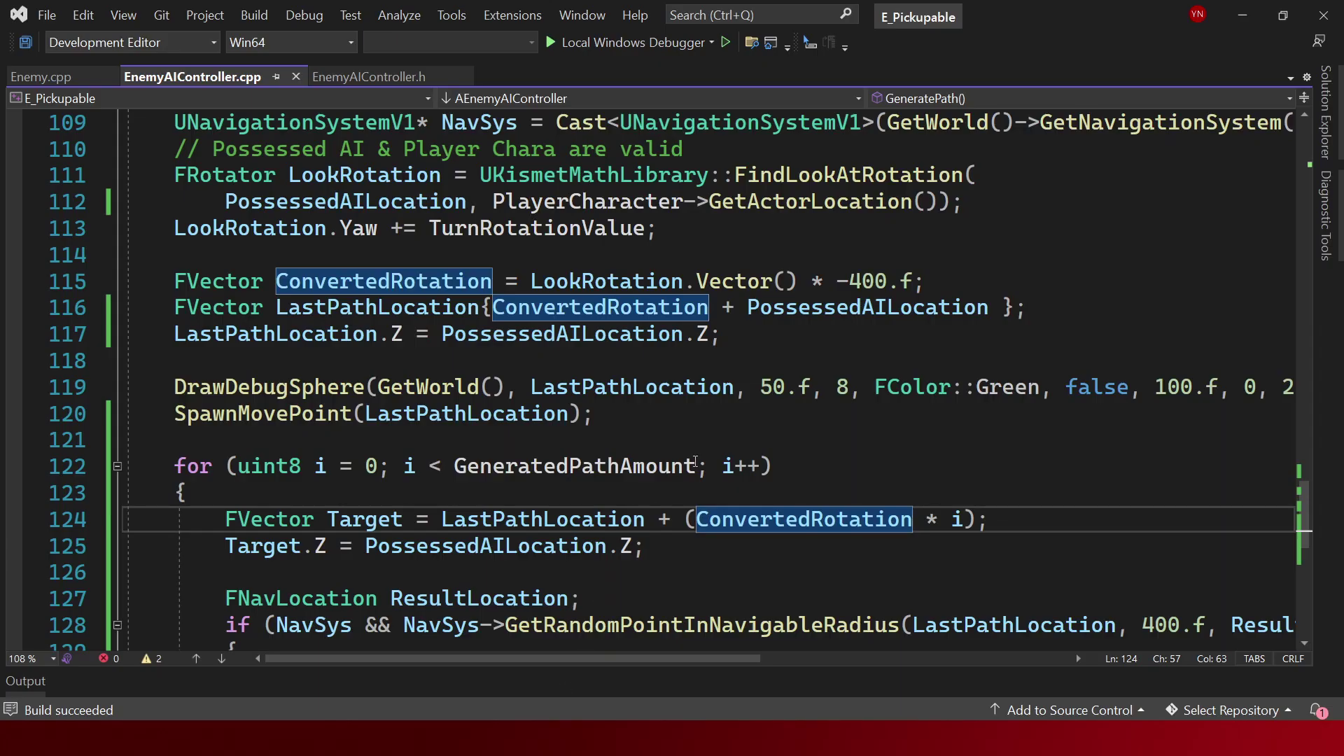
Change line 122 to i = 1; i <= GeneratedPathAmount, rebuild, then select the ConvertedRotation term.
scroll(745, 464, down, 1)
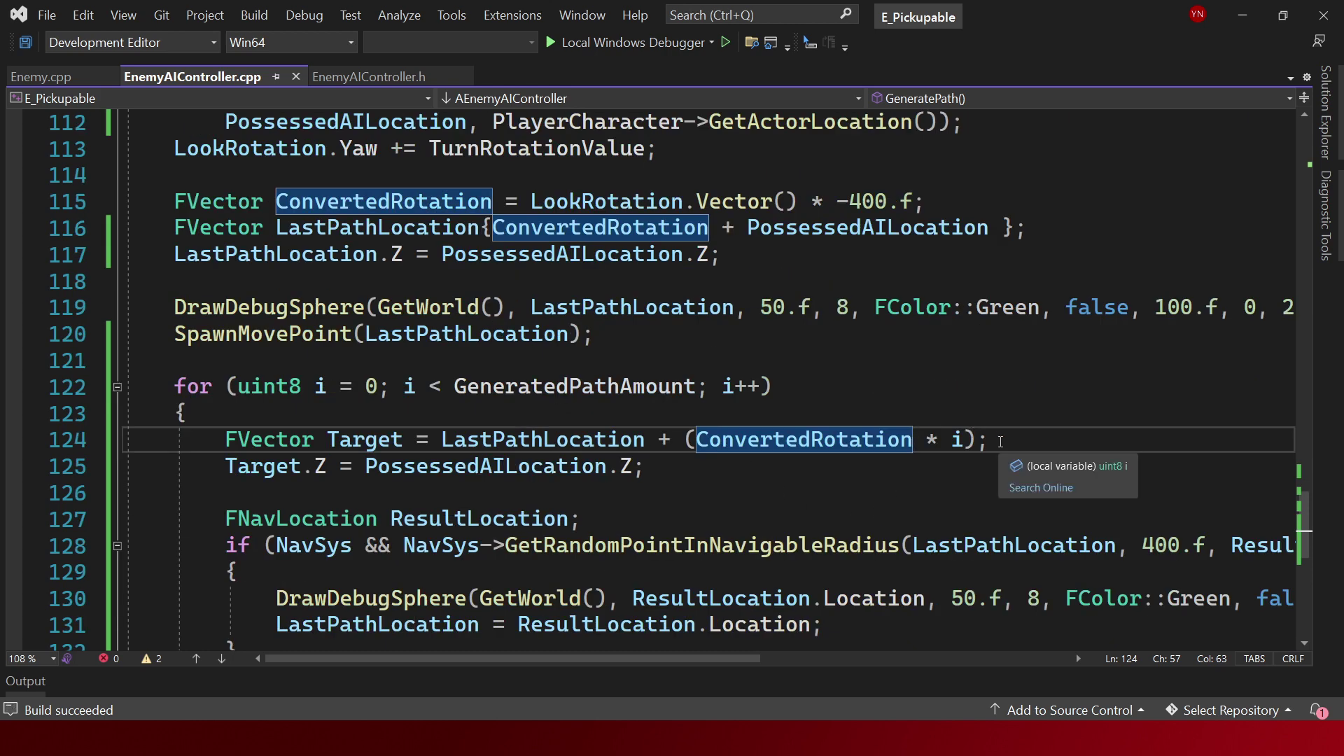
click(458, 471)
double_click(371, 386)
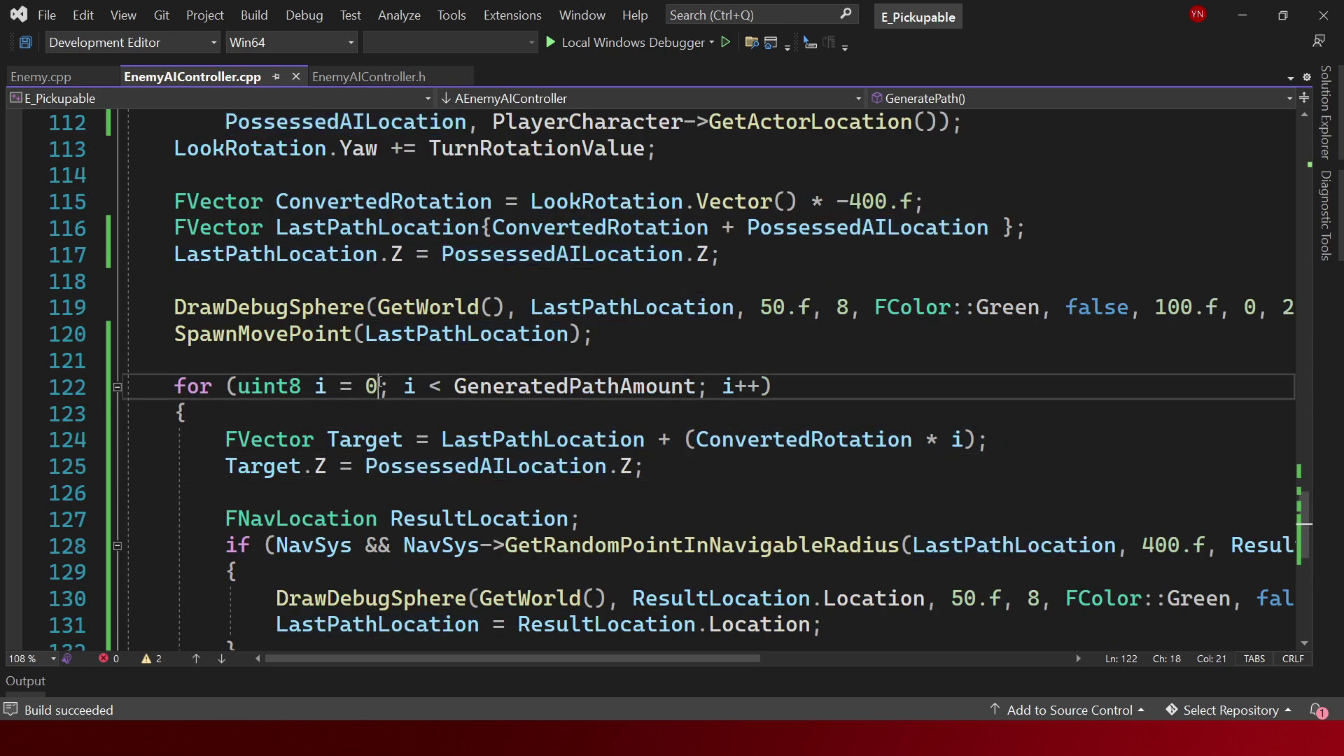
text(1)
click(441, 386)
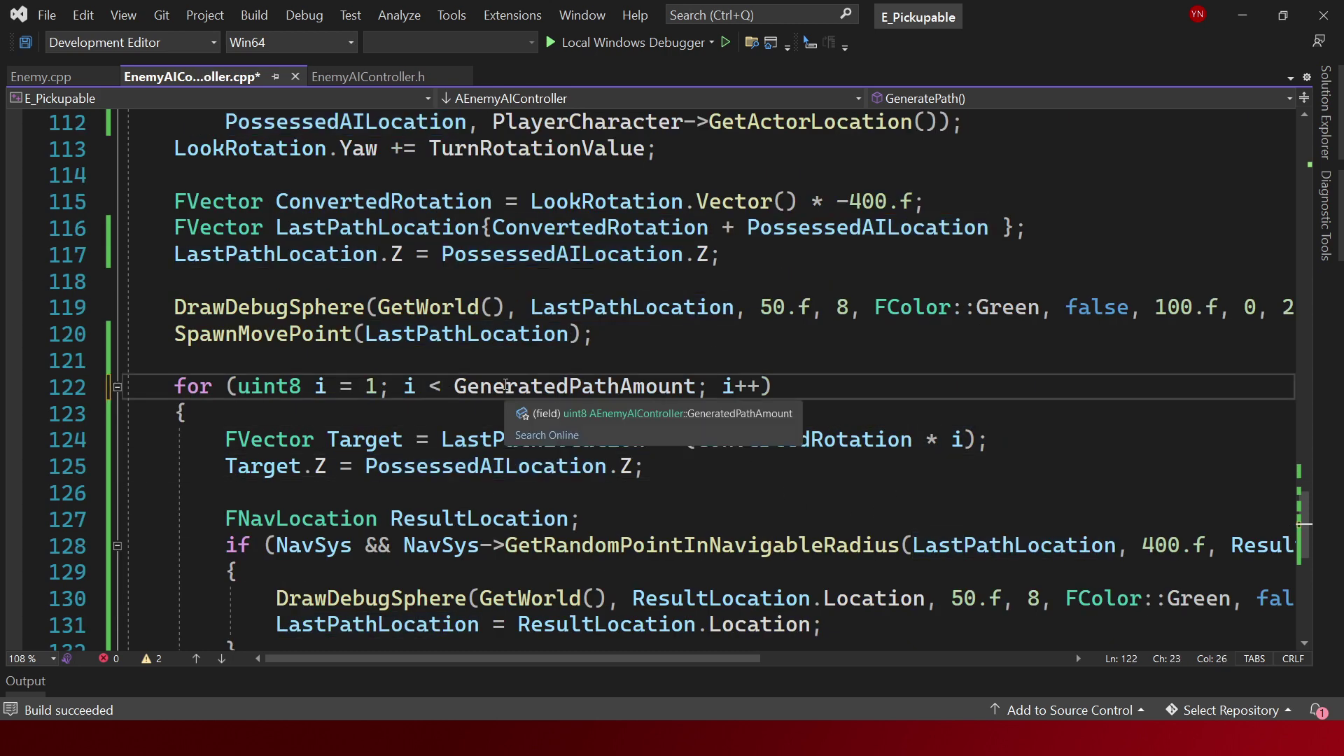
text(=)
key(ctrl+shift+b)
scroll(604, 347, down, 2)
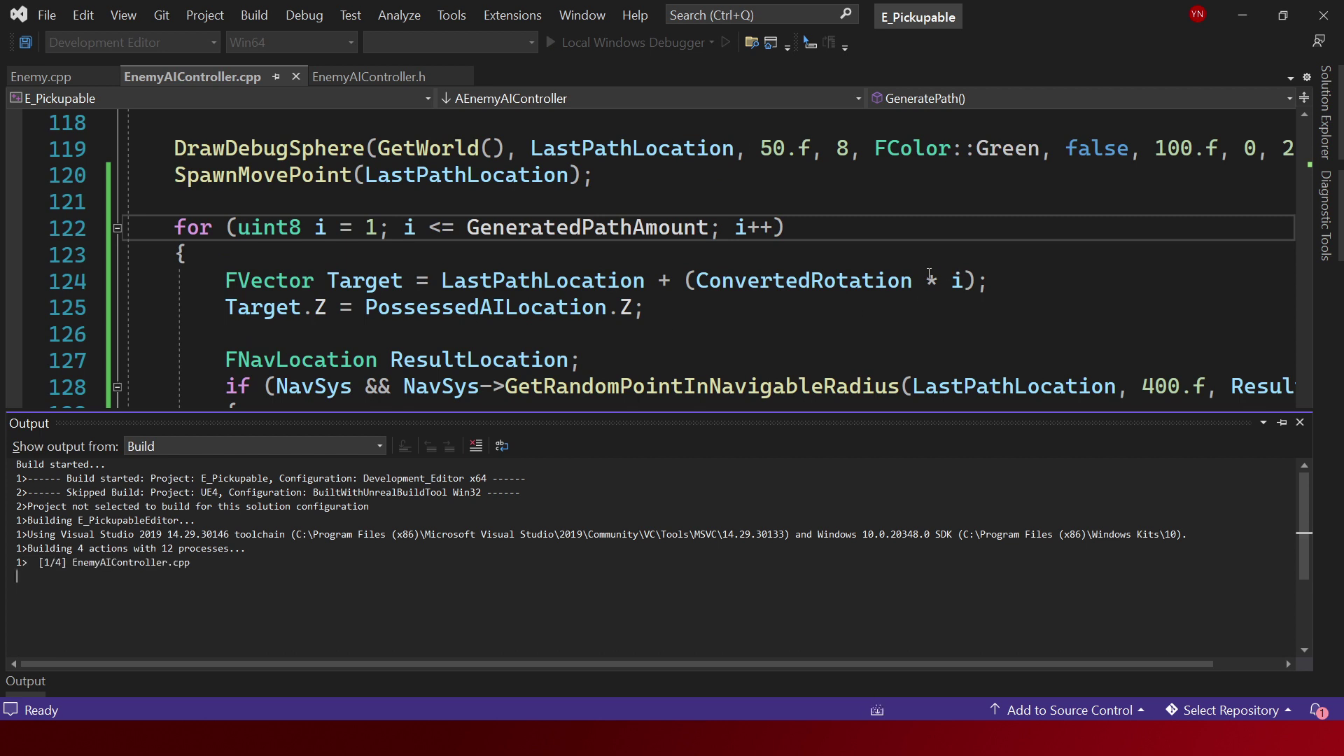
mouse_move(932, 282)
drag(685, 281, 879, 283)
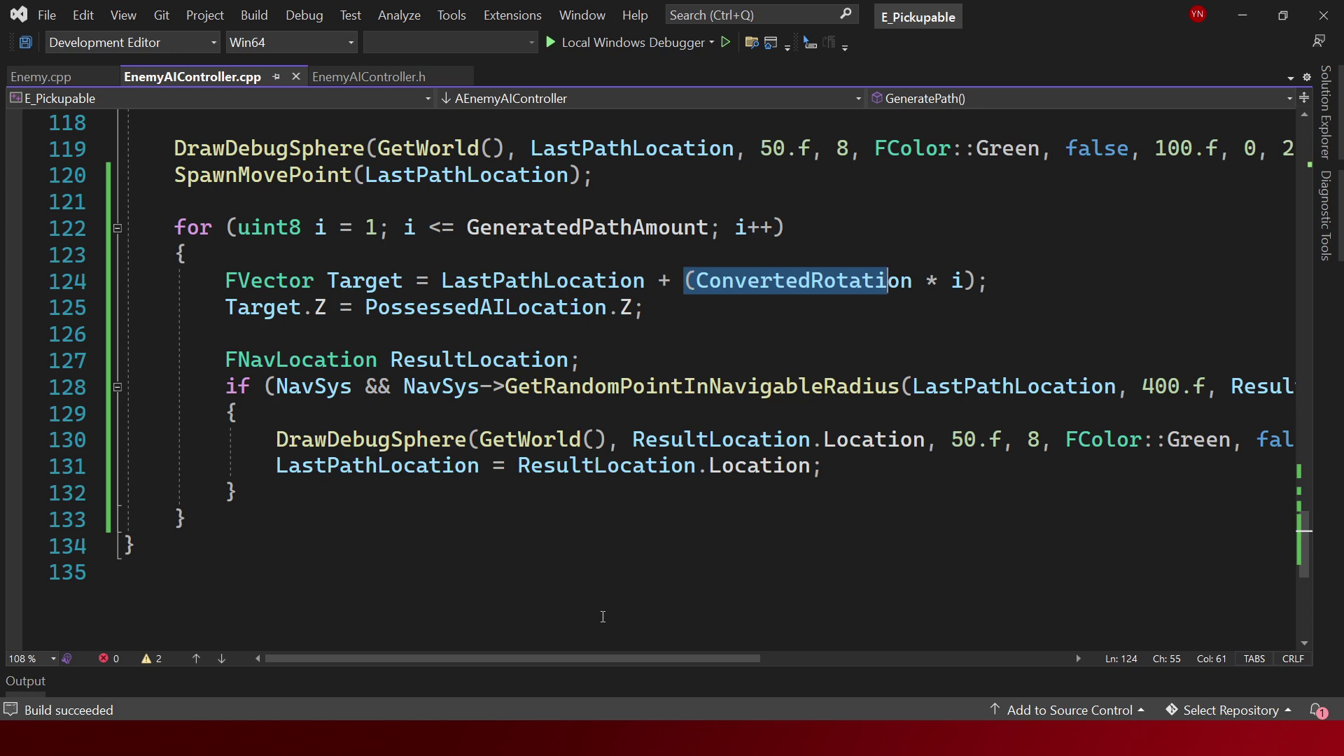
Run four Play In Editor sessions, walking toward the green path spheres, then return to Visual Studio.
key(alt+Tab)
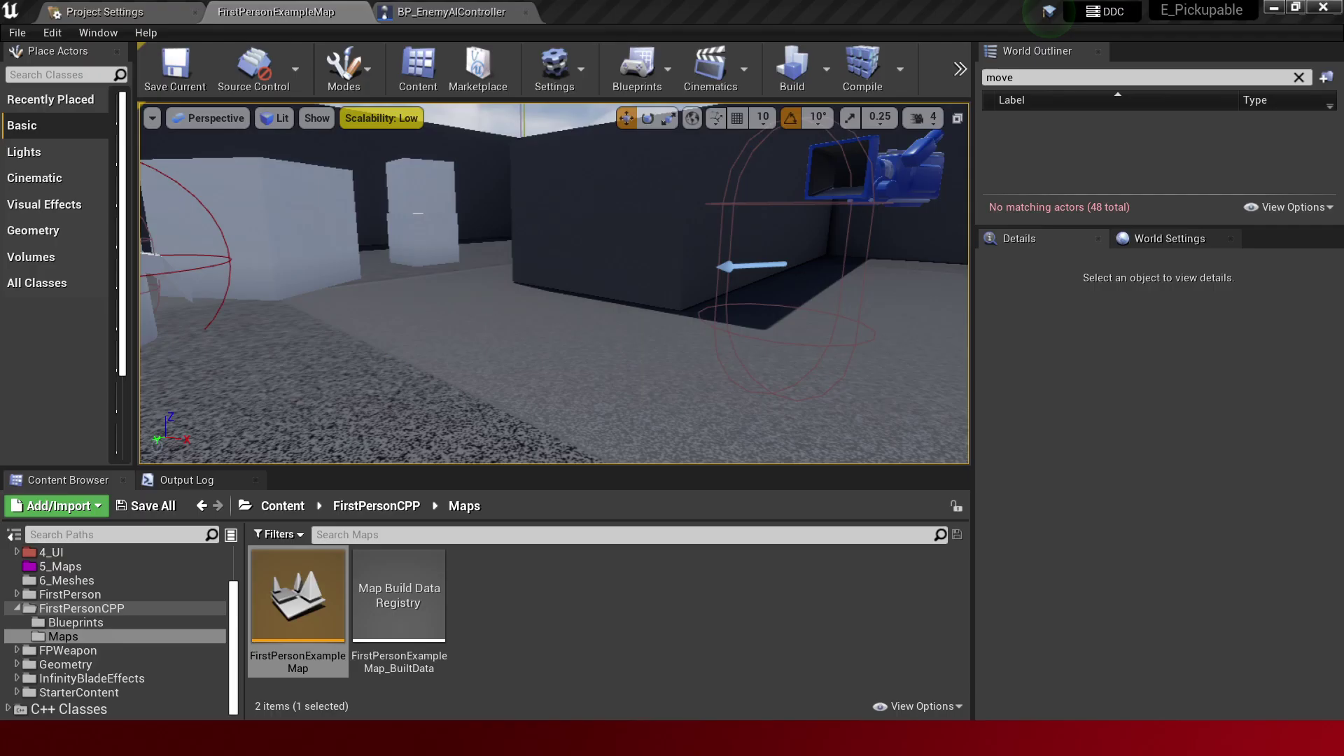
key(alt+p)
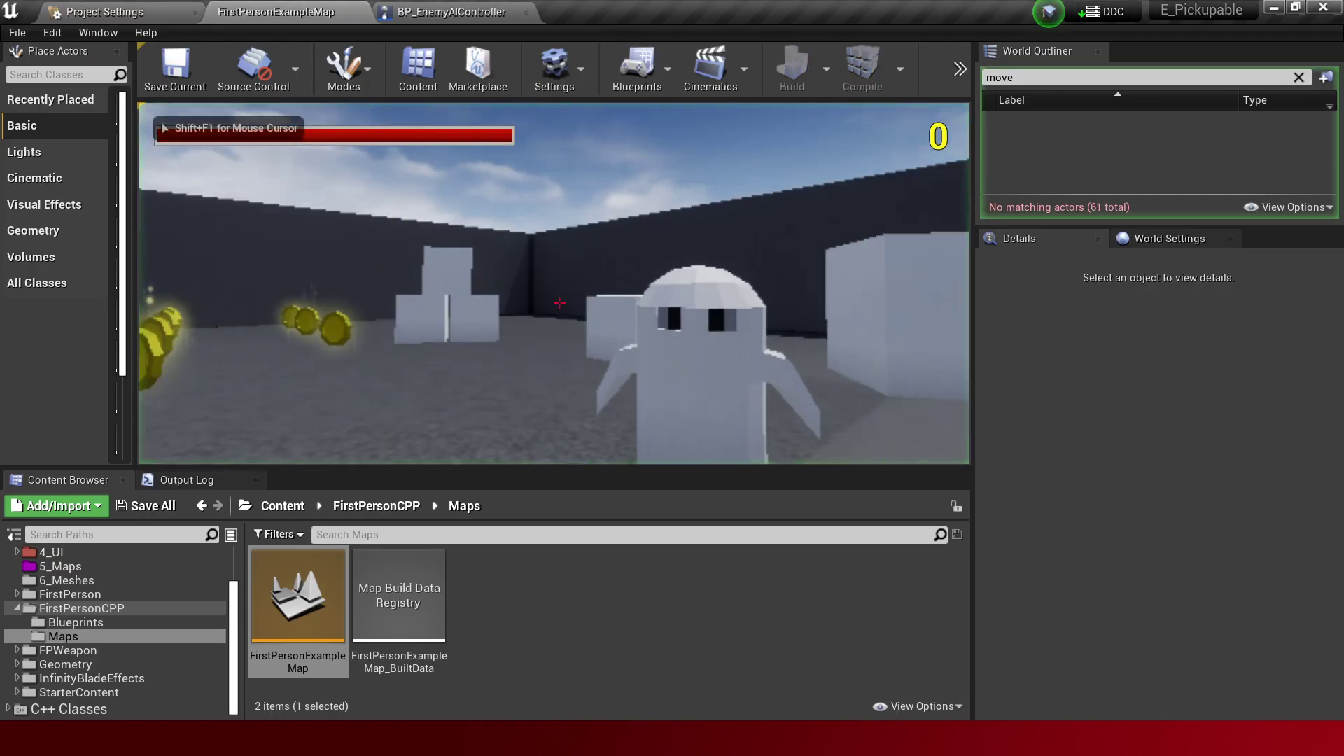
key(w)
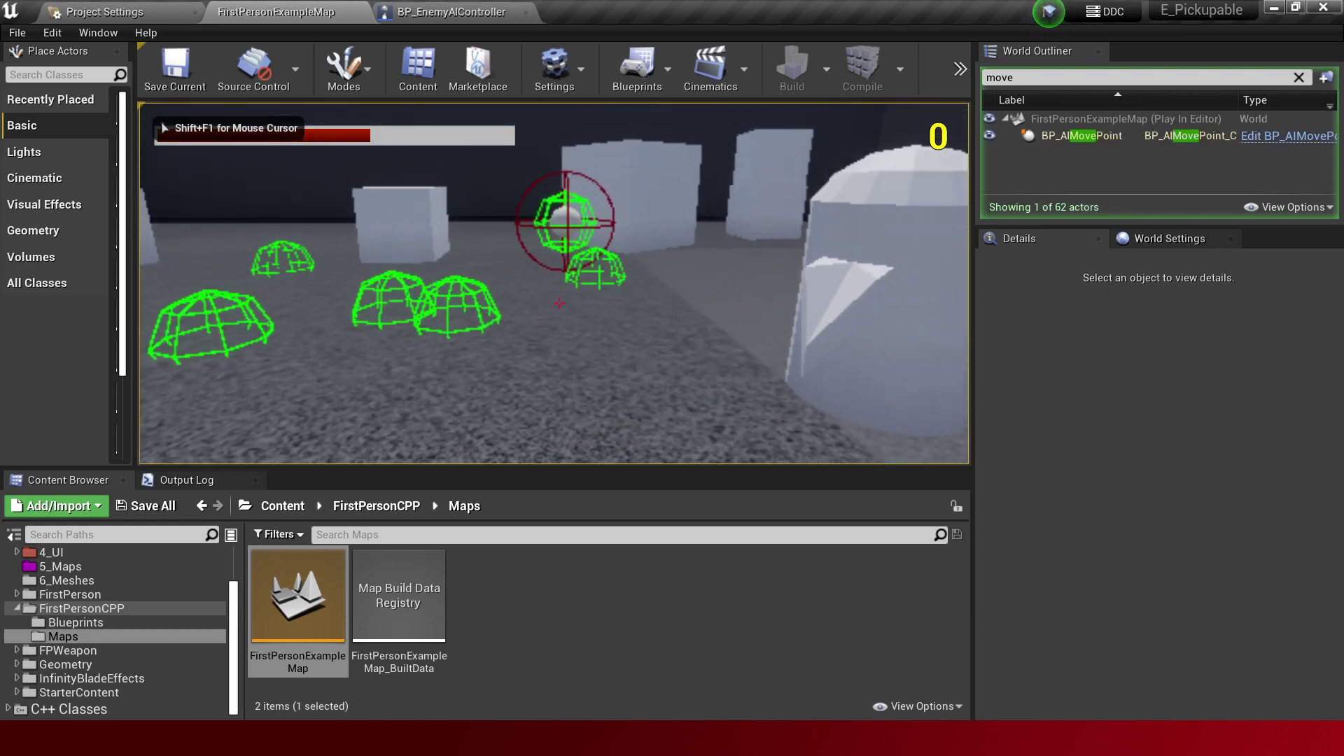
key(Escape)
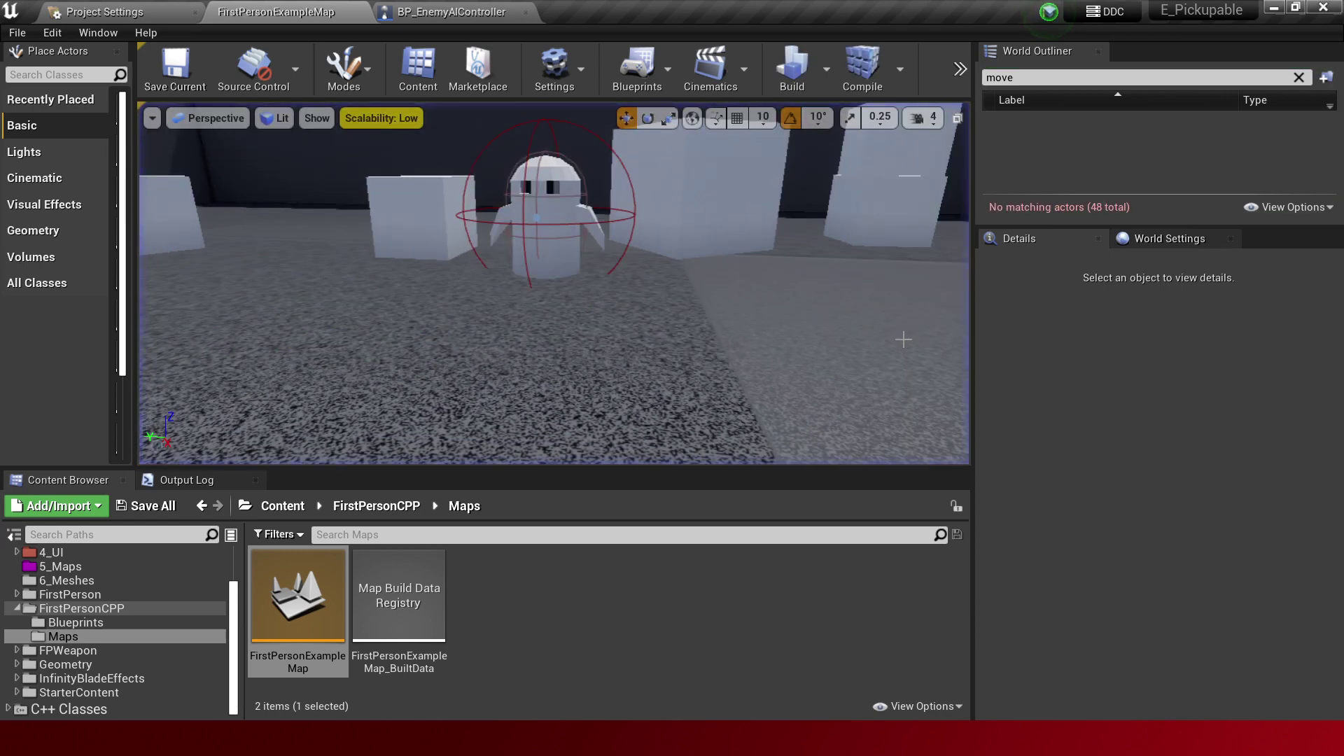
key(alt+p)
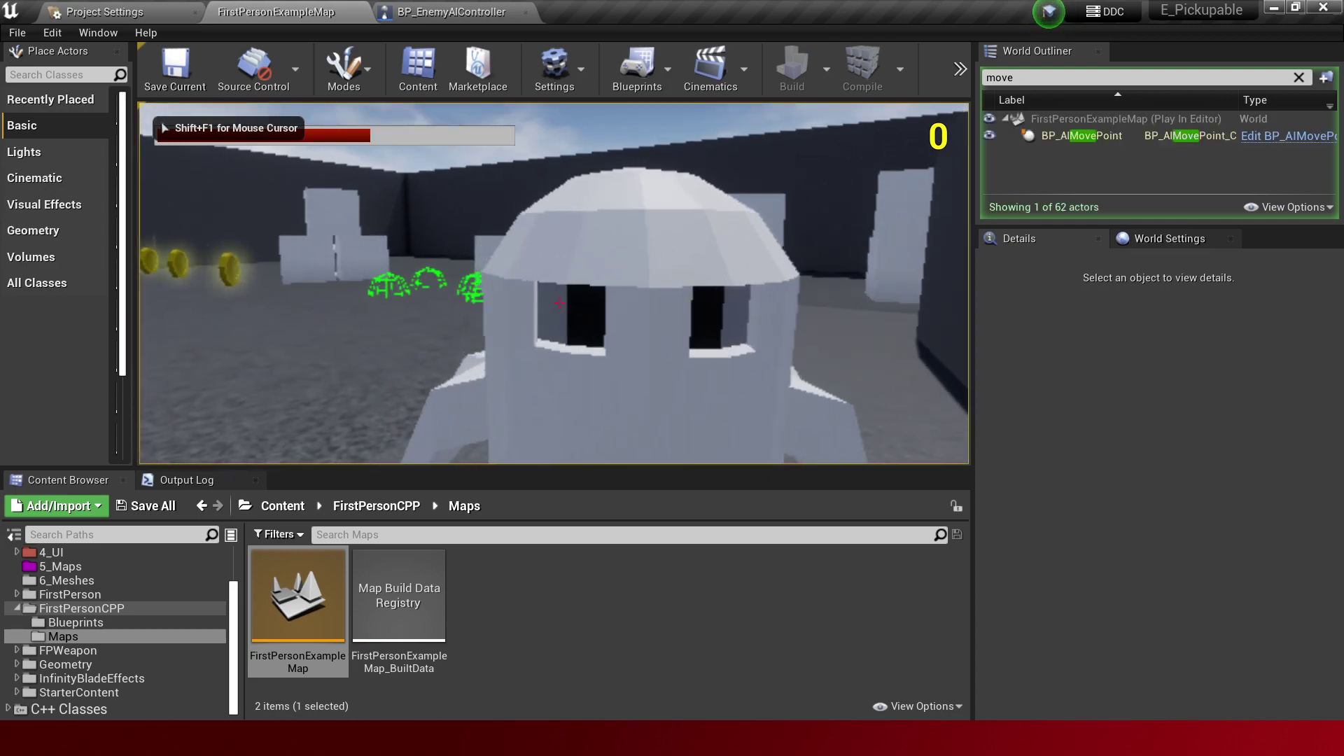
key(Escape)
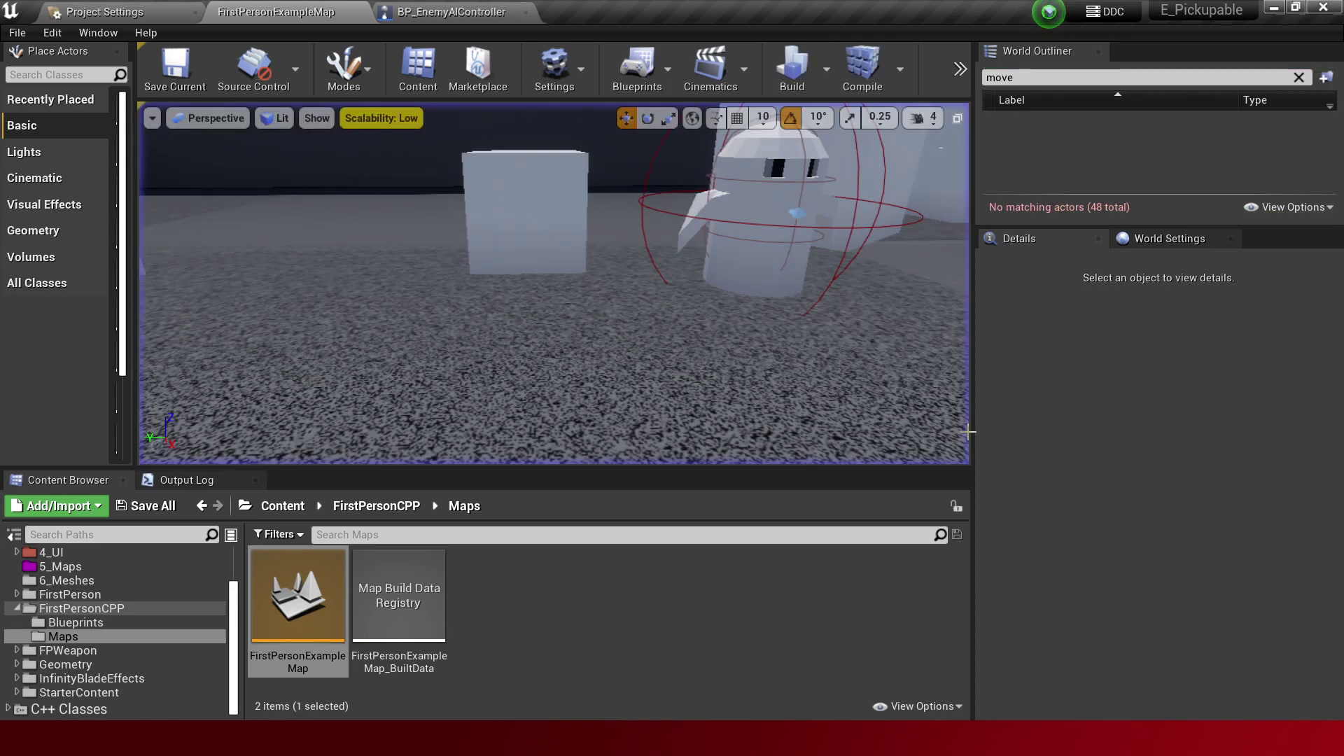
key(alt+p)
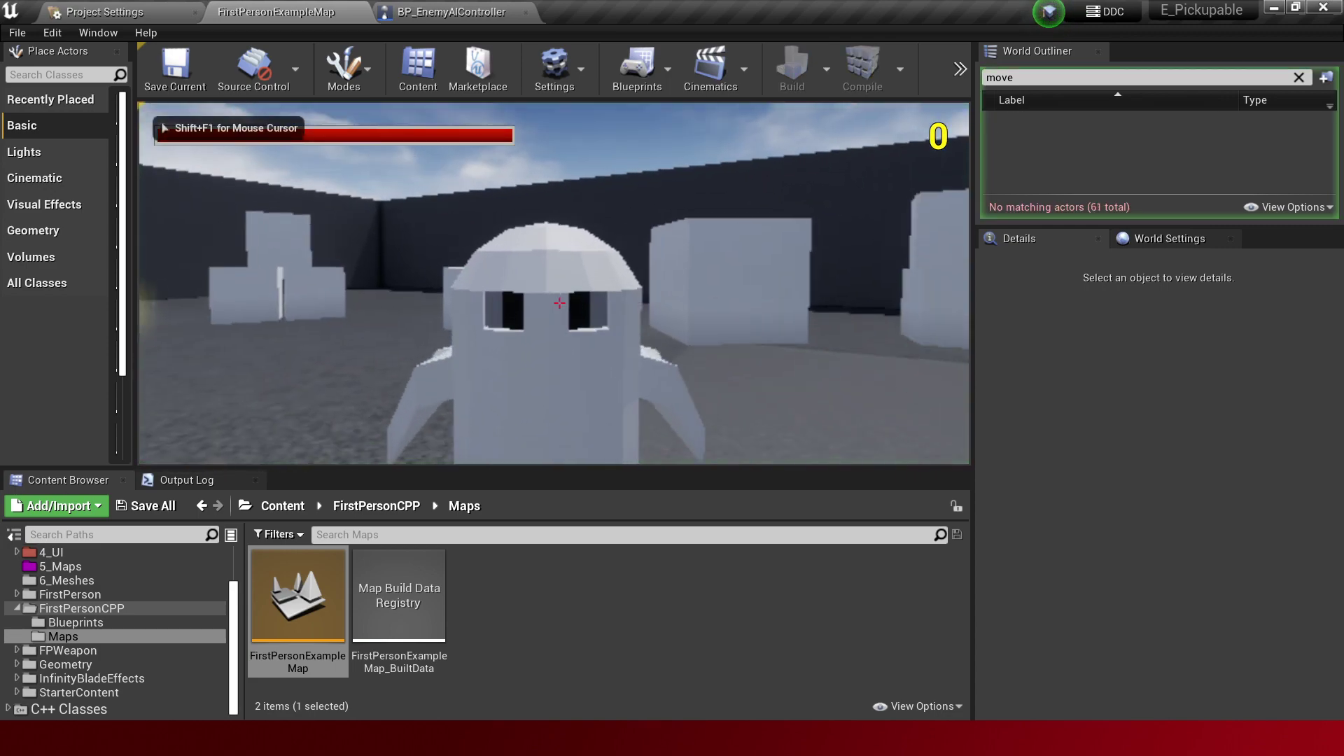
key(Escape)
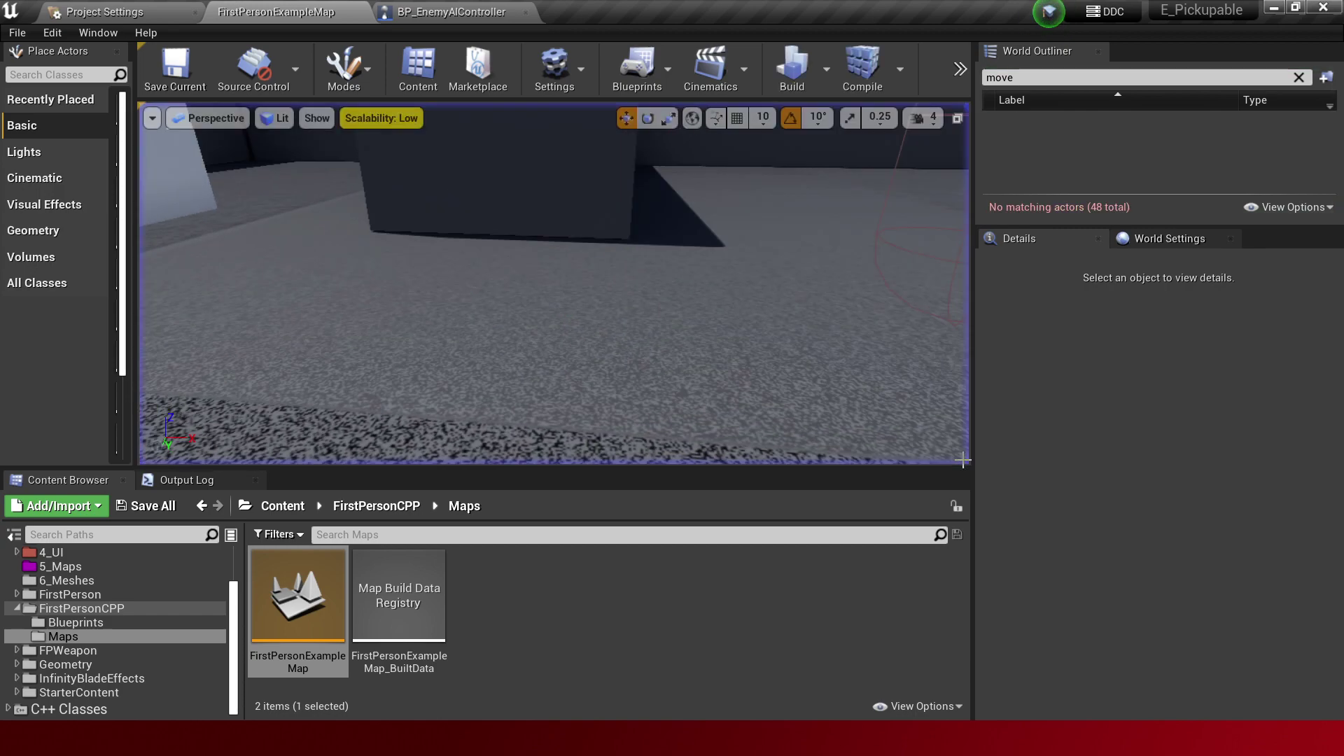
key(alt+p)
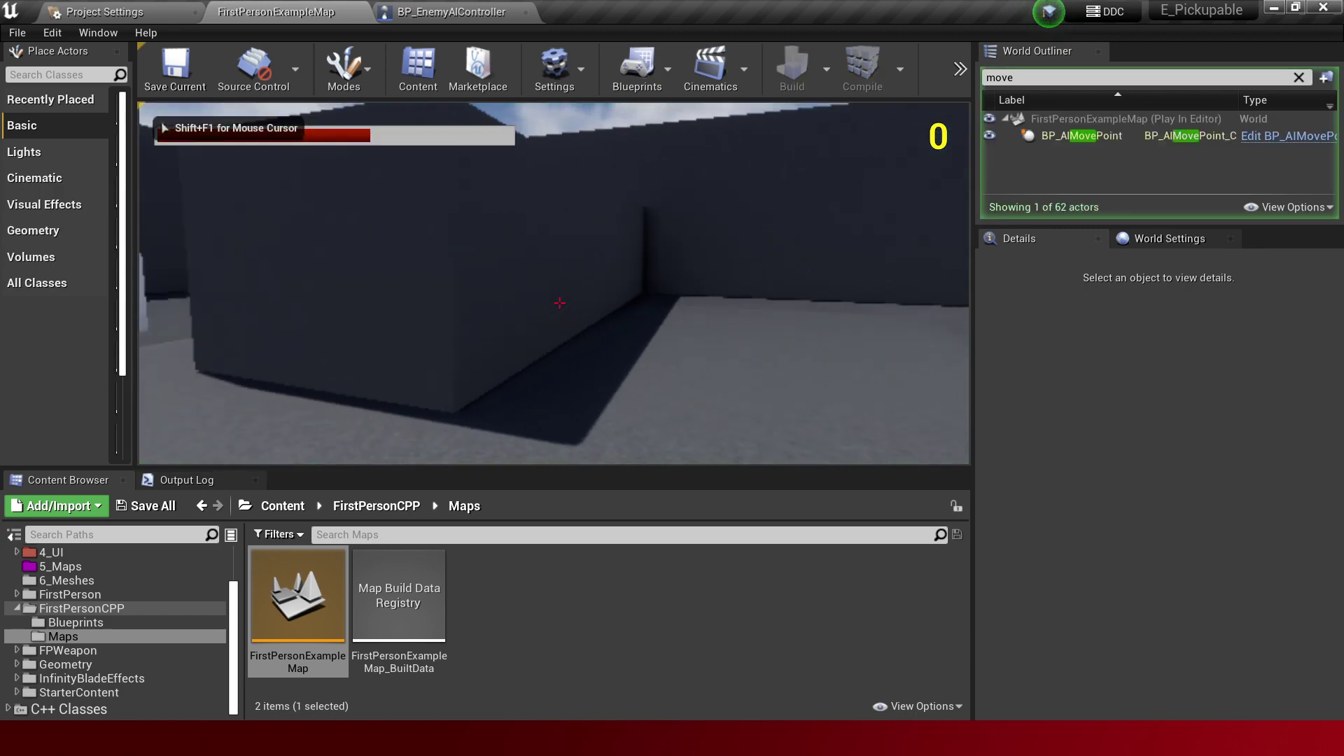
key(w)
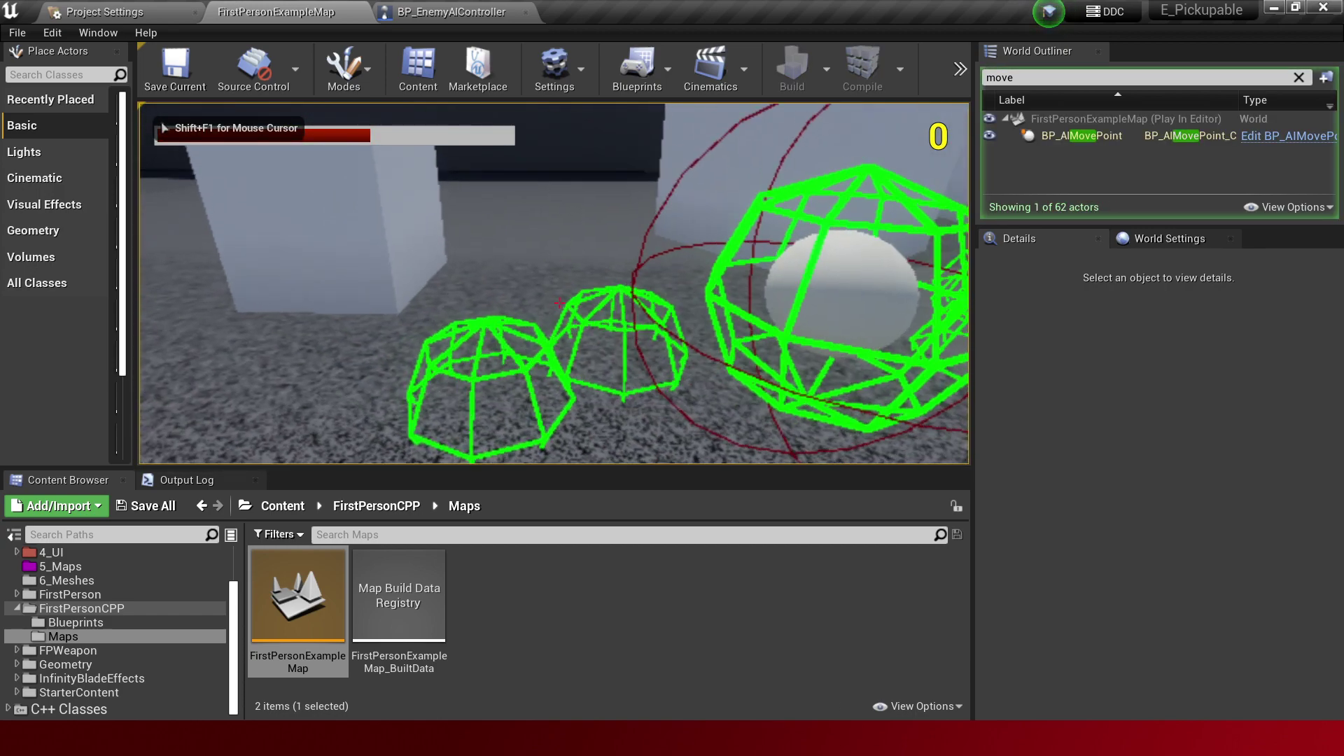
key(Escape)
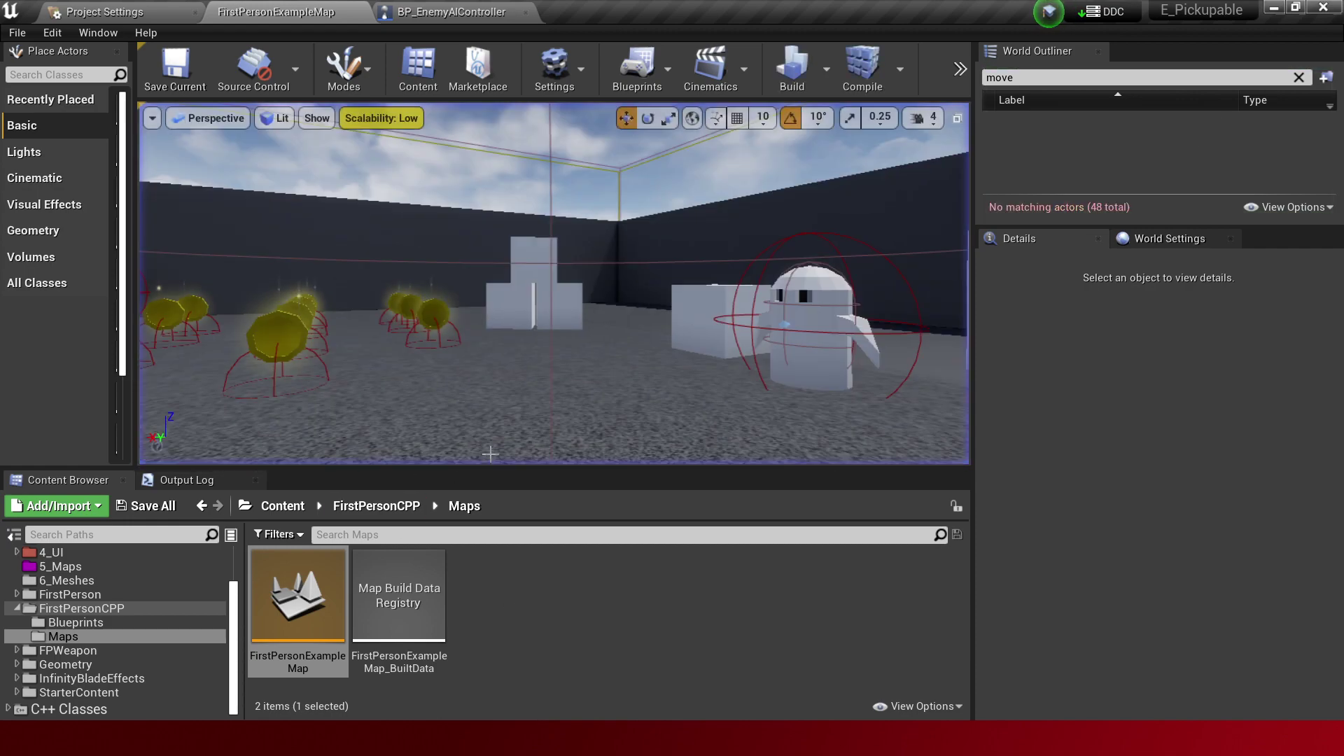
key(alt+Tab)
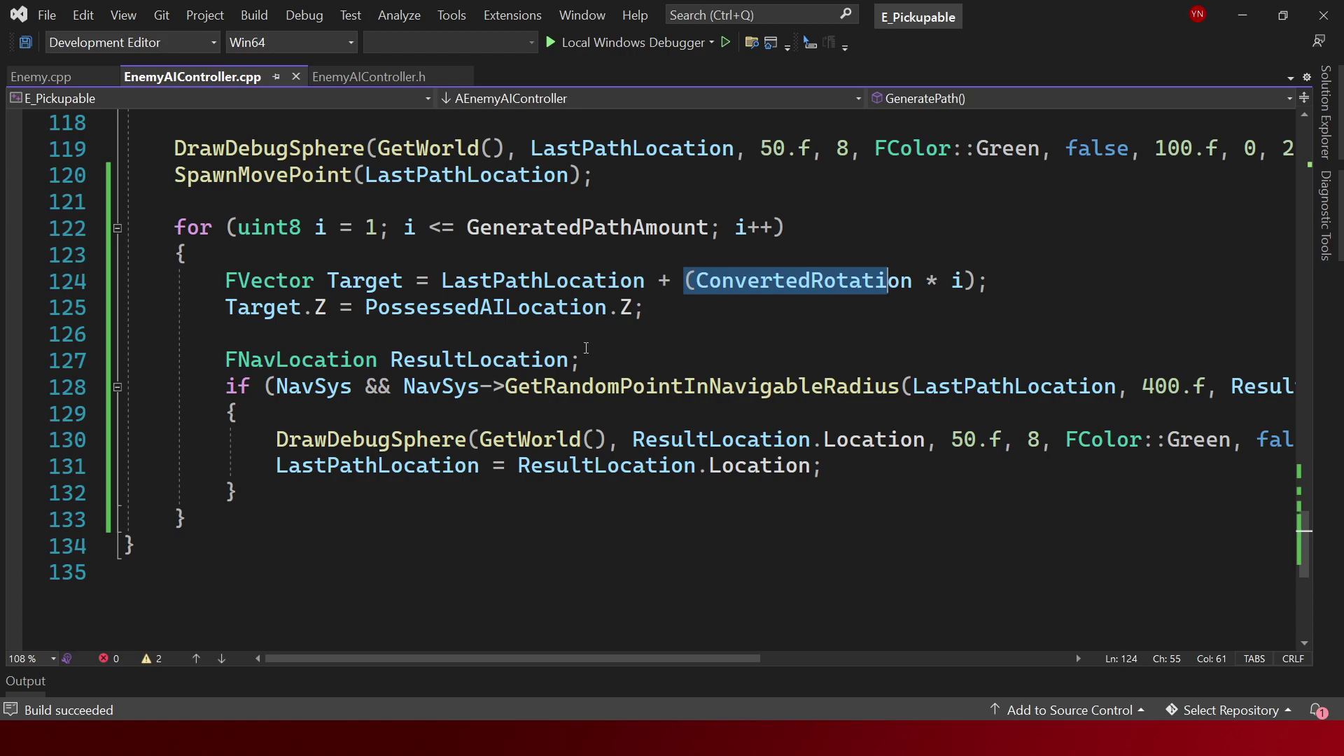
Open the BP_EnemyAIController blueprint from Content > 1_Blueprints > AI.
scroll(585, 348, up, 11)
scroll(590, 397, down, 11)
key(alt+Tab)
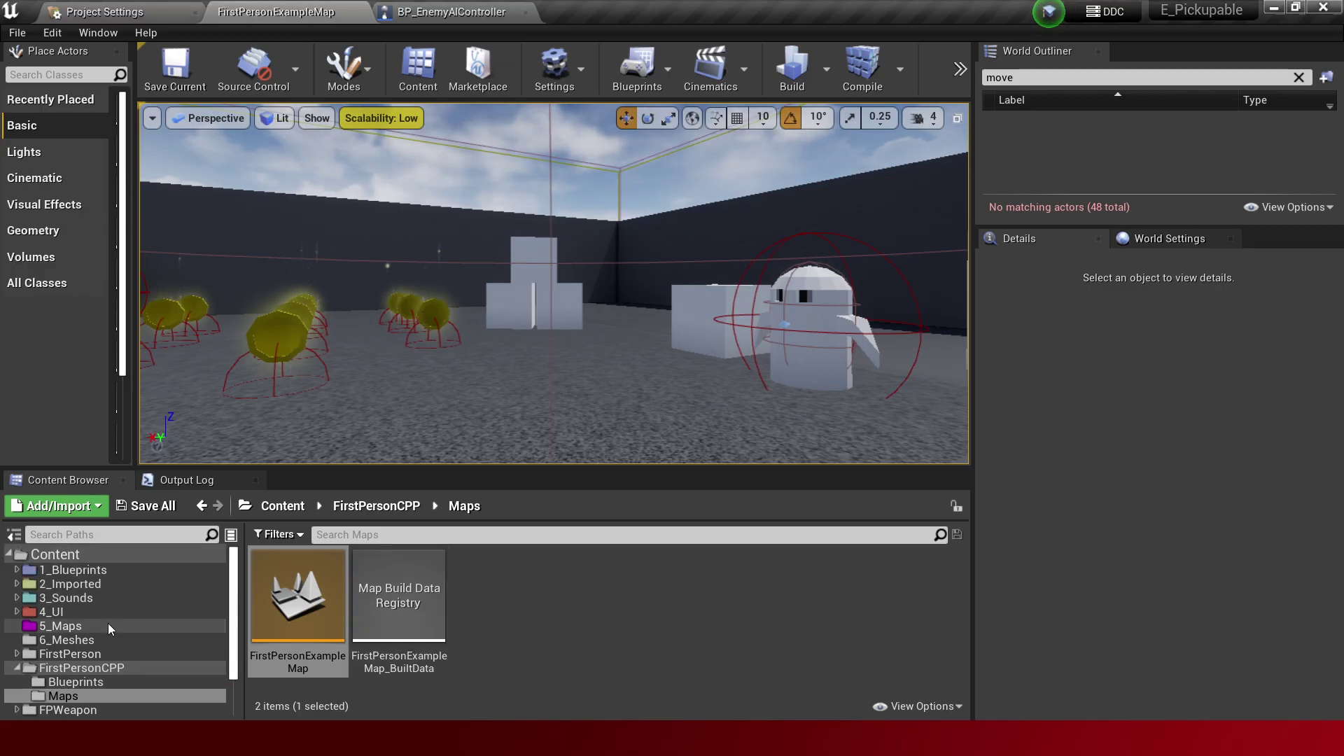
click(100, 568)
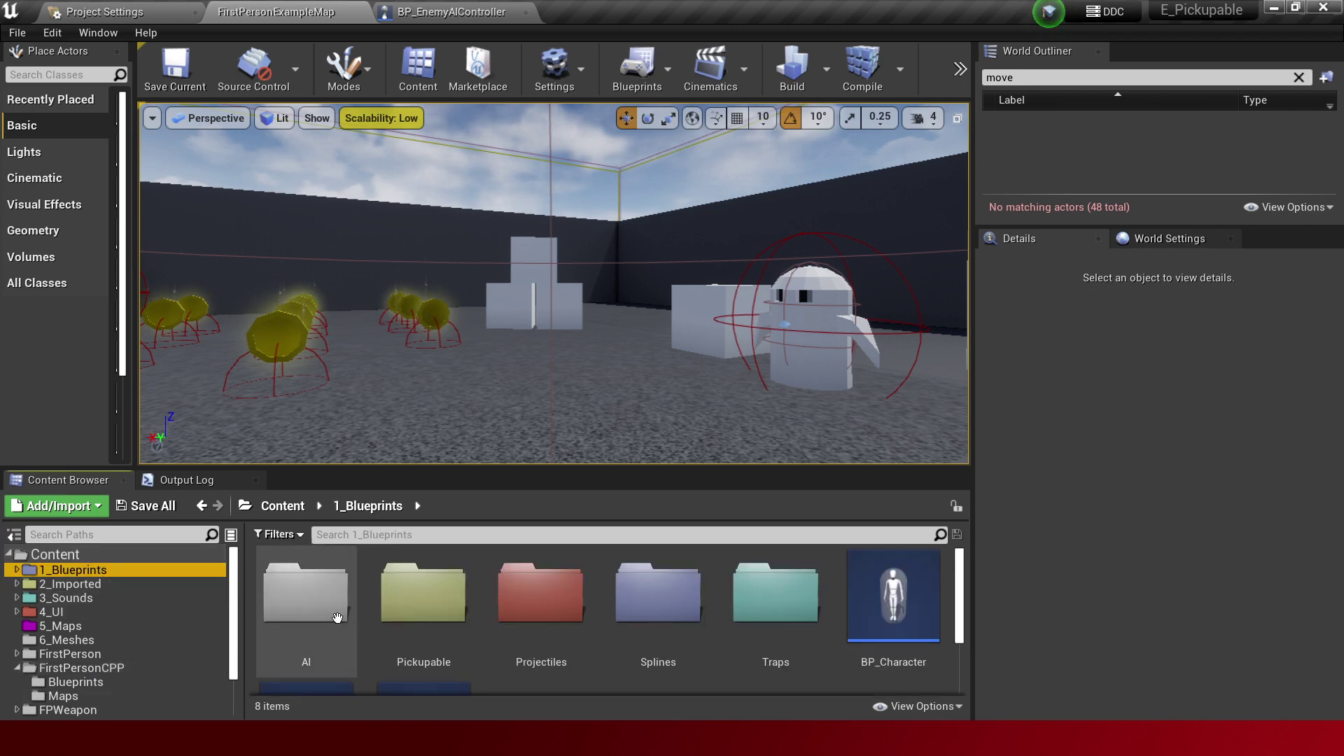
double_click(336, 617)
double_click(493, 591)
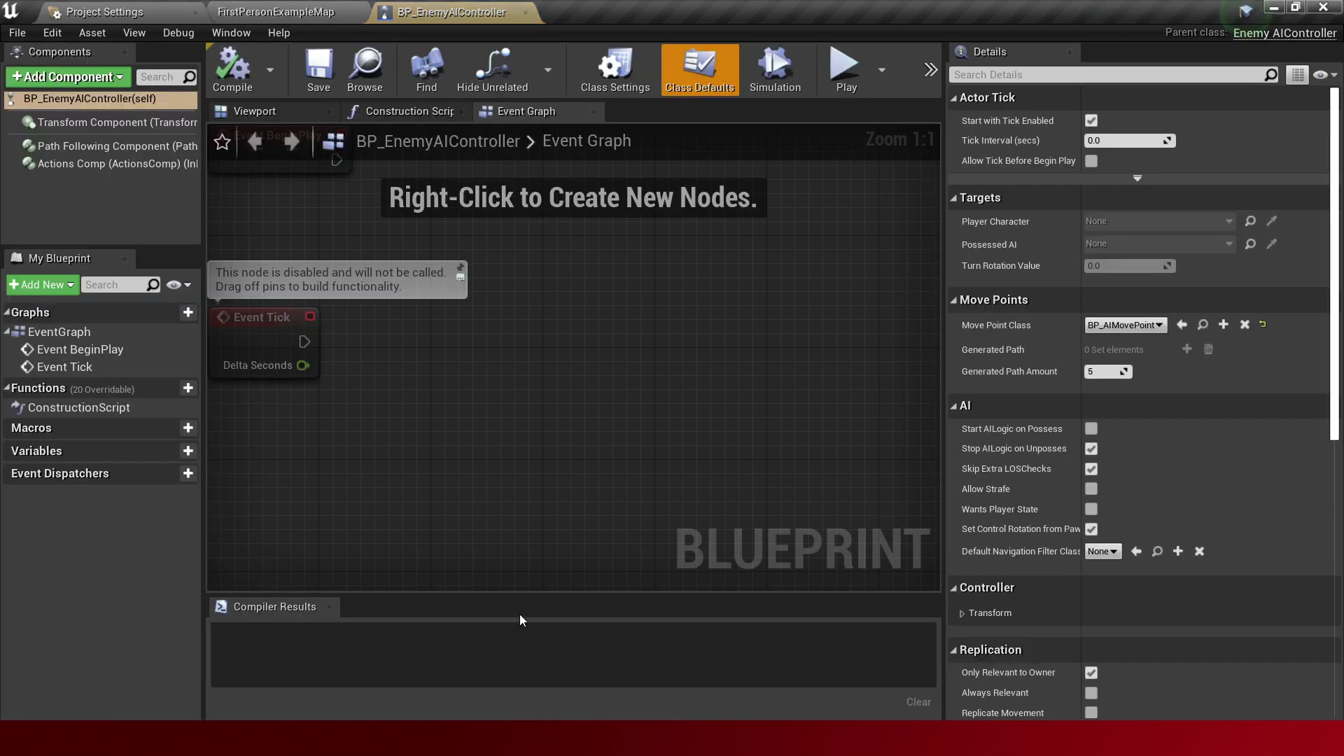
Set Generated Path Amount to 10, compile, play-test the longer path, and return to Visual Studio.
click(1107, 372)
text(10)
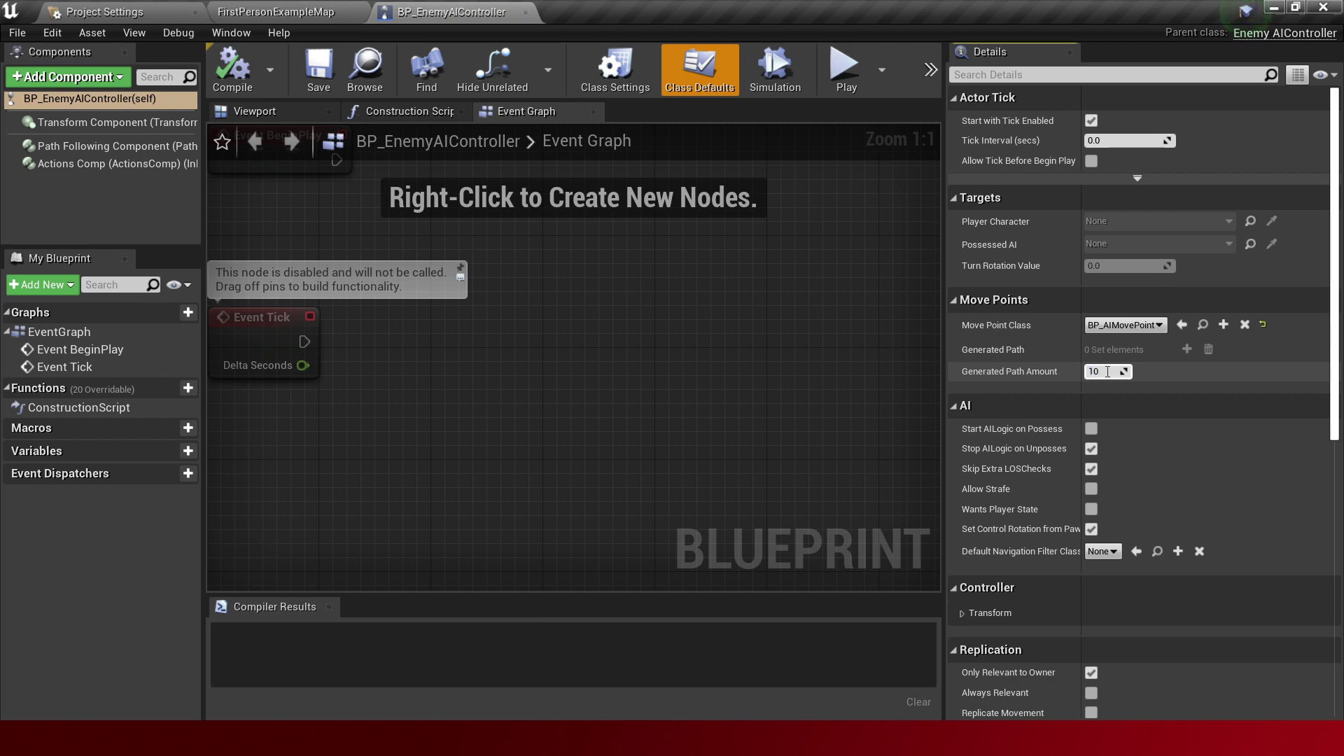
click(224, 59)
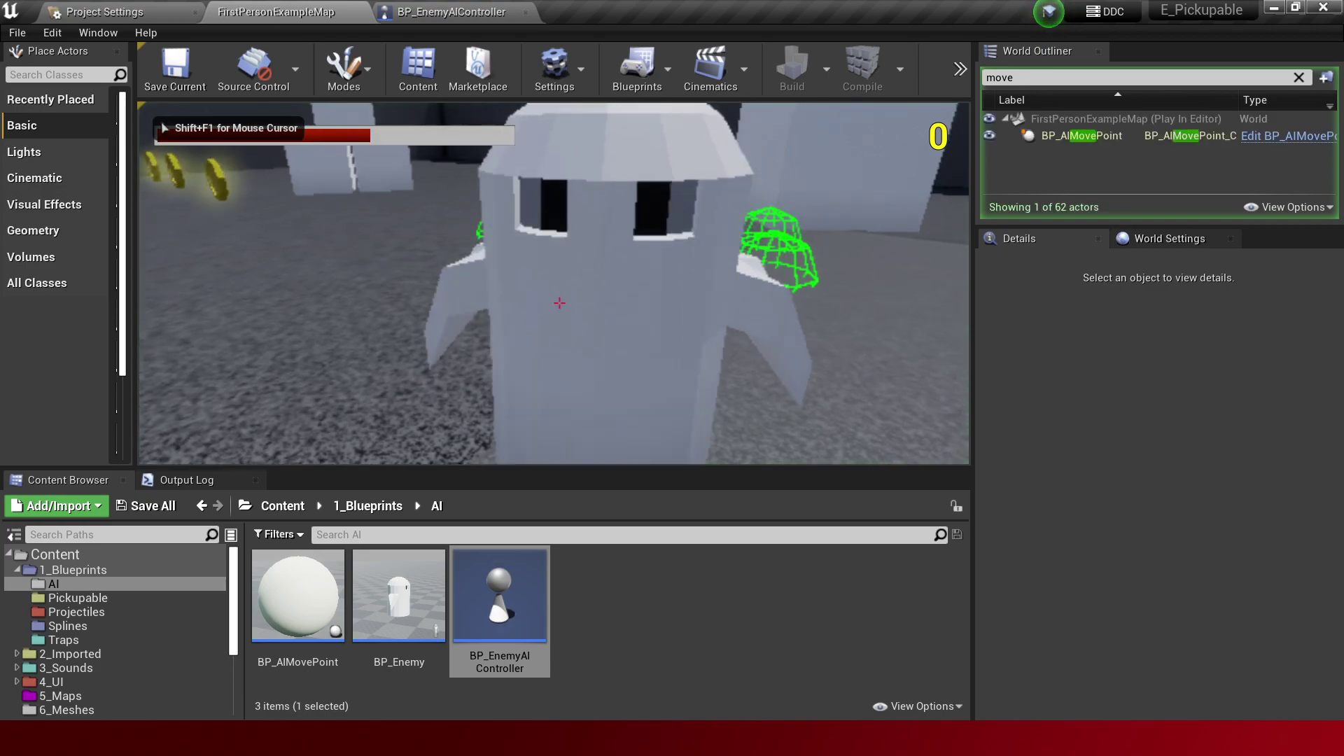
key(w)
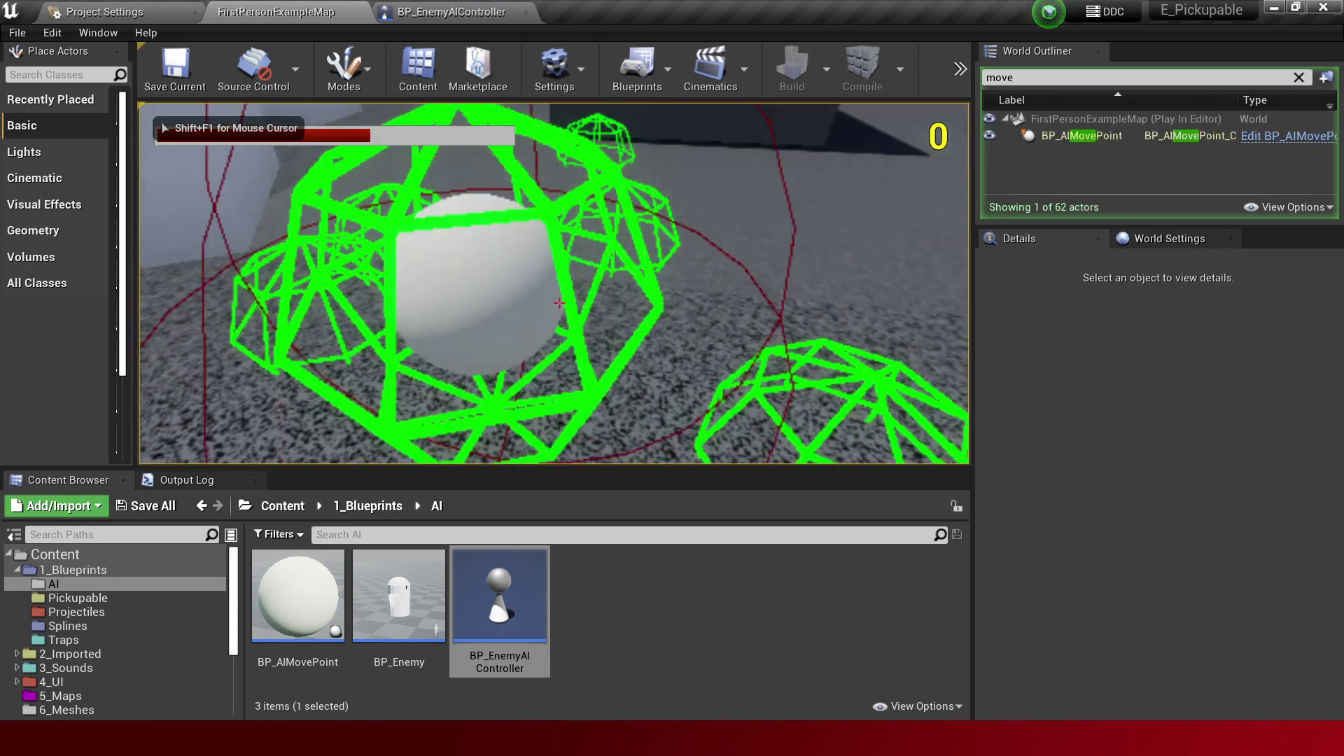
key(Escape)
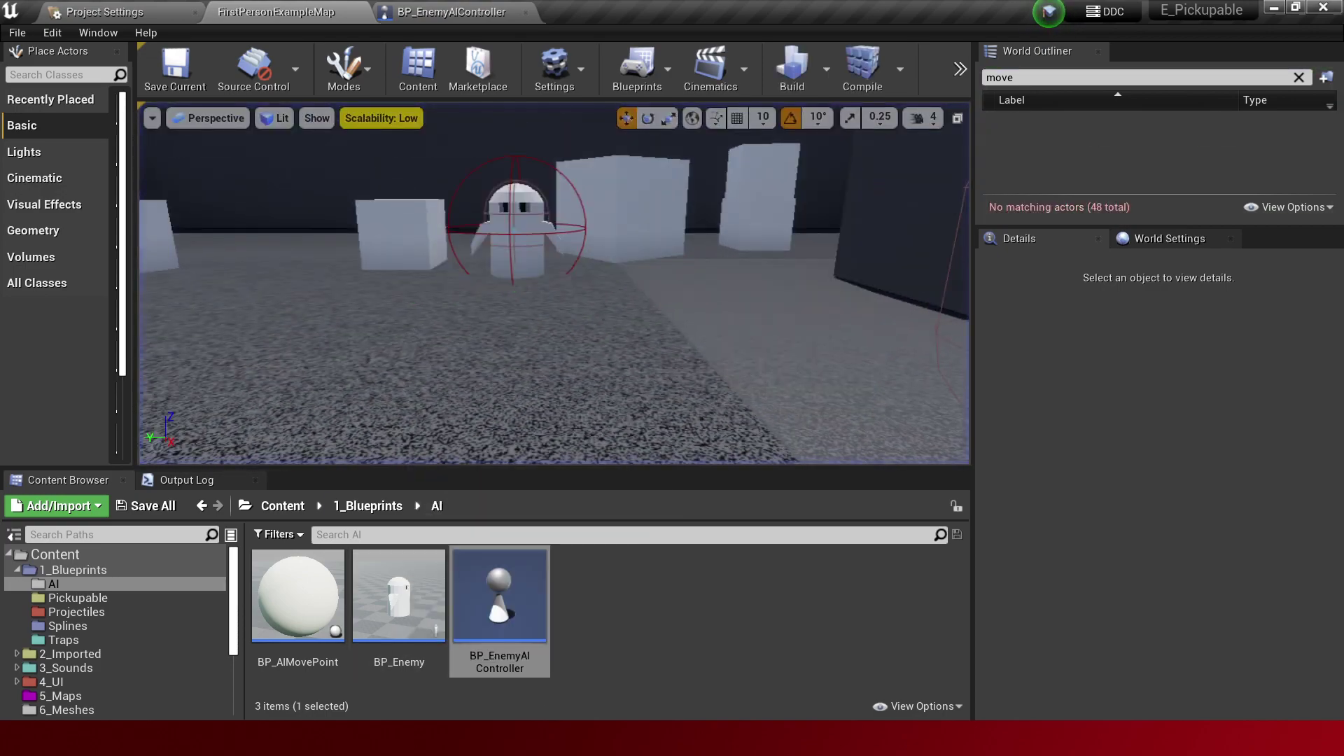
key(alt+Tab)
Undo the loop back to i = 0; i < GeneratedPathAmount, rebuild, and check Unreal's Compile Complete.
click(419, 222)
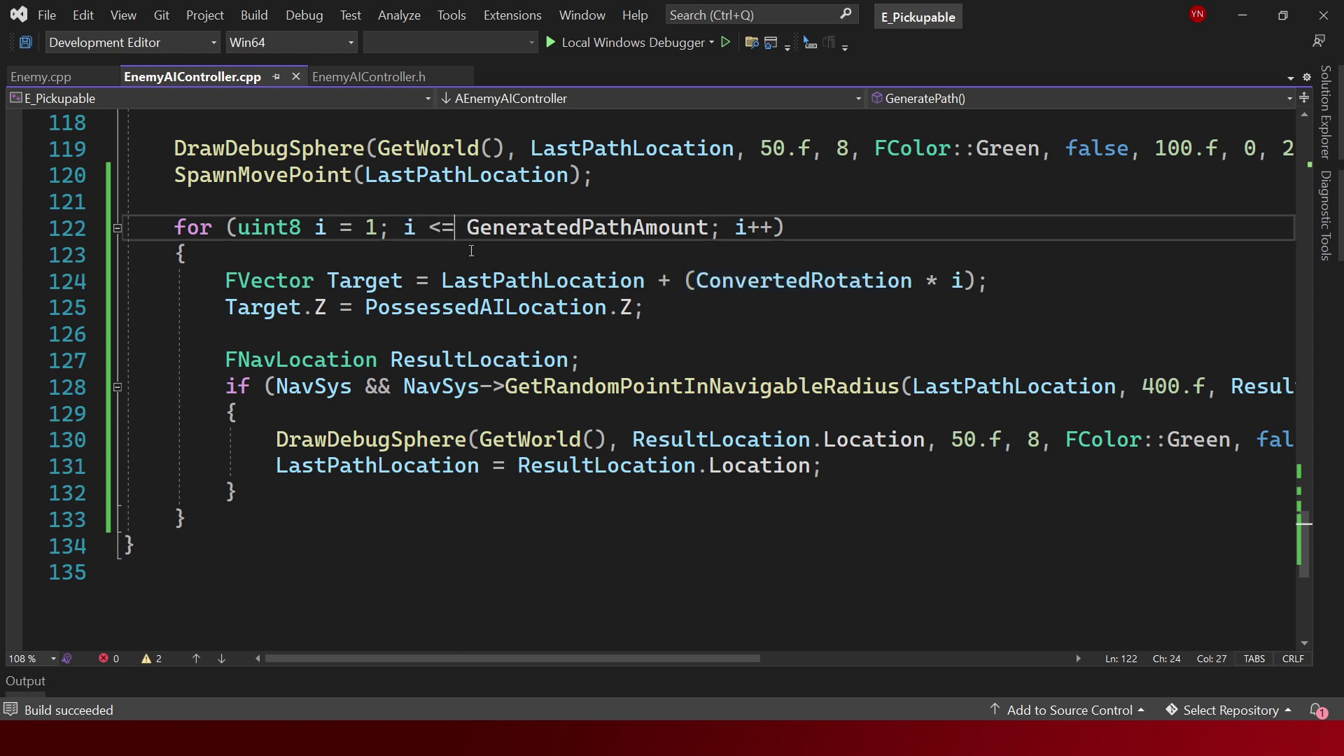
key(ctrl+z)
key(ctrl+z)
key(ctrl+shift+b)
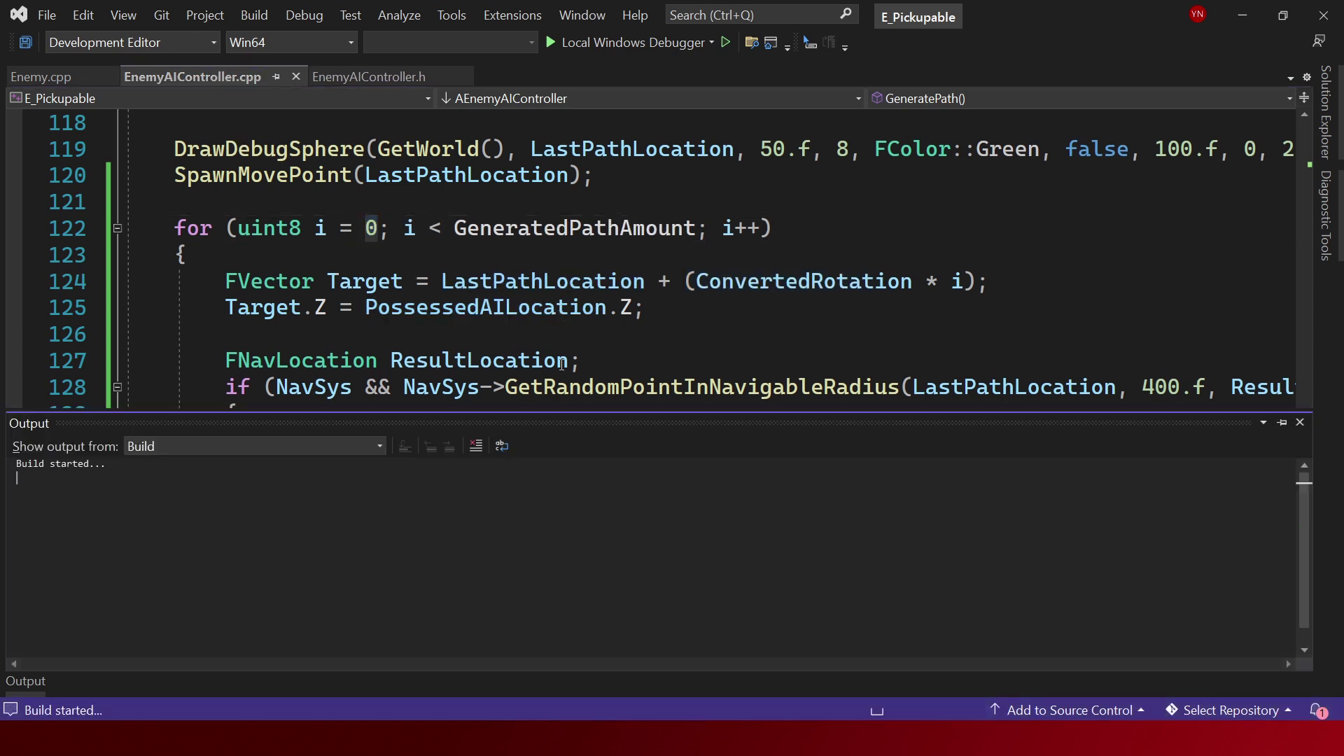
key(alt+Tab)
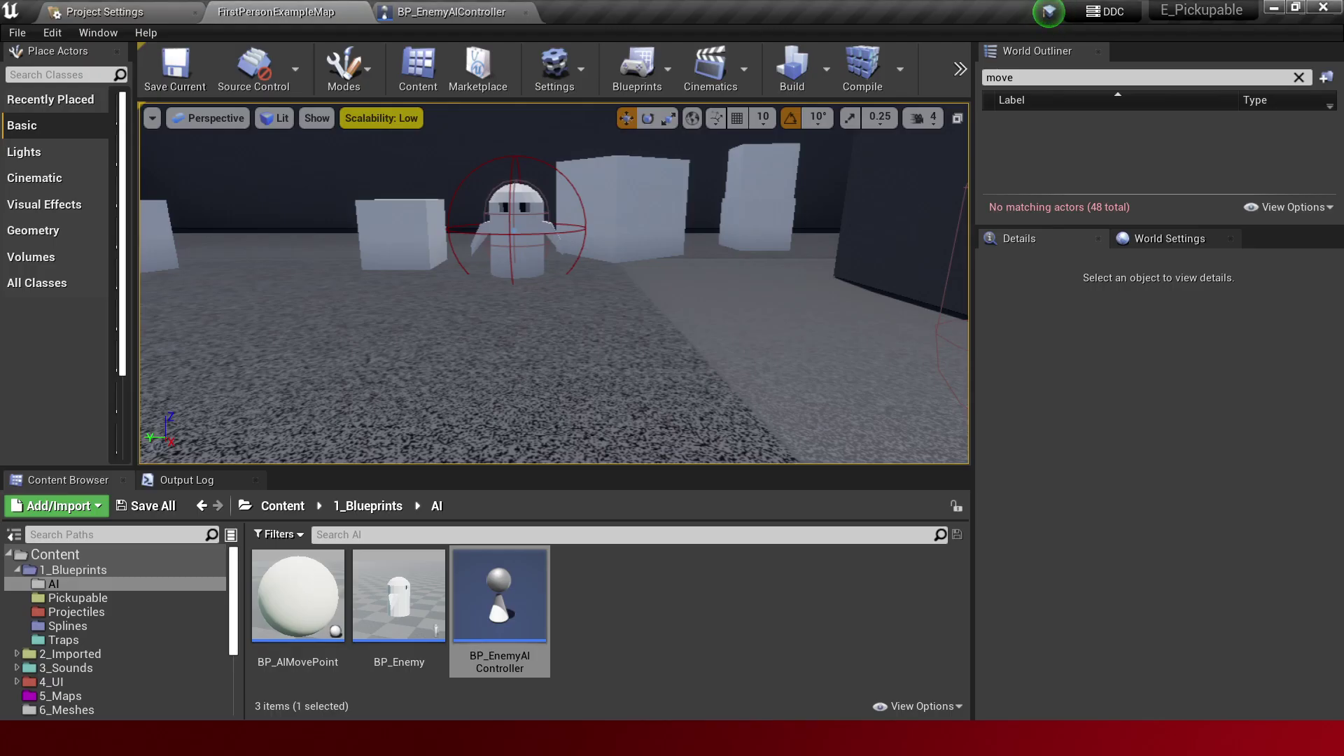
mouse_move(539, 735)
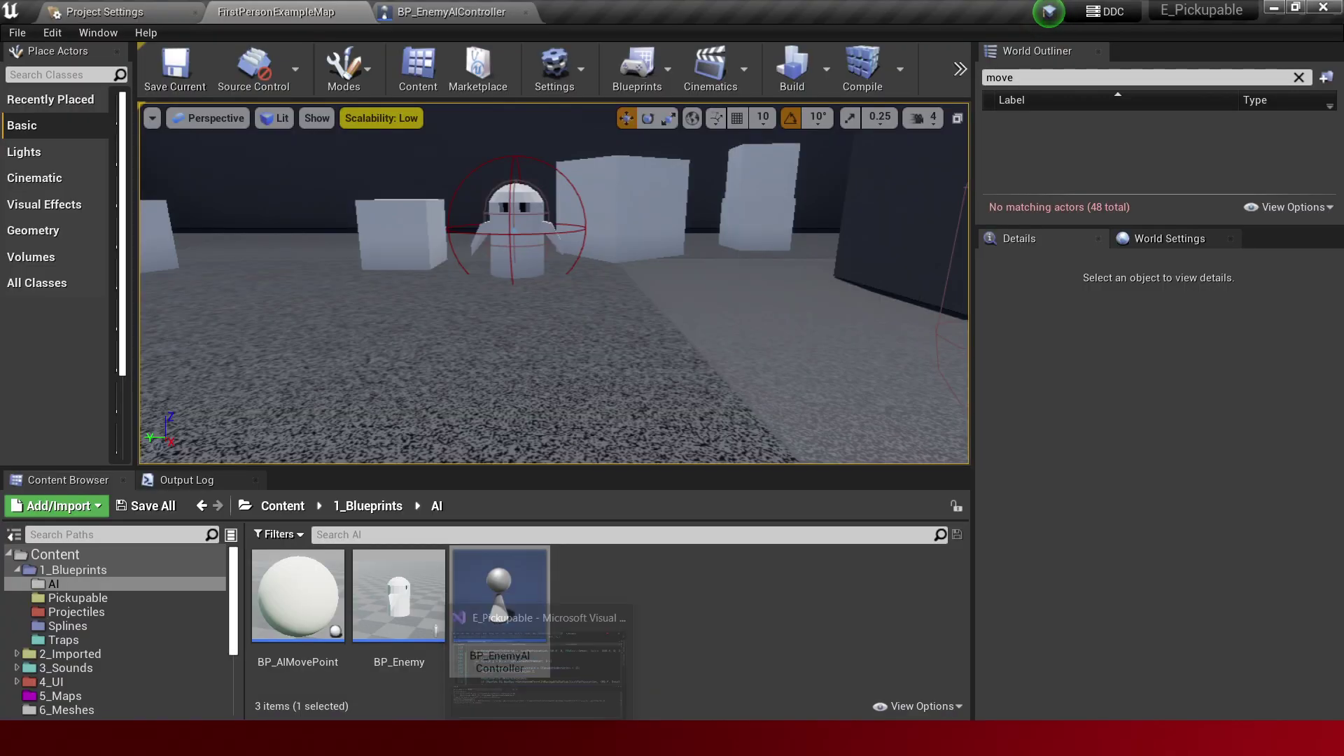
mouse_move(540, 655)
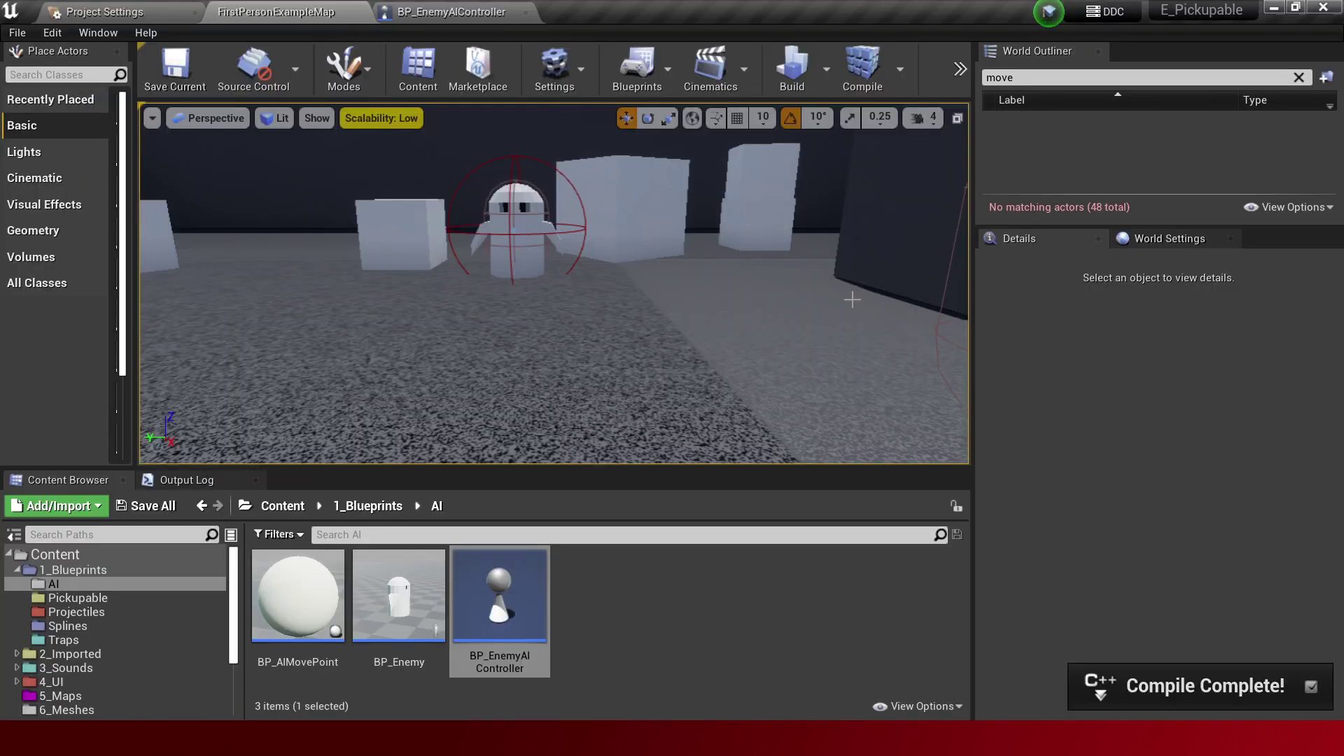
Play-test the level seven times to watch the green path spheres, then bring up BP_EnemyAIController.
key(alt+p)
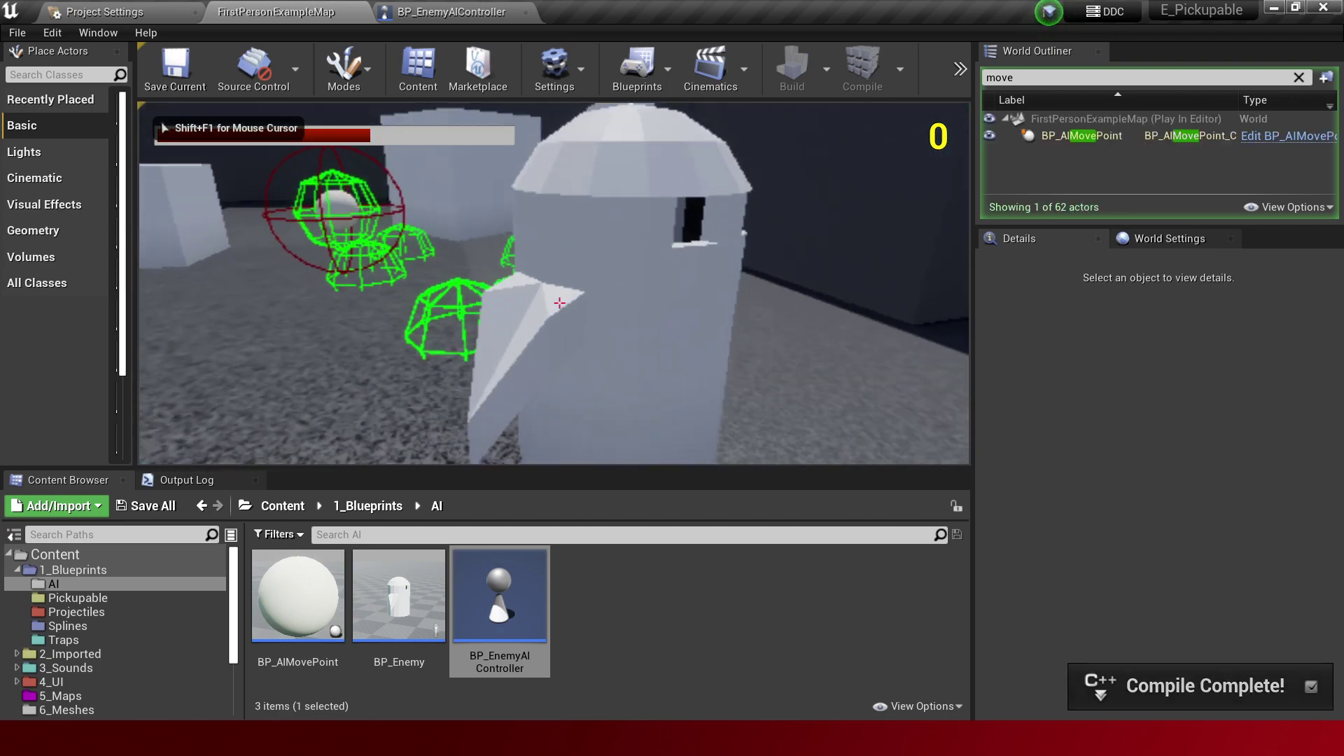
key(Escape)
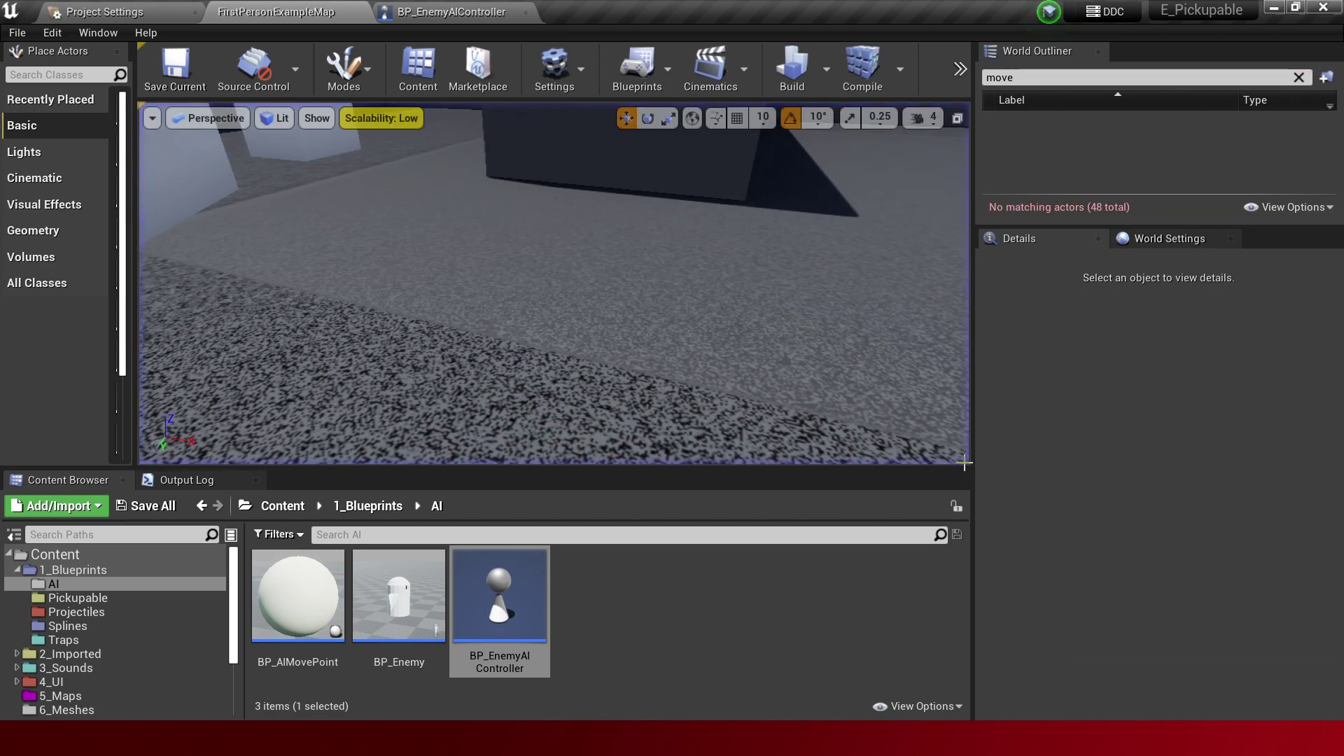
key(alt+p)
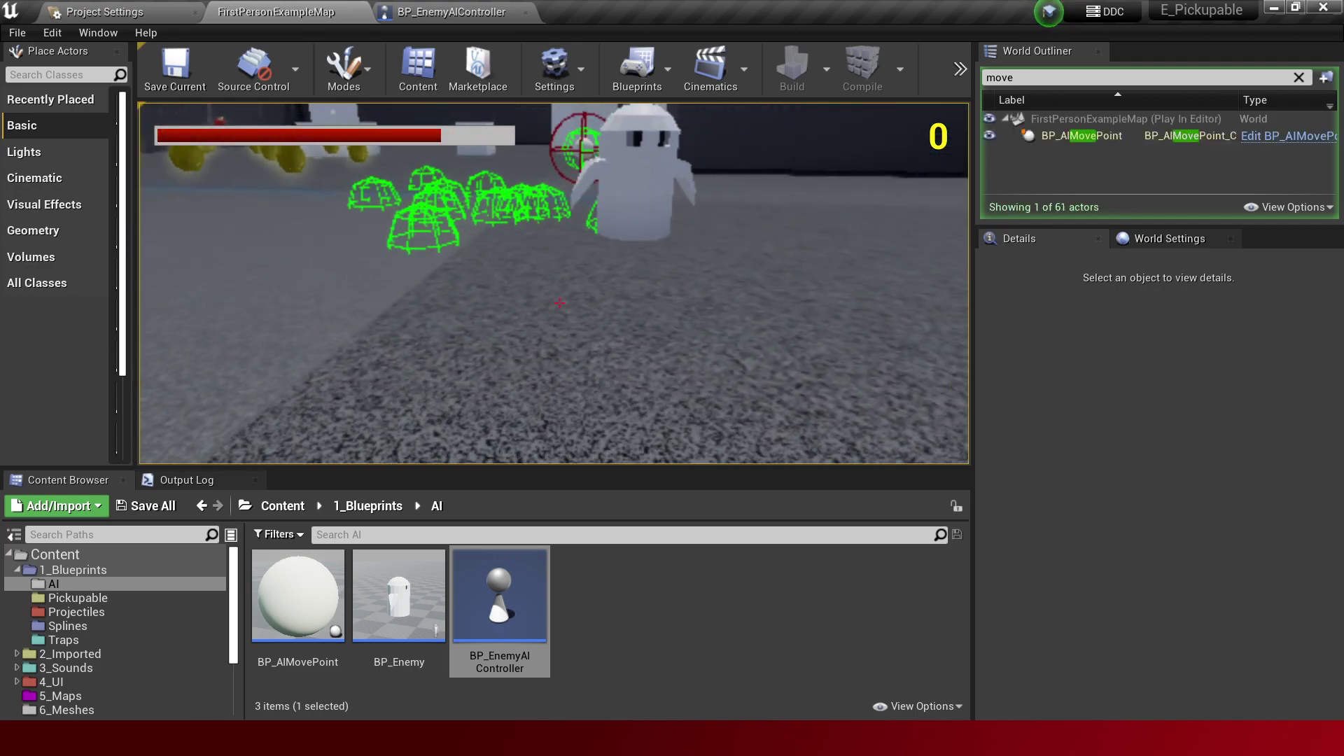
key(Escape)
key(alt+p)
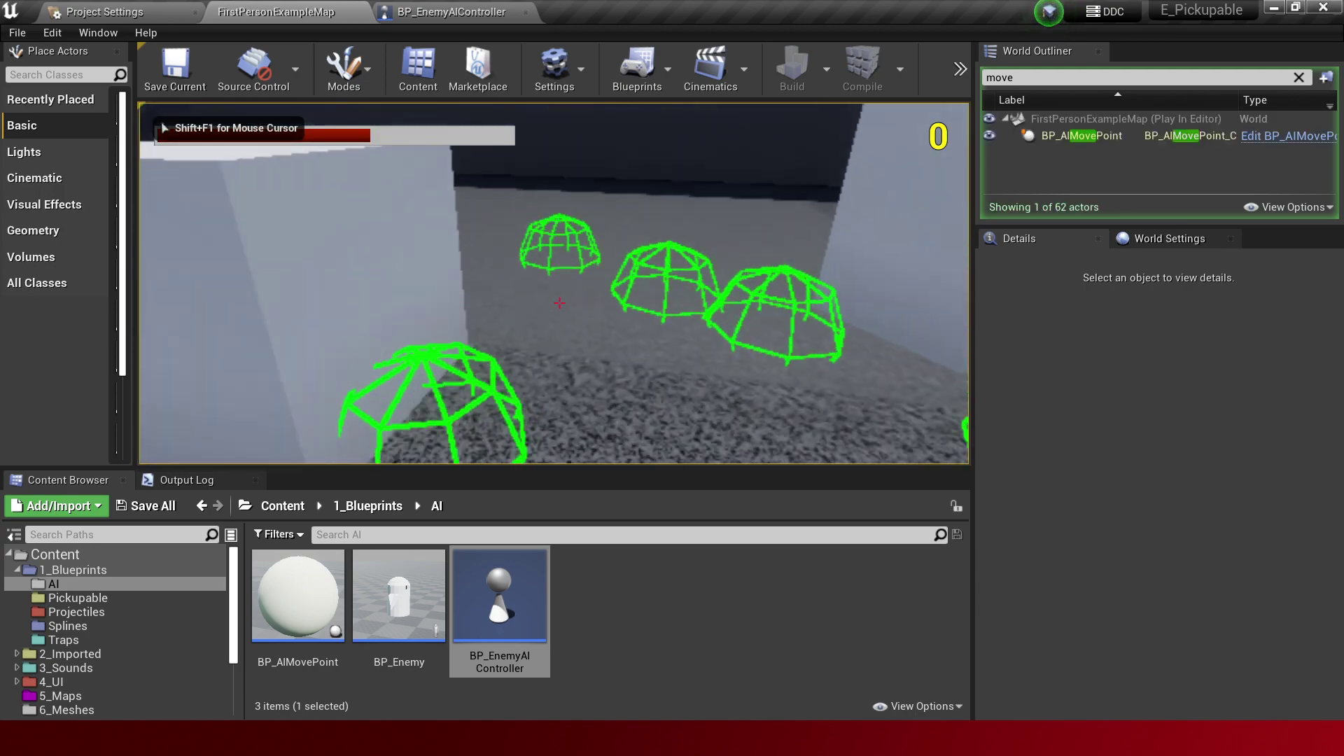
key(Escape)
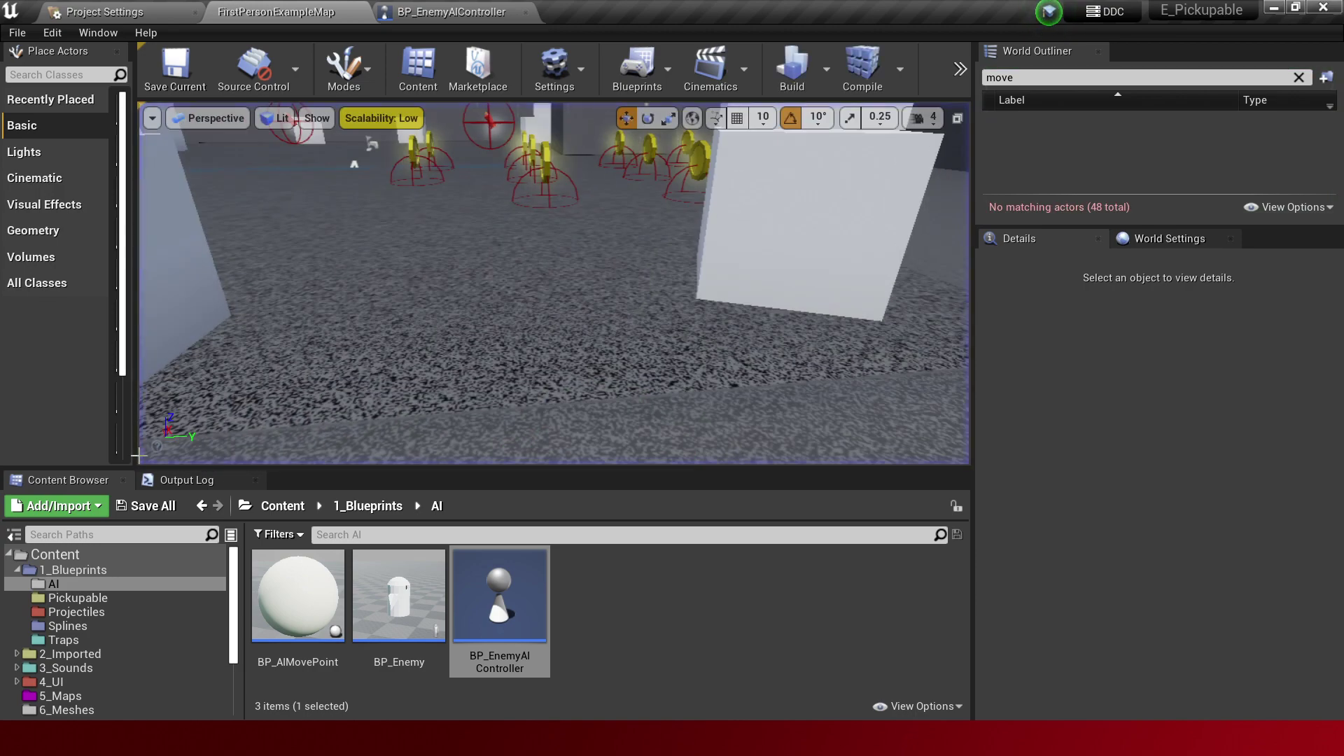
key(alt+p)
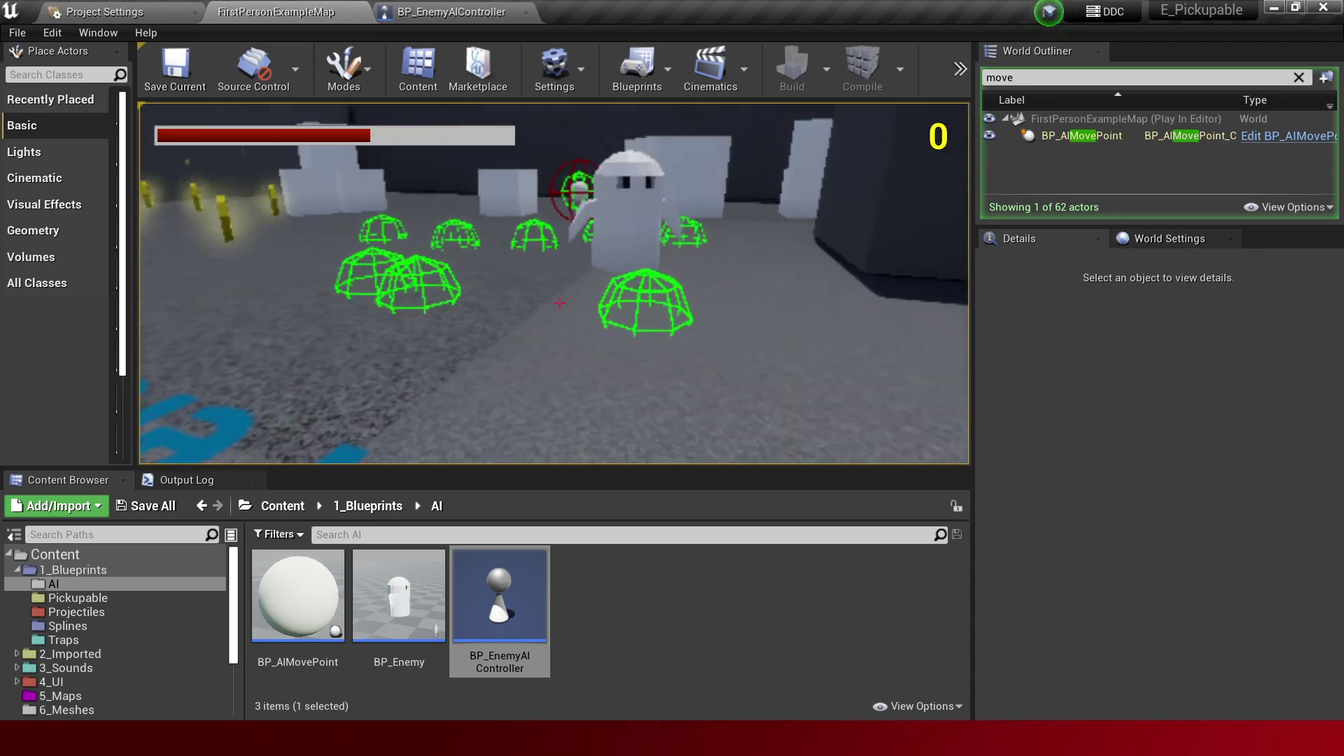
key(Escape)
key(alt+p)
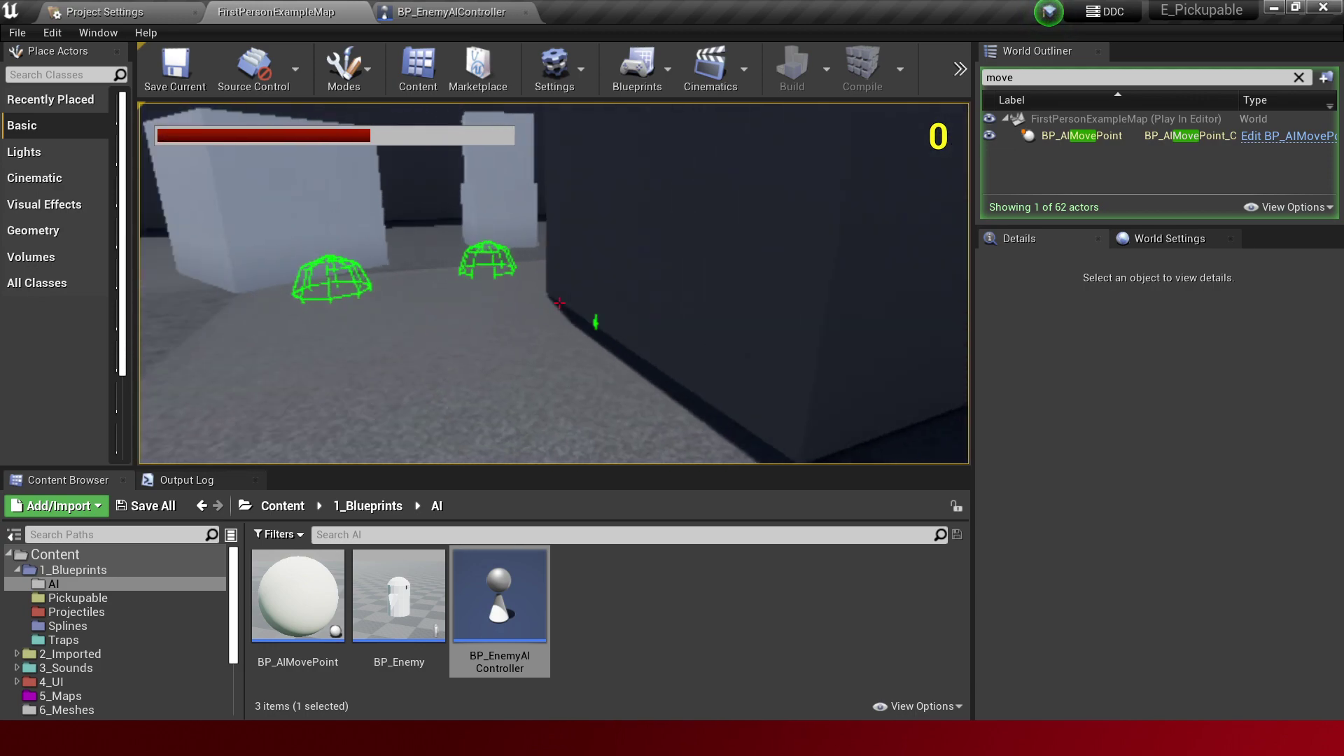
key(Escape)
key(alt+p)
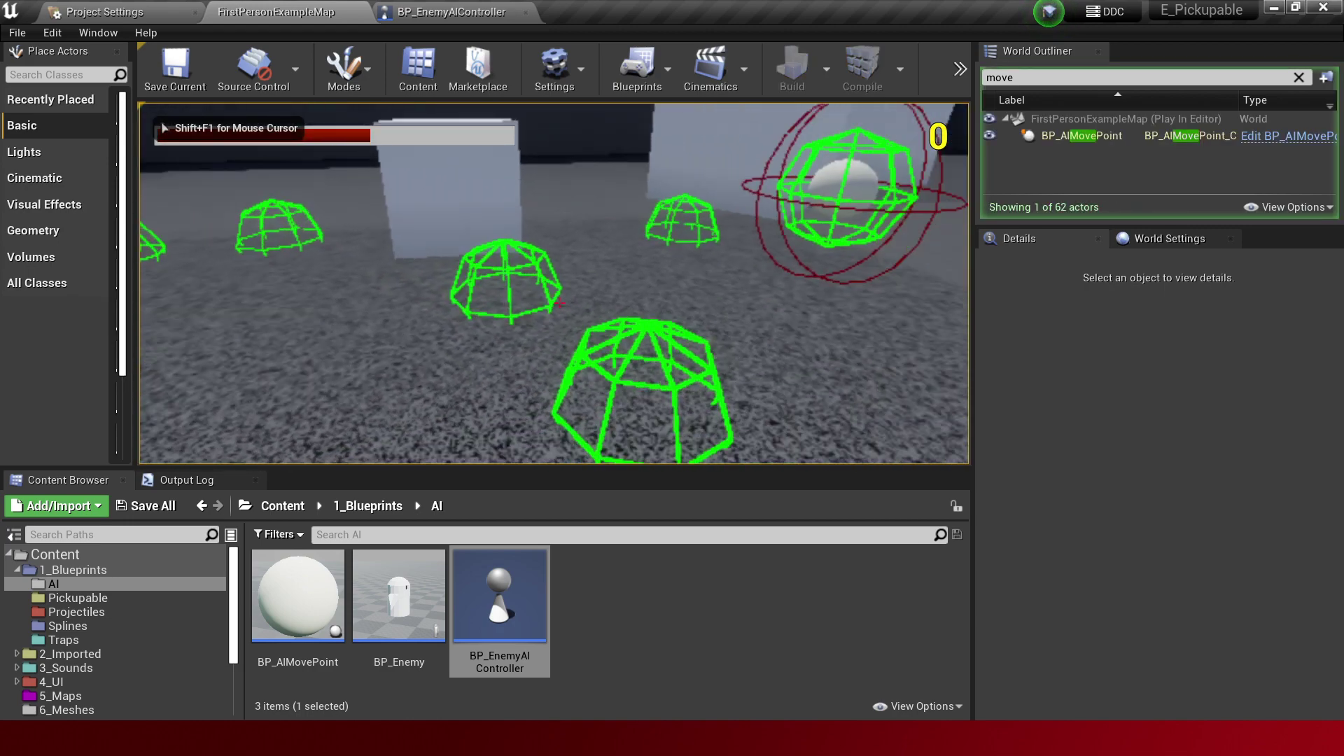
key(Escape)
key(alt+p)
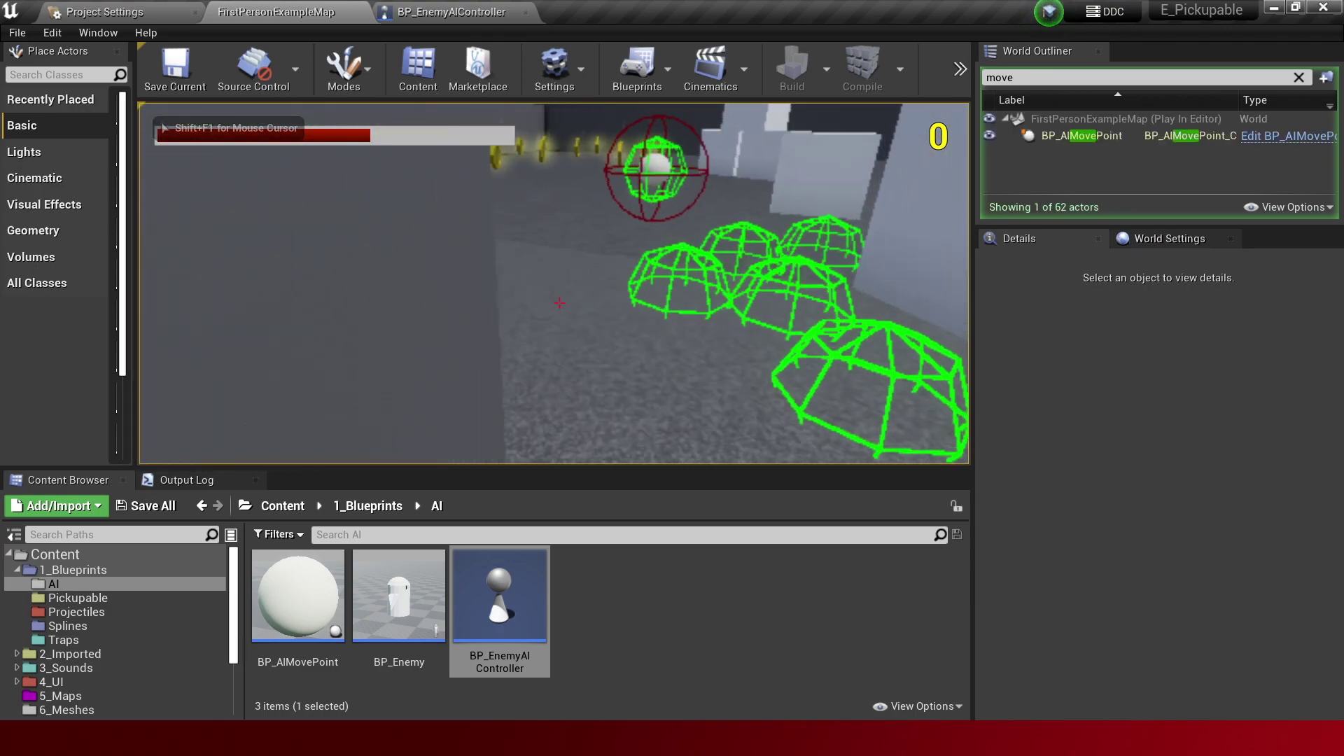
key(Escape)
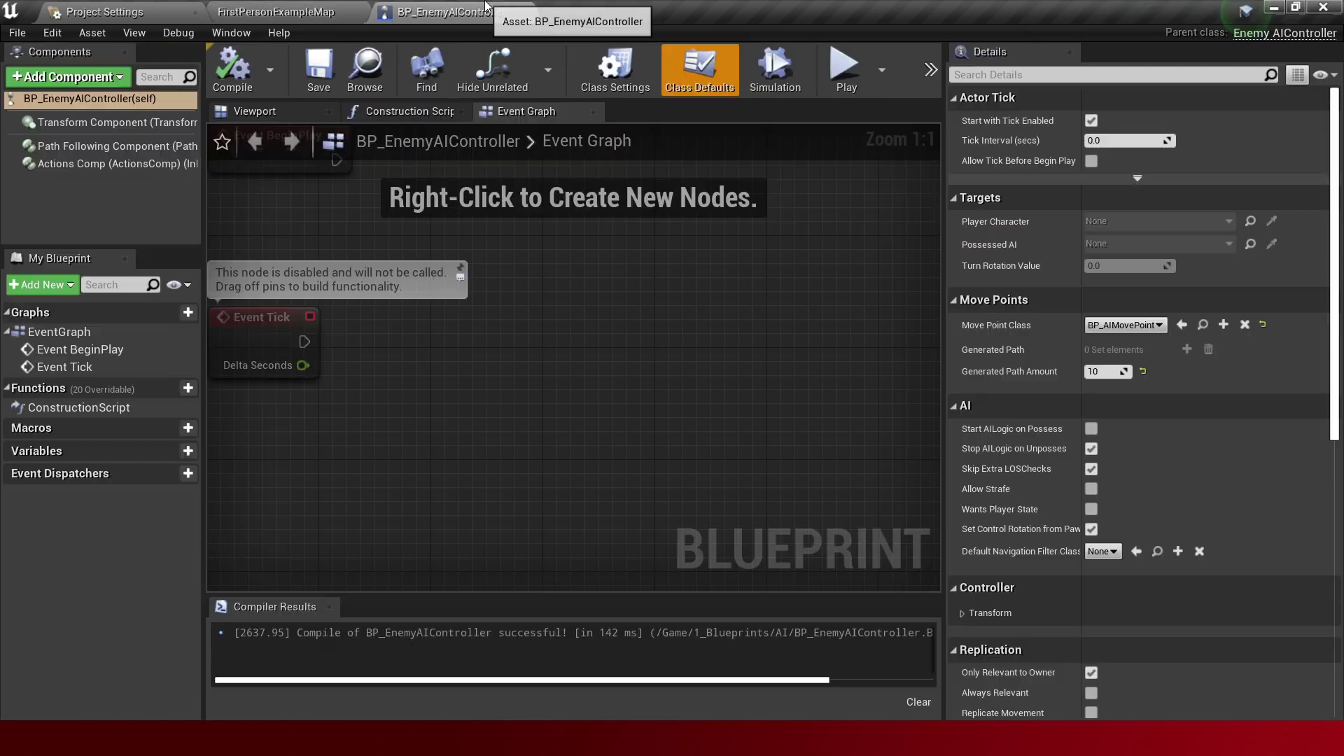
click(448, 12)
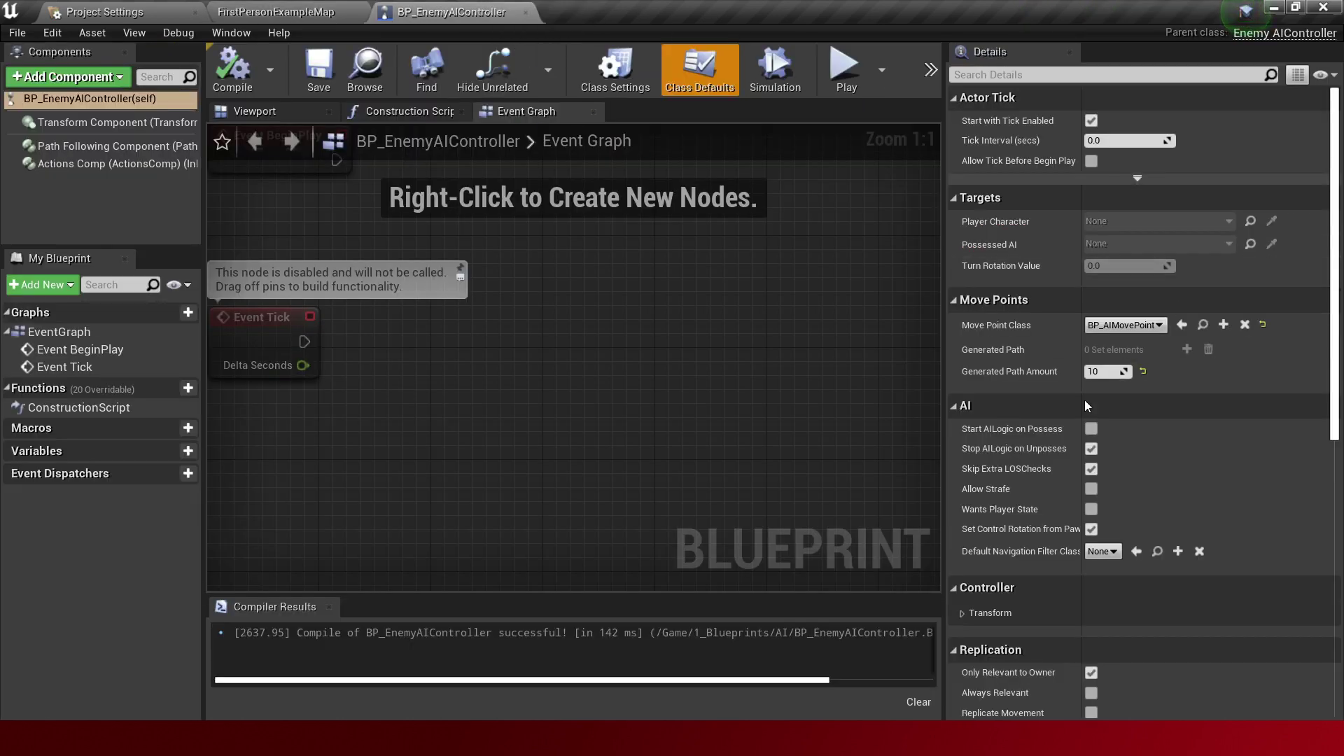
Set Generated Path Amount to 3 in the enemy AI controller's Class Defaults and compile it.
click(1103, 371)
text(3)
key(Return)
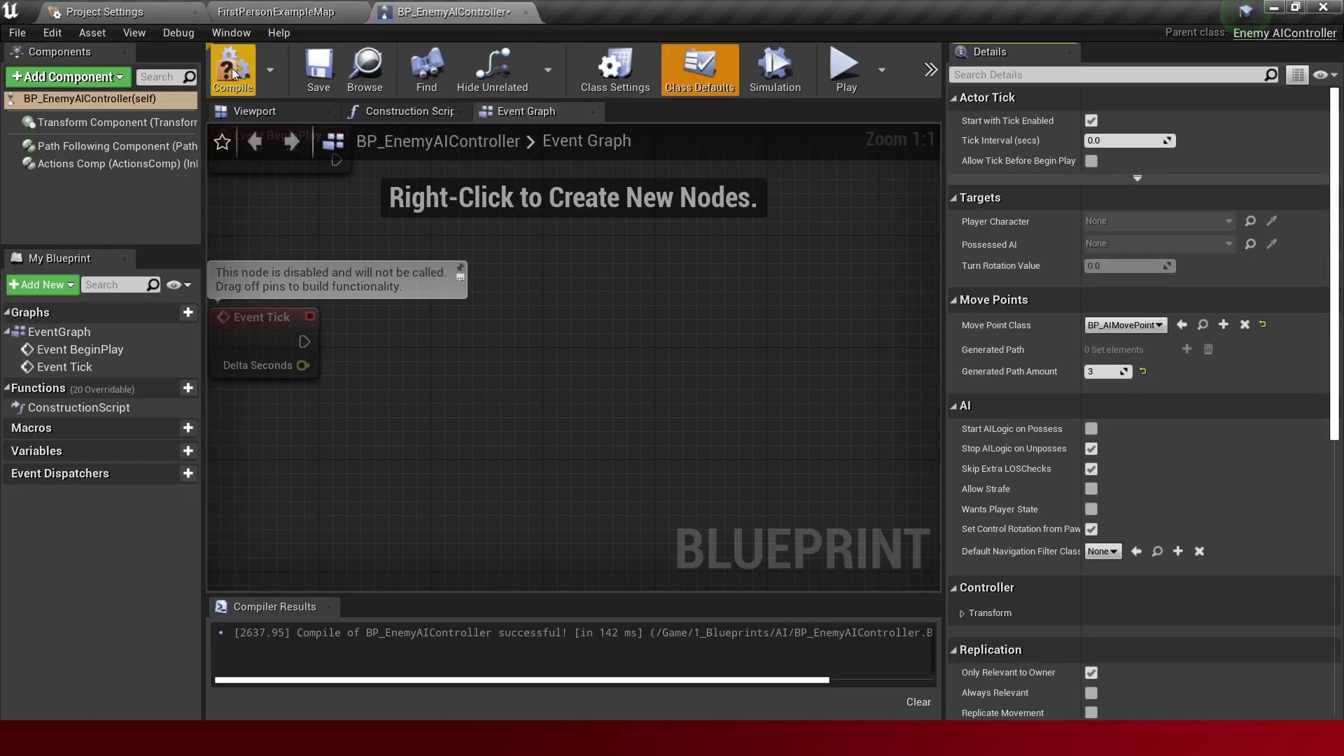
click(235, 74)
Play-test FirstPersonExampleMap twice to watch the shorter generated path.
click(277, 12)
key(alt+p)
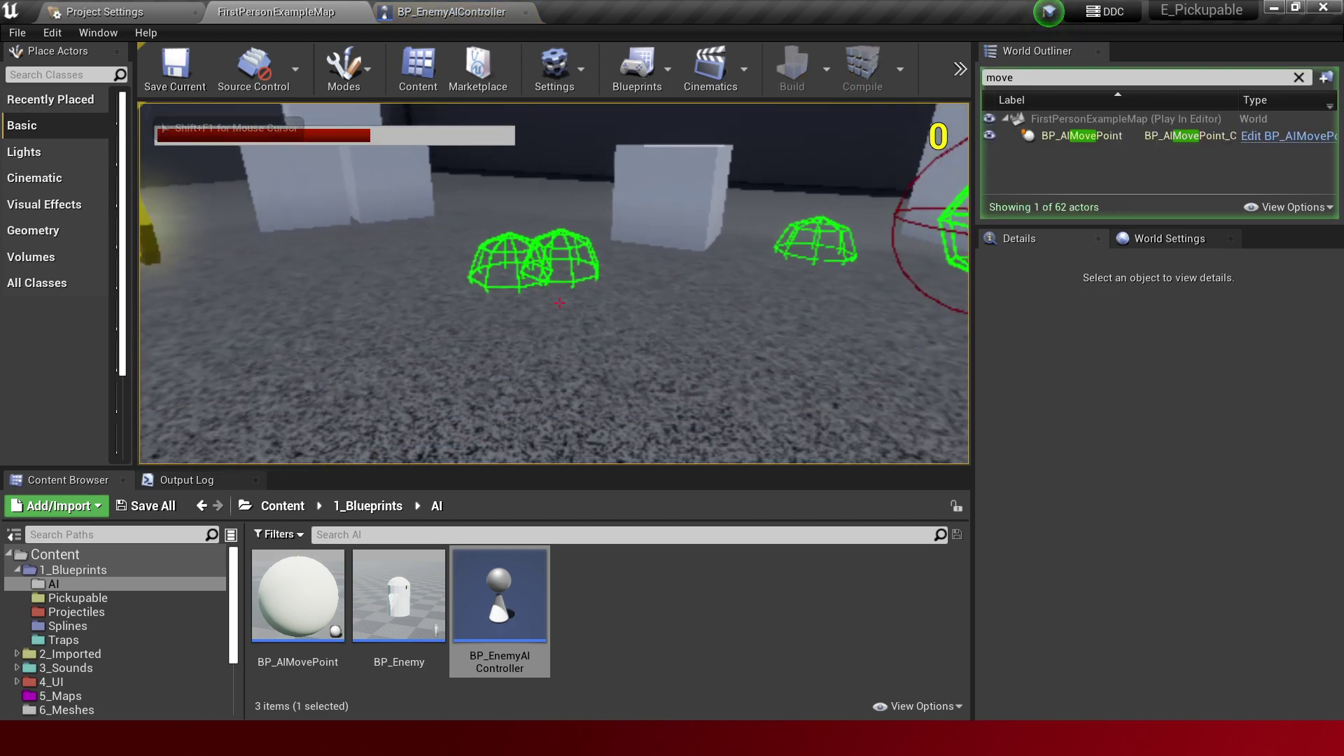
key(Escape)
key(alt+p)
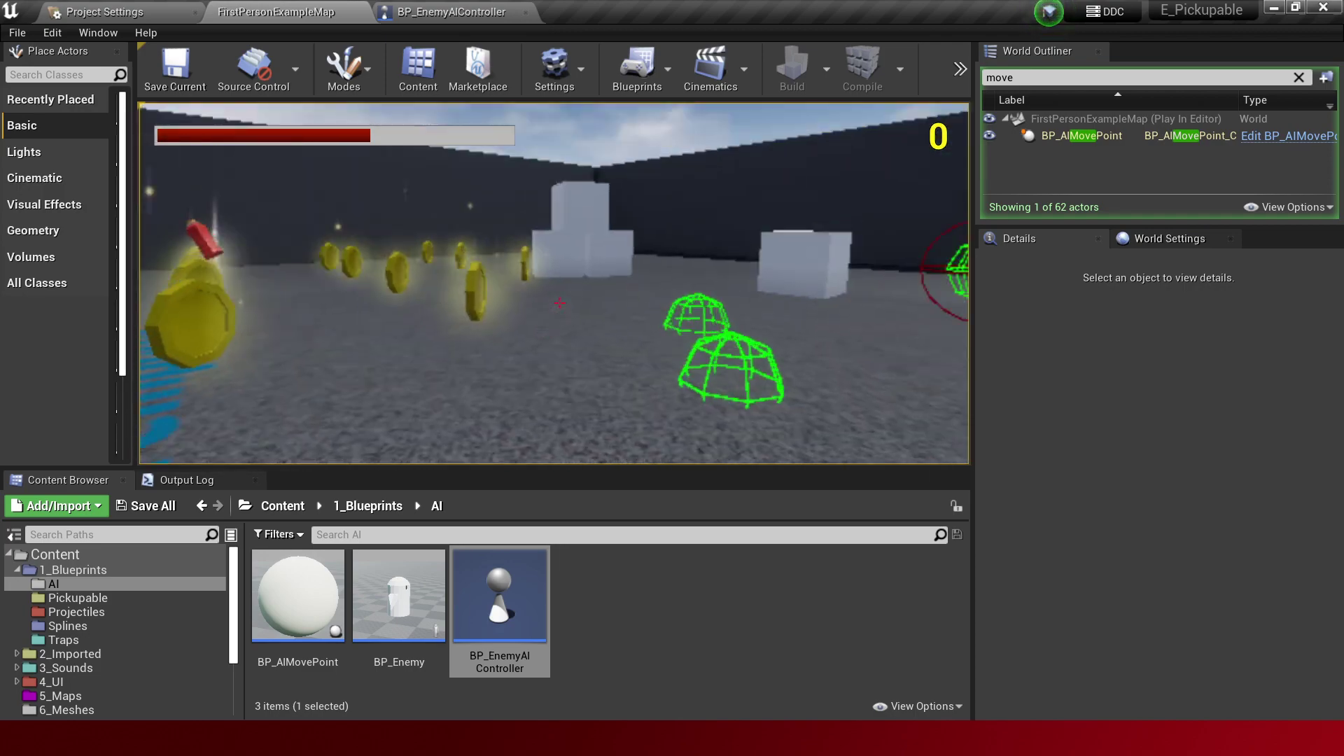
key(Escape)
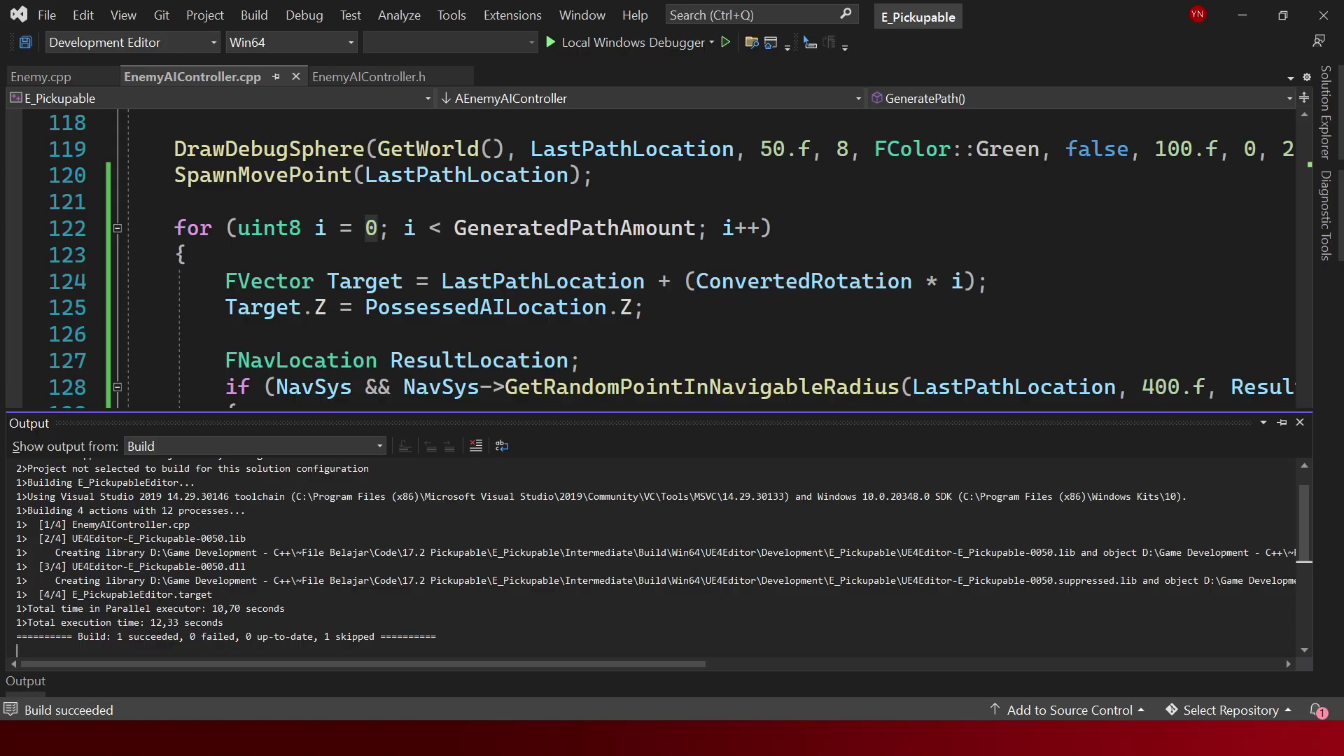
Copy SpawnMovePoint into the loop below the LastPathLocation = ResultLocation.Location update, then save.
click(572, 333)
scroll(427, 289, up, 2)
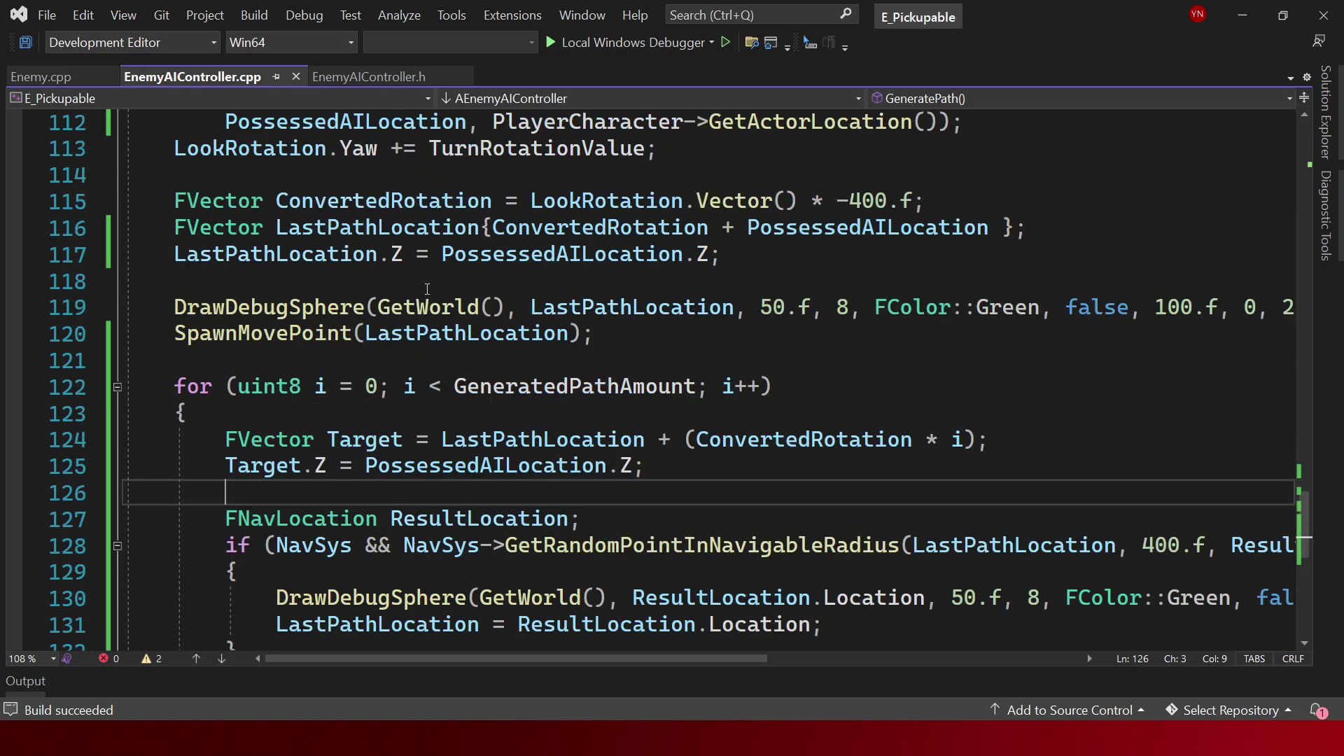
click(303, 336)
key(ctrl+d)
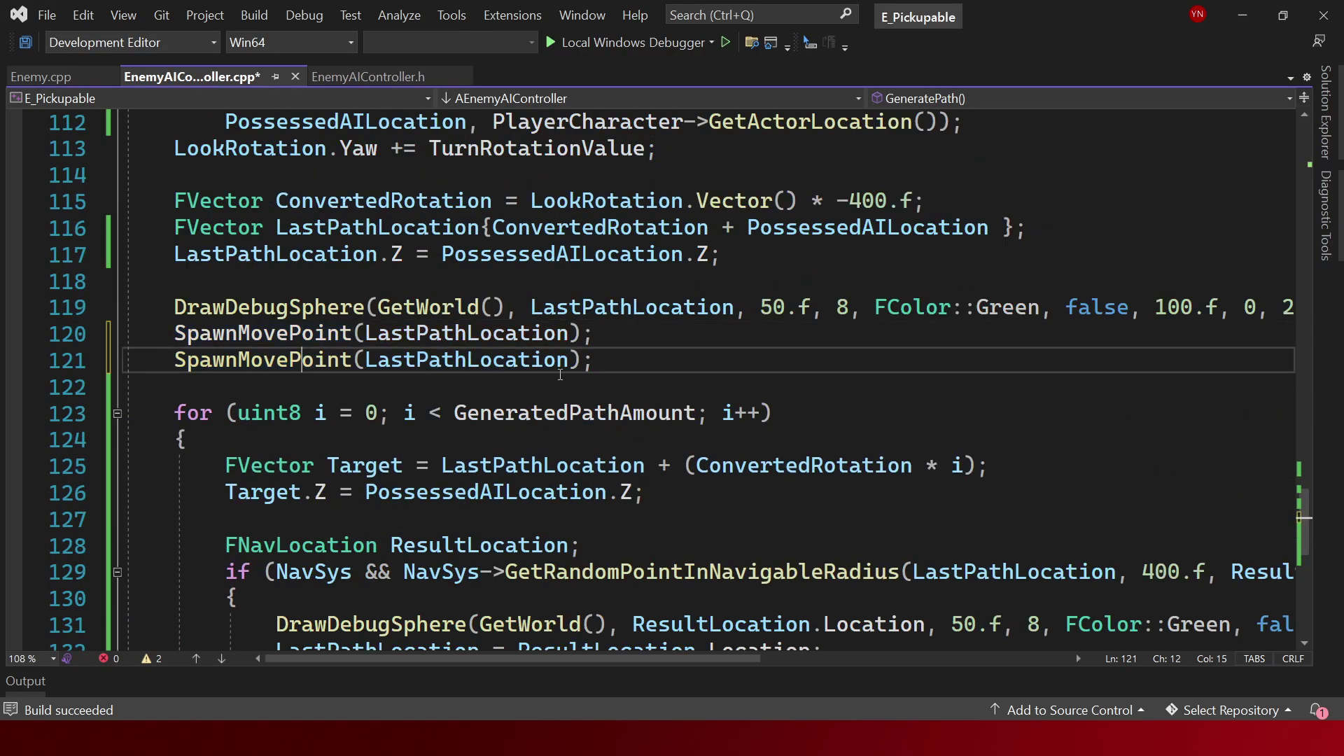
scroll(565, 353, down, 2)
key(alt+Down)
key(alt+Down)
key(alt+Down)
key(alt+Down)
key(alt+Down)
key(alt+Down)
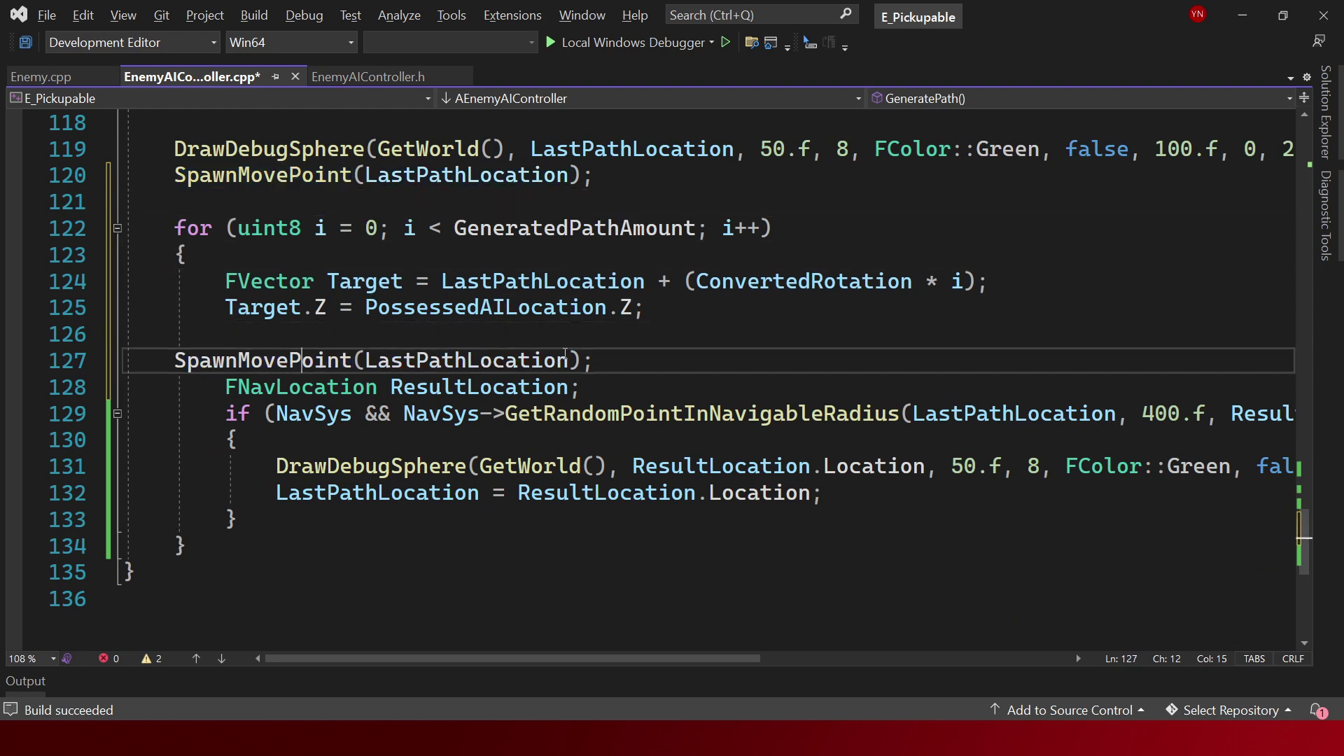
key(alt+Down)
key(alt+Down)
key(alt+Down)
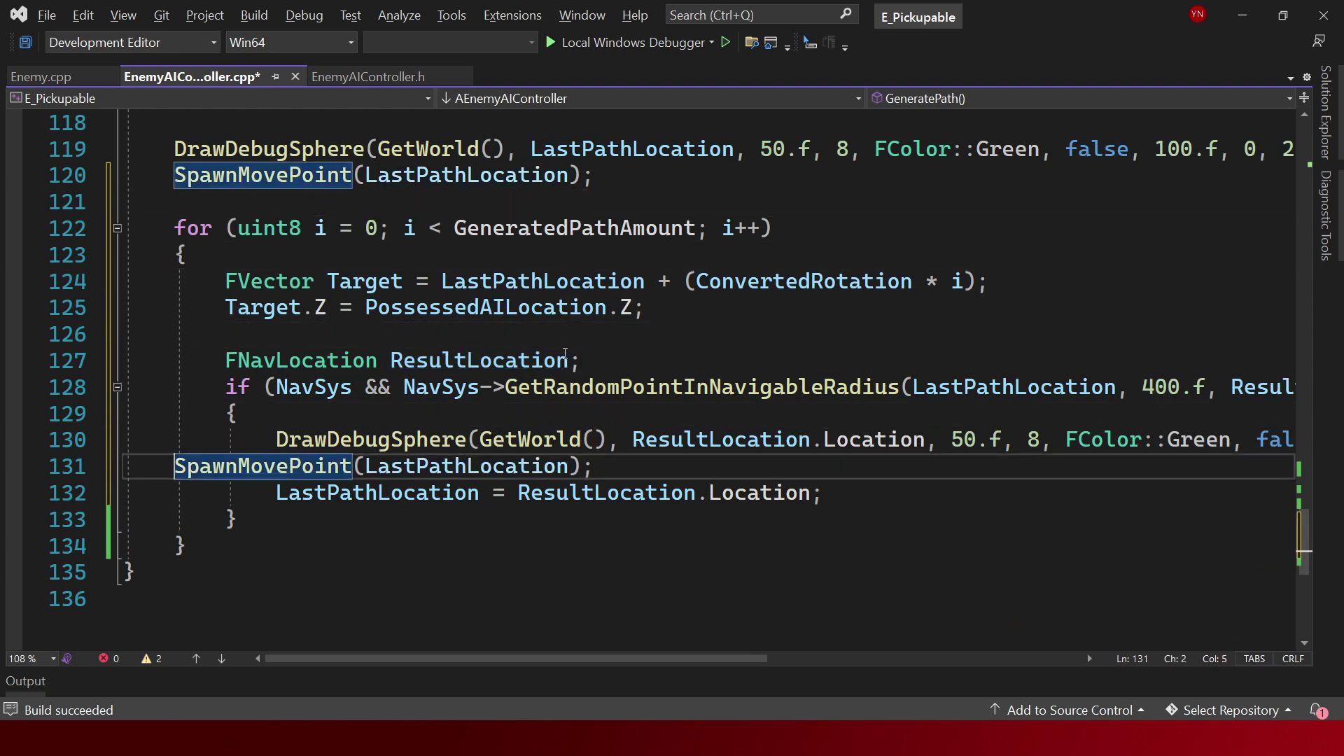
key(Tab)
key(Tab)
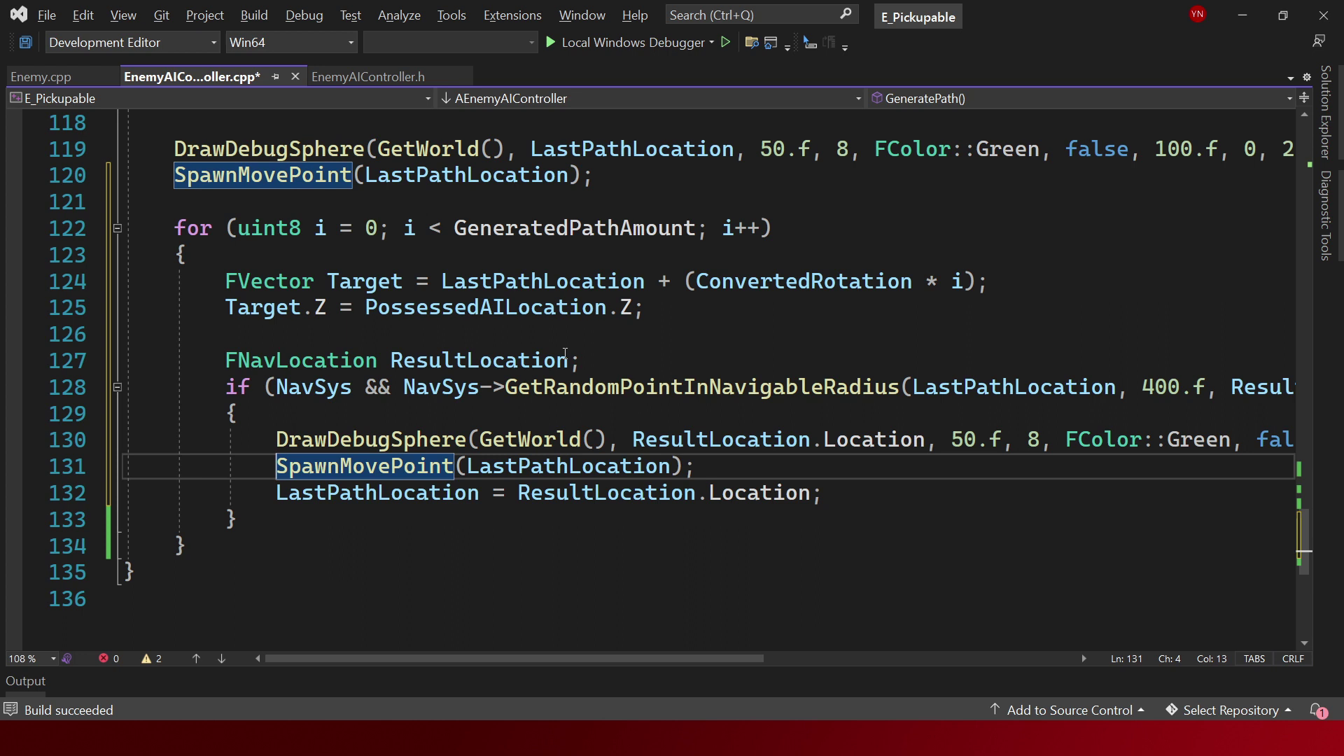
key(alt+Down)
key(ctrl+s)
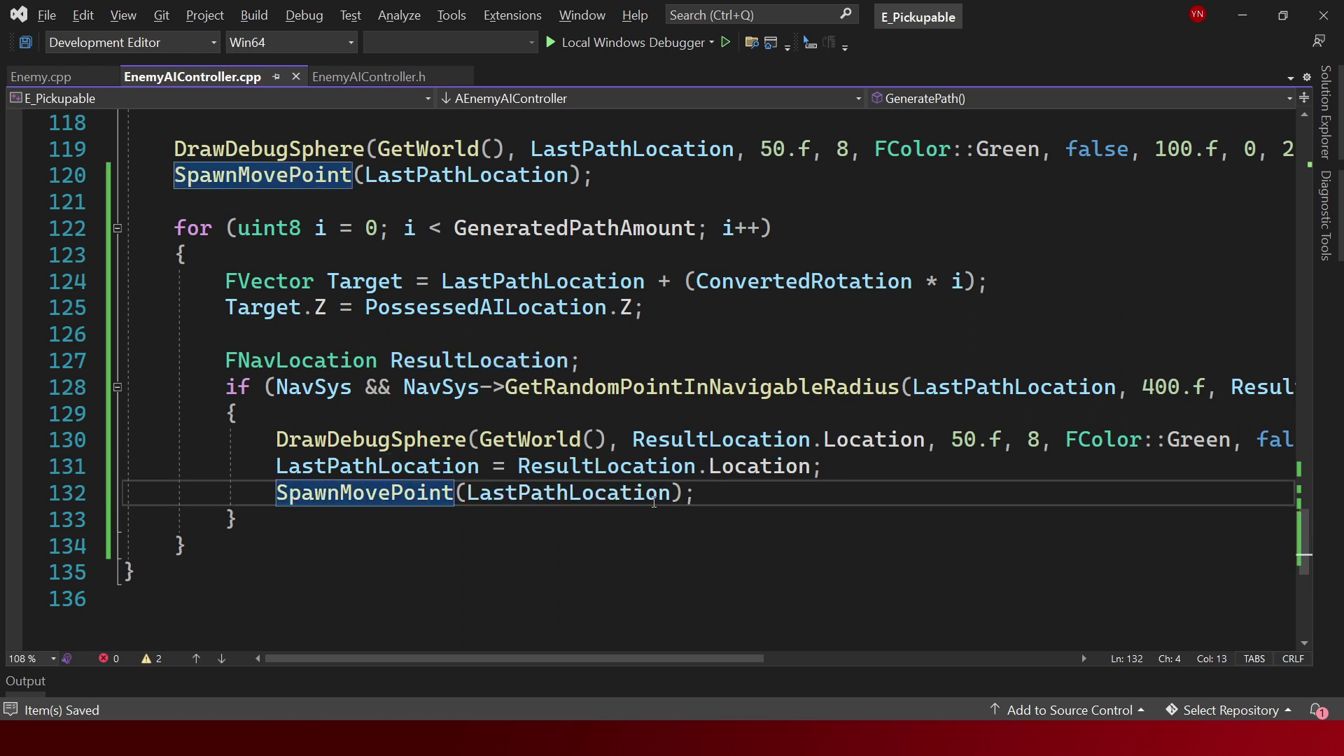
Review the LastPathLocation assignment and start building E_Pickupable.
click(581, 493)
drag(275, 467, 756, 470)
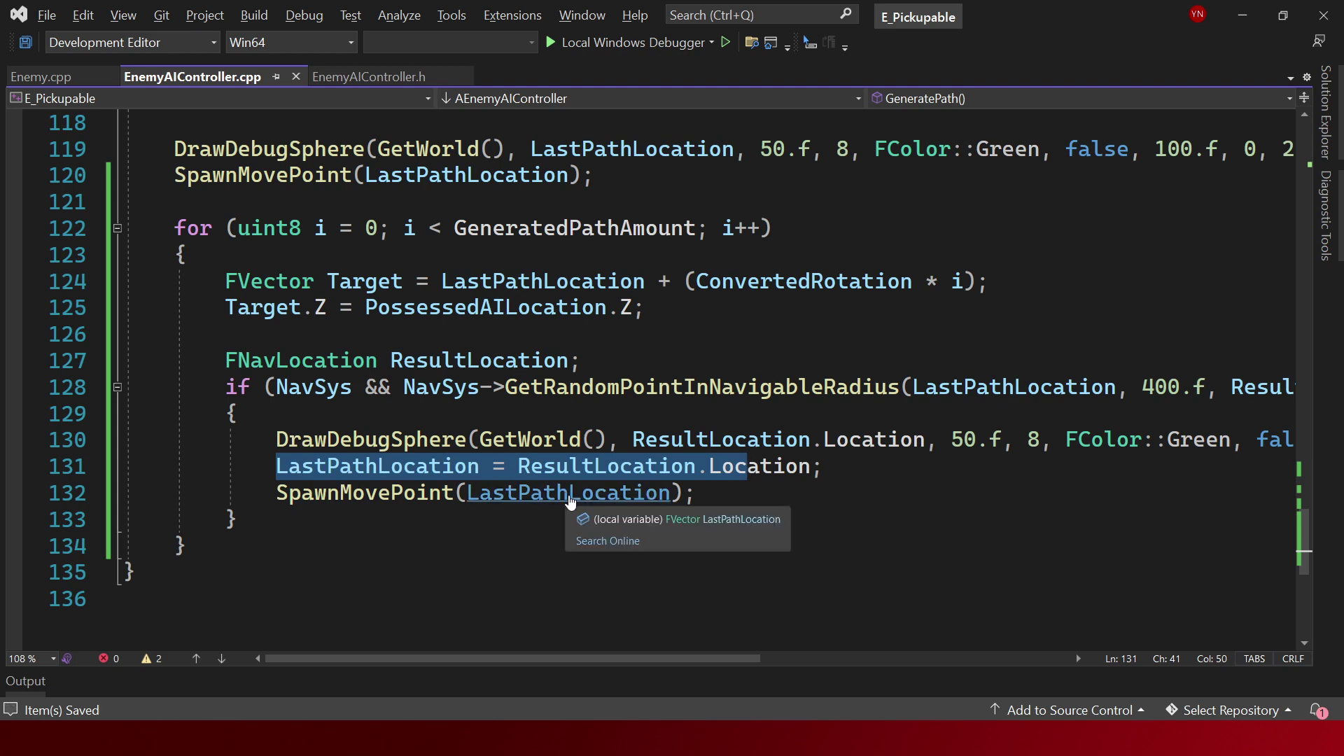
click(544, 466)
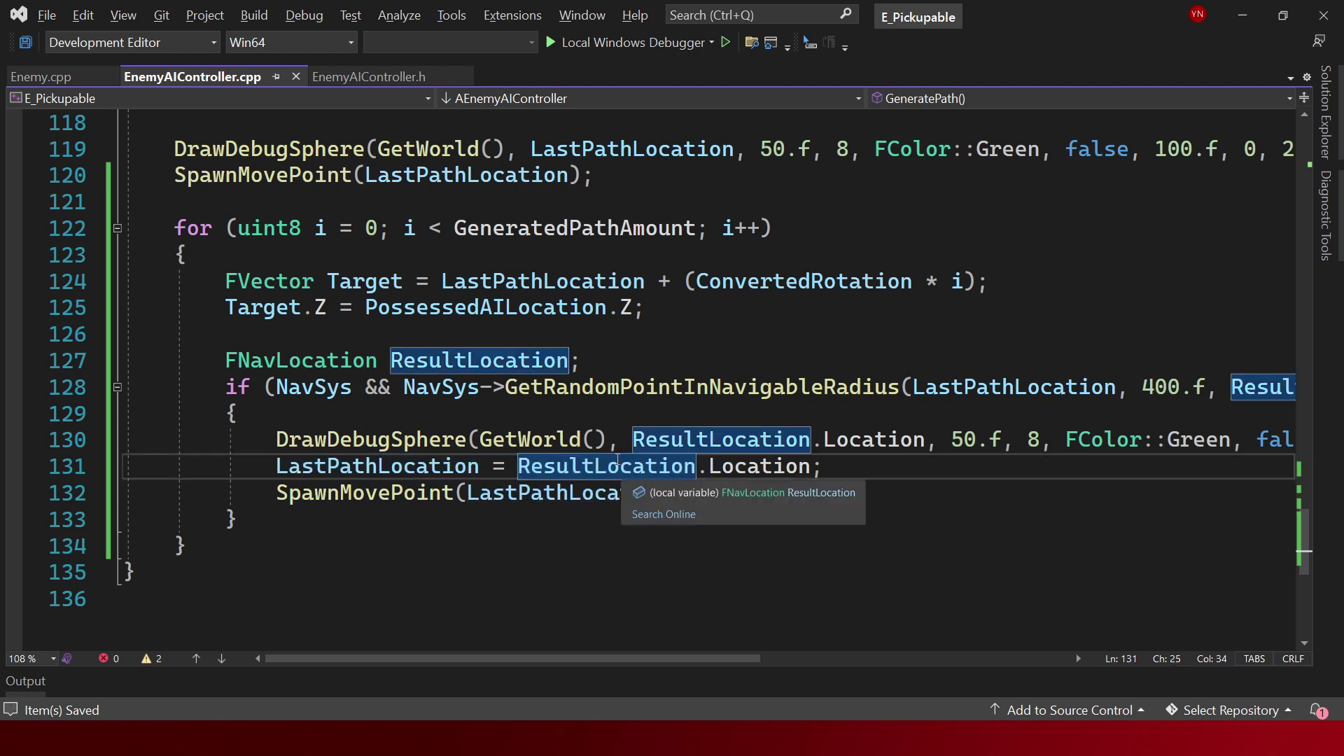
key(ctrl+shift+b)
scroll(580, 310, down, 1)
scroll(567, 329, down, 1)
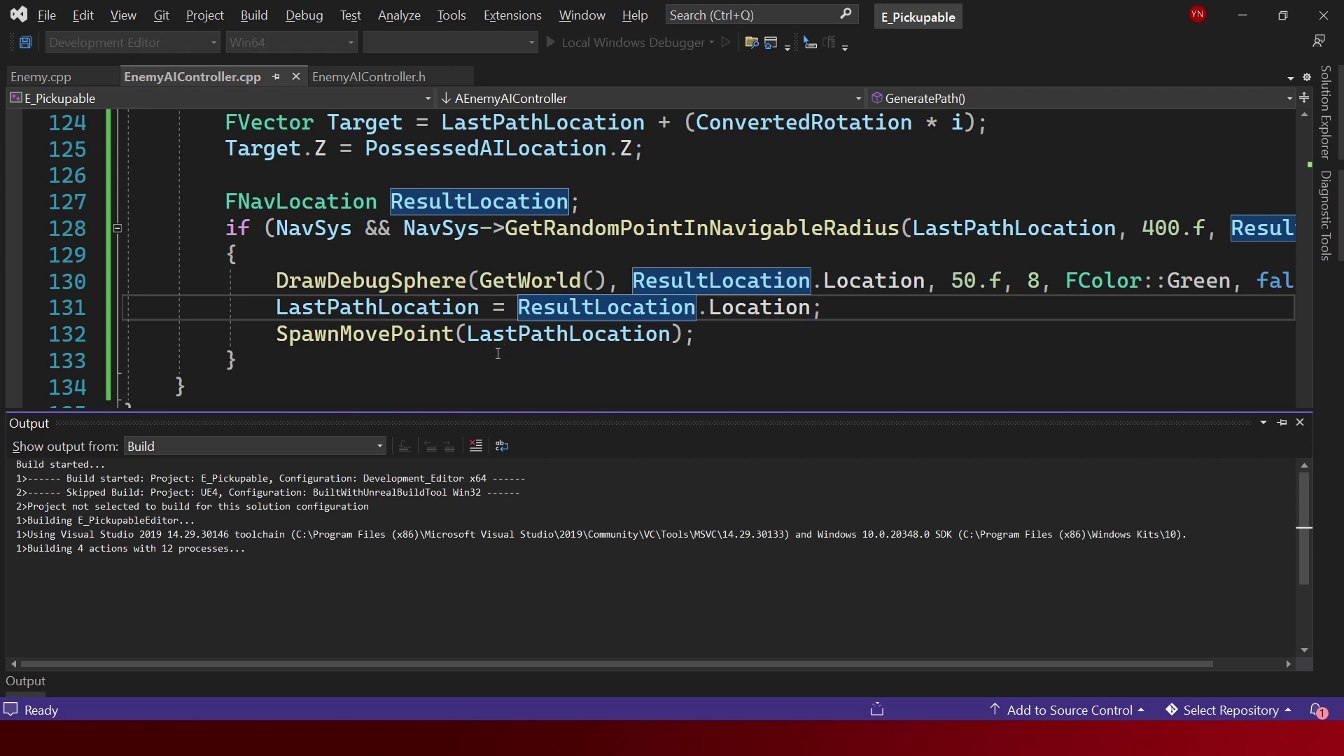
After the build, check the SpawnMovePoint call on line 132 and hot-reload into the Unreal Editor.
click(373, 310)
click(405, 334)
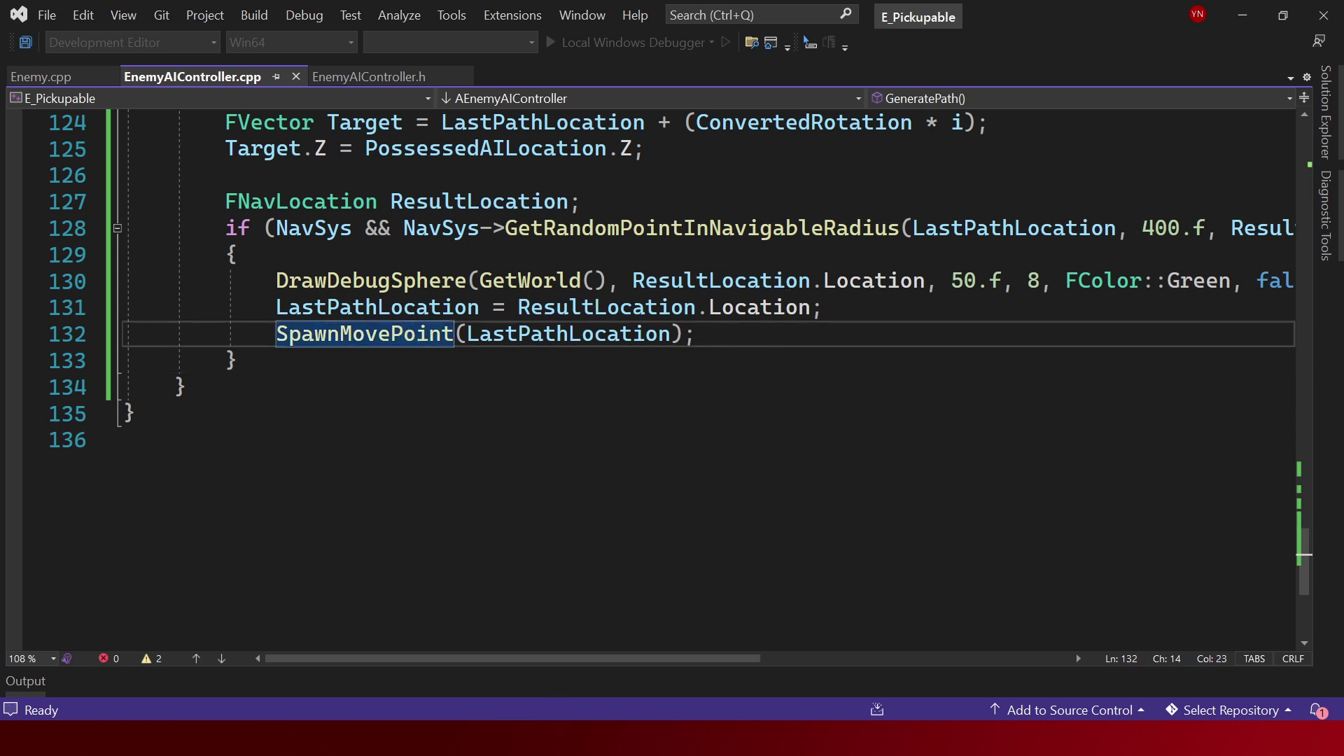
key(alt+Tab)
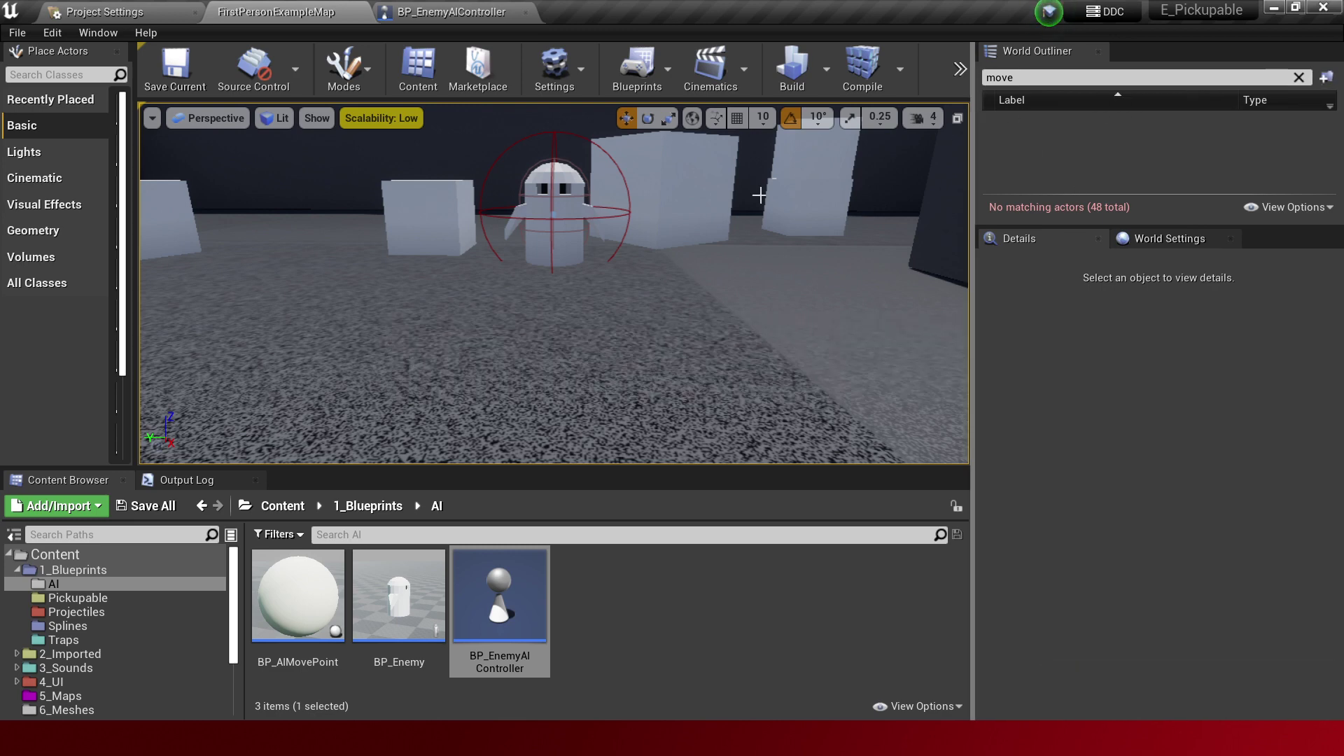
Play-test the level and inspect the spawned BP_AIMovePoint through BP_AIMovePoint3 actors in the outliner.
key(alt+p)
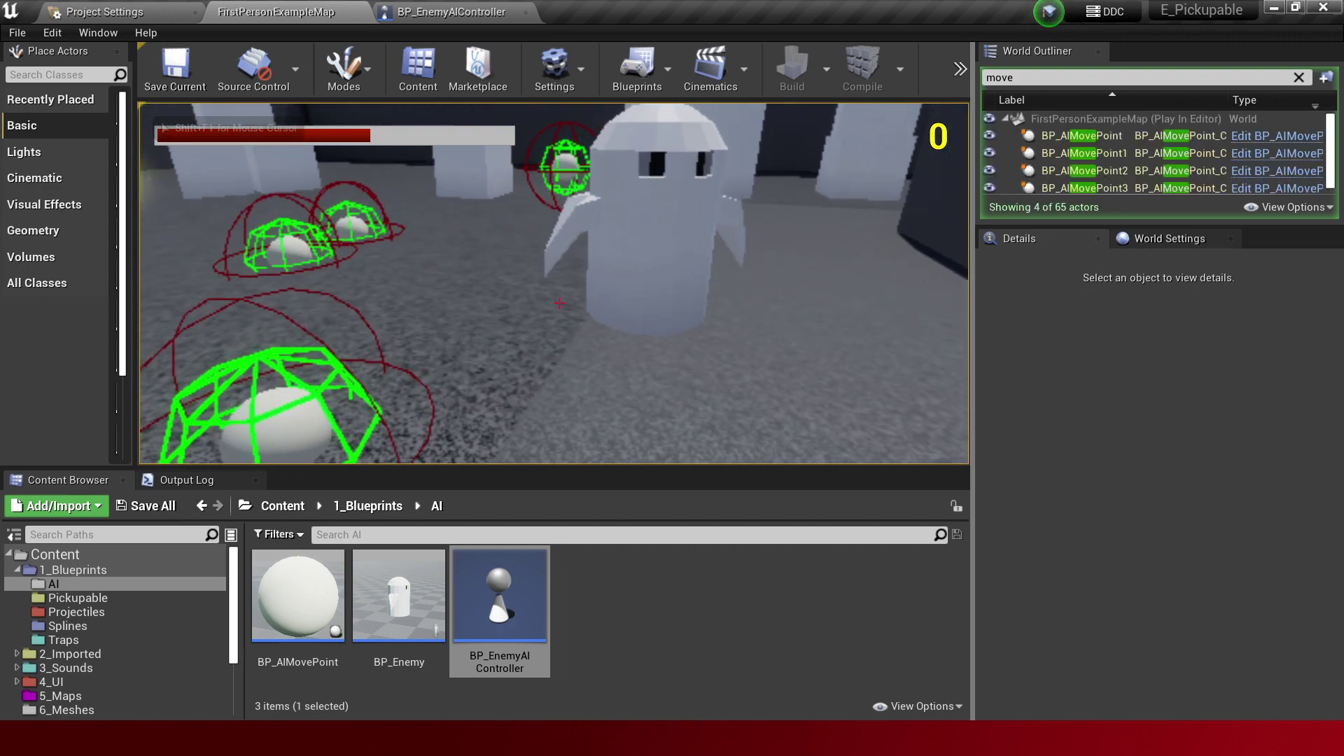
key(shift+F1)
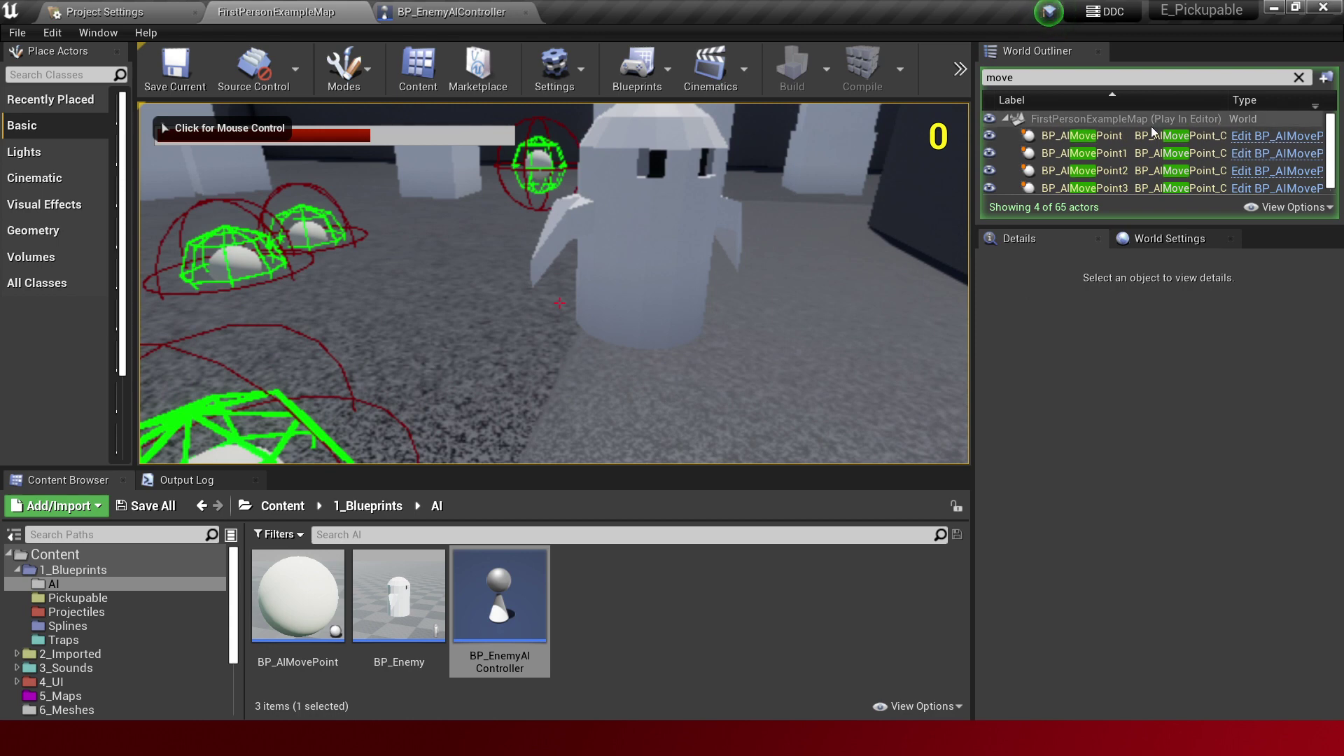
click(1082, 136)
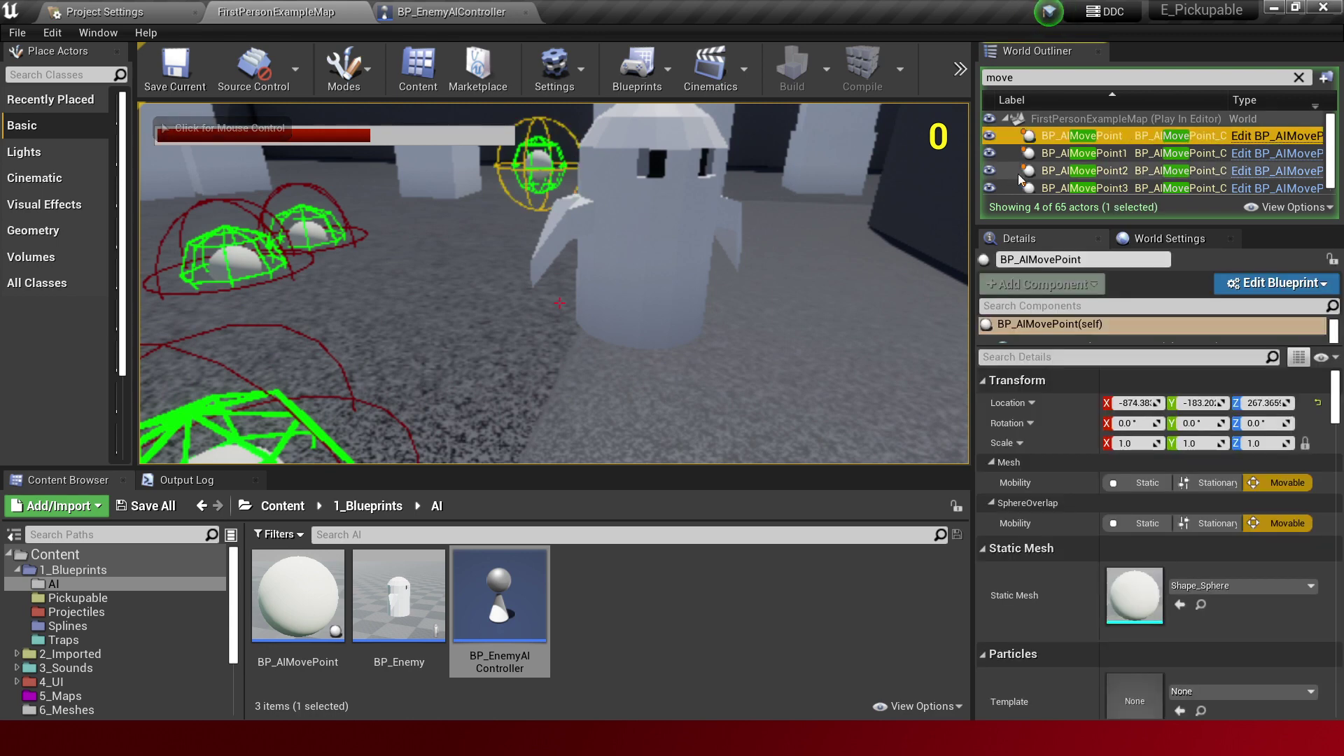
click(1083, 154)
click(560, 301)
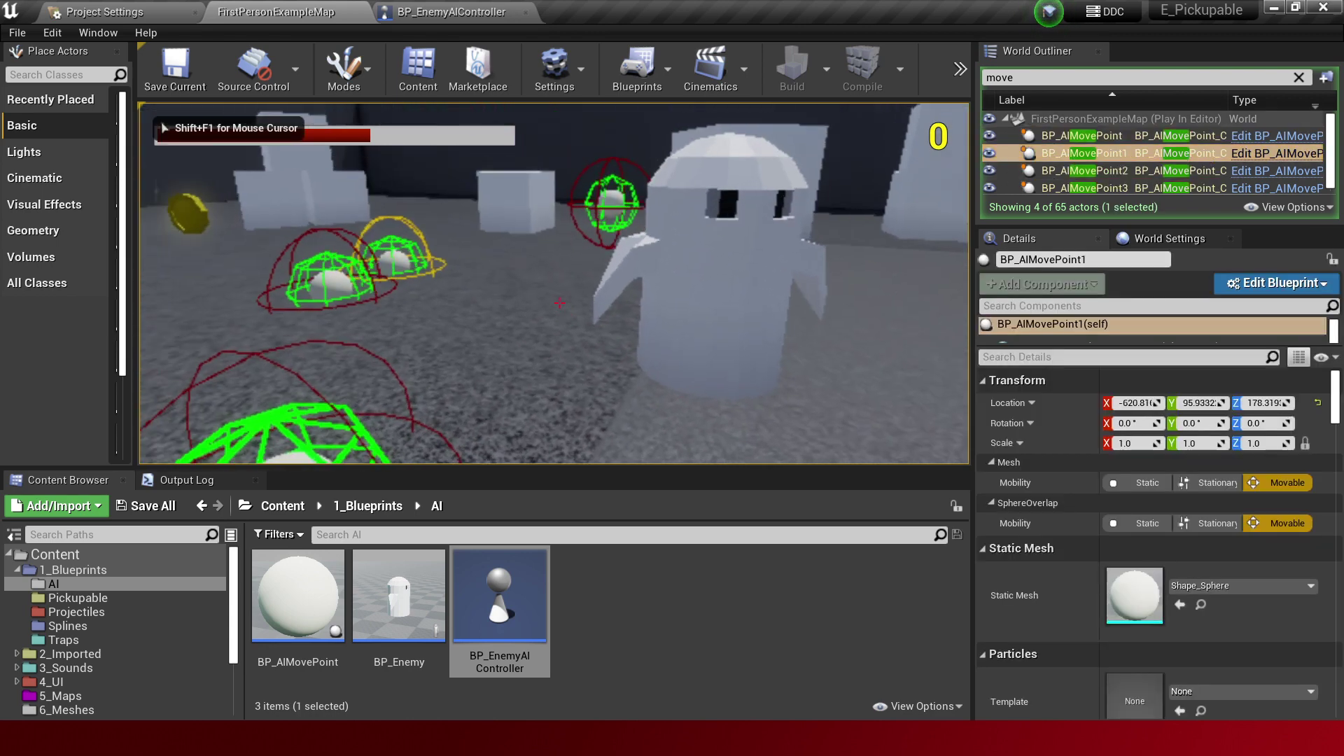
key(shift+F1)
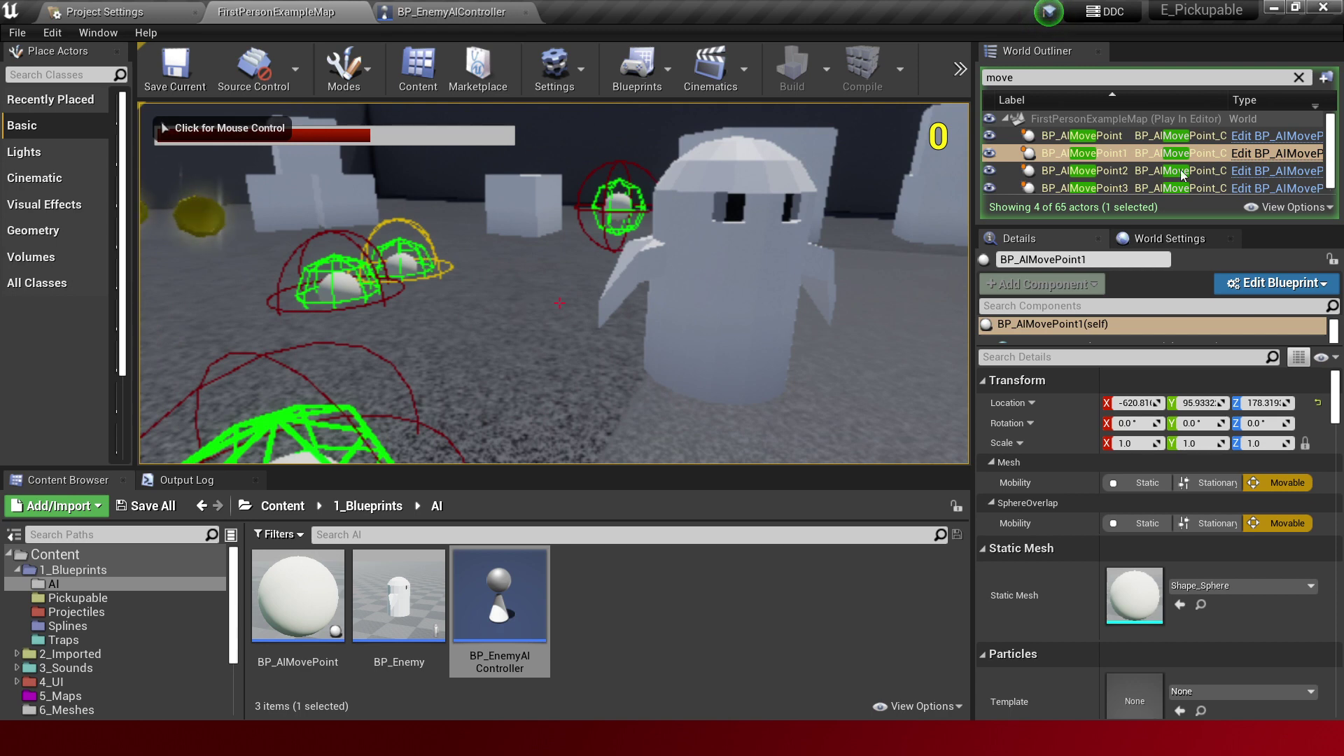
click(1182, 173)
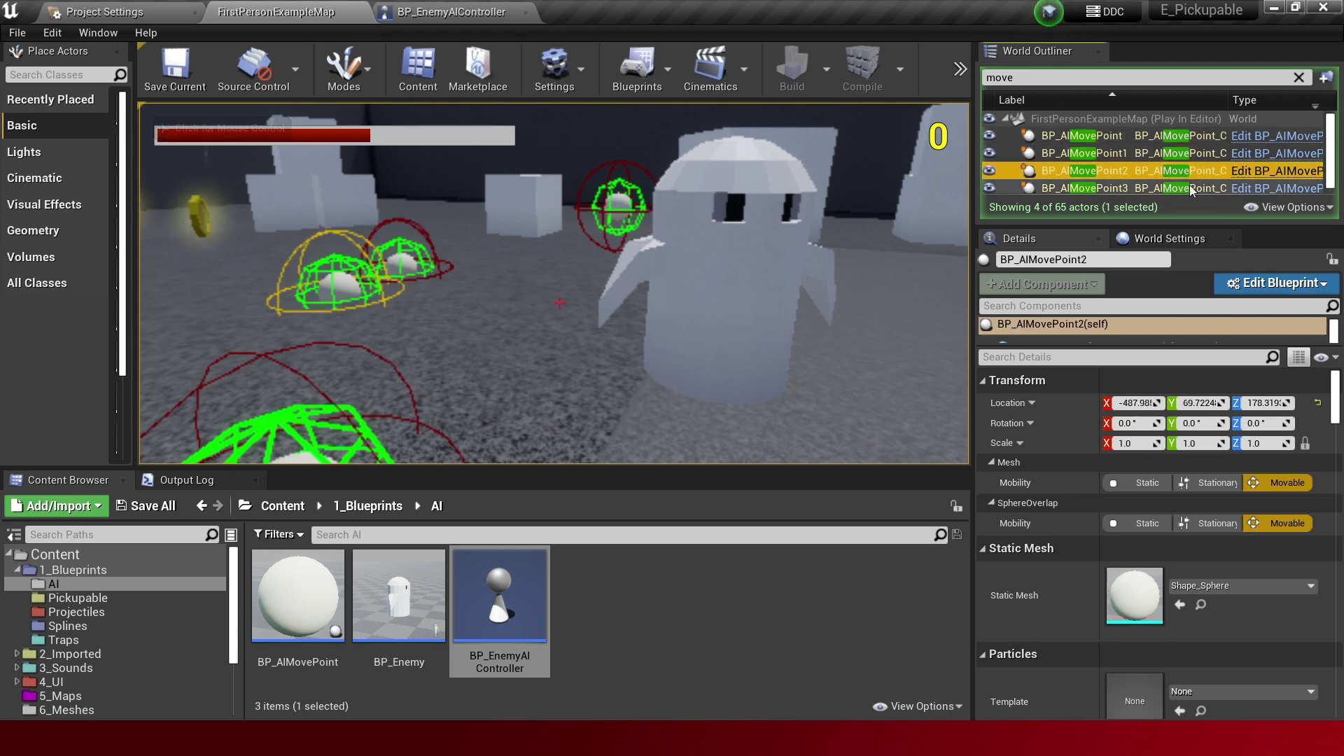
click(1183, 189)
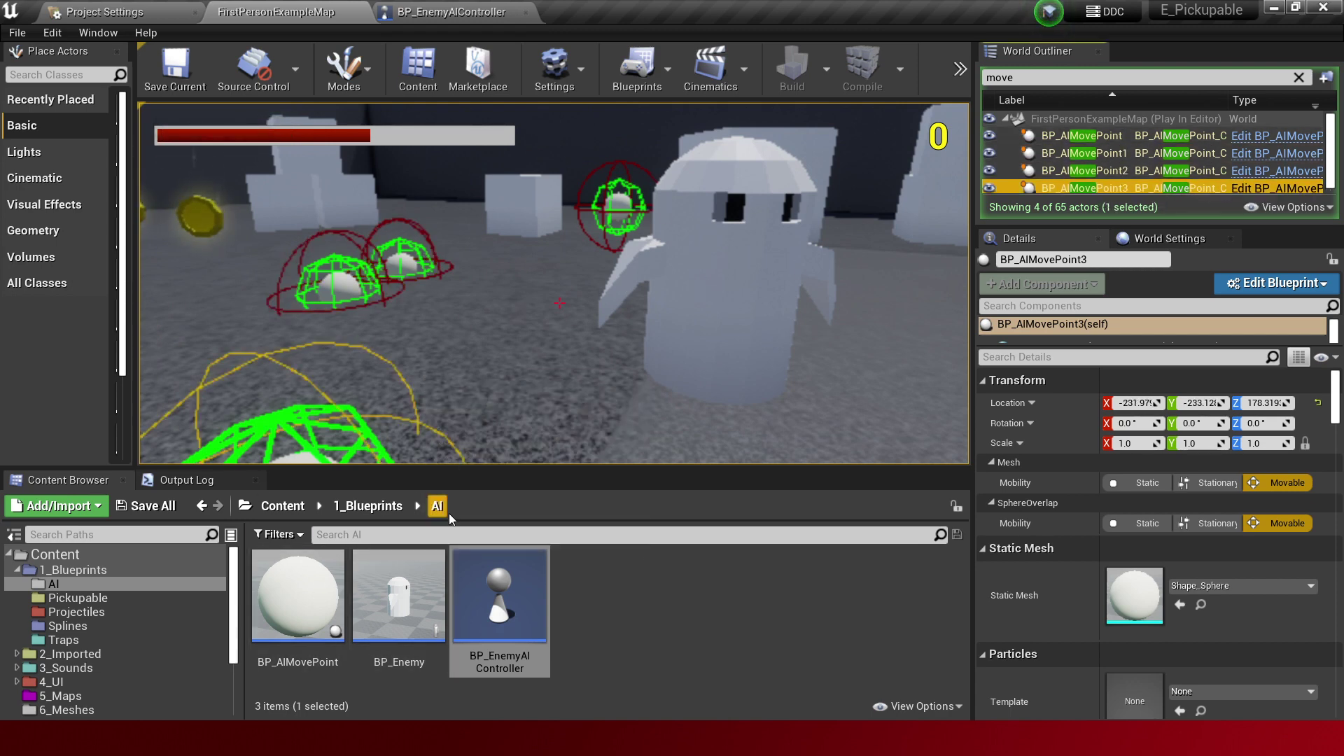
click(448, 420)
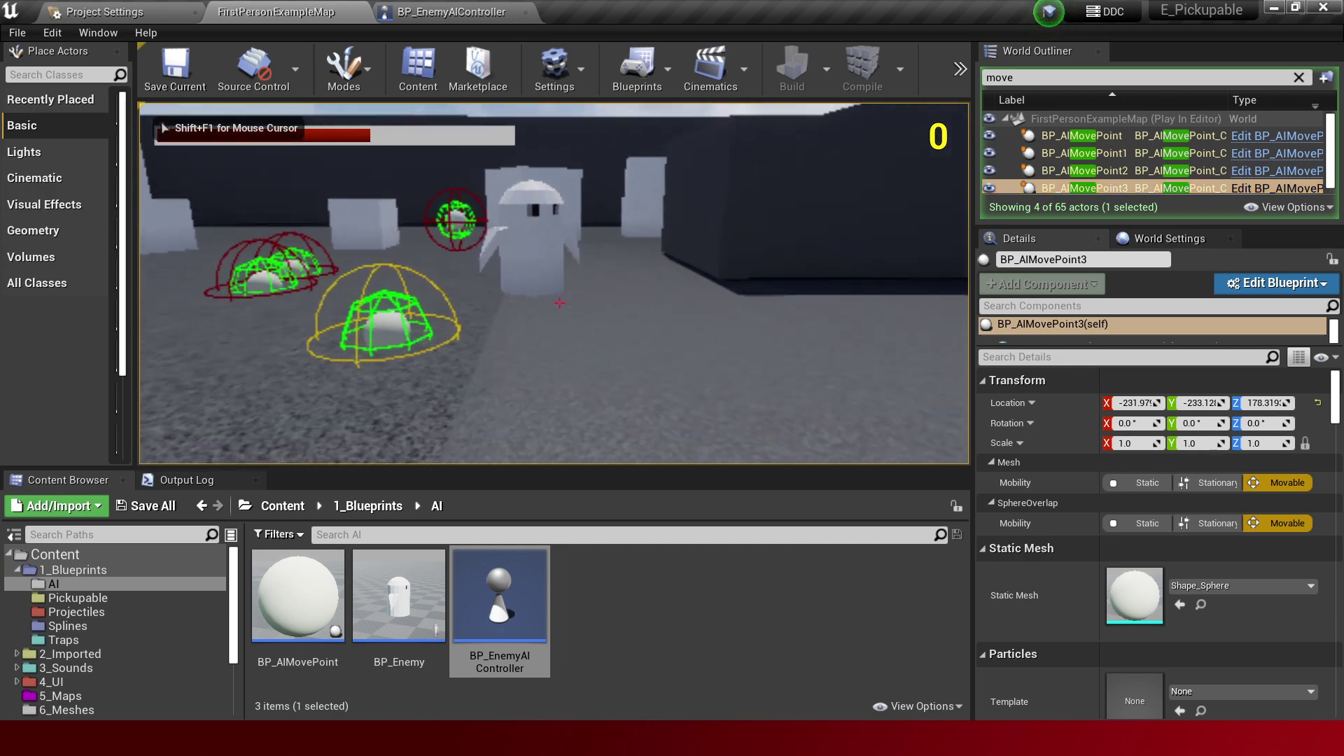
key(Escape)
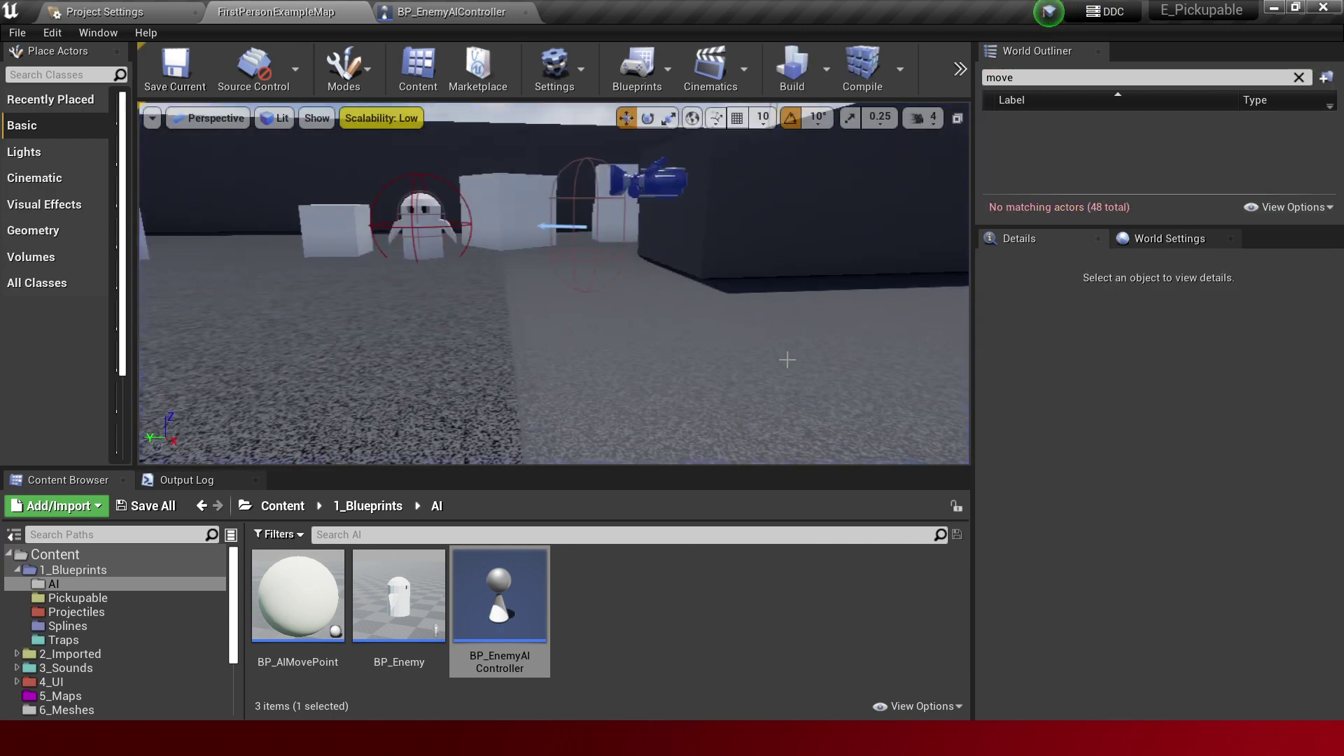
Run two more play tests, then return to the GeneratePath() code in Visual Studio.
key(alt+p)
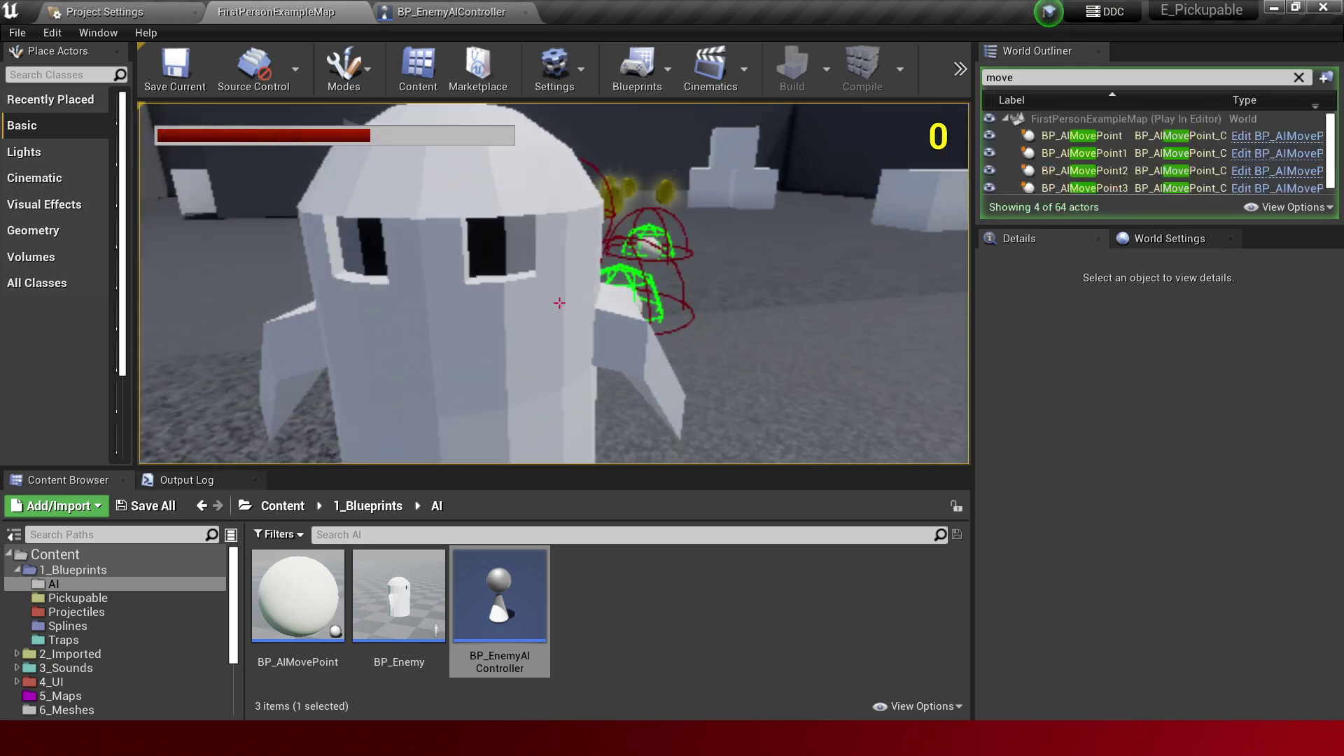
key(Escape)
key(alt+p)
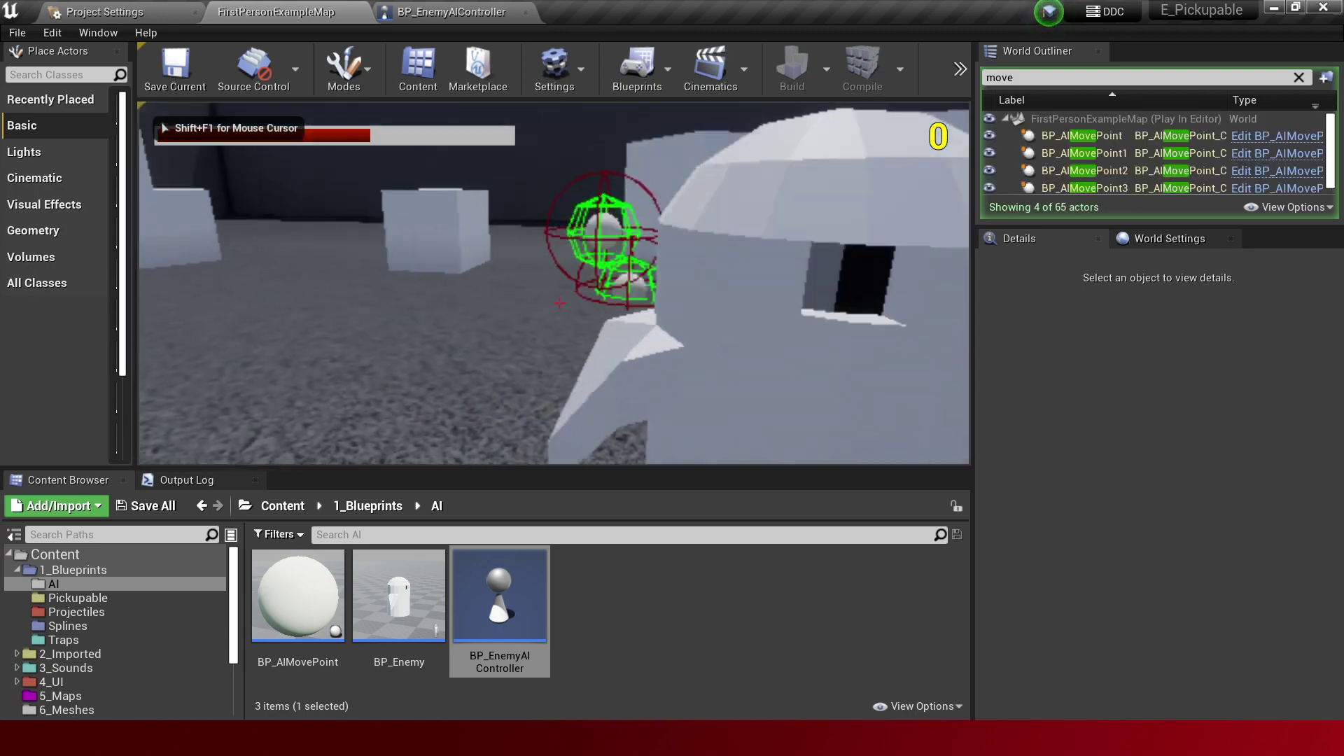
key(Escape)
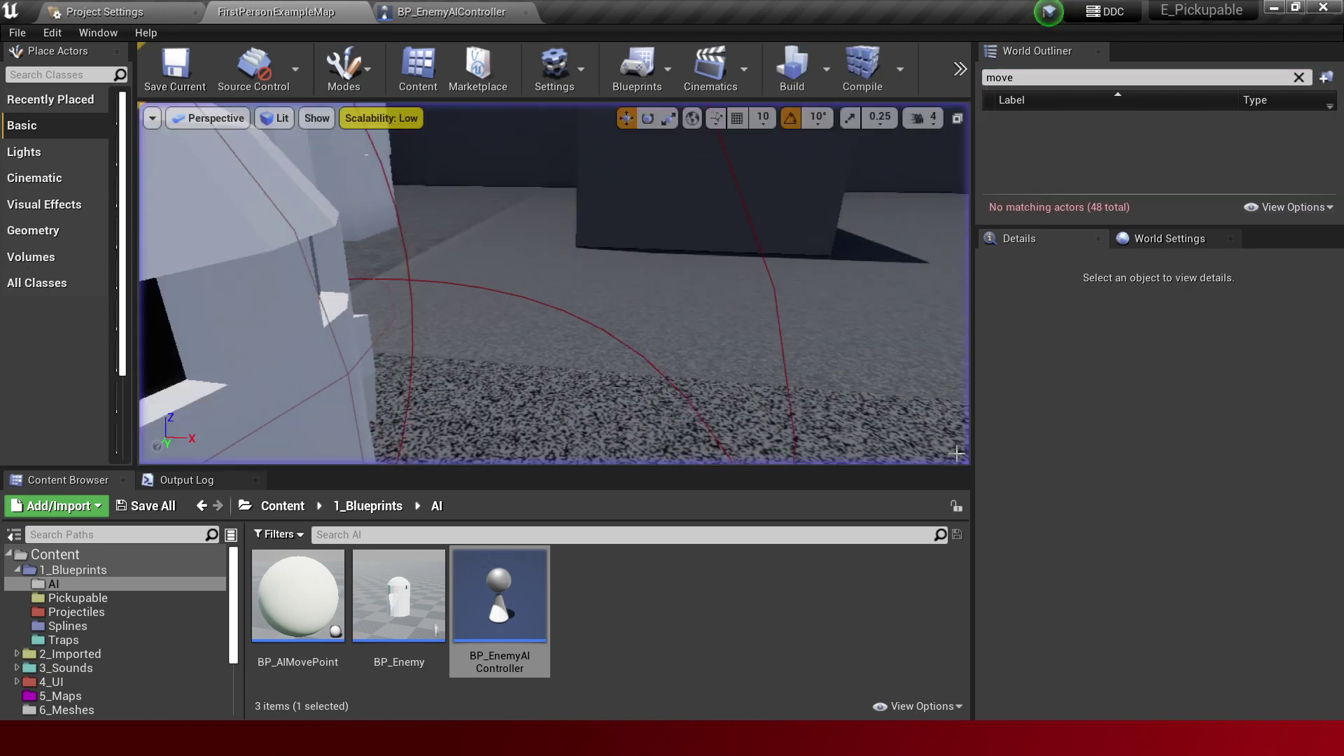
key(alt+Tab)
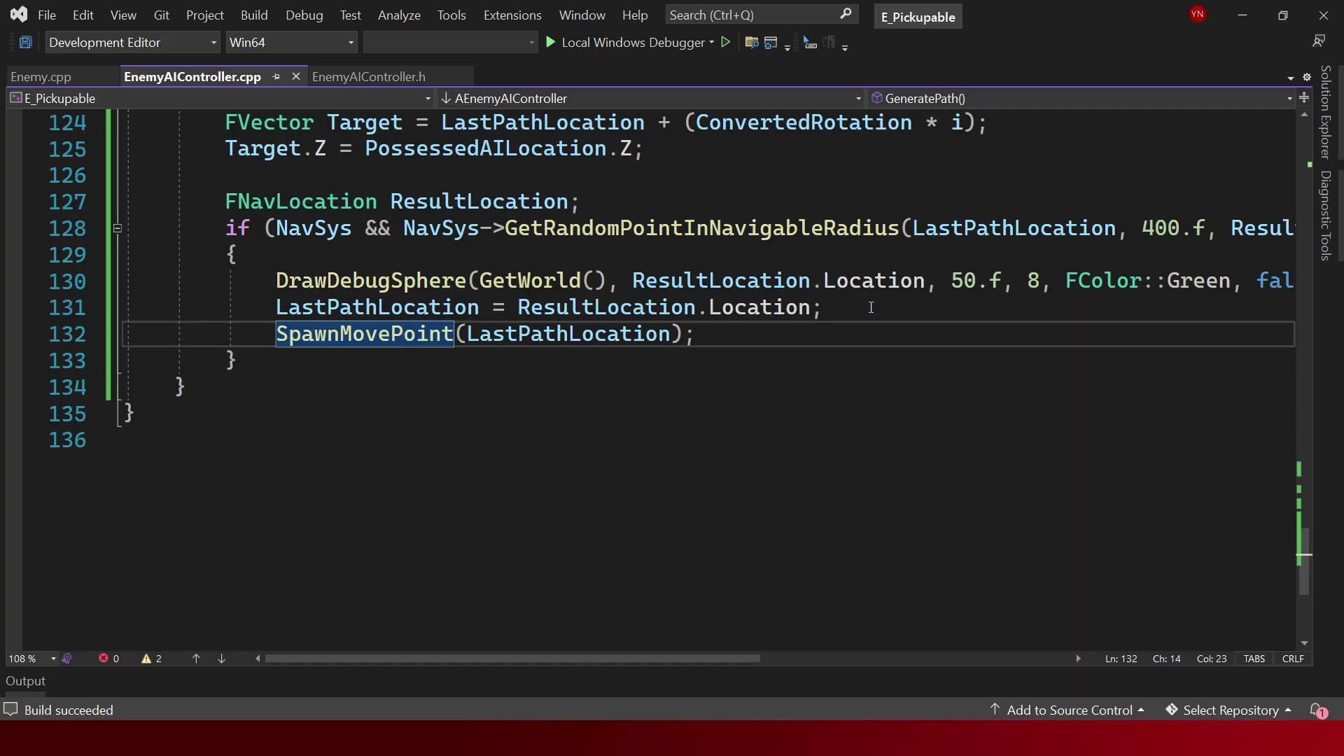
Change the Target line to LastPathLocation + (ConvertedRotation * -i) and rebuild E_Pickupable.
click(823, 227)
scroll(856, 256, up, 2)
click(935, 281)
text(-)
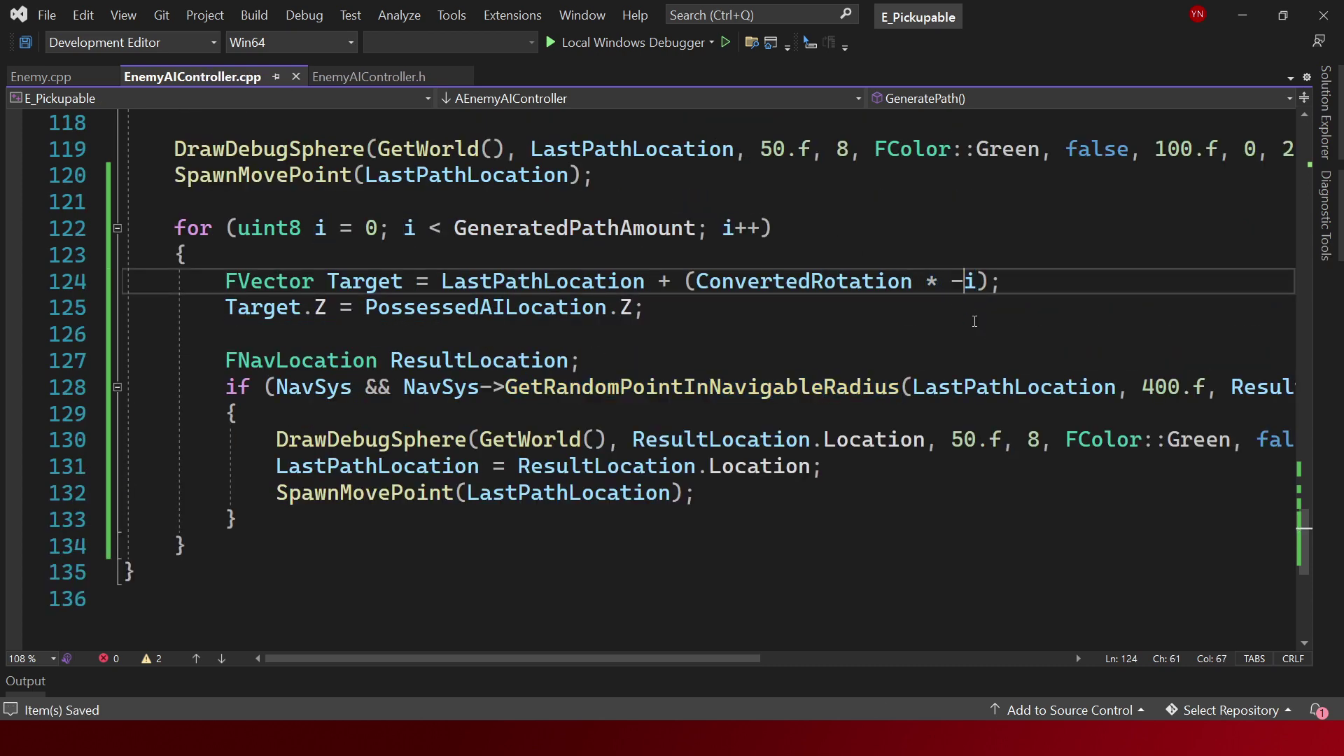
key(ctrl+shift+b)
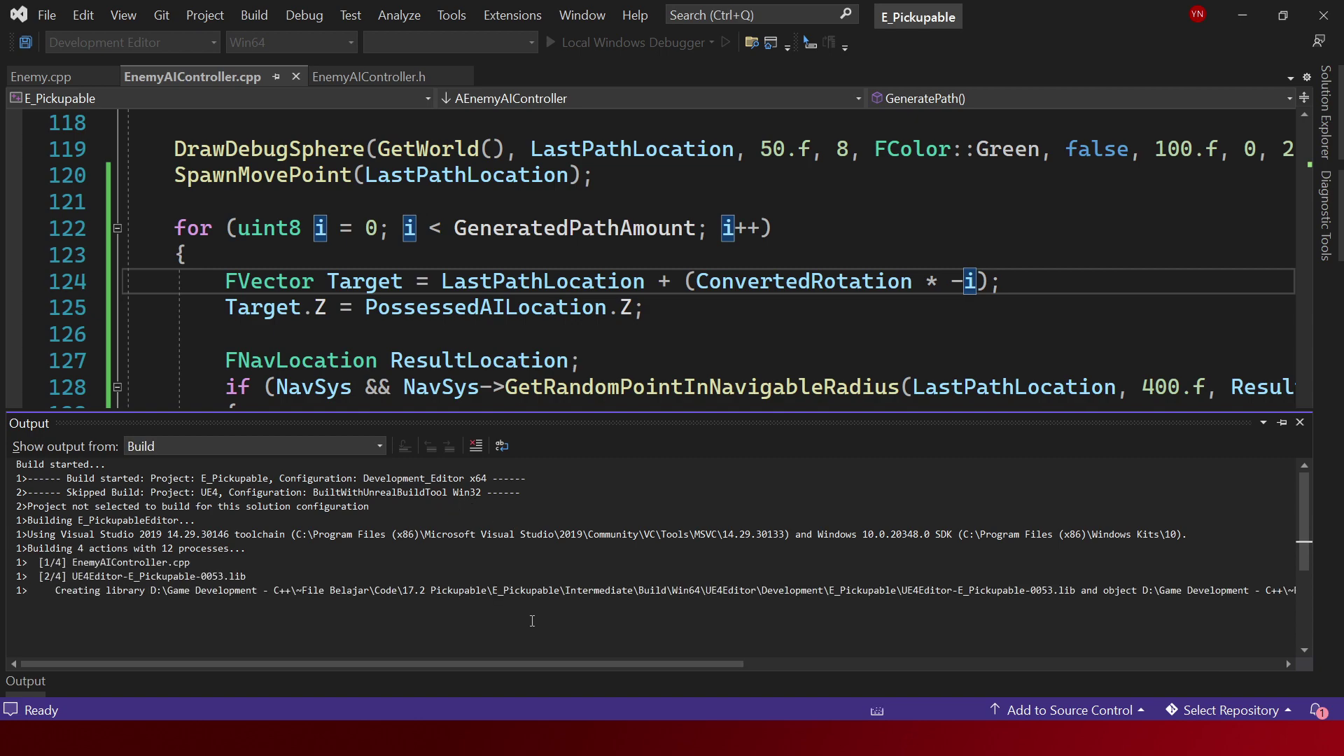
Run four play tests of the -i change to see where move points spawn, then return to Visual Studio.
key(alt+Tab)
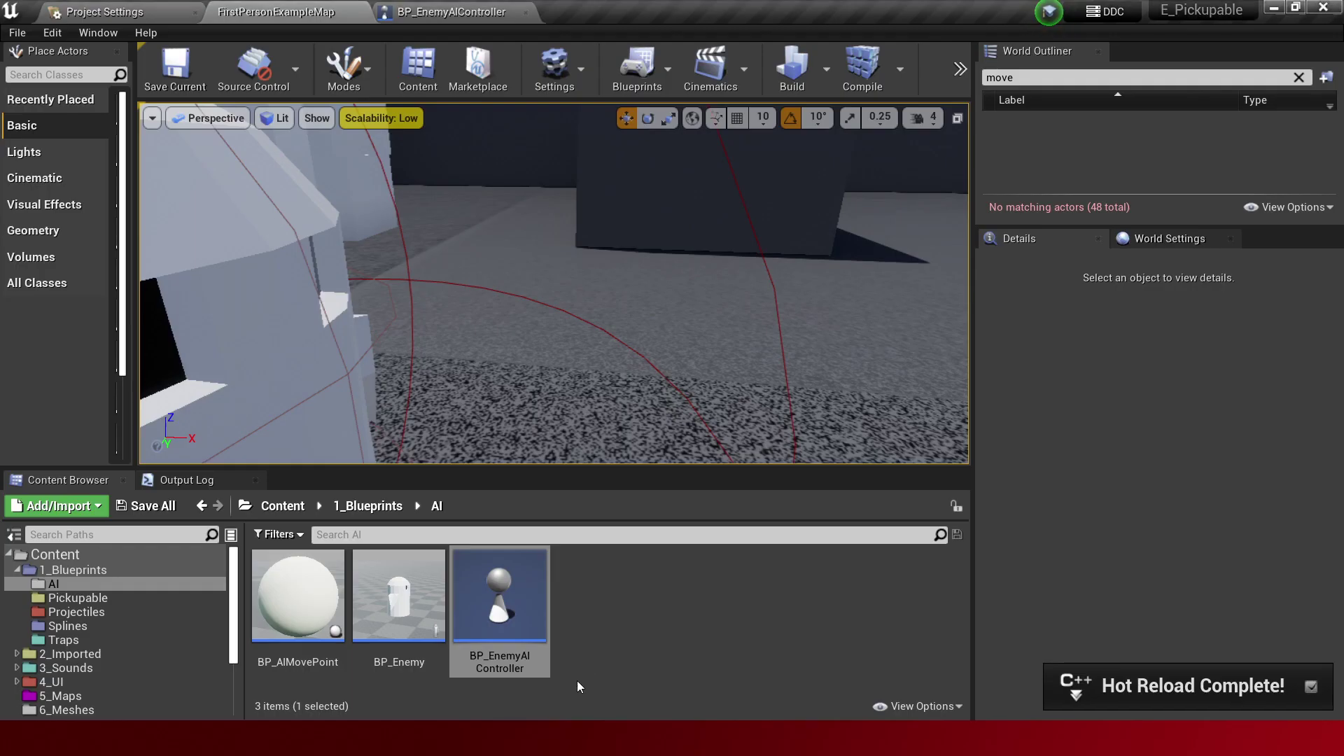
key(alt+p)
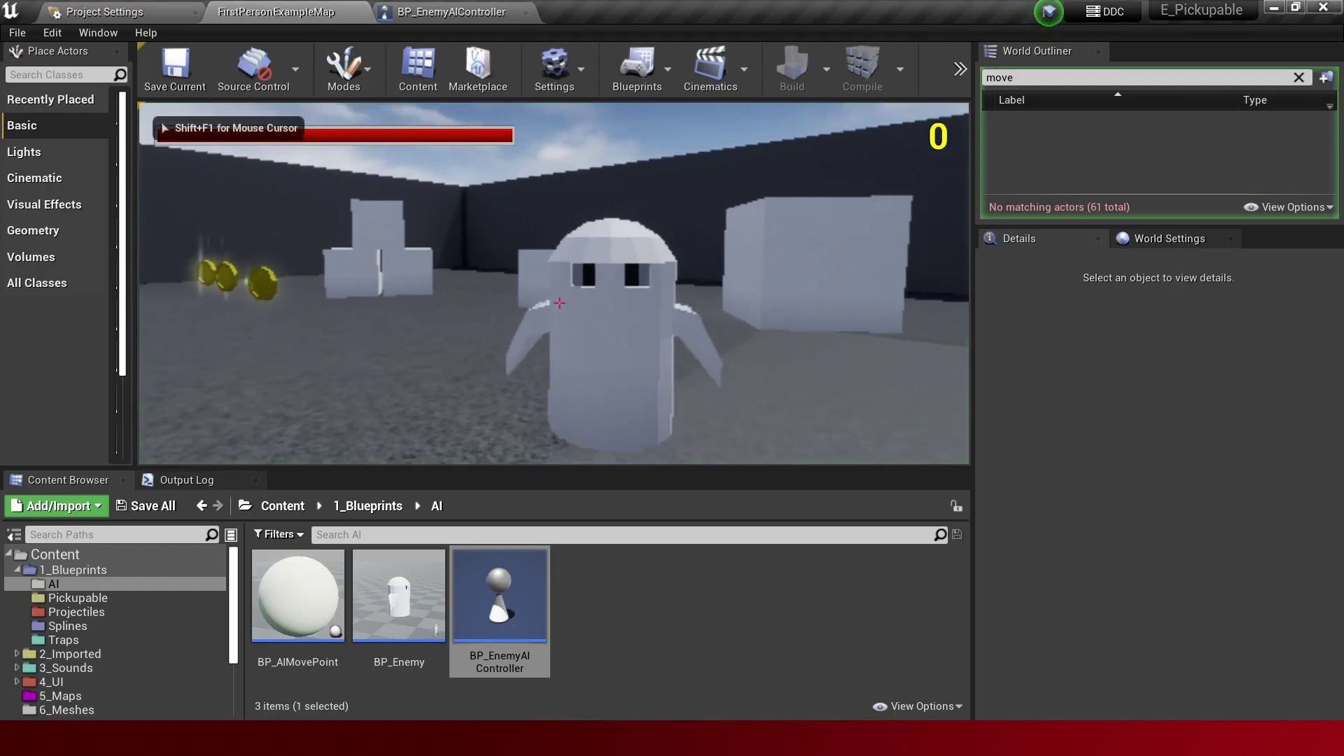
key(Escape)
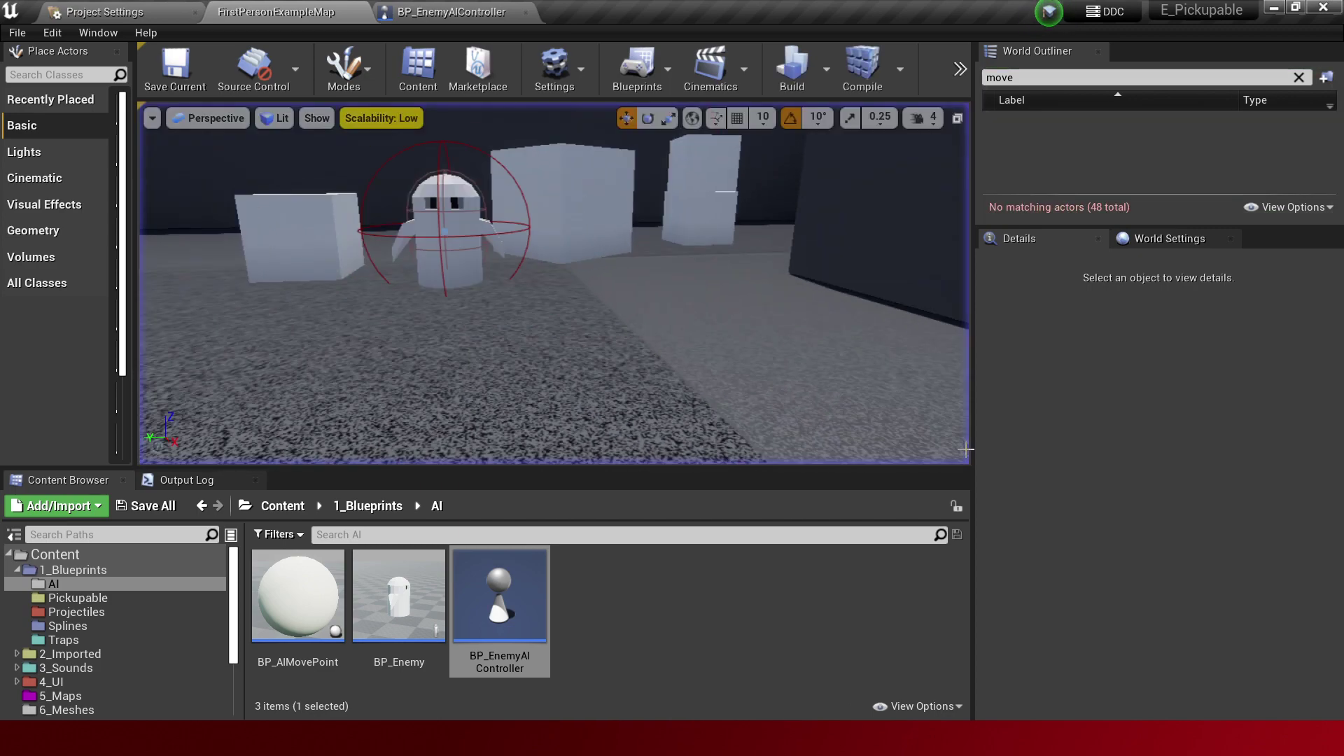
key(alt+p)
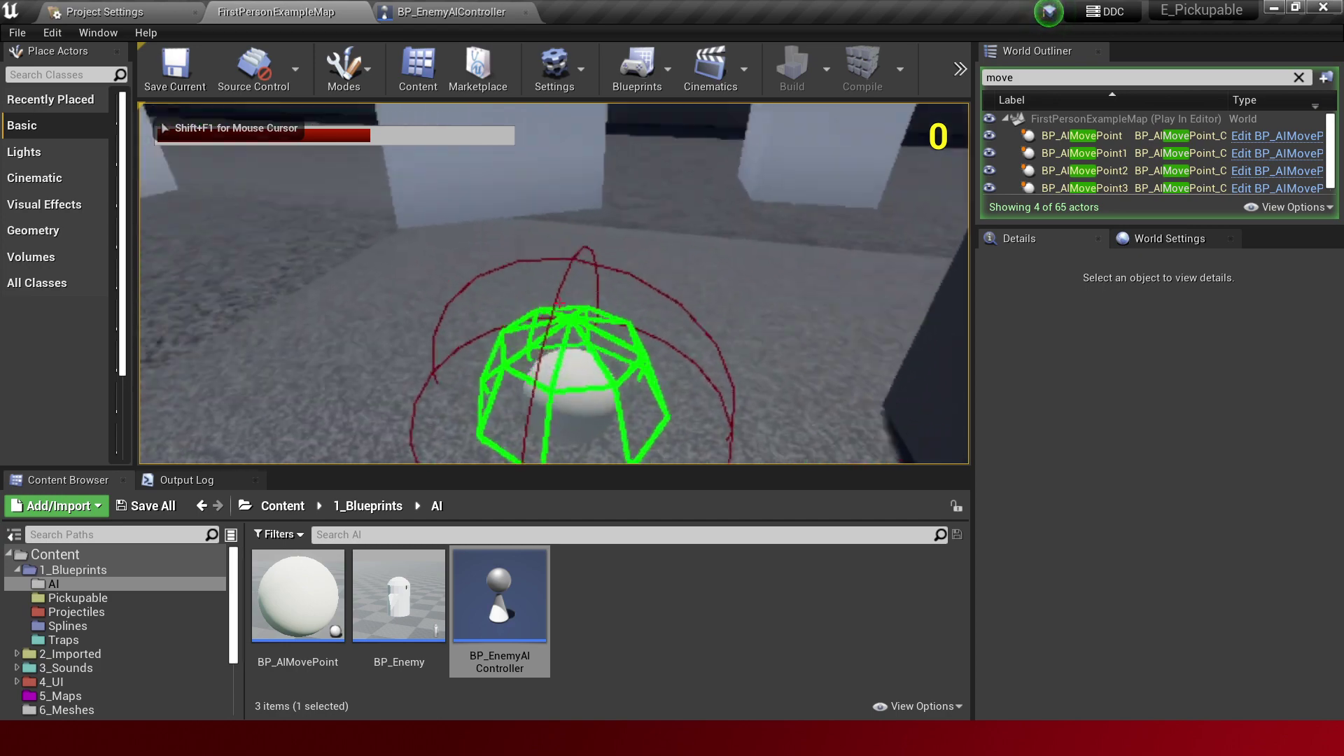
key(Escape)
key(alt+p)
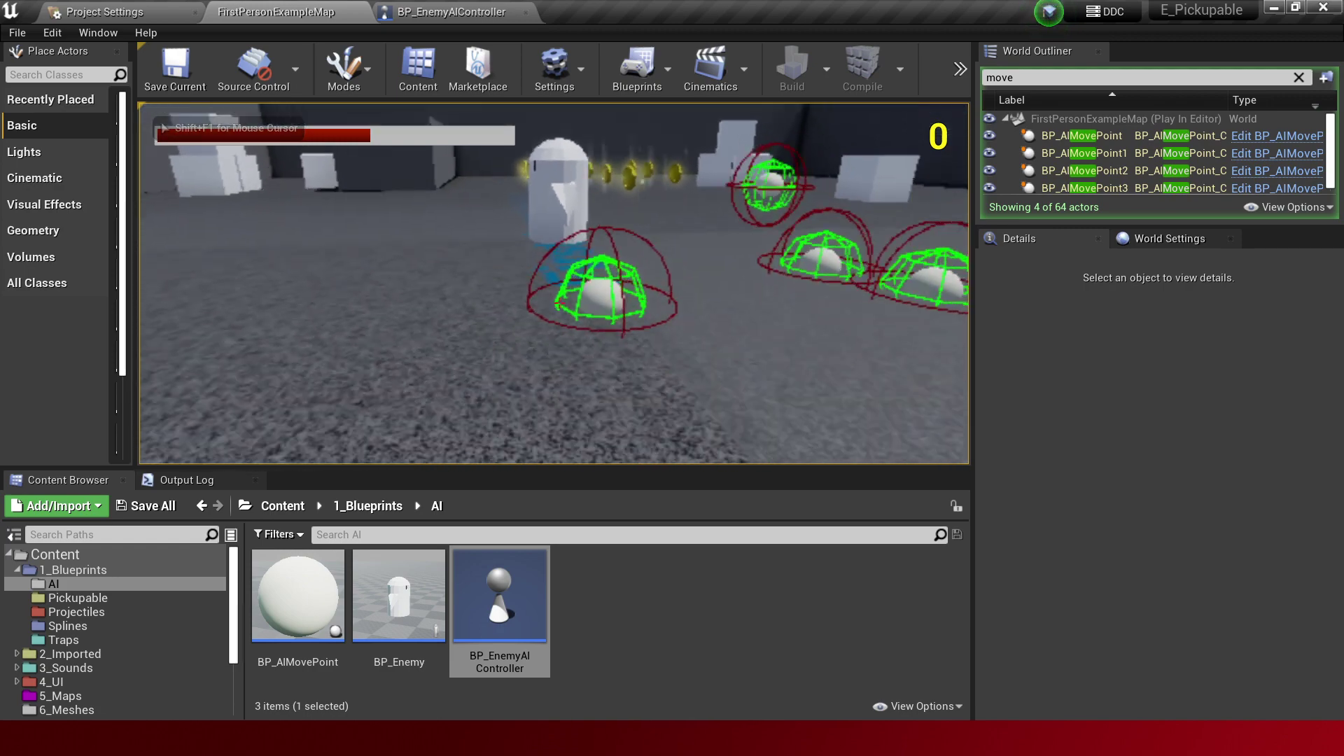
key(Escape)
key(alt+p)
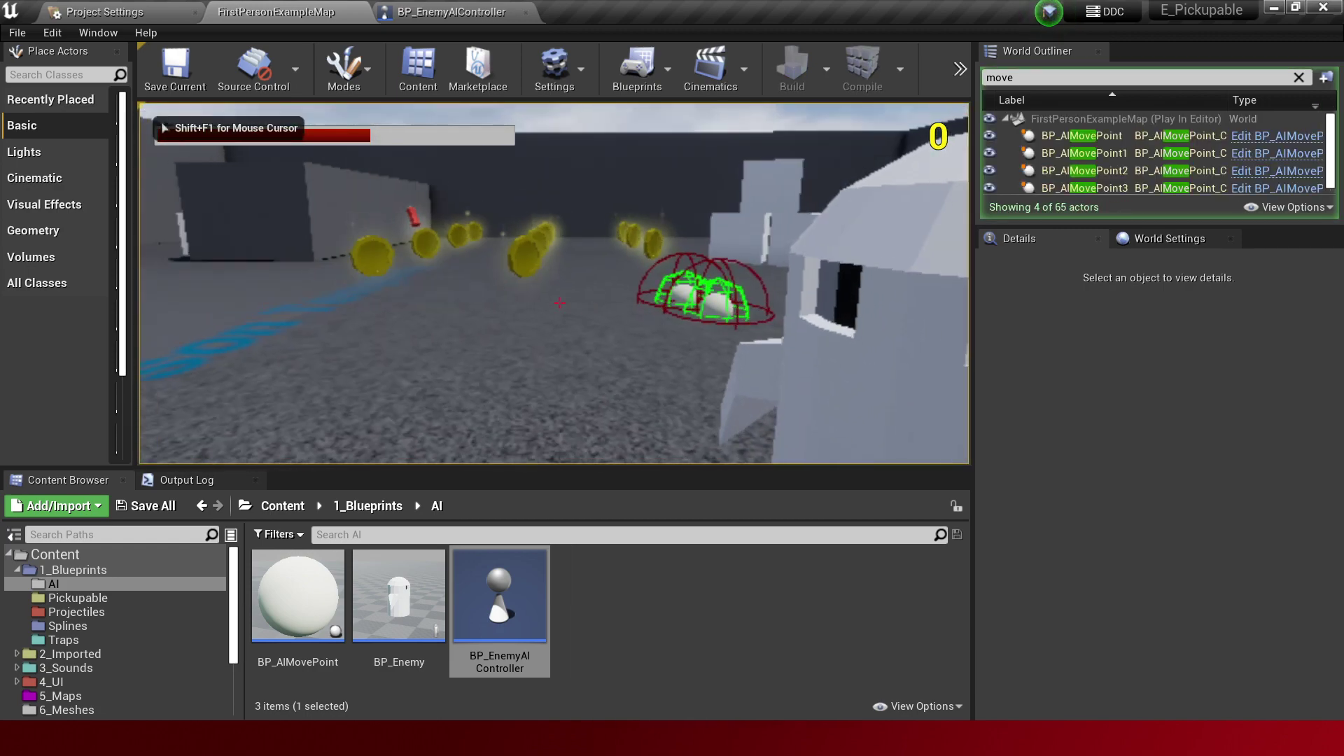
key(Escape)
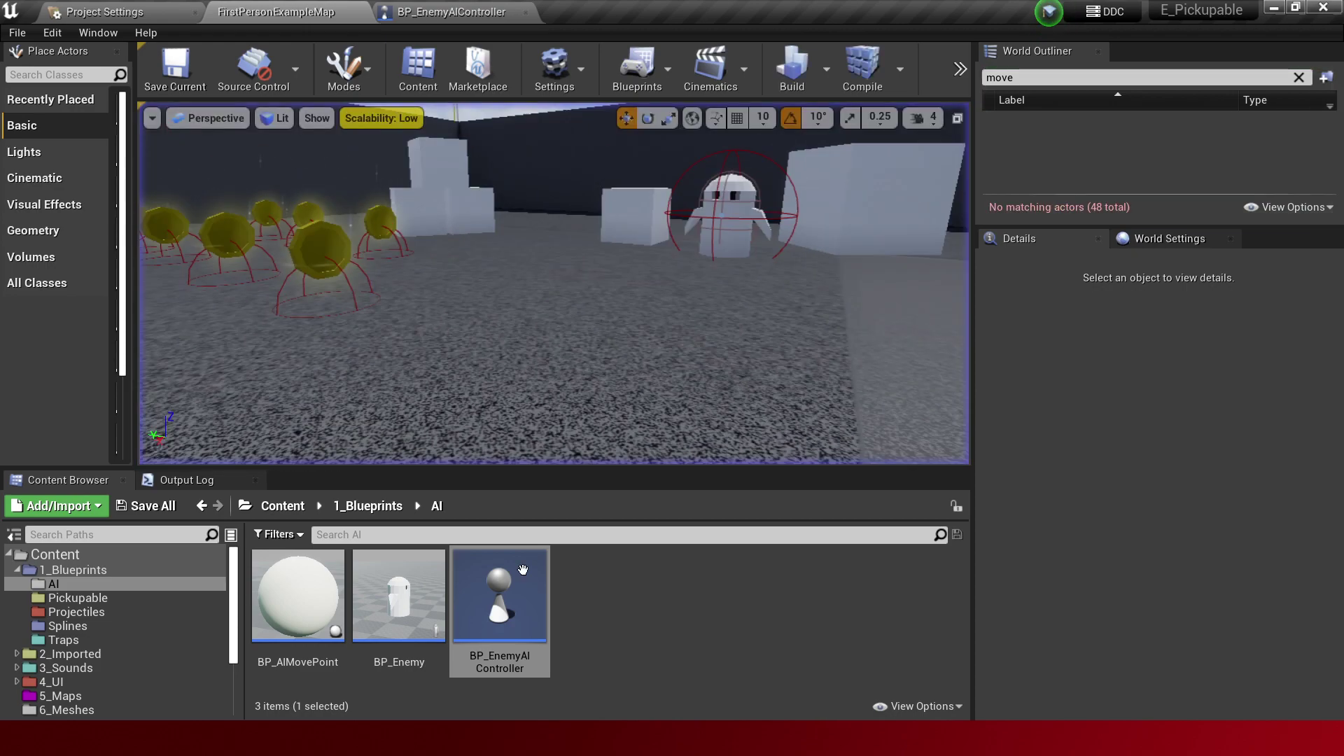
key(alt+Tab)
Remove the minus sign before i on line 124 and save the file.
double_click(958, 283)
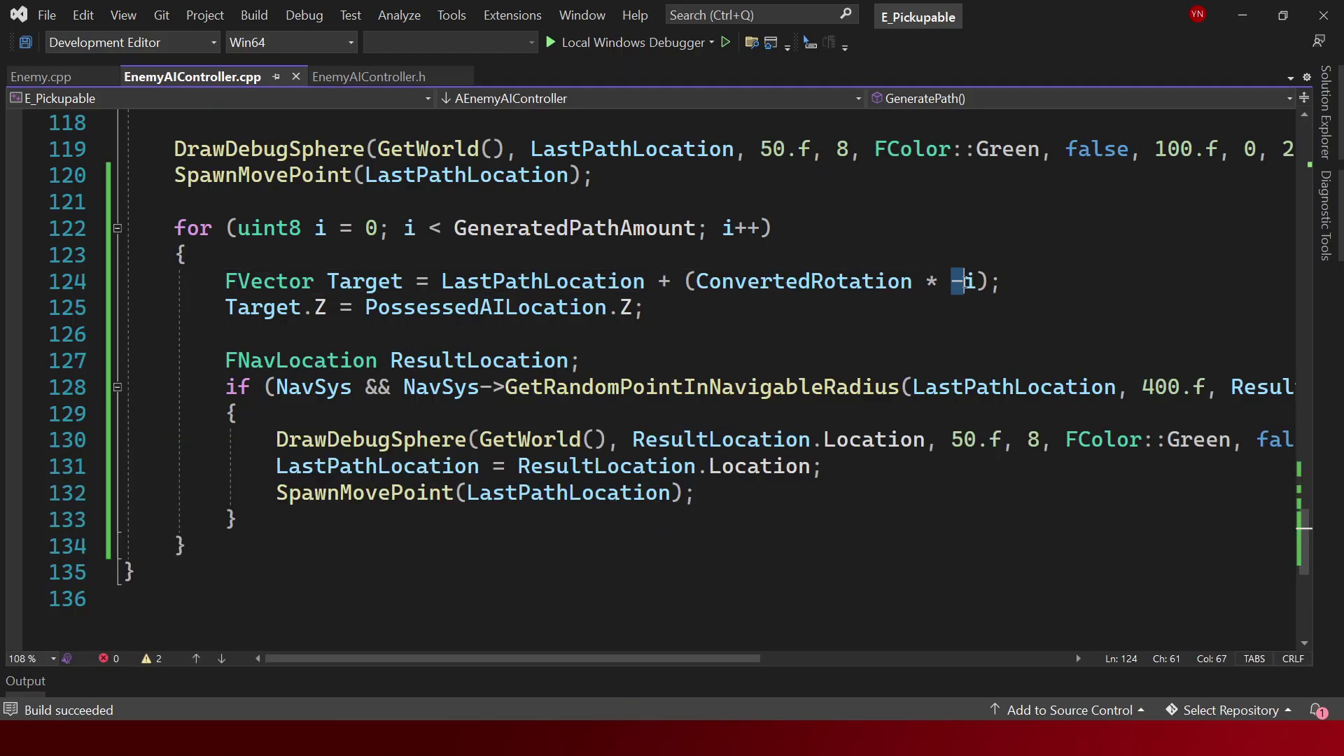
key(BackSpace)
scroll(956, 315, down, 1)
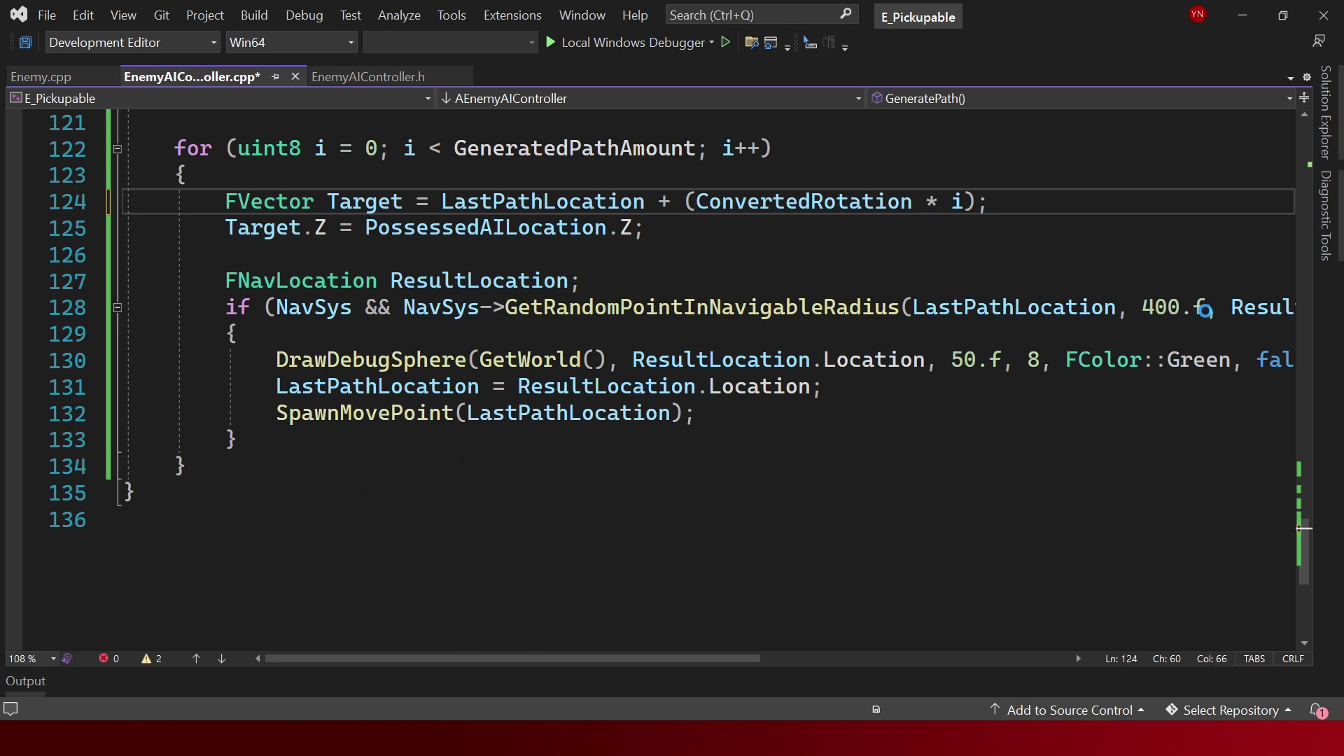
drag(1205, 308, 1182, 309)
key(ctrl+s)
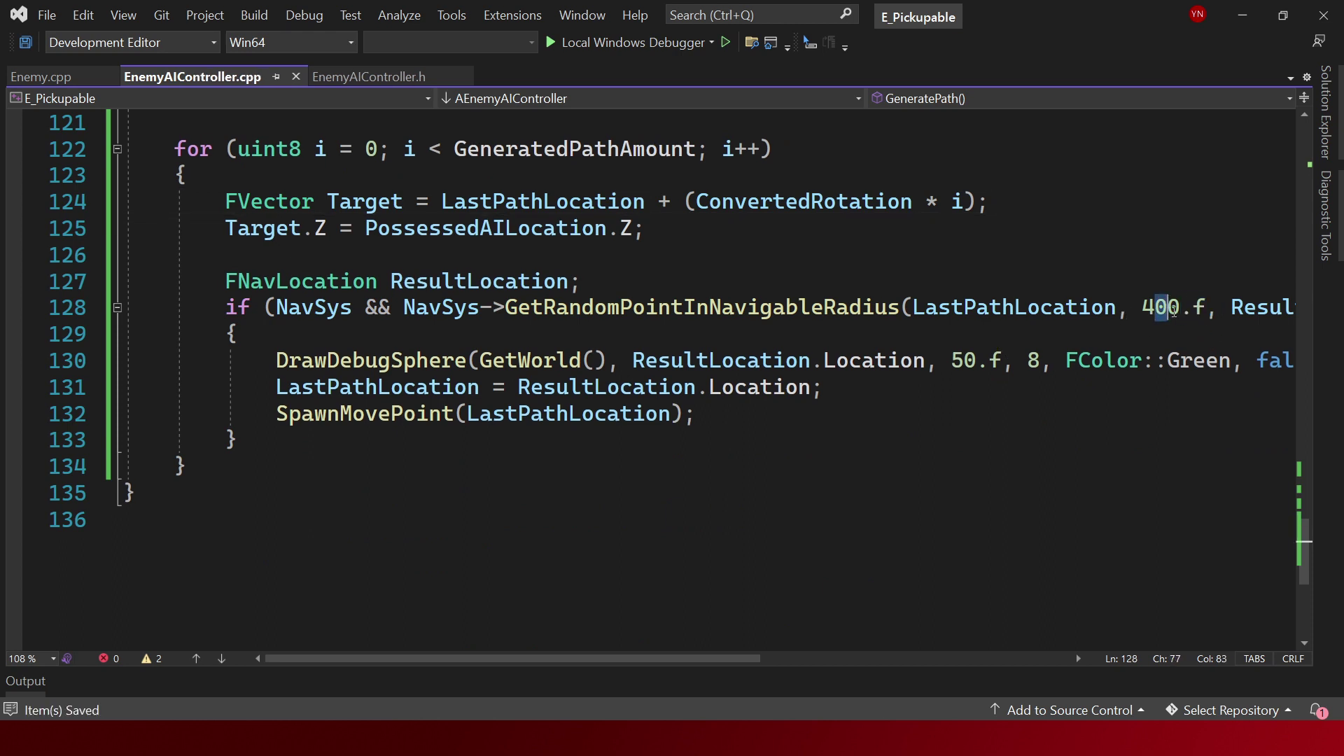
Duplicate the green DrawDebugSphere line as a blue 400.f sphere at LastPathLocation and save.
click(878, 337)
click(658, 387)
click(657, 360)
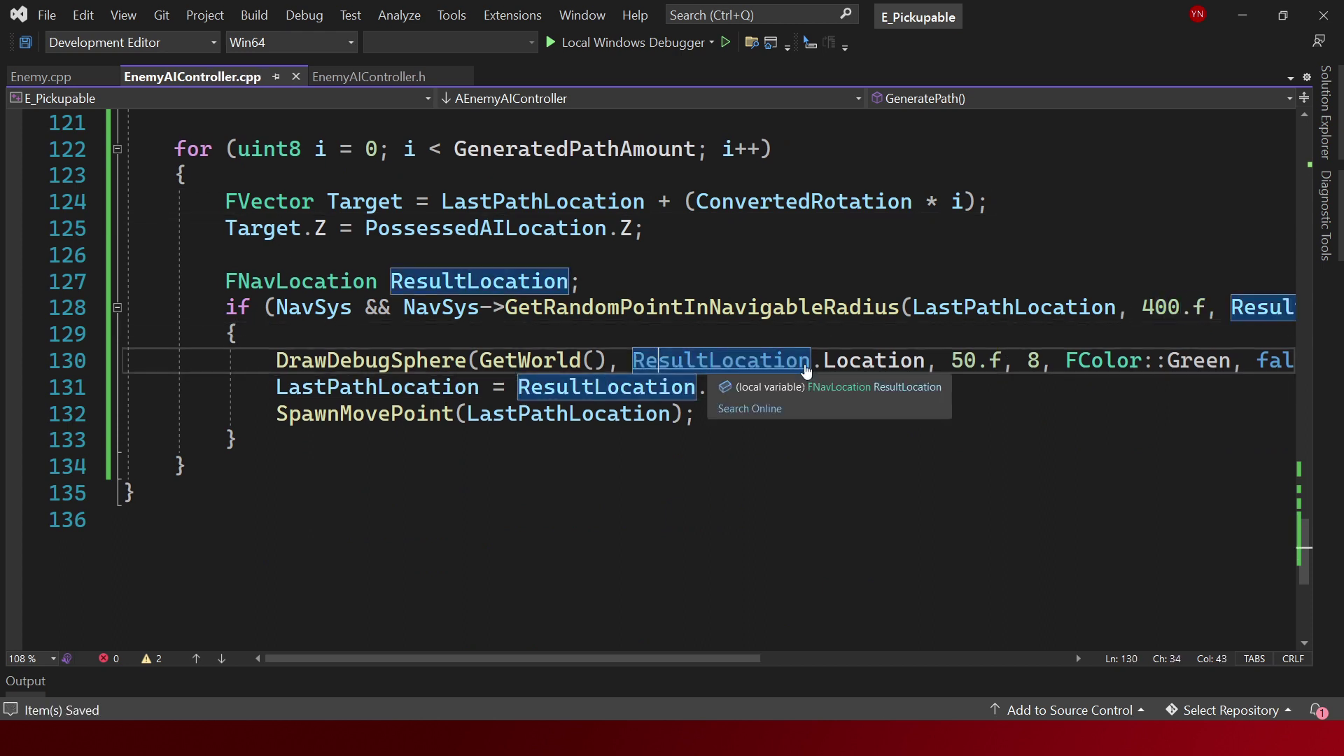
key(ctrl+d)
key(ctrl+Right)
key(ctrl+Right)
key(ctrl+Right)
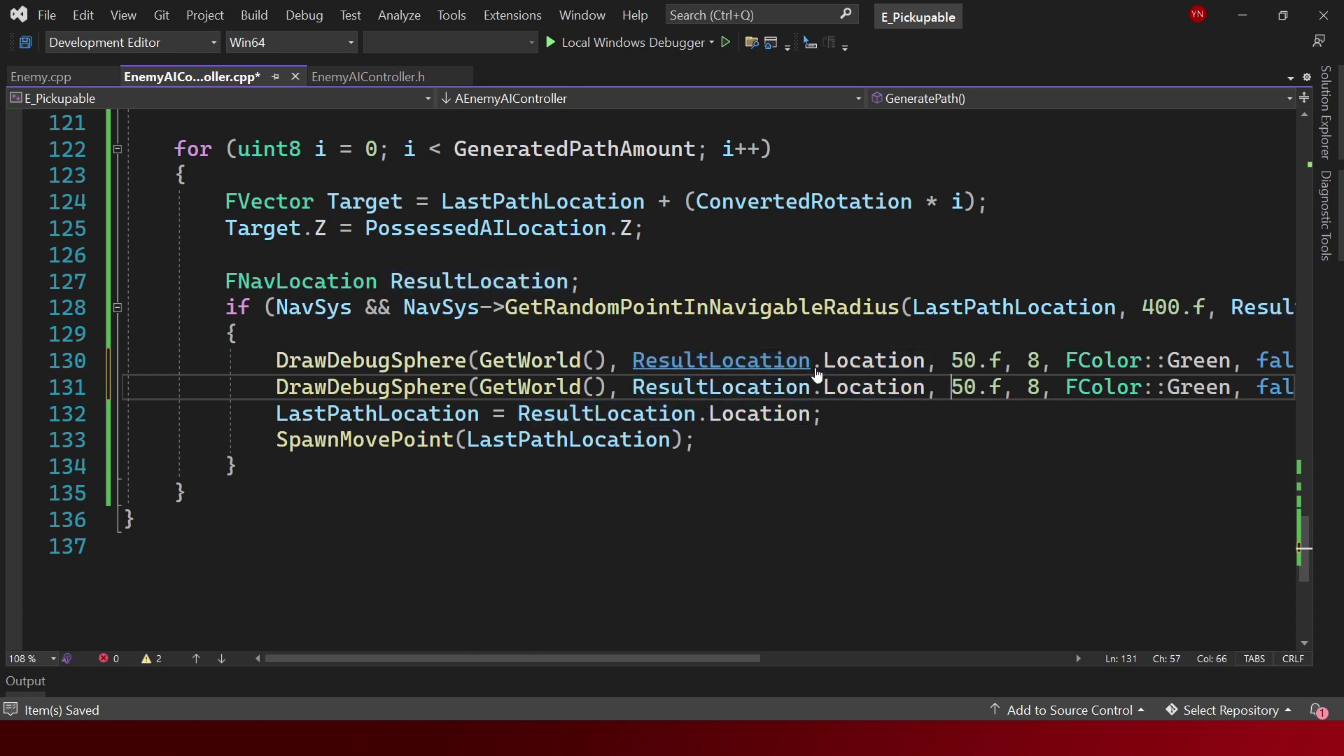
key(ctrl+Right)
key(ctrl+Right)
key(ctrl+Right)
key(ctrl+shift+Left)
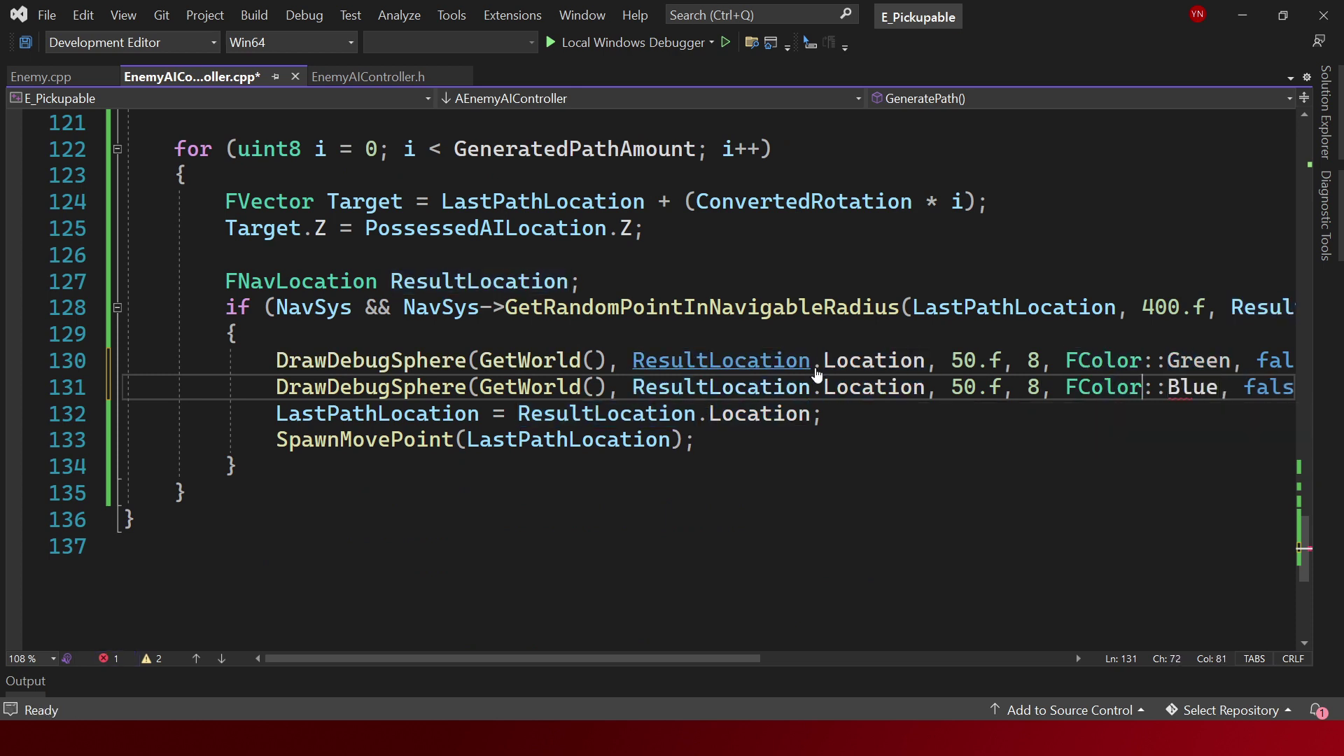
key(ctrl+Left)
key(ctrl+Left)
key(ctrl+shift+Right)
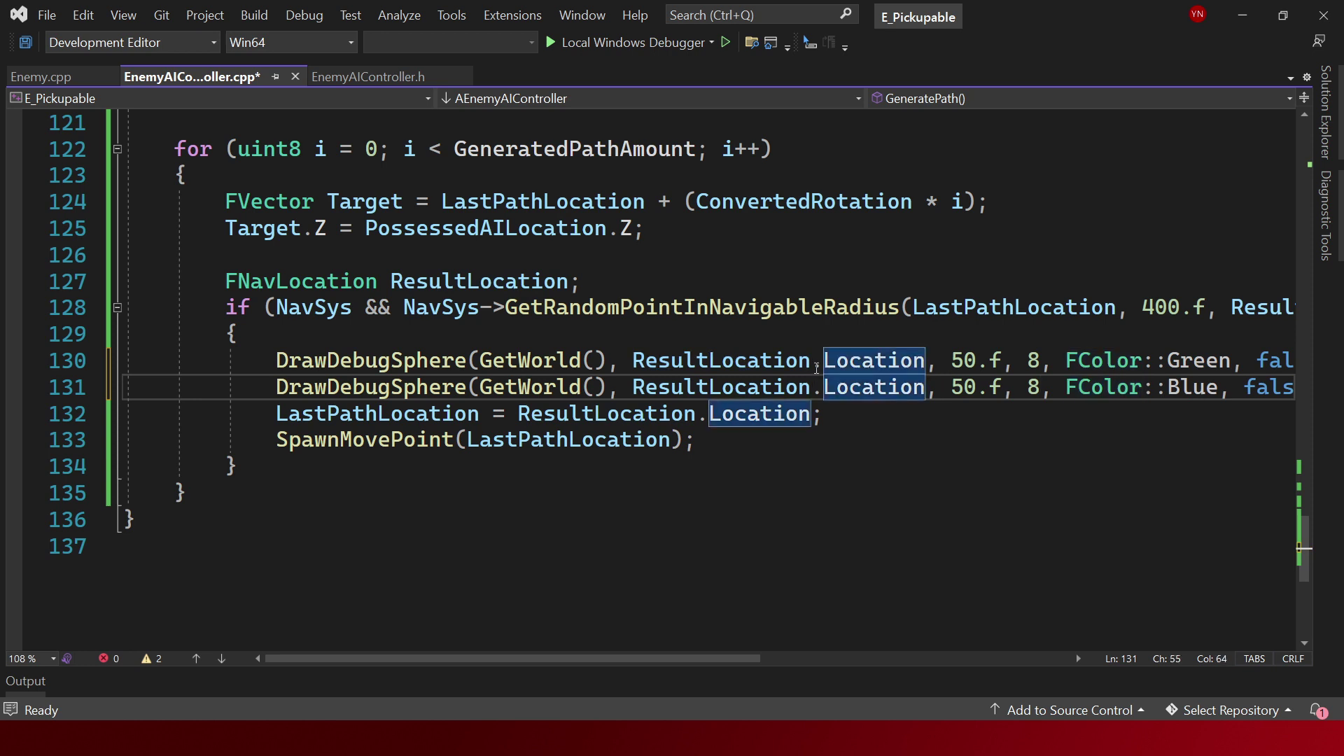
key(ctrl+shift+Left)
key(ctrl+shift+Left)
key(ctrl+shift+Left)
text(Last)
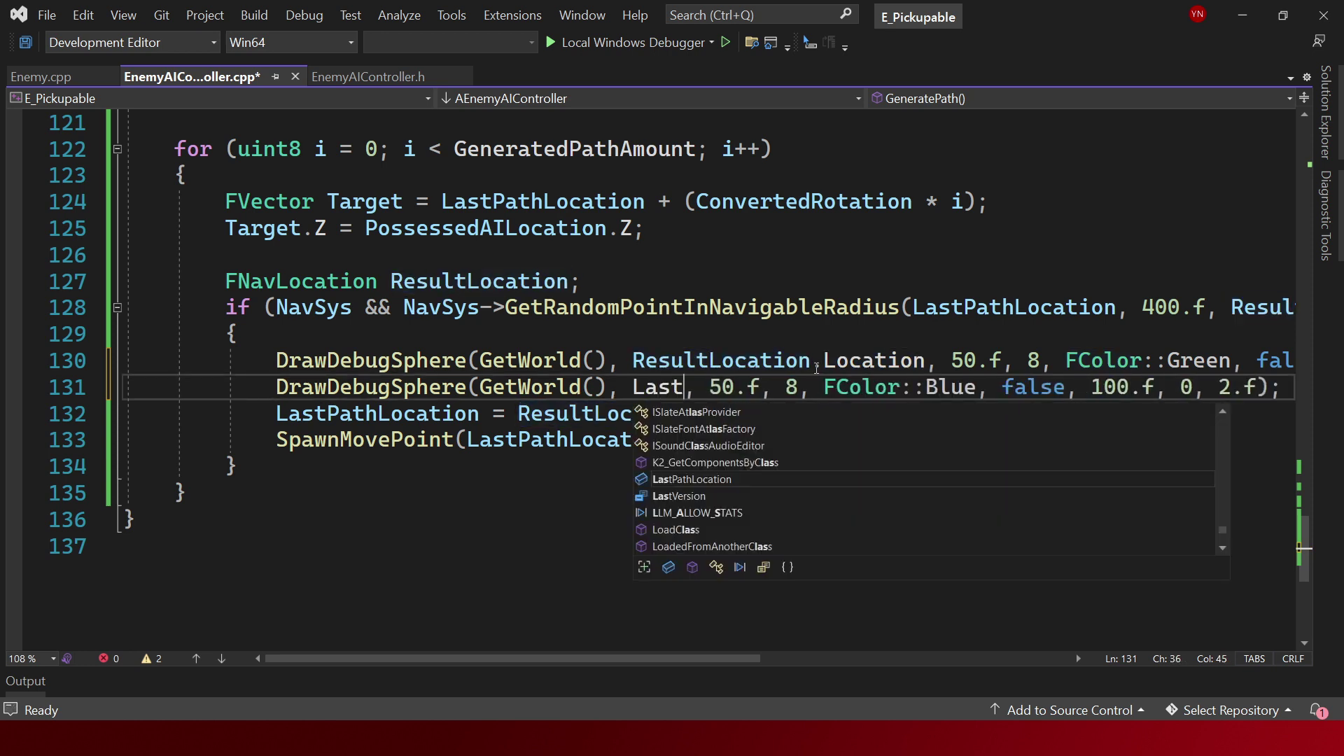
text(PathLocati)
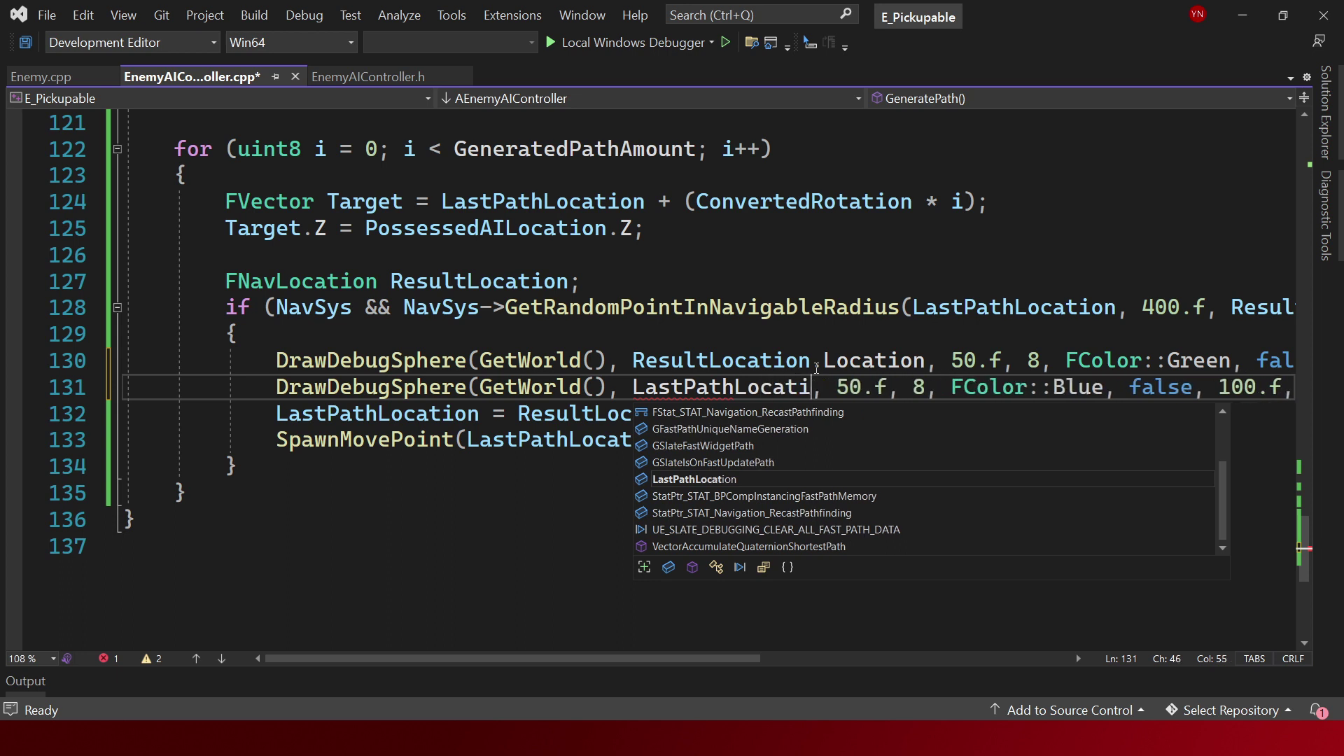
text(on)
key(ctrl+s)
Rebuild the project with the new blue debug sphere.
key(Right)
key(Right)
key(Right)
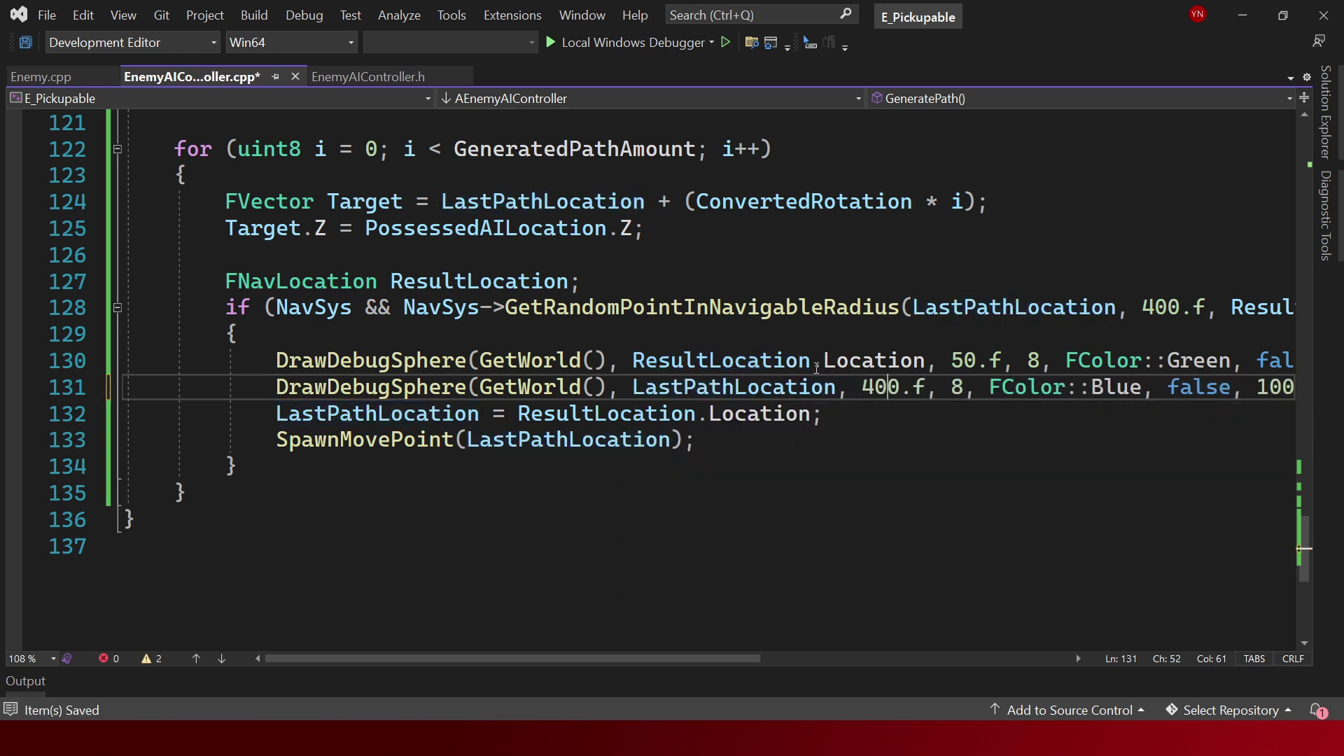
key(ctrl+shift+b)
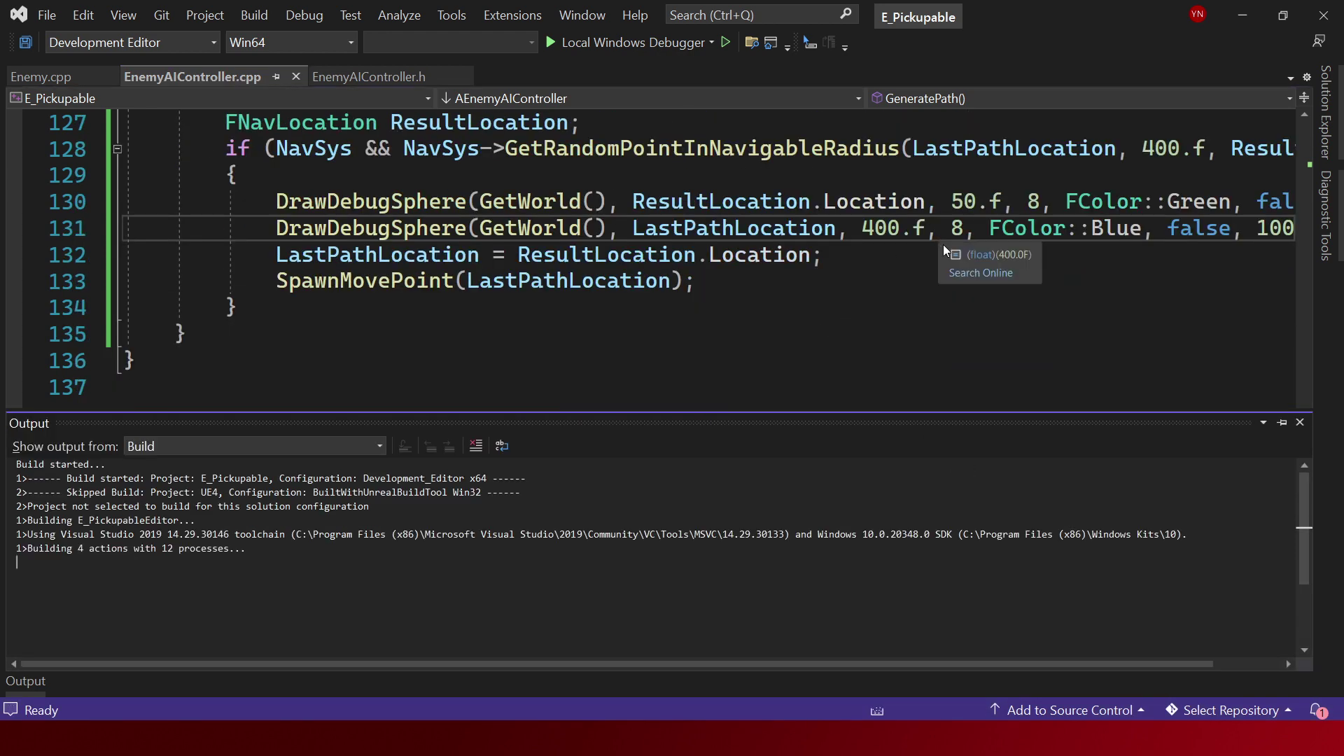
scroll(997, 252, up, 1)
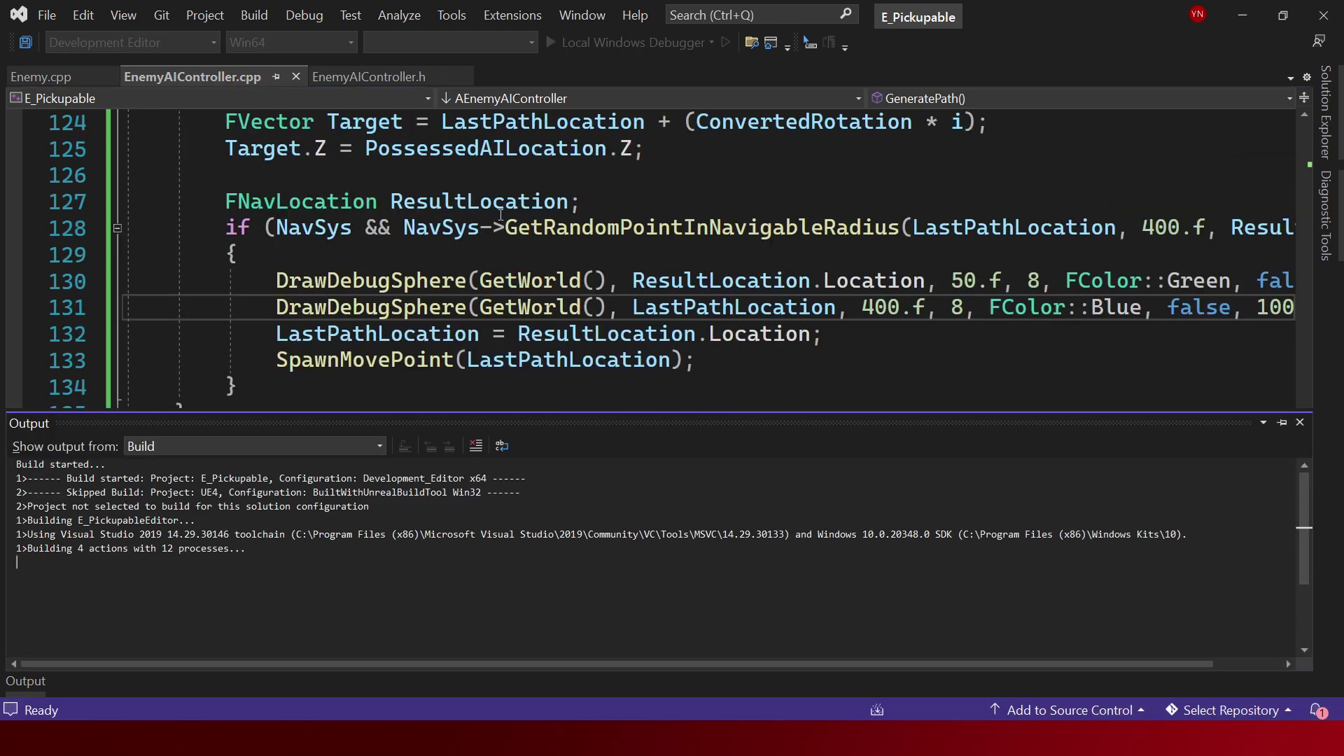
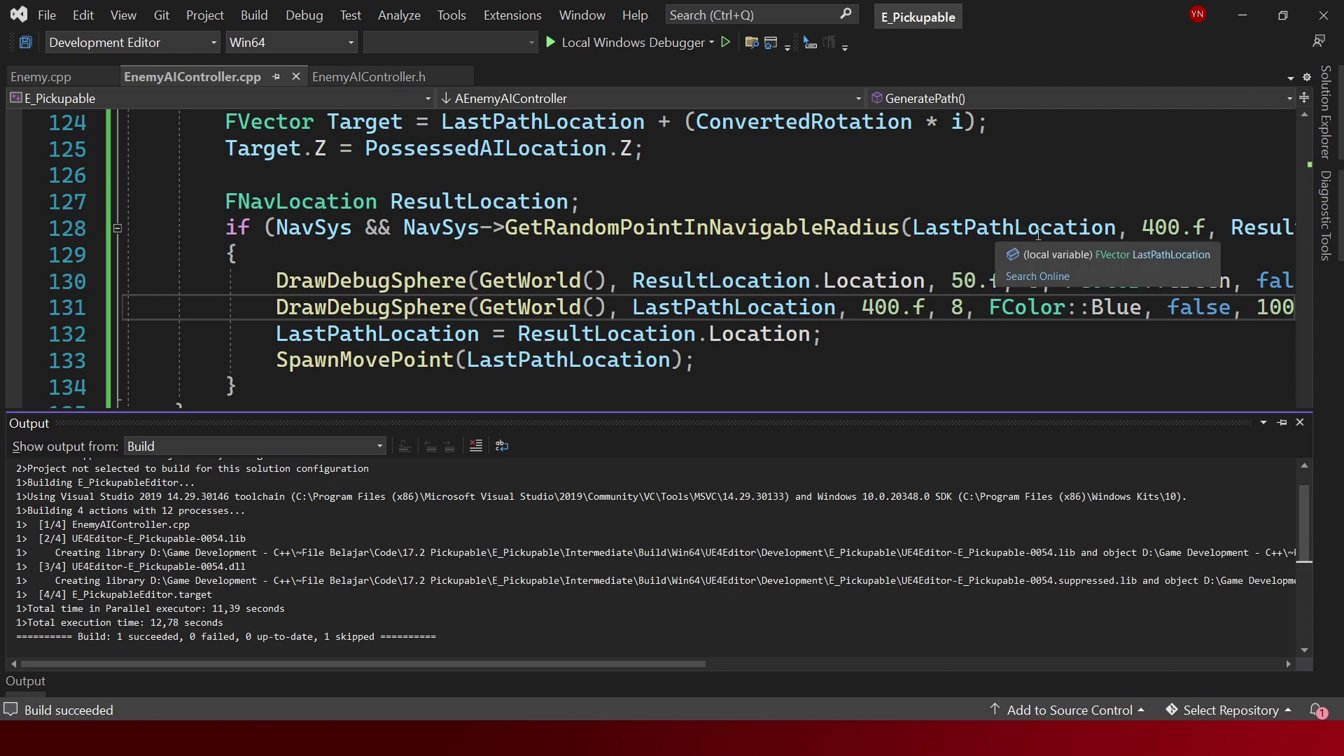
Start a Play In Editor session and walk around near the ghost enemy.
key(alt+Tab)
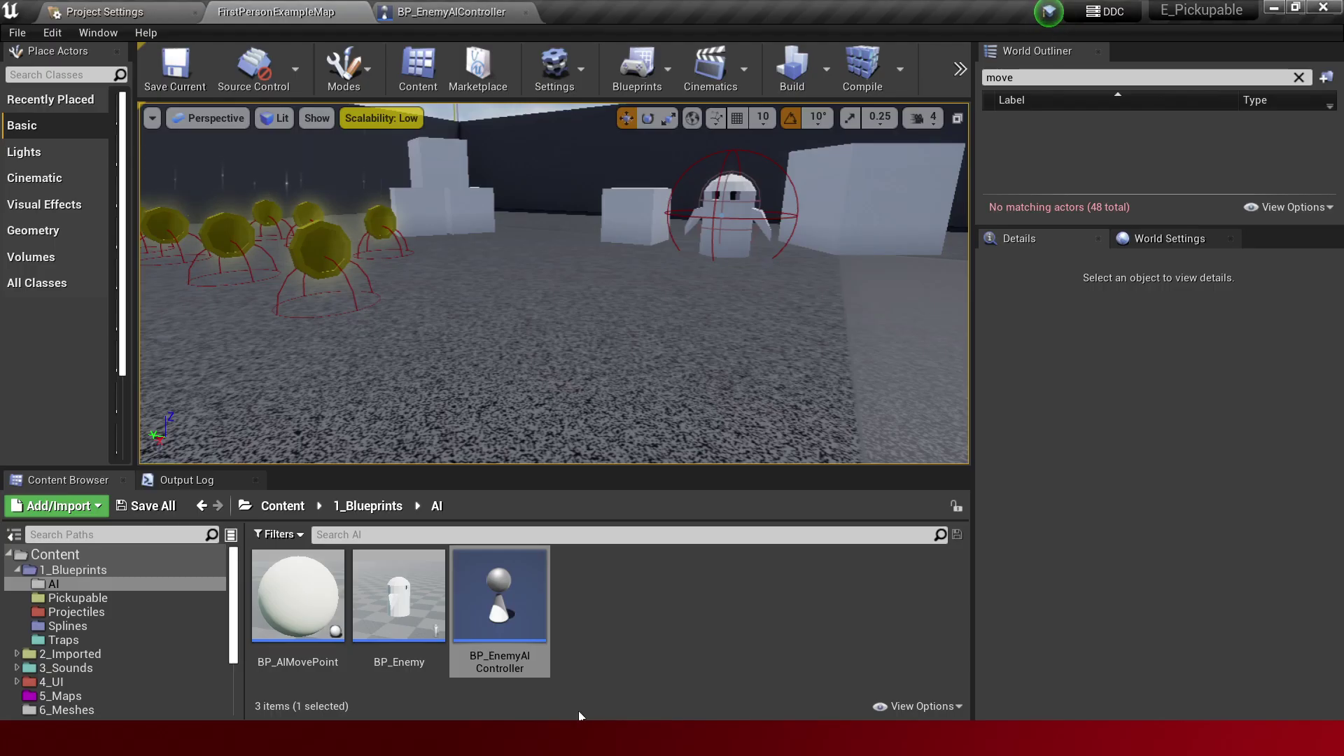
key(alt+p)
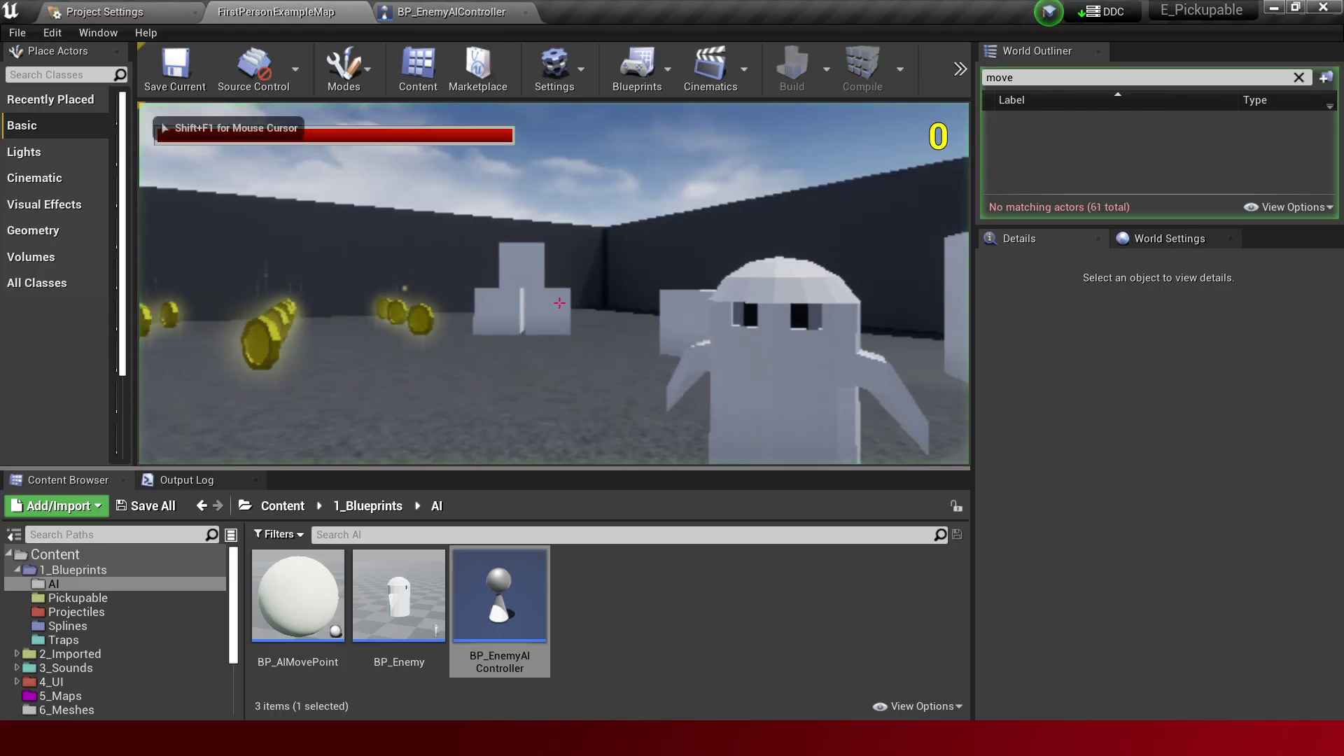
key(s)
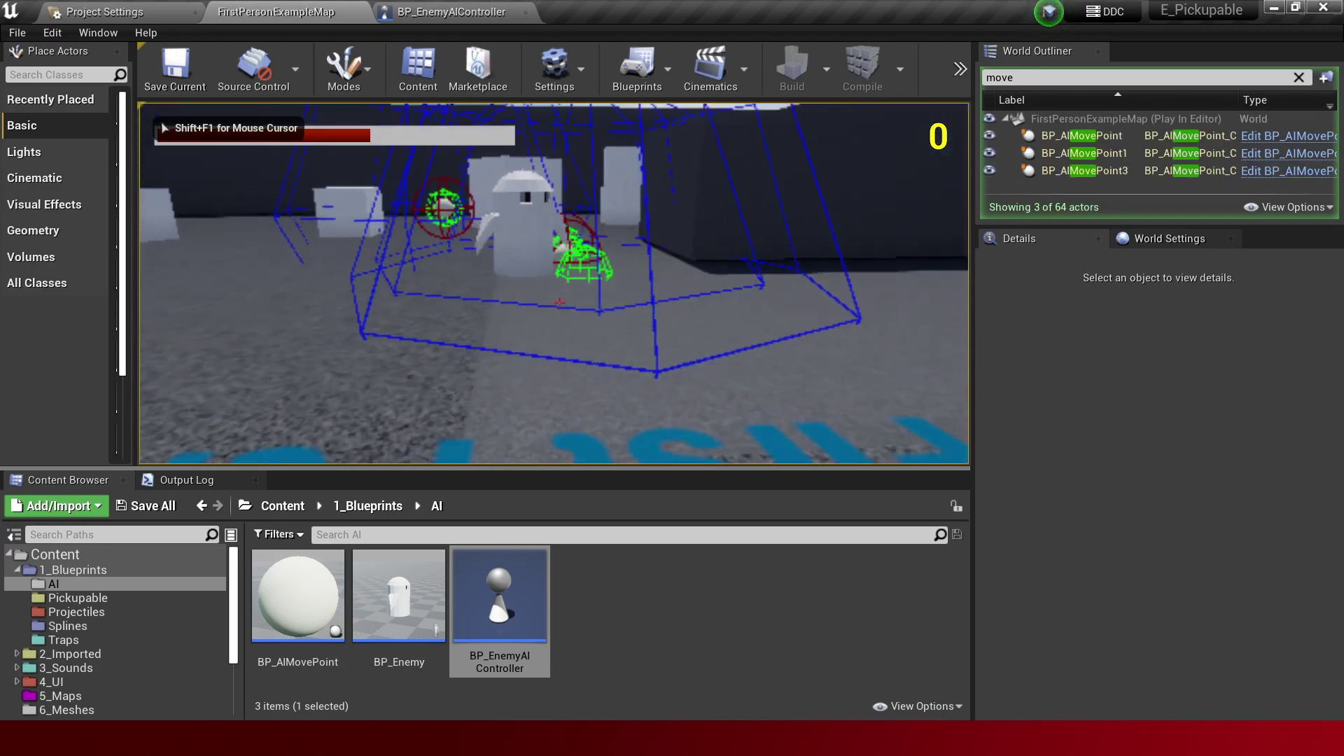
key(w)
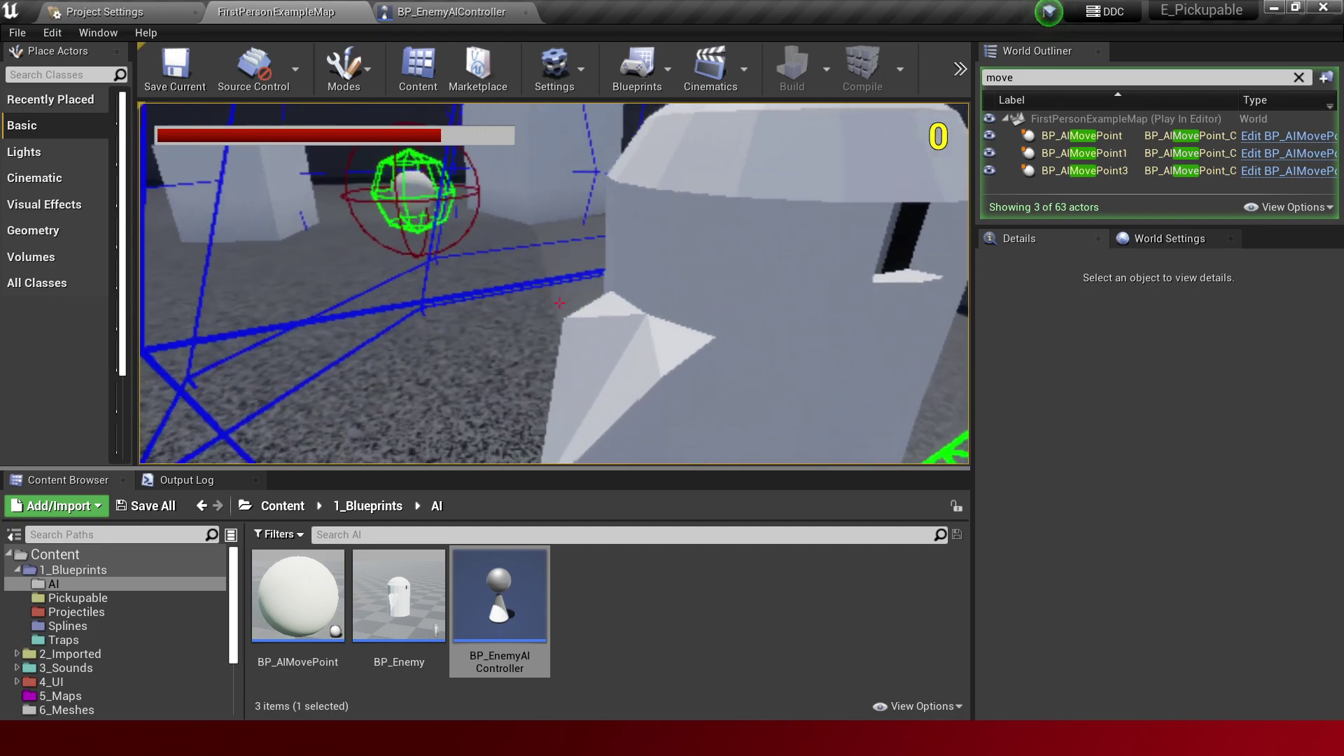
Walk up to and through the green move-point debug spheres.
key(w)
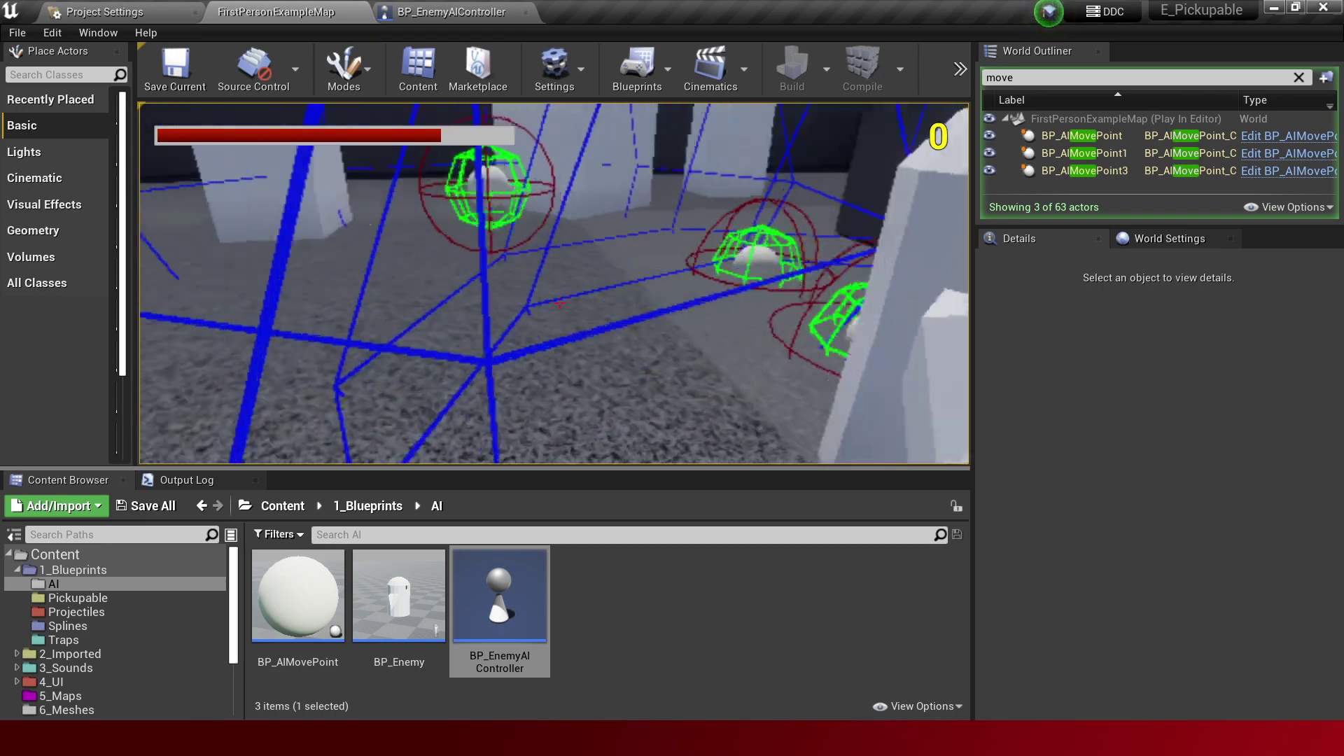
key(w)
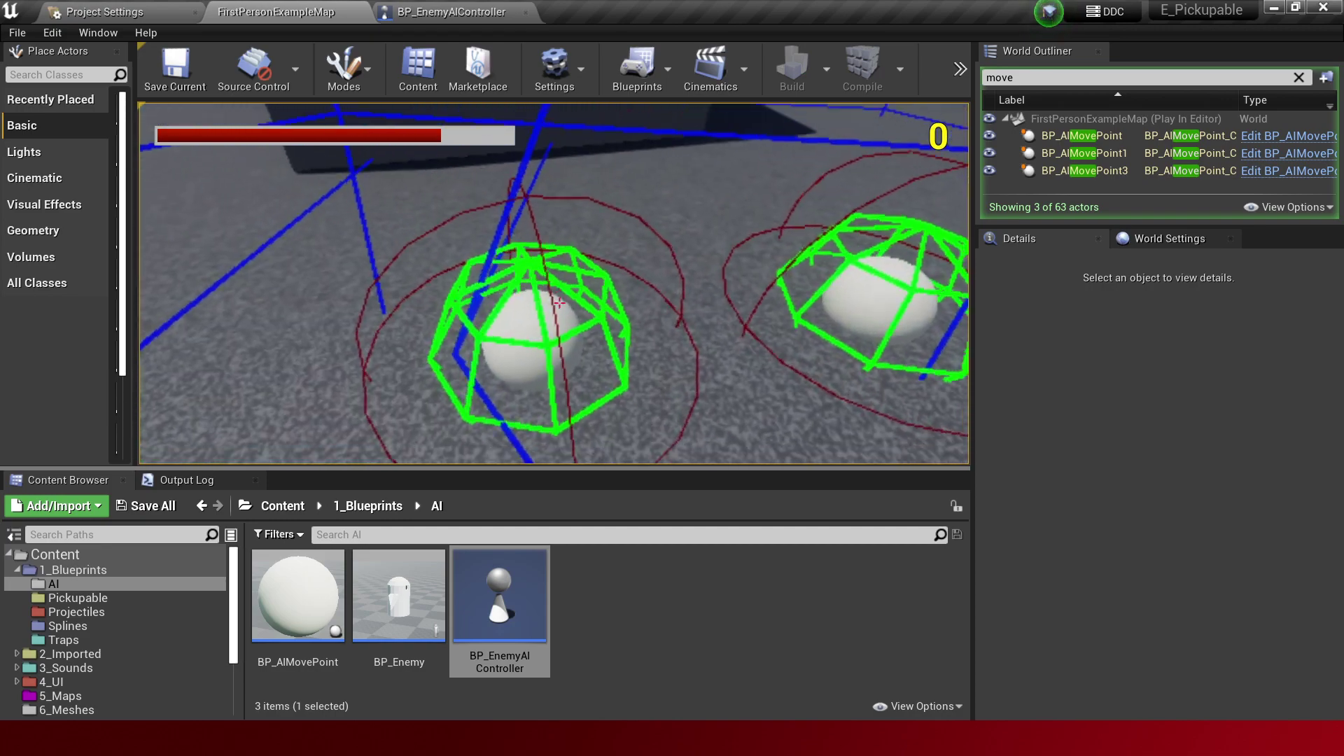
key(w)
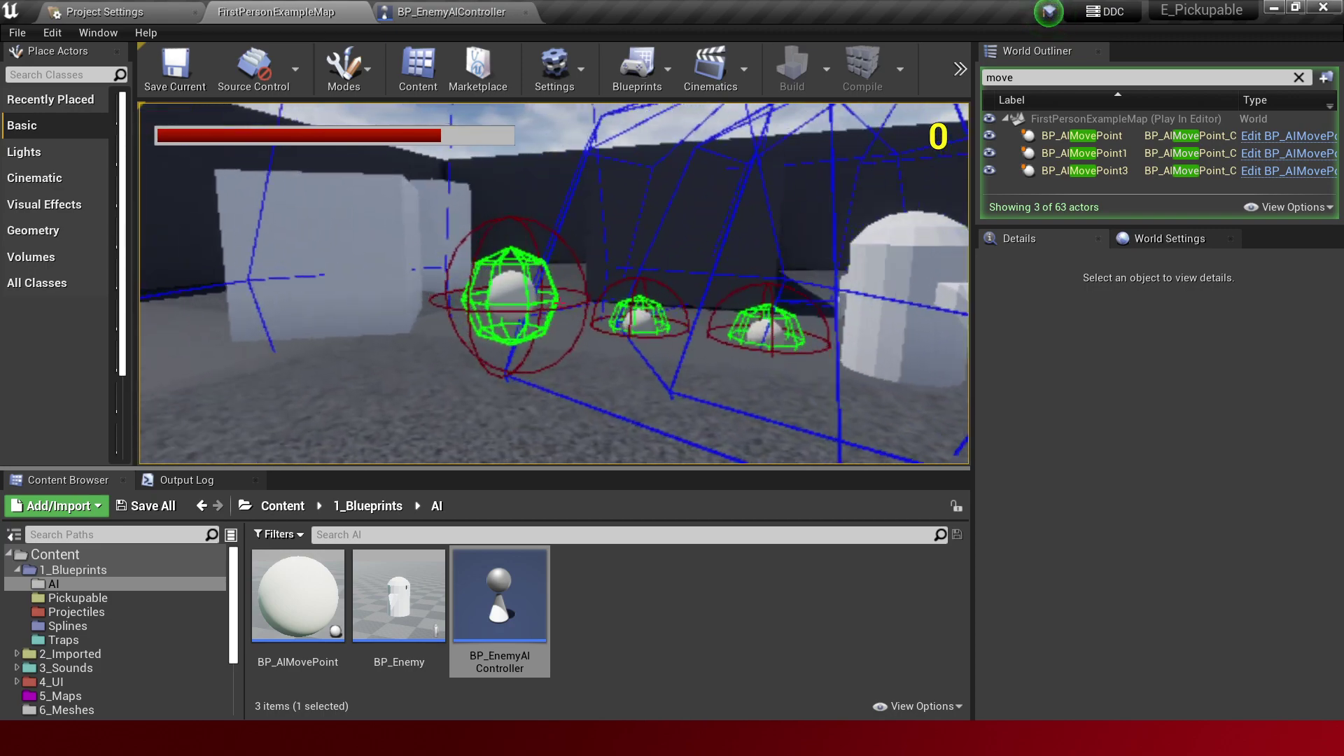
key(w)
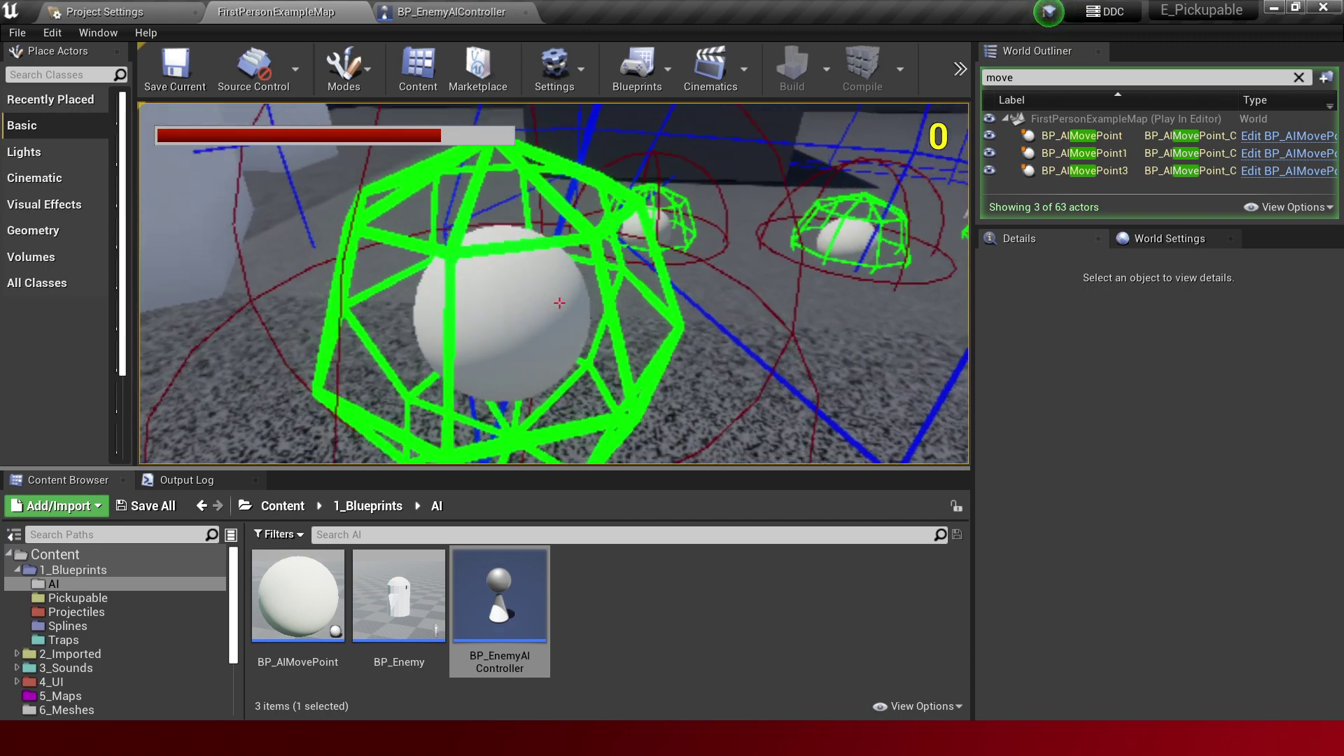
key(w)
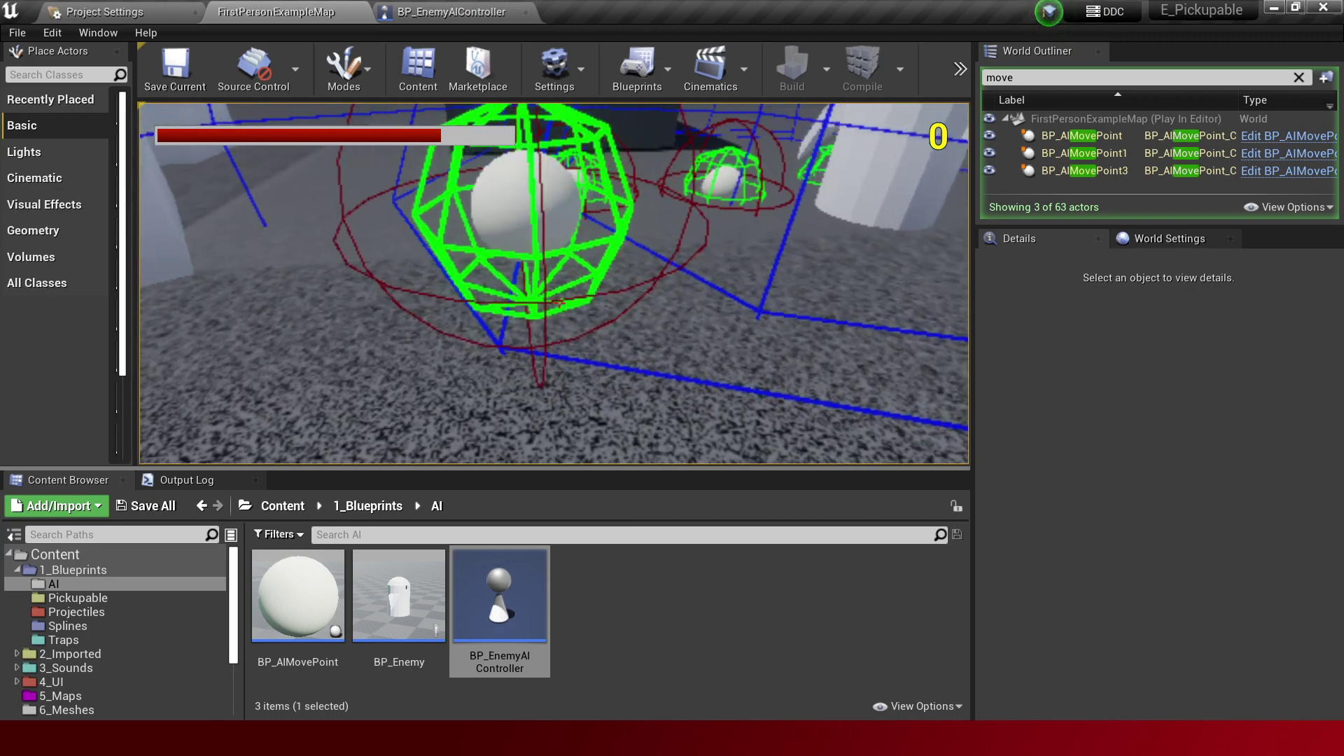
key(s)
key(w)
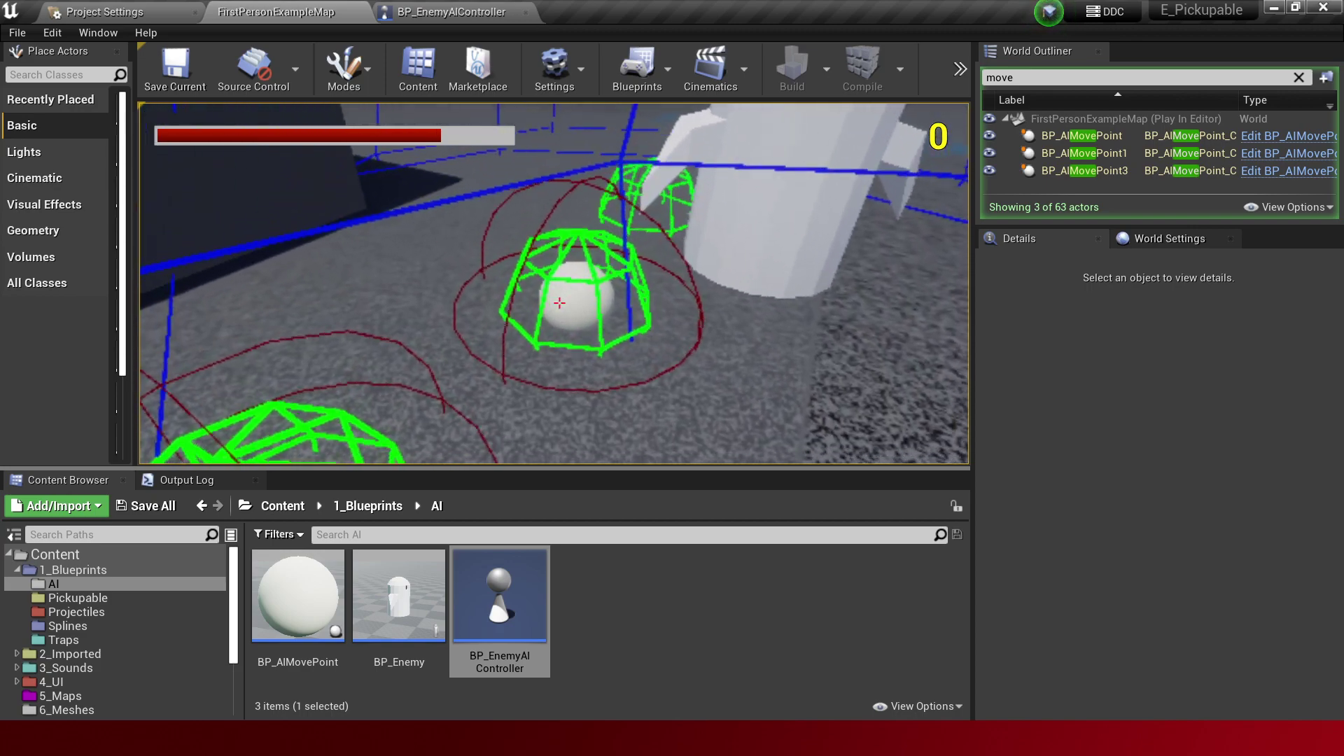
Collect the remaining coins and quit from the win menu back to the editor.
key(w)
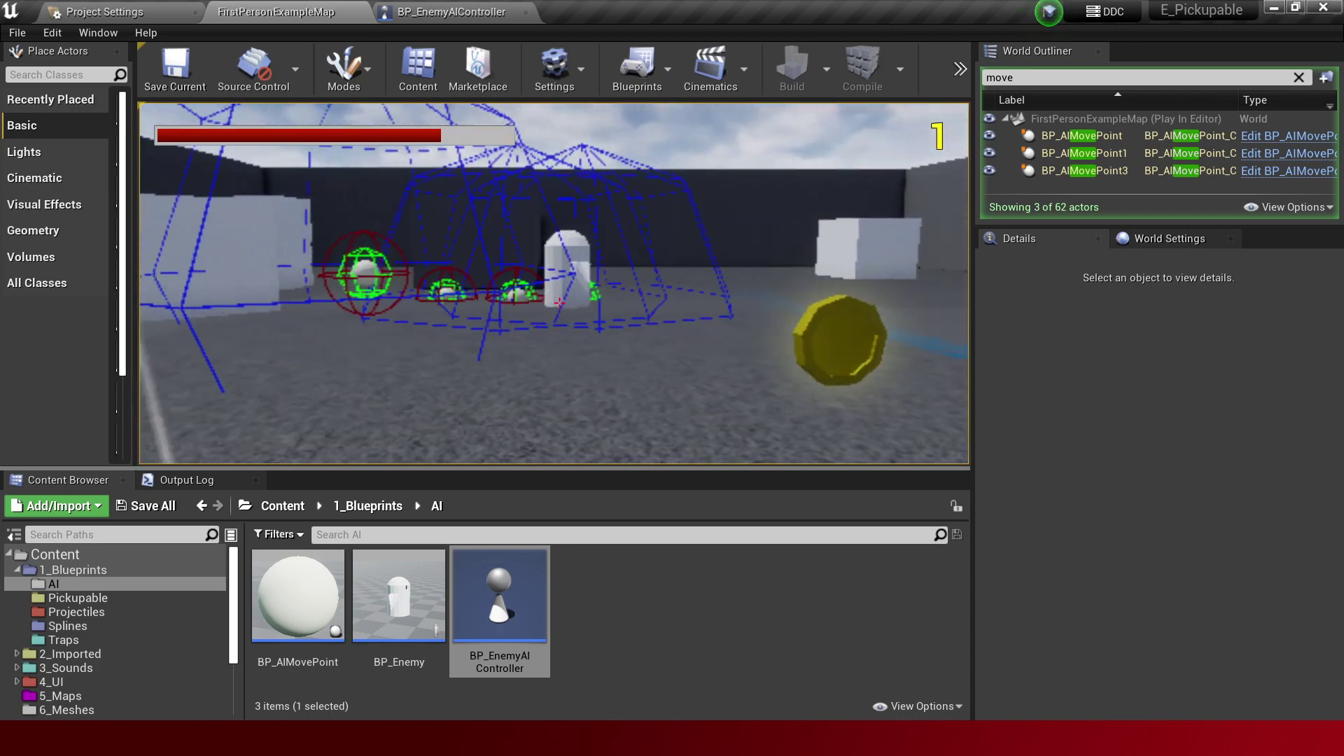
click(616, 368)
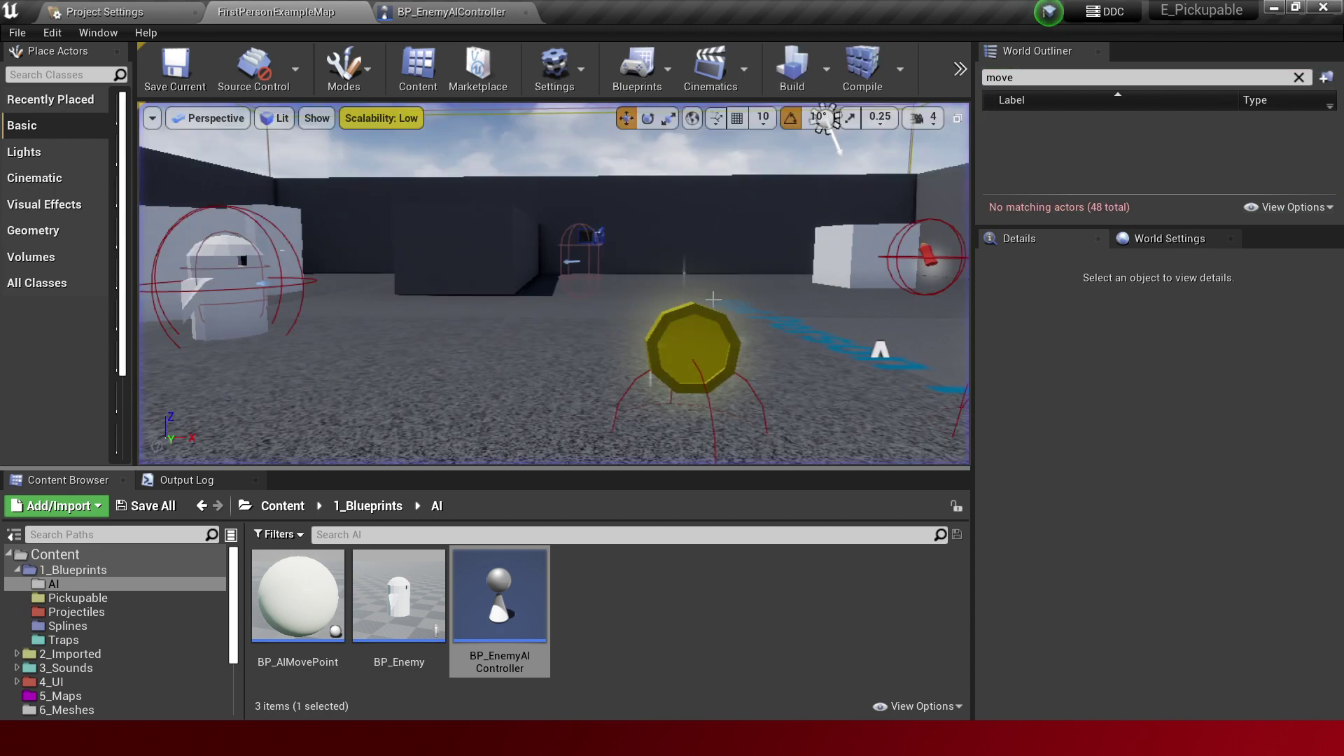
right_drag(616, 367, 582, 390)
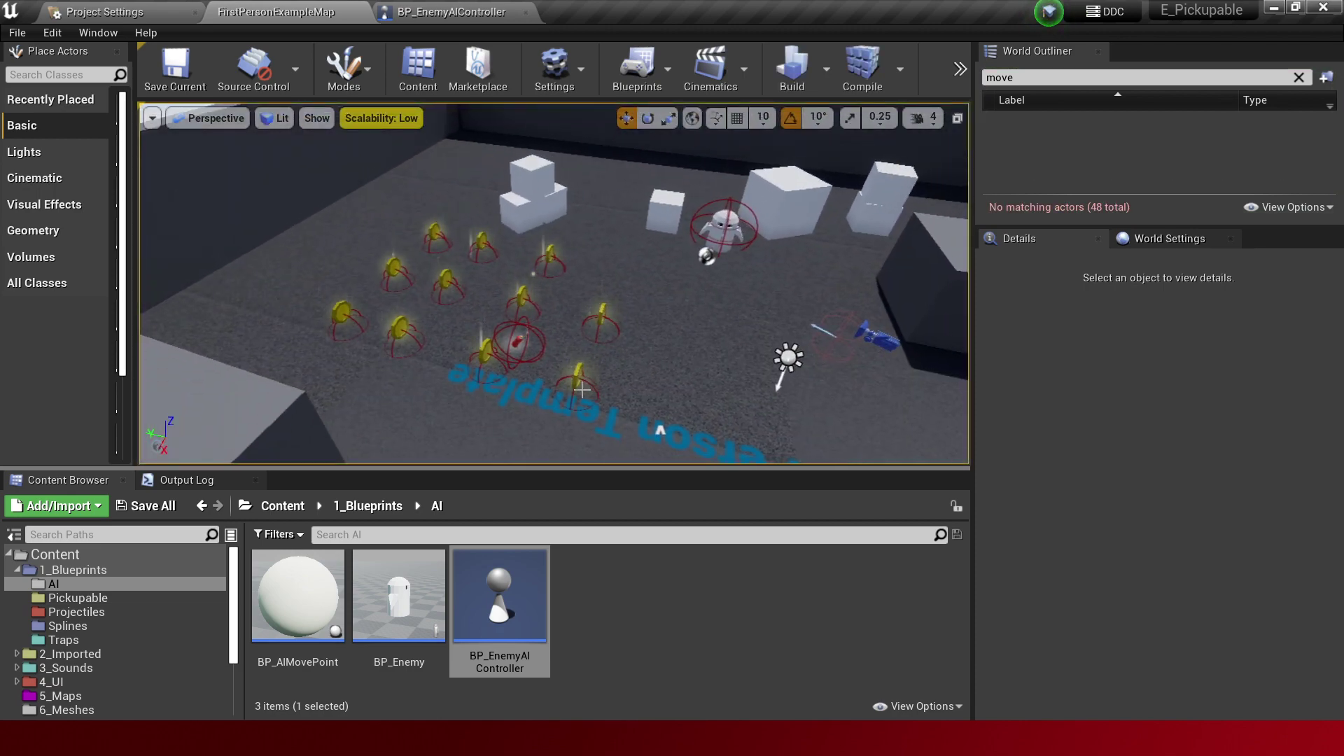
Filter the World Outliner for 'coin' and delete all BP_Coin actors plus BP_SplineComboCoin.
click(1140, 78)
text(coin)
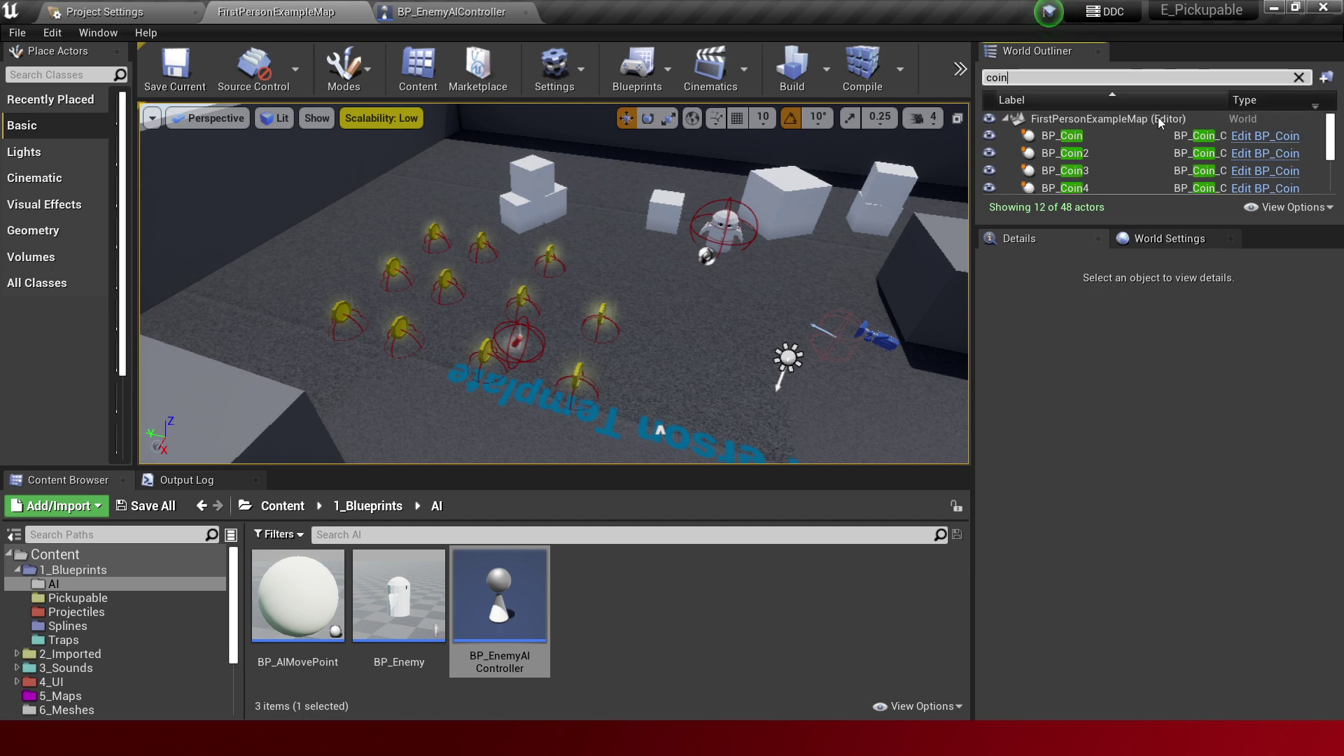
click(1107, 136)
scroll(1141, 163, down, 3)
shift+click(1123, 162)
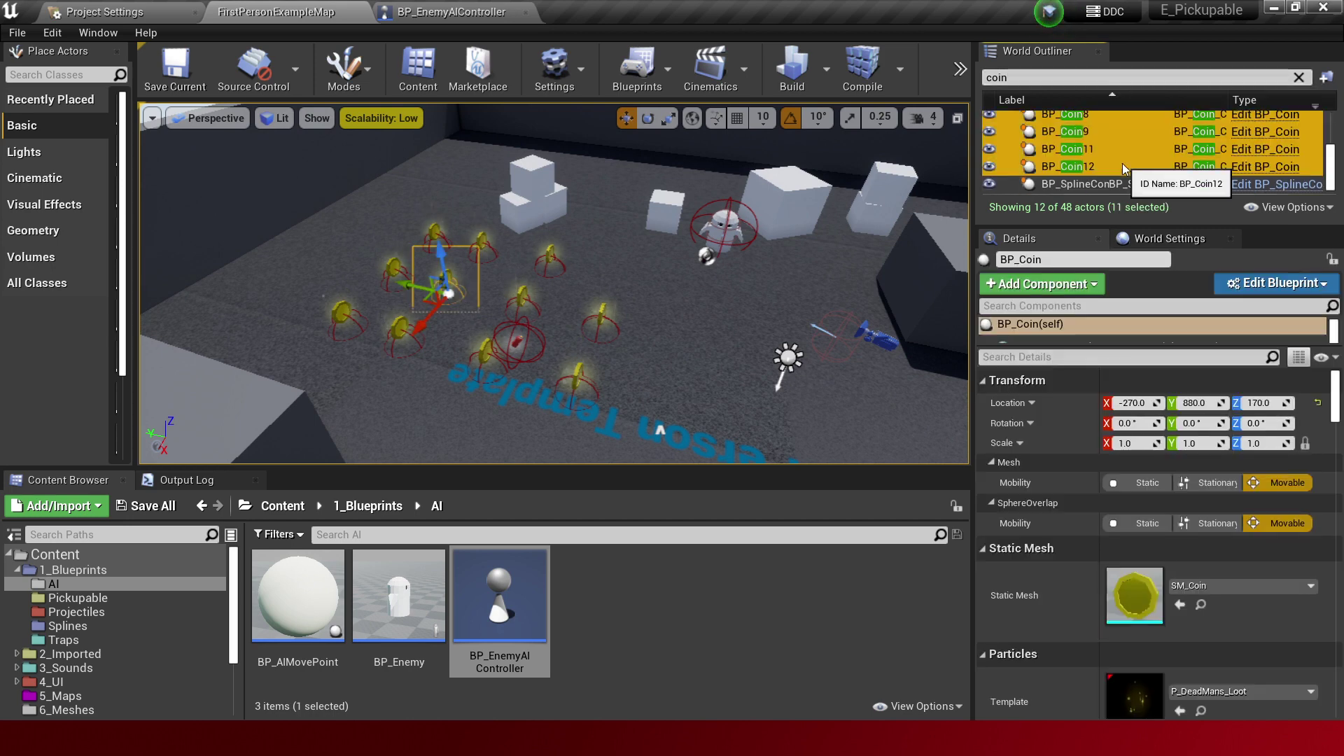
key(Delete)
click(1097, 135)
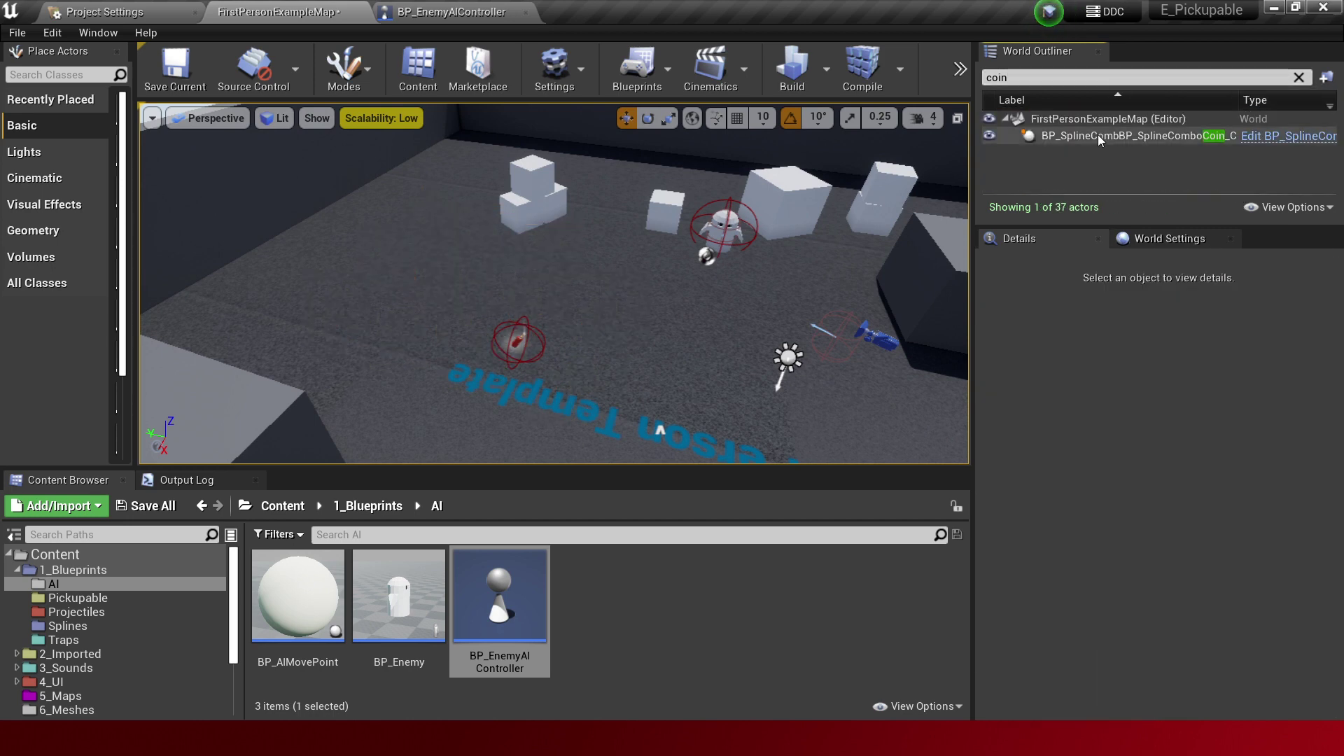
key(Delete)
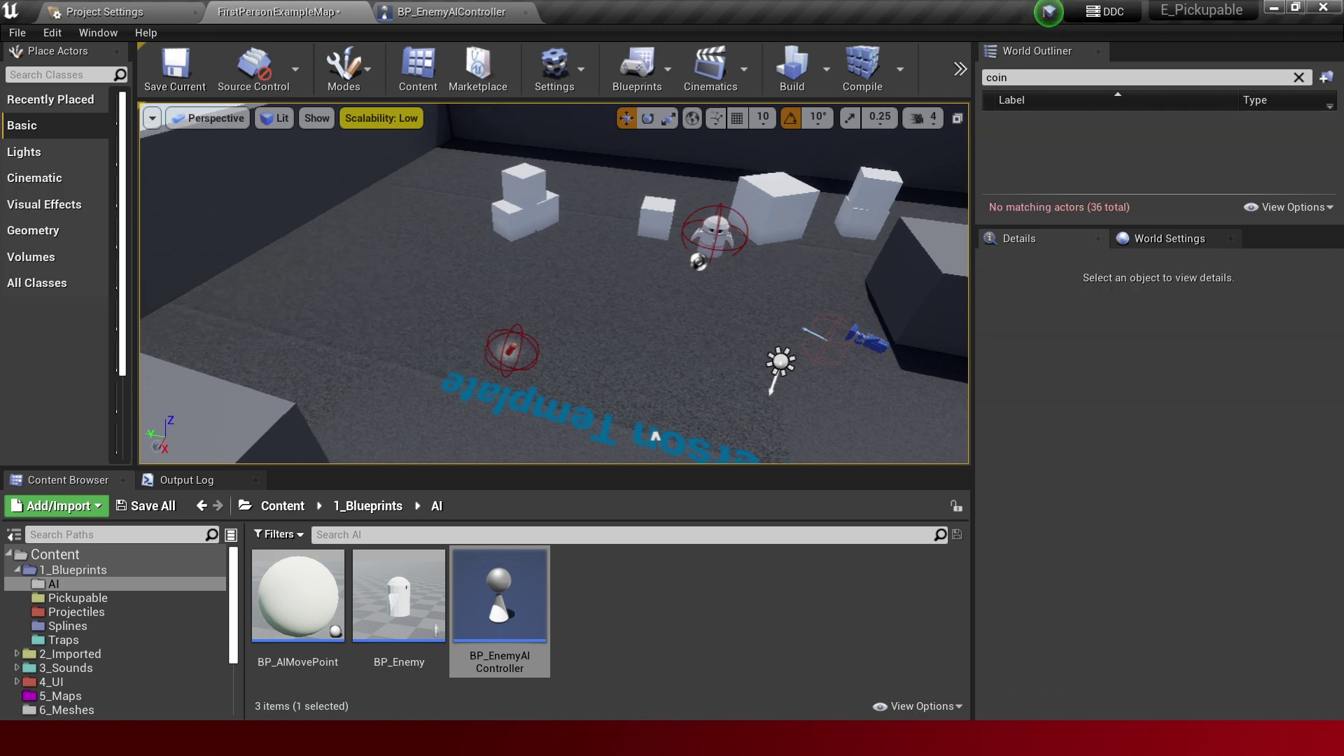
Replay the coin-free level, walking toward the enemy's move-point spheres, then stop.
drag(804, 253, 840, 210)
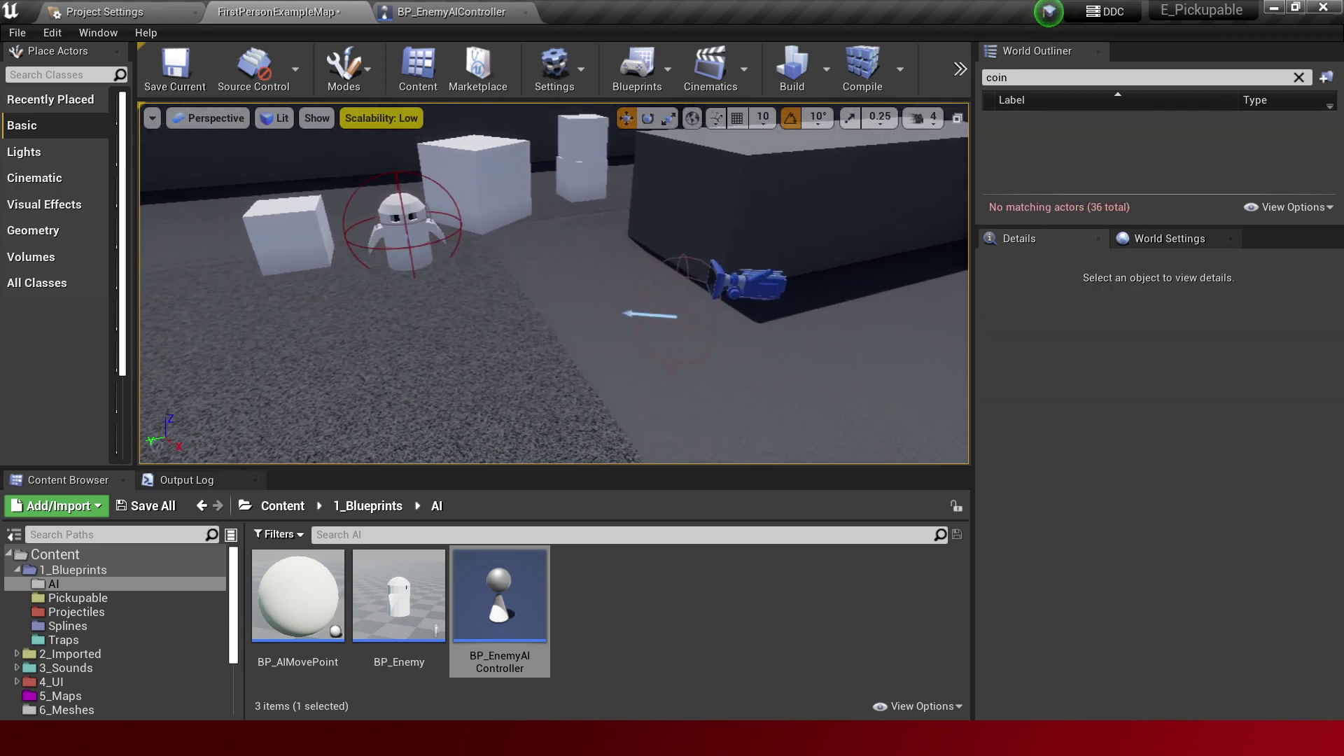
drag(642, 262, 642, 261)
key(alt+p)
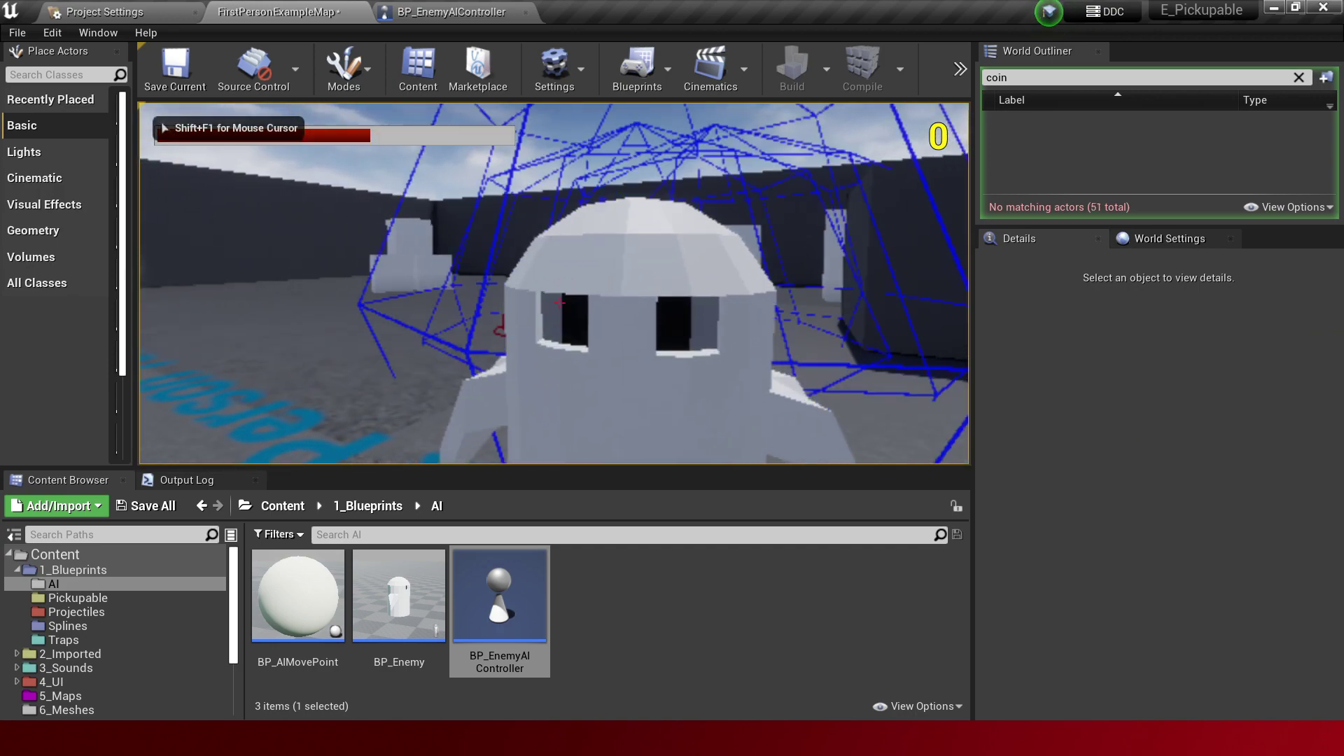
key(w)
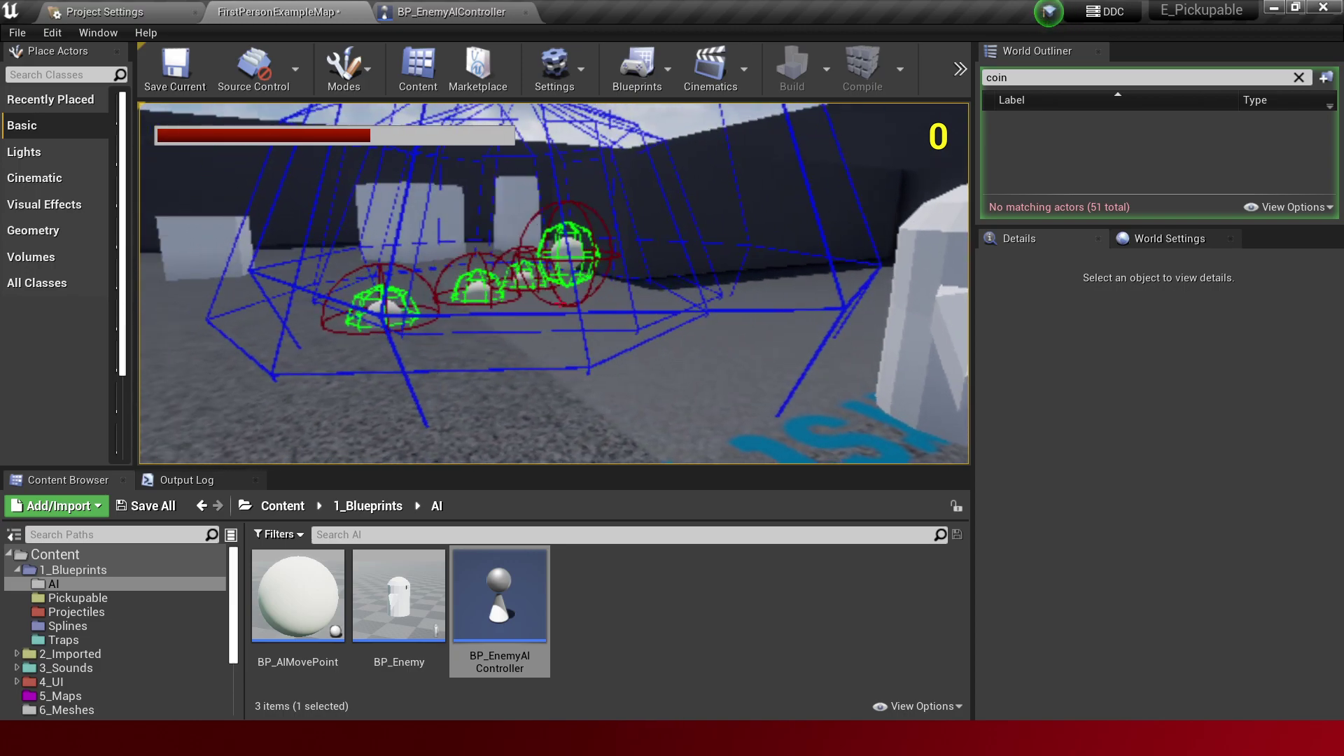
key(Escape)
Look over the AI controller code in Visual Studio.
key(alt+Tab)
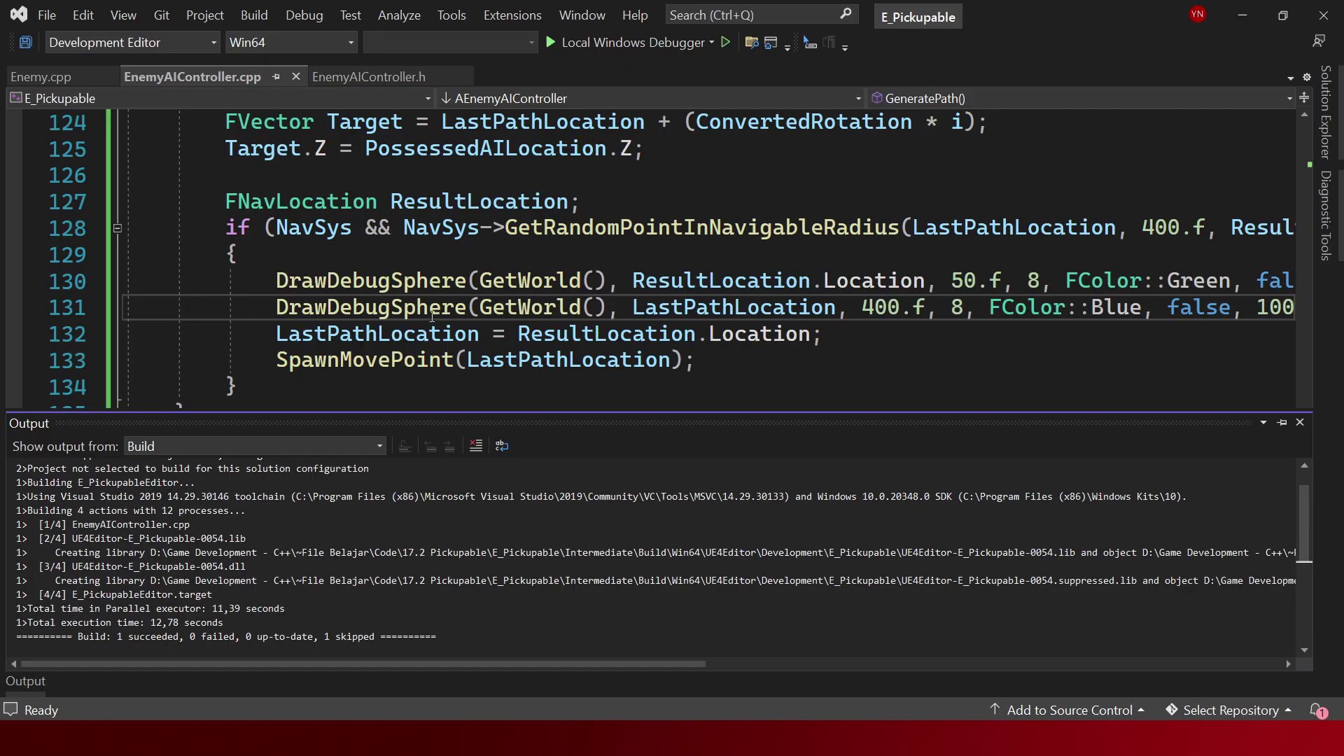
scroll(378, 312, down, 1)
scroll(387, 223, up, 2)
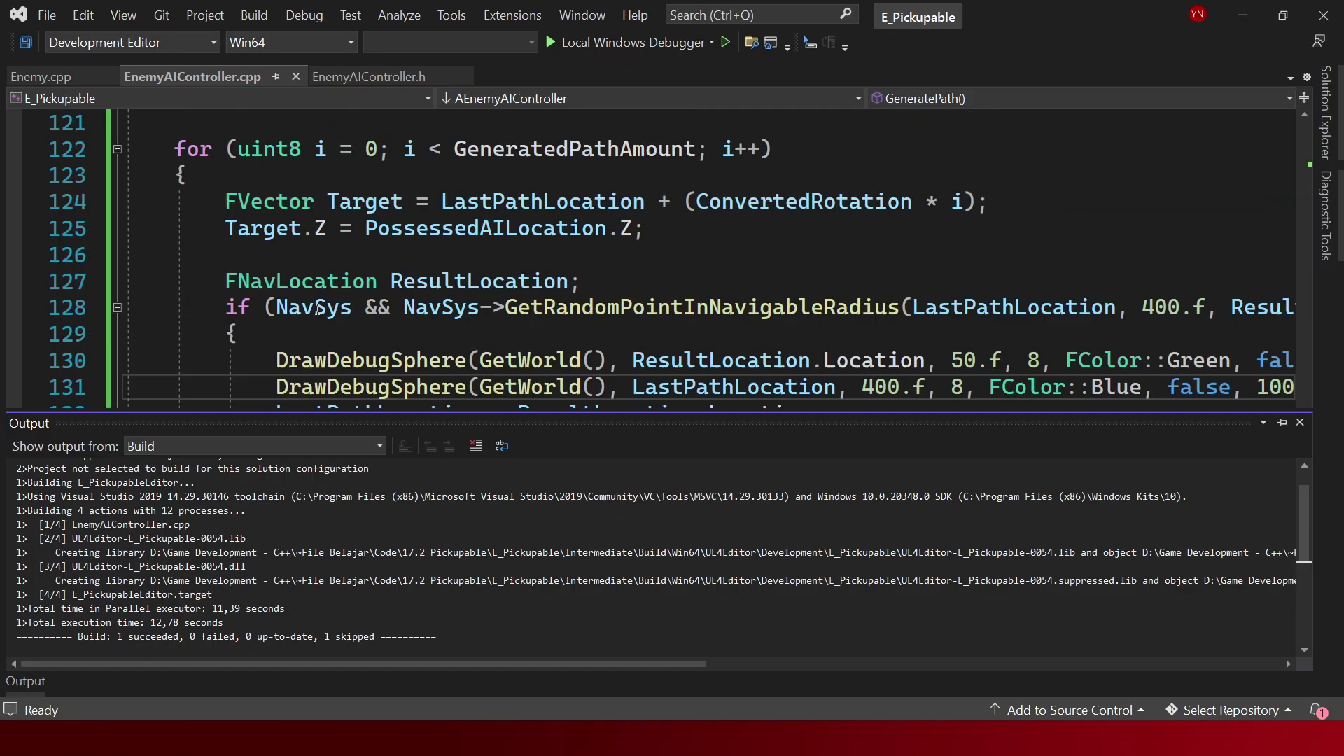
scroll(387, 223, up, 1)
mouse_move(173, 228)
mouse_down()
mouse_move(295, 306)
mouse_move(391, 229)
mouse_up()
Commit the new Generated Path Amount in BP_EnemyAIController, compile it, and return to FirstPersonExampleMap.
key(alt+Tab)
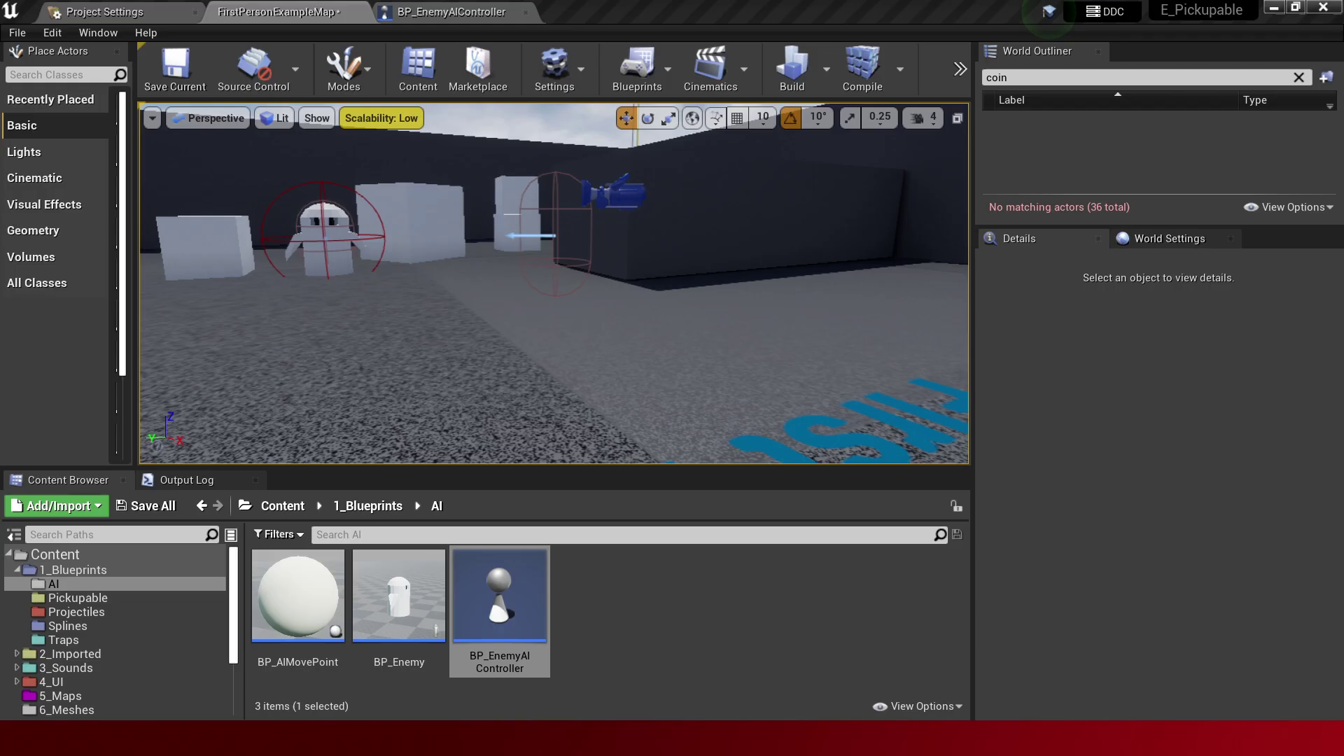
click(451, 12)
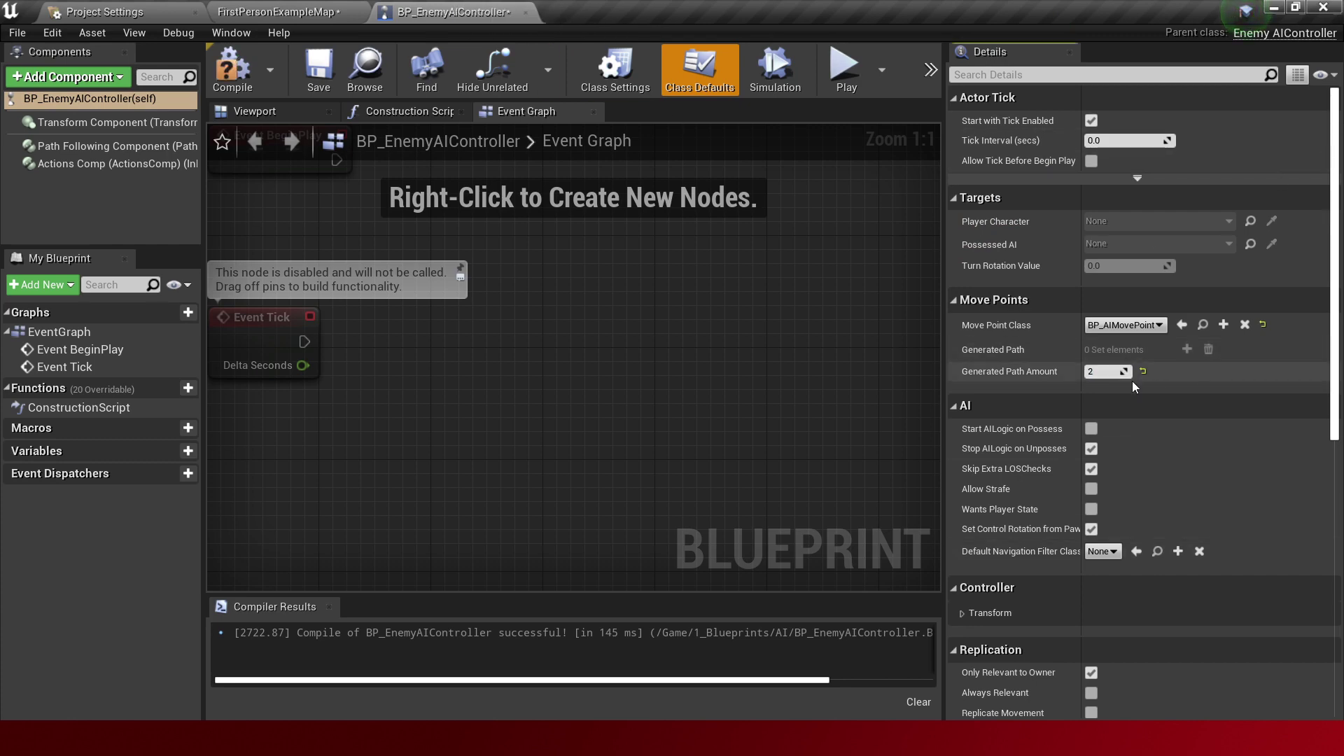
key(Return)
click(235, 68)
click(276, 12)
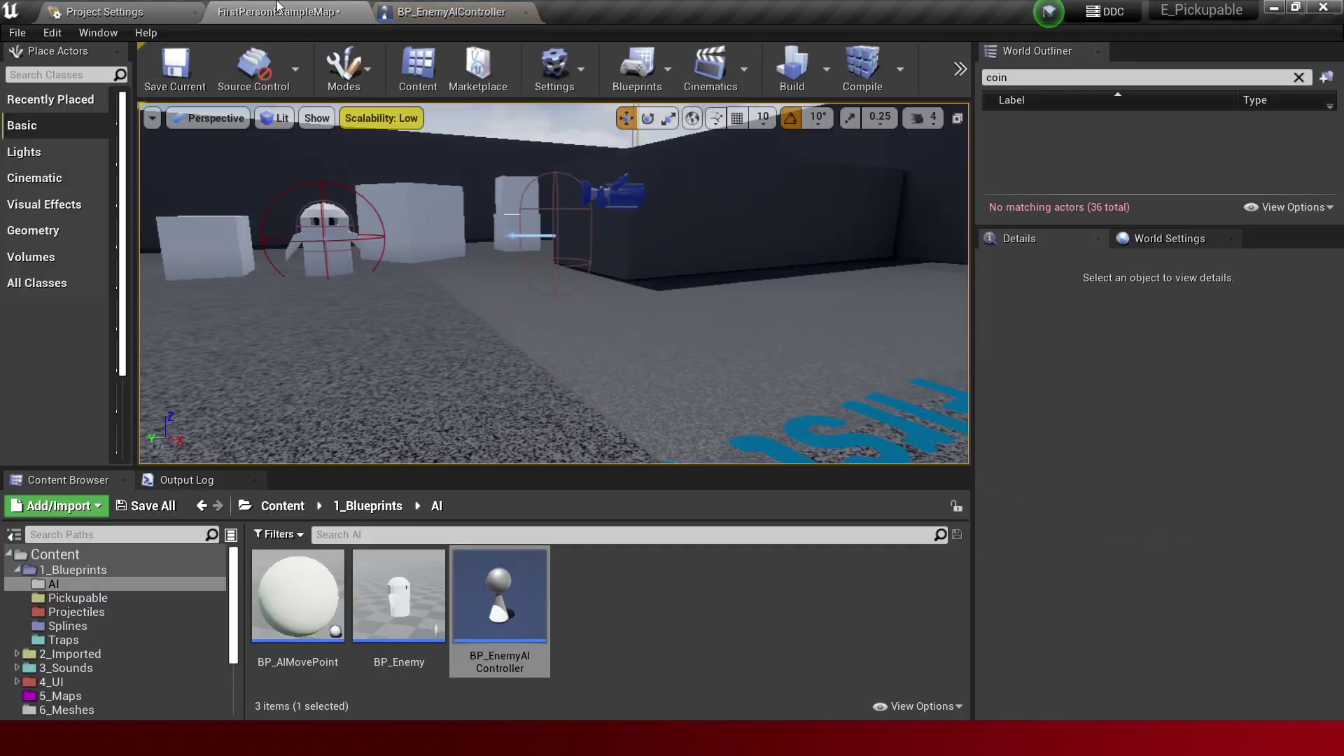
Play the level, select the first AI move point in the Outliner, and walk toward its green spheres.
key(alt+p)
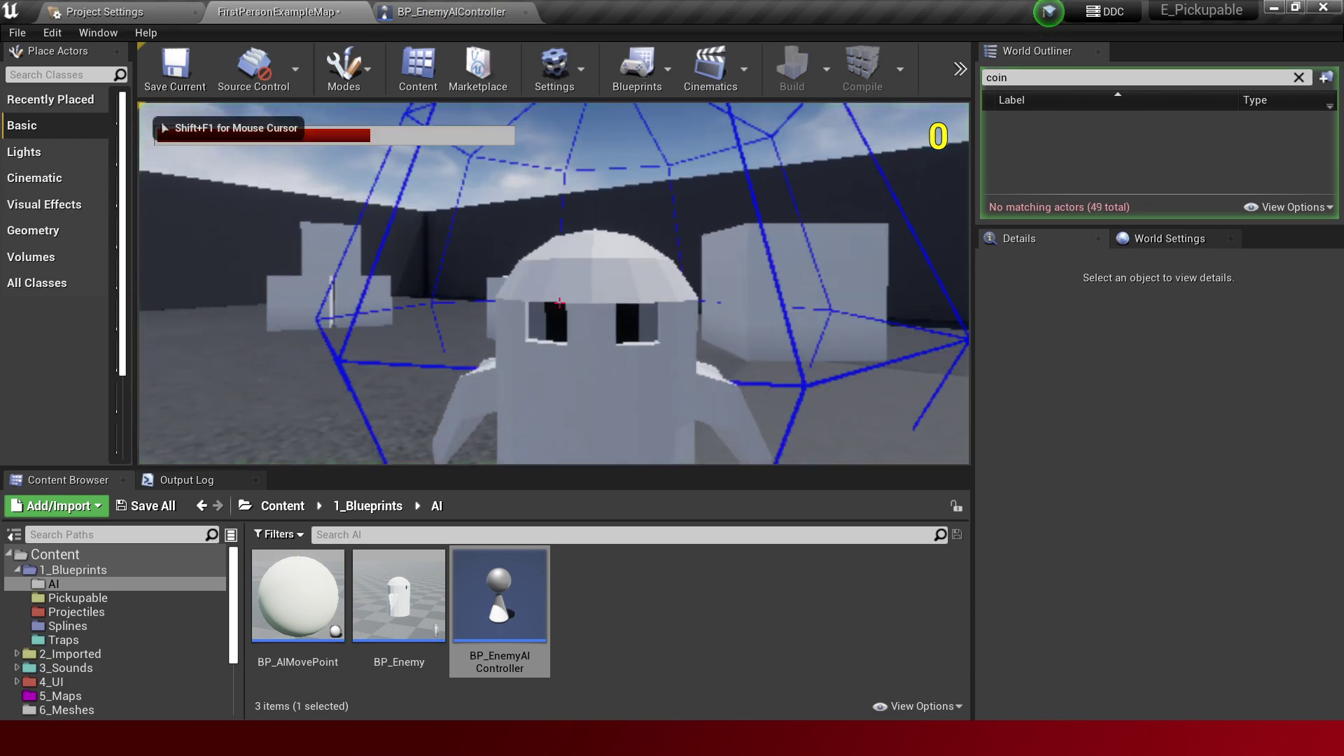
key(s)
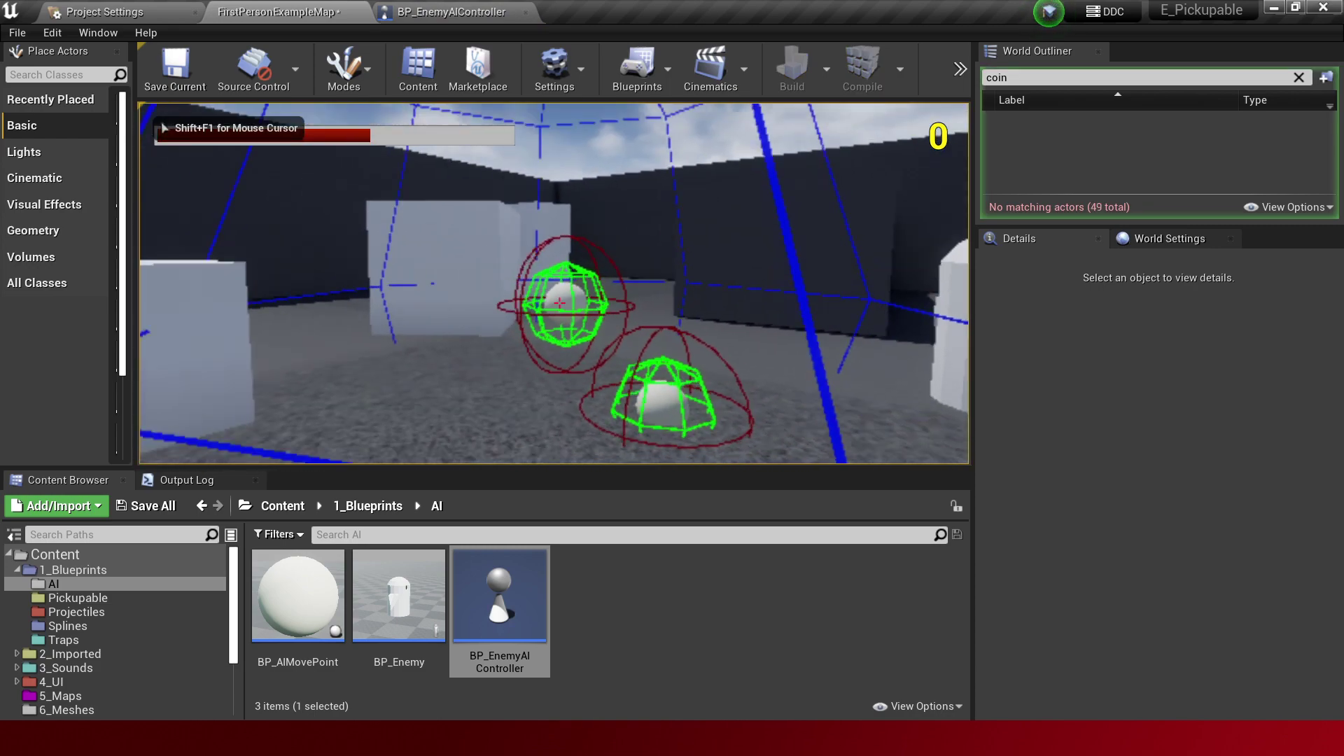
key(w)
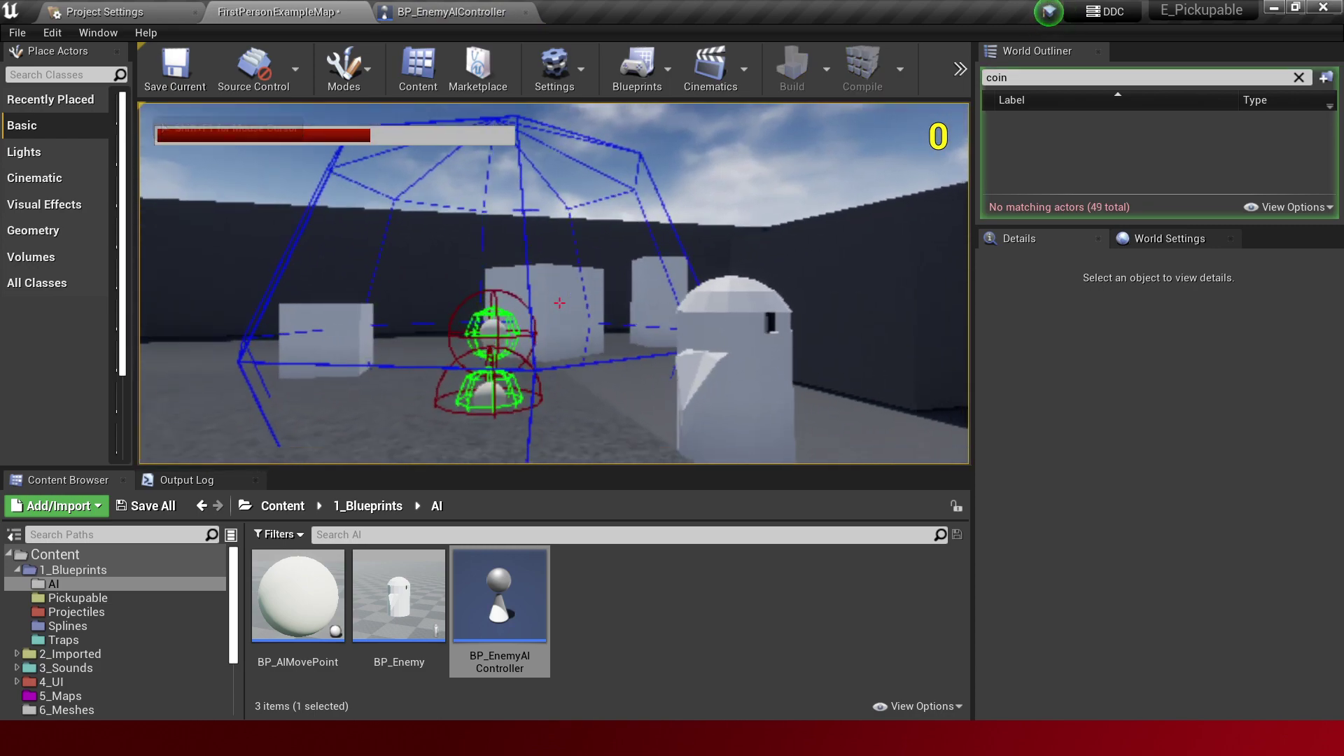
key(w)
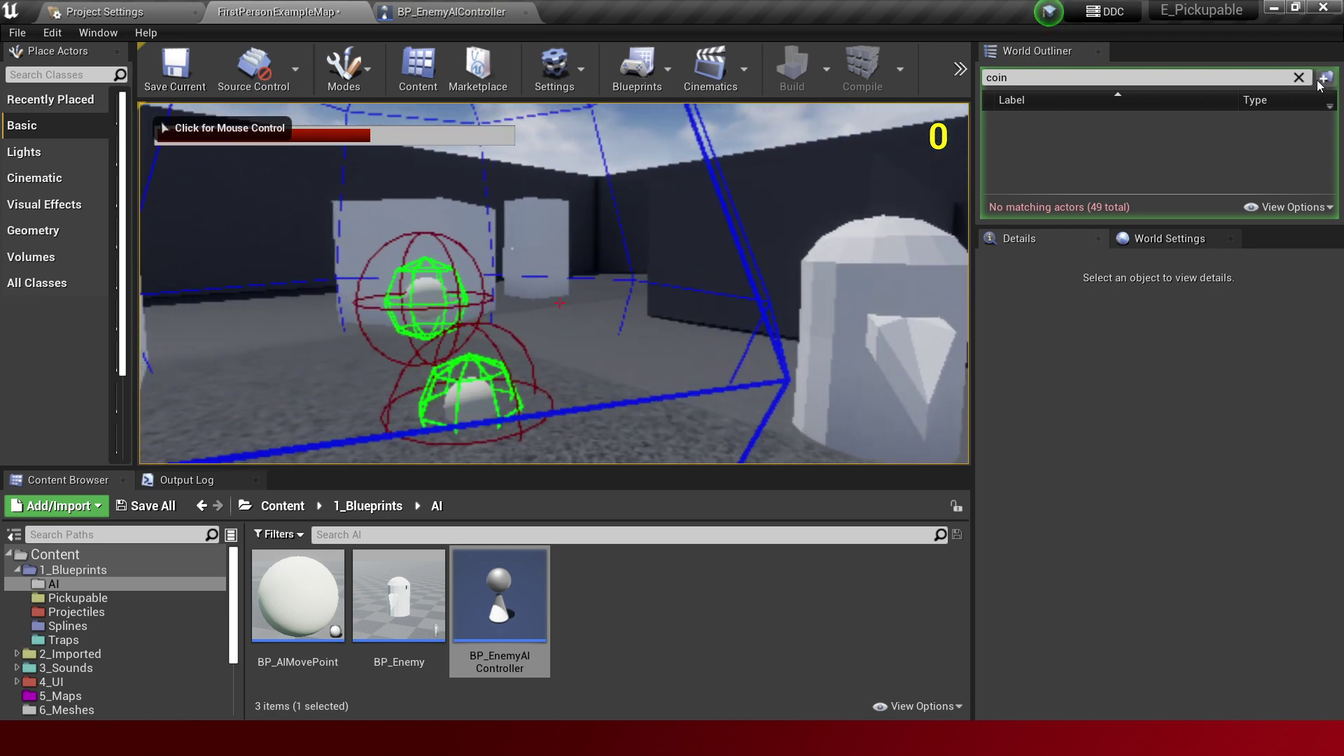
click(1302, 79)
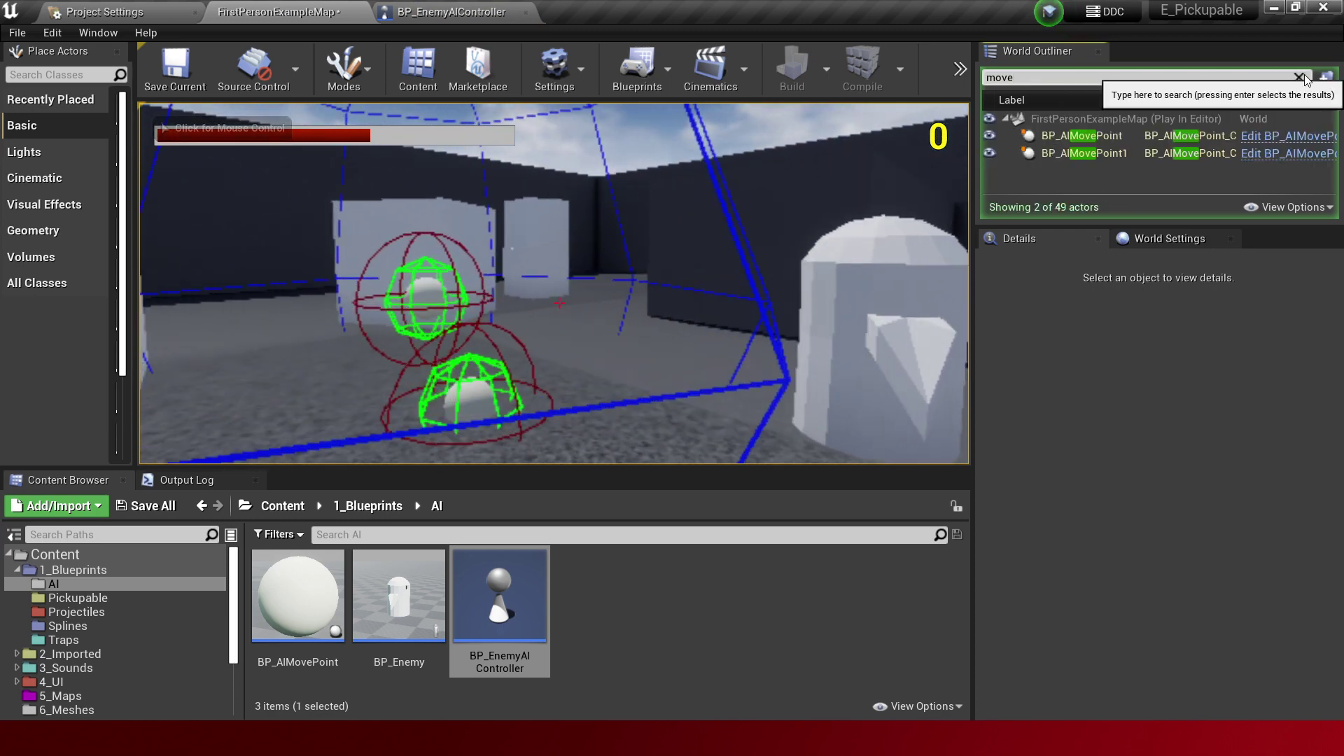
click(1212, 134)
click(597, 277)
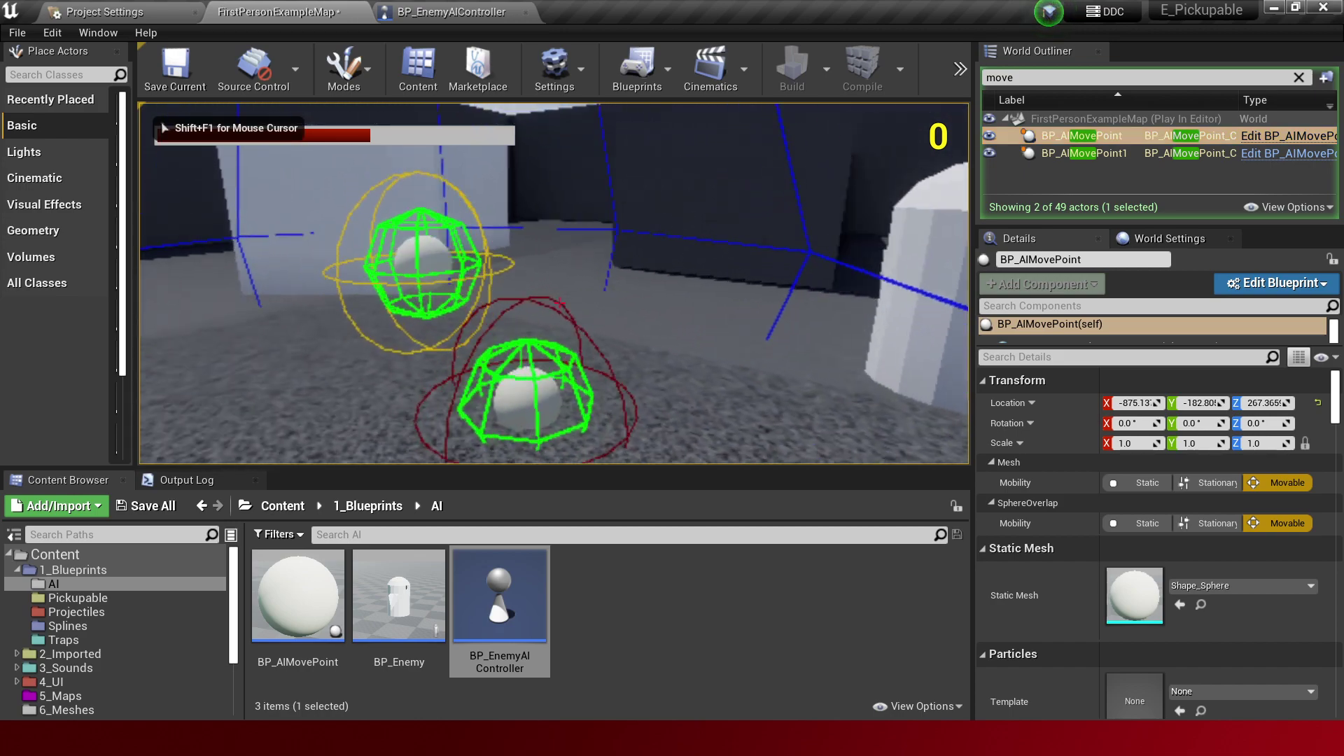
key(w)
key(w)
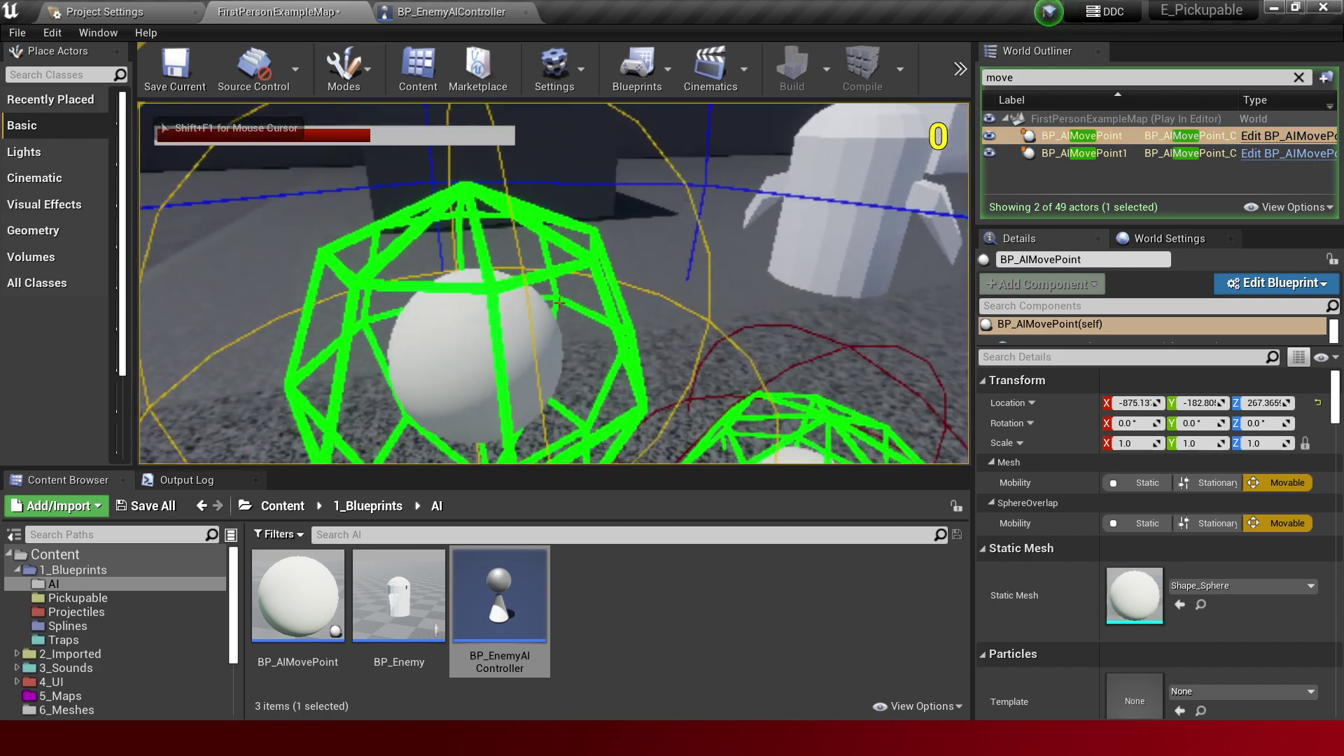
Review the Target calculation, ConvertedRotation * i offset and 400.f search radius in GeneratePath().
key(alt+Tab)
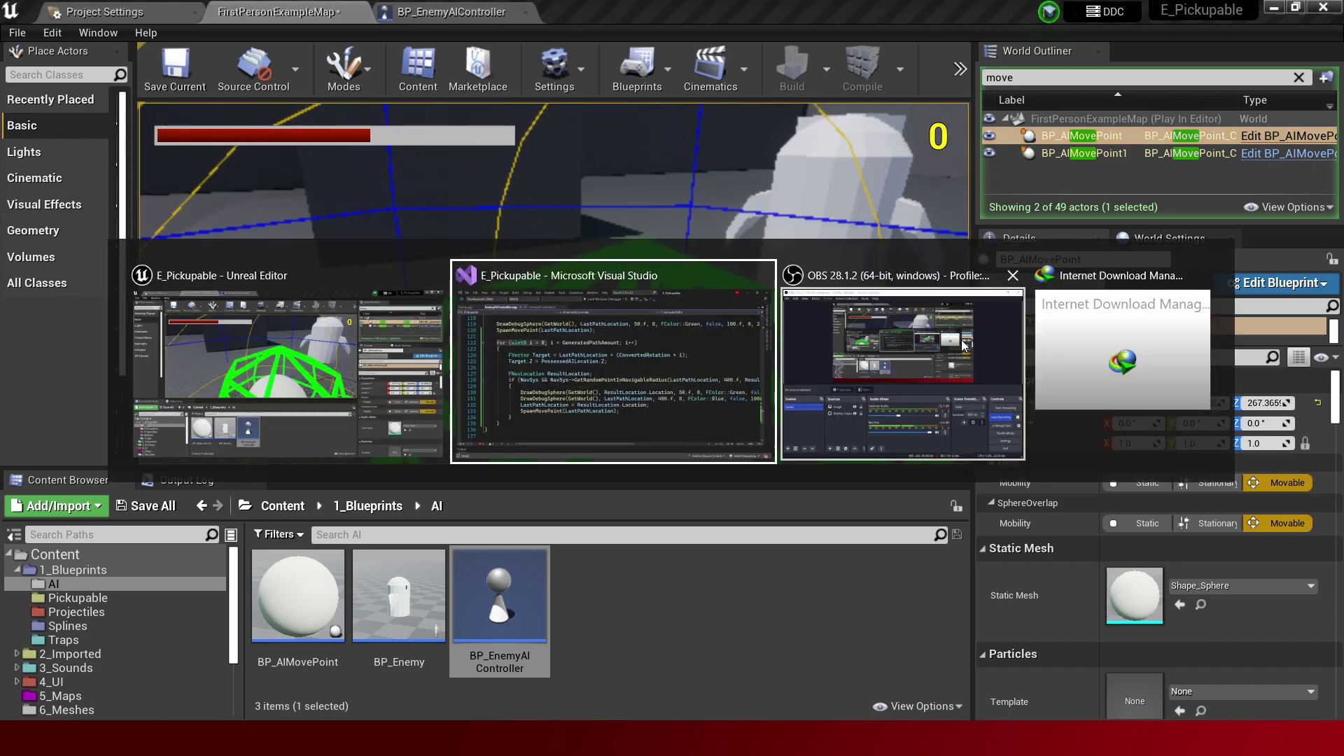
scroll(600, 316, up, 2)
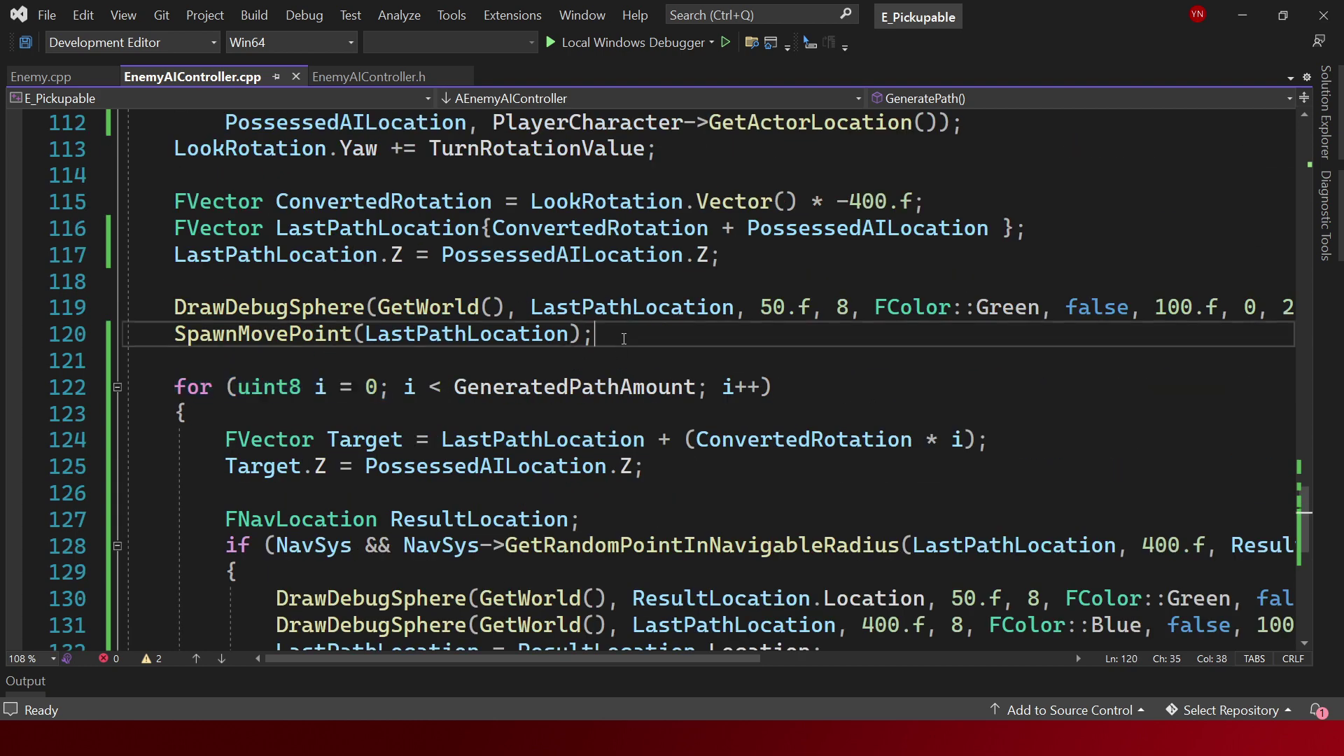
drag(594, 334, 359, 336)
scroll(674, 354, down, 1)
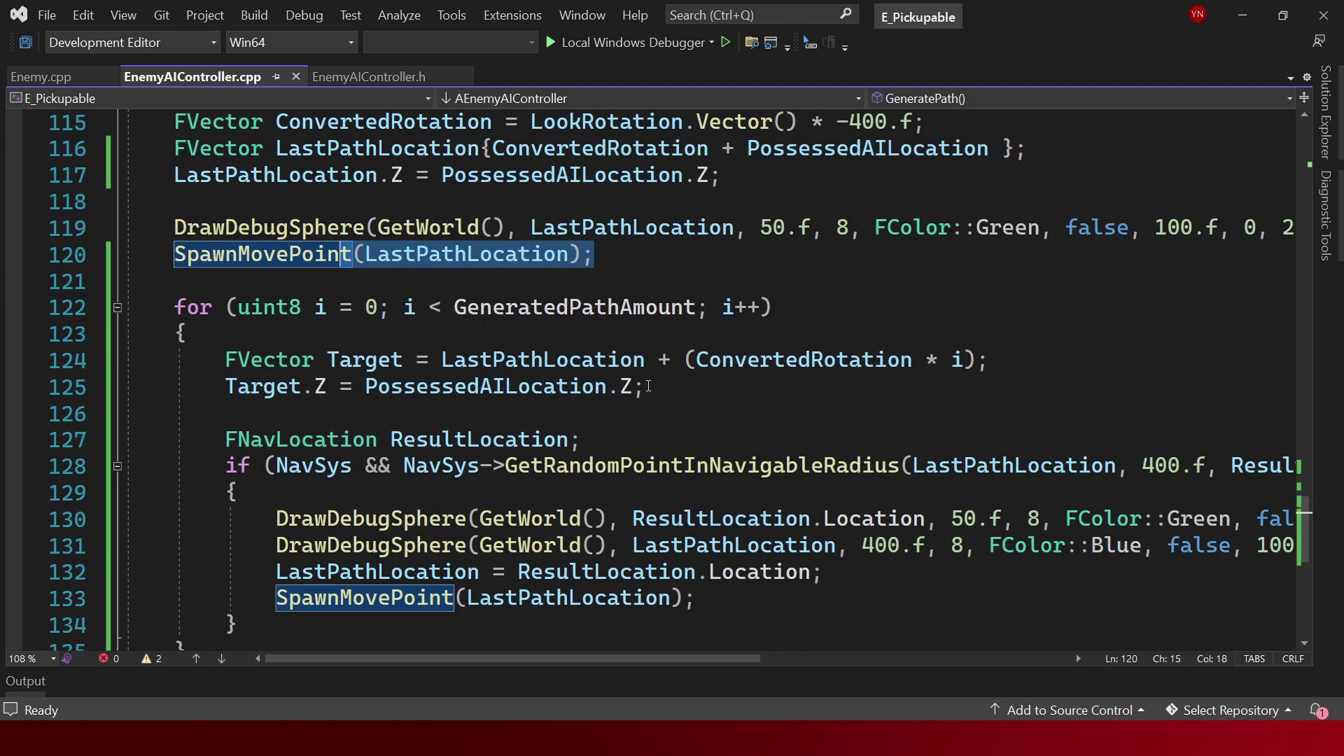
click(472, 361)
click(870, 358)
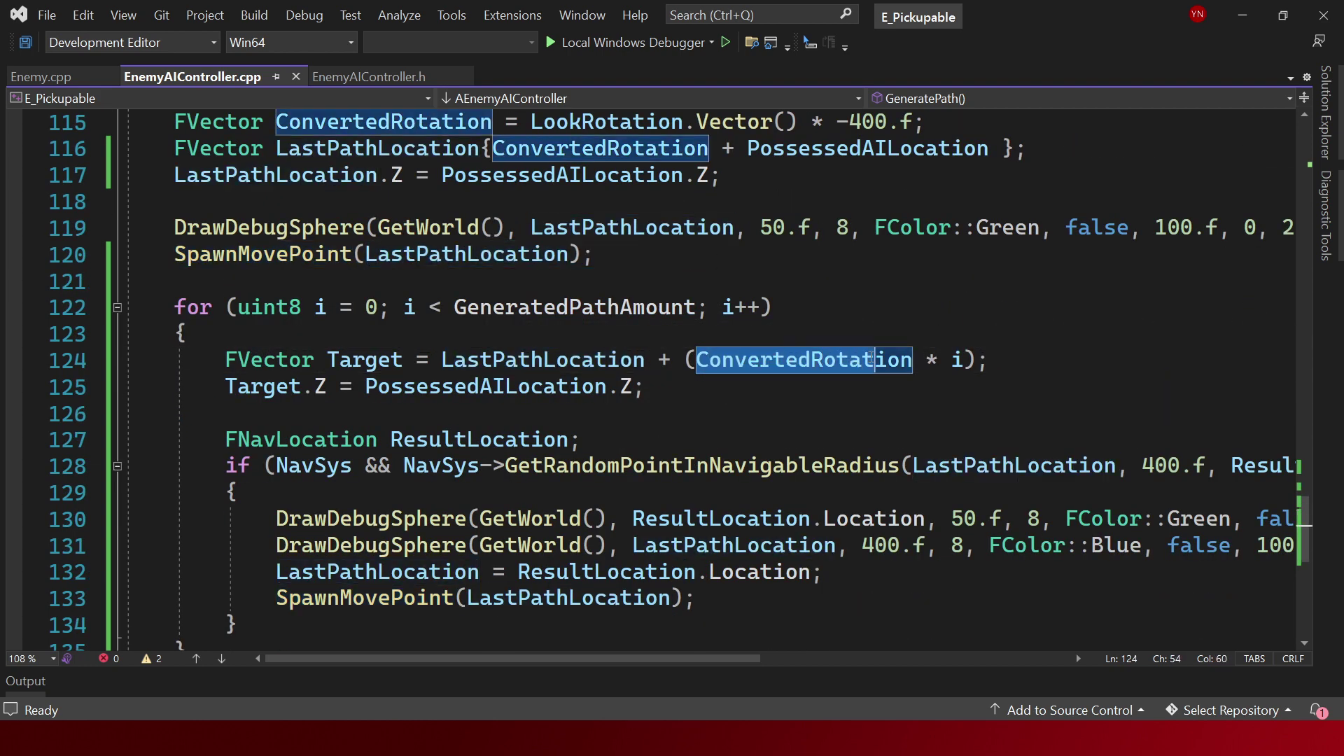
click(917, 363)
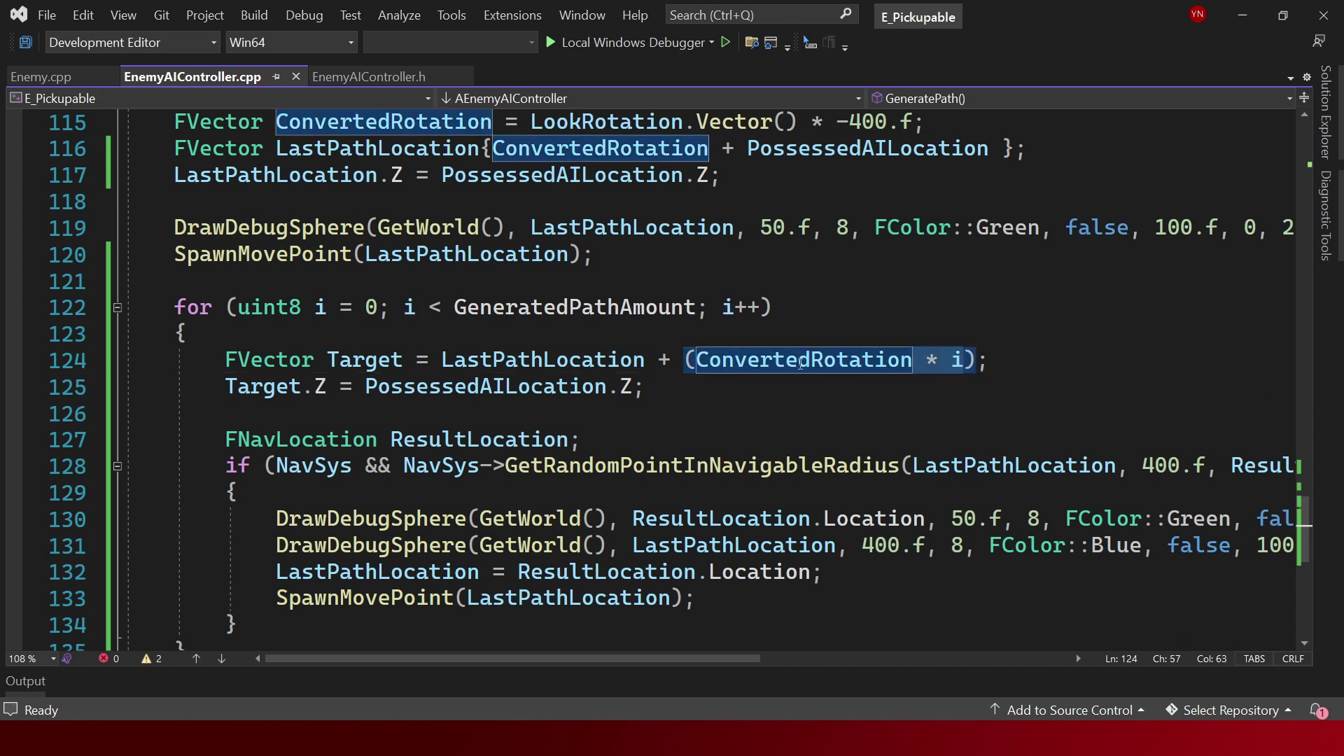
drag(672, 361, 952, 359)
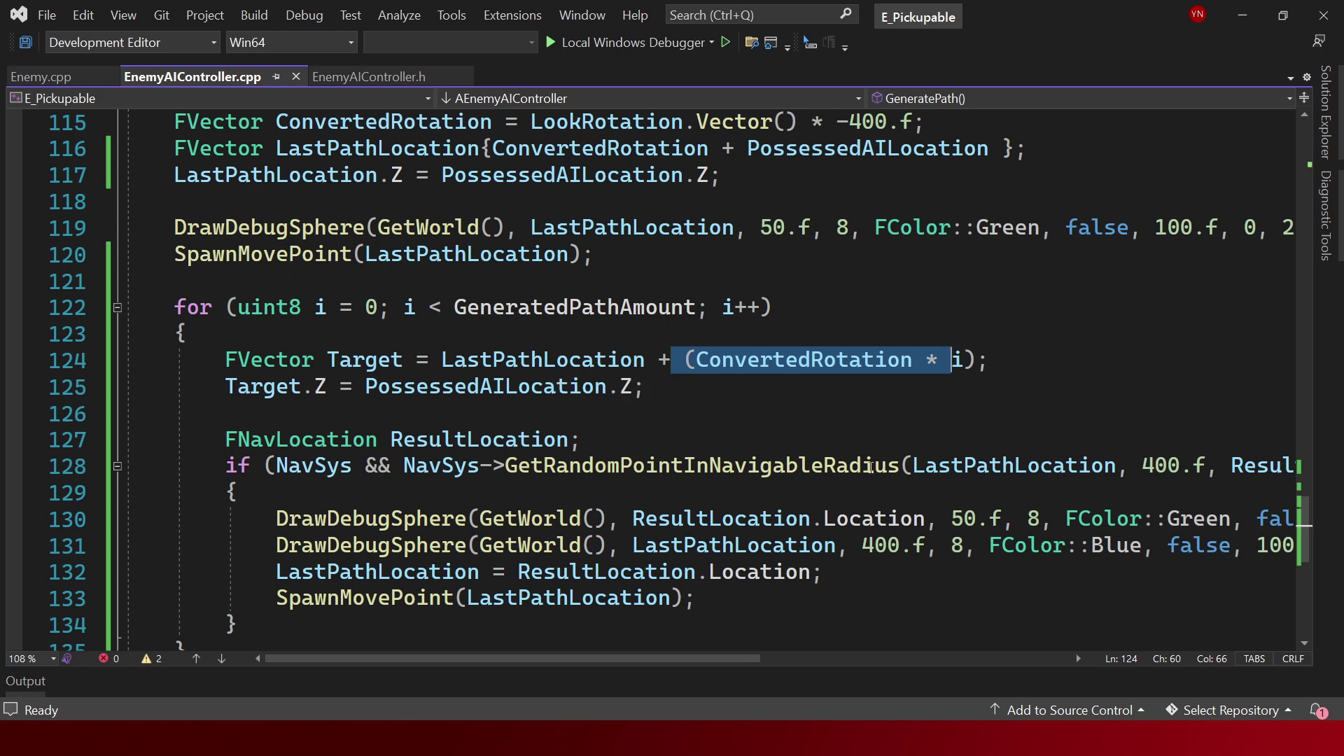
mouse_move(870, 468)
scroll(1048, 468, down, 1)
drag(1207, 383, 1127, 386)
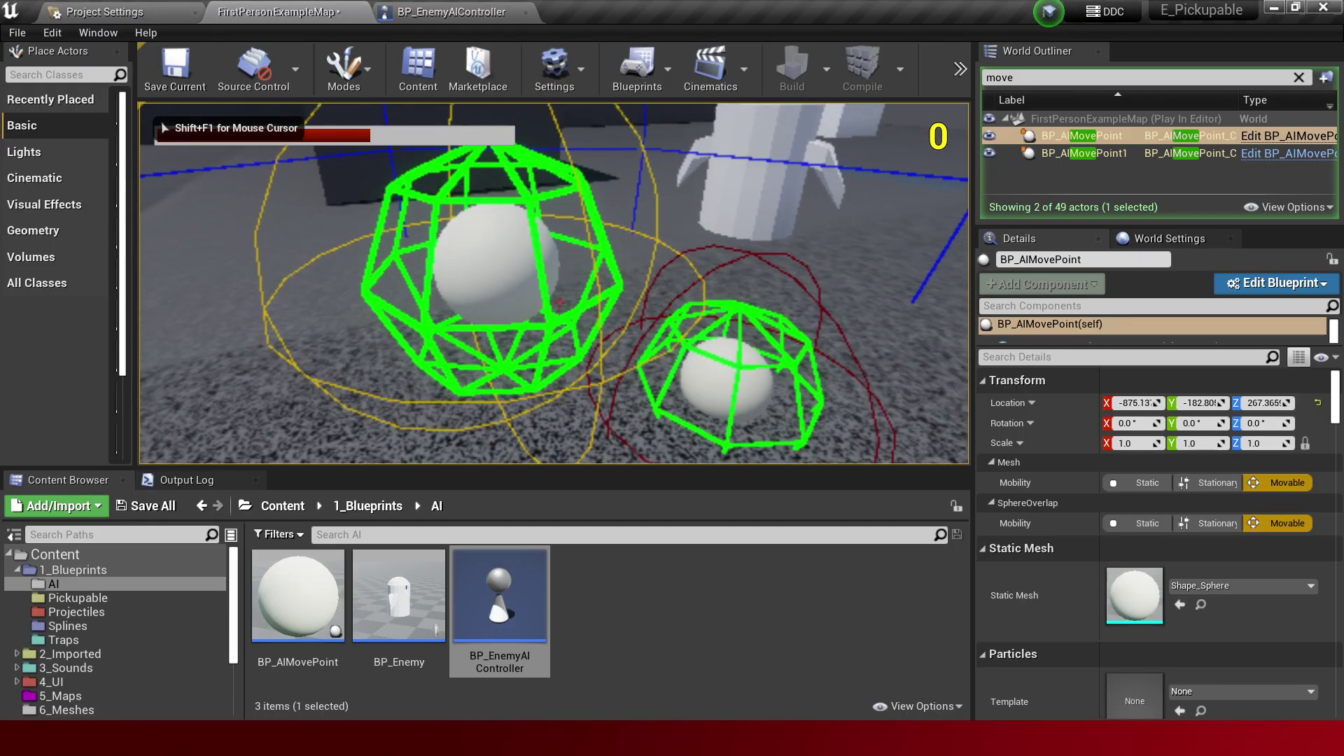
Eject from the player and look down at a selected move point.
key(F8)
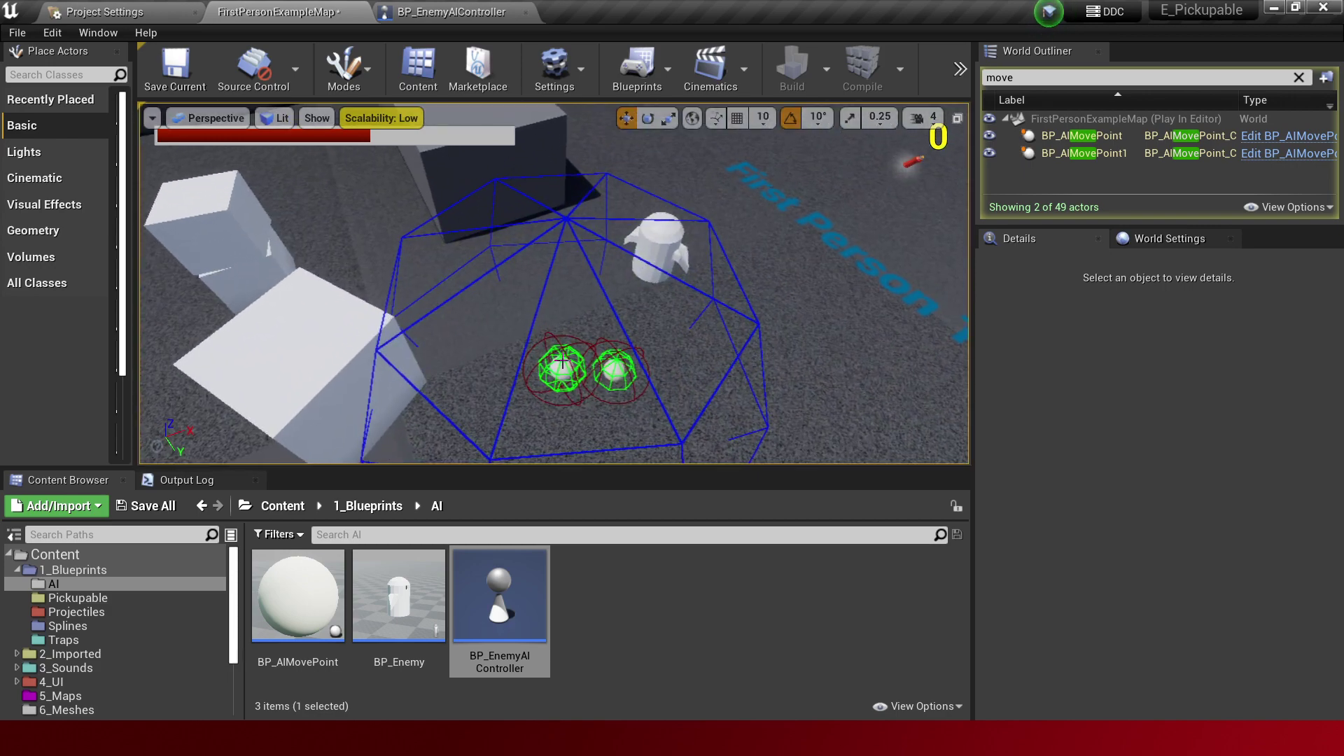
click(566, 370)
scroll(455, 360, down, 3)
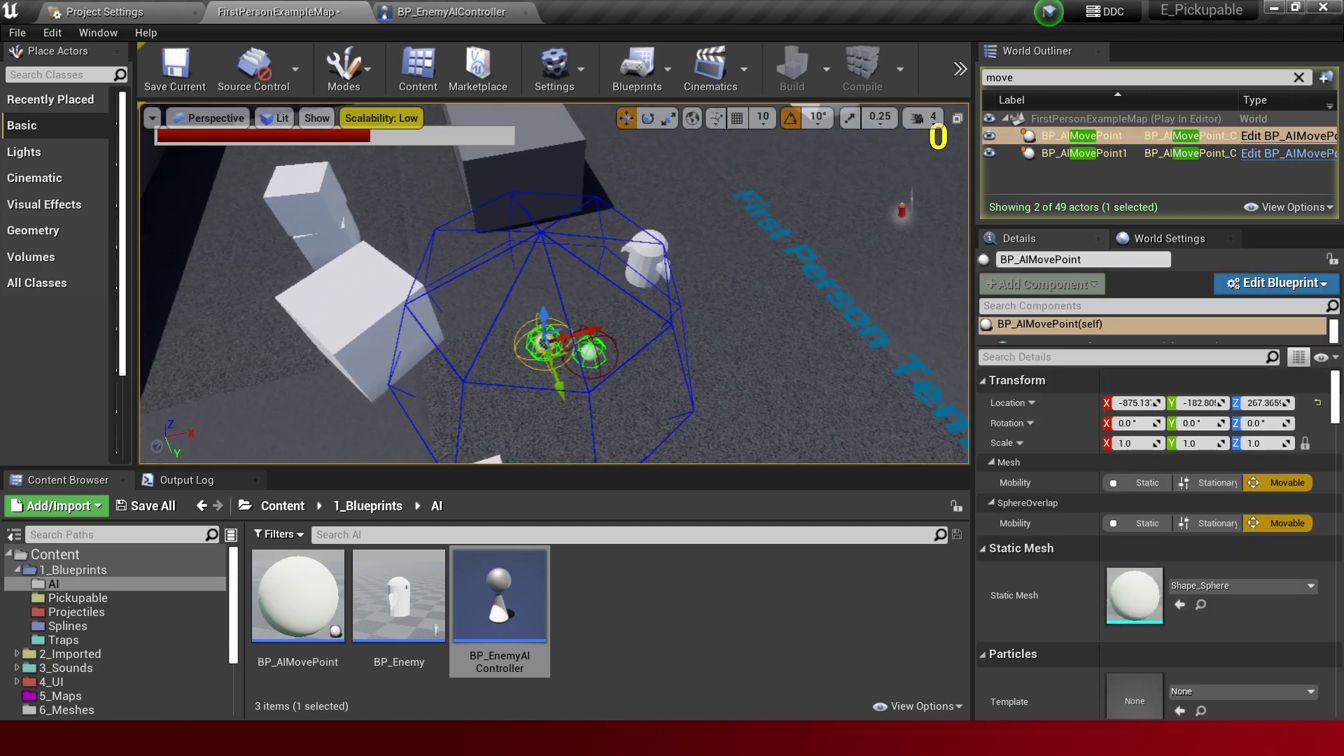
Move the blue DrawDebugSphere line to line 121 after the first SpawnMovePoint, outdent, save, and build.
key(alt+Tab)
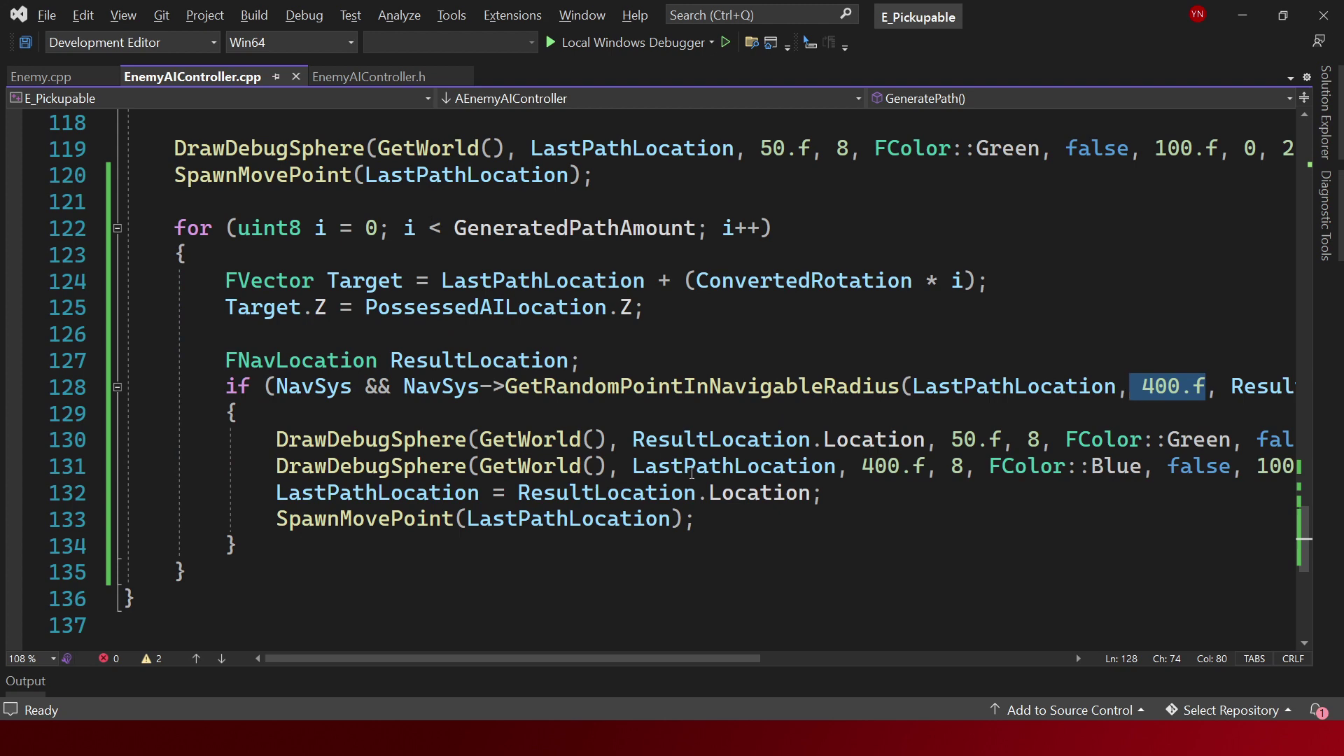
click(848, 466)
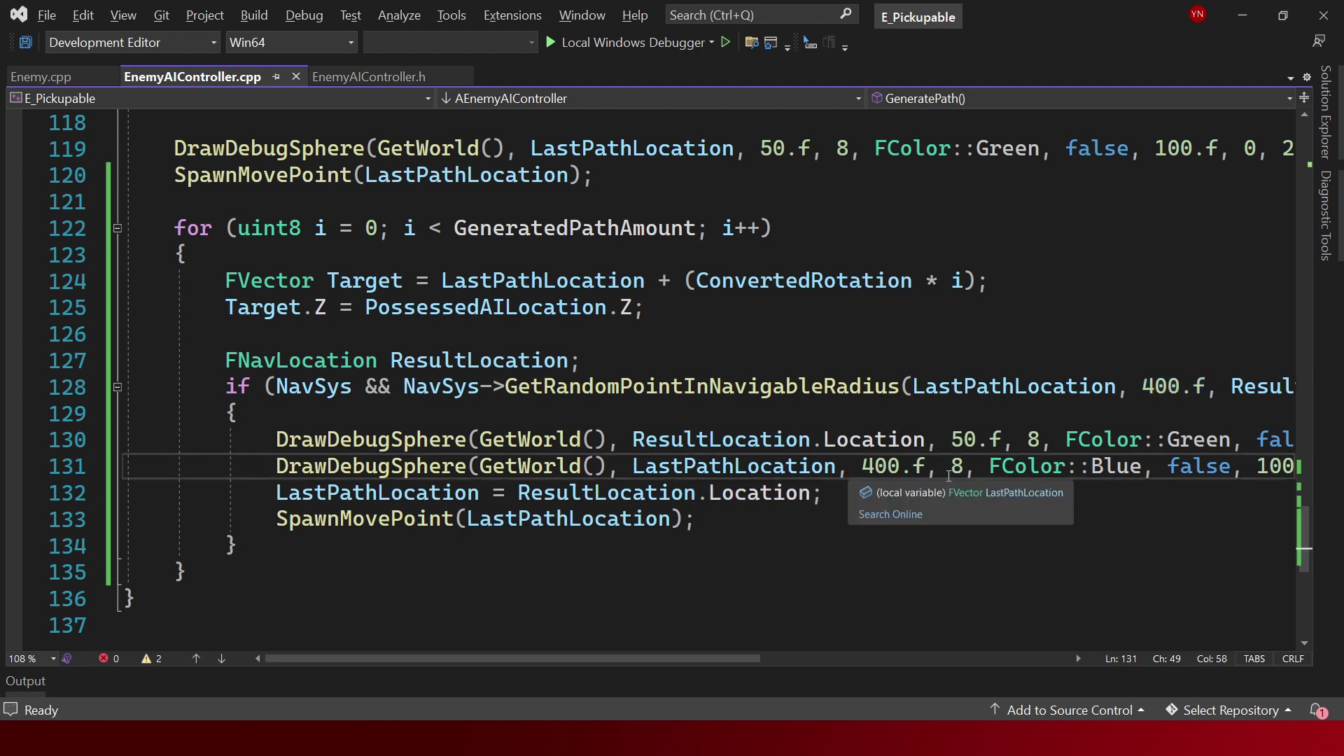
key(alt+Up)
key(alt+Up)
key(alt+Up)
key(alt+Up)
key(alt+Down)
key(alt+Down)
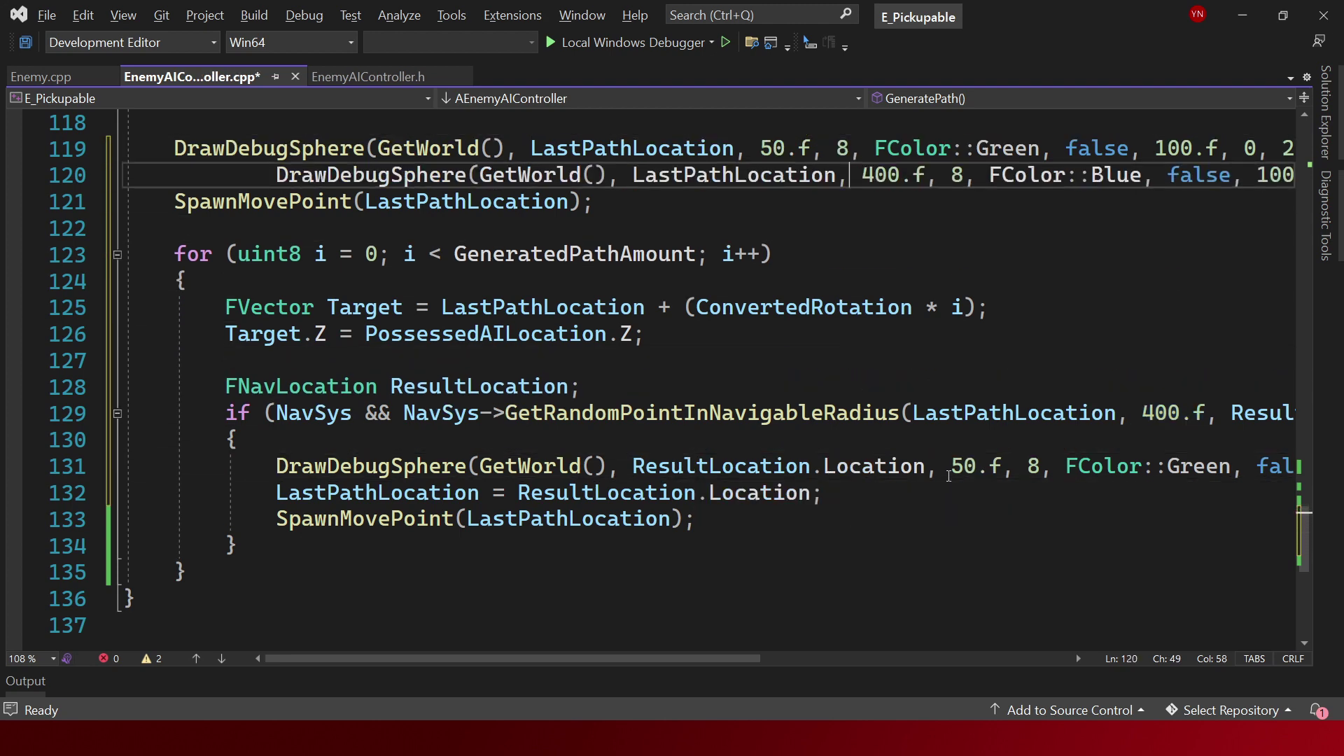
key(alt+Down)
key(ctrl+s)
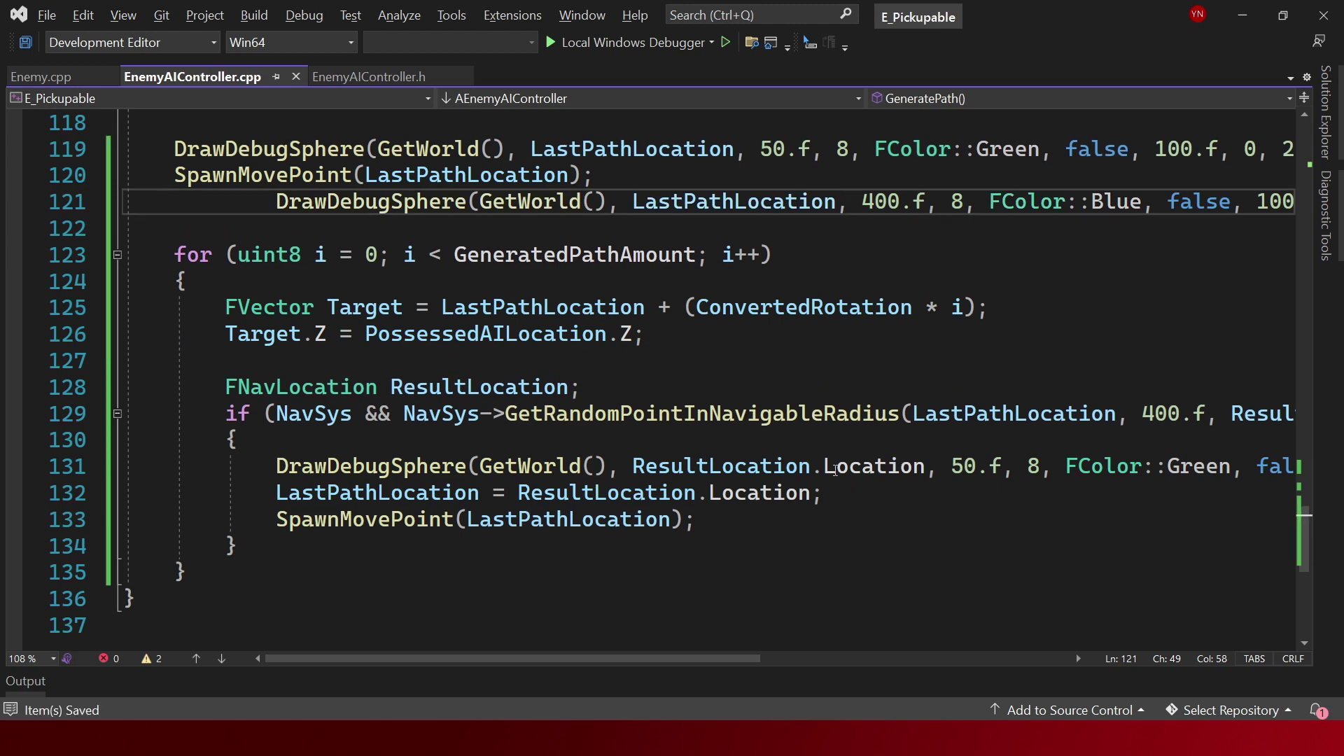
click(279, 201)
key(BackSpace)
key(BackSpace)
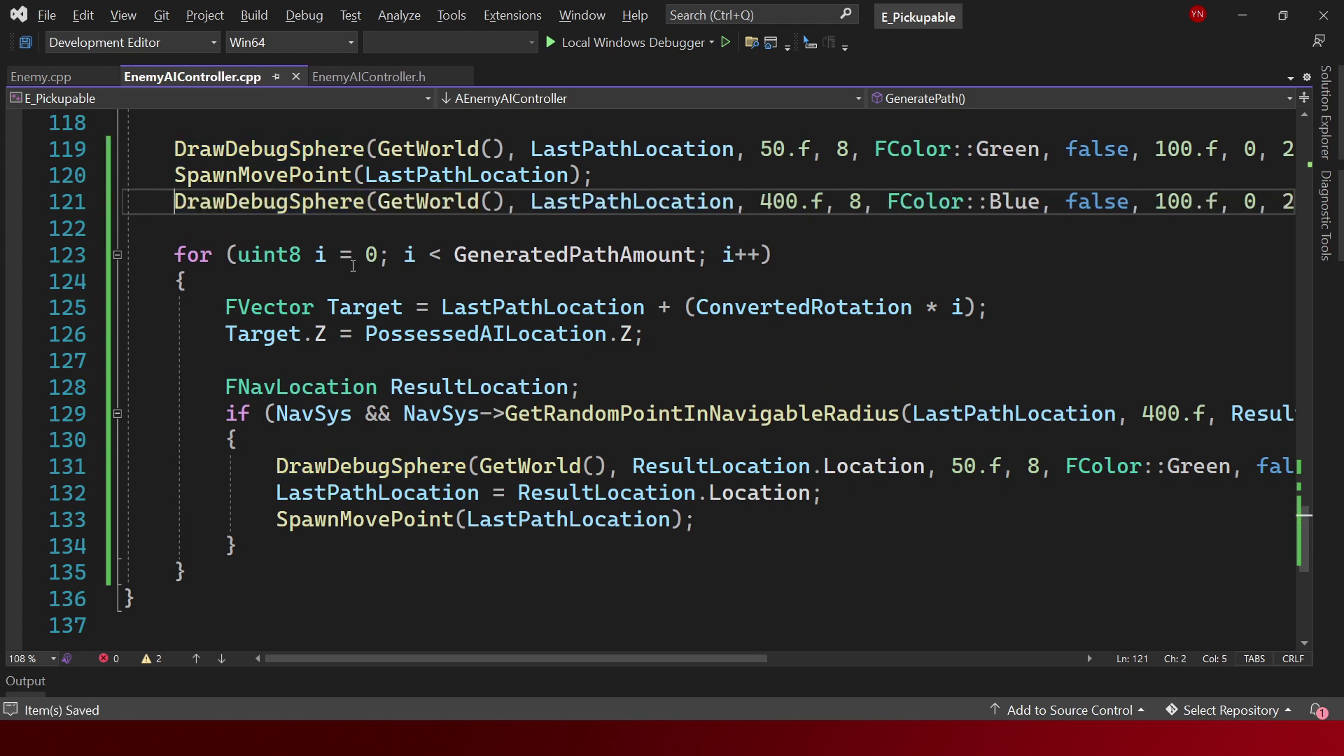
key(ctrl+shift+b)
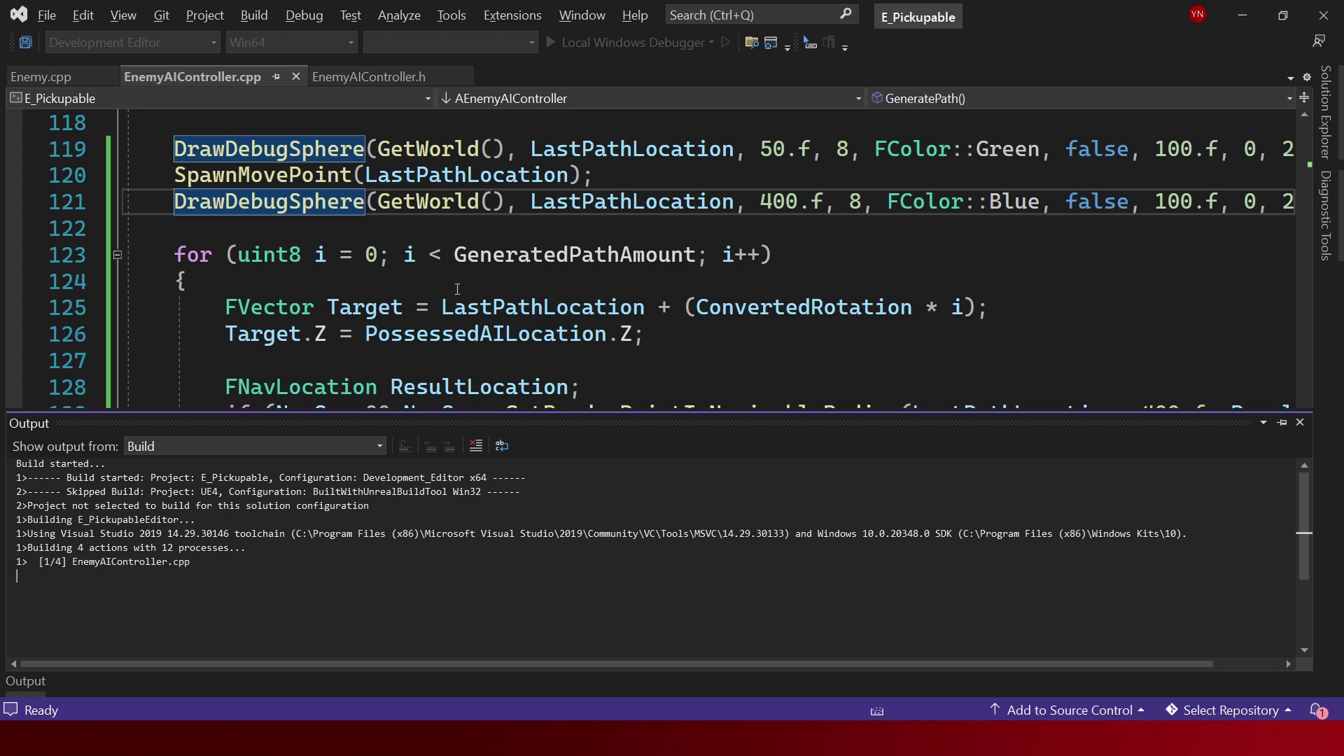
click(364, 175)
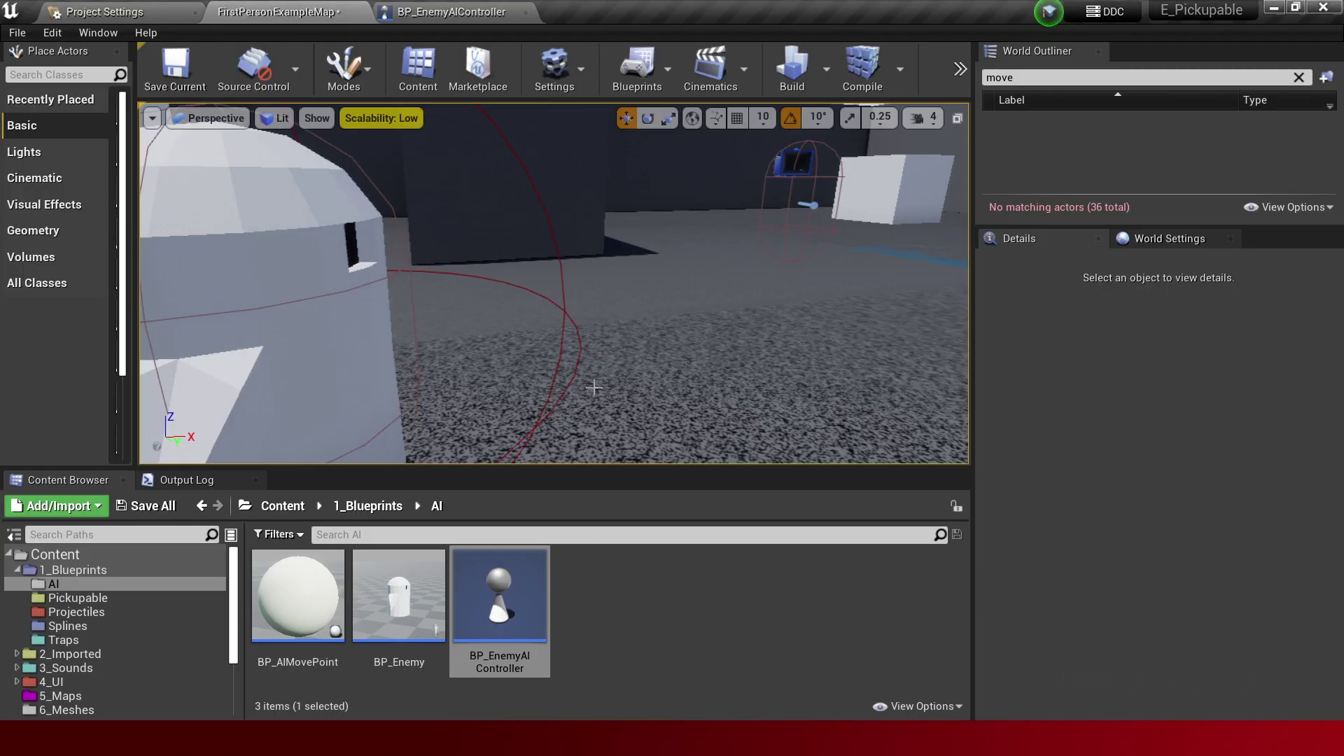
Play, eject with F8, and fly above both move points inside the single blue 400-radius sphere.
key(alt+p)
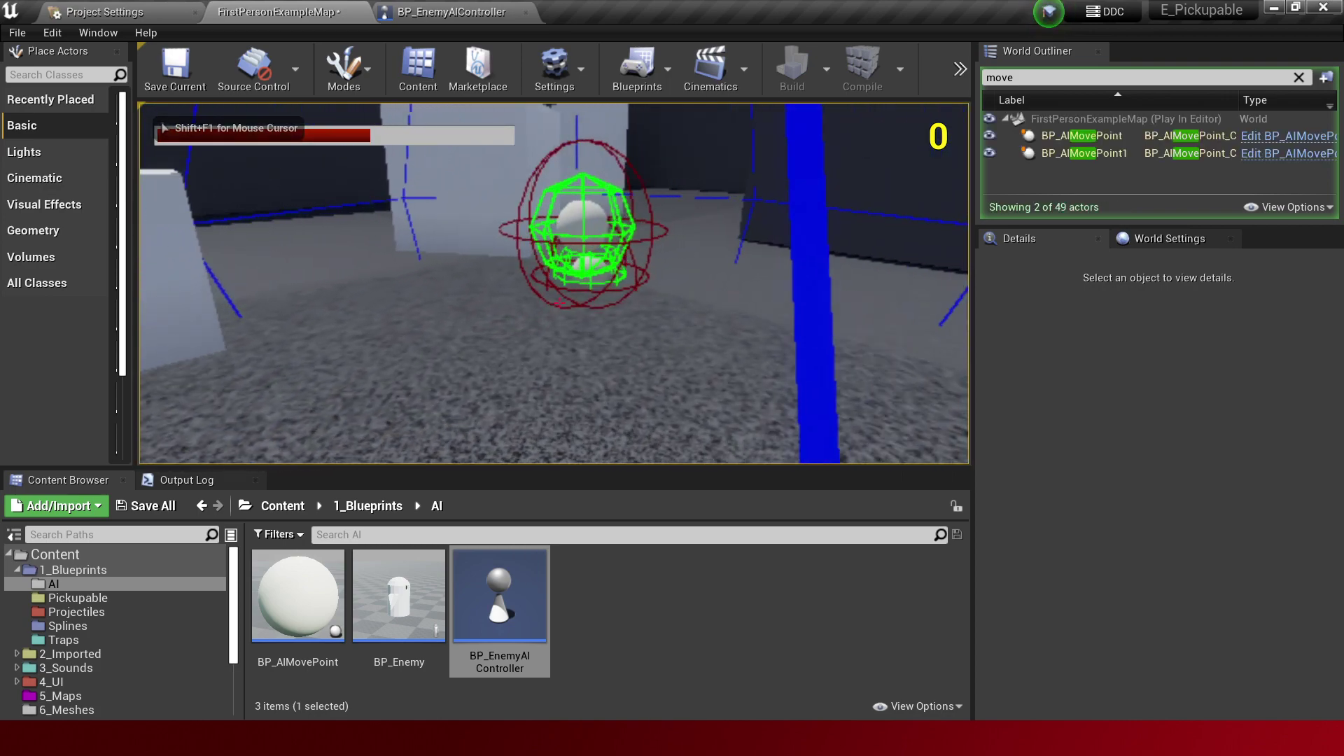
key(F8)
right_drag(744, 400, 744, 400)
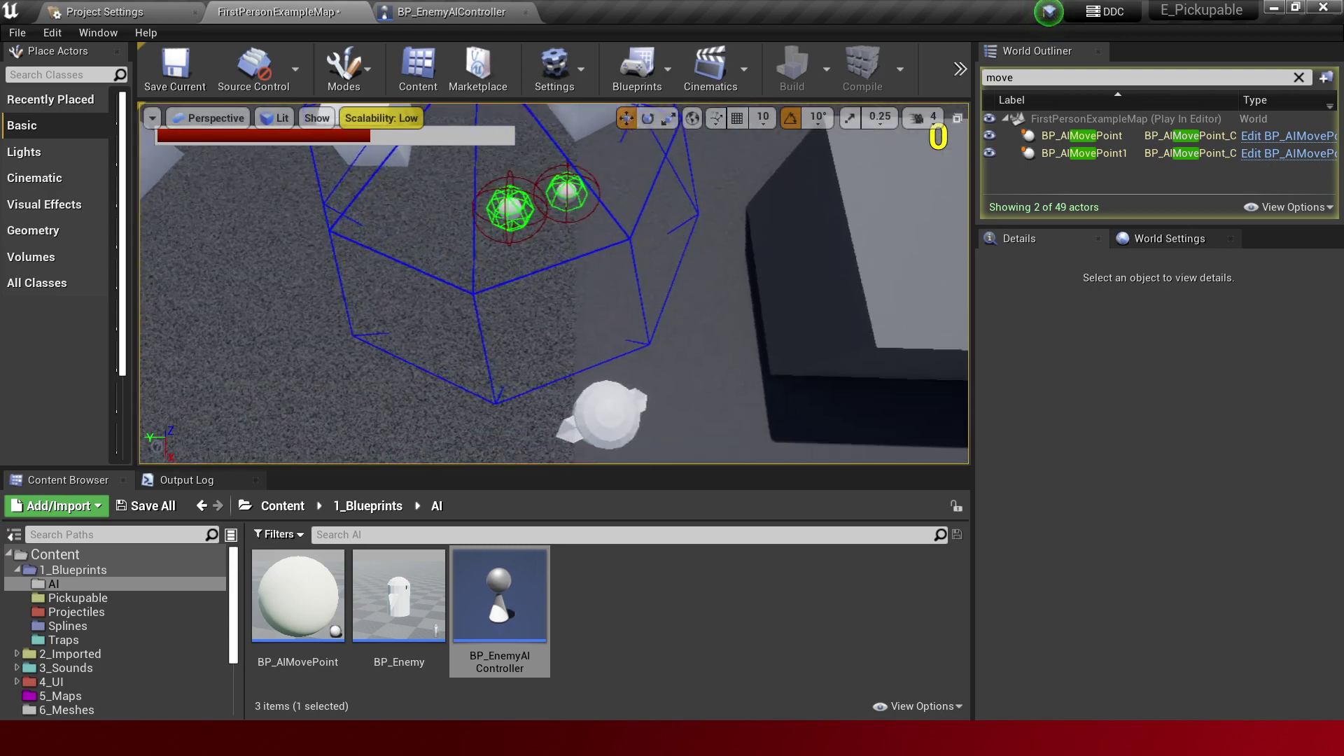
right_drag(556, 270, 557, 270)
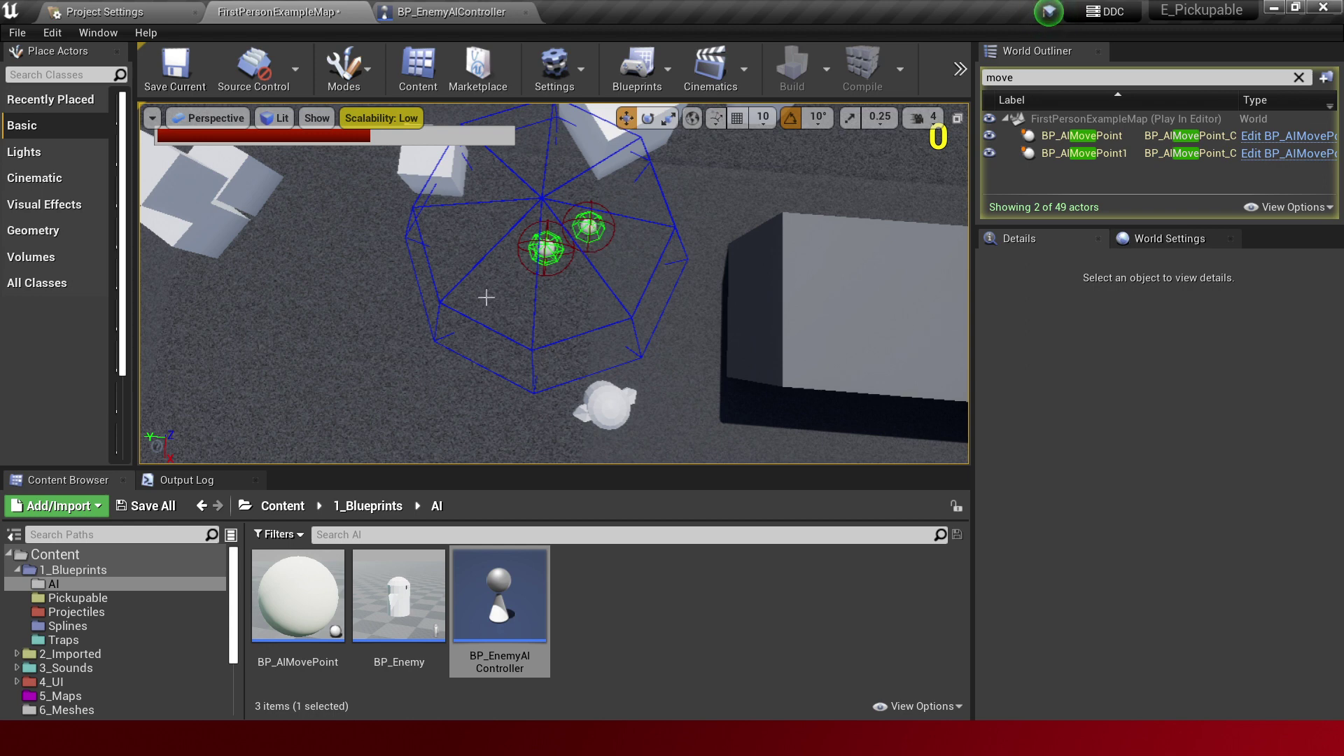
scroll(558, 303, down, 3)
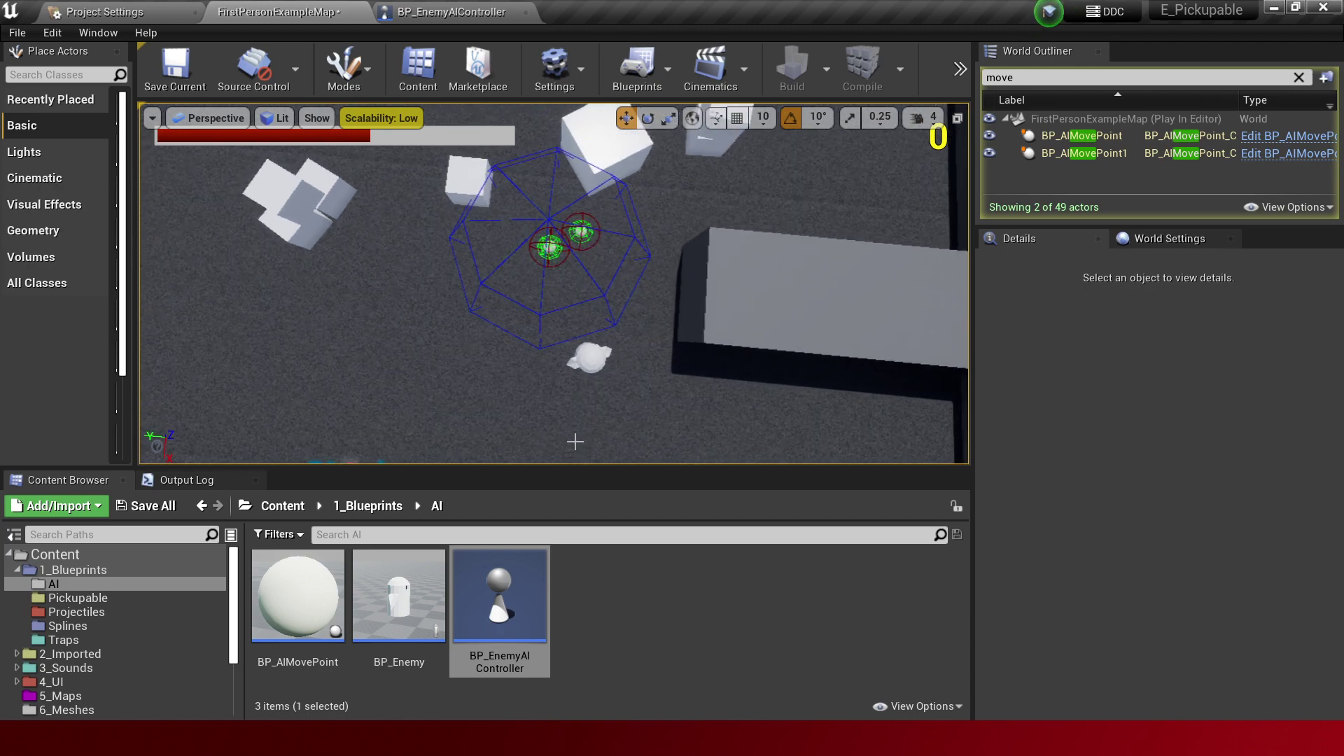
scroll(577, 363, up, 3)
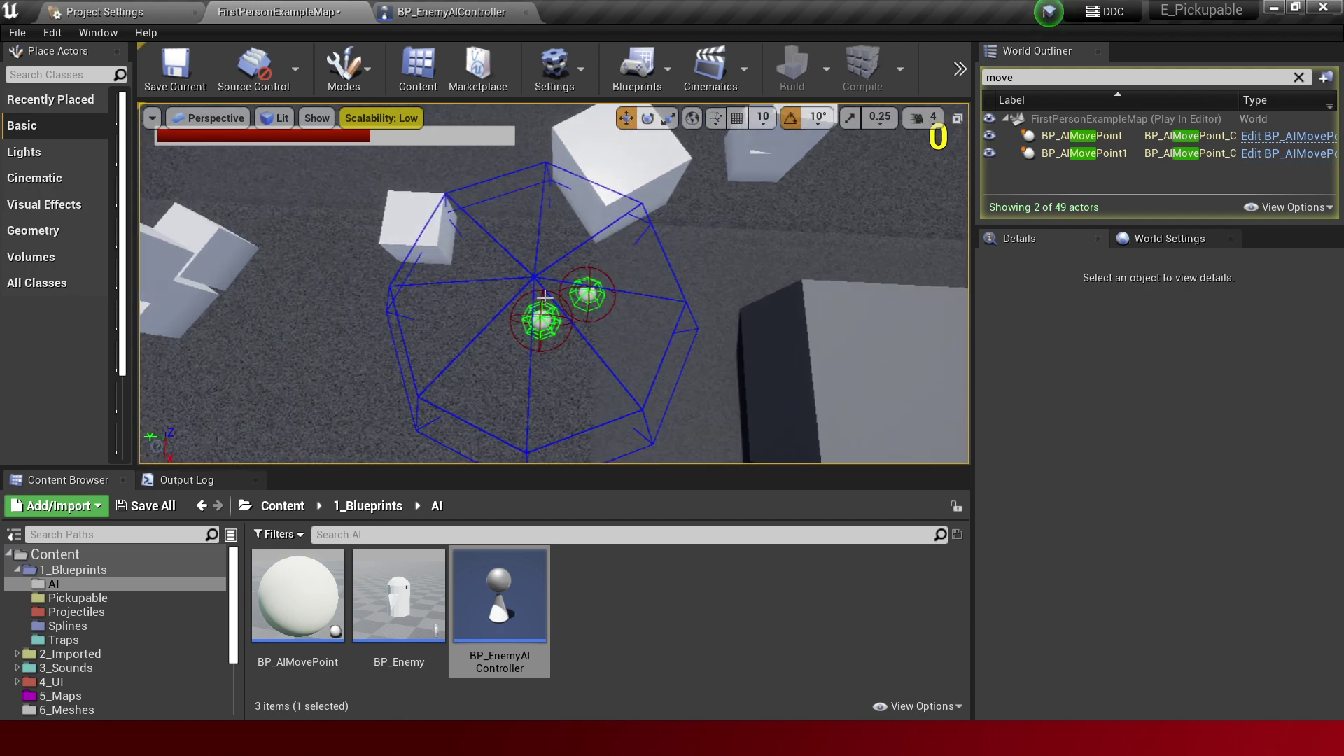
key(alt+Tab)
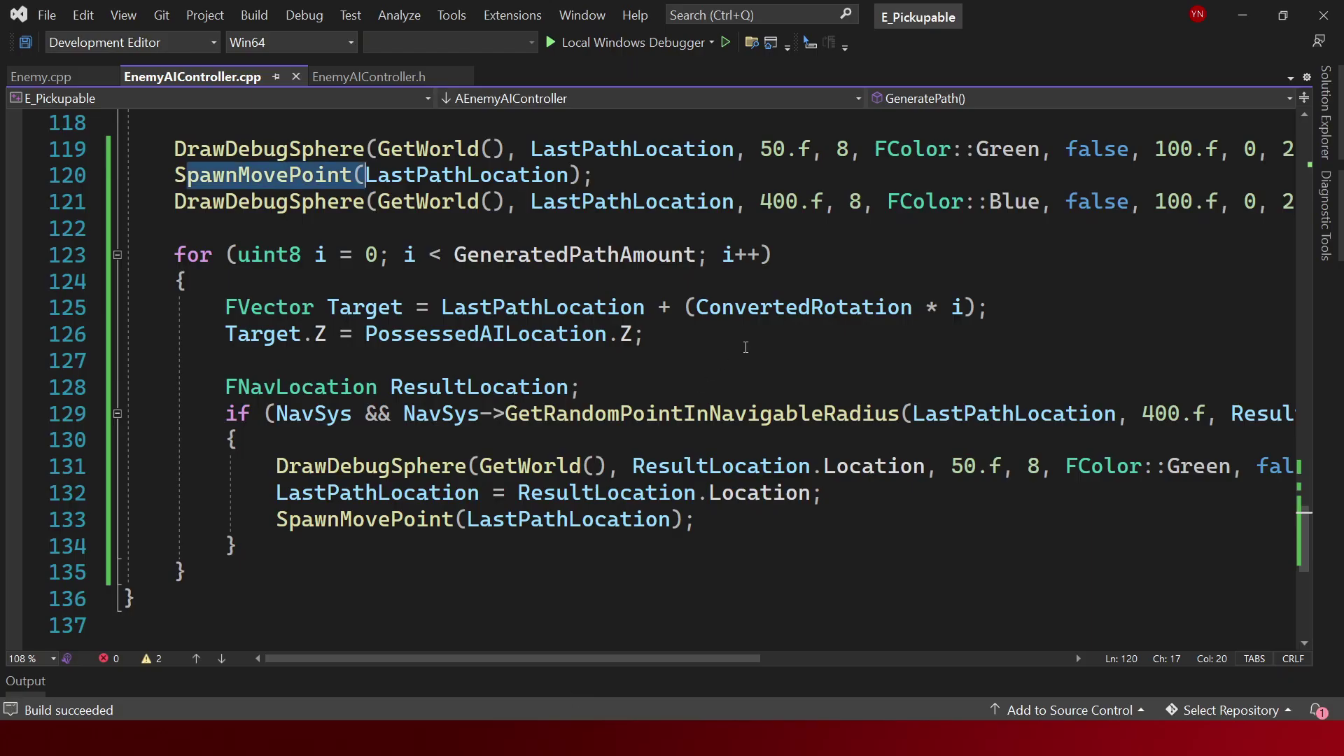
Make the GeneratePath loop counter start at 1, save, and rebuild.
click(785, 308)
click(443, 254)
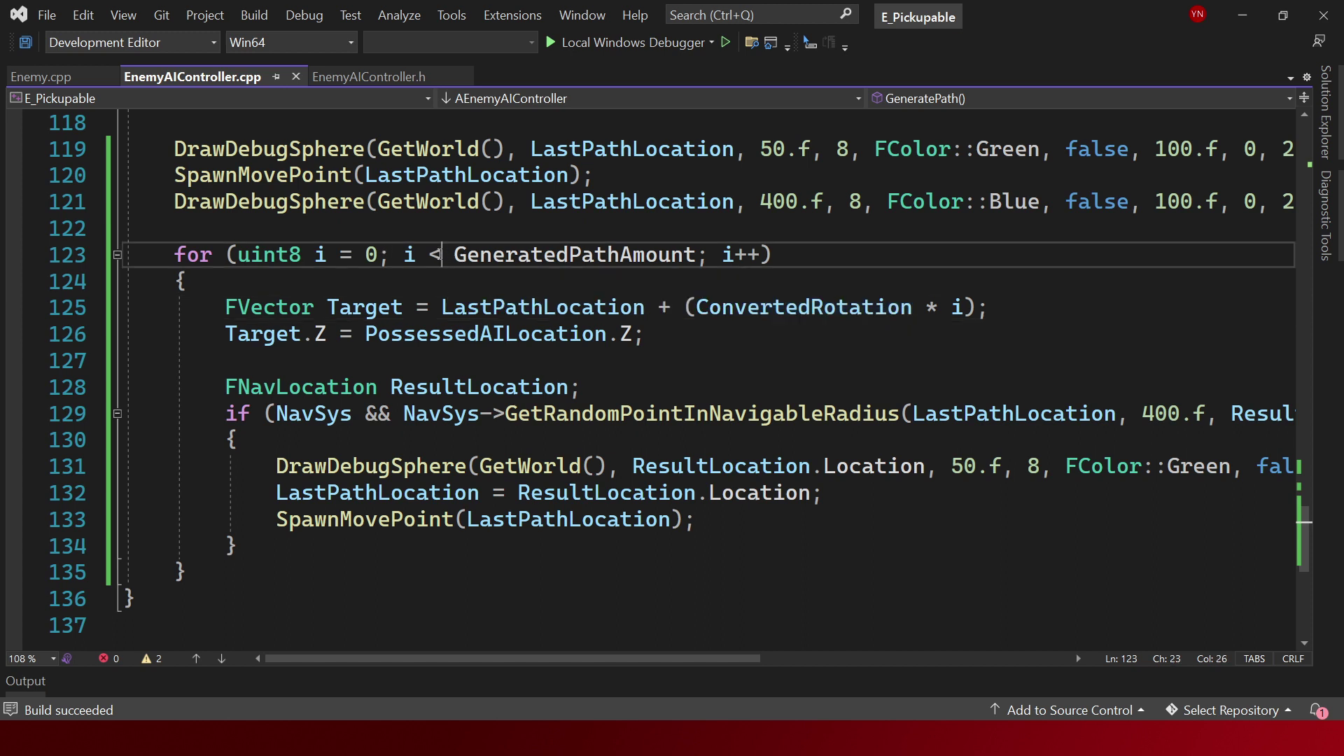
key(Delete)
text(1)
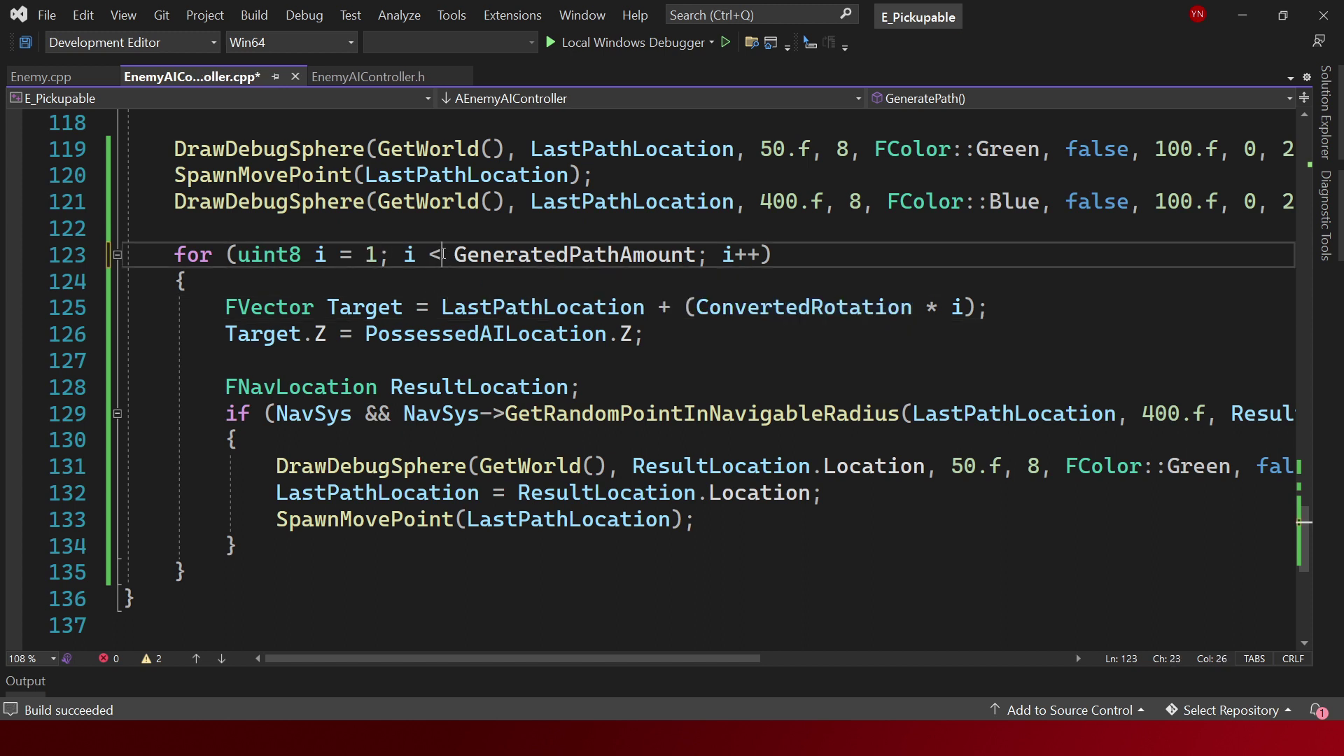
text(=)
key(ctrl+s)
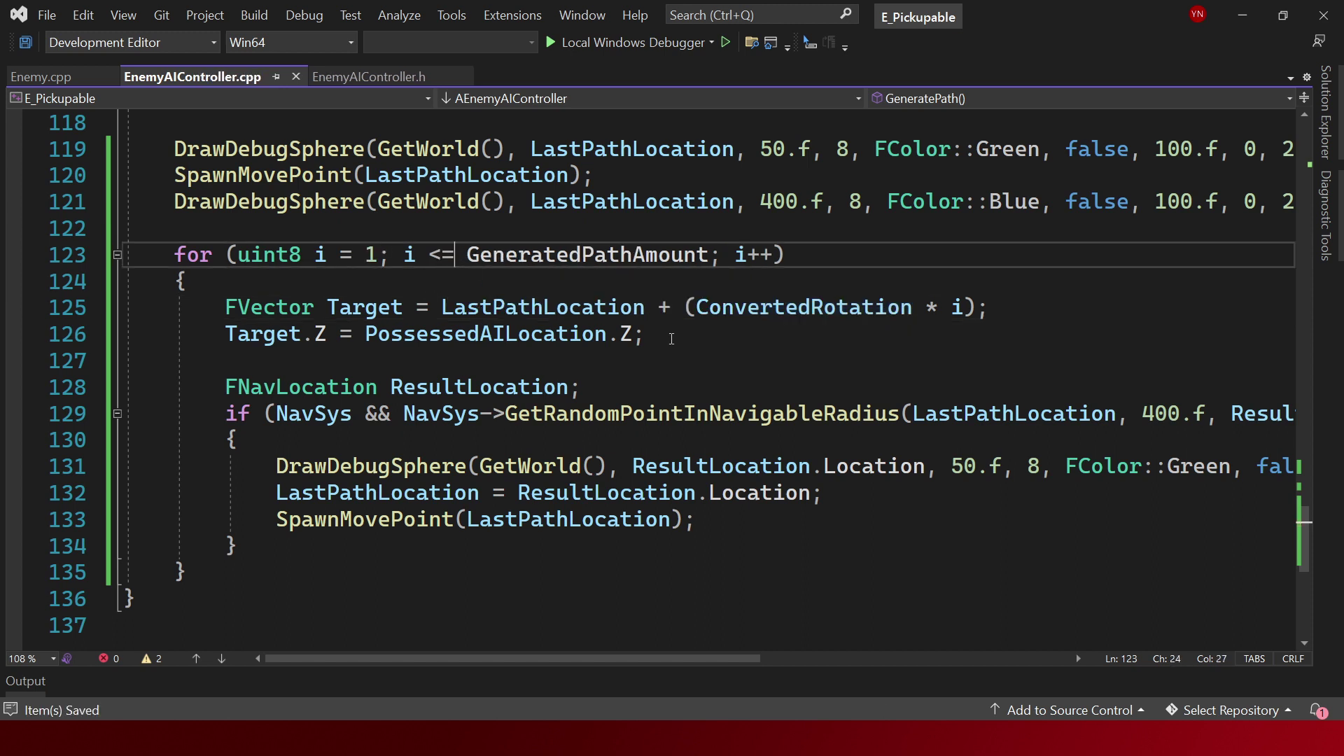
key(ctrl+shift+b)
key(alt+Tab)
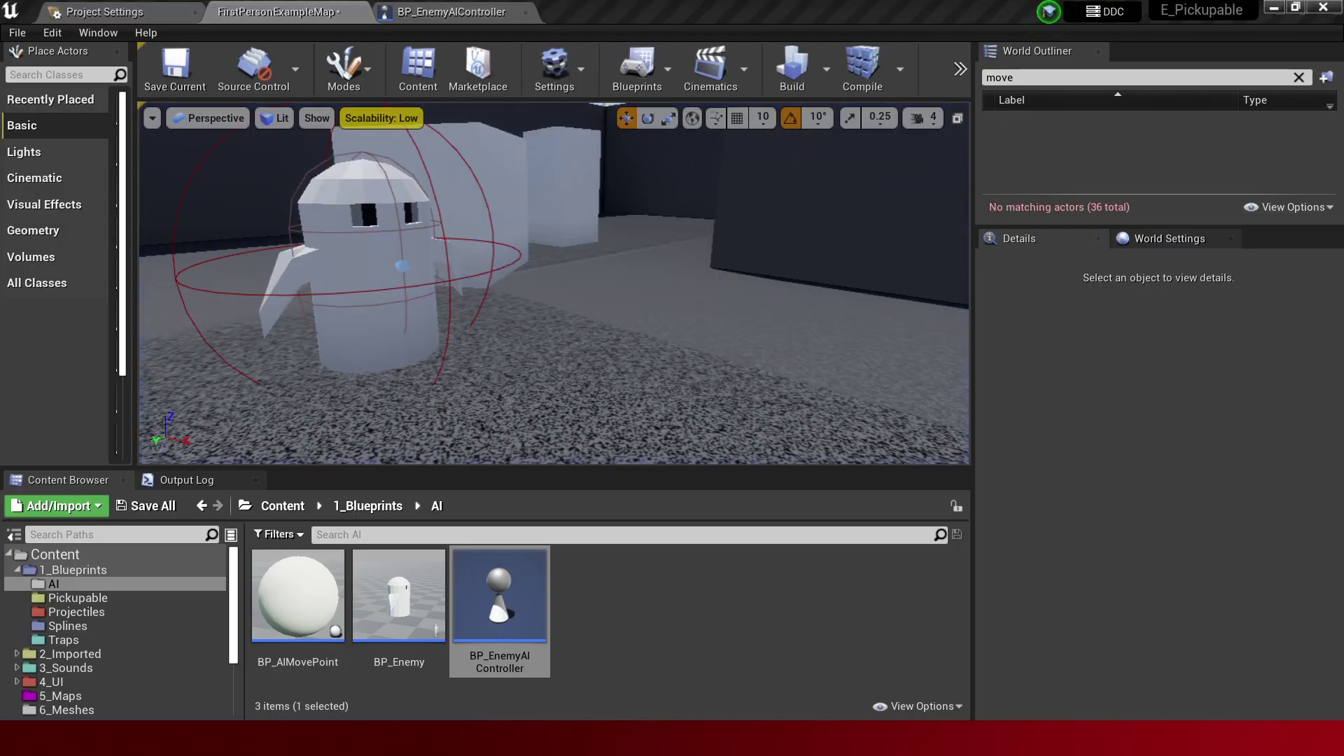
key(alt+Tab)
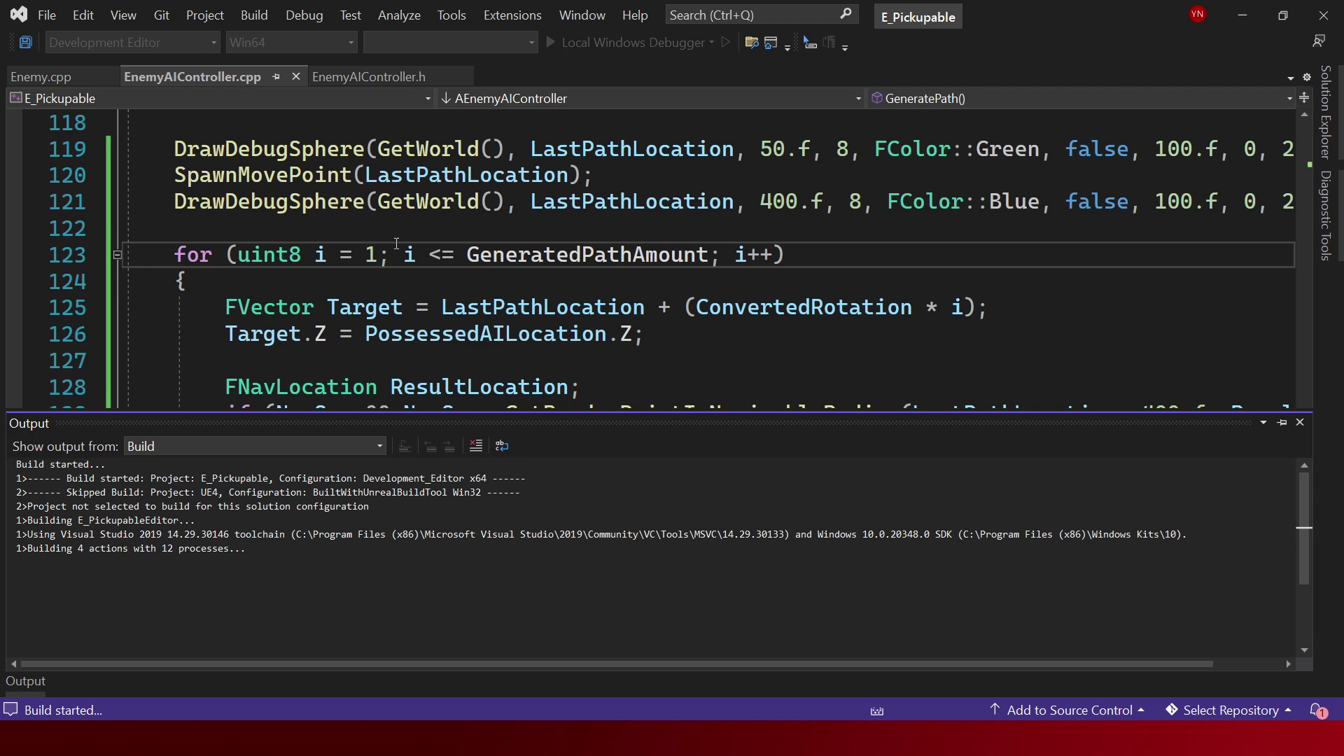
click(977, 308)
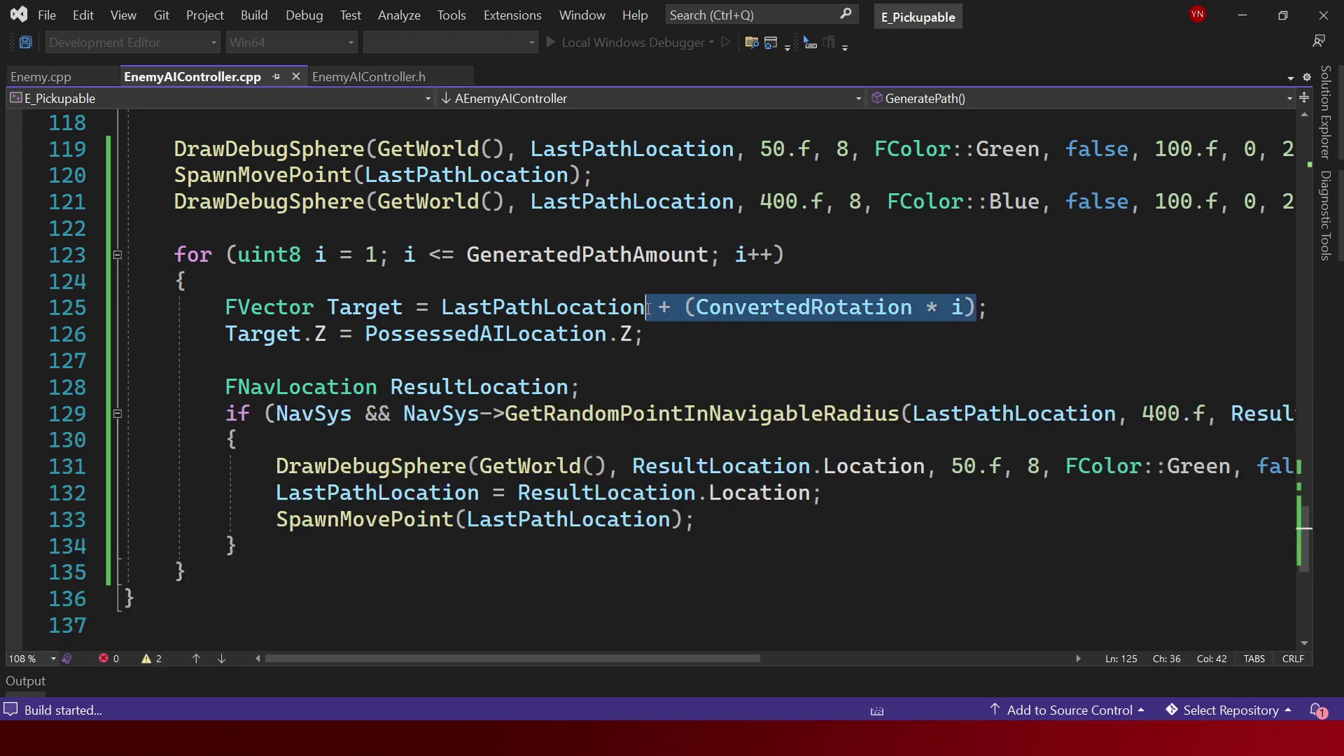
Move the blue debug sphere call into the if-block after the green sphere, indent it, save, and build.
click(937, 202)
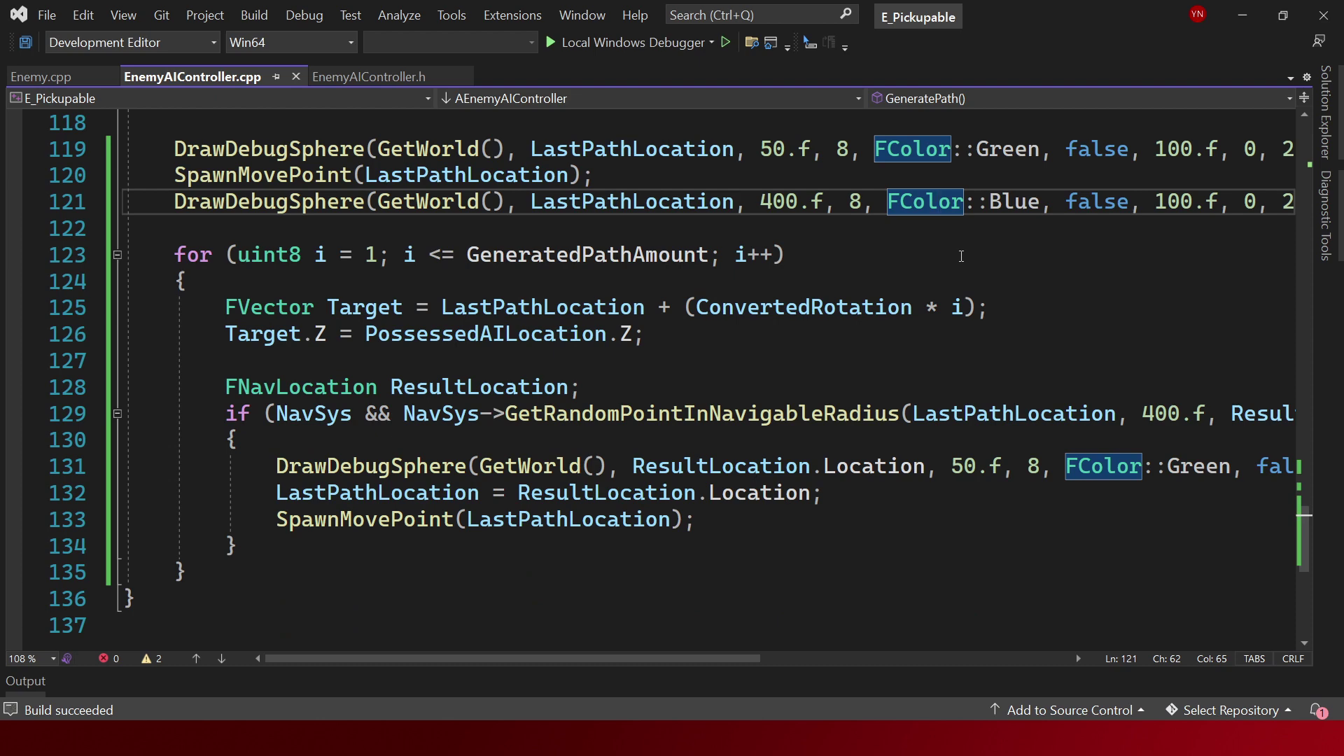
key(alt+Down)
key(alt+Down)
key(alt+Down)
key(alt+Down)
key(alt+Down)
key(alt+Down)
key(alt+Down)
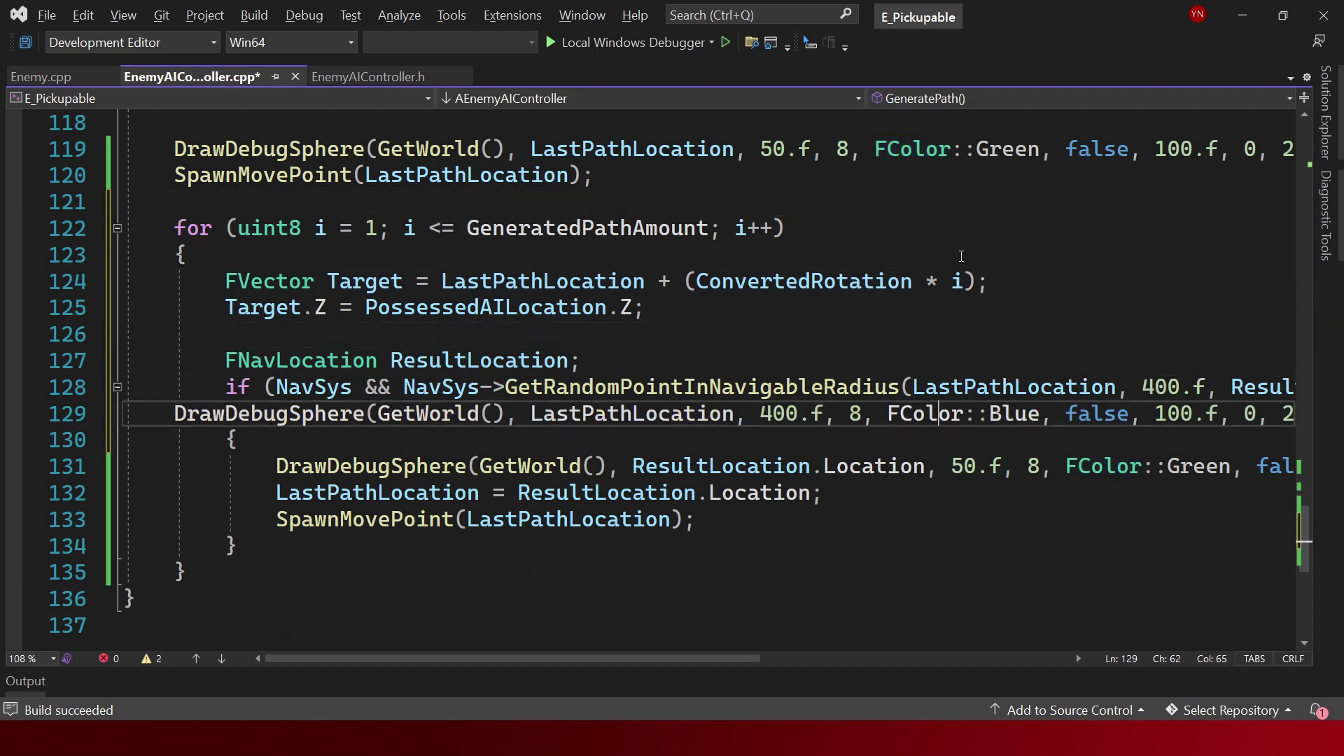
key(alt+Down)
key(alt+Down)
key(Left)
key(Left)
key(Left)
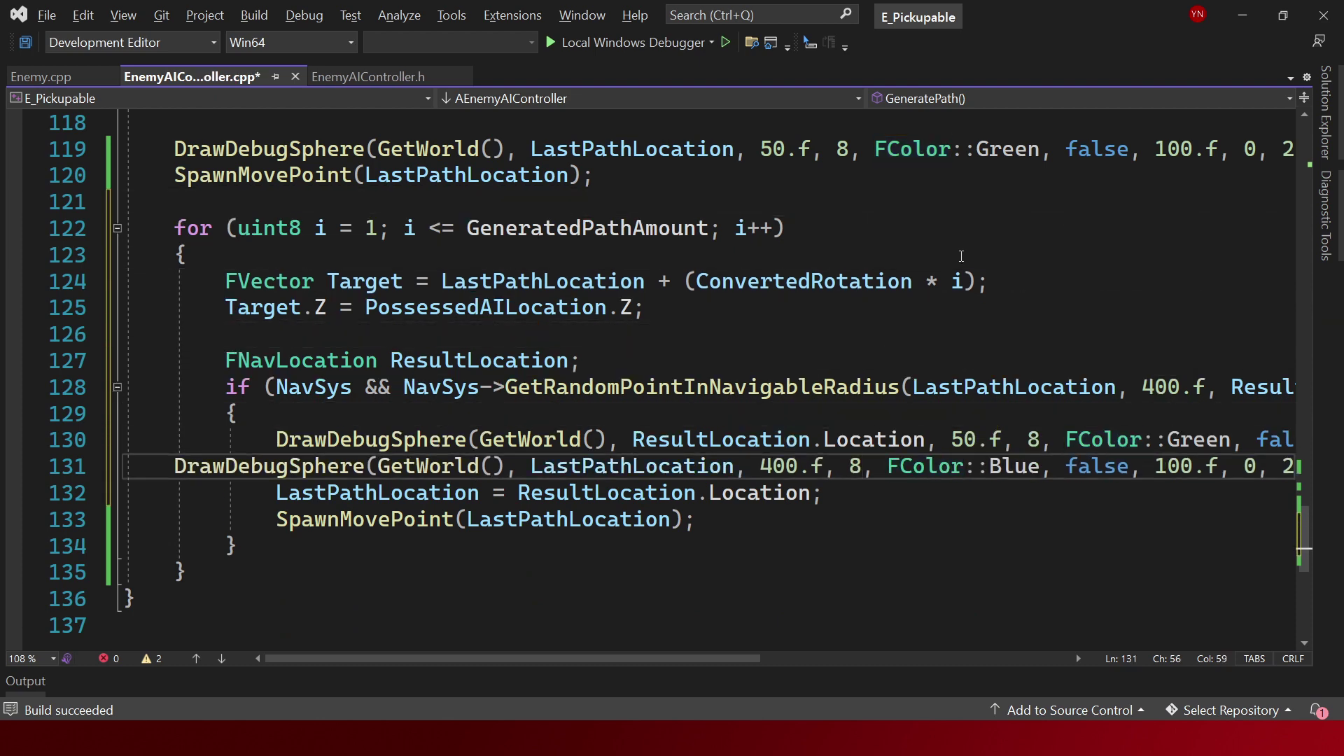
key(ctrl+shift+b)
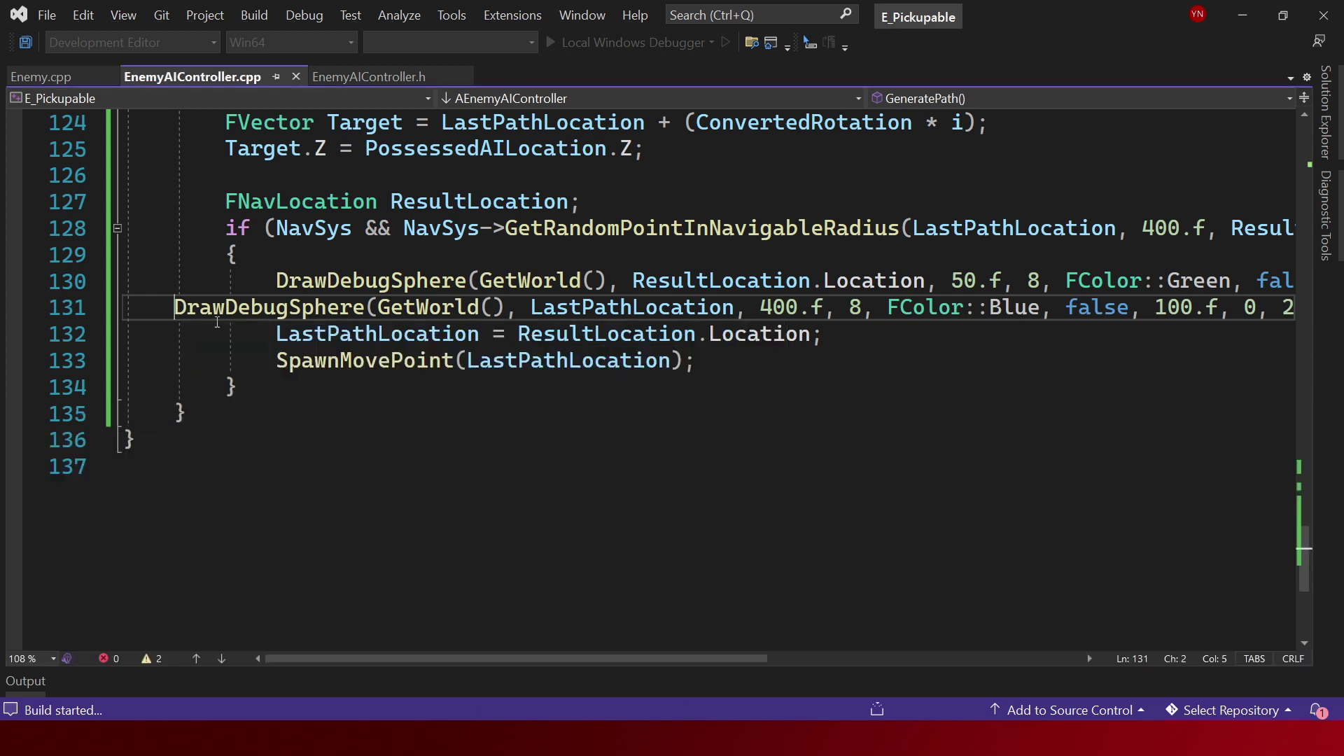
key(Tab)
key(Tab)
key(ctrl+s)
scroll(789, 345, up, 3)
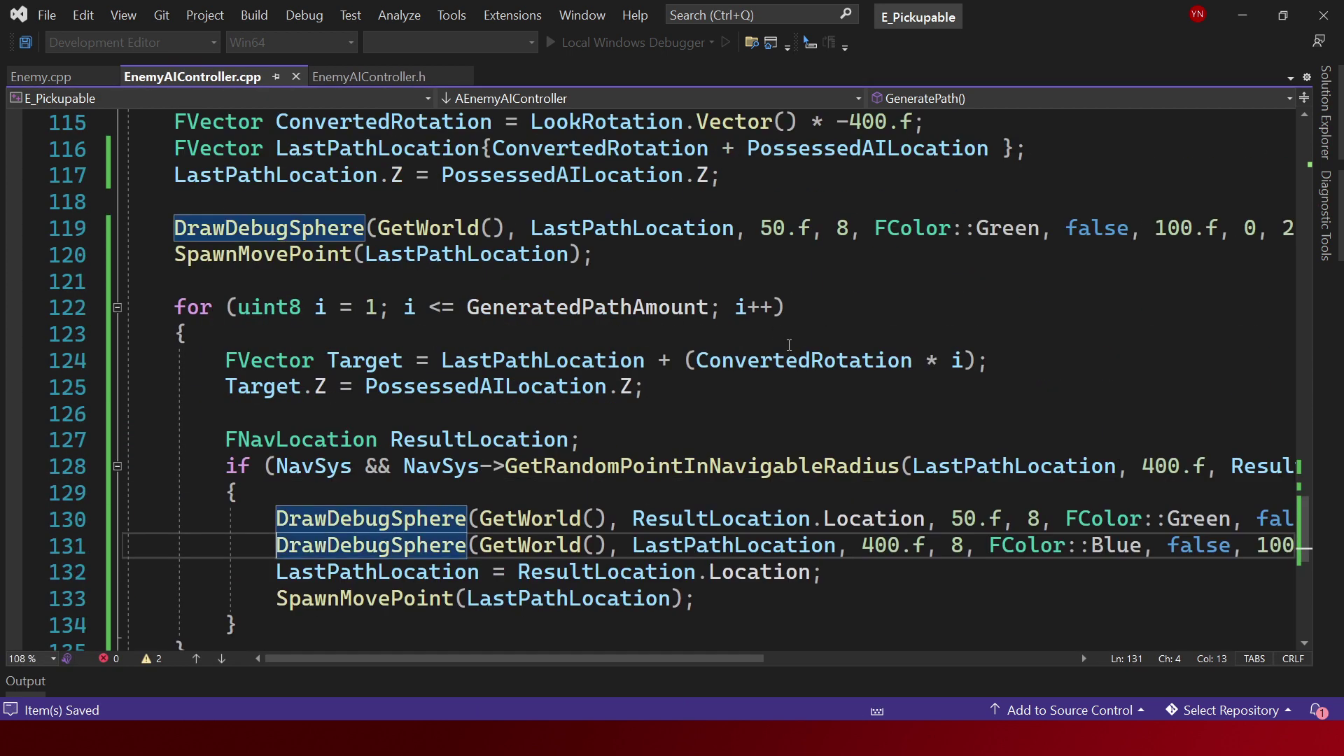
drag(735, 359, 962, 375)
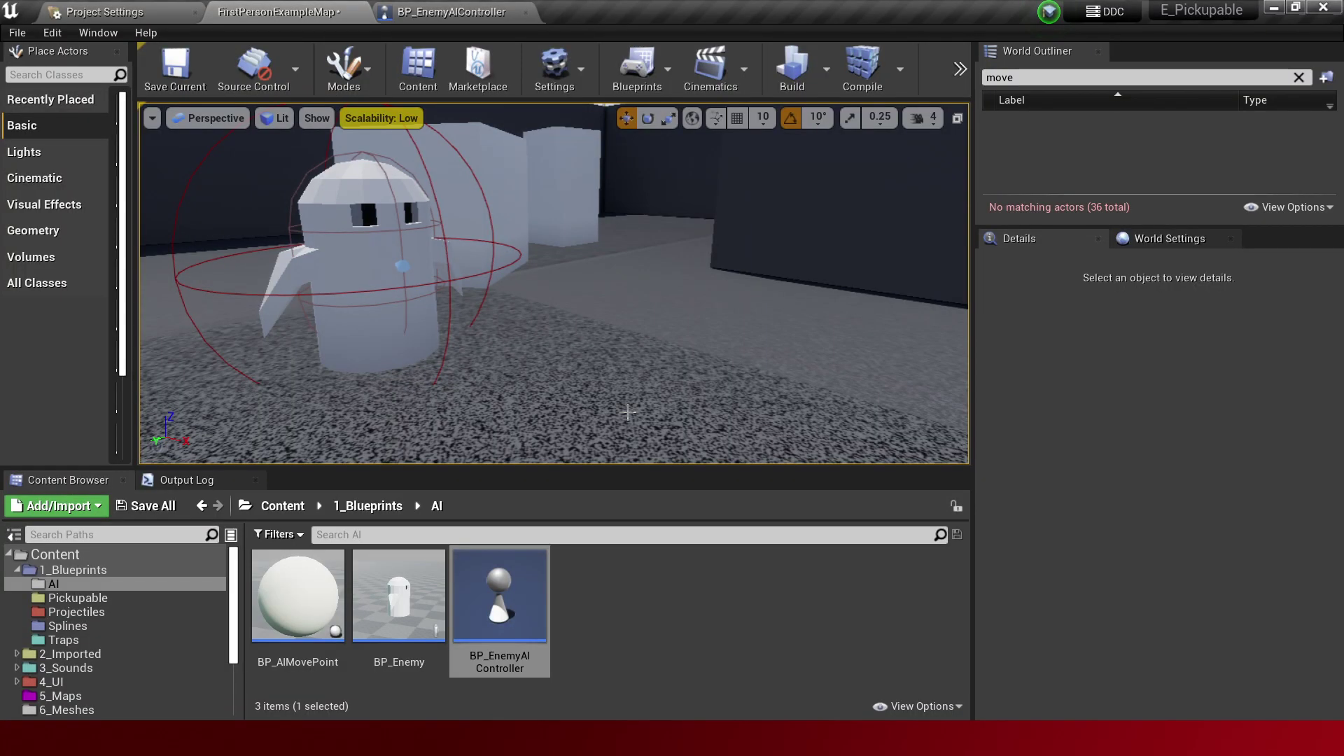
Play-test the level, walking up to the AI move points and back, then stop.
key(alt+p)
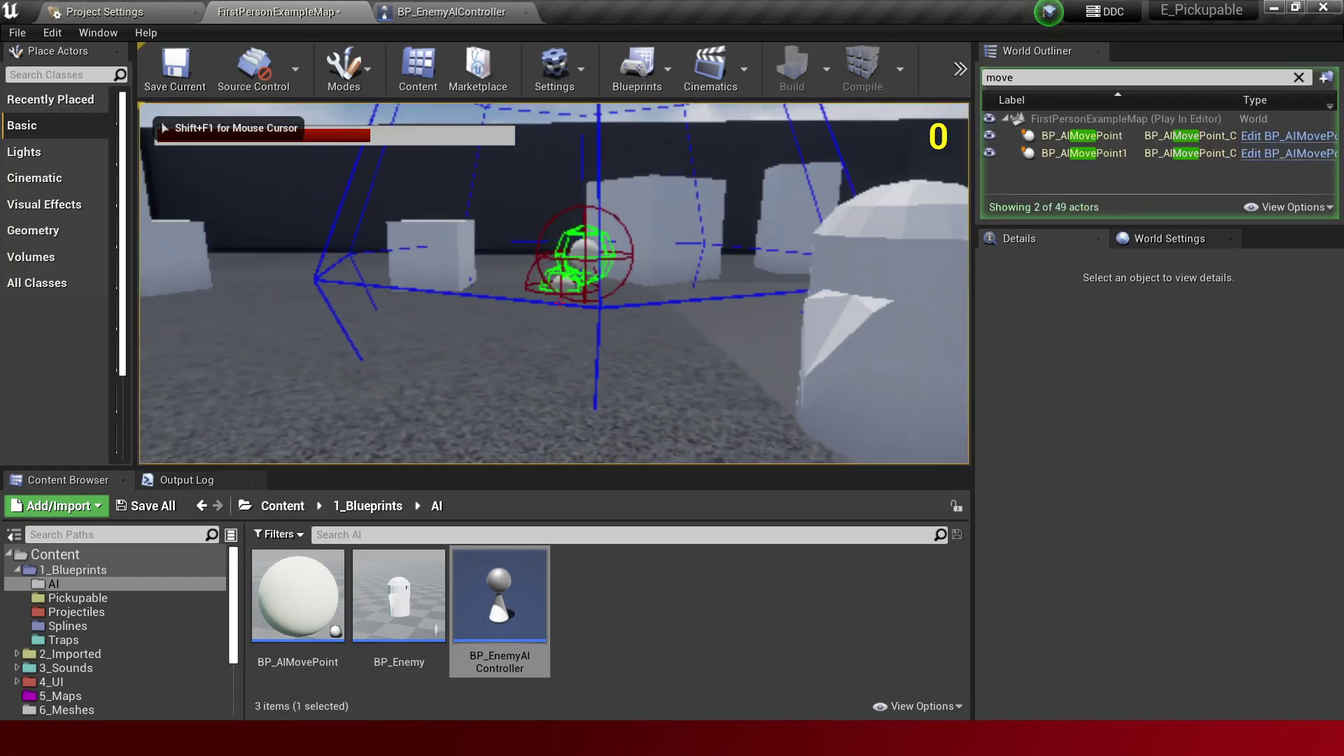
key(w)
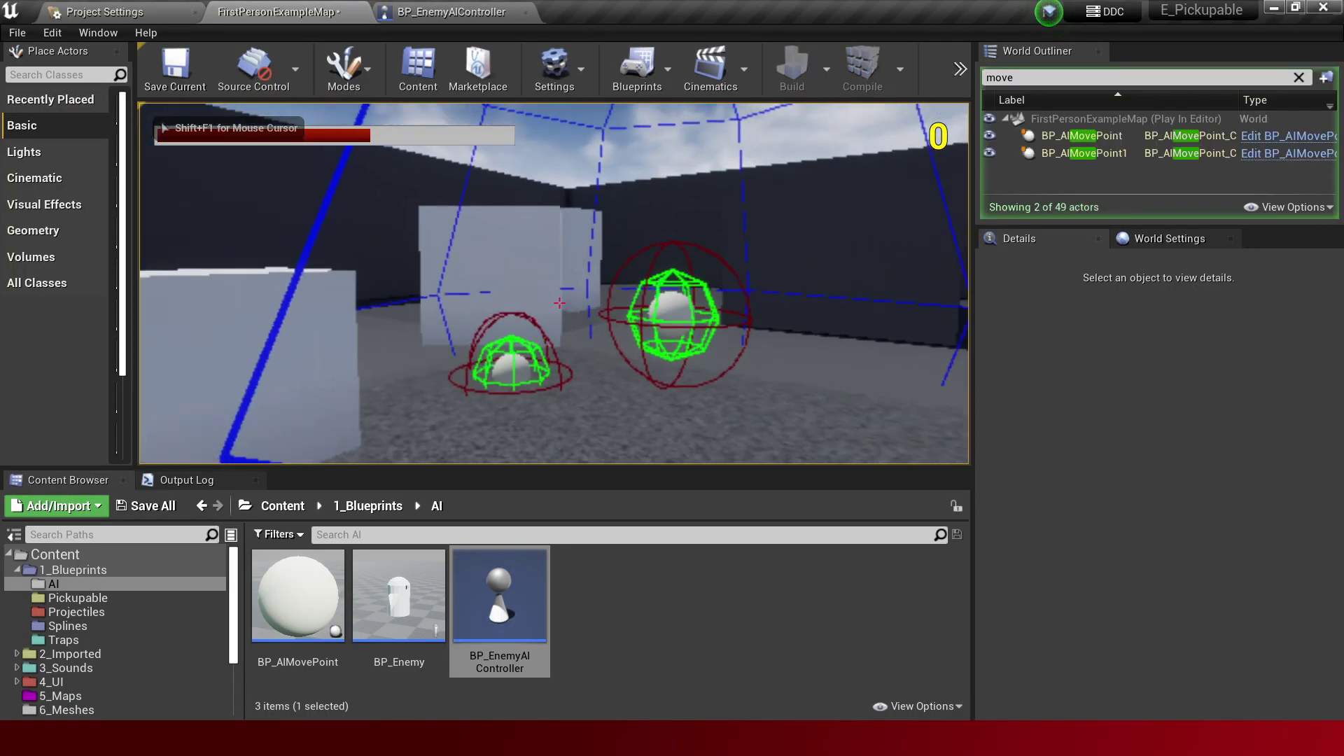
key(w)
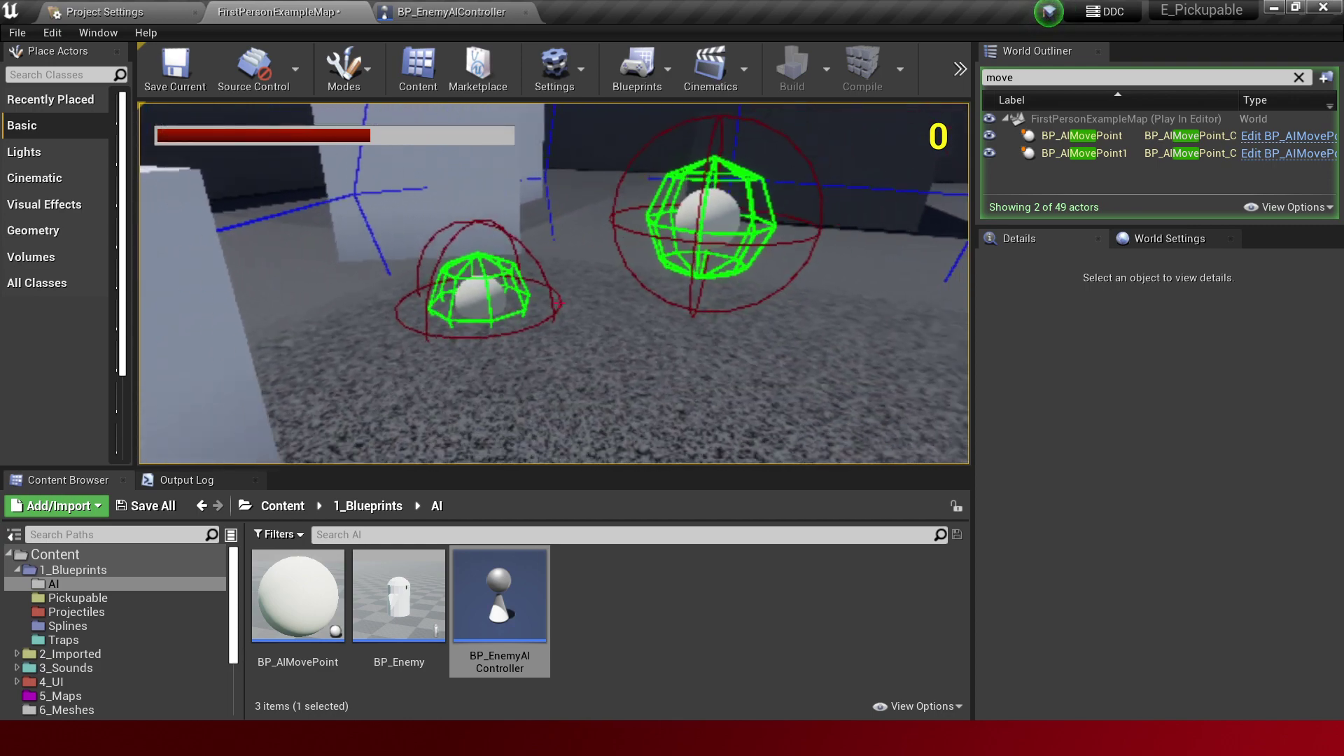
key(s)
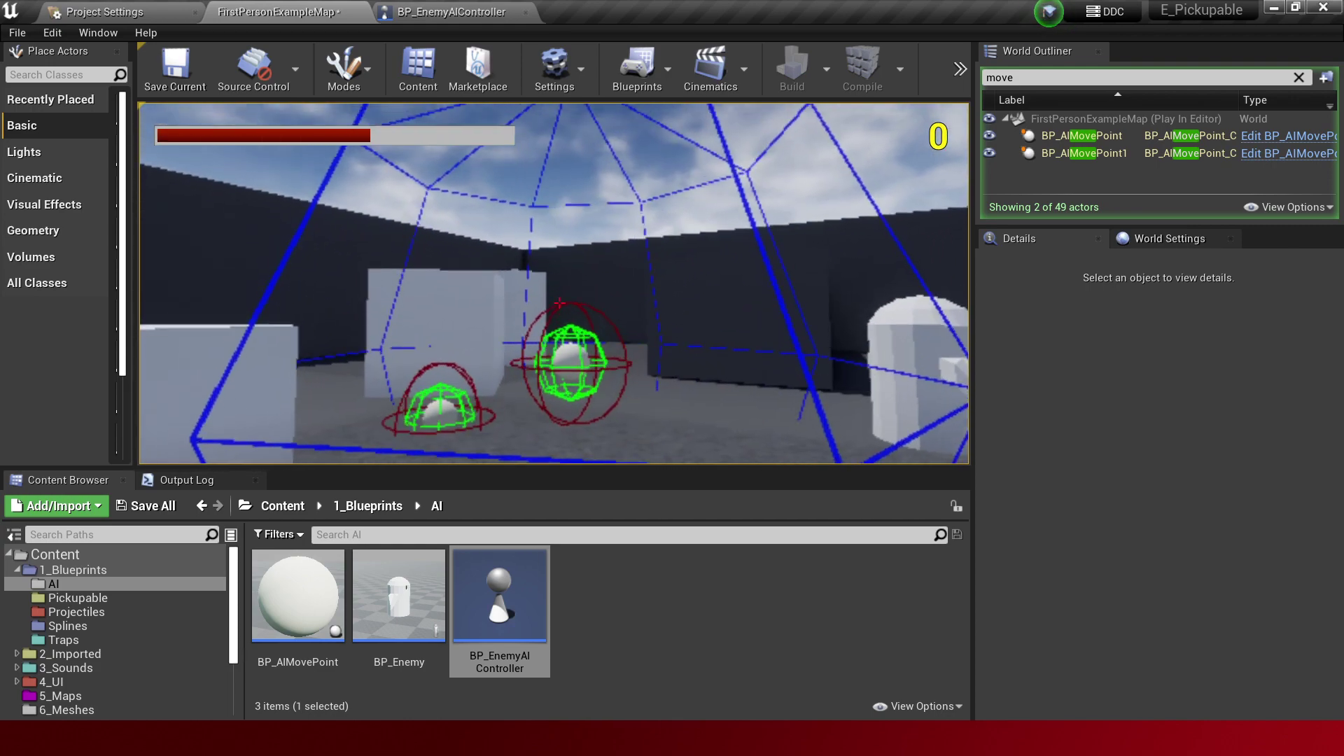
key(w)
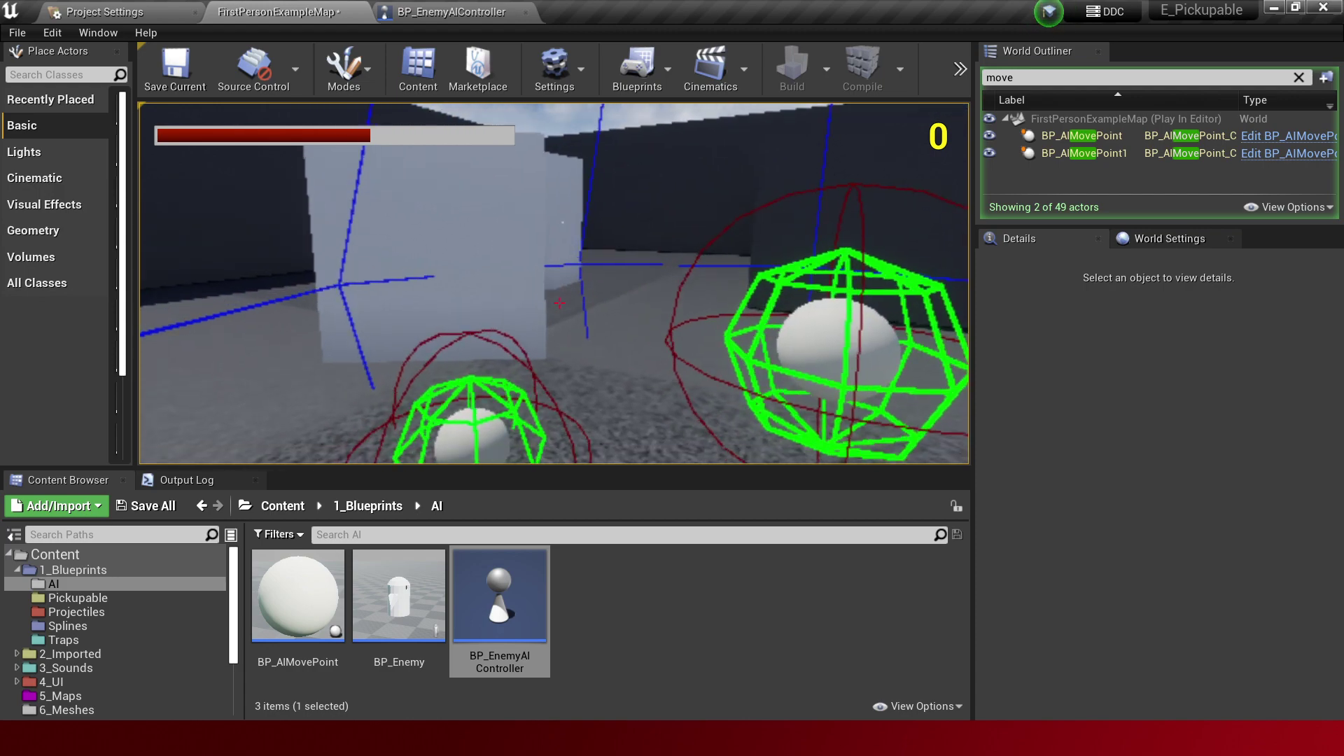
key(s)
key(Escape)
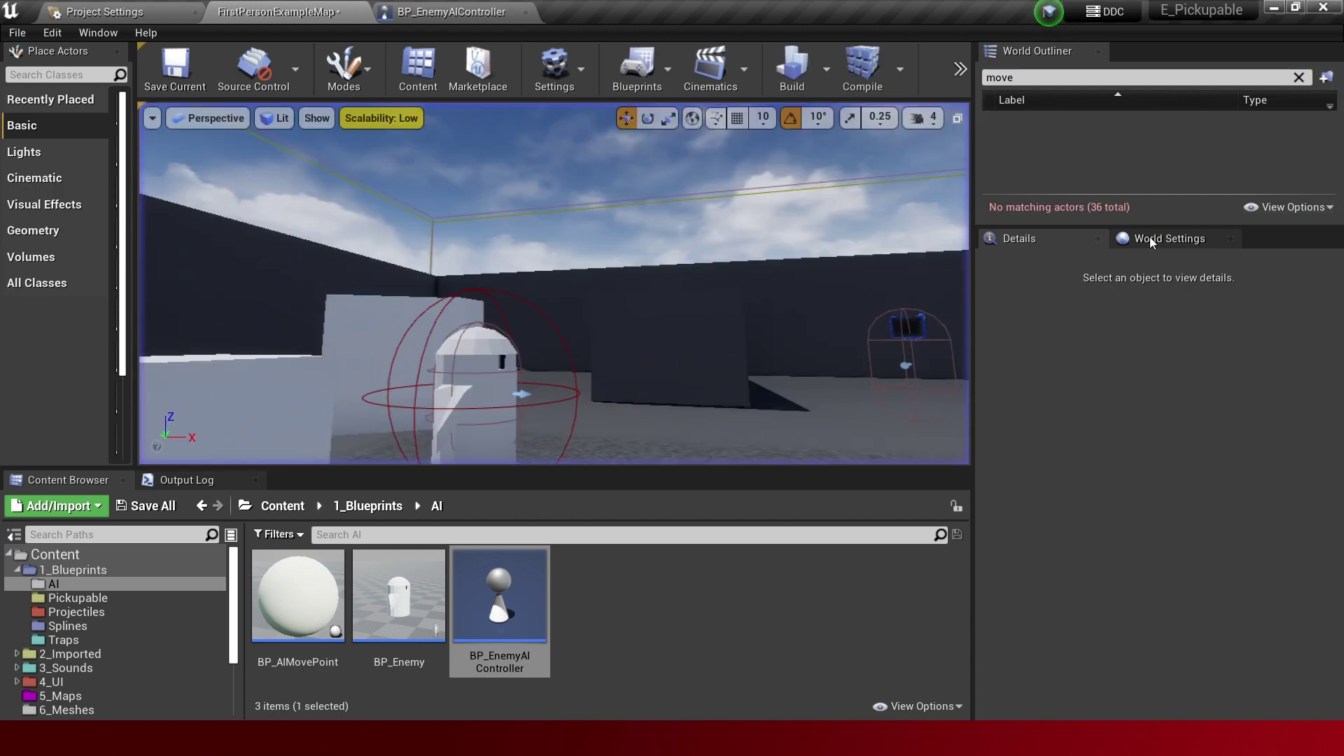
Recompile the C++ code, play again, and select and focus BP_AIMovePoint1 in the World Outliner.
click(862, 66)
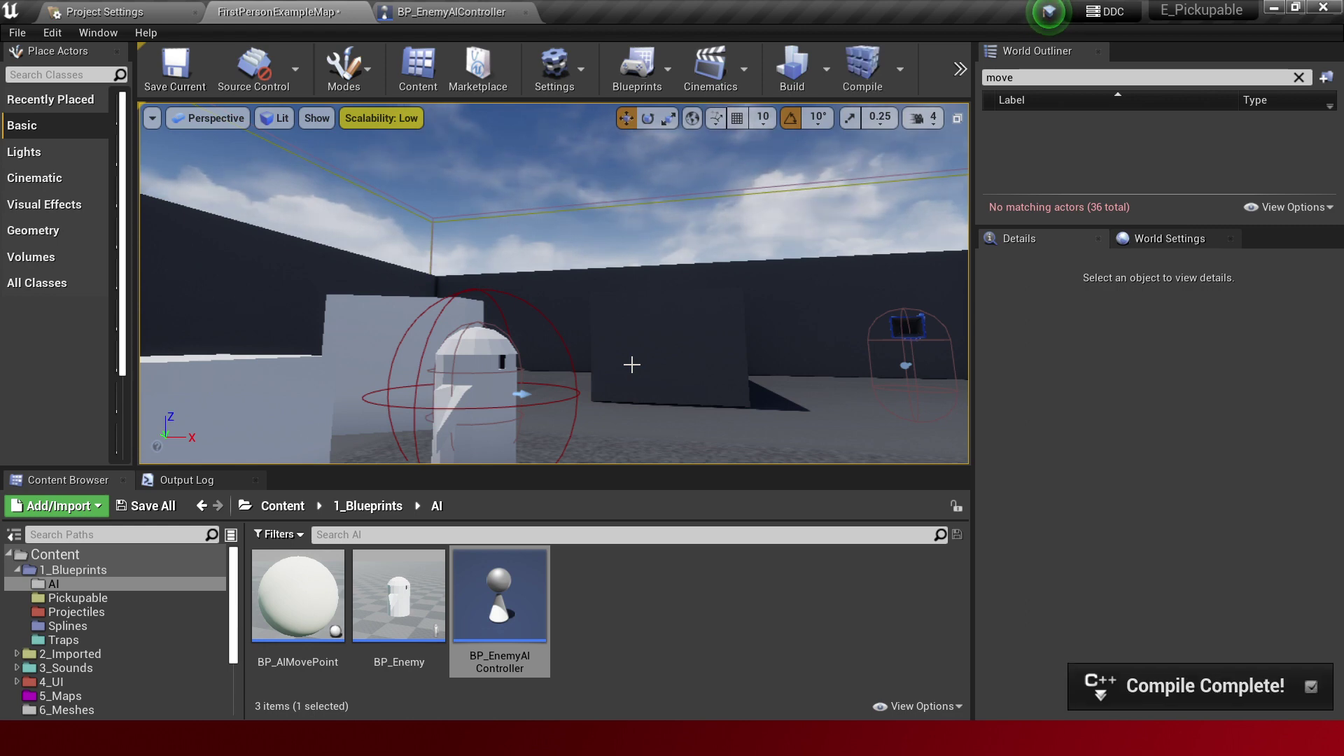
key(alt+p)
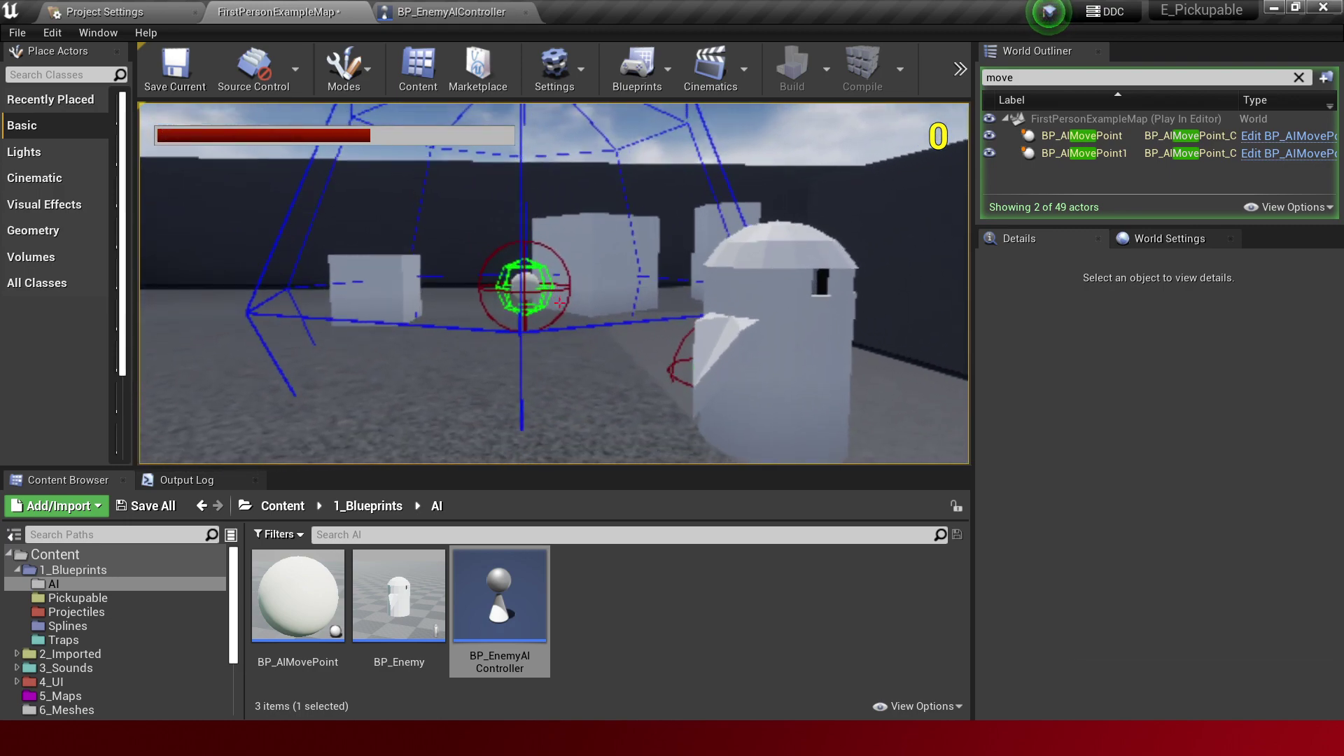
key(shift+F1)
click(1127, 136)
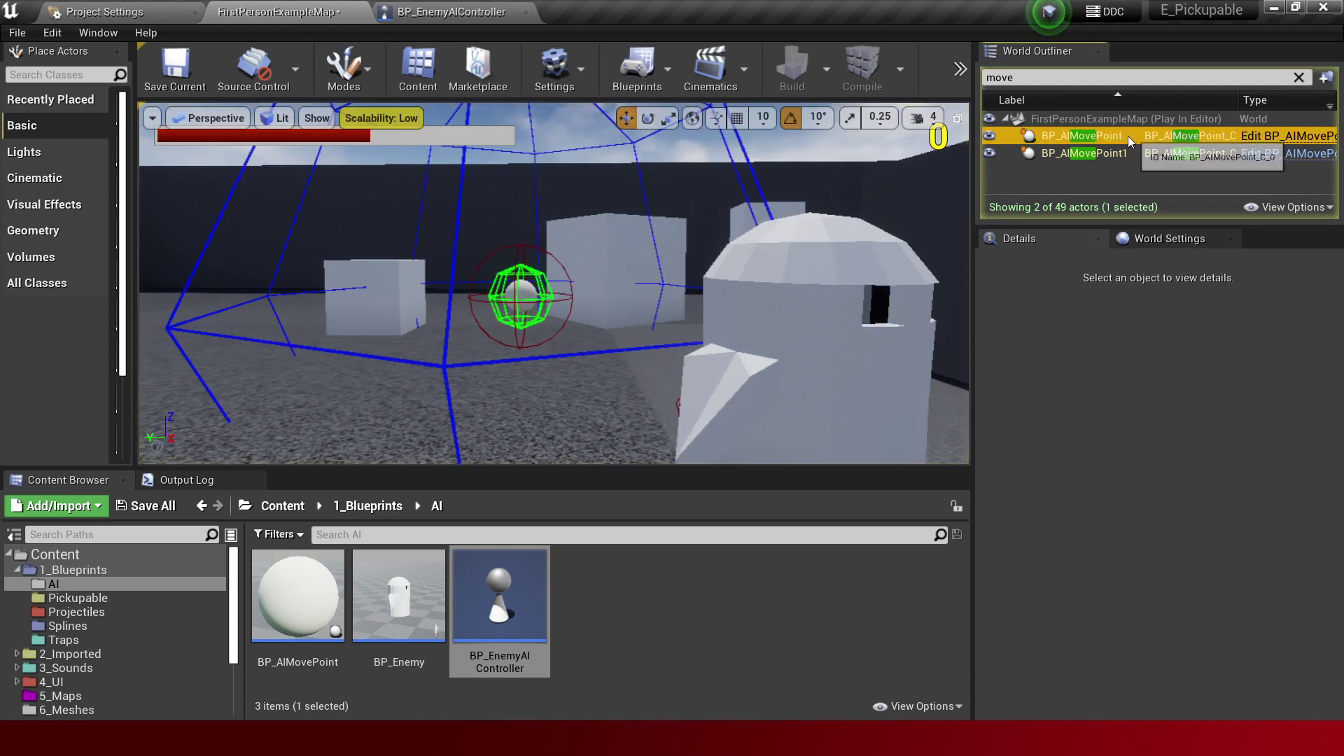
double_click(1114, 153)
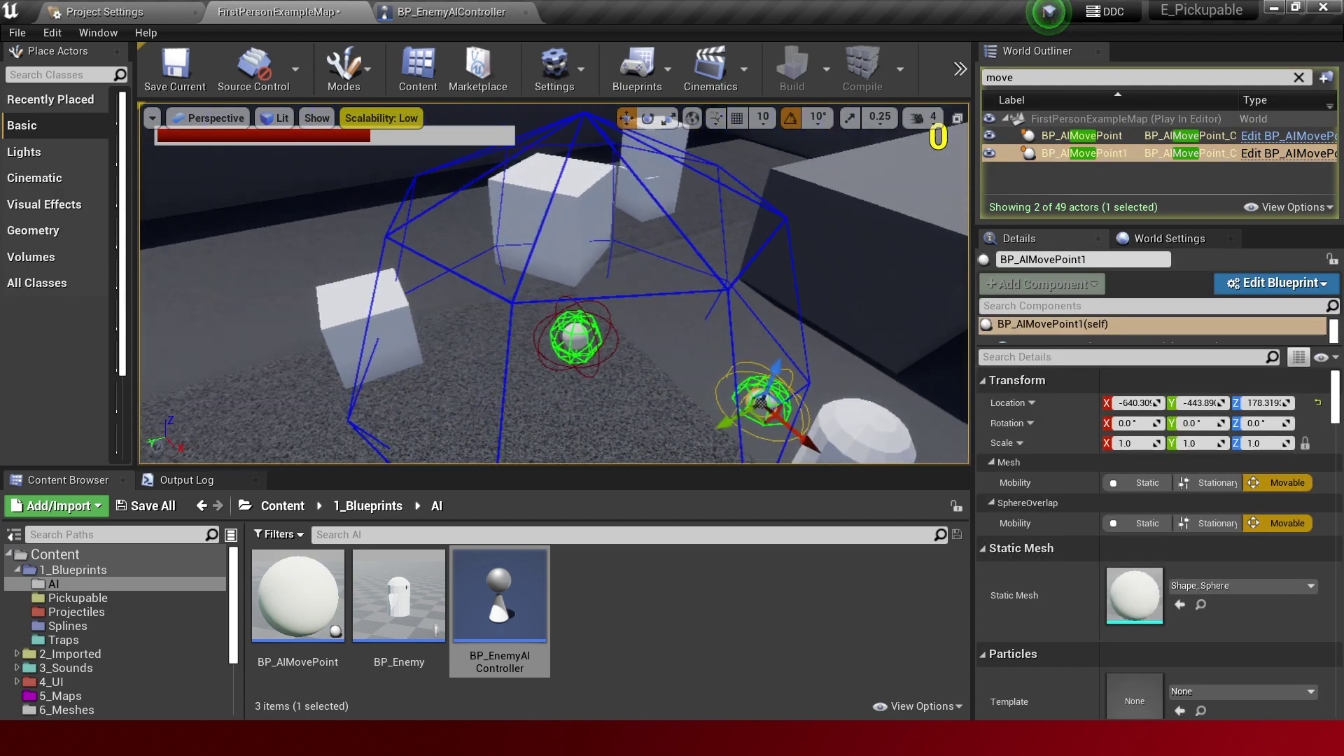
key(Escape)
Review each use of LastPathLocation and the Target calculation on line 124.
key(alt+Tab)
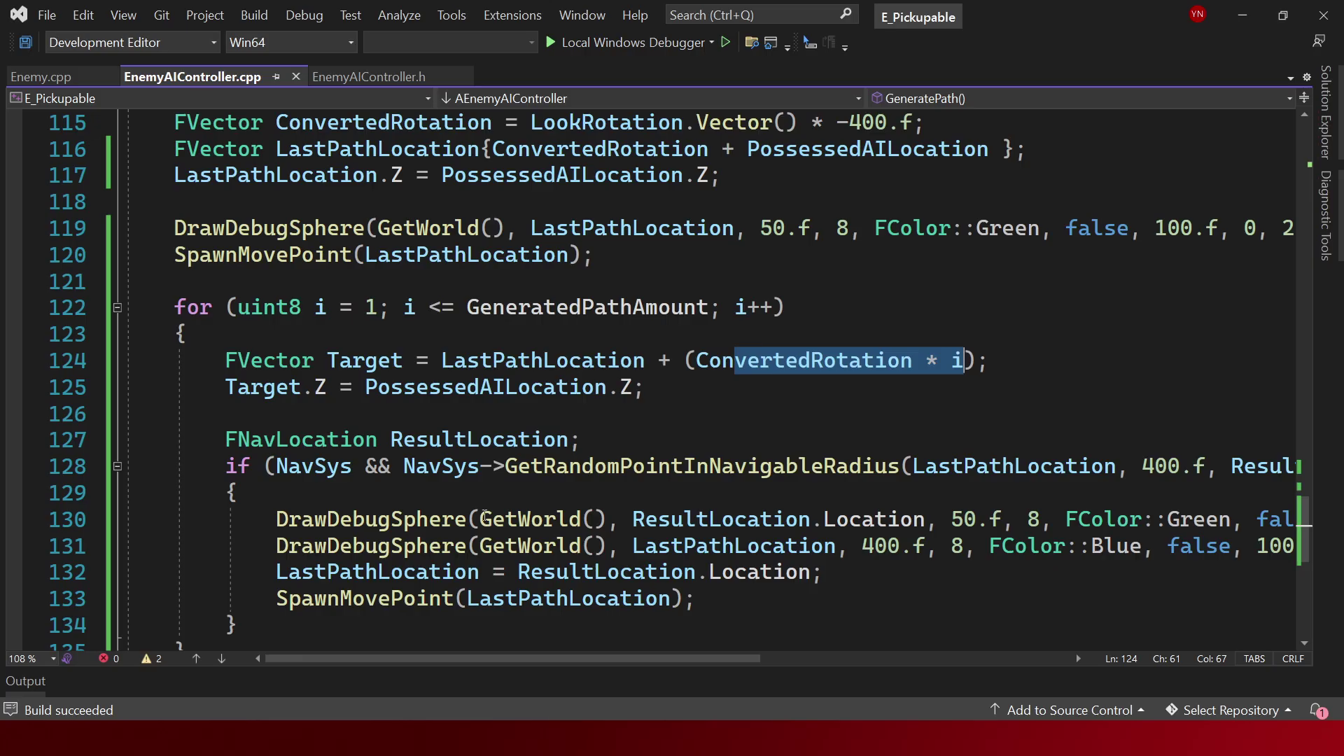
click(838, 549)
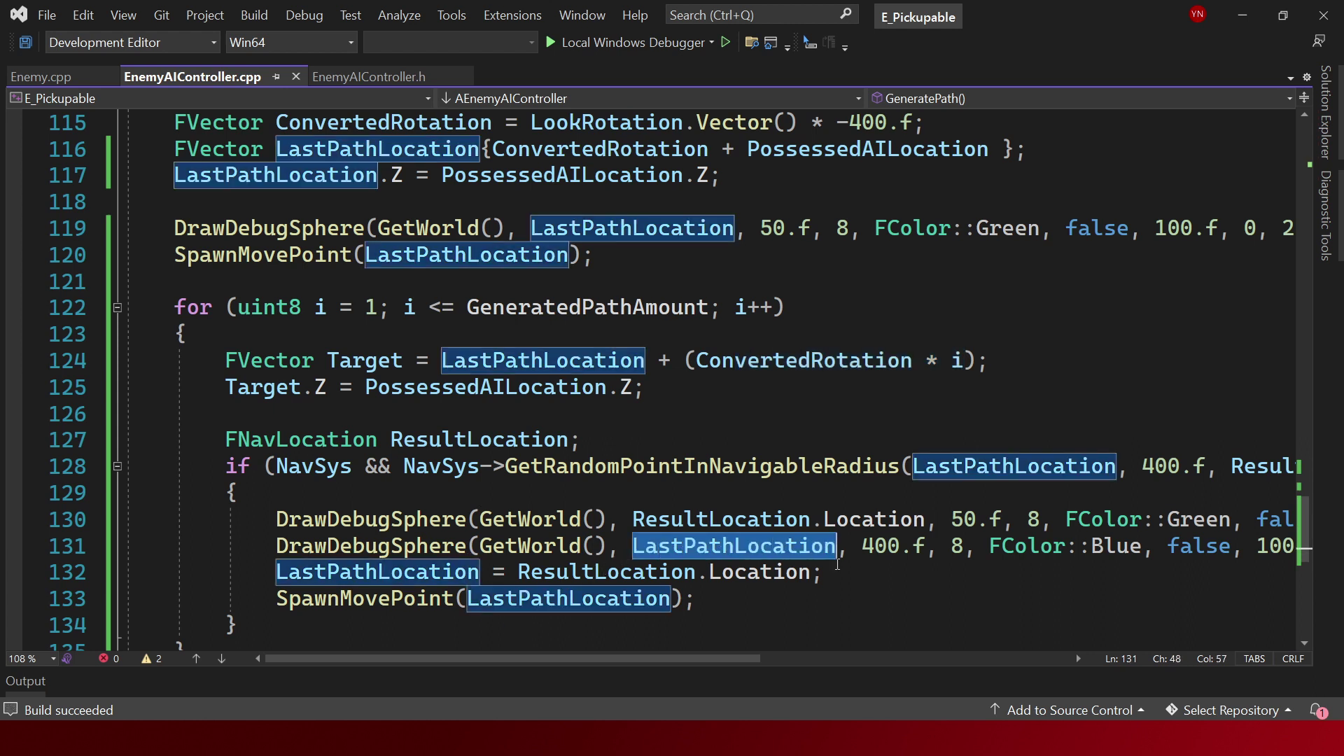
click(801, 545)
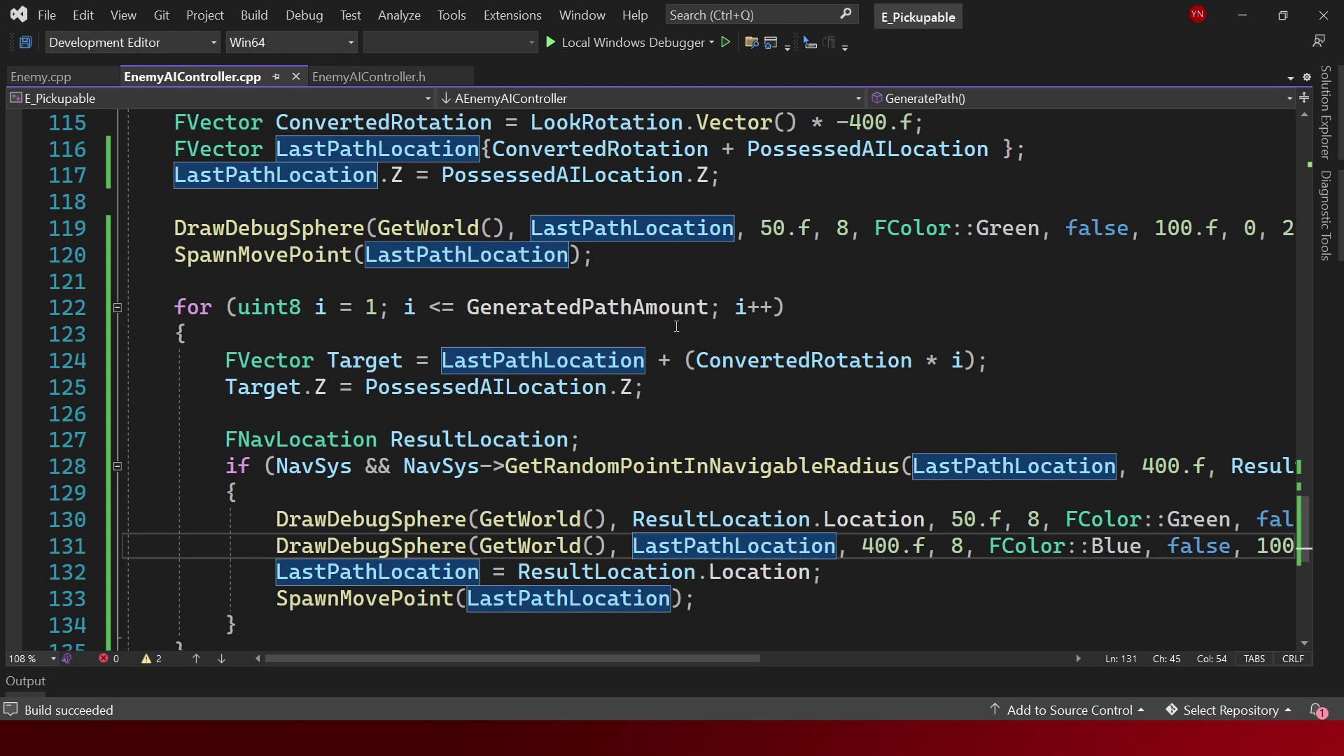
drag(518, 228, 665, 231)
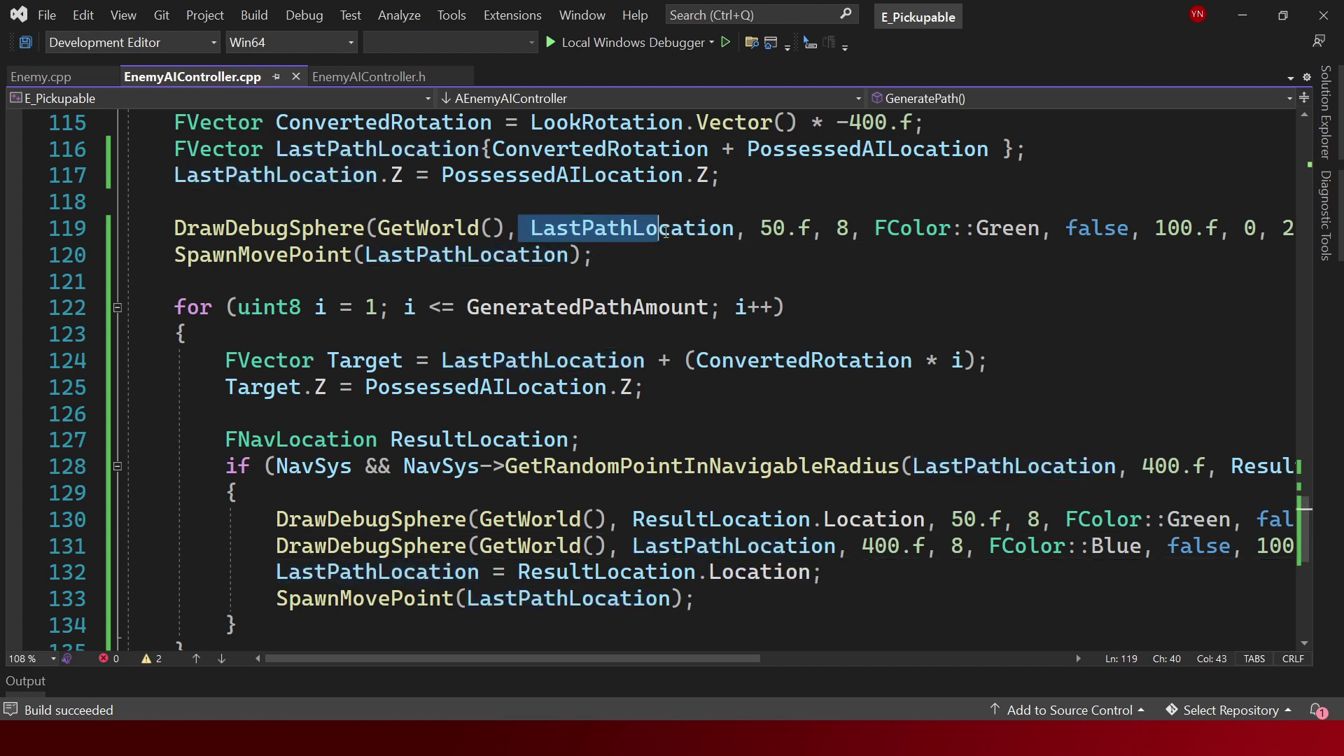
drag(403, 360, 820, 360)
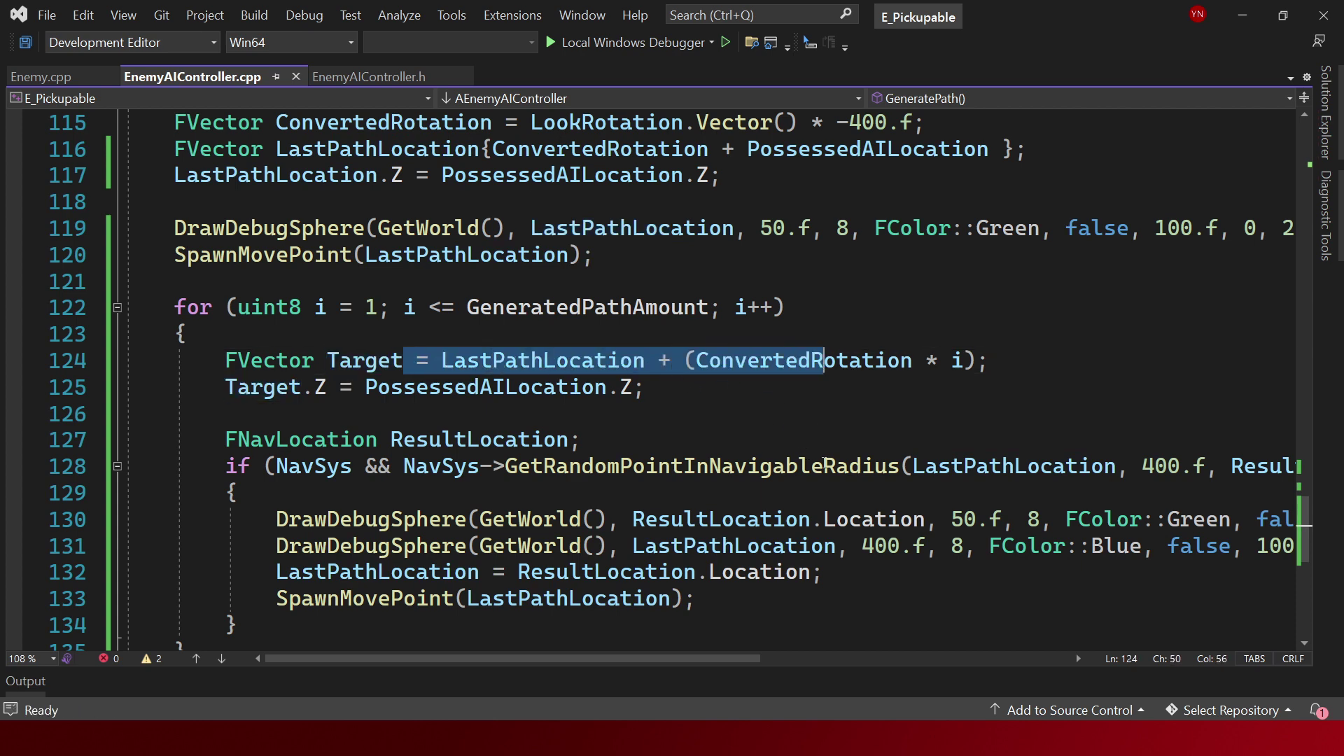
click(696, 546)
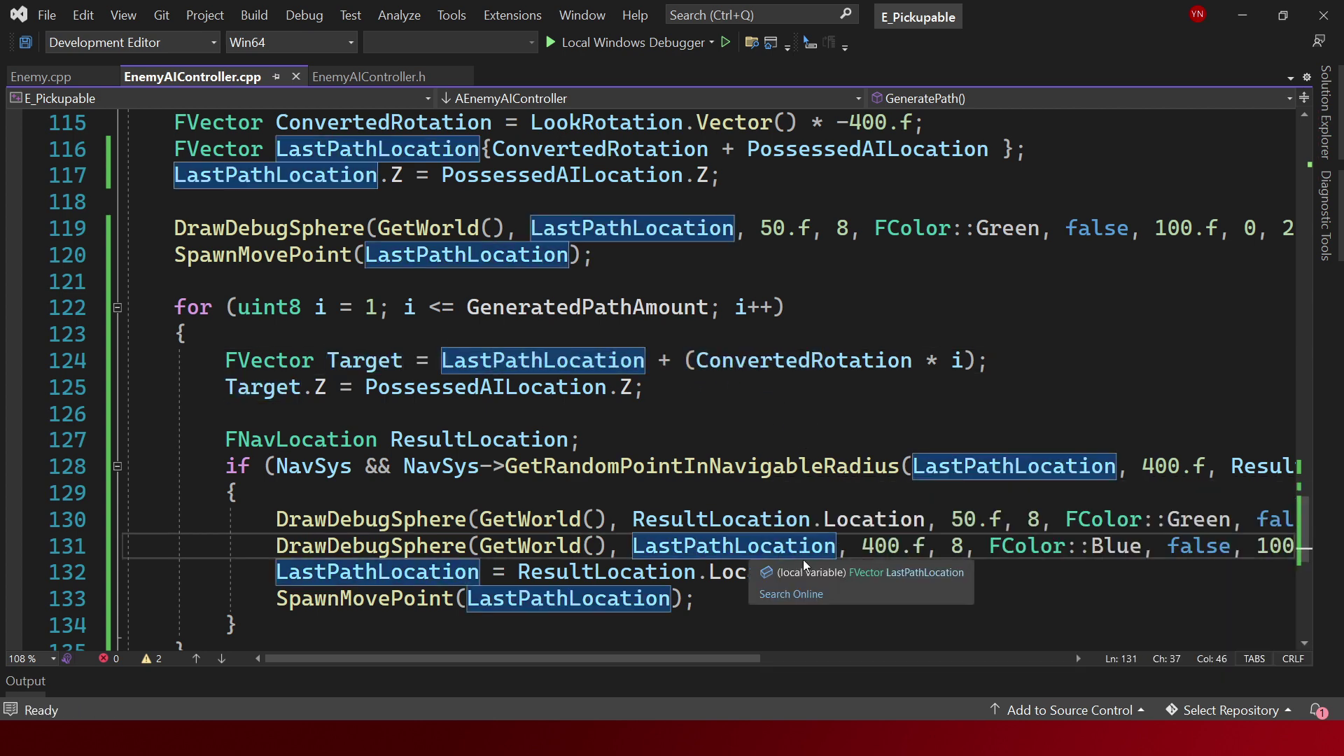
click(1031, 470)
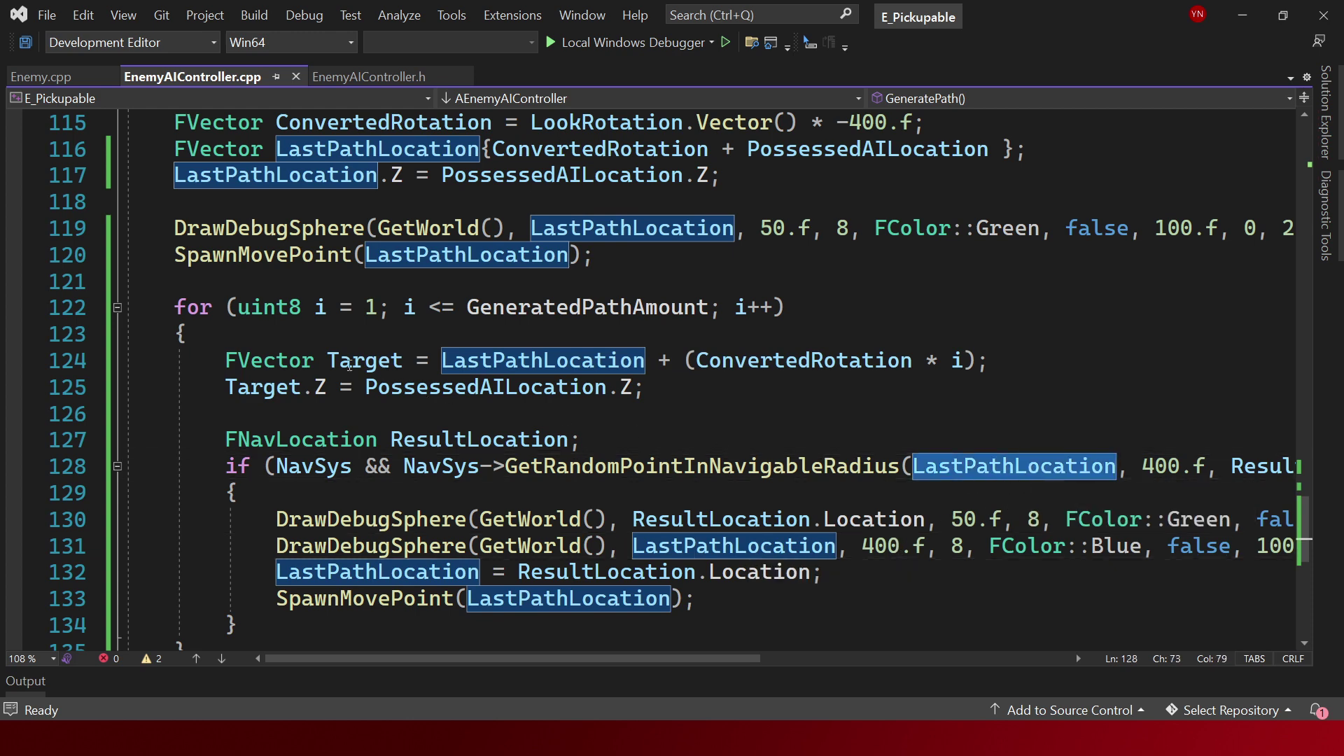
click(814, 545)
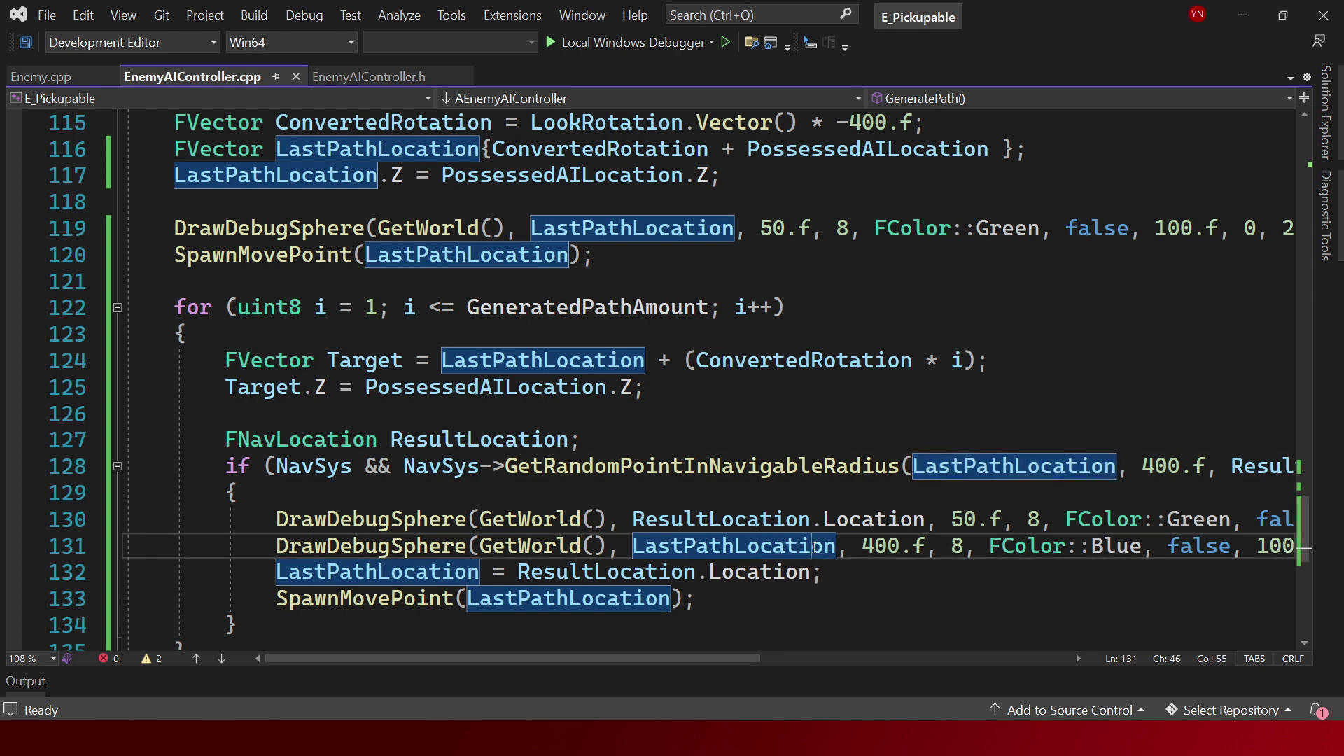
Replace LastPathLocation with Target on lines 128 and 131, save, and start a rebuild.
double_click(978, 476)
text(Ta)
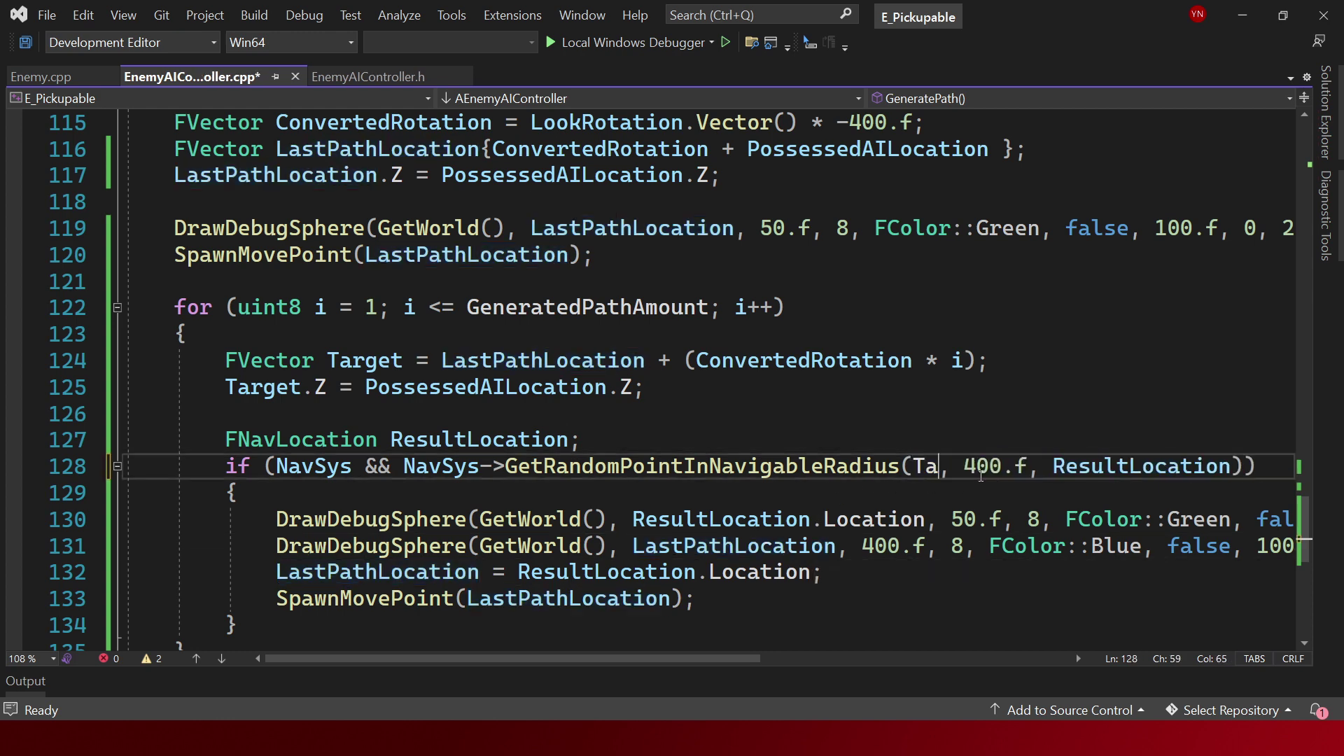
text(rgeet)
key(BackSpace)
key(BackSpace)
text(t)
key(Escape)
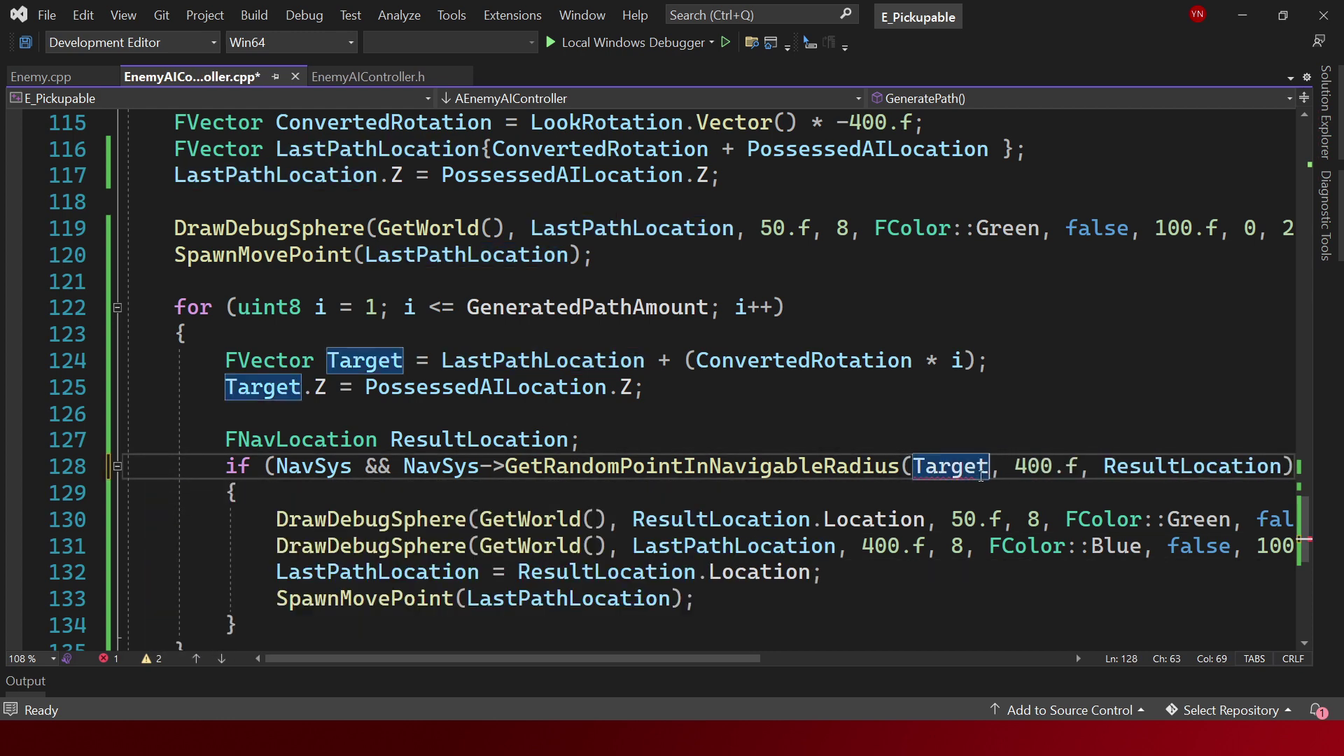
key(Down)
key(Down)
key(Down)
key(ctrl+Left)
key(ctrl+Left)
key(ctrl+Left)
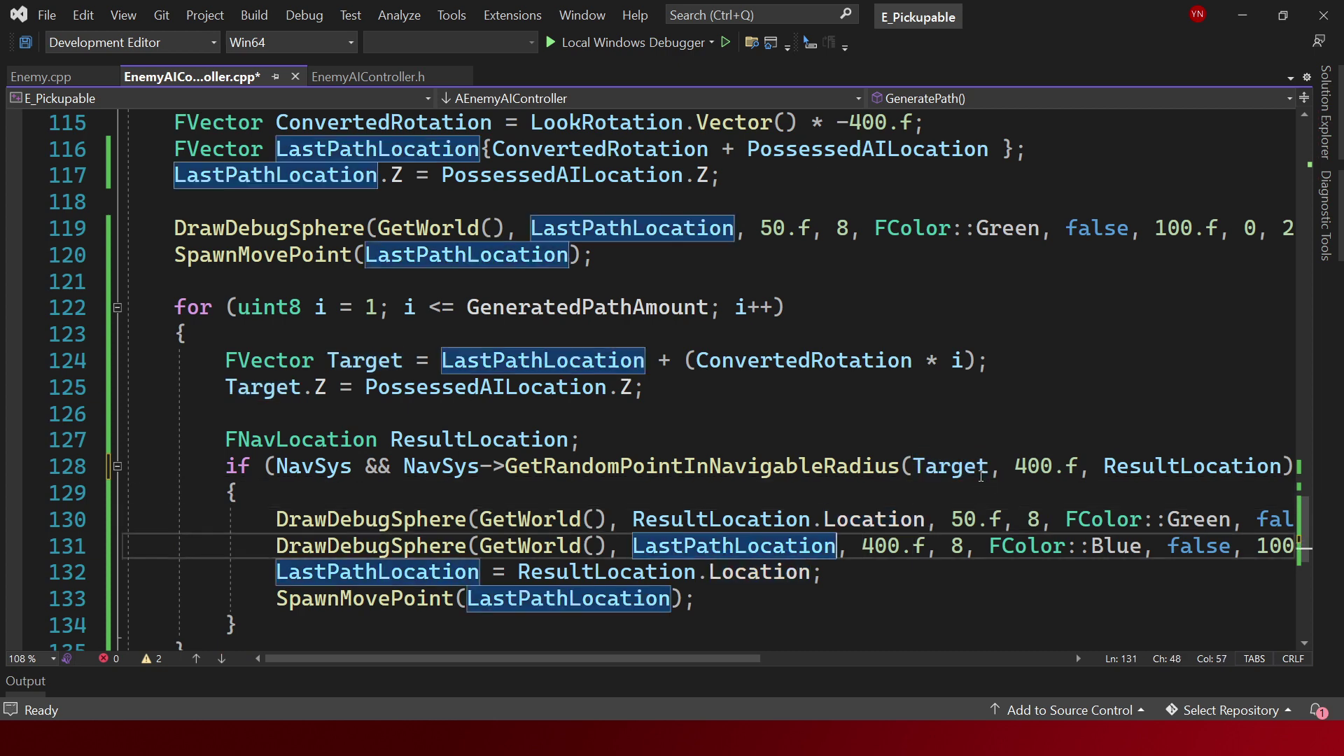
key(ctrl+shift+Left)
text(Target)
key(ctrl+s)
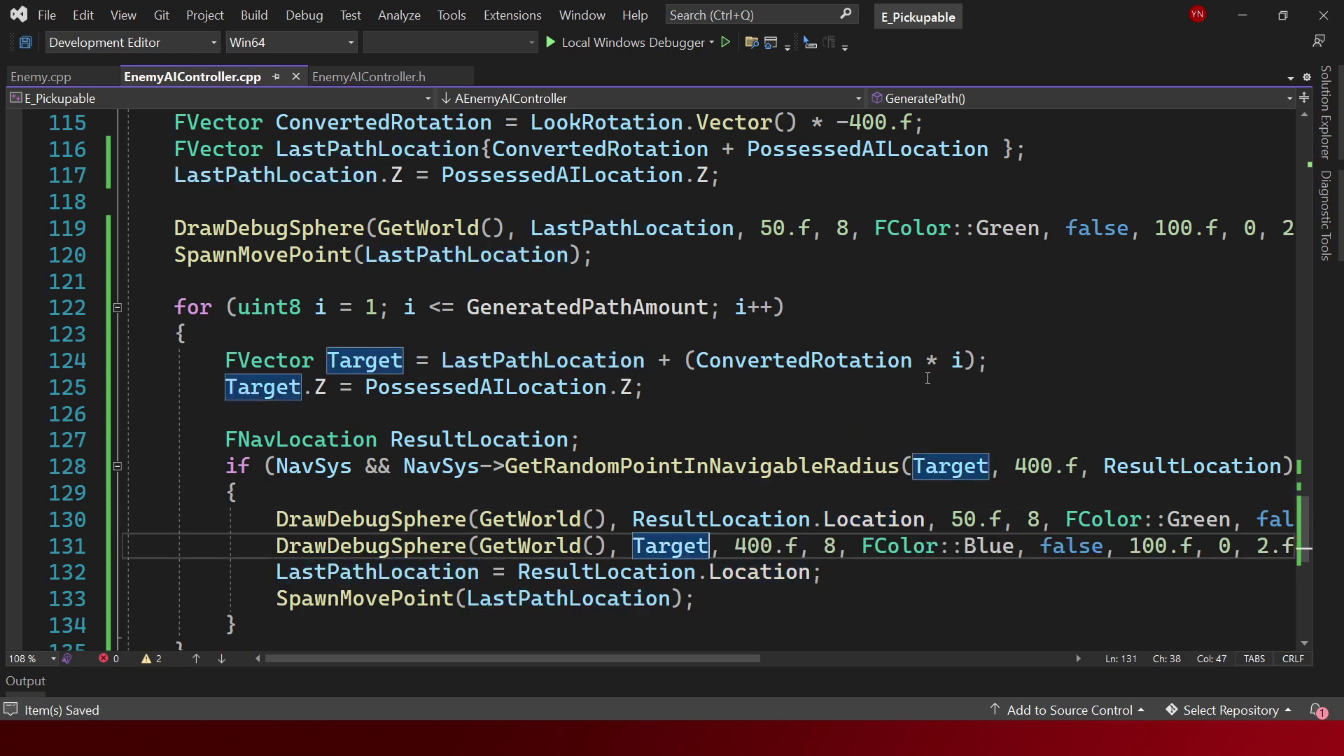
click(953, 364)
key(Down)
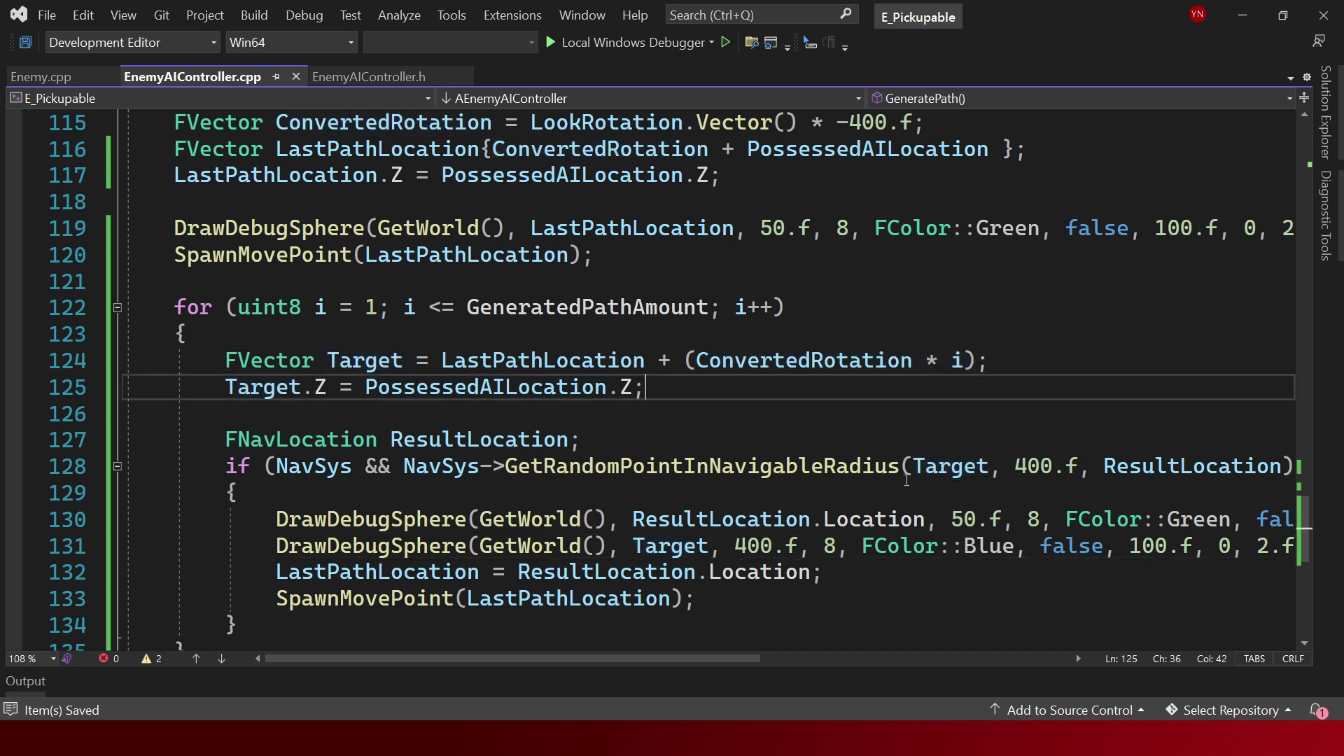
key(ctrl+shift+b)
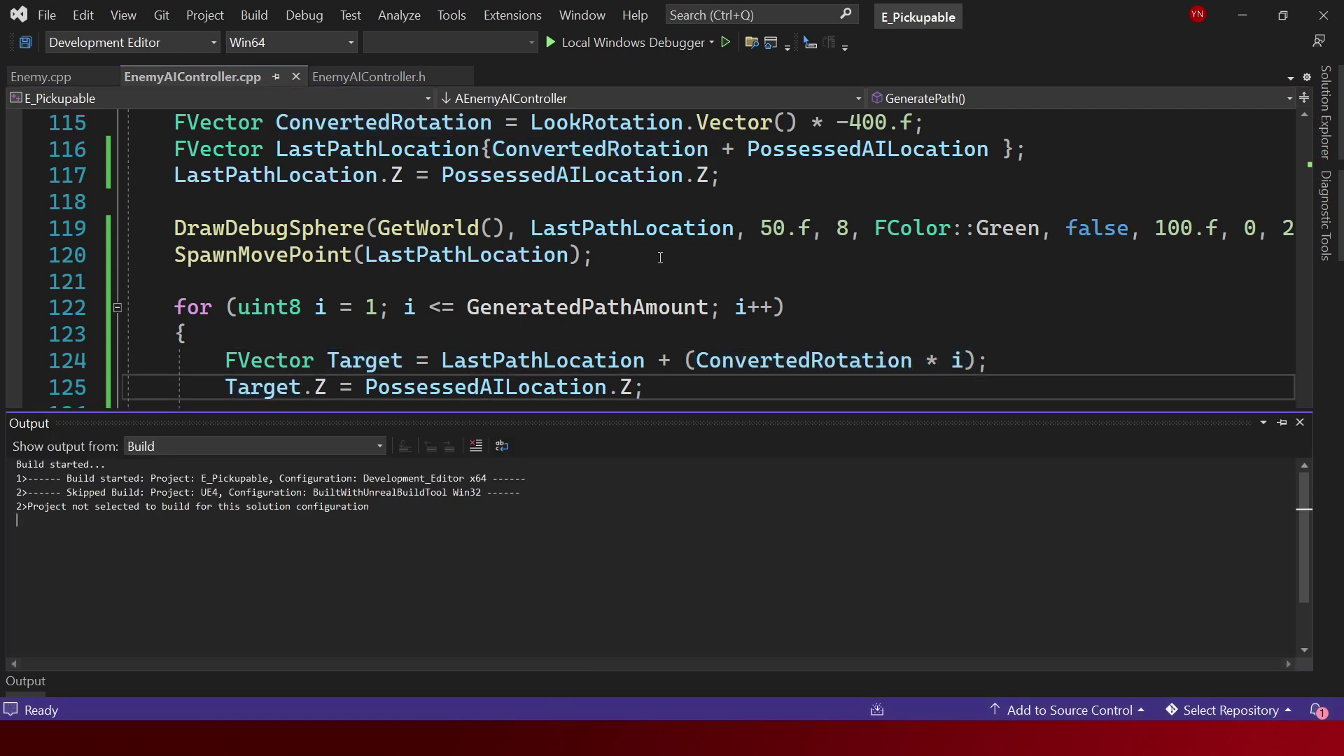
Hide the build output and review the ResultLocation assignment and blue Target sphere call in the loop.
scroll(660, 258, down, 2)
scroll(454, 295, up, 1)
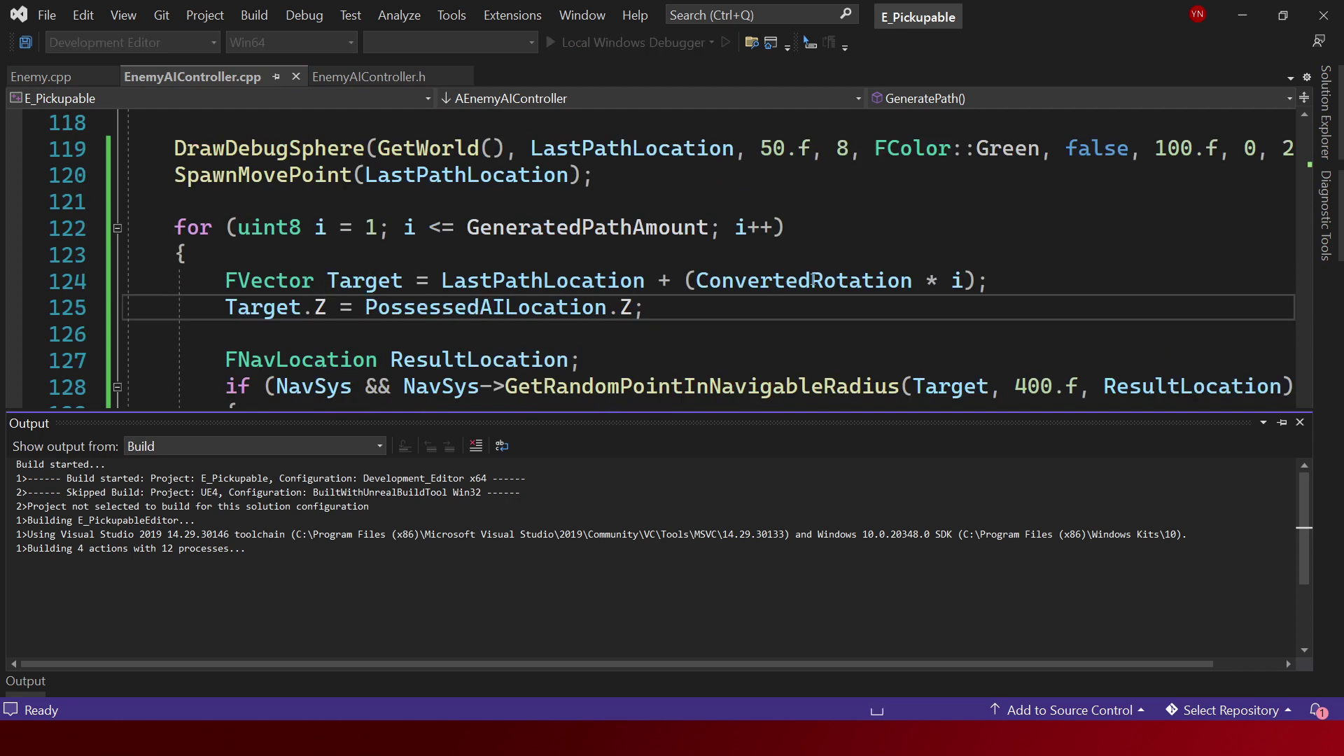
scroll(549, 292, down, 1)
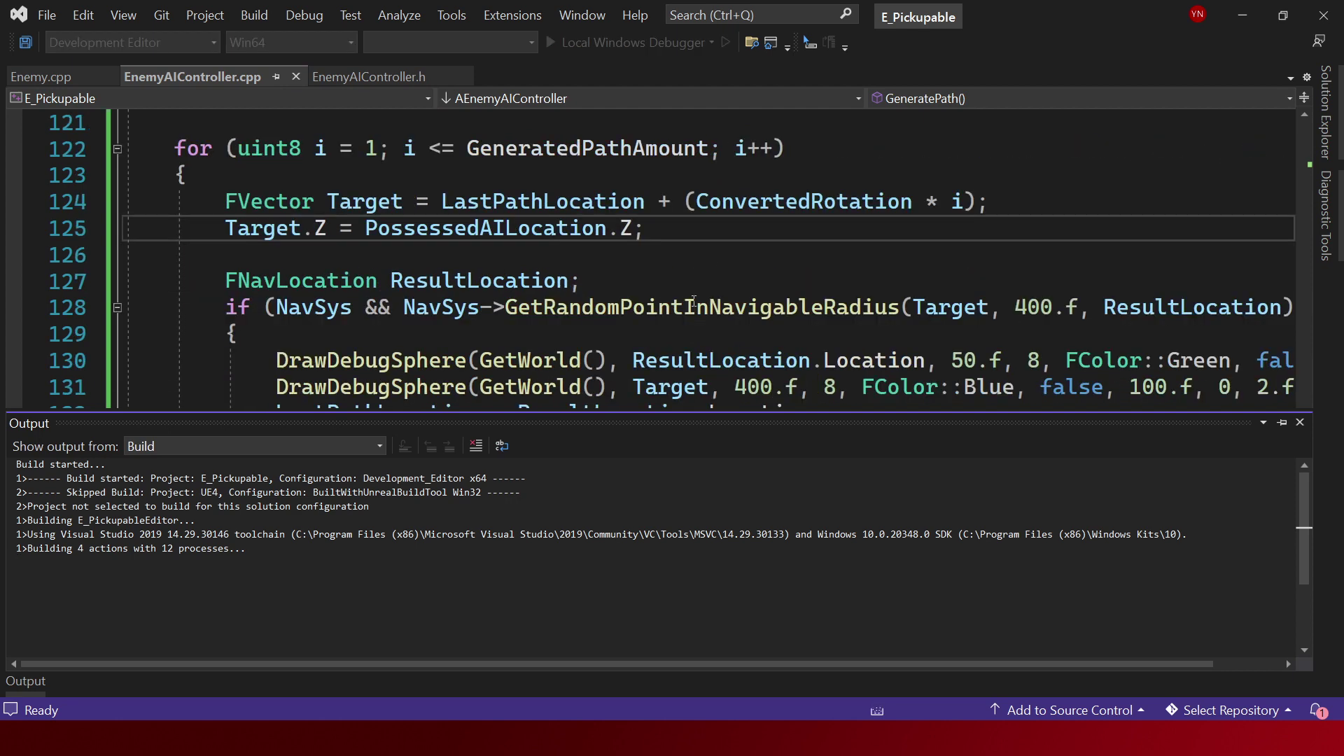
scroll(910, 321, down, 1)
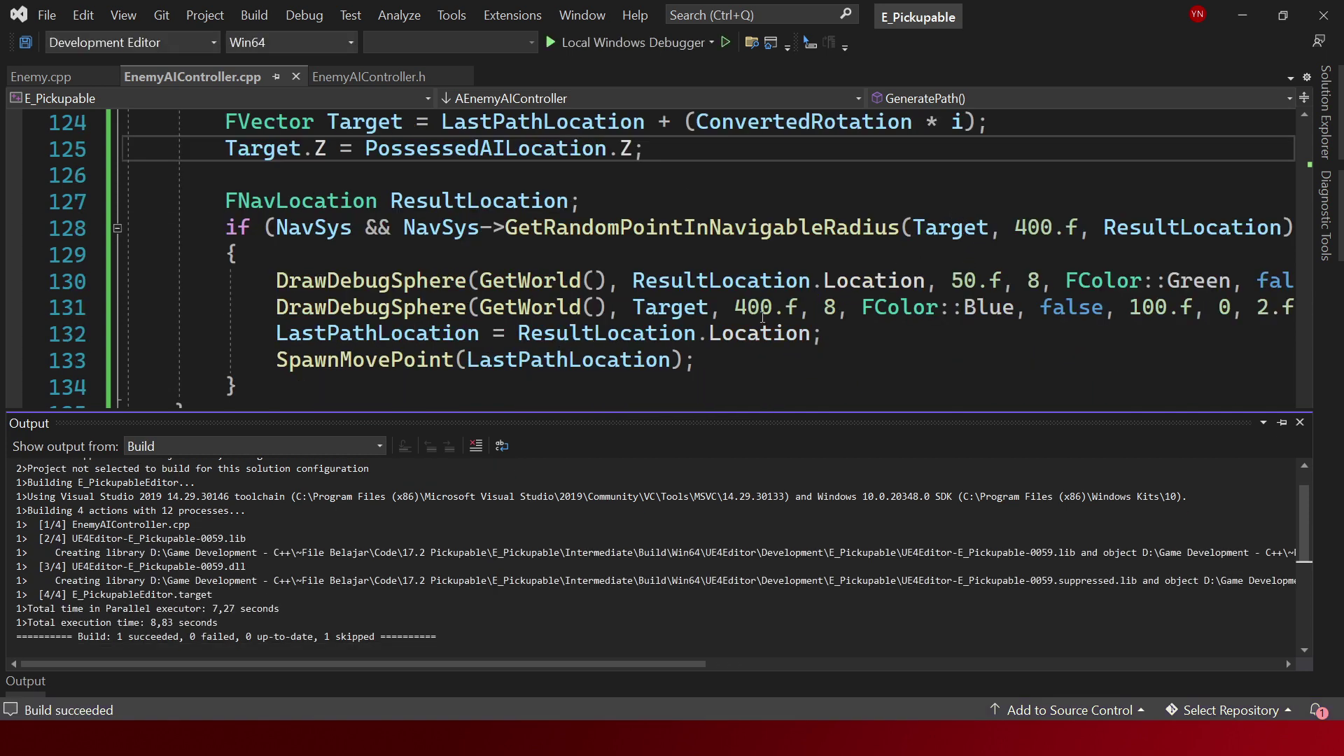
click(860, 340)
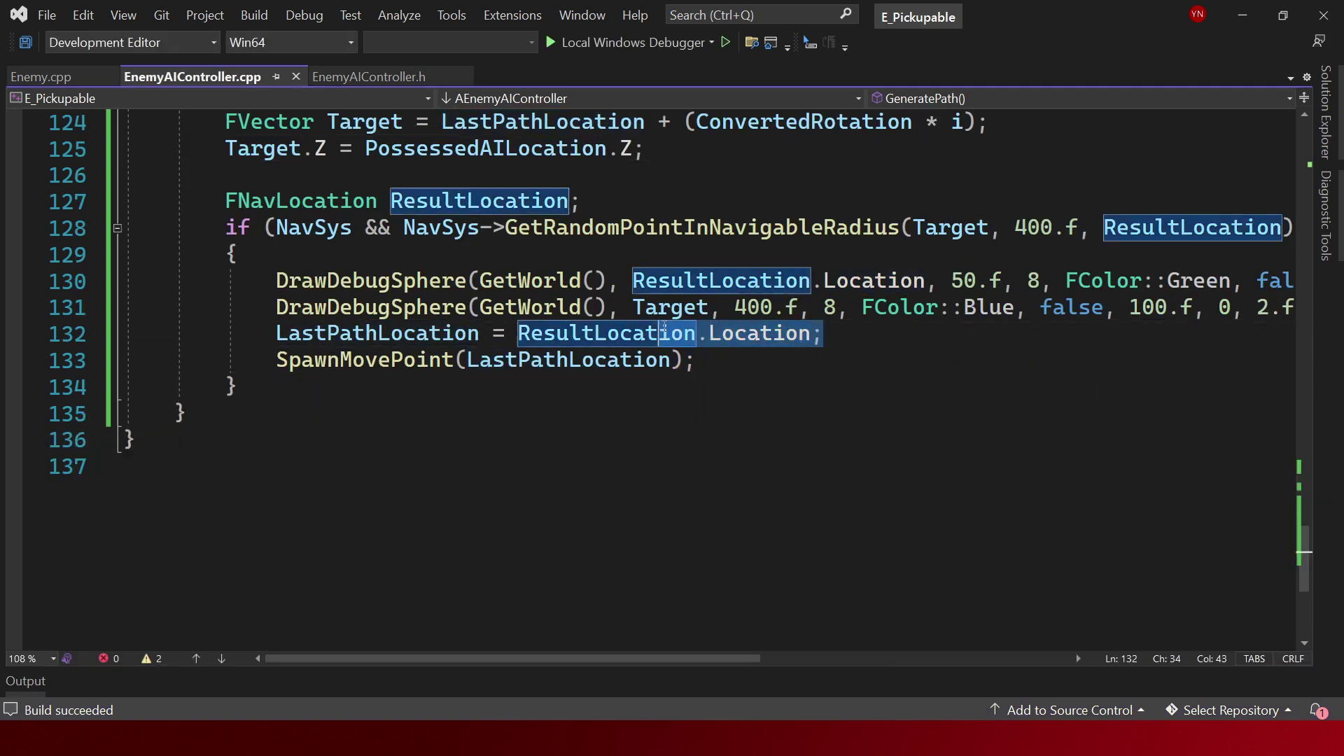
drag(822, 333, 543, 333)
click(837, 318)
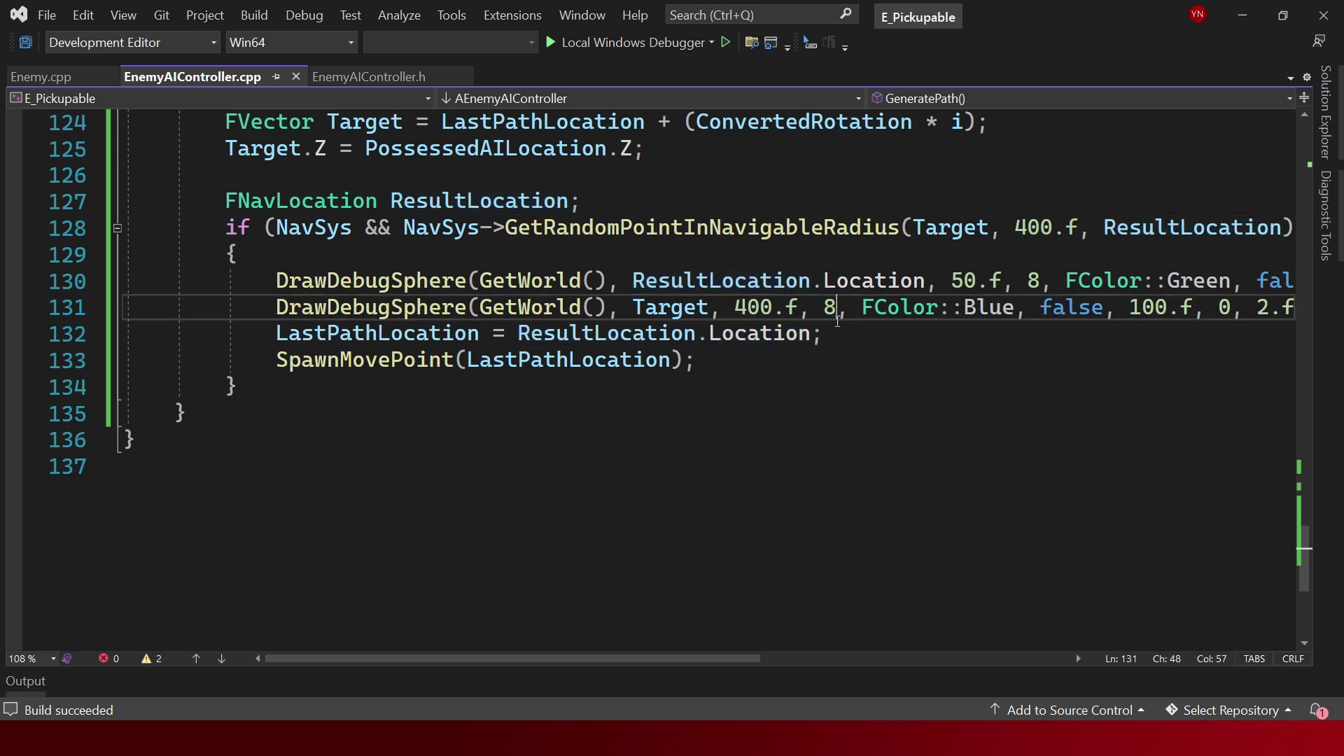
click(987, 235)
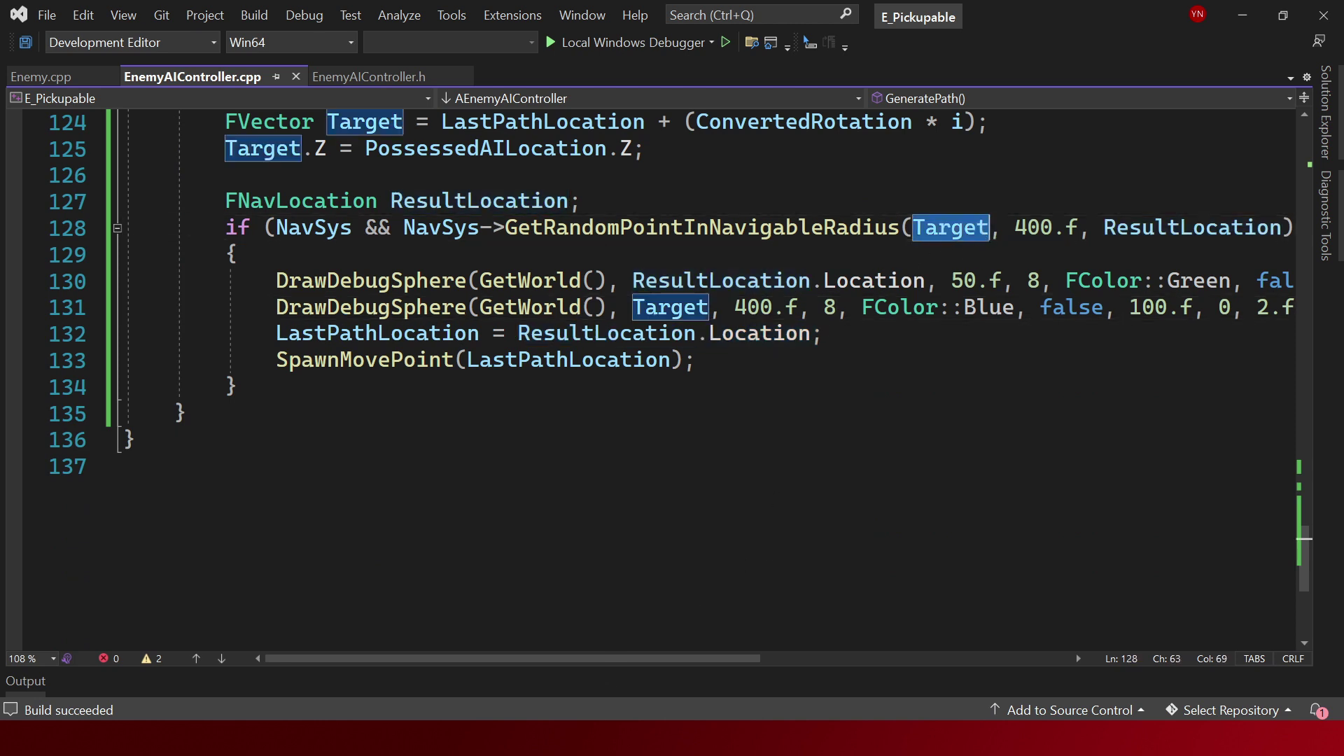
key(alt+Tab)
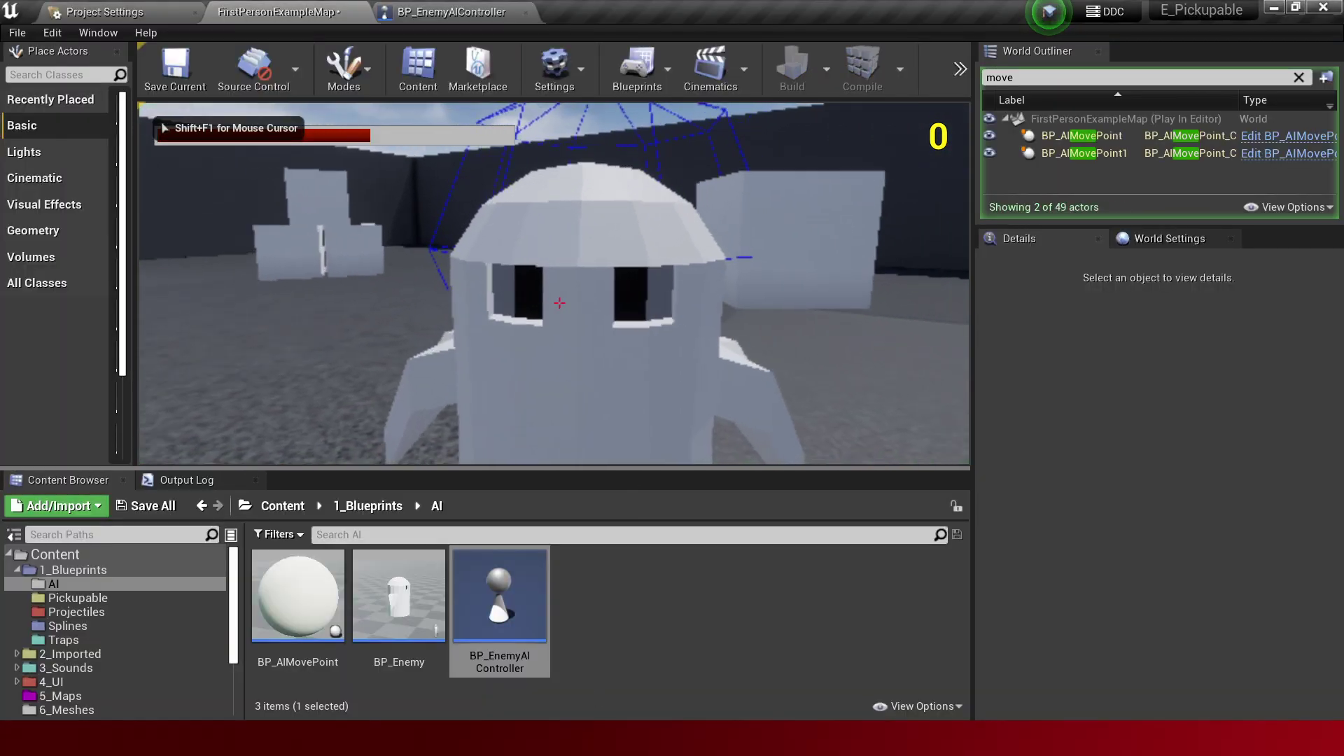
Stop the play session and set Generated Path Amount to 3 on BP_EnemyAIController.
key(w)
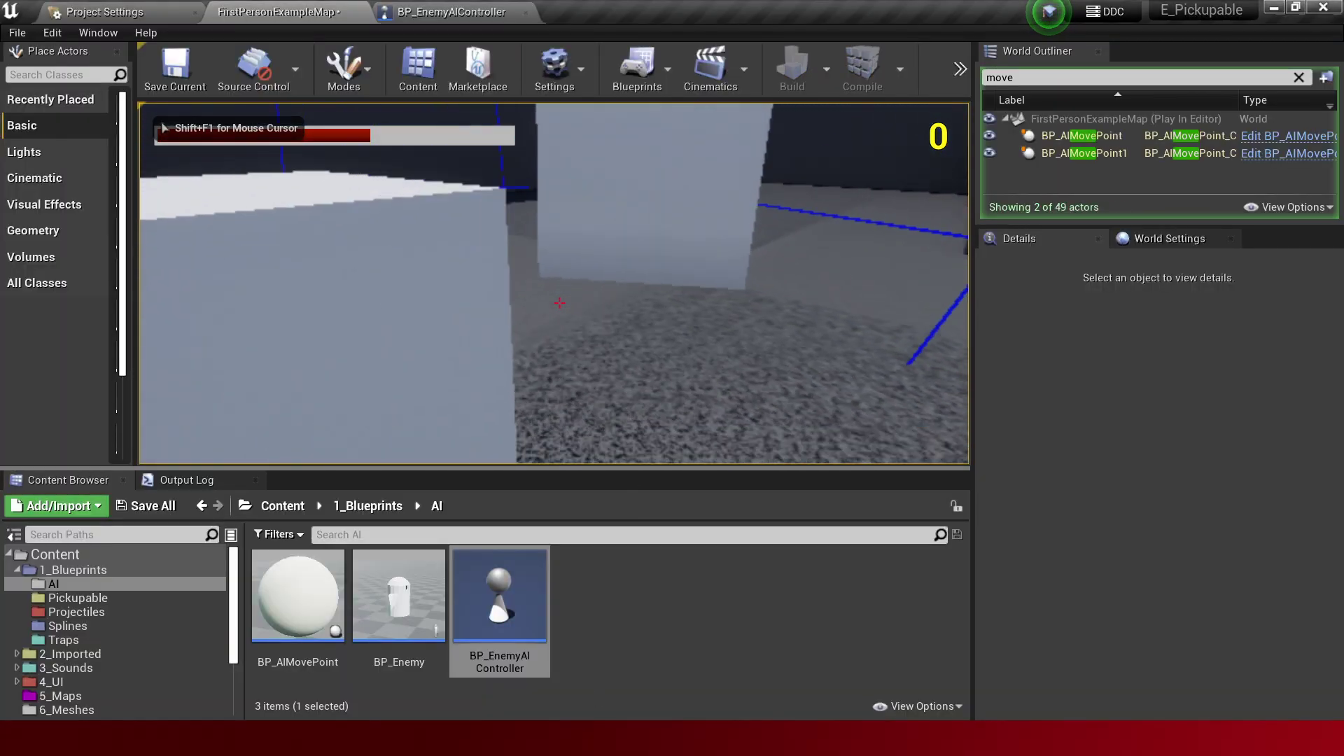
key(Escape)
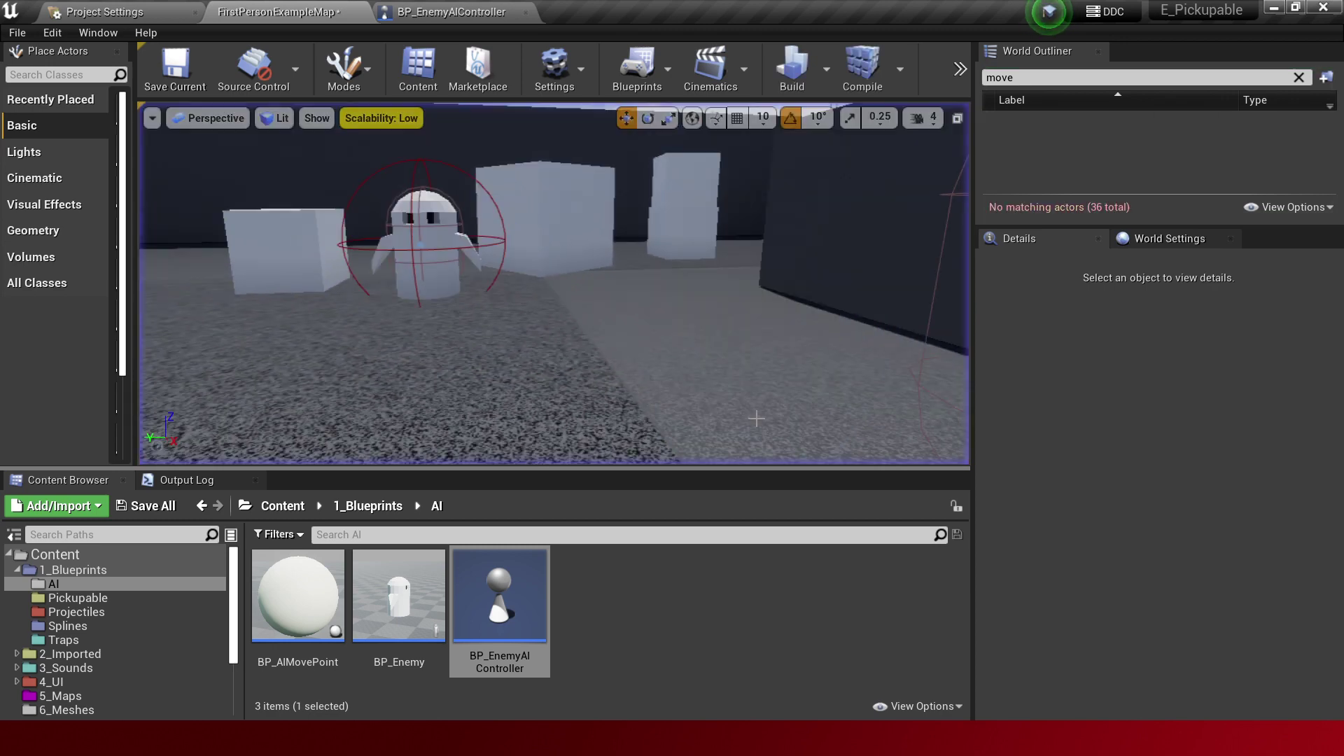
click(459, 13)
drag(1104, 371, 1114, 371)
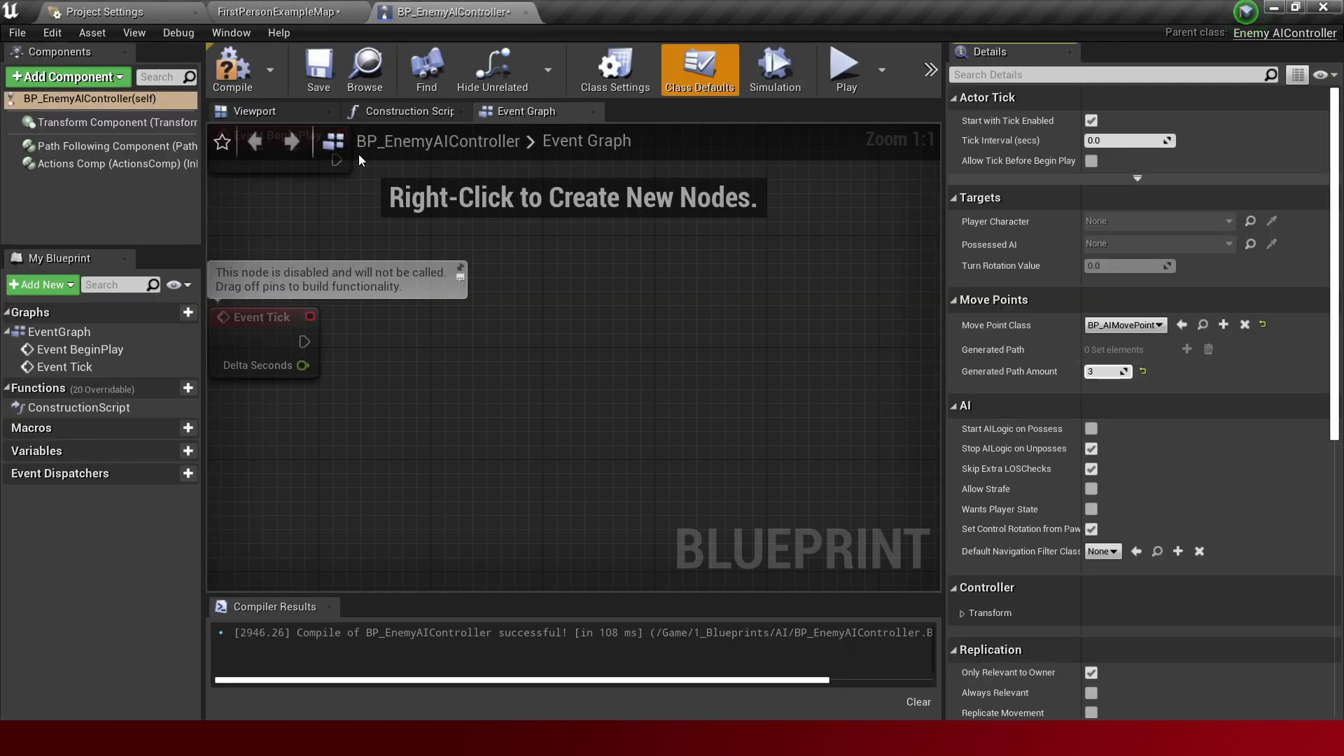
Play FirstPersonExampleMap again to check the spawned move points.
click(278, 6)
key(alt+p)
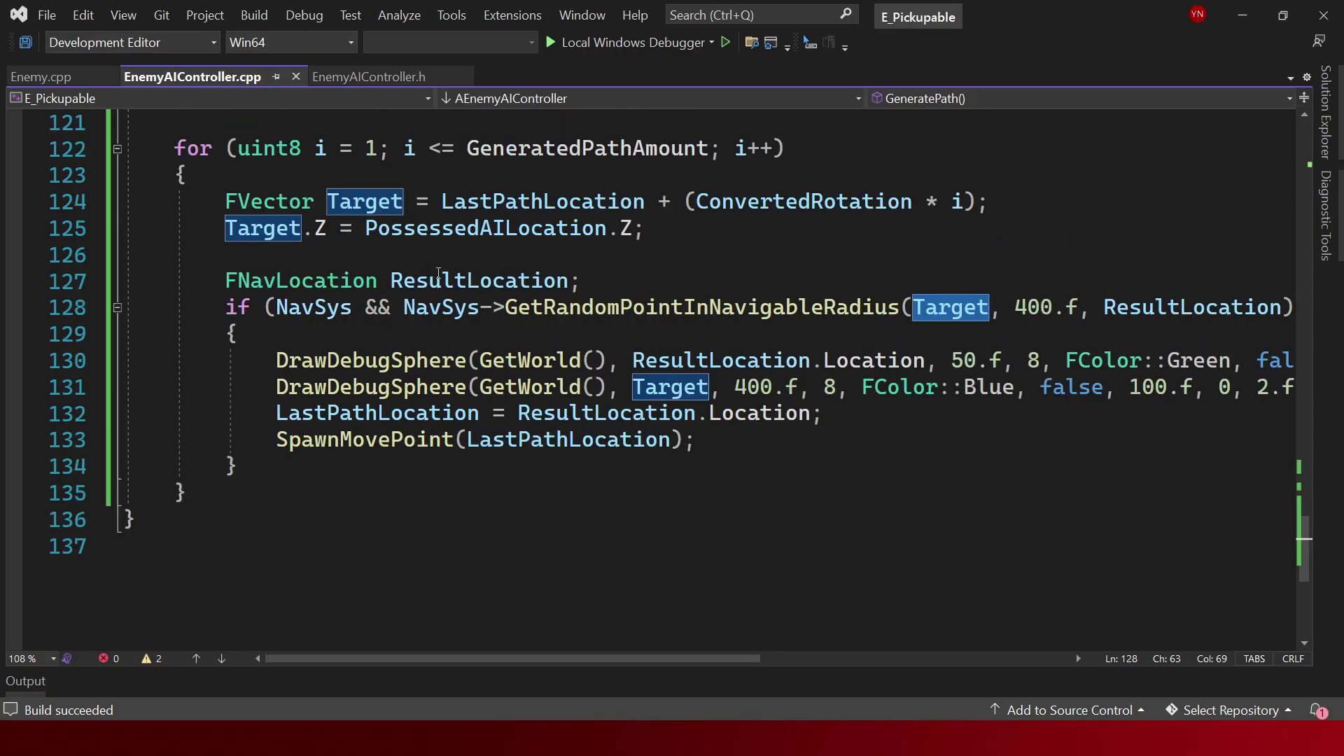
scroll(438, 273, up, 1)
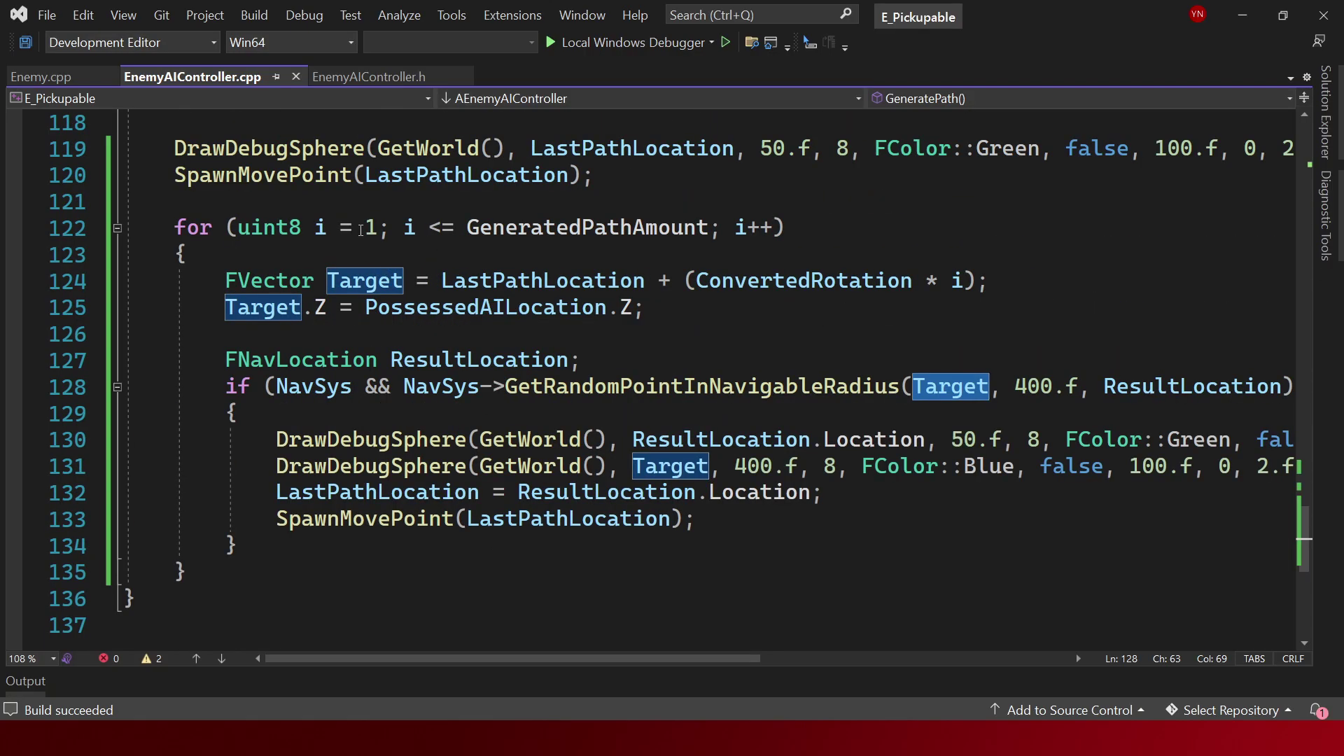
Change the GeneratePath loop to i = 0 and i < GeneratedPathAmount, then save and build.
drag(361, 230, 379, 229)
text(0)
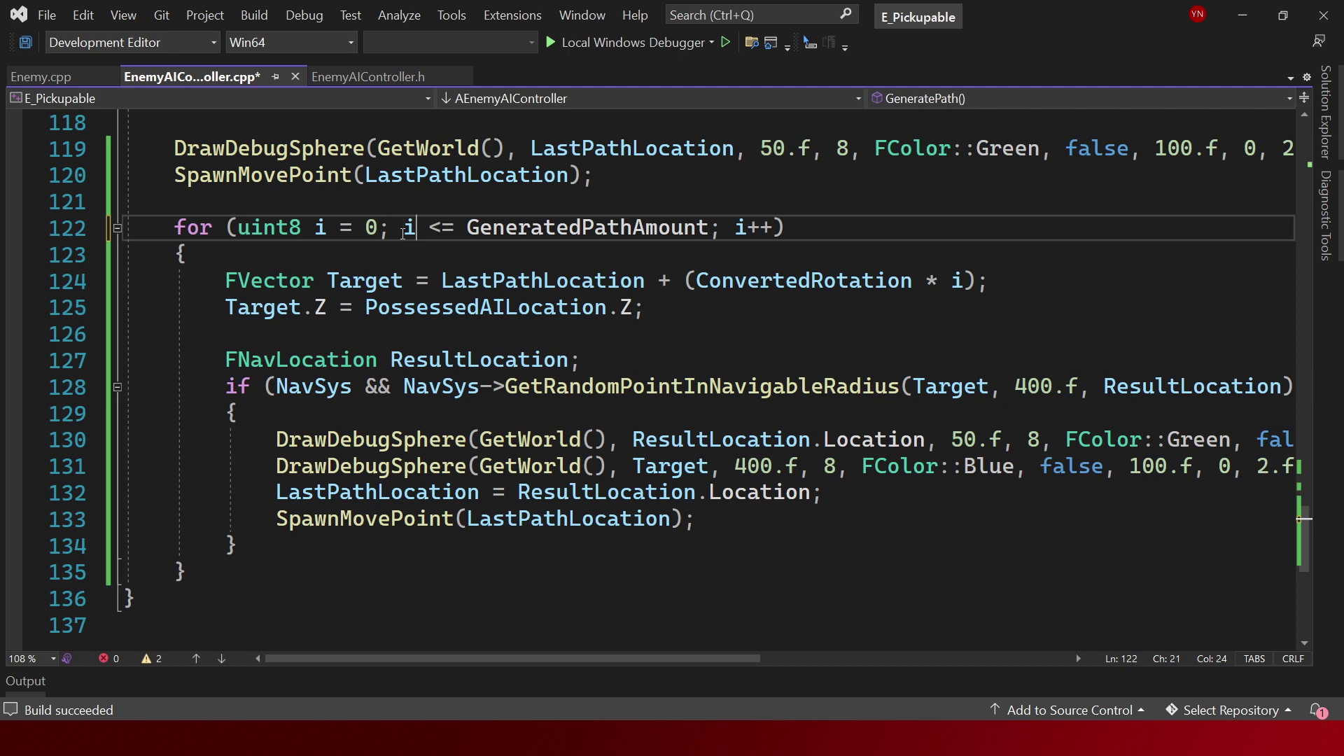
key(BackSpace)
key(ctrl+shift+b)
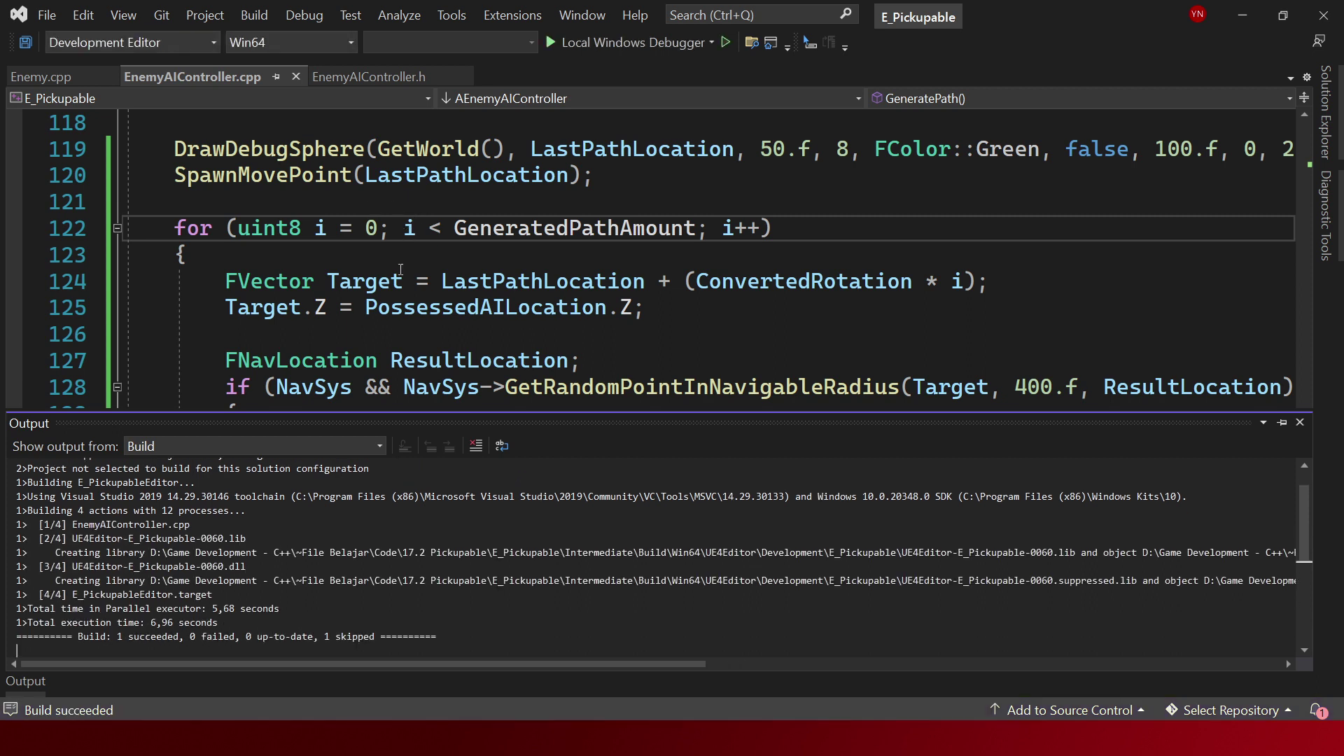
key(alt+Tab)
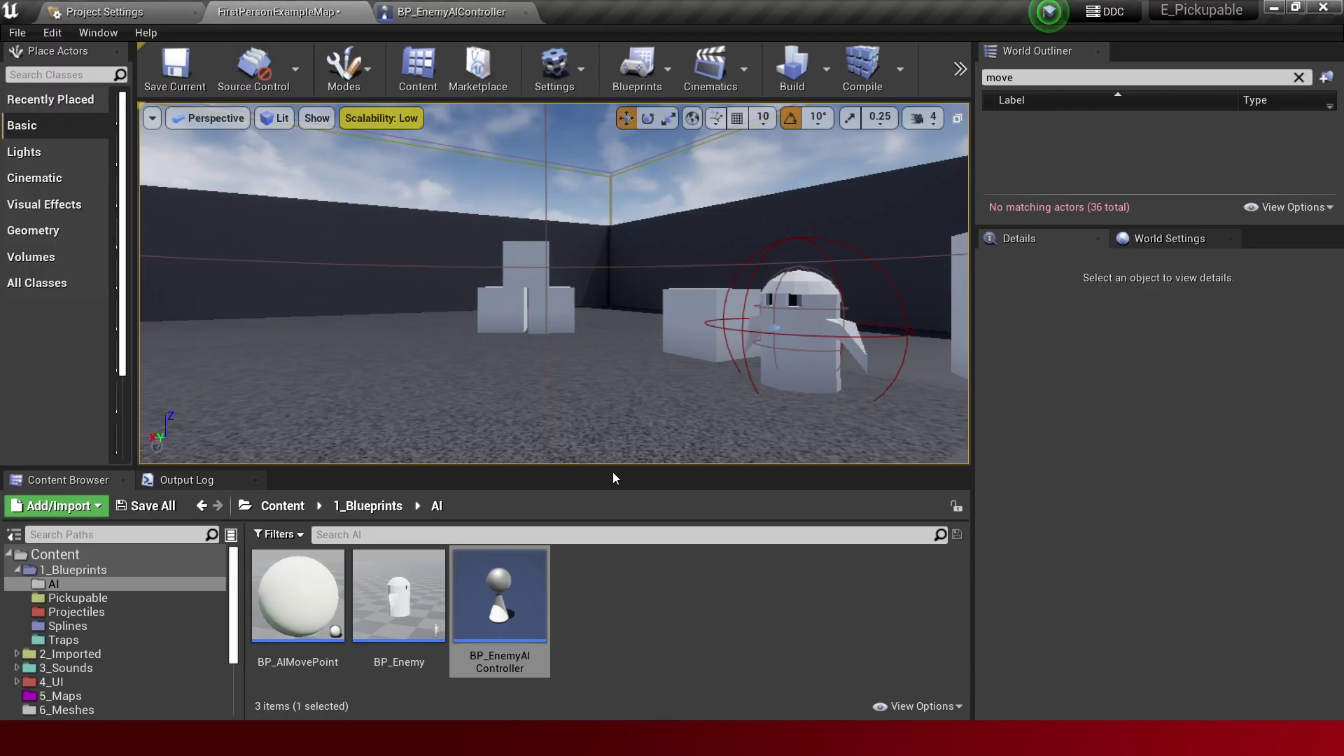
Play the level and walk around the four move points' green and blue debug spheres.
key(alt+p)
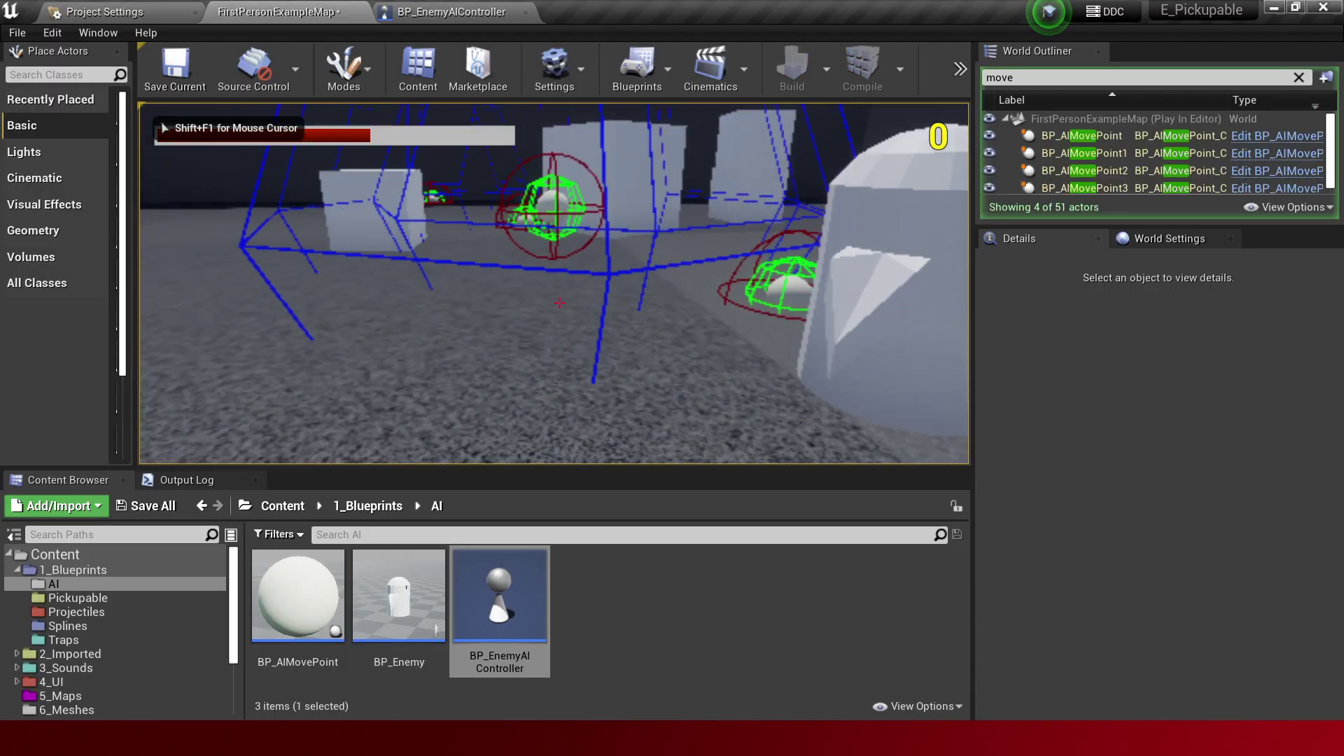
key(w)
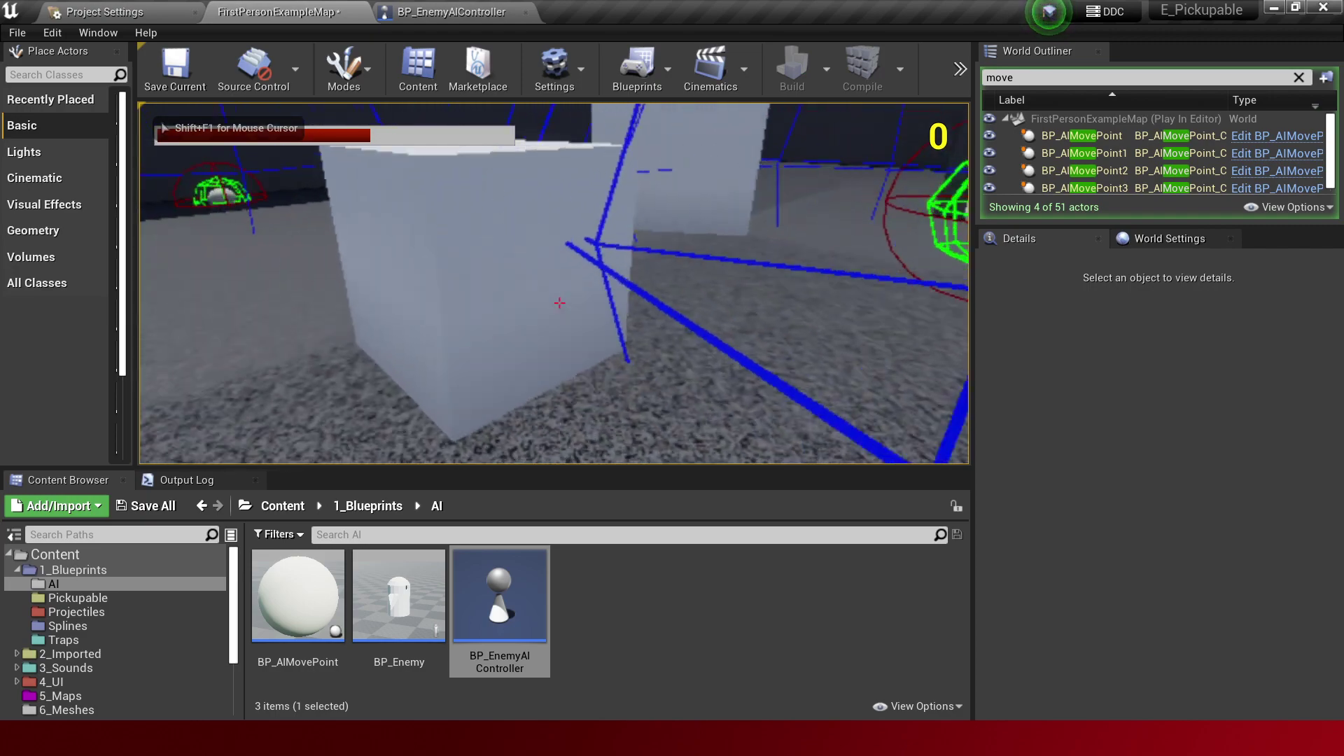
key(w)
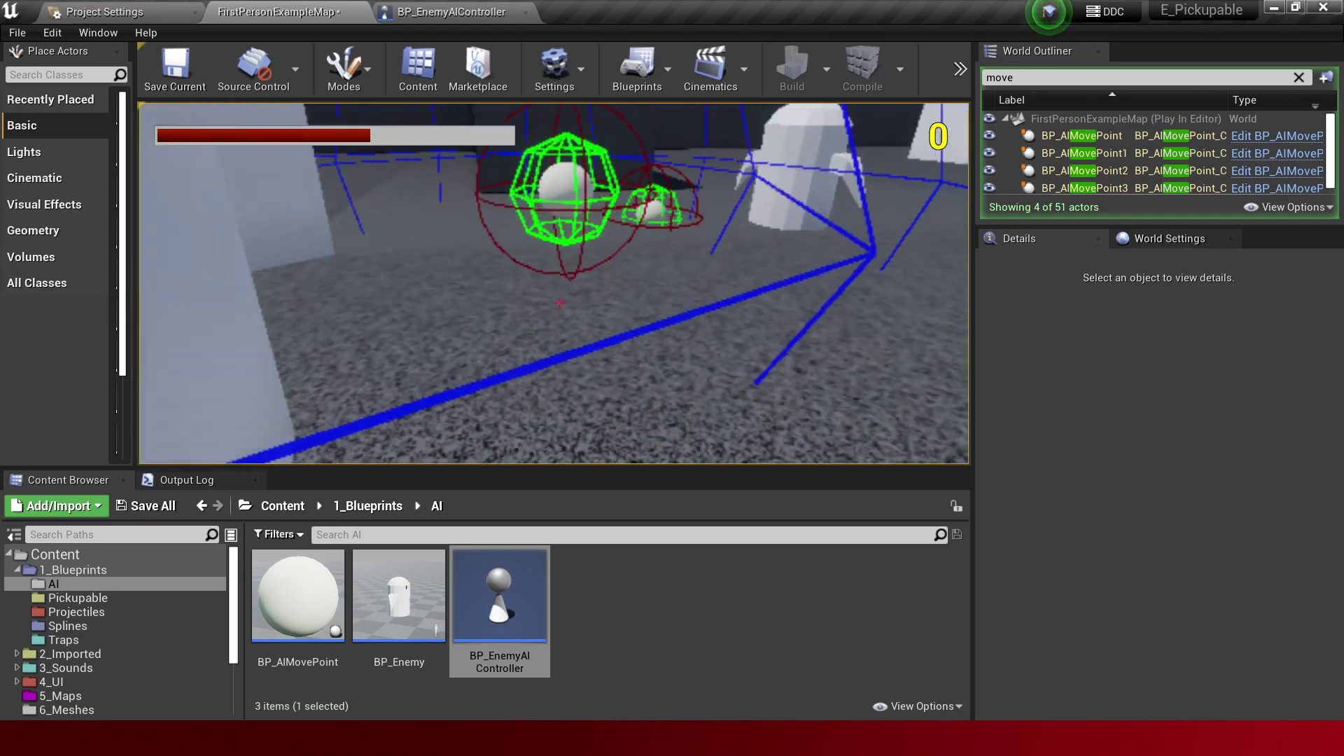
key(s)
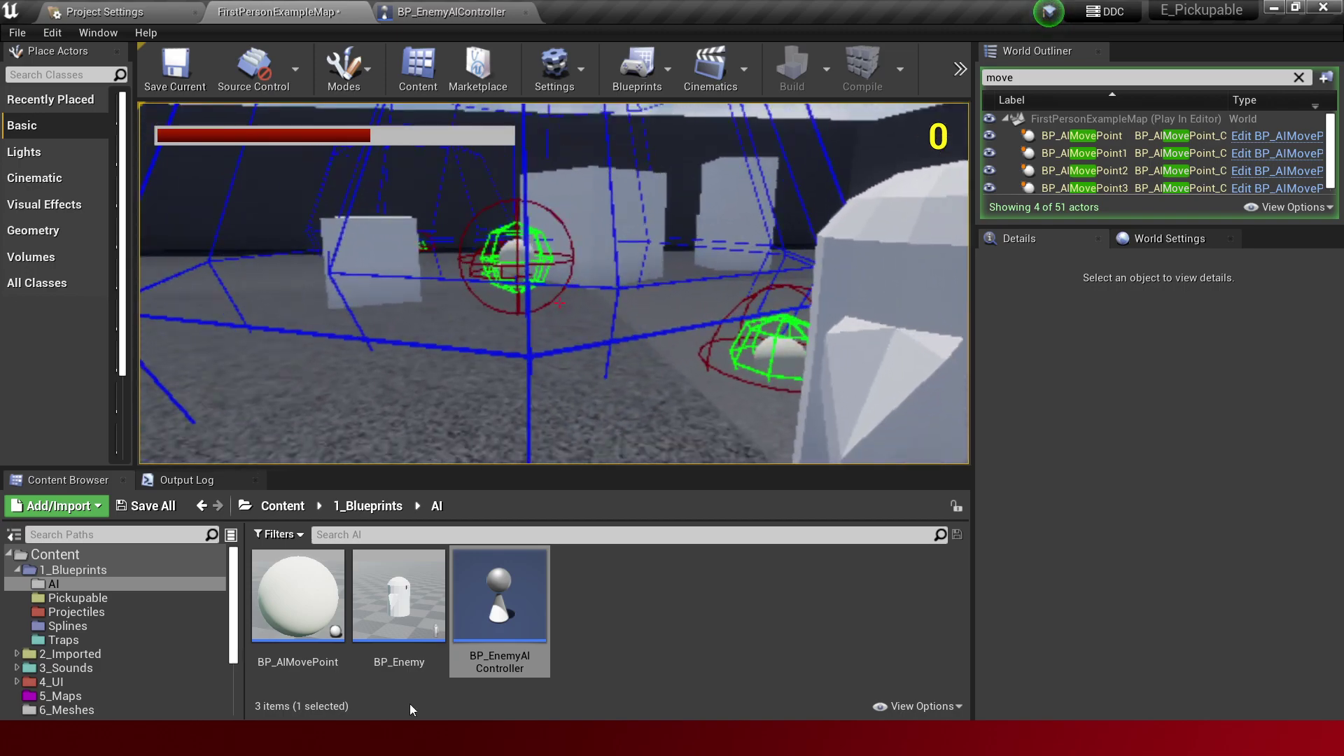
key(Escape)
key(alt+Tab)
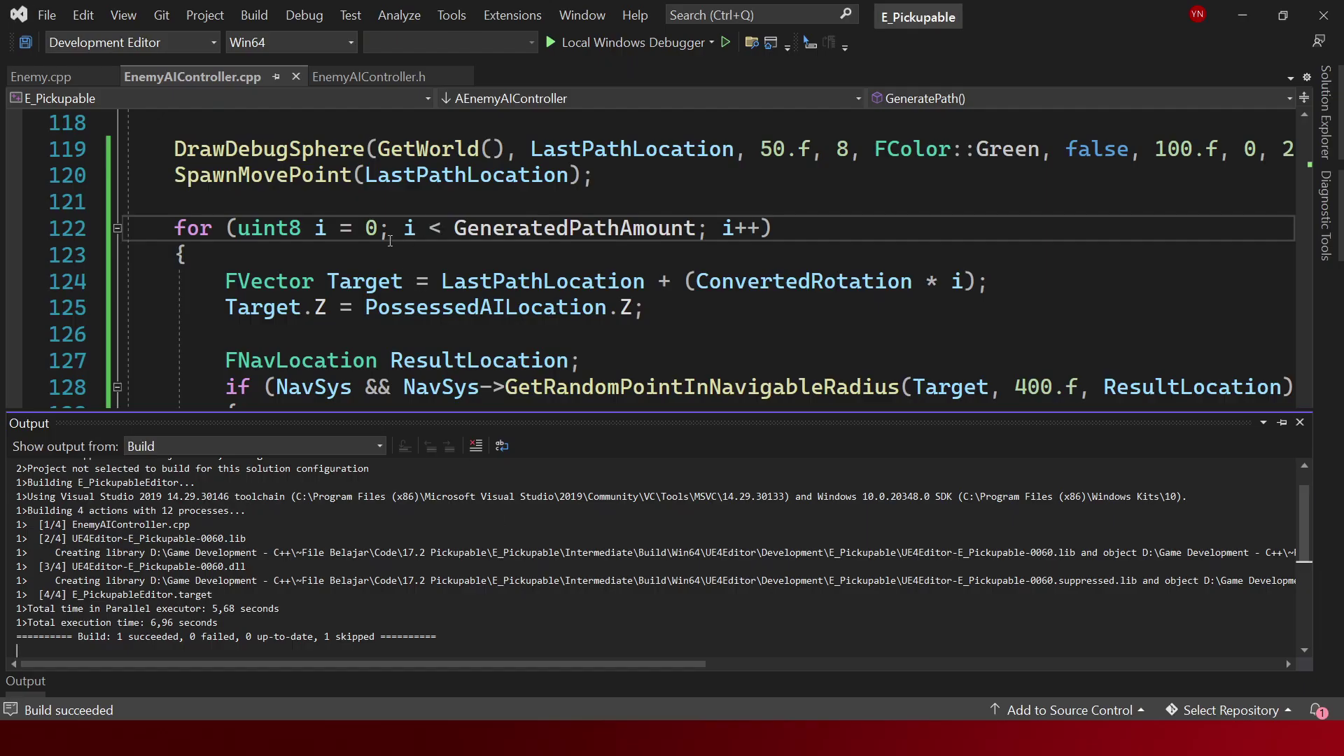
Change the loop back to i = 1 and i <= GeneratedPathAmount, and save.
double_click(371, 228)
text(11)
key(BackSpace)
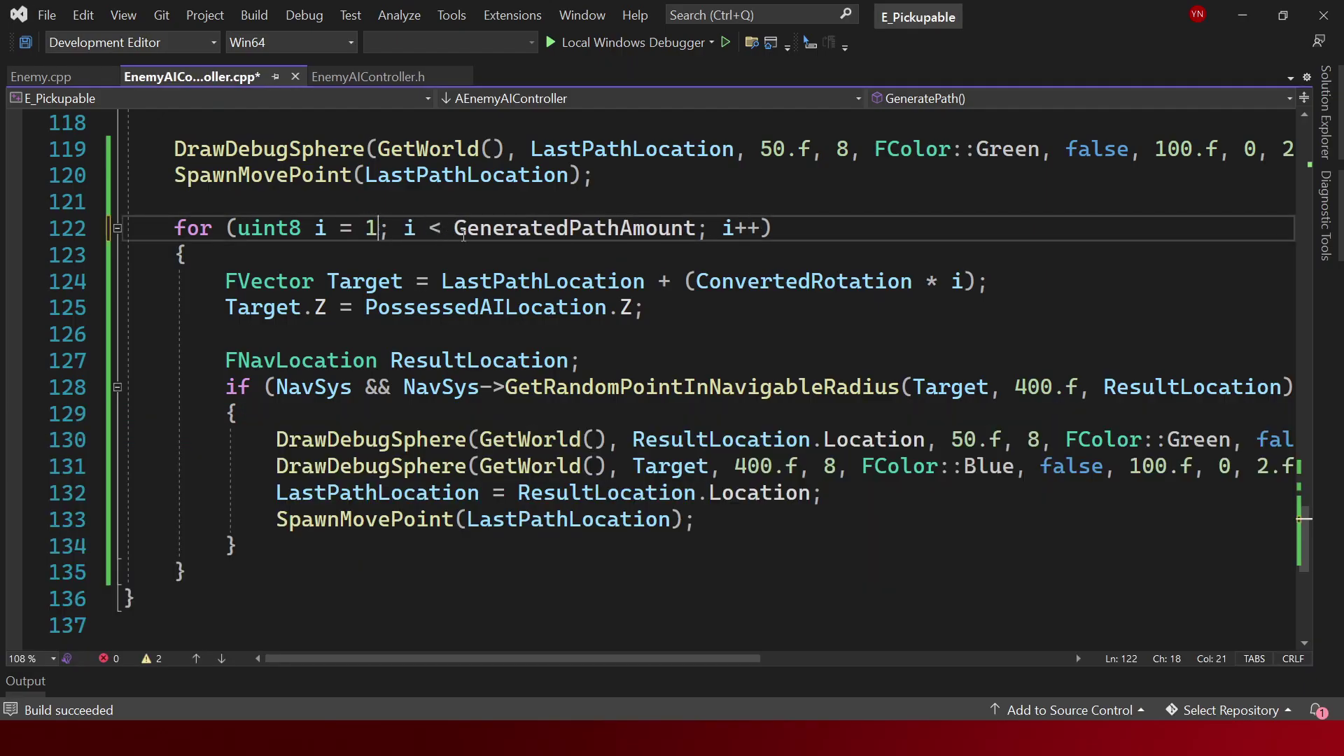
key(Right)
key(Right)
key(Right)
key(Right)
key(Right)
text(=)
key(ctrl+s)
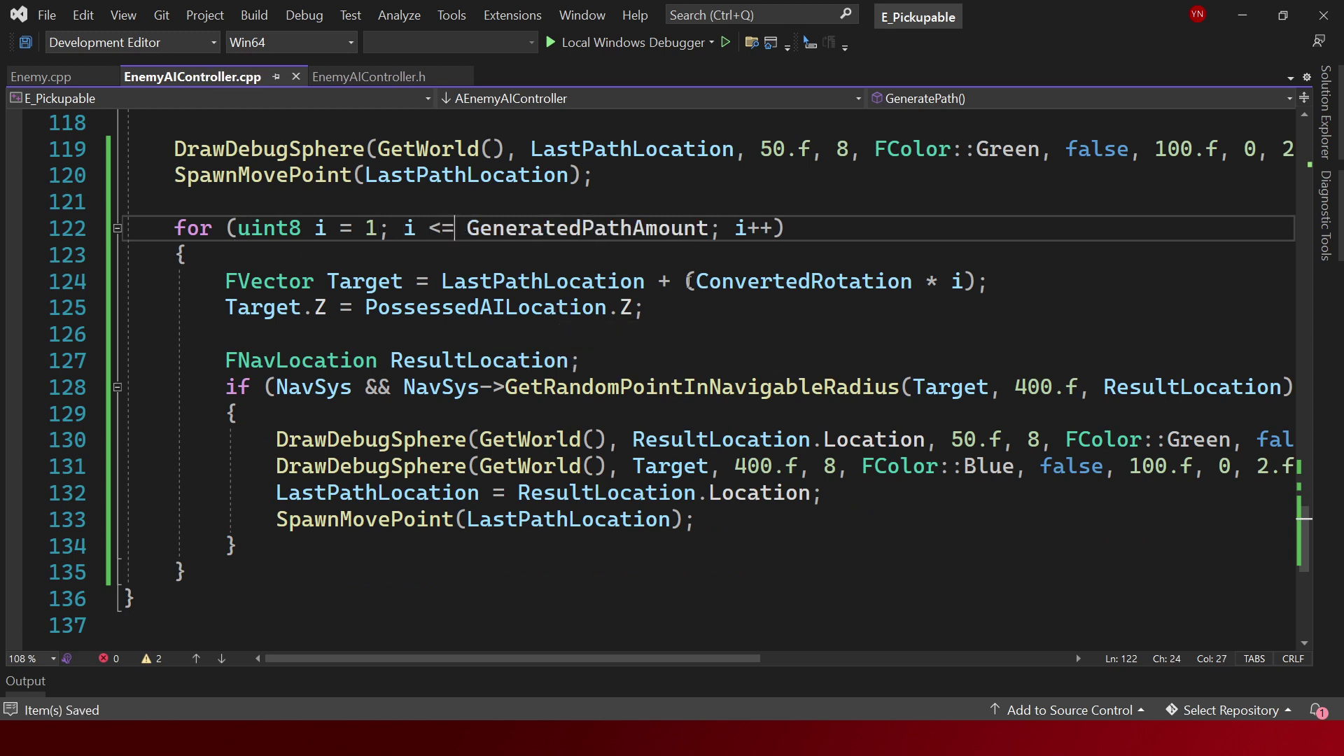
Review where LastPathLocation is used around line 120.
drag(378, 280, 187, 255)
scroll(679, 317, up, 1)
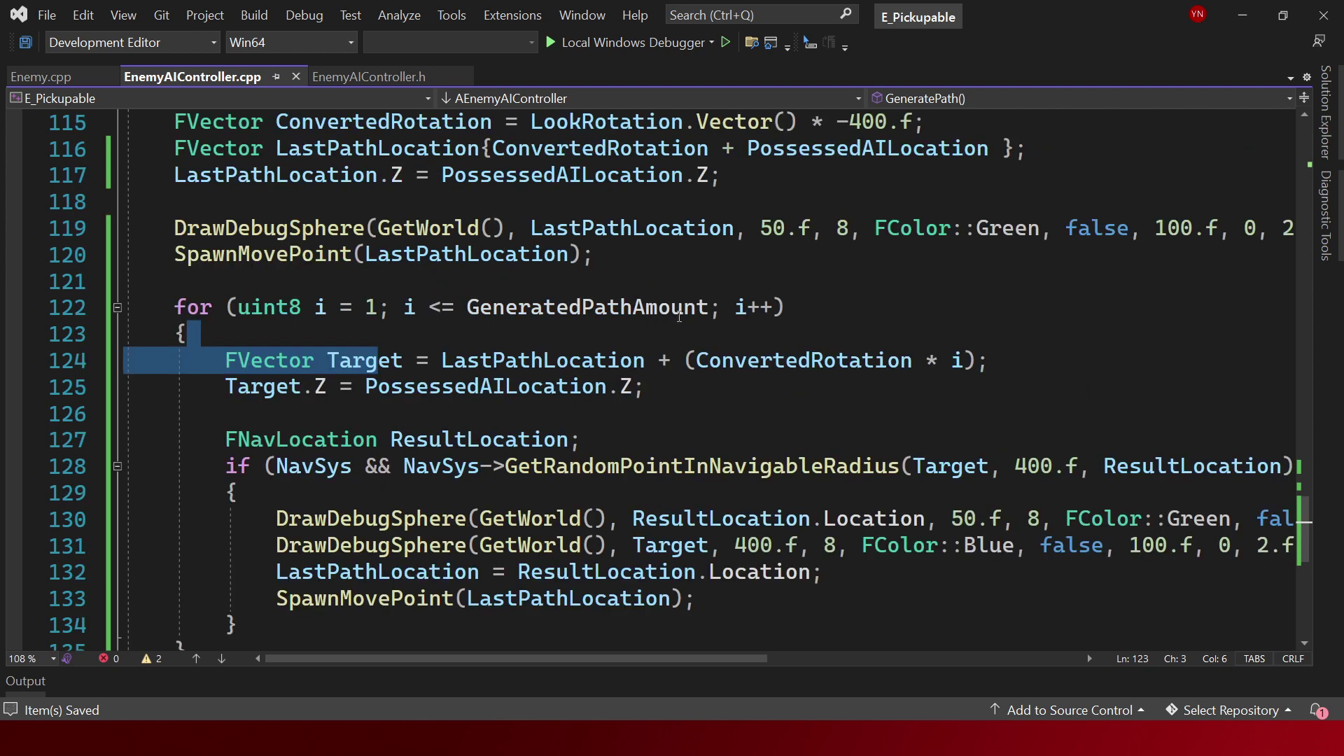
drag(575, 263, 439, 256)
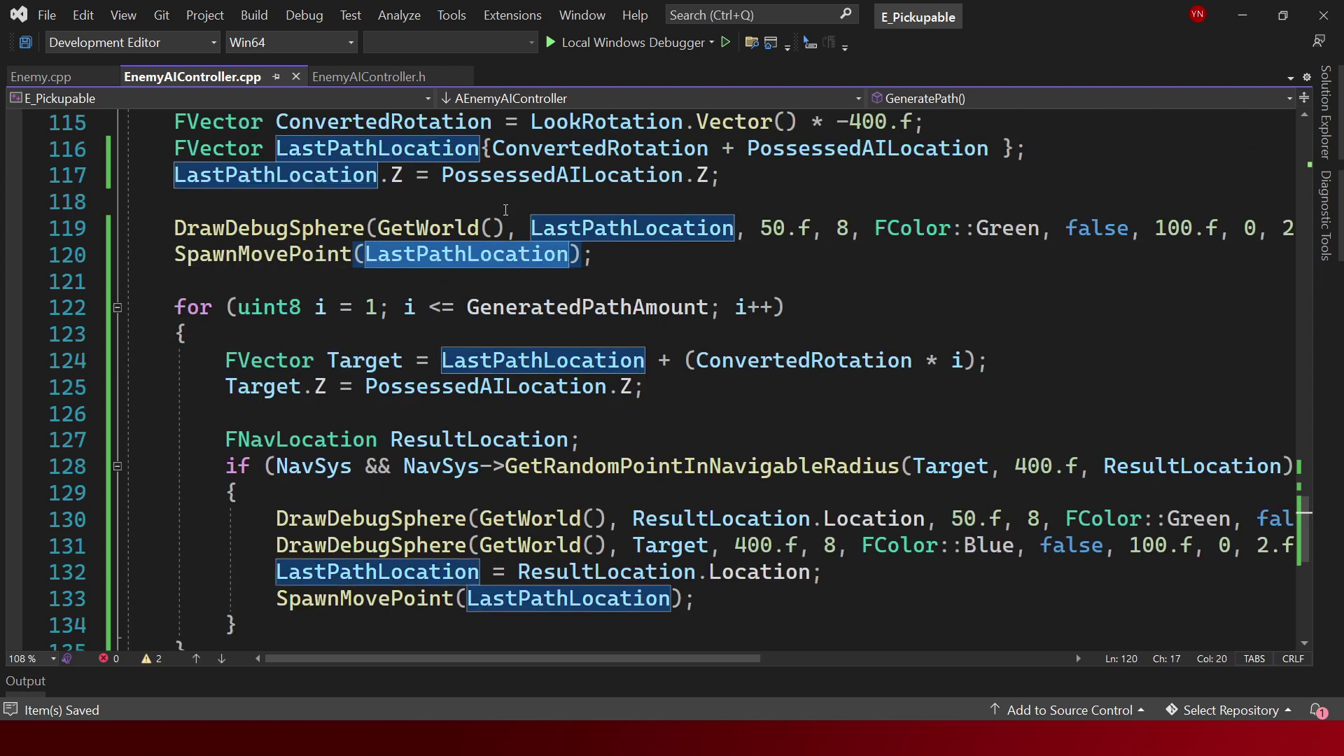
scroll(390, 152, up, 1)
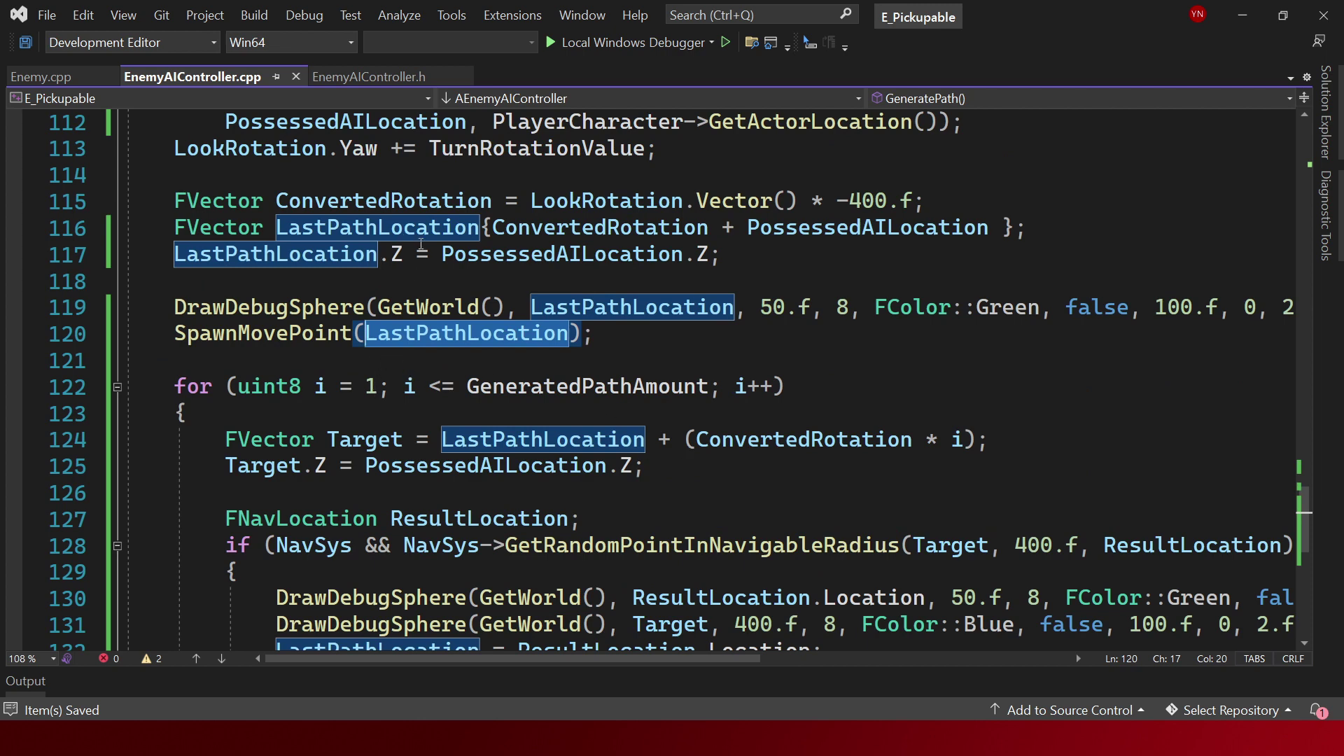
Add a new line after SpawnMovePoint(LastPathLocation) and type '1,'.
click(699, 346)
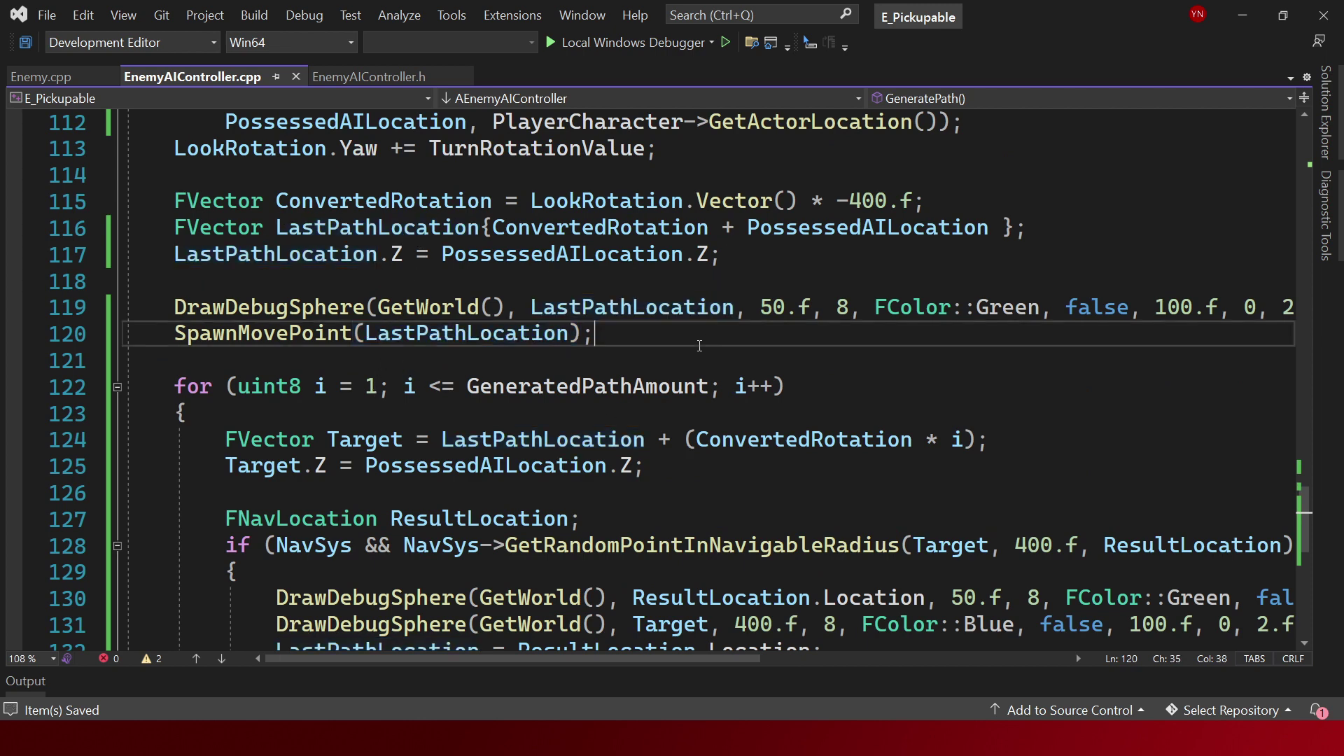
key(Return)
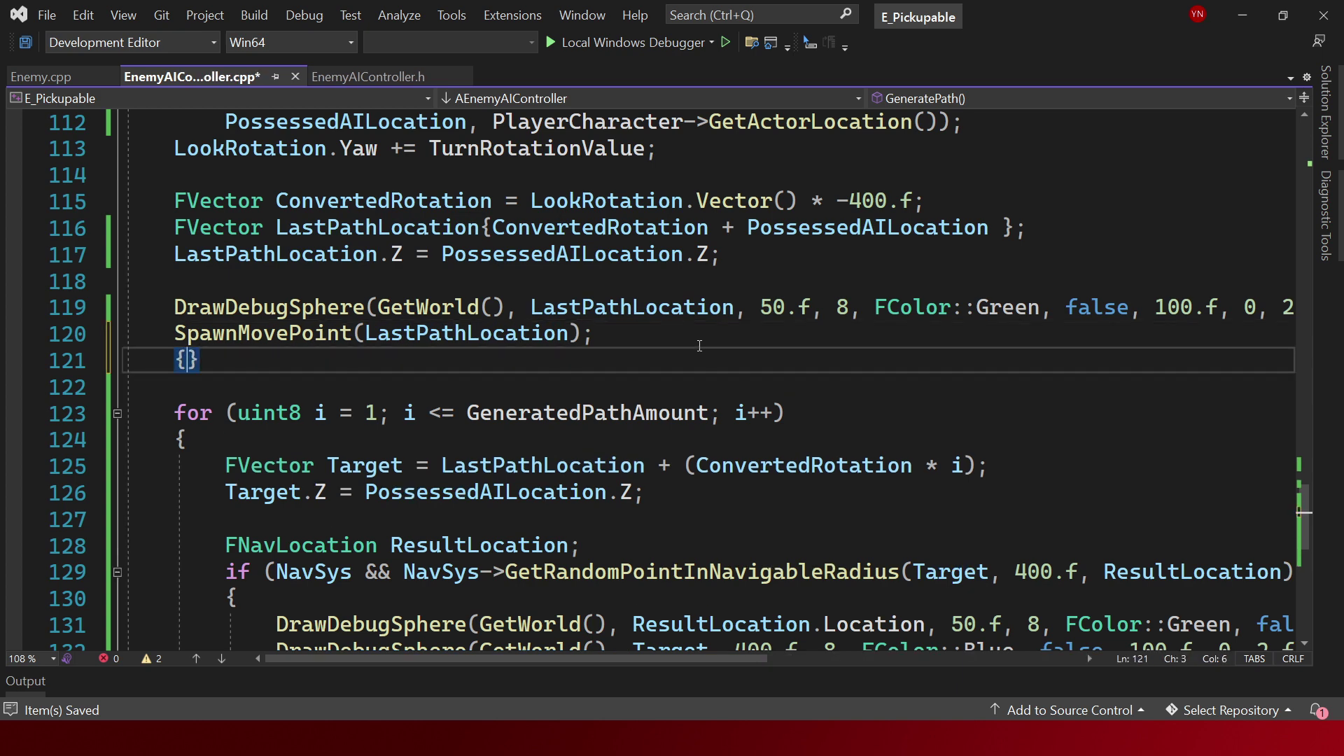
text(1, 1, 1)
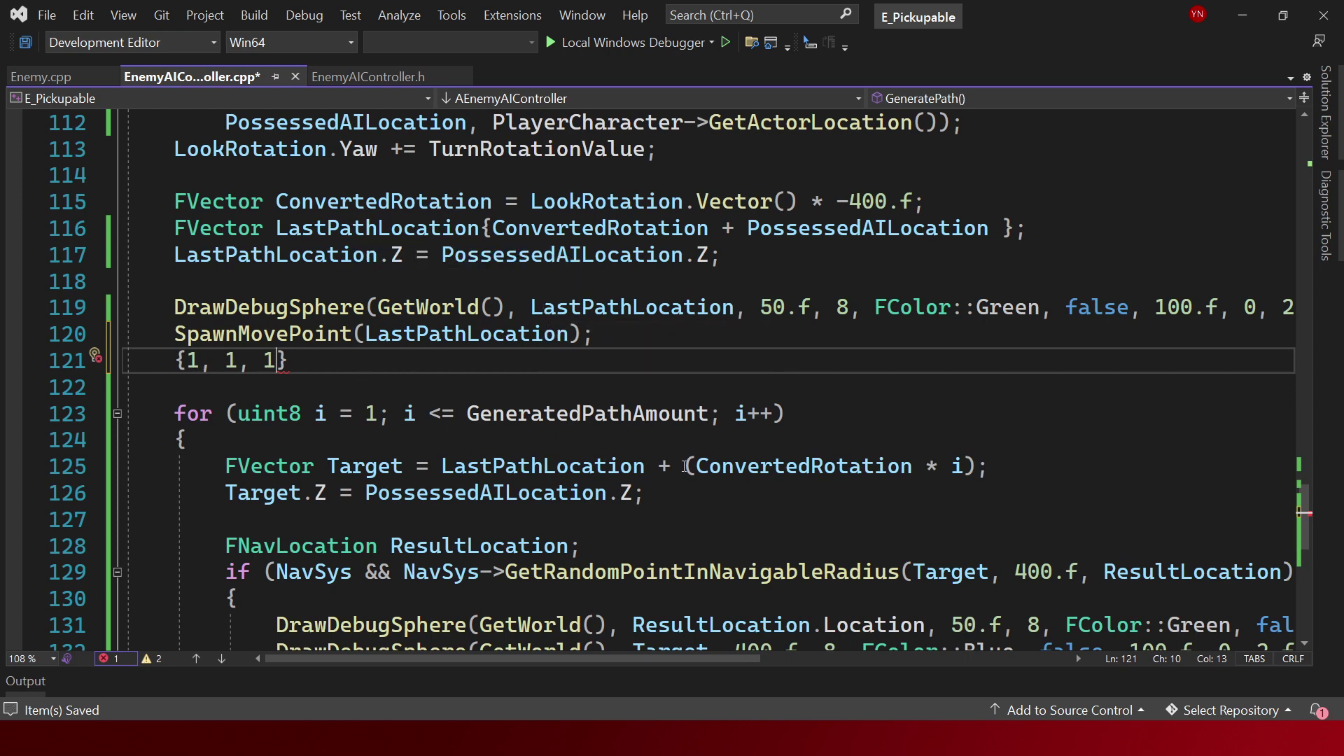
Review the ConvertedRotation * i offset, GetRandomPointInNavigableRadius call and line 115's rotation expression.
drag(685, 466, 938, 467)
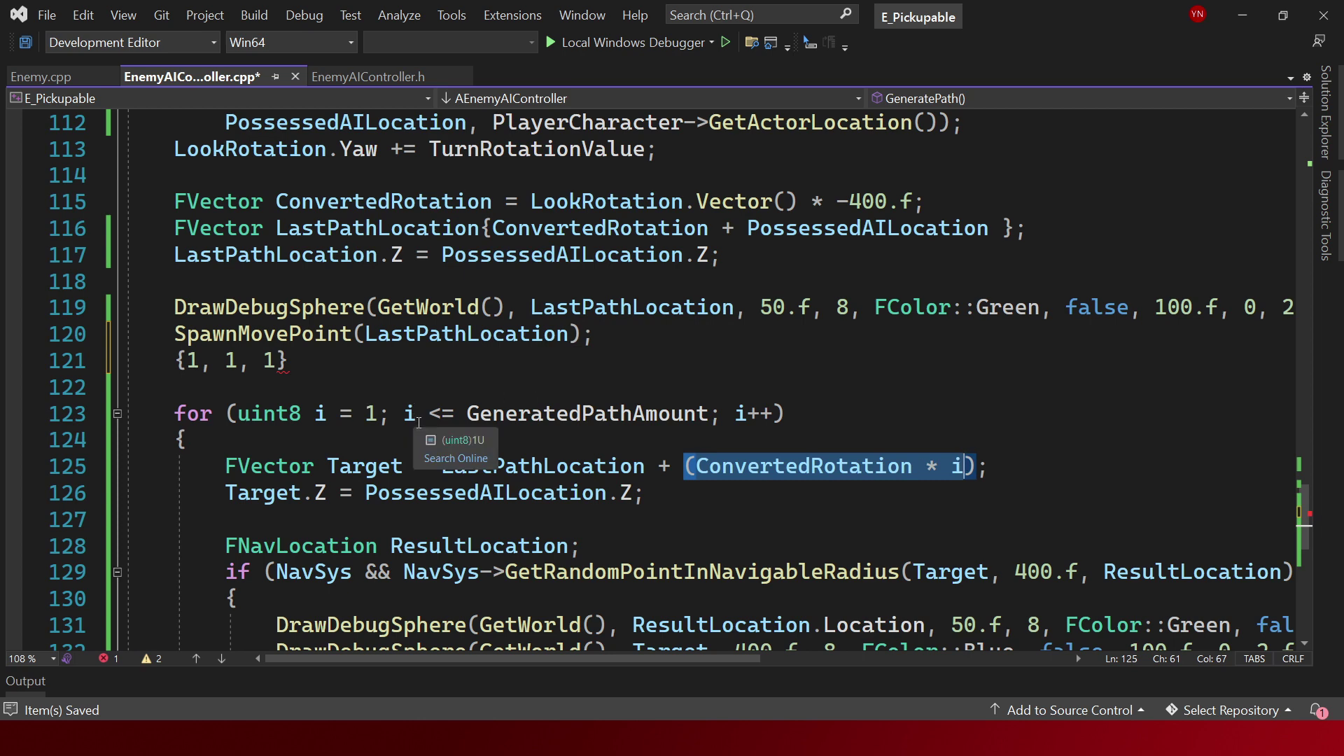
click(322, 469)
drag(288, 360, 174, 361)
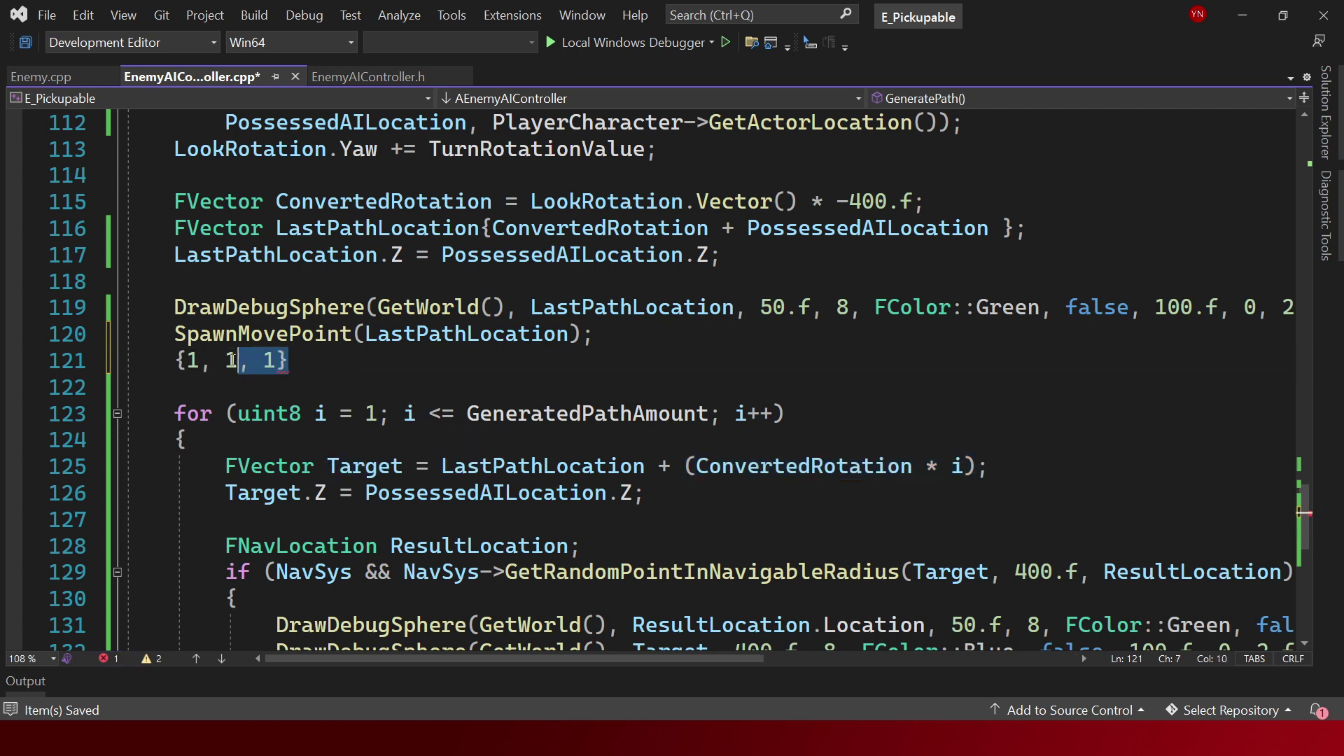
scroll(464, 364, down, 3)
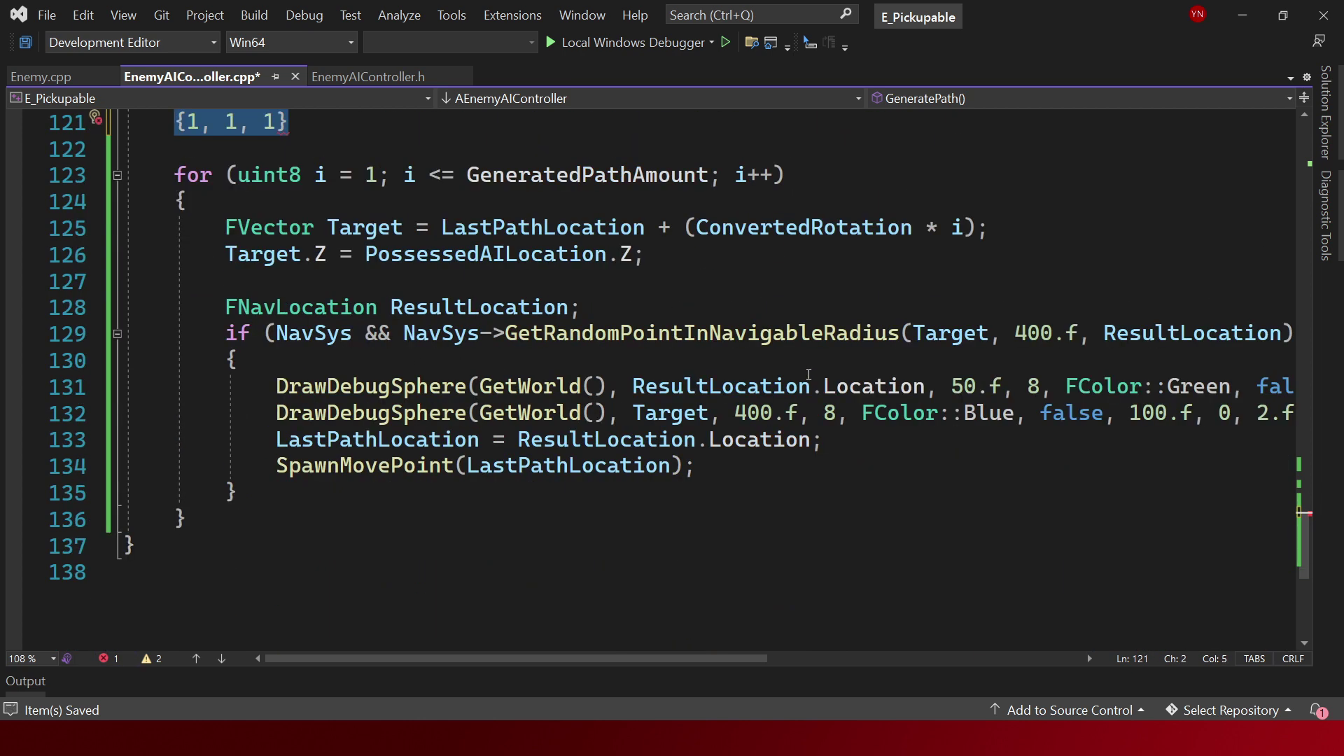
drag(493, 333, 913, 333)
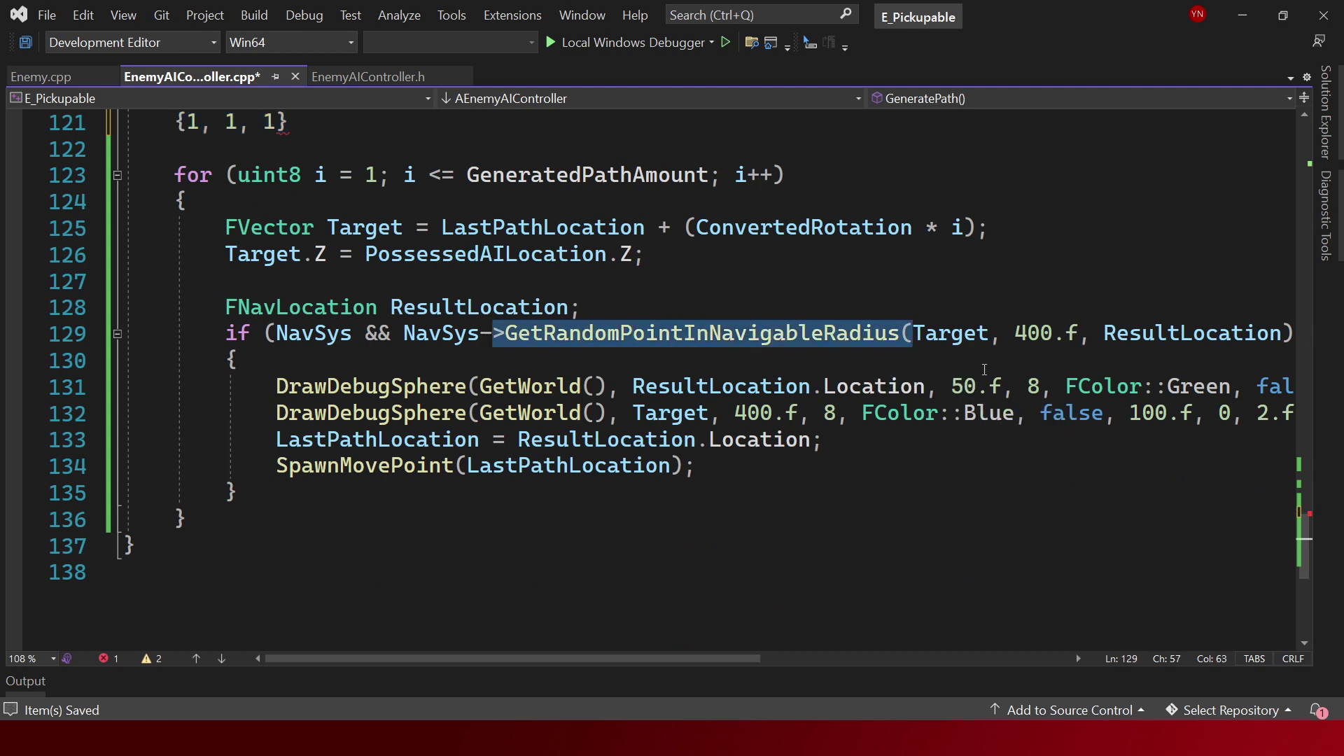
scroll(975, 387, up, 3)
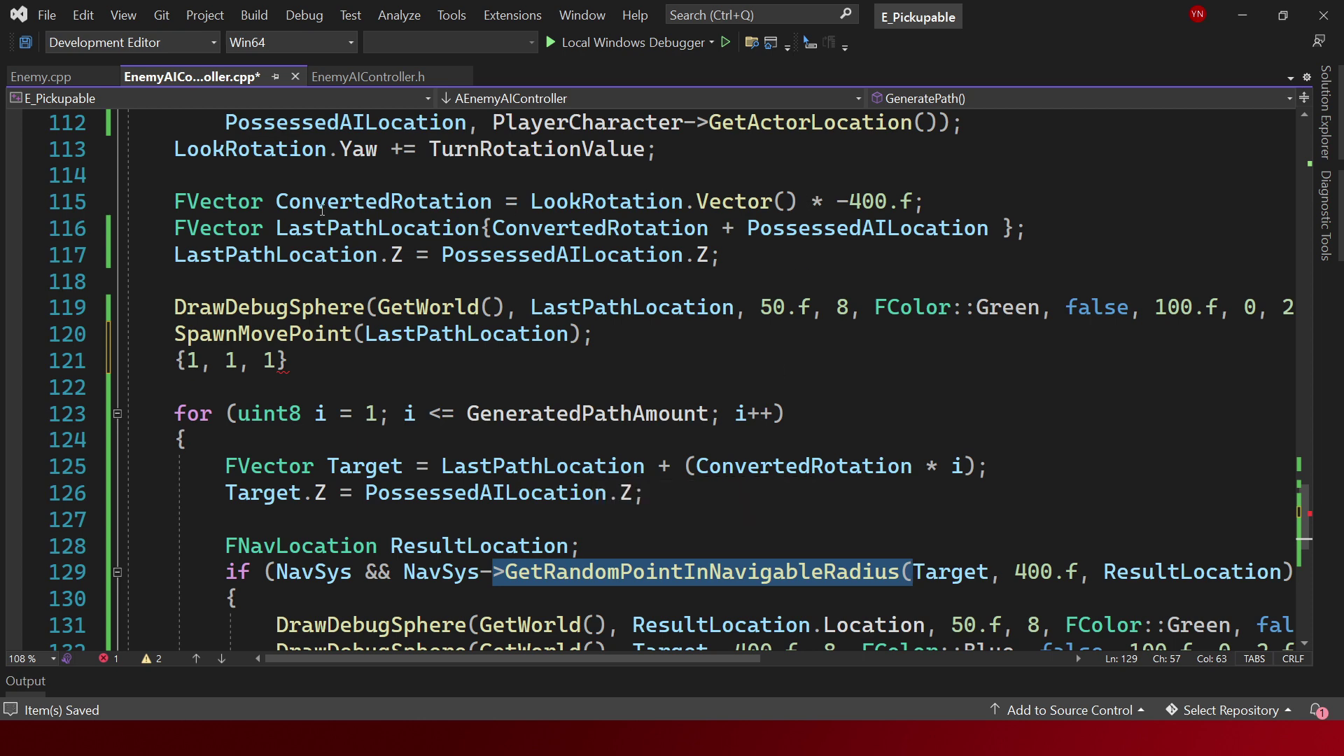
drag(530, 202, 878, 202)
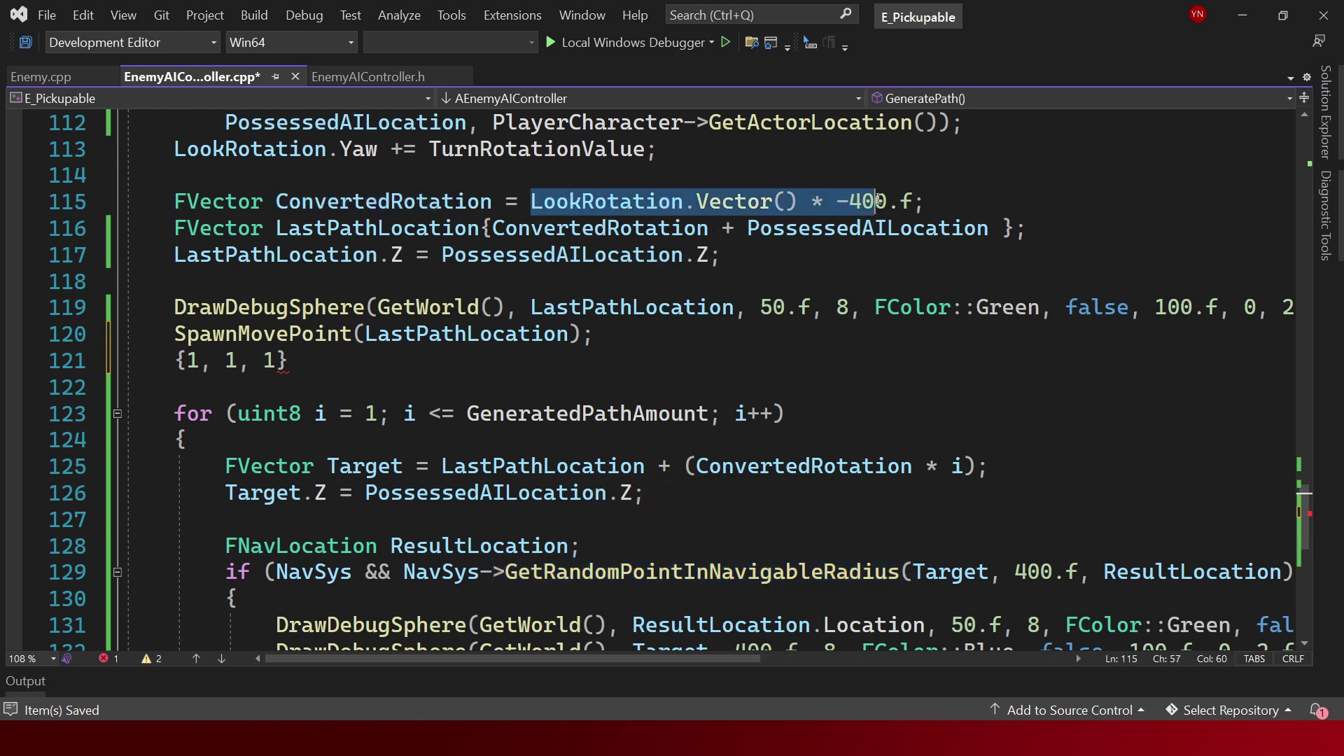
mouse_move(585, 201)
Delete the leftover {1, 1, 1} line and save EnemyAIController.cpp.
drag(336, 354, 2, 370)
key(BackSpace)
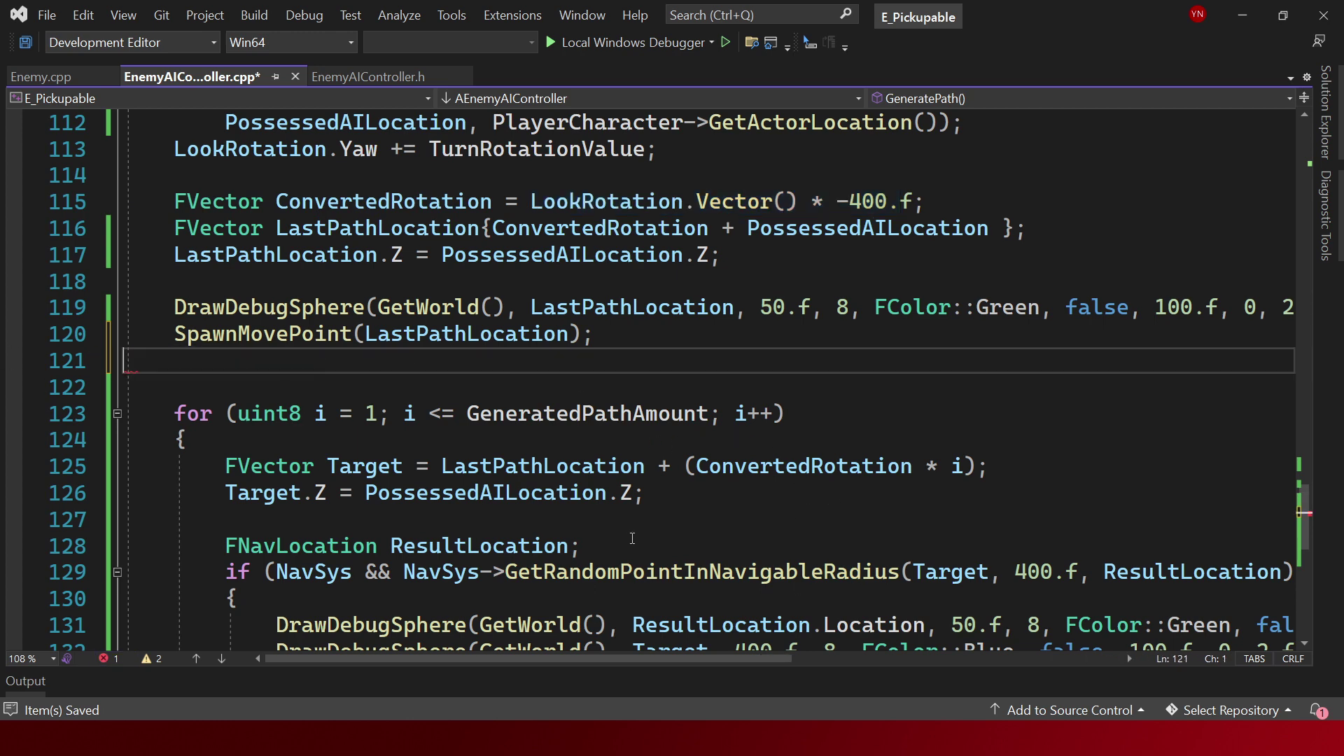
key(BackSpace)
key(ctrl+s)
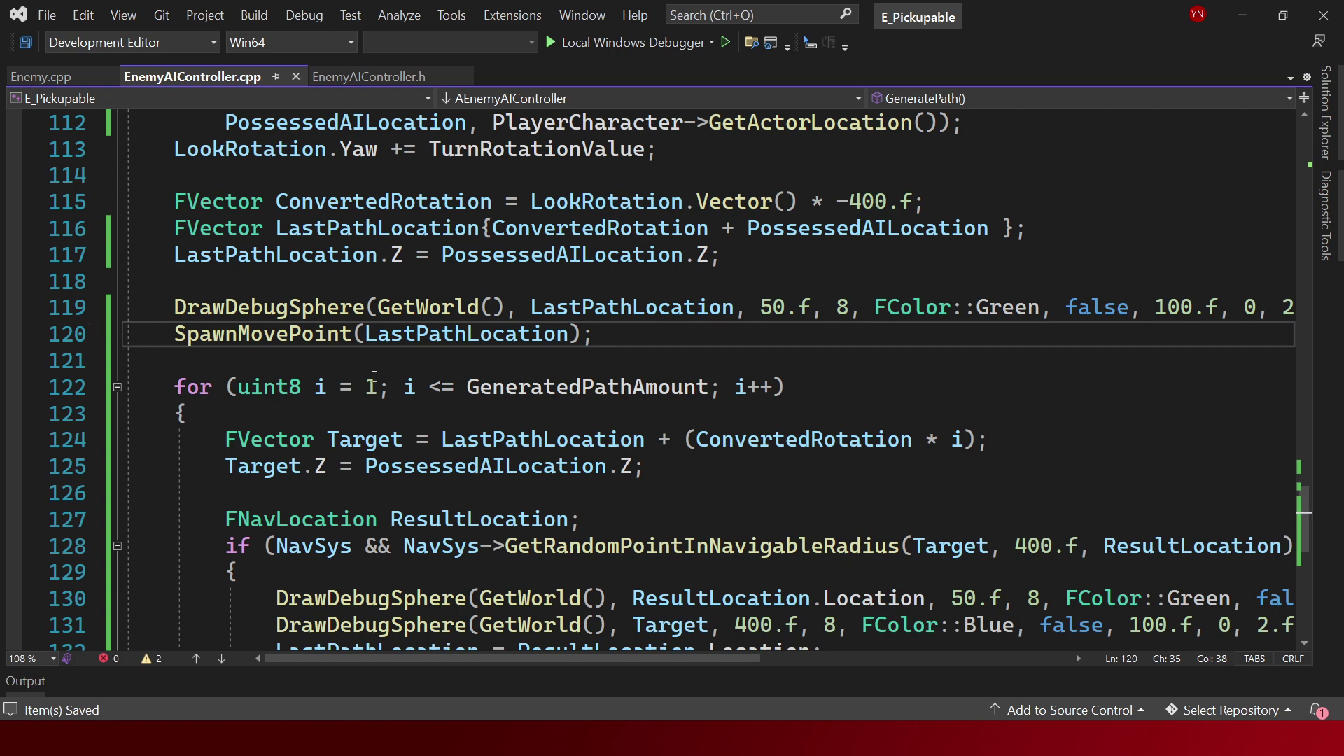
Start a Development_Editor x64 build of E_Pickupable and hide the build output.
click(374, 378)
click(567, 410)
key(ctrl+shift+b)
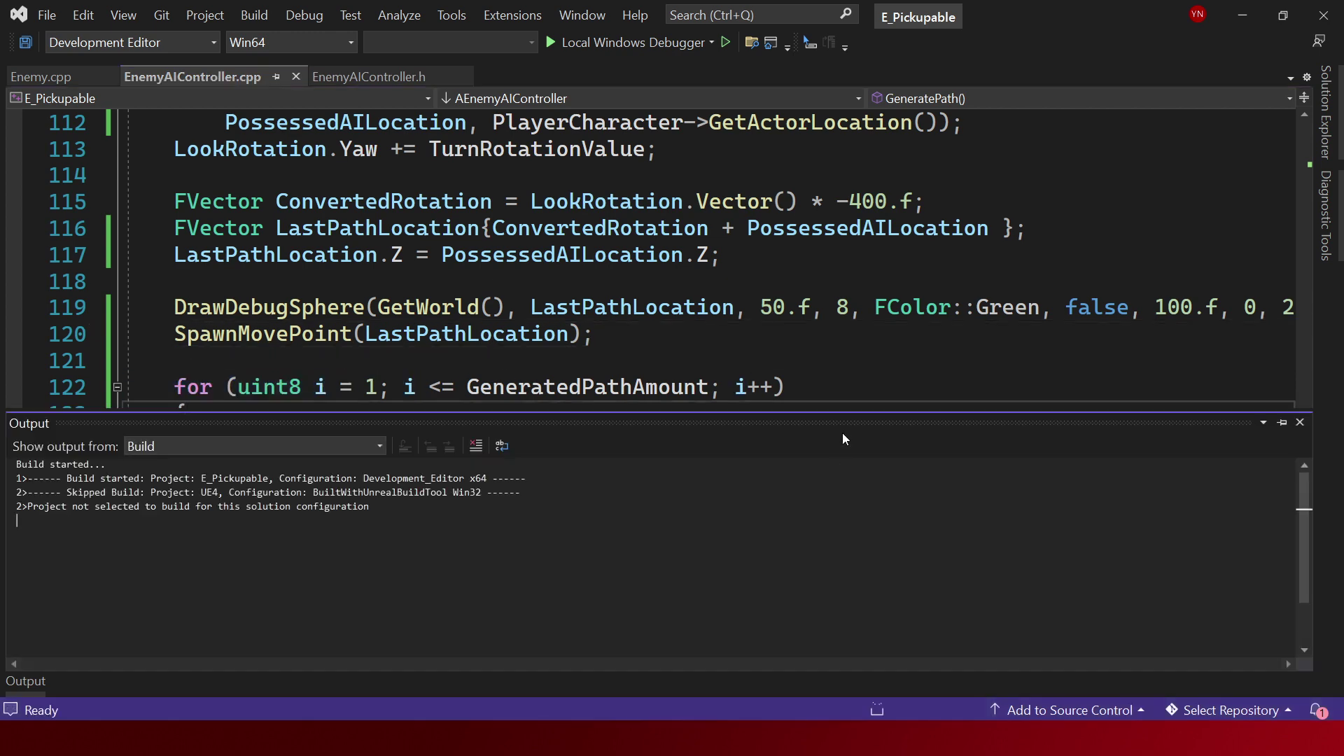
click(968, 320)
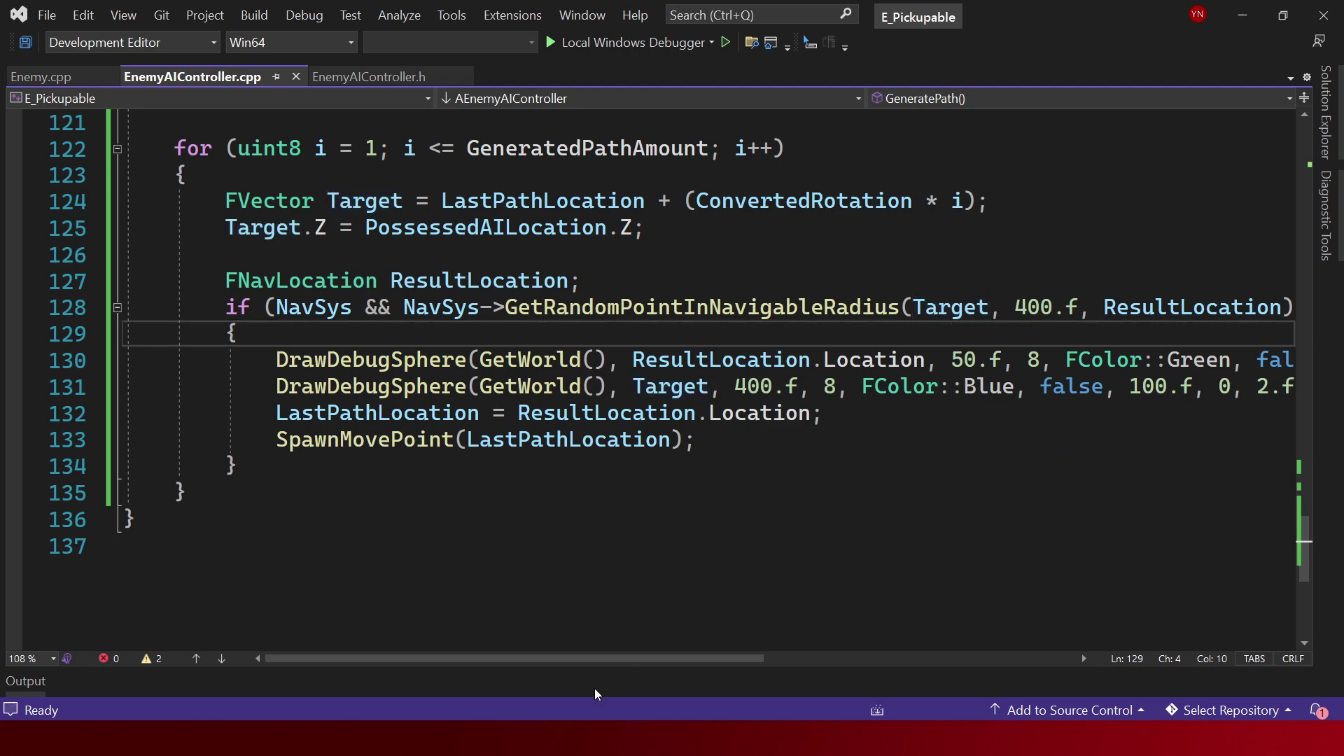
key(alt+Tab)
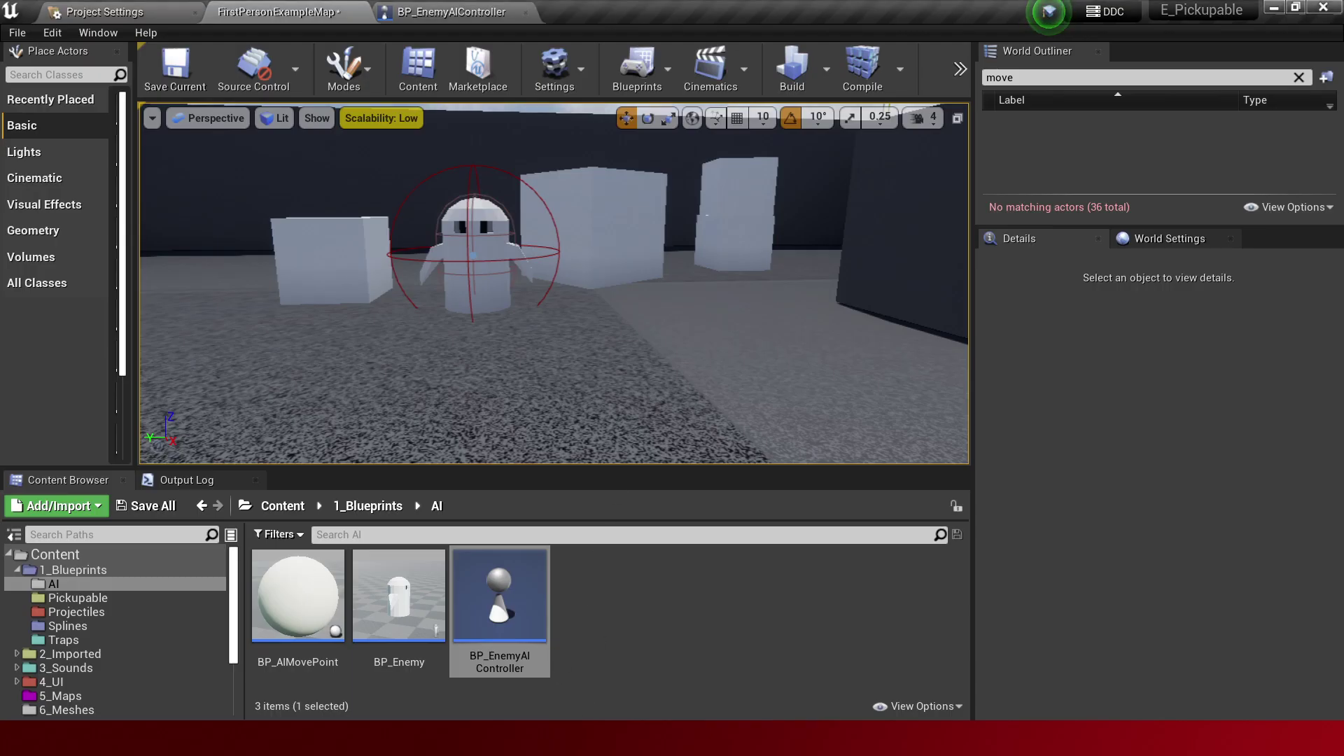
Confirm in the Output panel that the build succeeded.
key(alt+Tab)
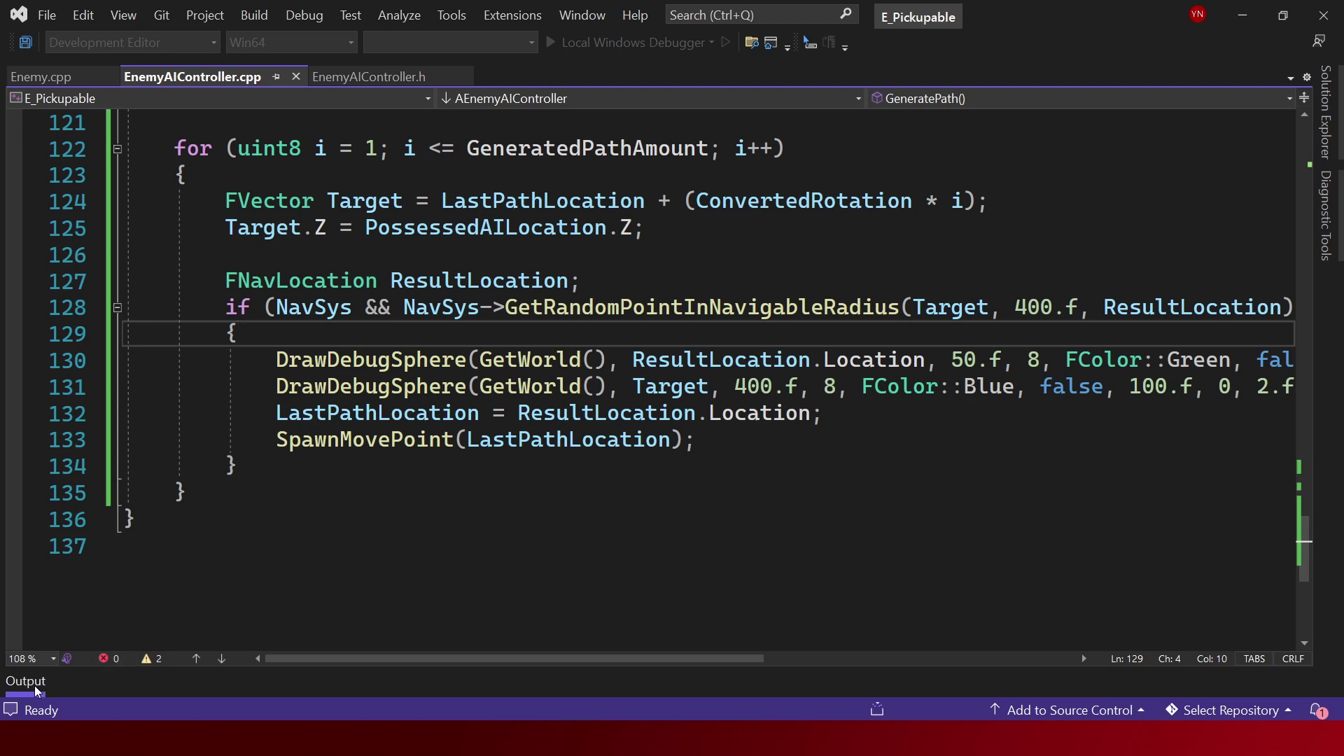
click(35, 686)
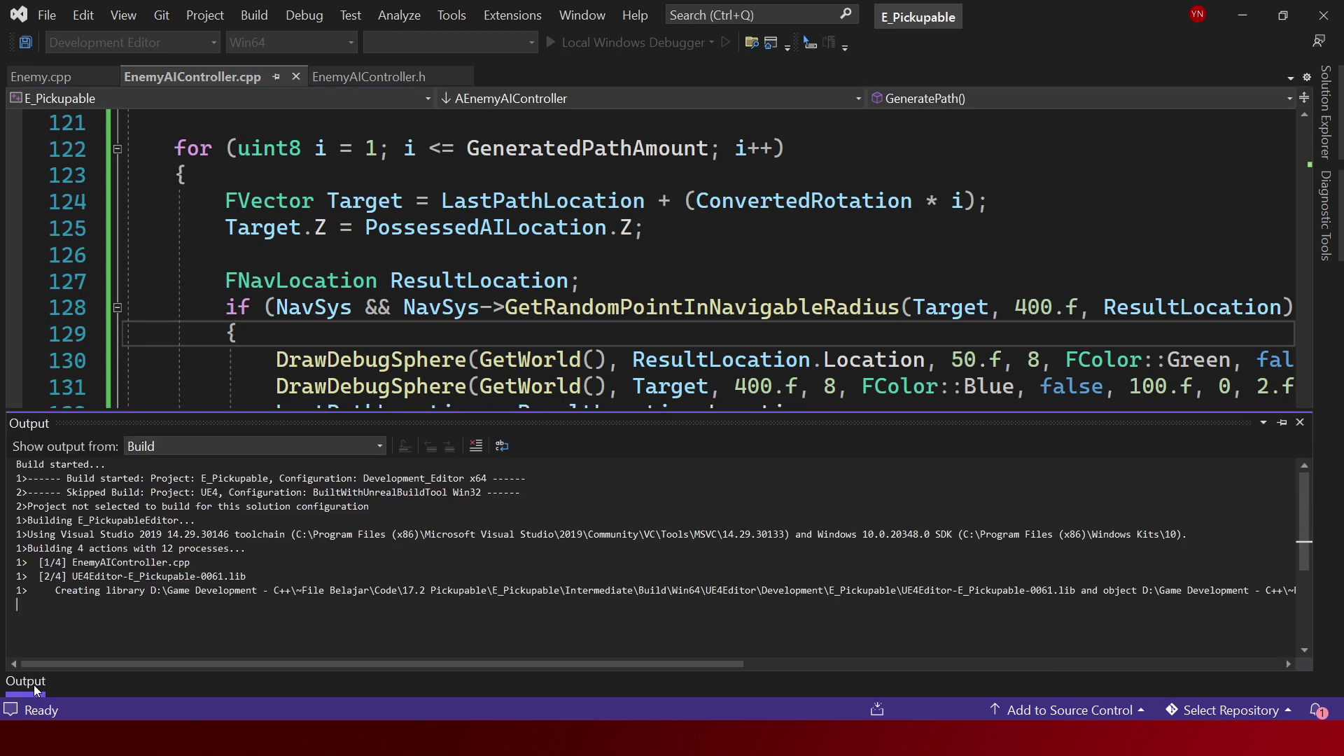
click(628, 281)
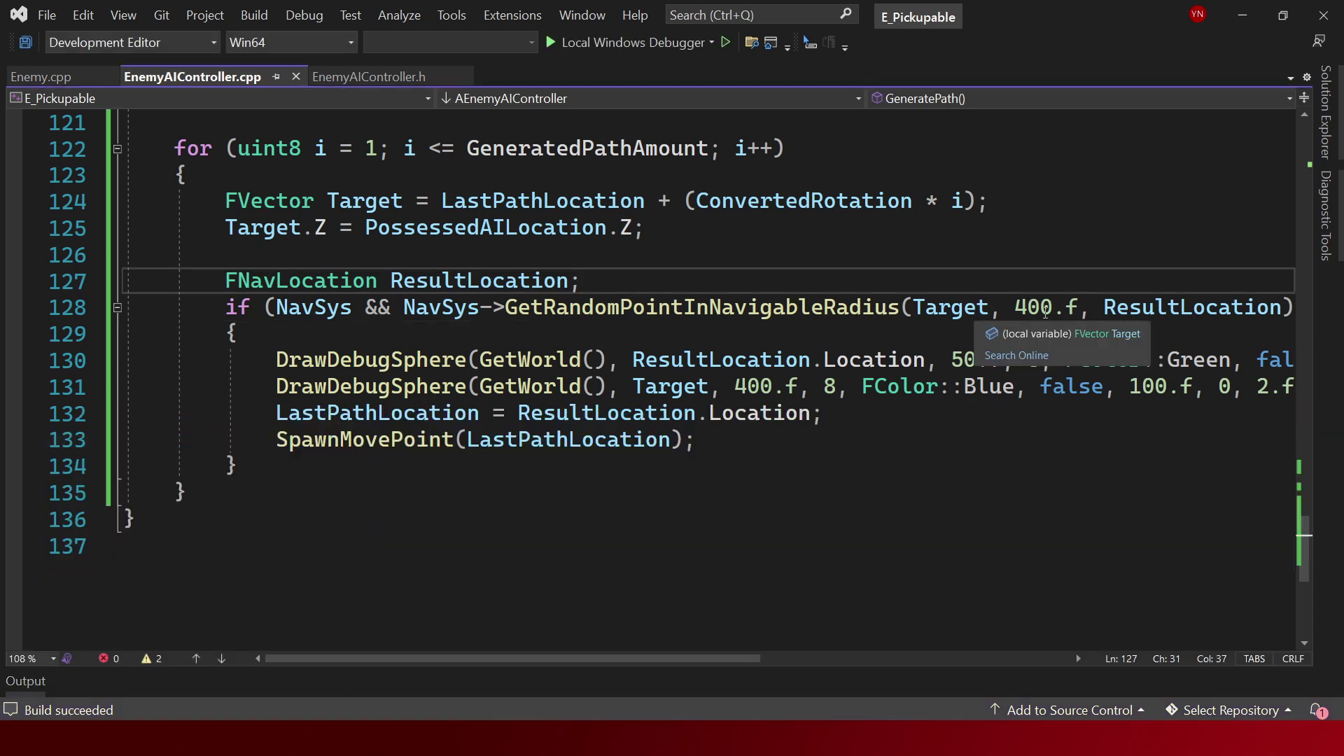
Play the level to see three BP_AIMovePoint actors spawn, then stop.
key(alt+Tab)
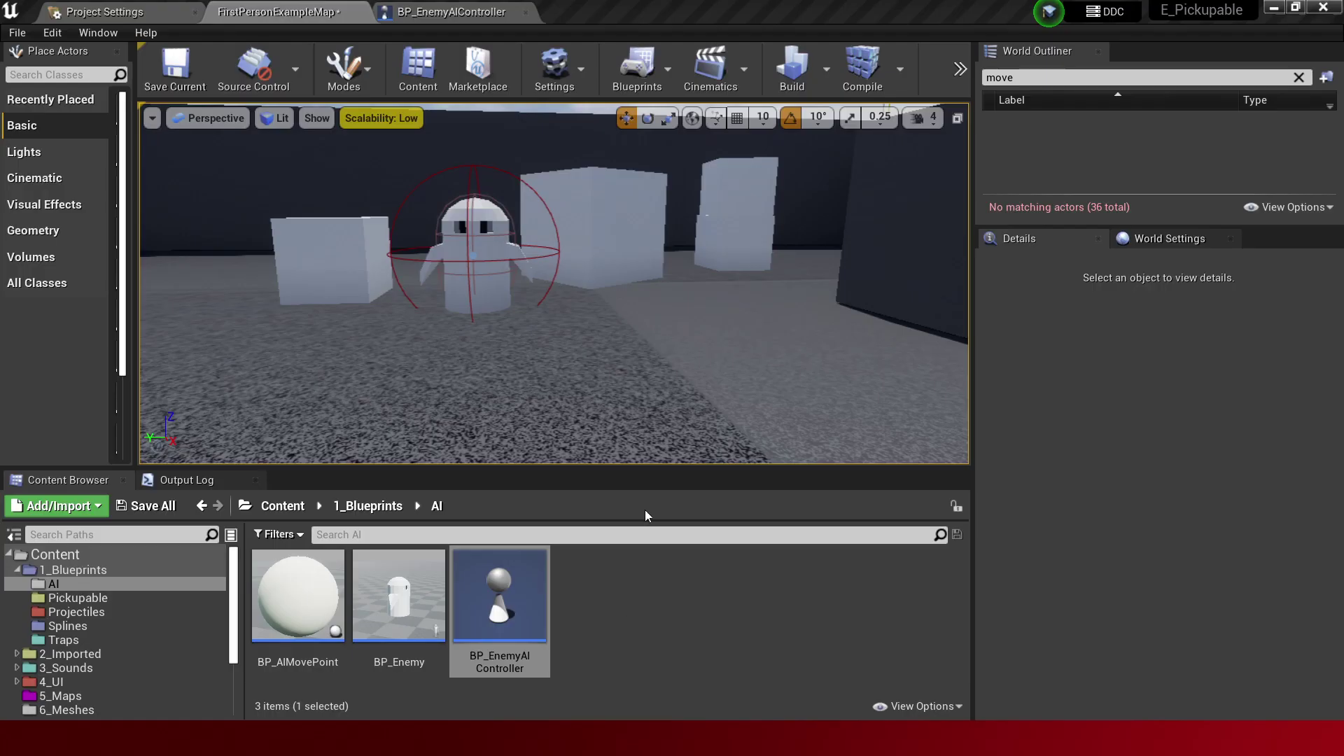
key(alt+p)
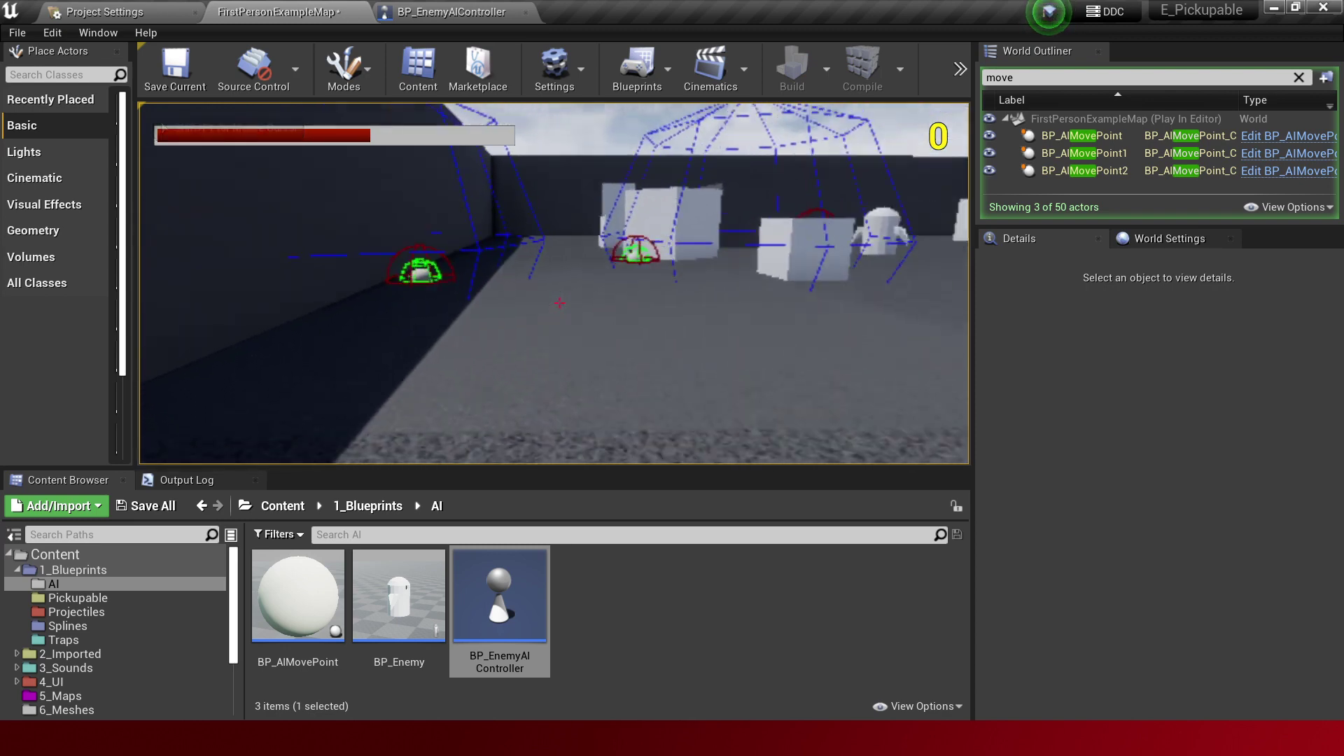
key(Escape)
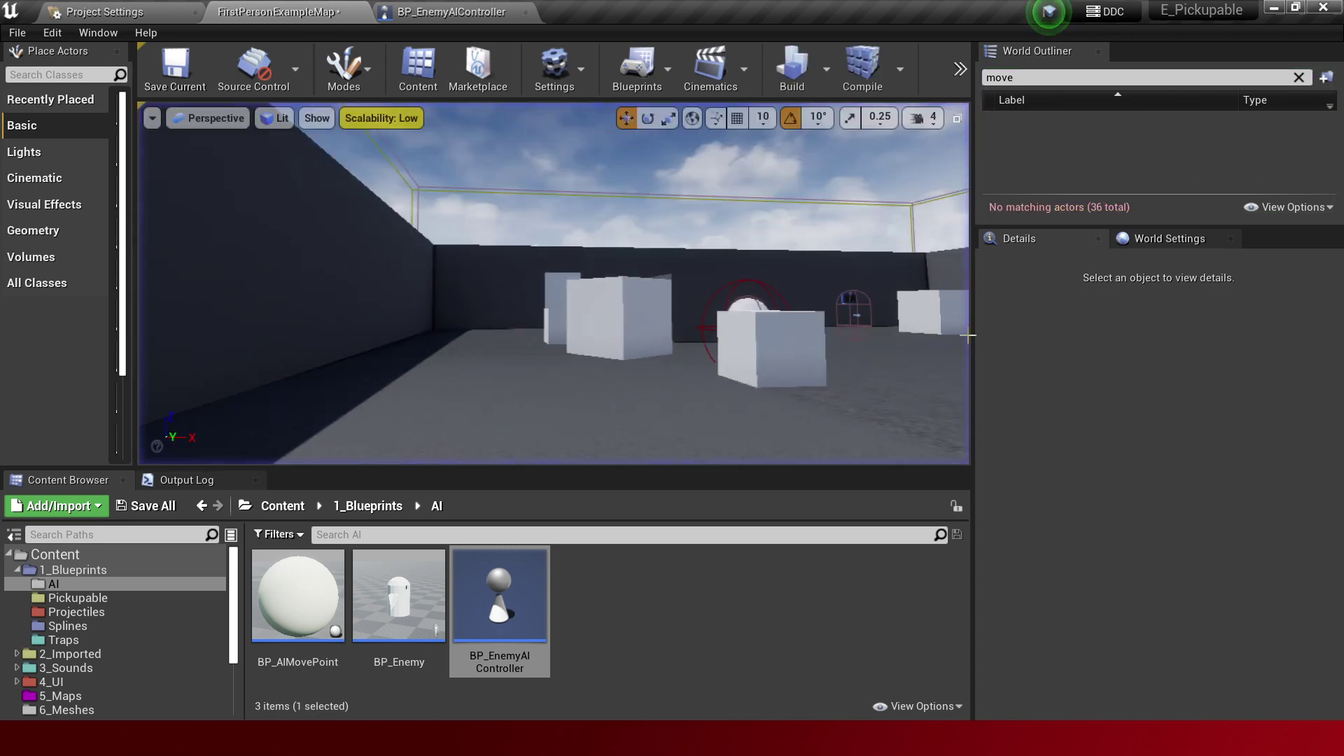
key(alt+Tab)
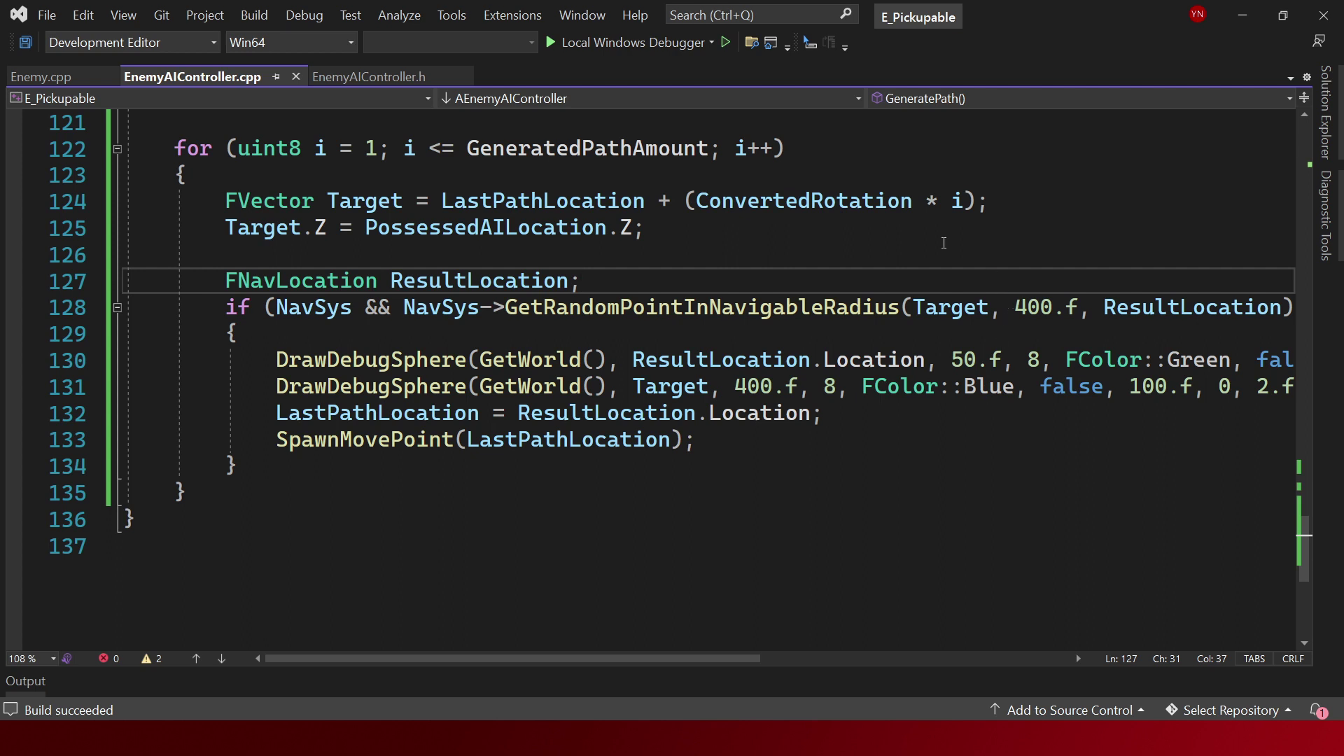
Delete ' * i' from the Target offset on line 124, save, and build.
drag(913, 201, 952, 201)
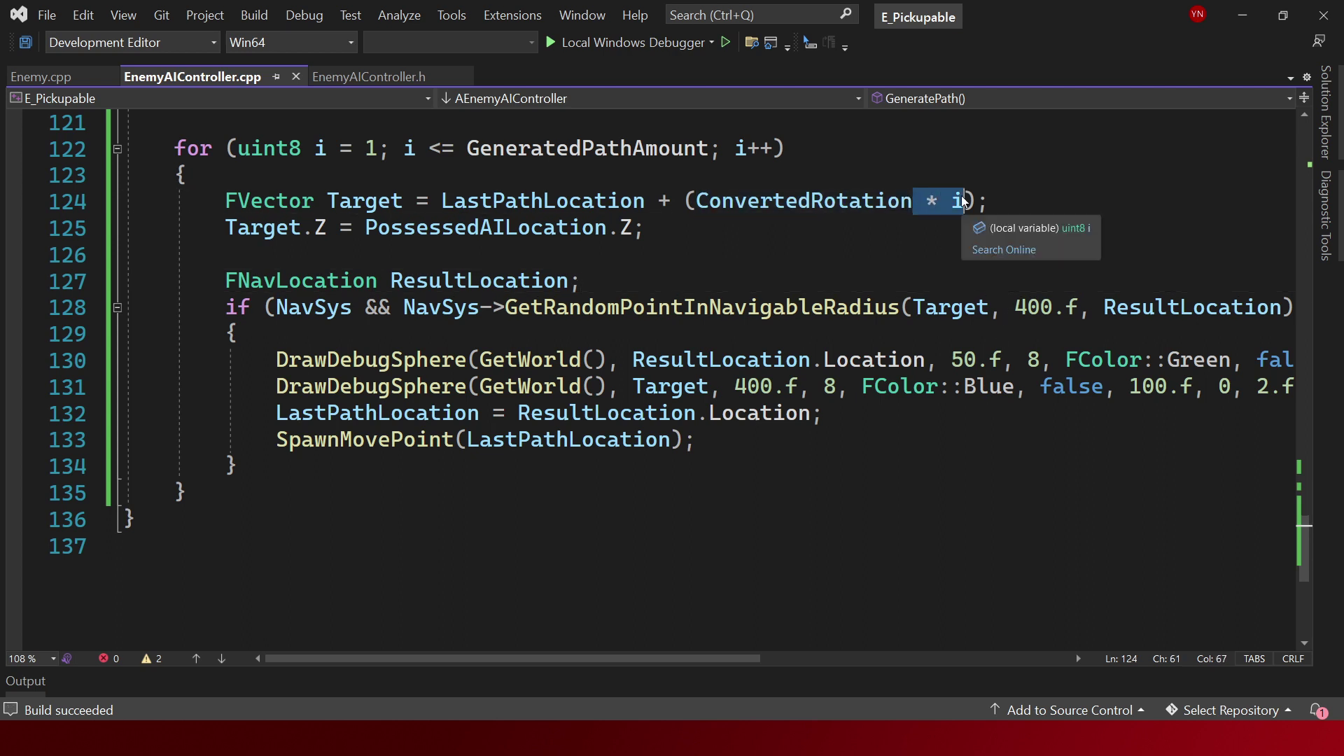
key(Delete)
key(ctrl+s)
key(ctrl+shift+b)
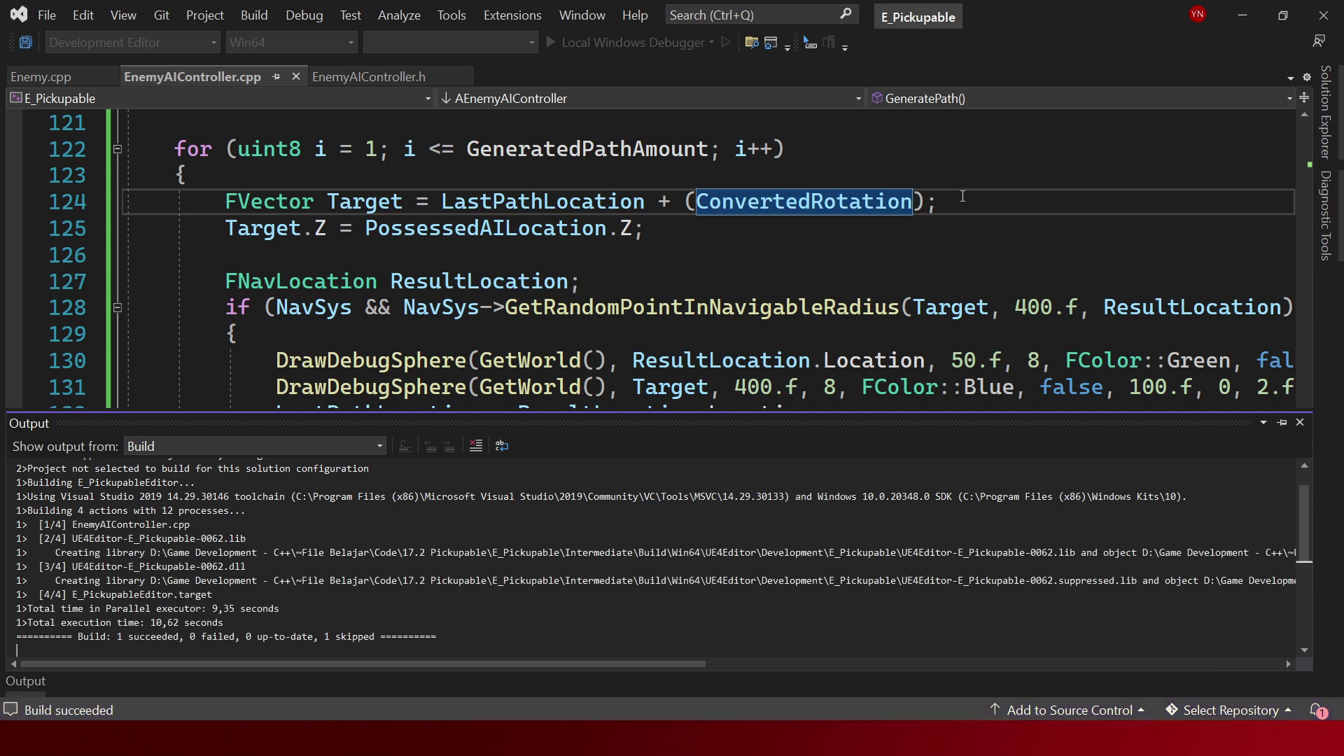
Play the hot-reloaded level and walk toward the spawned move points.
key(alt+Tab)
key(alt+p)
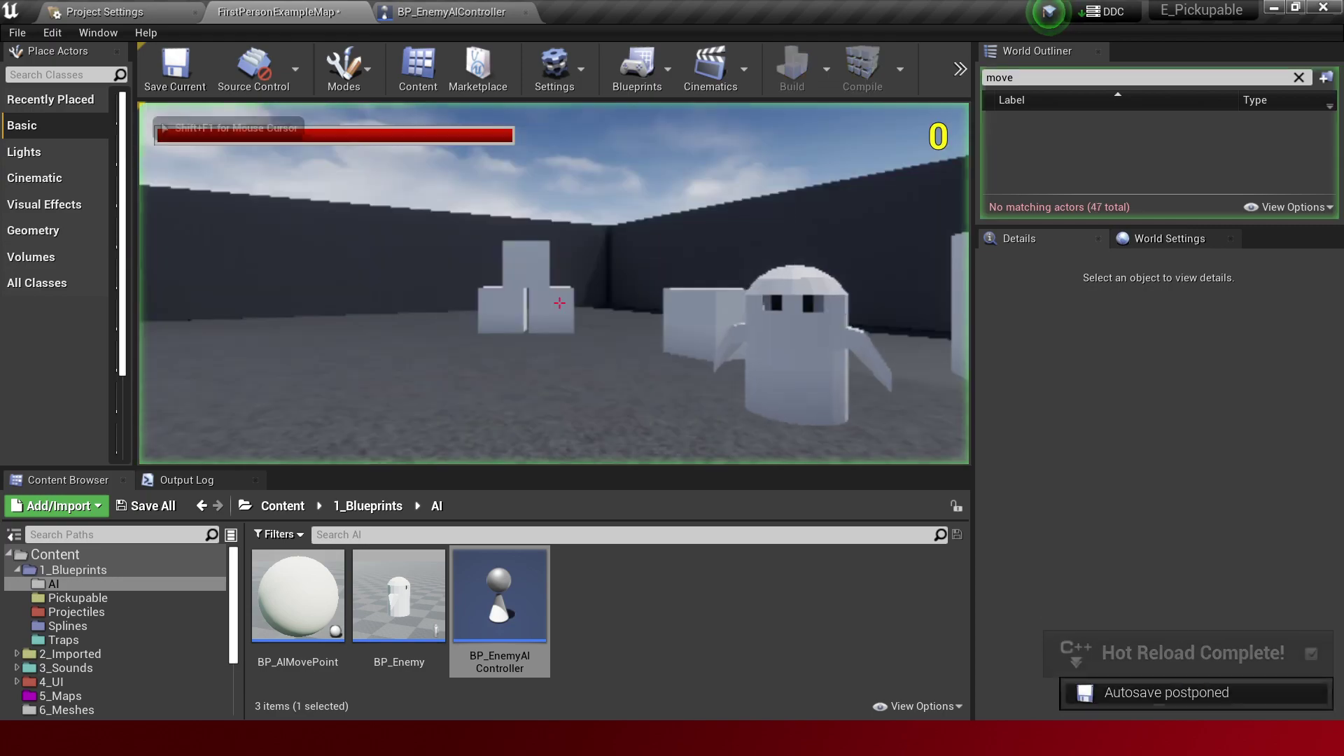
key(w)
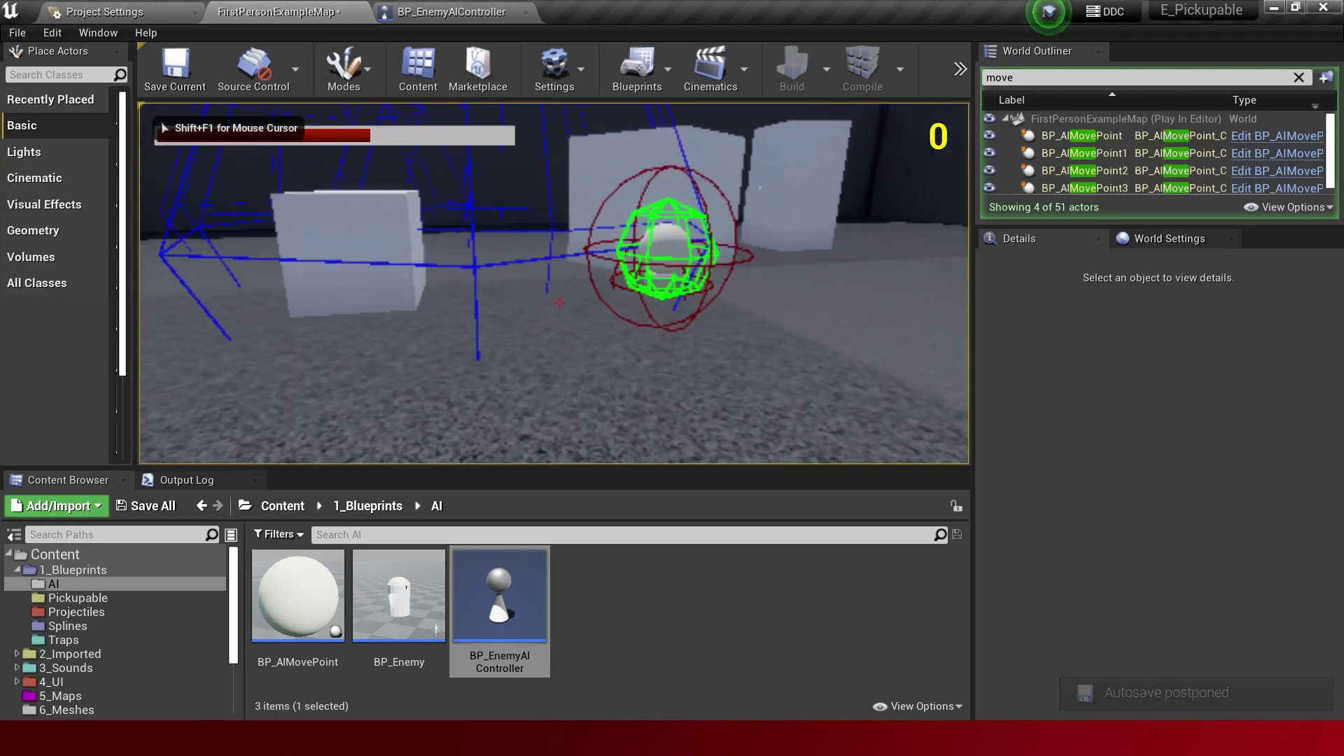
key(w)
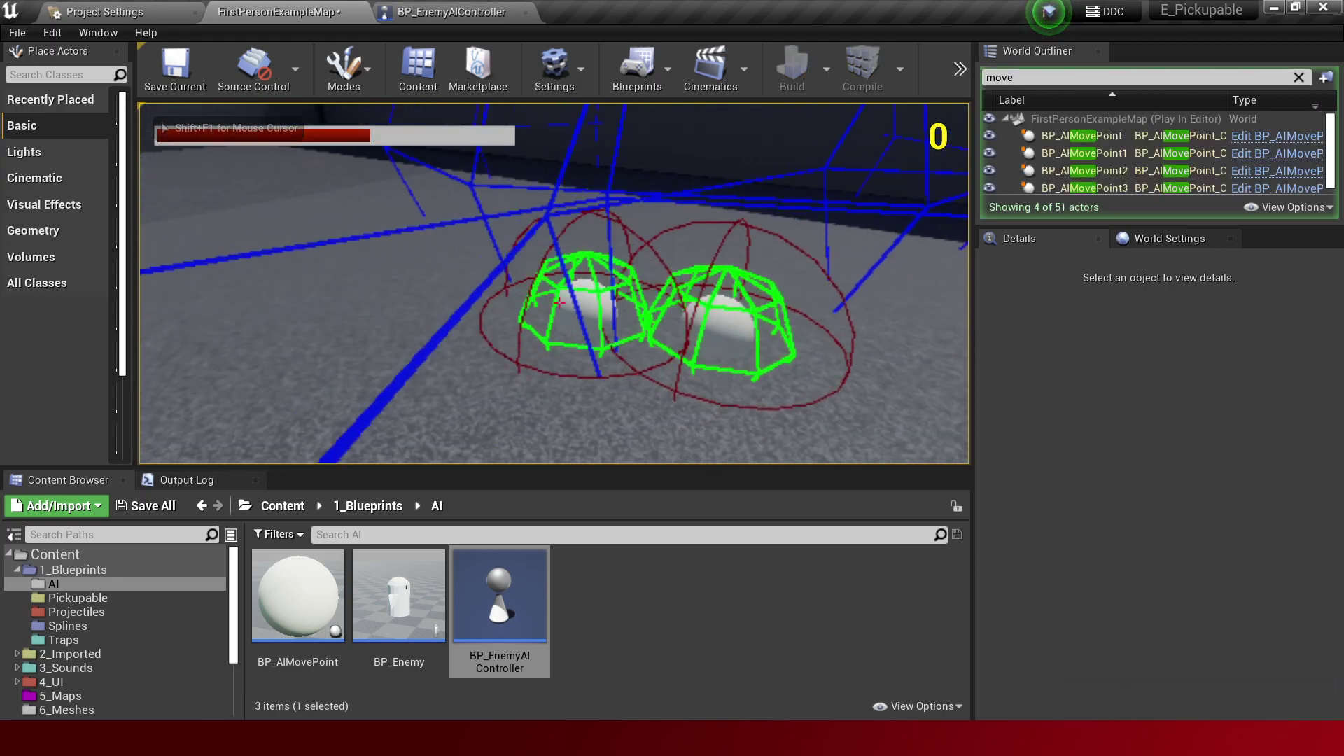
key(Escape)
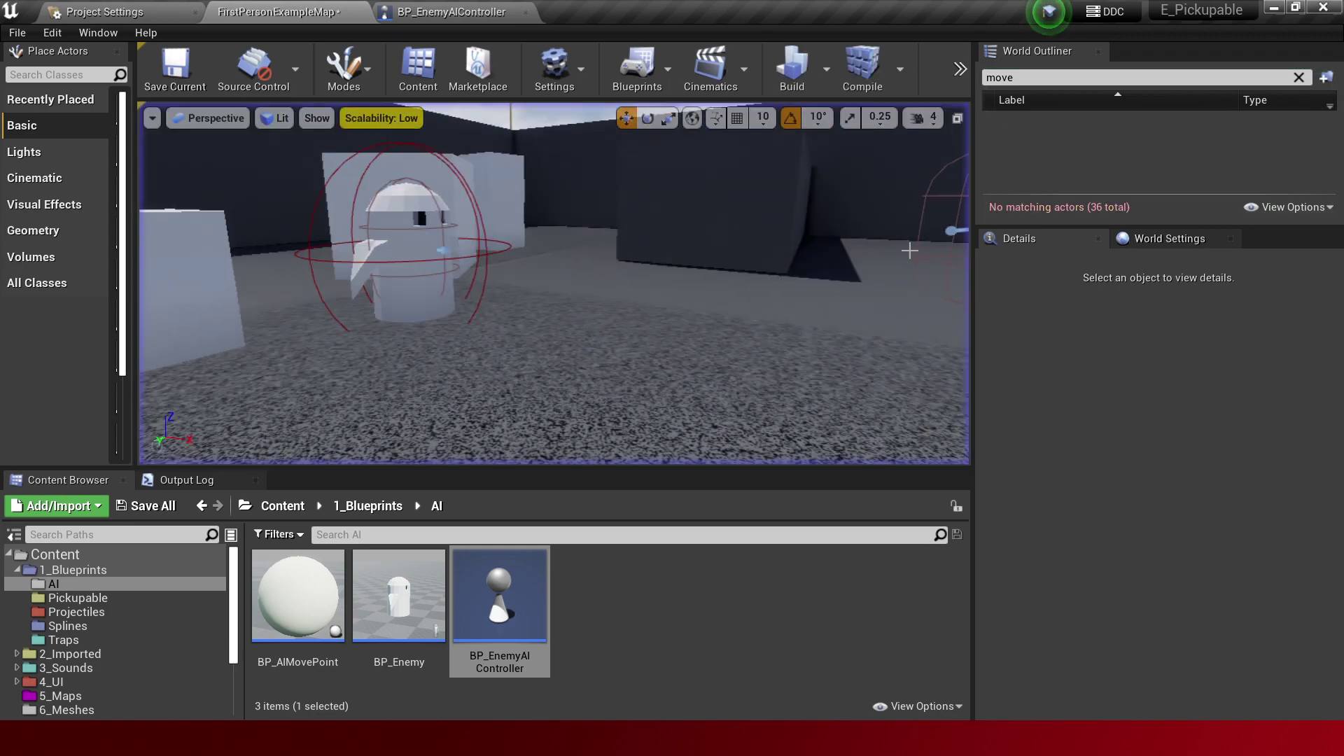
Check BP_EnemyAIController's settings, then play the level a second time.
click(529, 6)
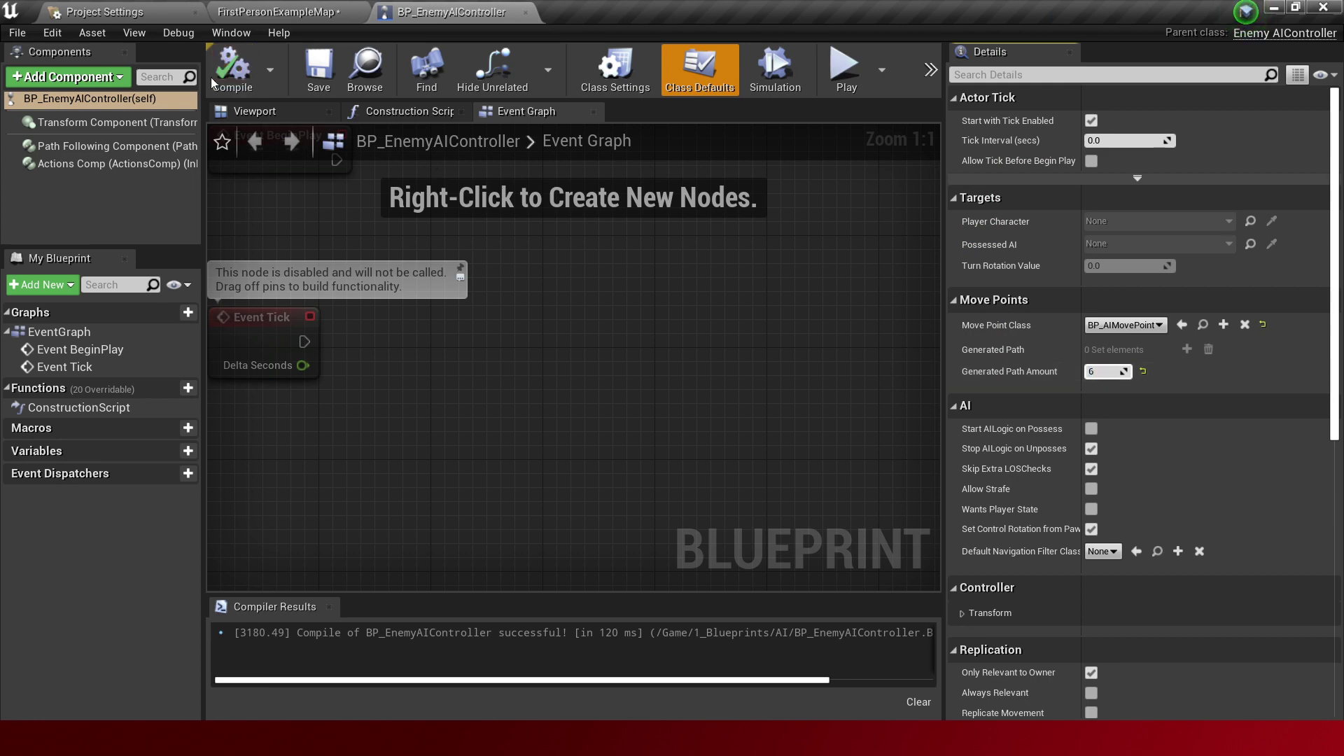
click(313, 7)
key(alt+p)
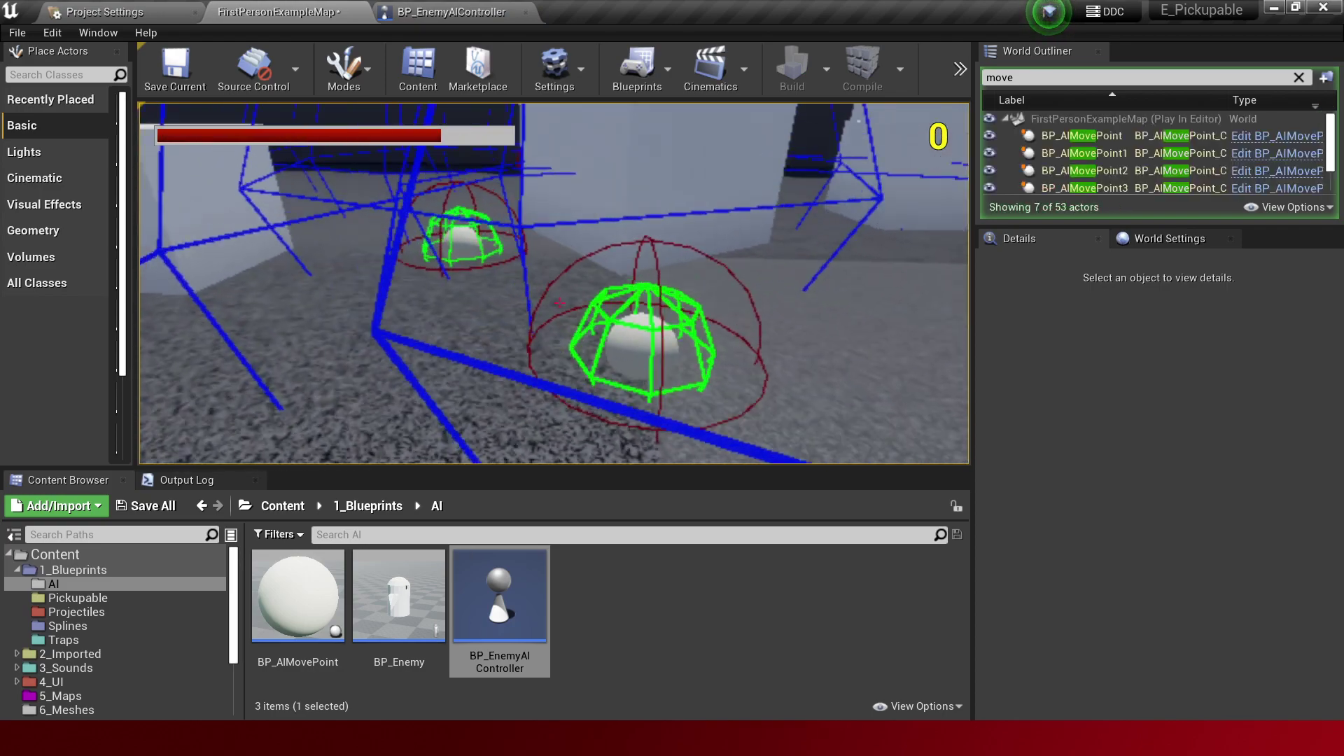
key(Escape)
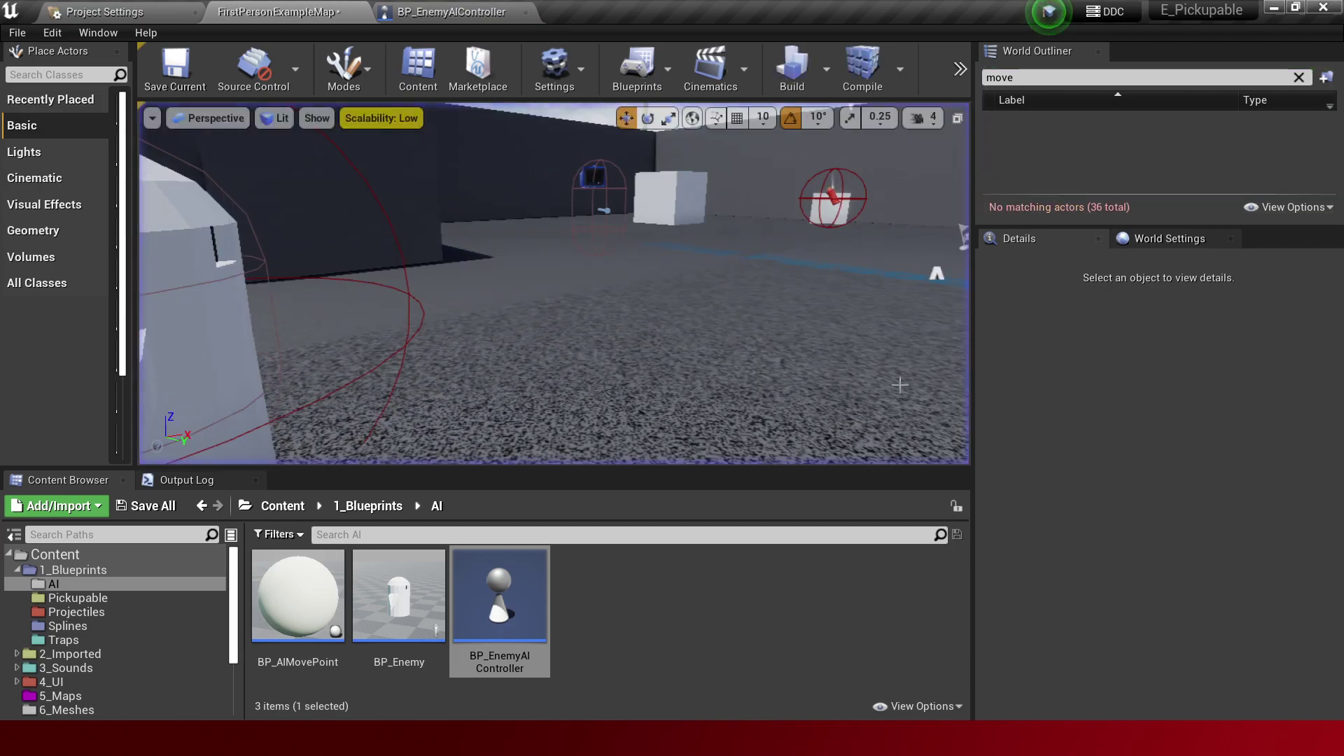
key(alt+Tab)
Put ' * i' back after ConvertedRotation on line 124, rebuild, and start a play test.
click(913, 205)
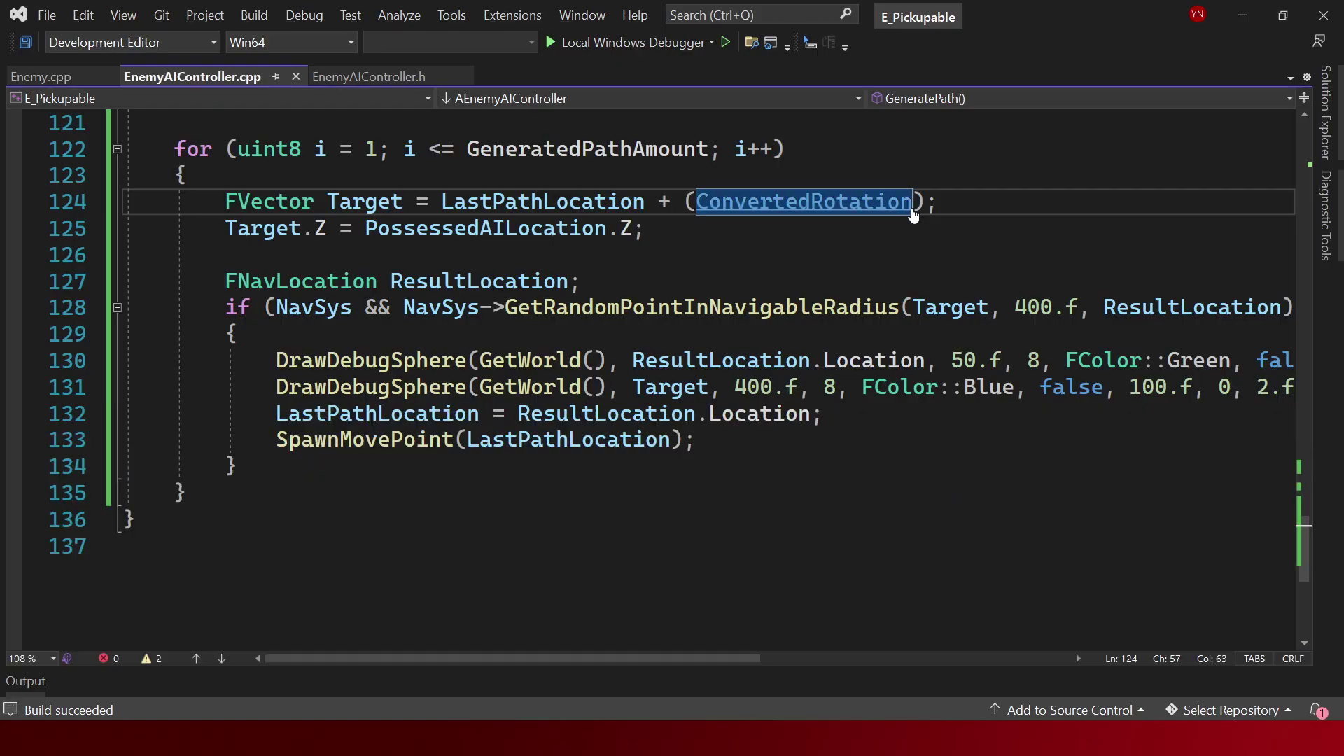
text(* i)
key(ctrl+shift+b)
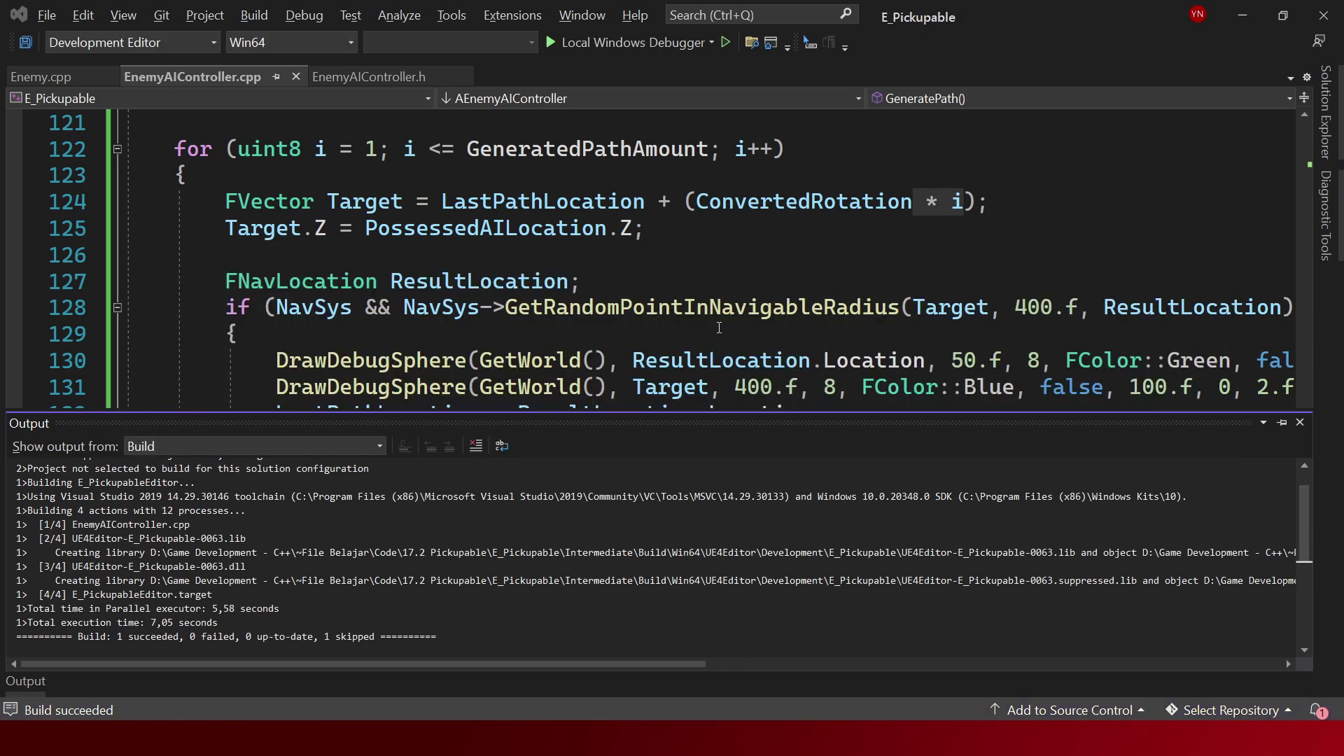
key(alt+Tab)
key(alt+p)
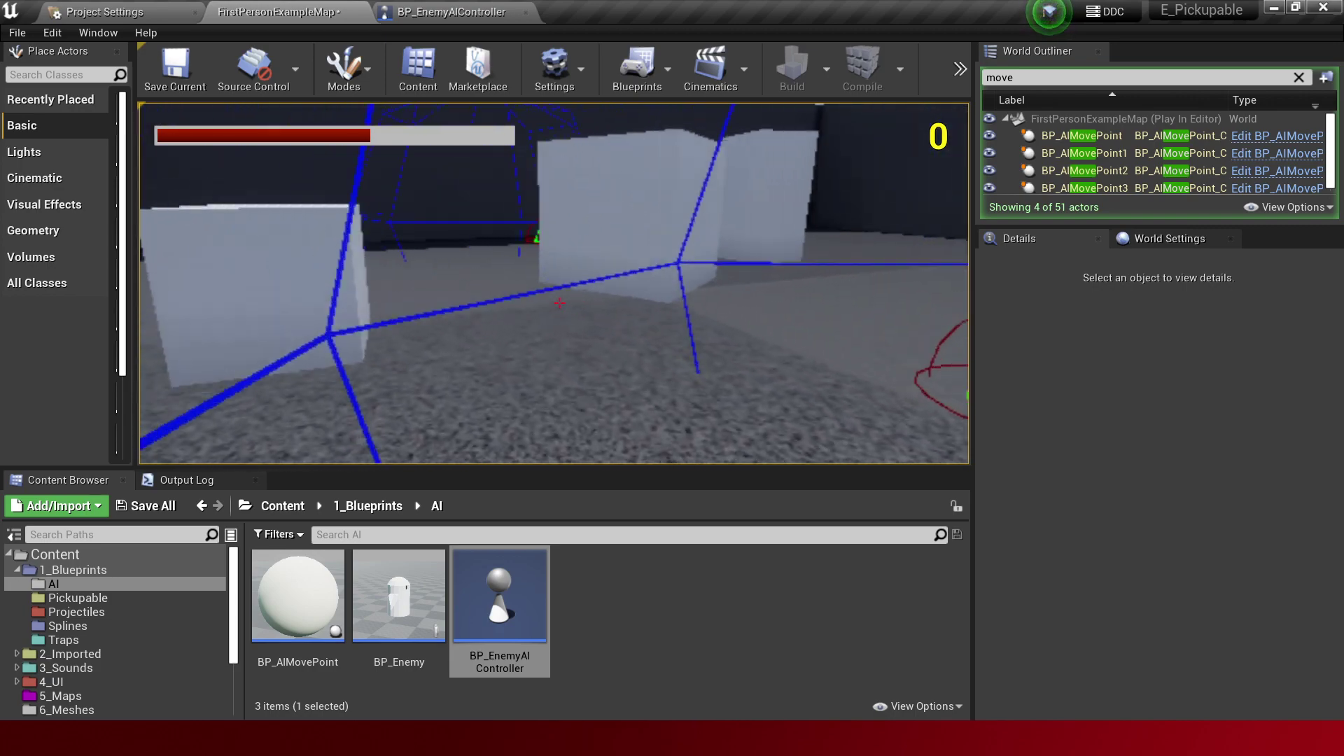
key(Escape)
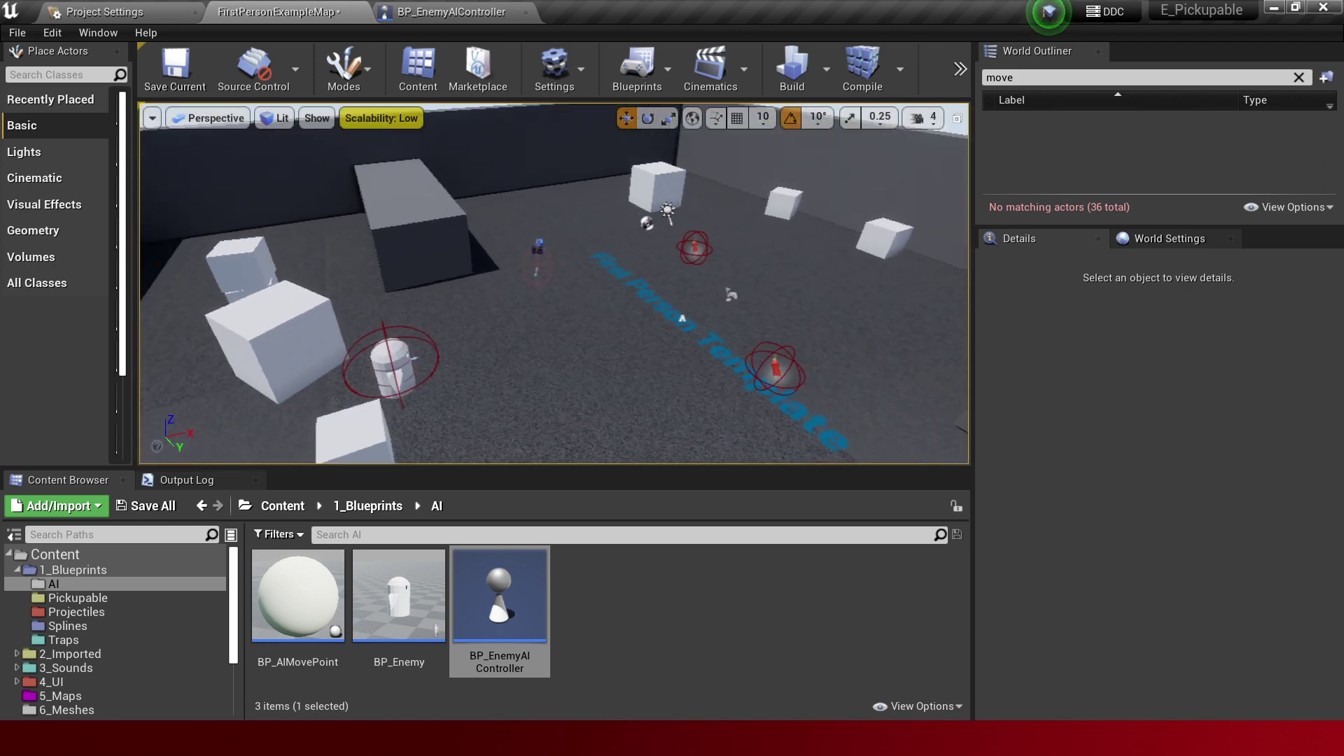
Change the enemy AI controller's Generated Path Amount from 3 to 4.
click(422, 14)
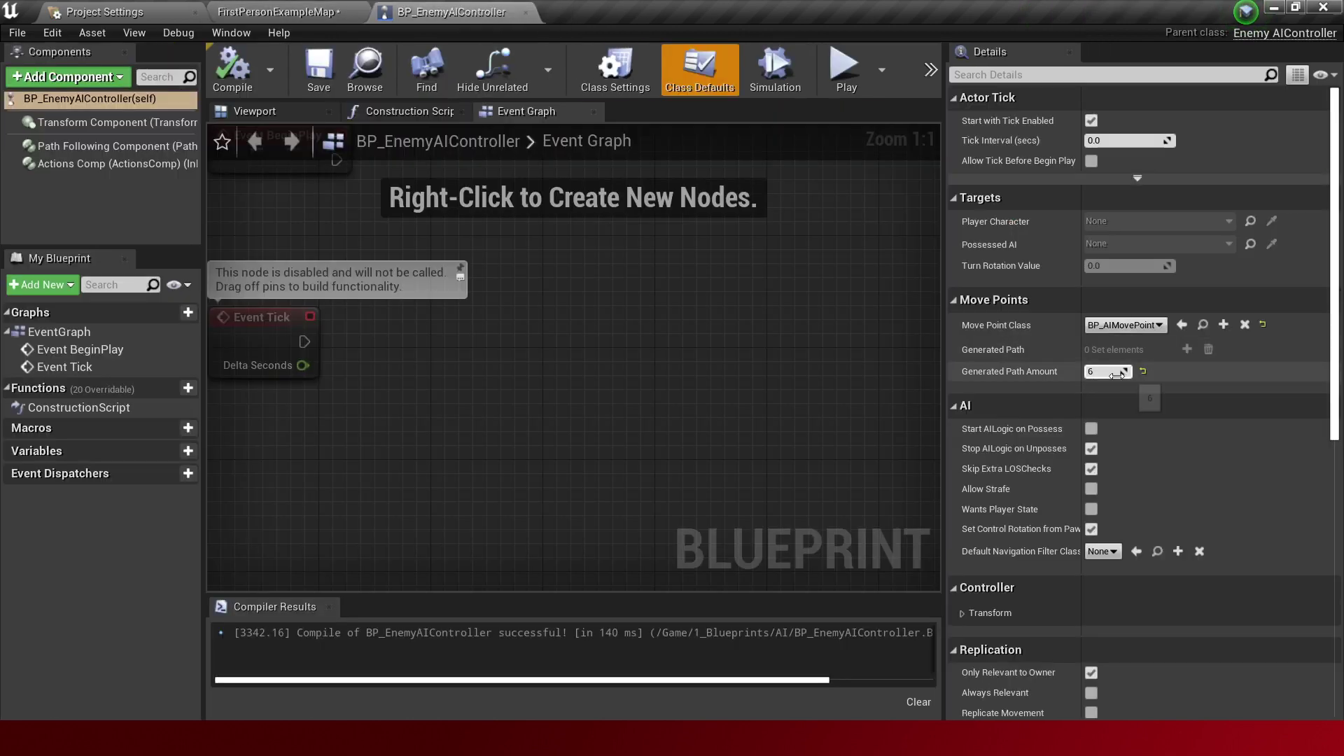
text(3)
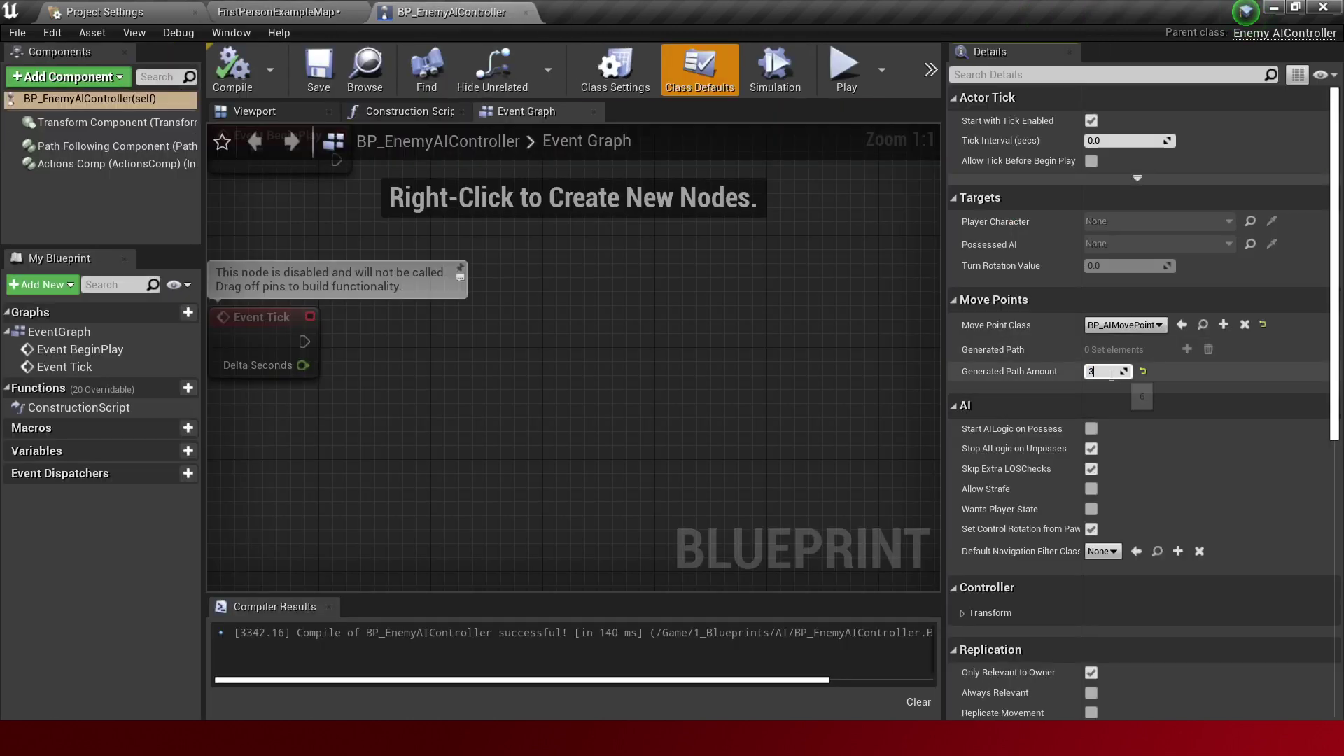
key(BackSpace)
text(4)
key(Return)
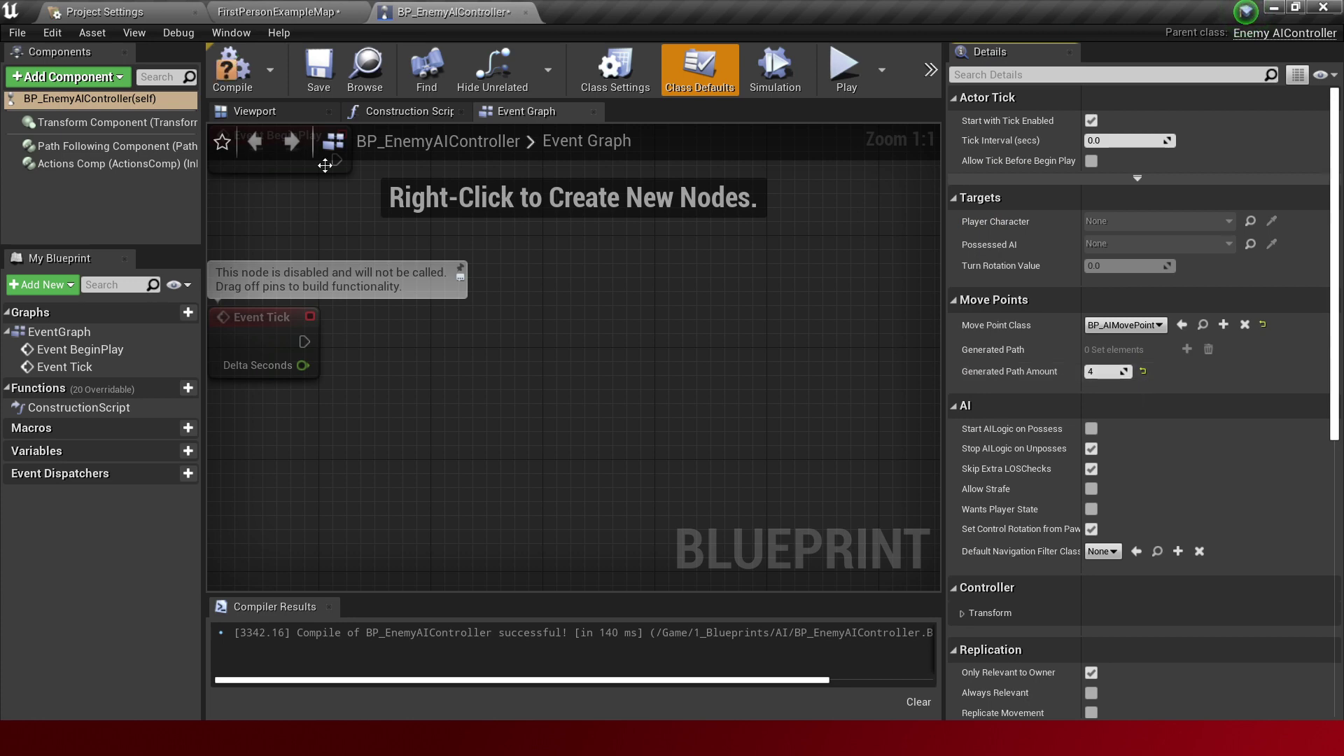
Play-test the level, shoot toward the enemy, then stop and turn the view toward it.
click(276, 12)
key(alt+p)
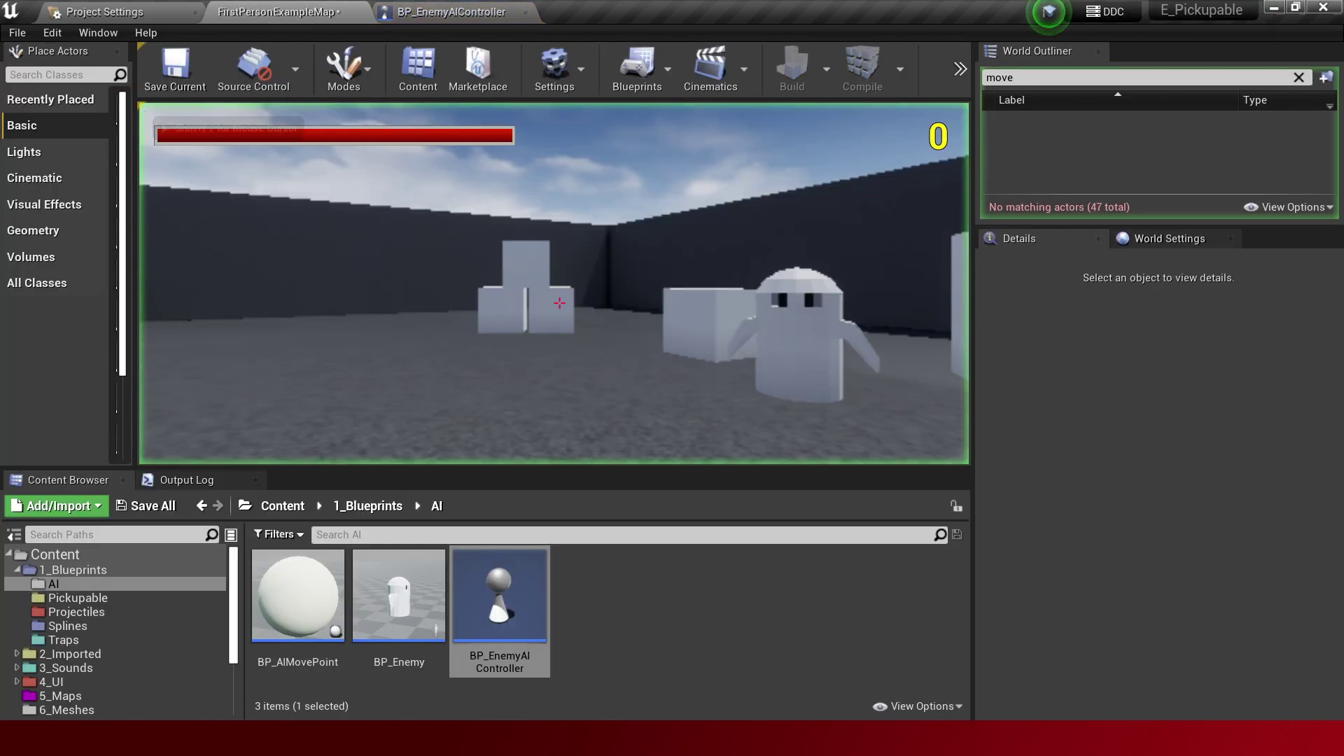
click(560, 303)
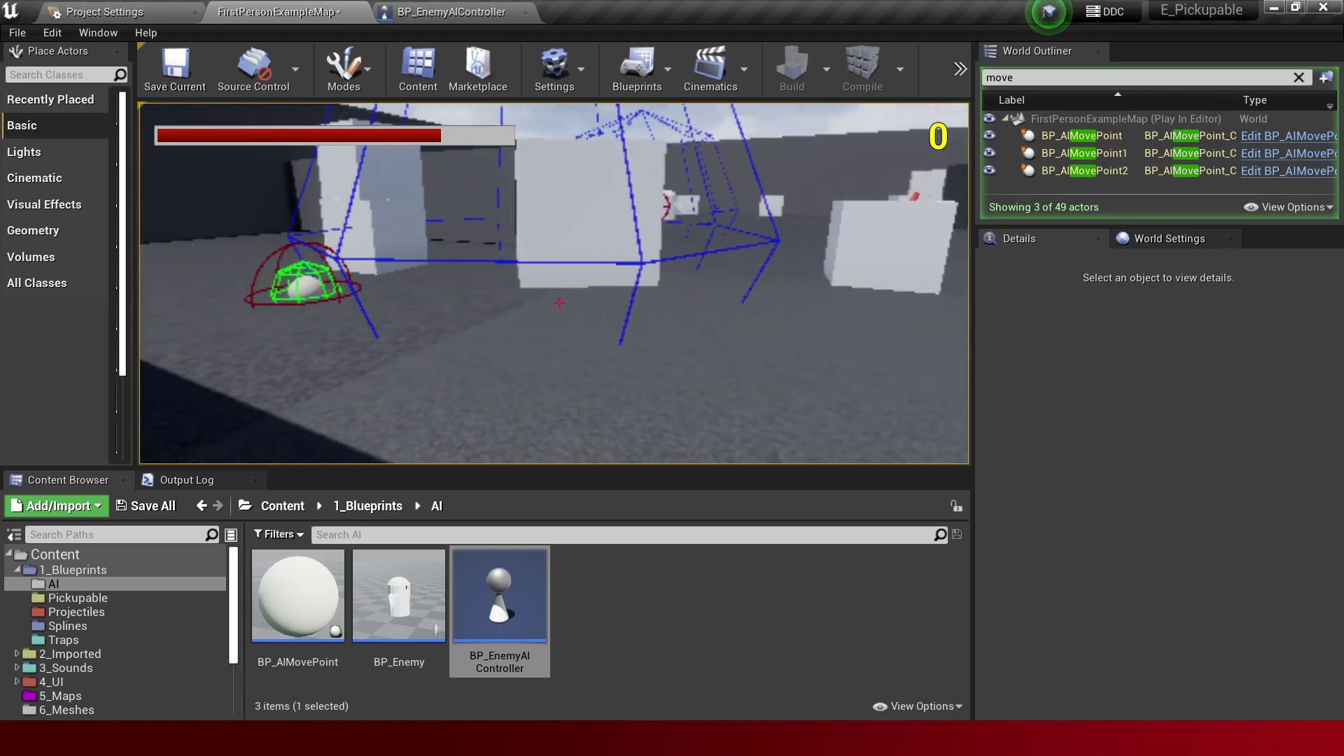
key(Escape)
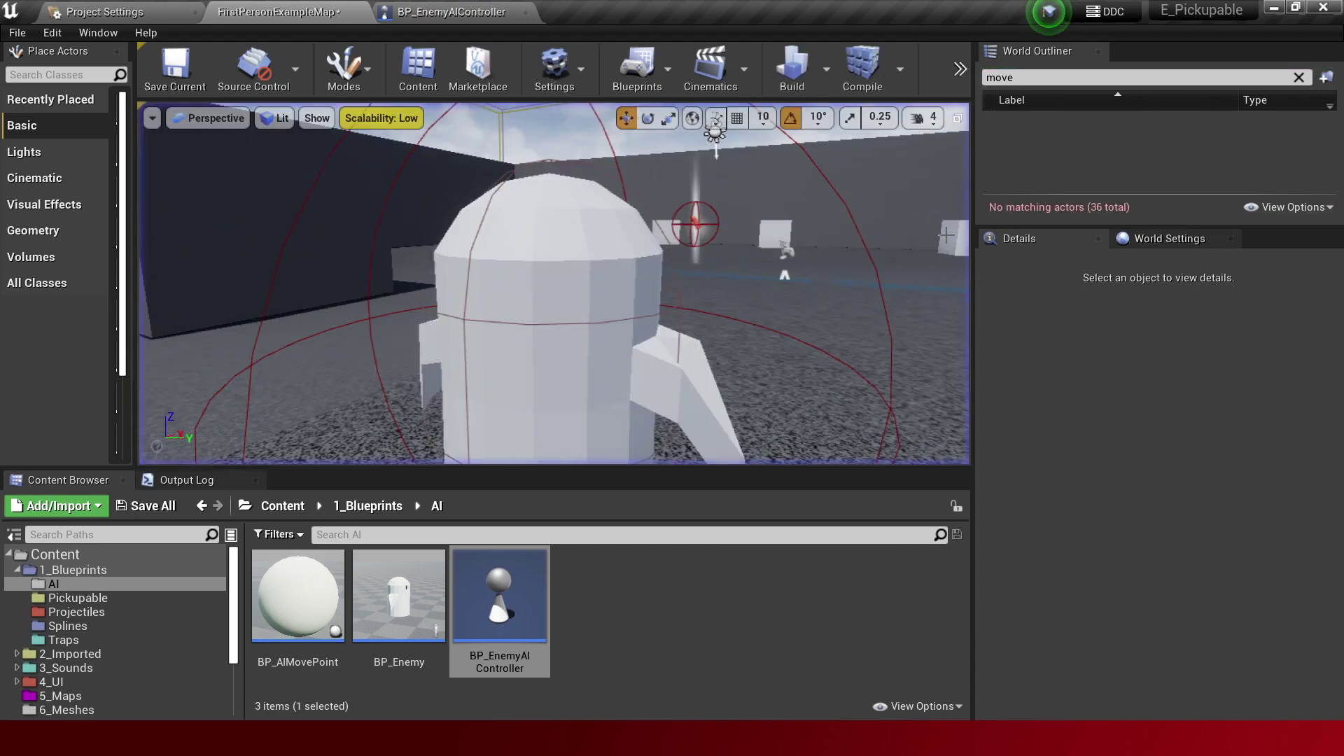
right_drag(644, 390, 644, 390)
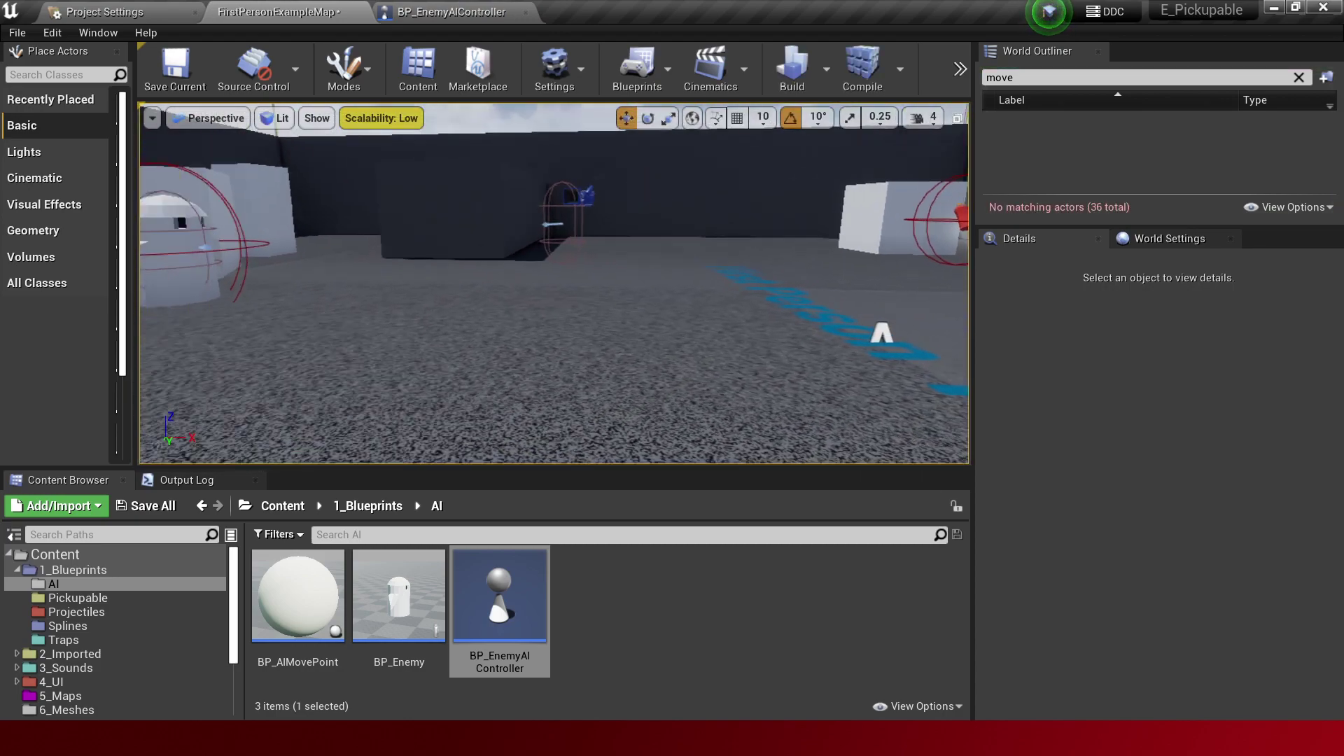
Play again, walk around the wall up to a move-point sphere, and eject with F8.
key(alt+p)
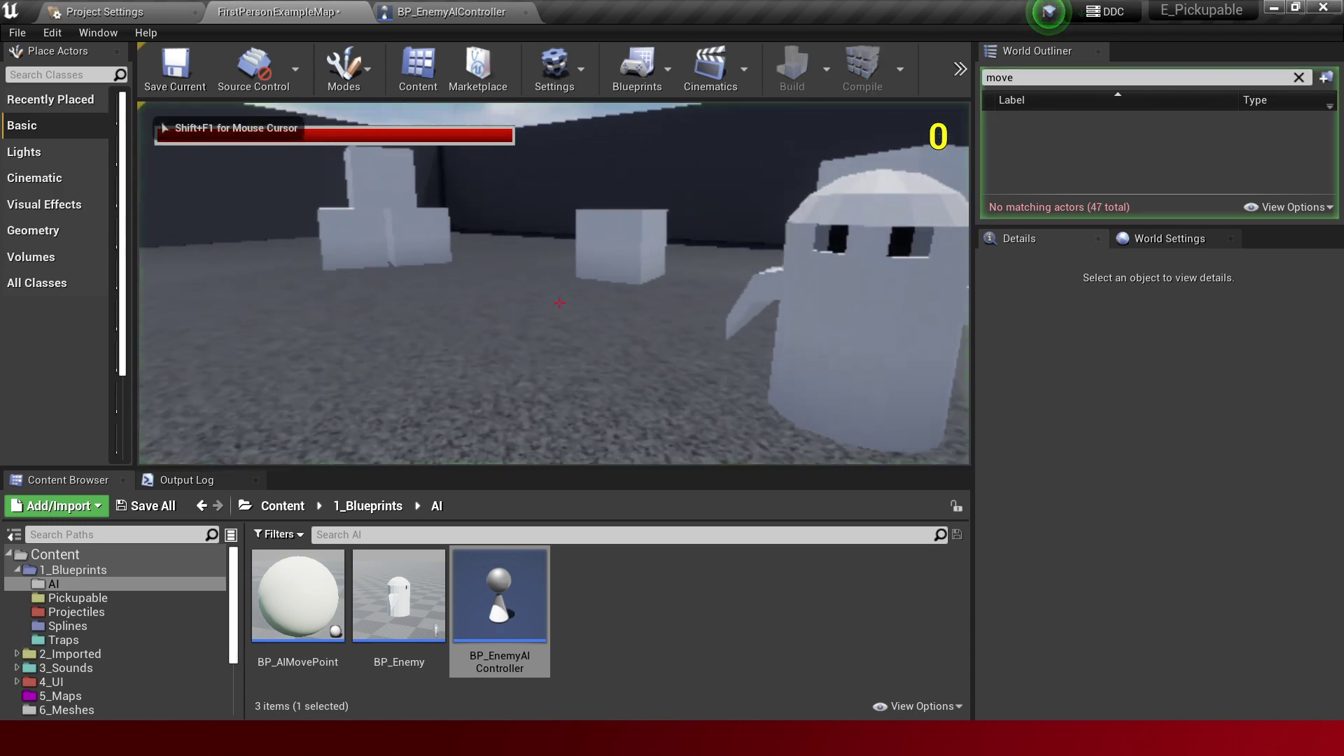
key(w)
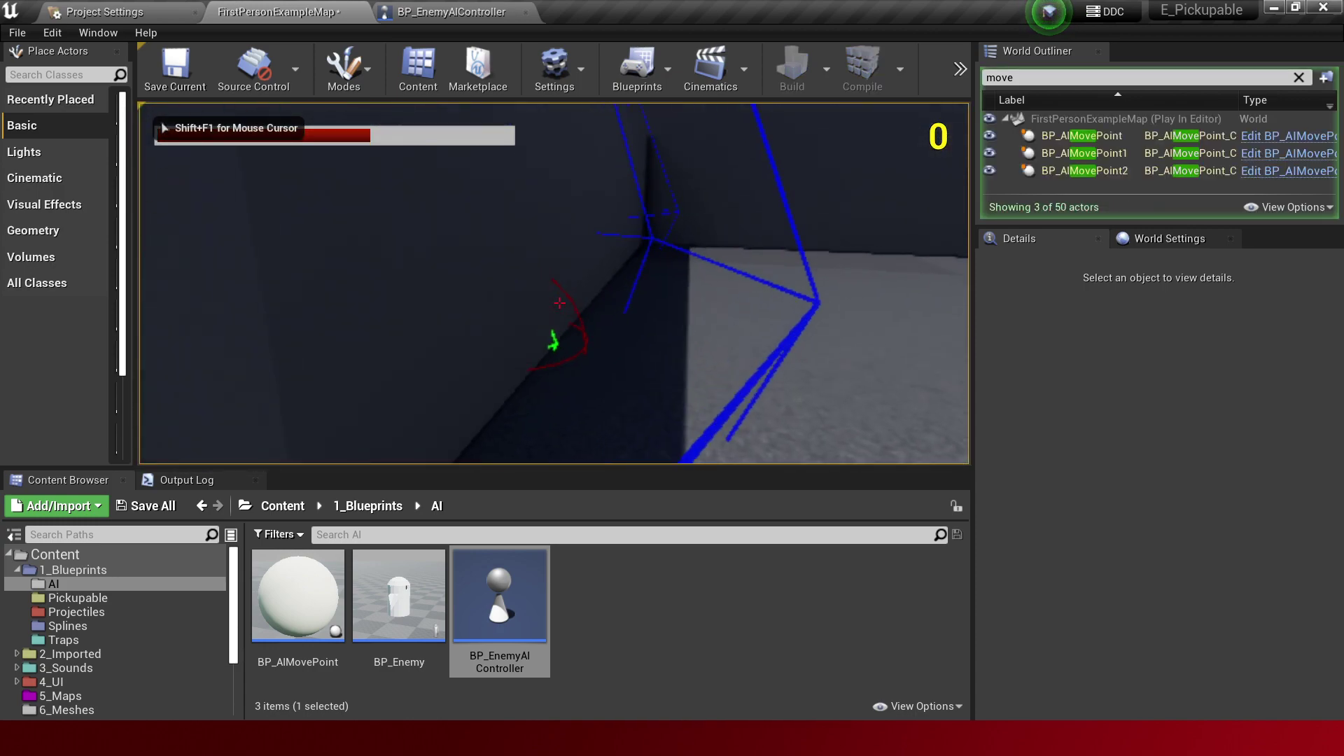
key(w)
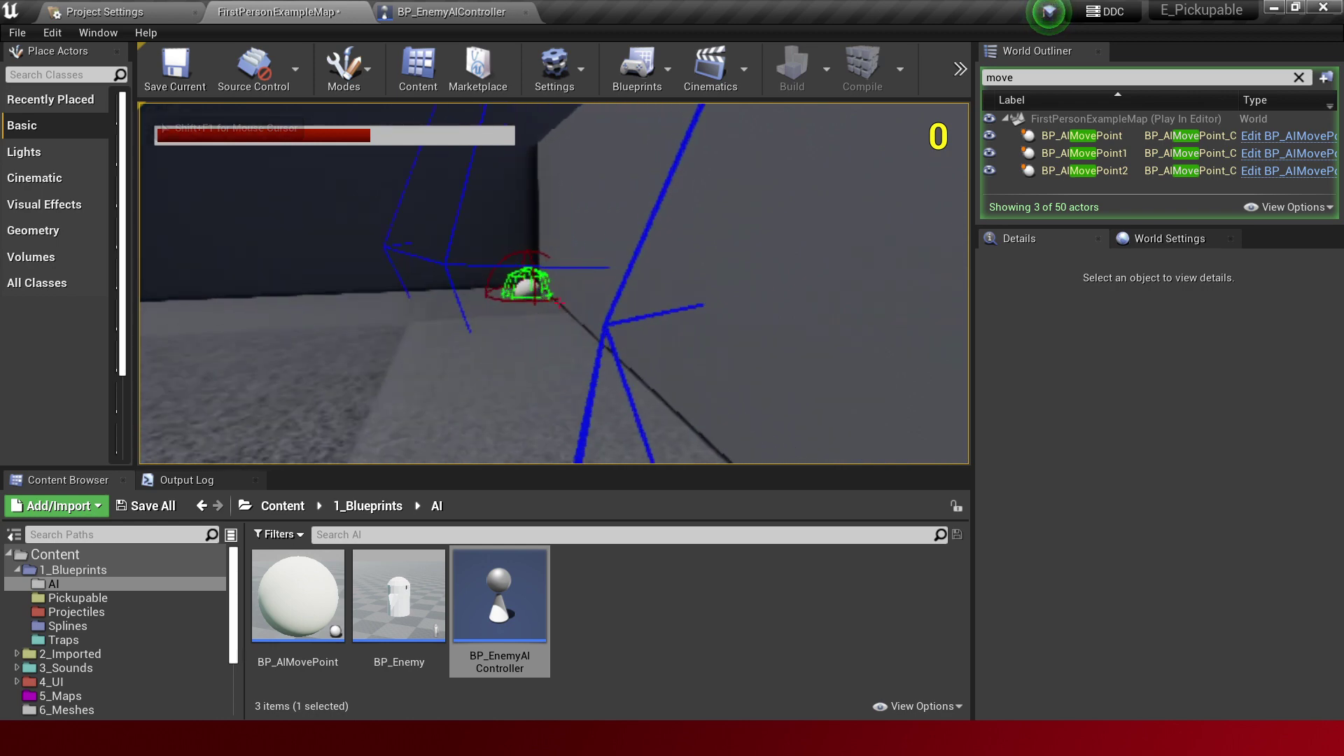
key(w)
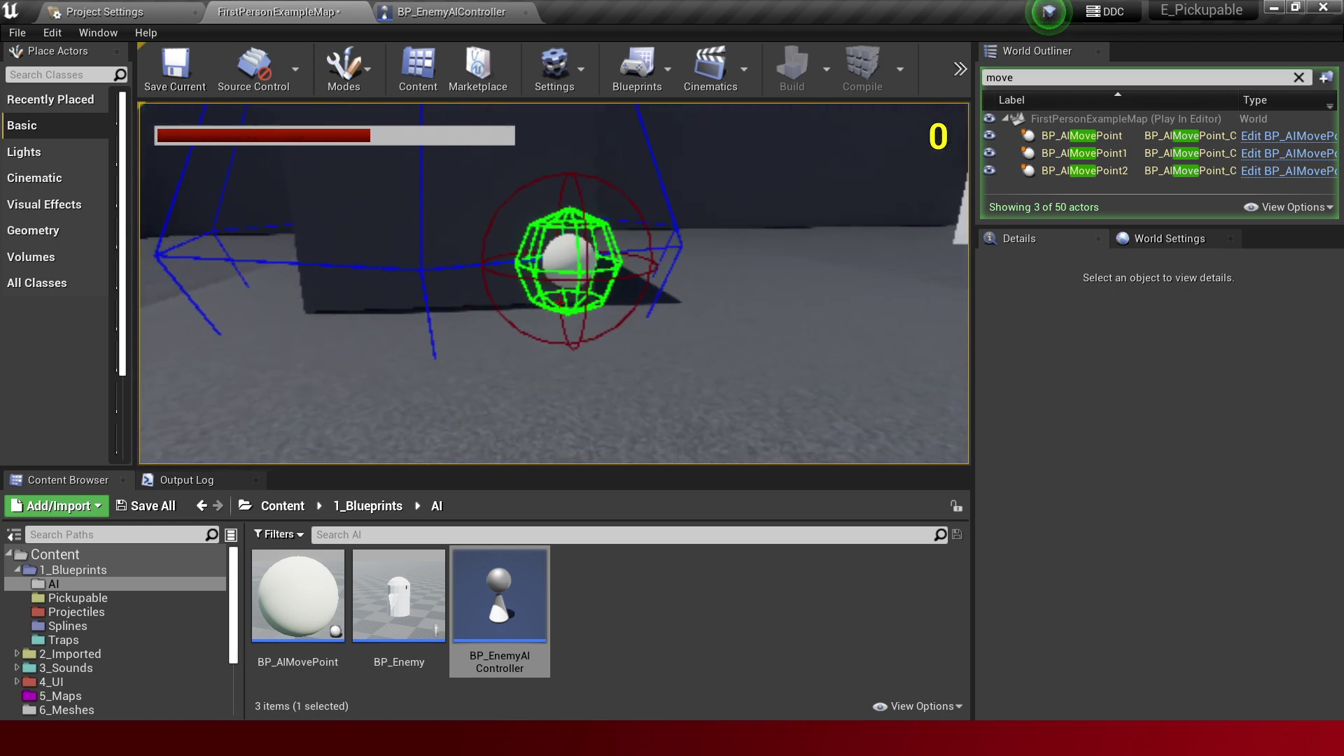
key(F8)
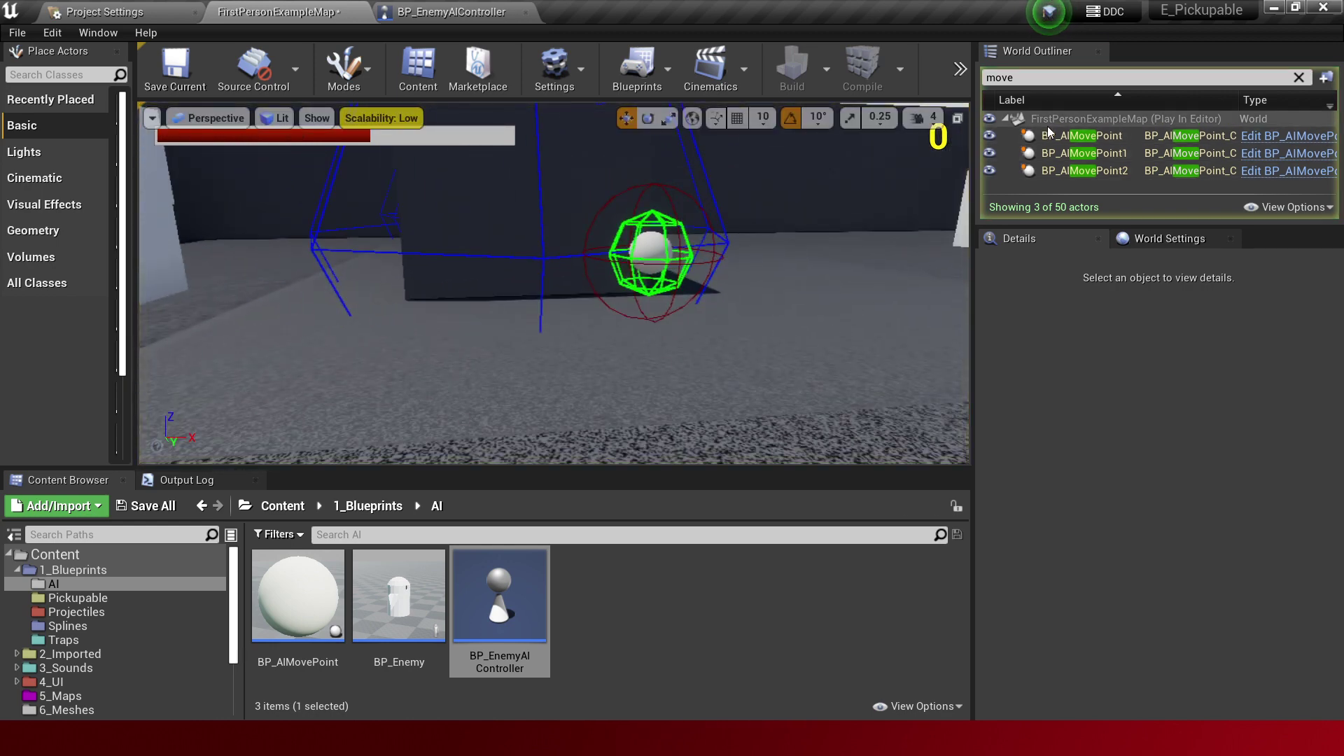
Focus on BP_AIMovePoint1 and BP_AIMovePoint2 from the World Outliner to inspect them, then stop playing.
click(1049, 135)
double_click(1065, 154)
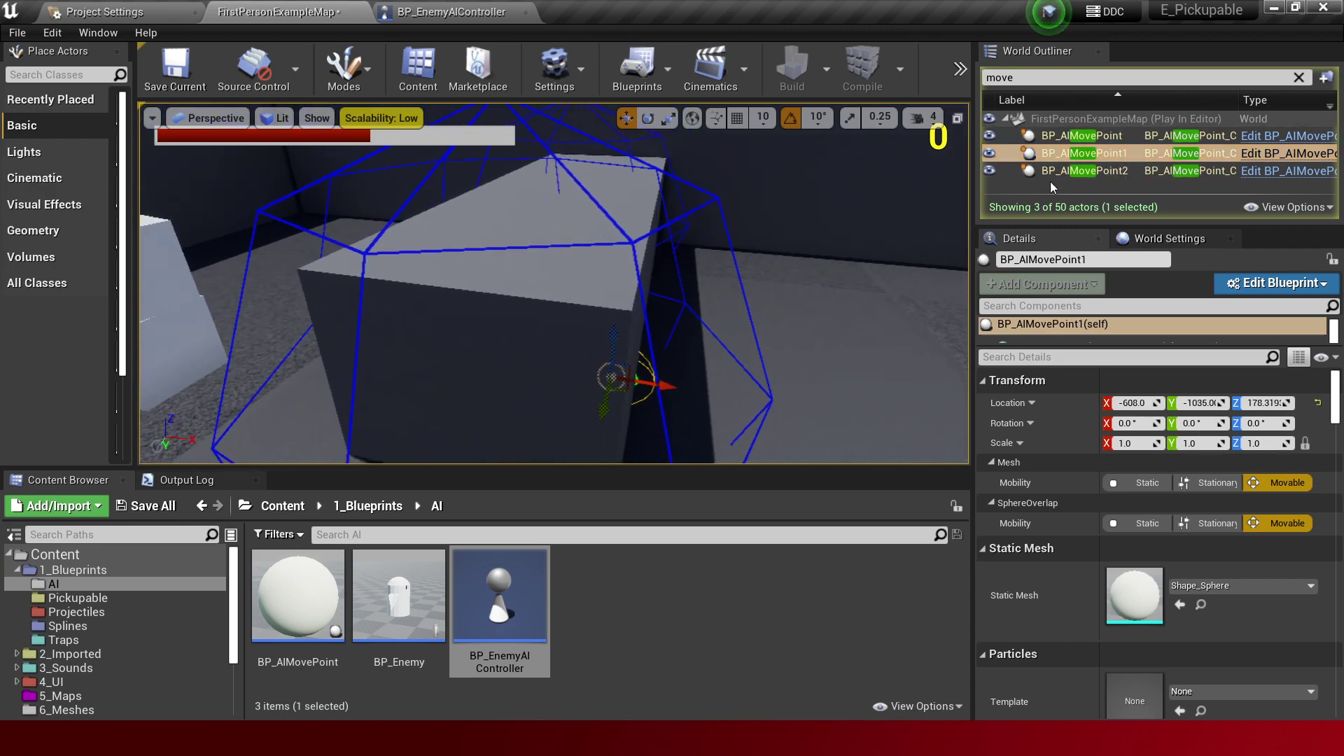
double_click(1085, 171)
right_drag(520, 293, 520, 292)
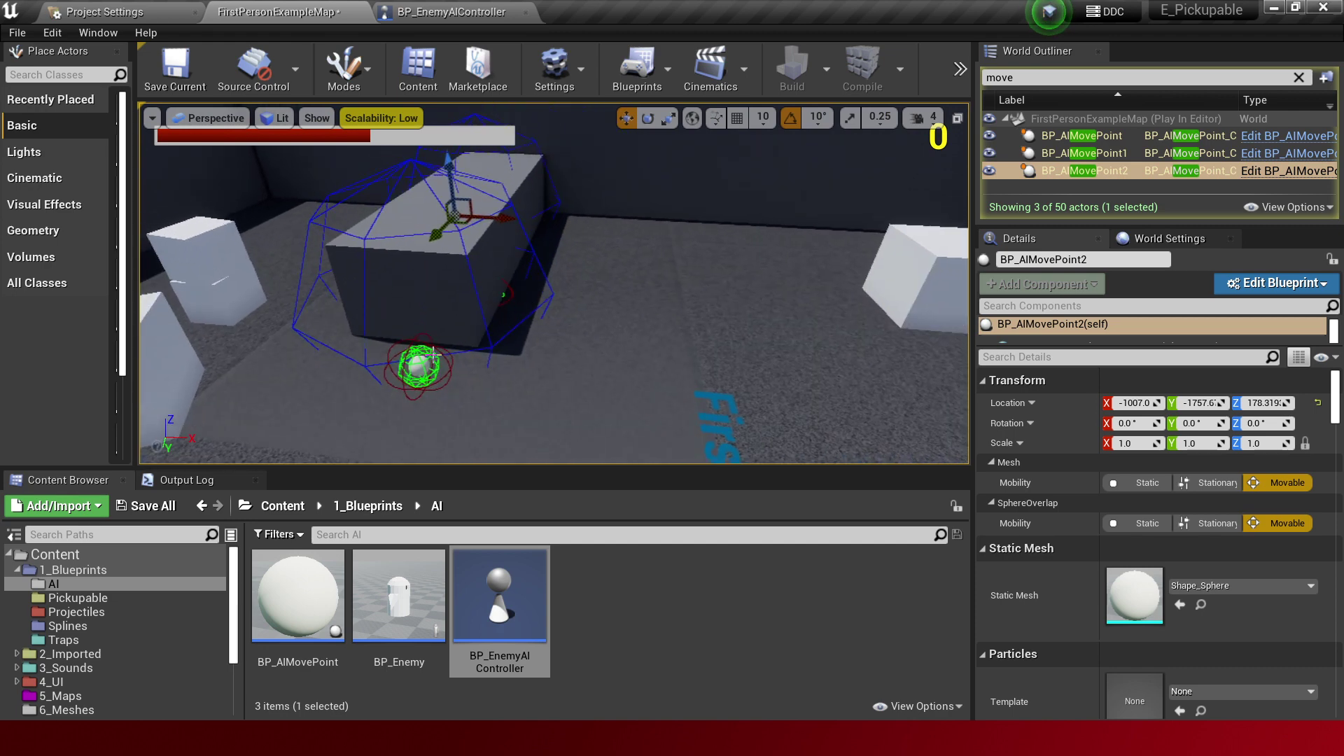
right_drag(520, 293, 520, 293)
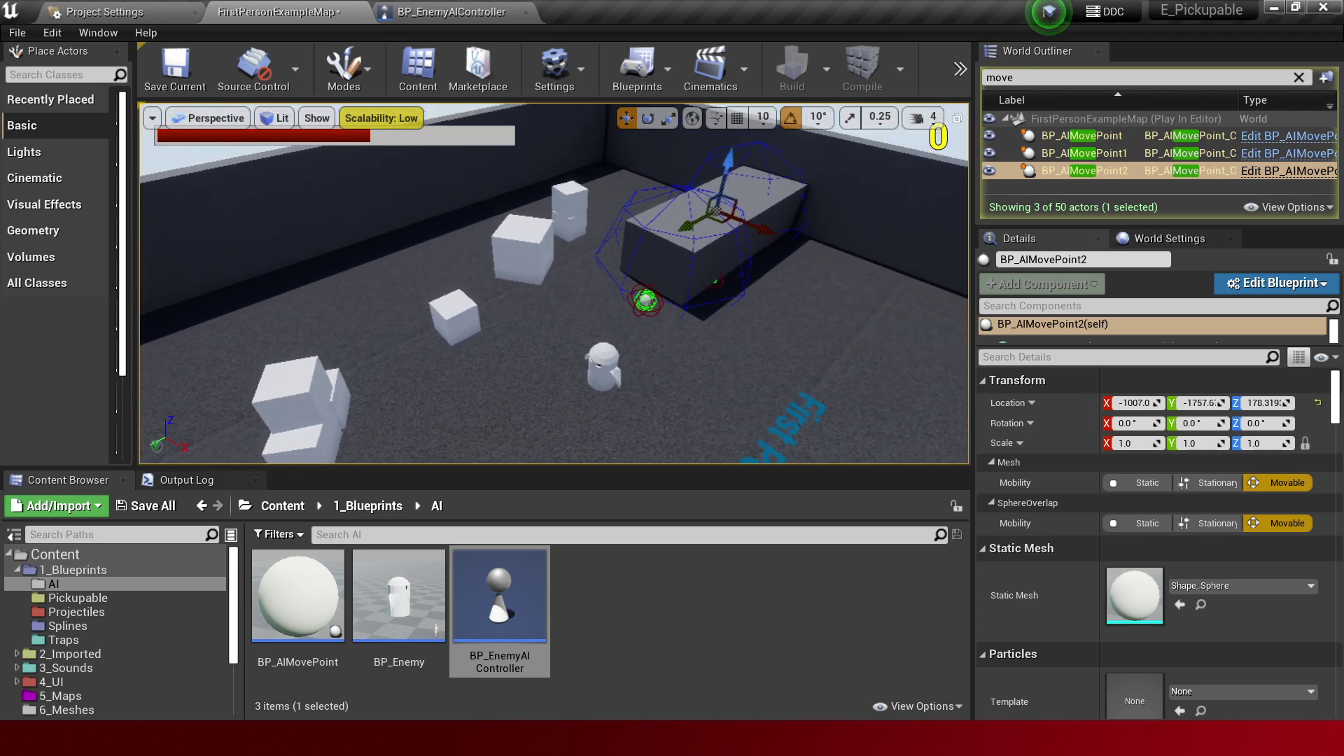
right_drag(407, 285, 525, 288)
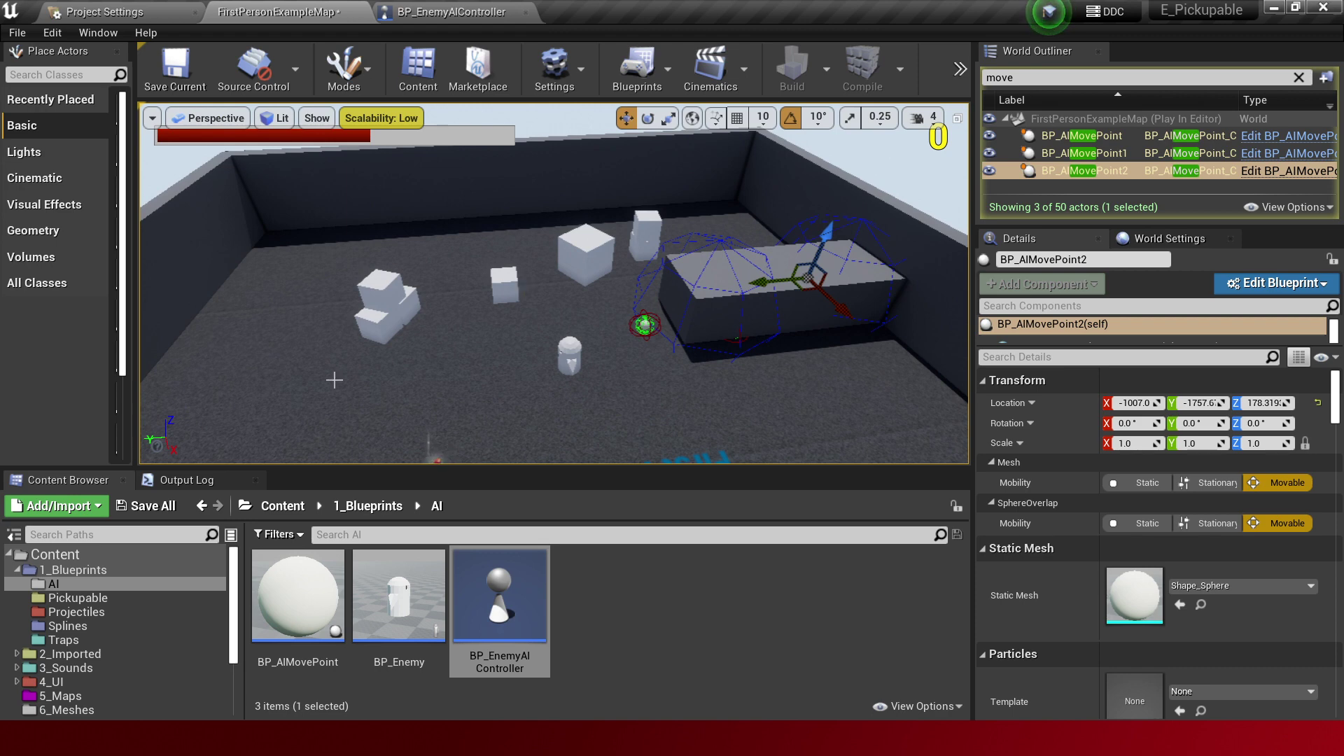
key(Escape)
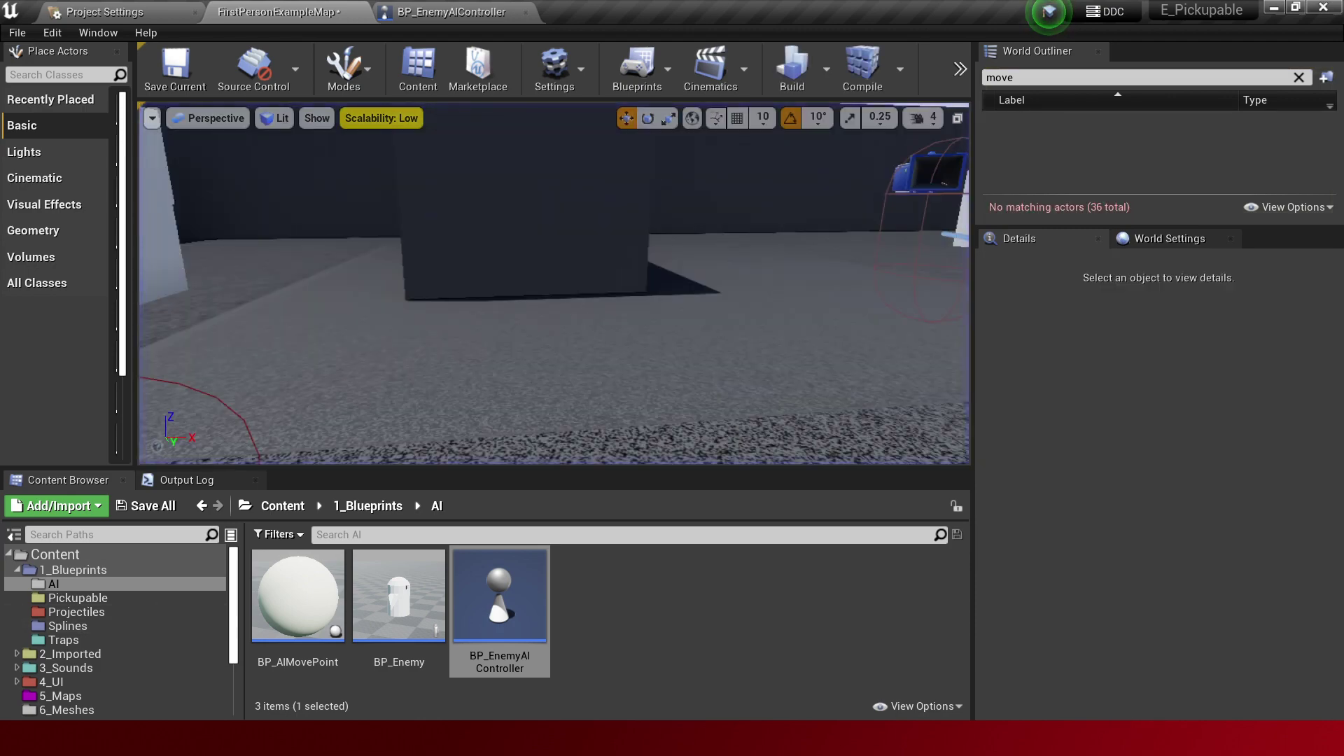
Browse the Content Browser to the 5_Maps folder.
key(alt+Tab)
key(alt+Tab)
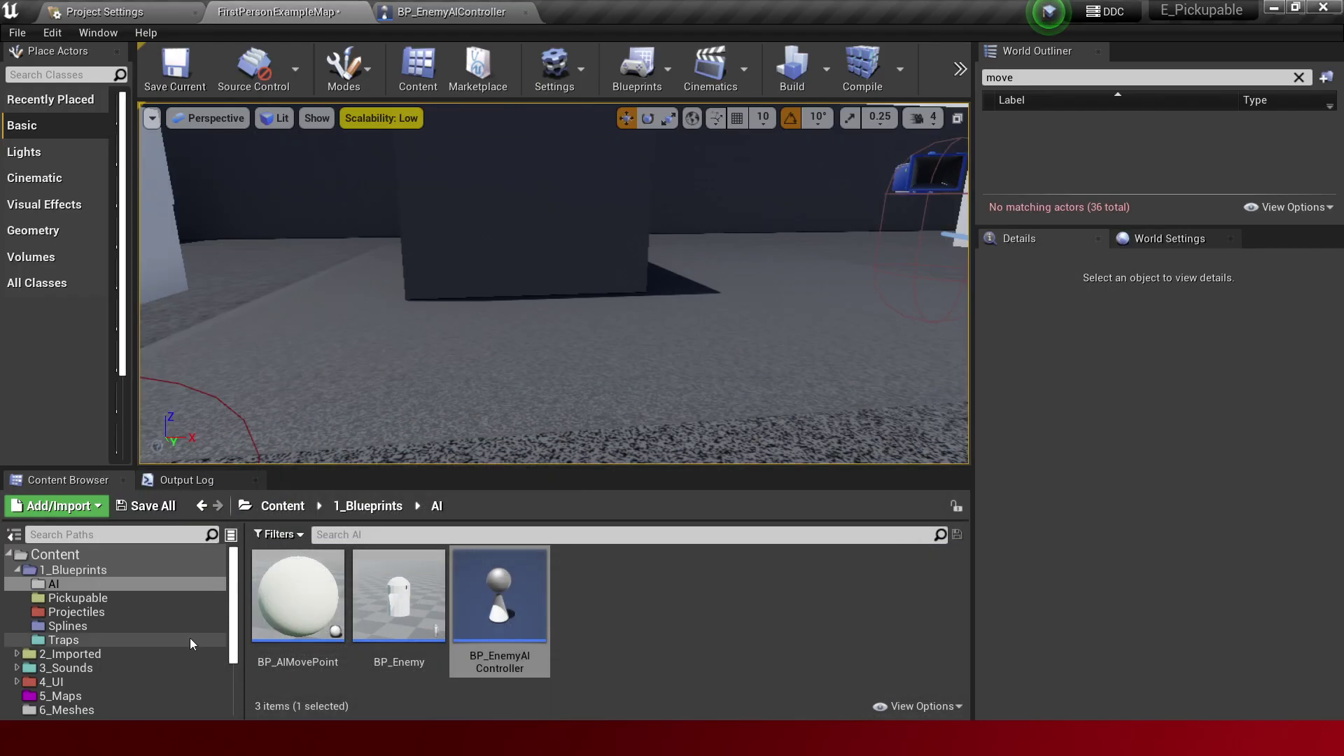
scroll(115, 617, down, 2)
right_click(118, 619)
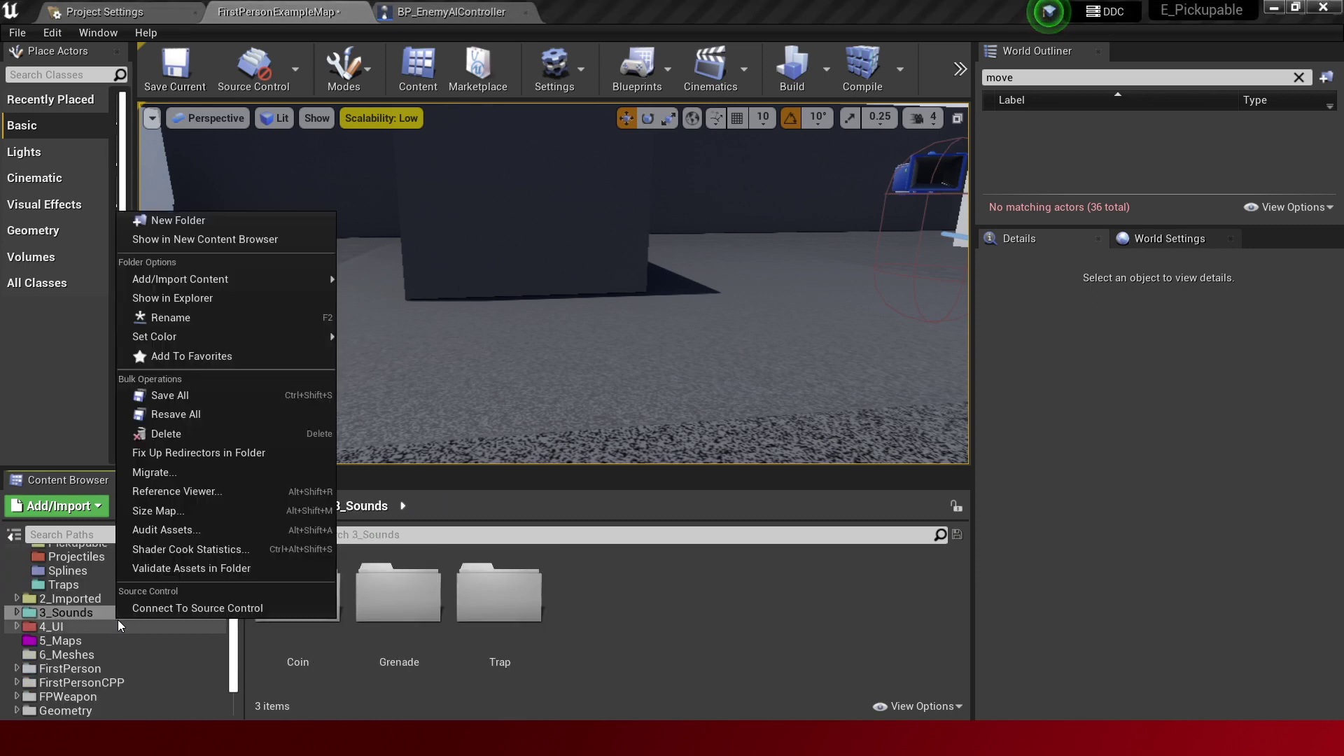
key(Escape)
click(72, 582)
scroll(88, 614, up, 2)
scroll(108, 648, down, 2)
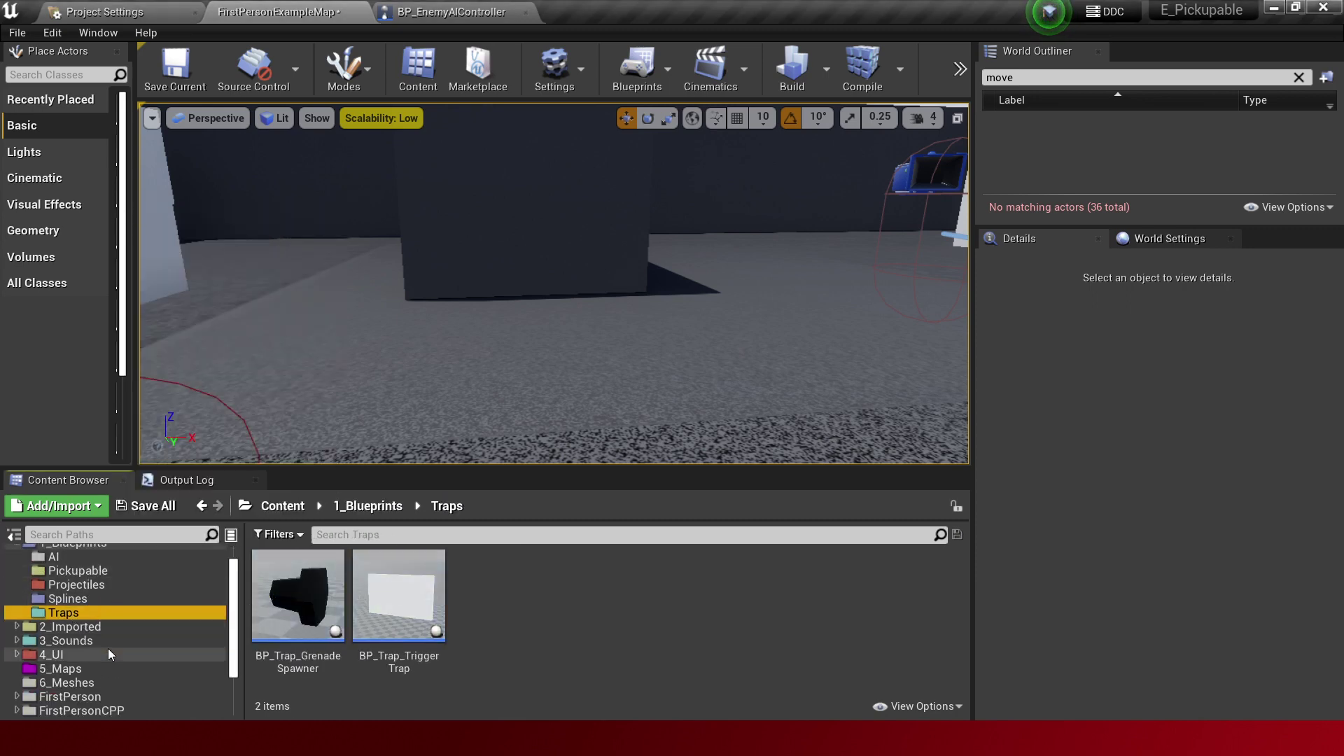
click(103, 639)
Open the M_Game1 level, saving the current map first.
double_click(341, 616)
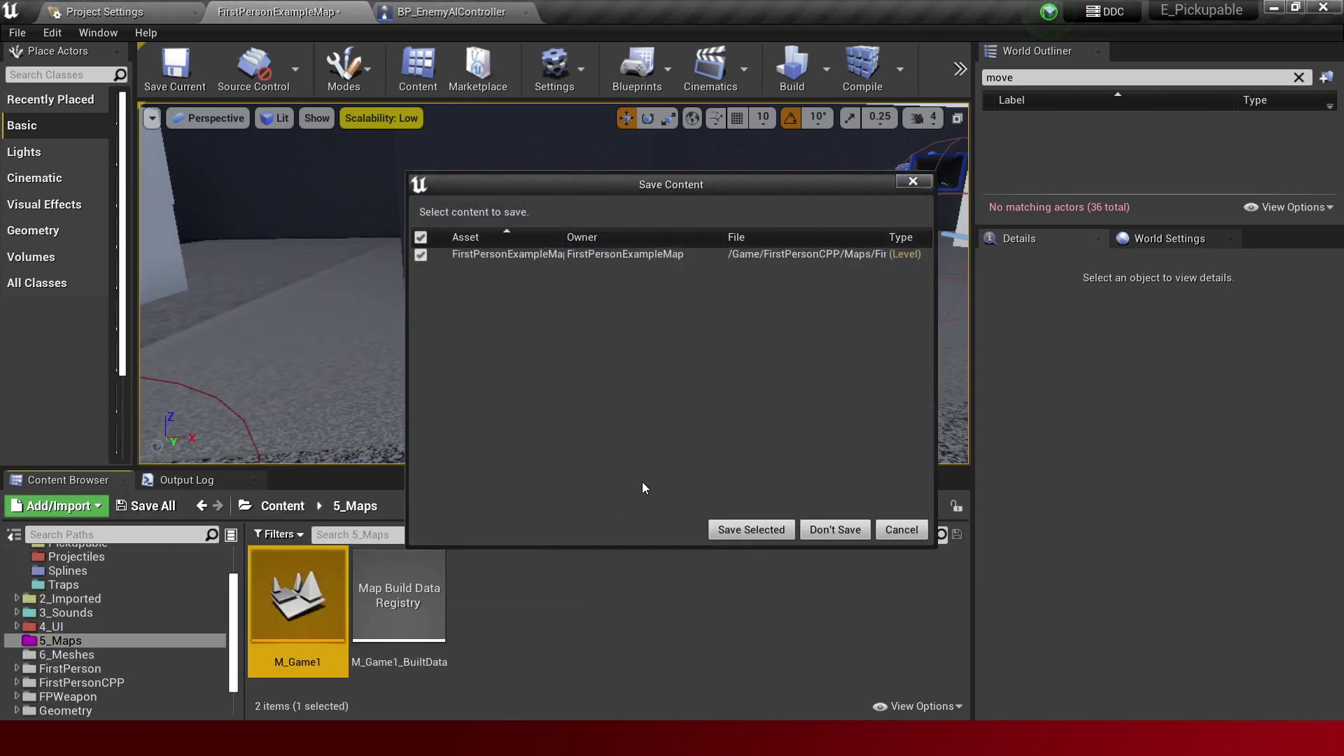
click(762, 531)
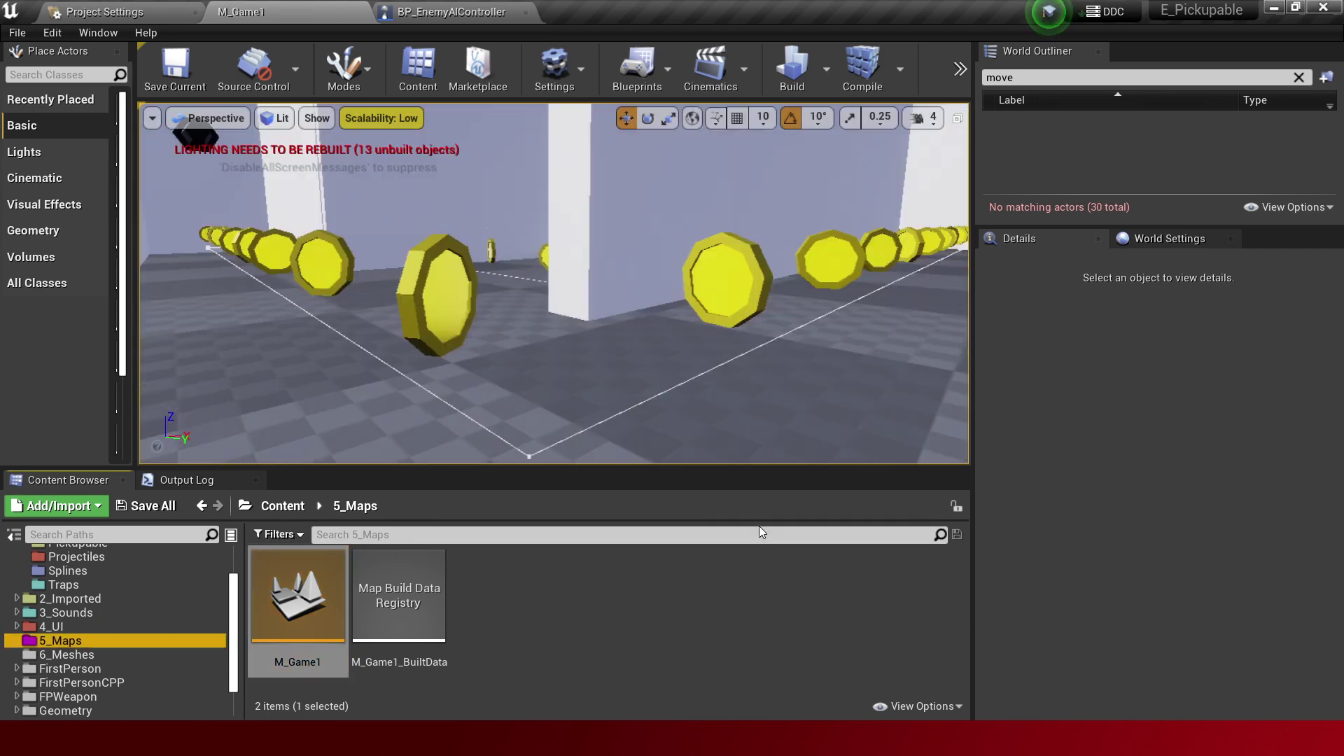
mouse_move(791, 343)
right_down()
mouse_move(719, 343)
mouse_move(703, 381)
right_up()
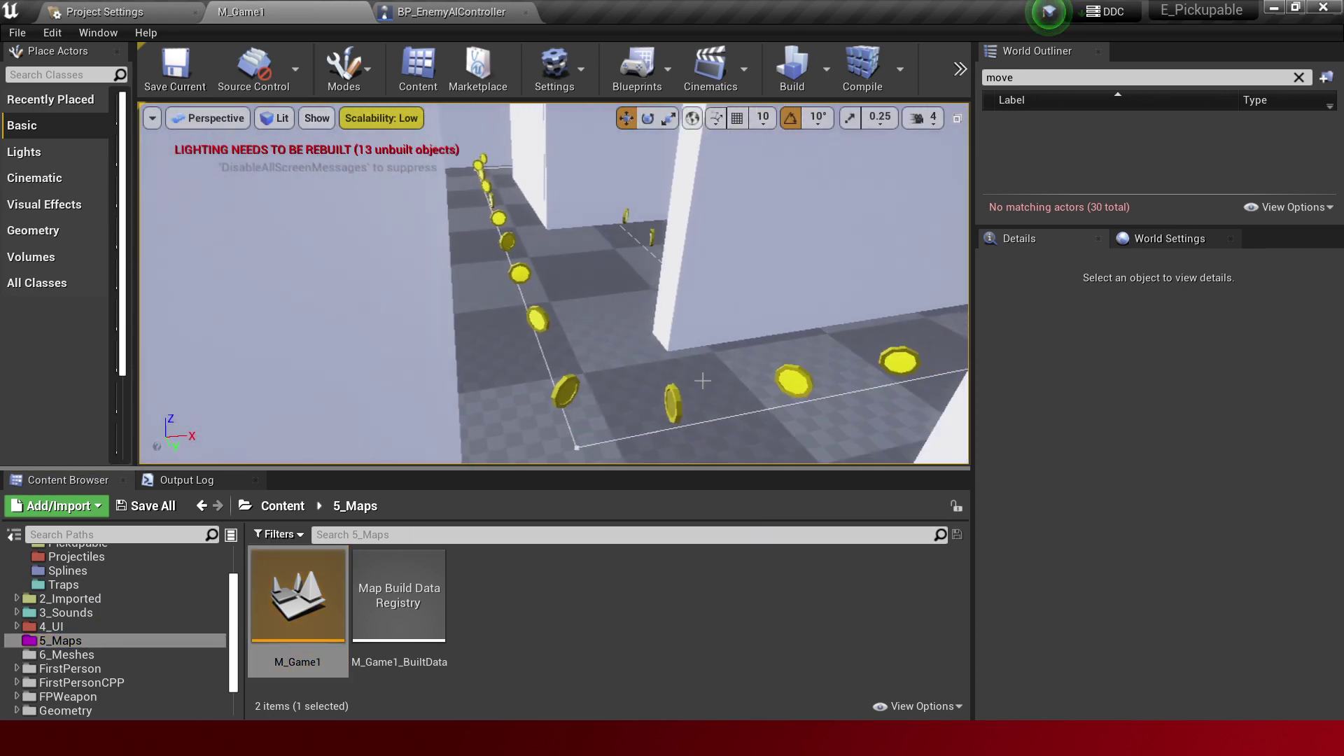
Drag BP_Enemy from 1_Blueprints > AI into the corridor beside the wall and play the level.
scroll(145, 624, up, 3)
click(115, 568)
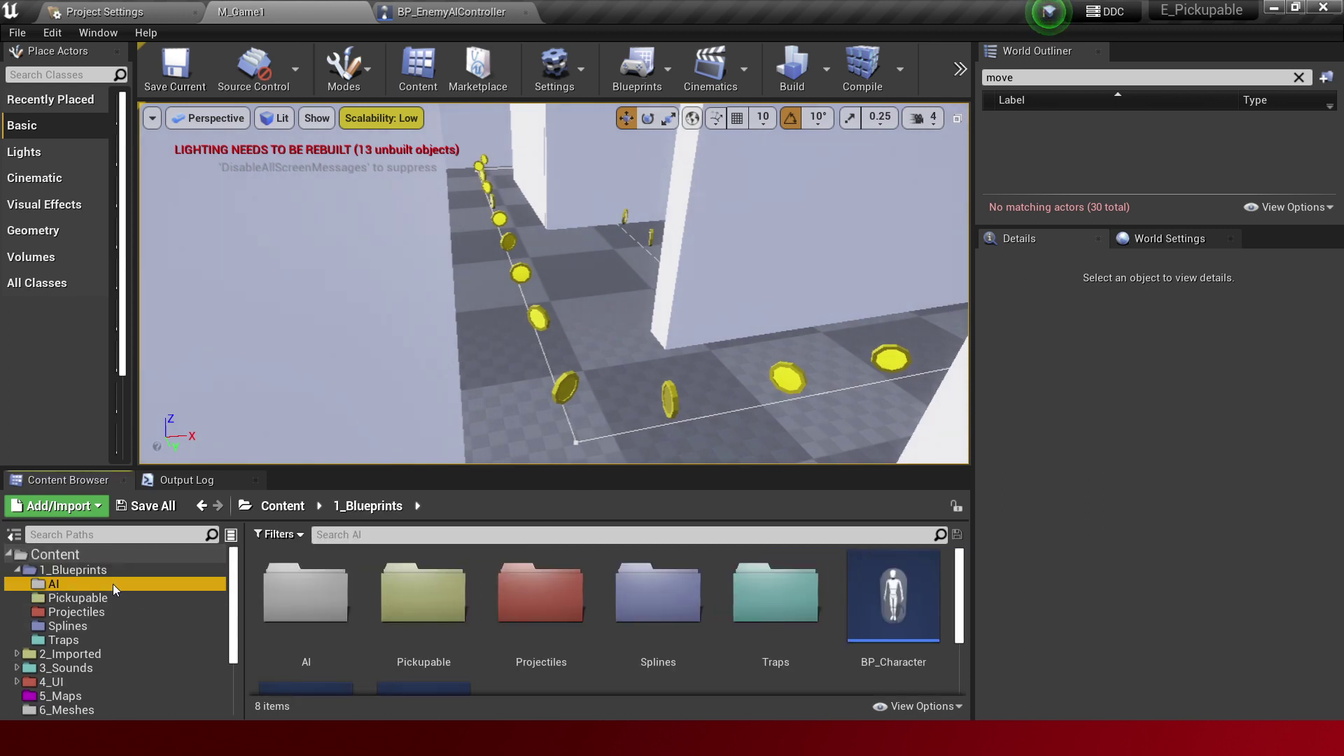
click(112, 584)
drag(399, 595, 576, 197)
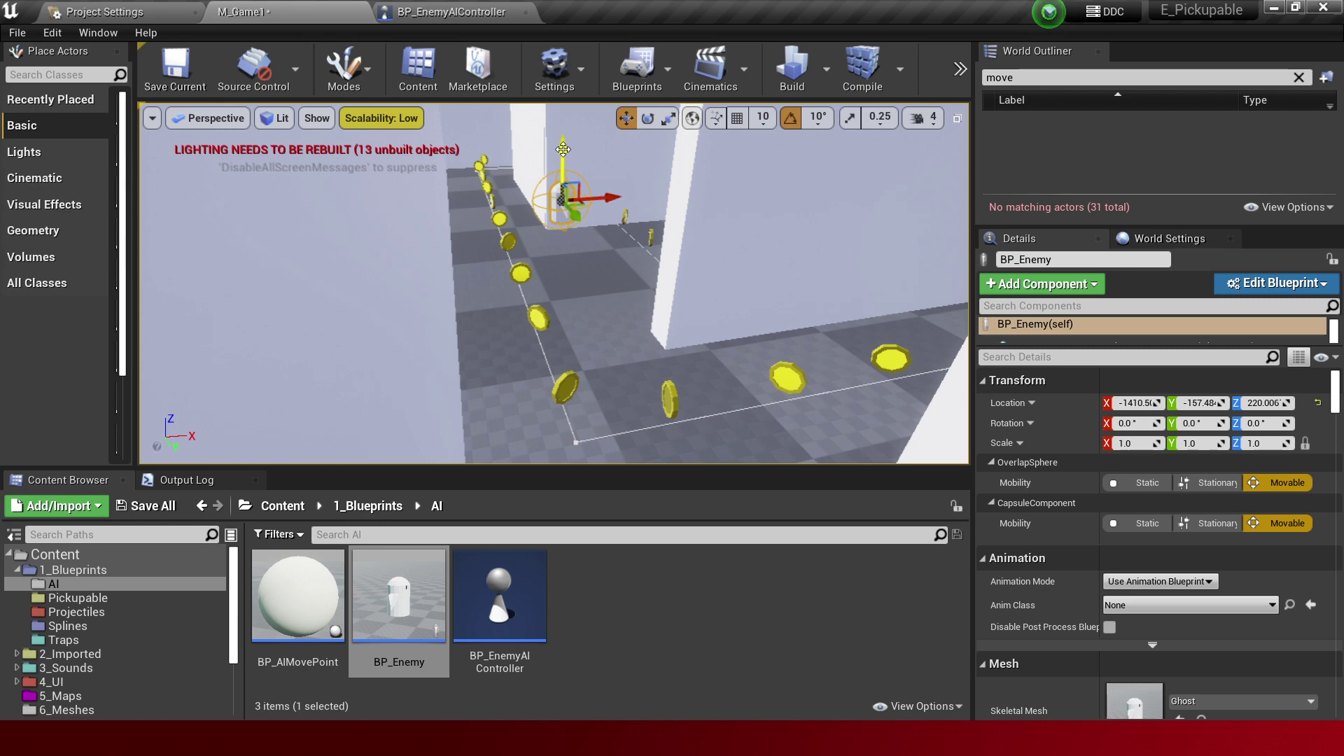
key(alt+p)
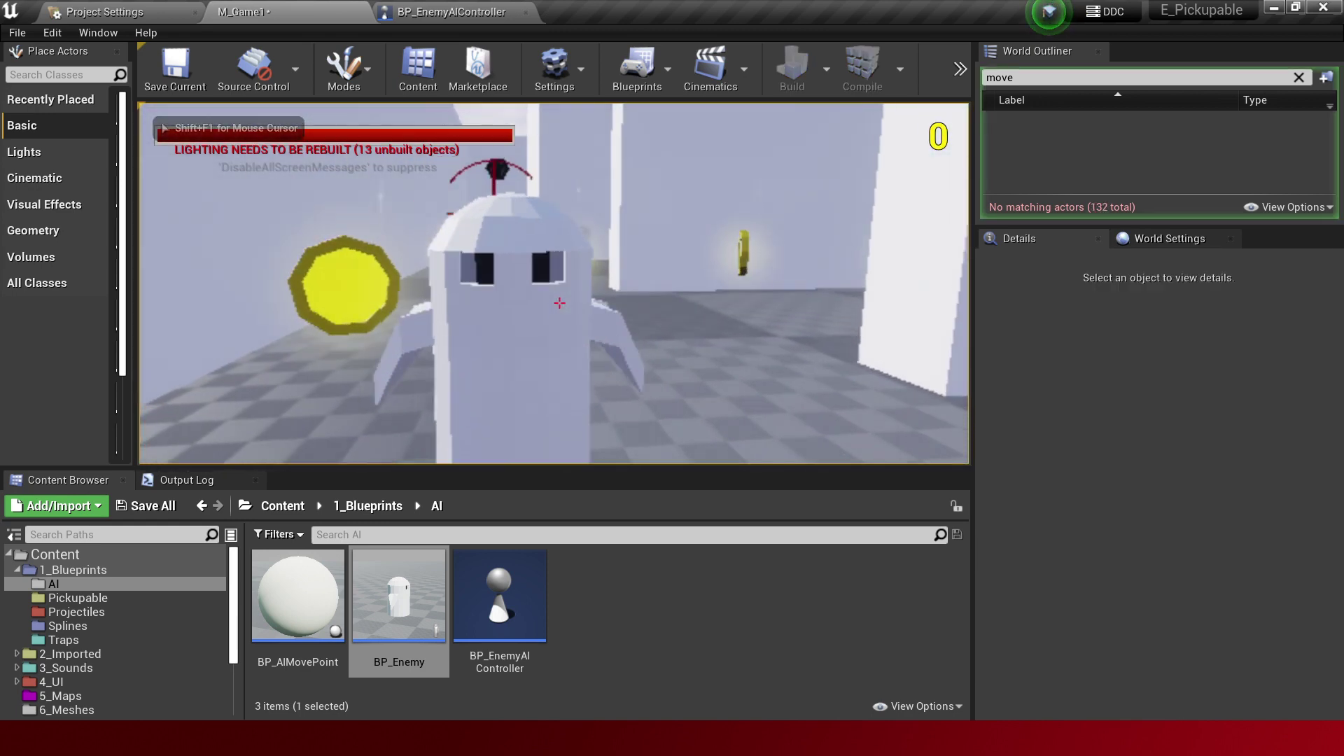
Walk along the coins, eject with F8 to view the enemy near the wall, then stop.
key(w)
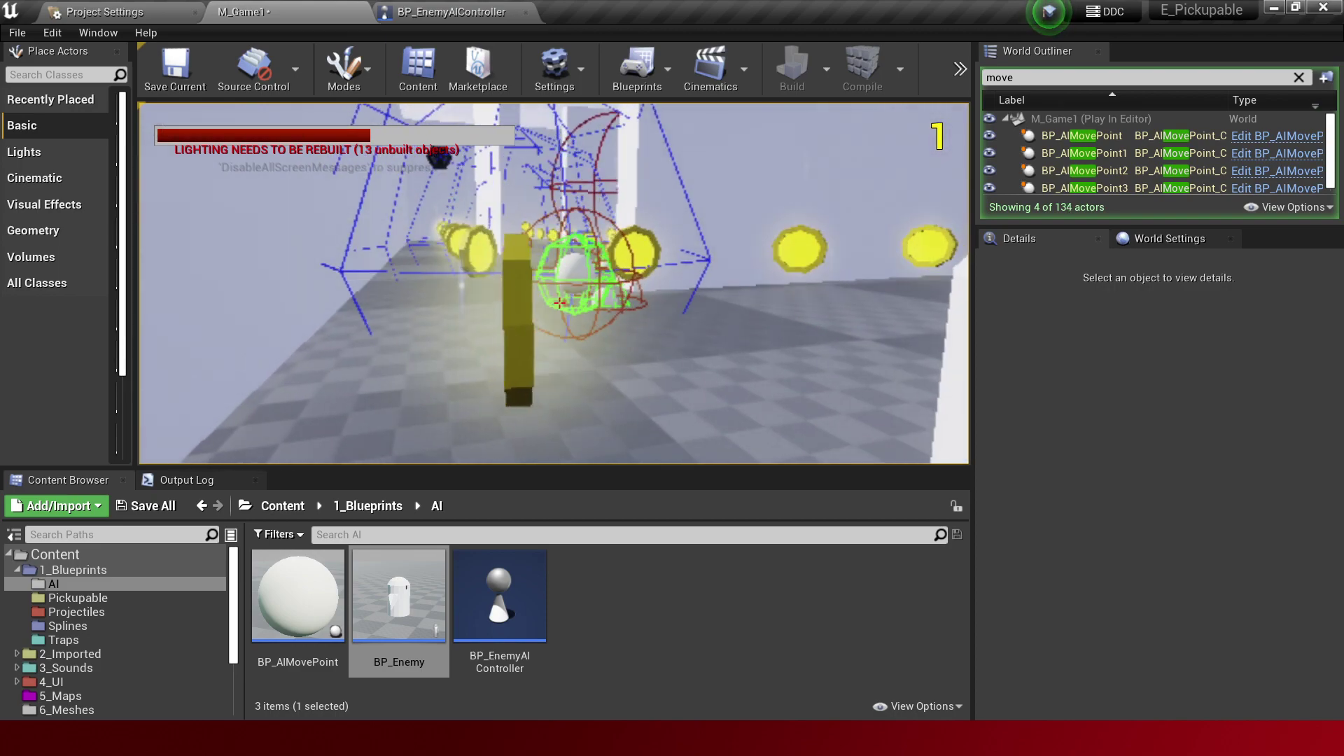
key(F8)
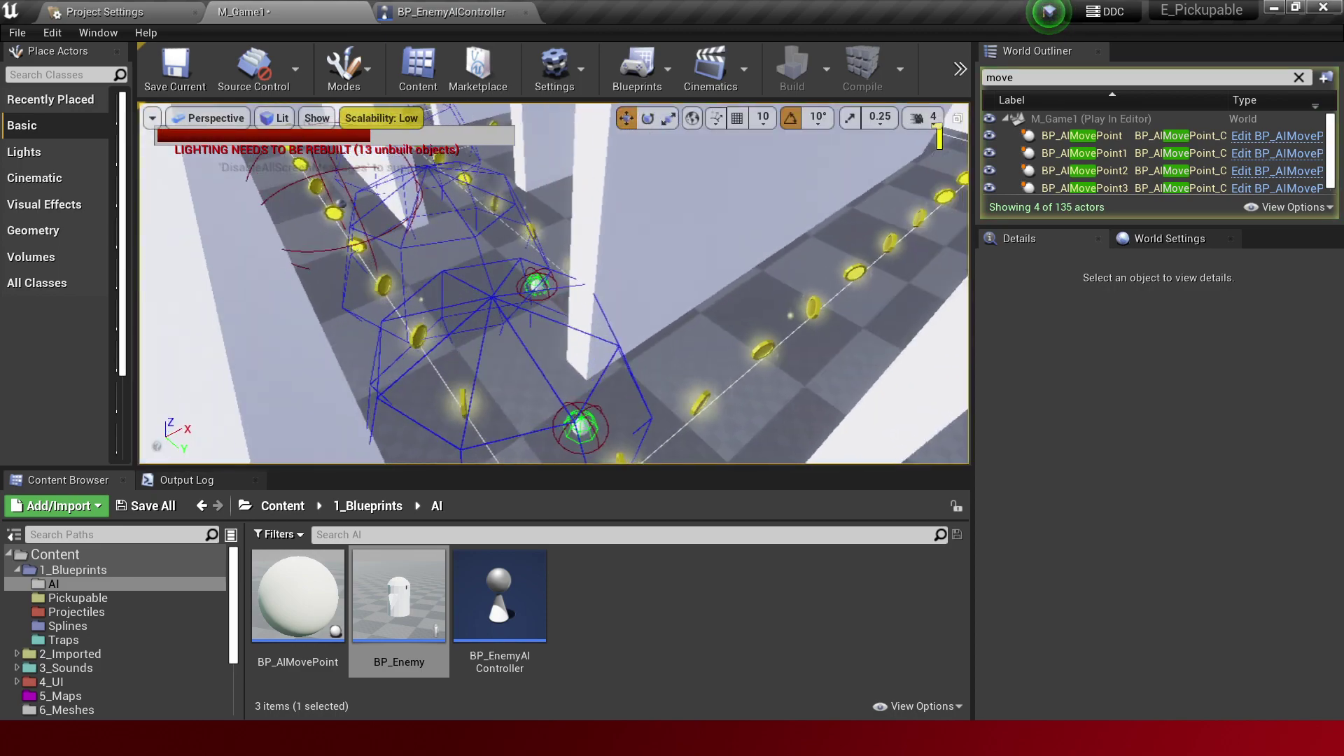
right_drag(553, 284, 553, 283)
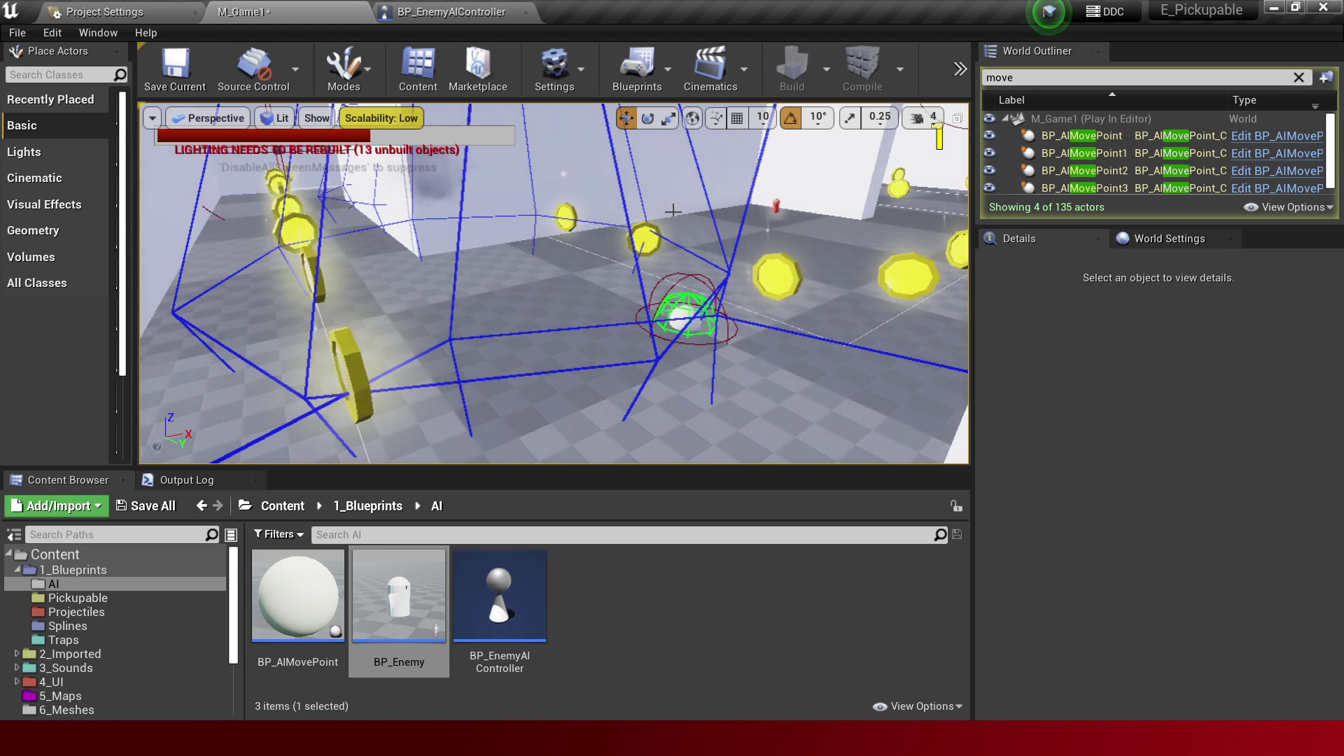
key(Escape)
right_drag(553, 283, 553, 283)
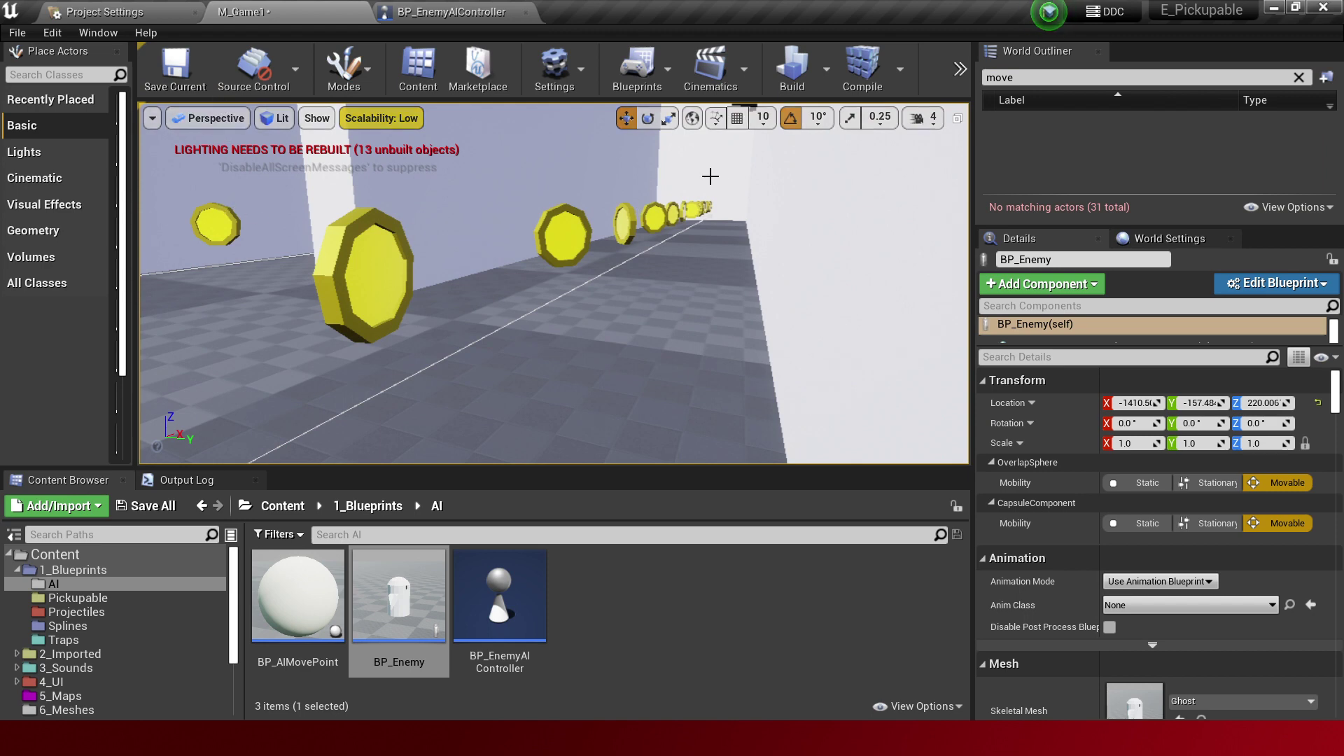
Replay, eject, and fly over the corridor to recheck the green move-point spheres, then stop.
key(alt+p)
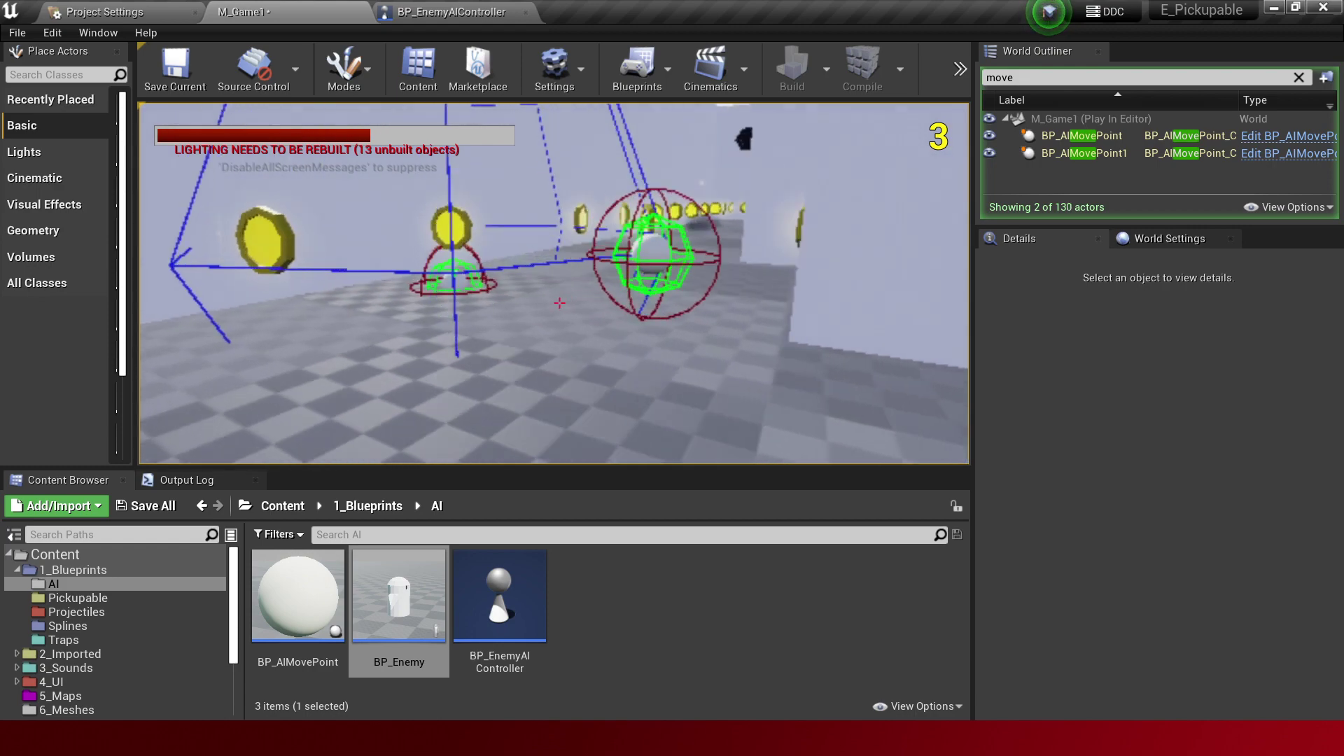
key(F8)
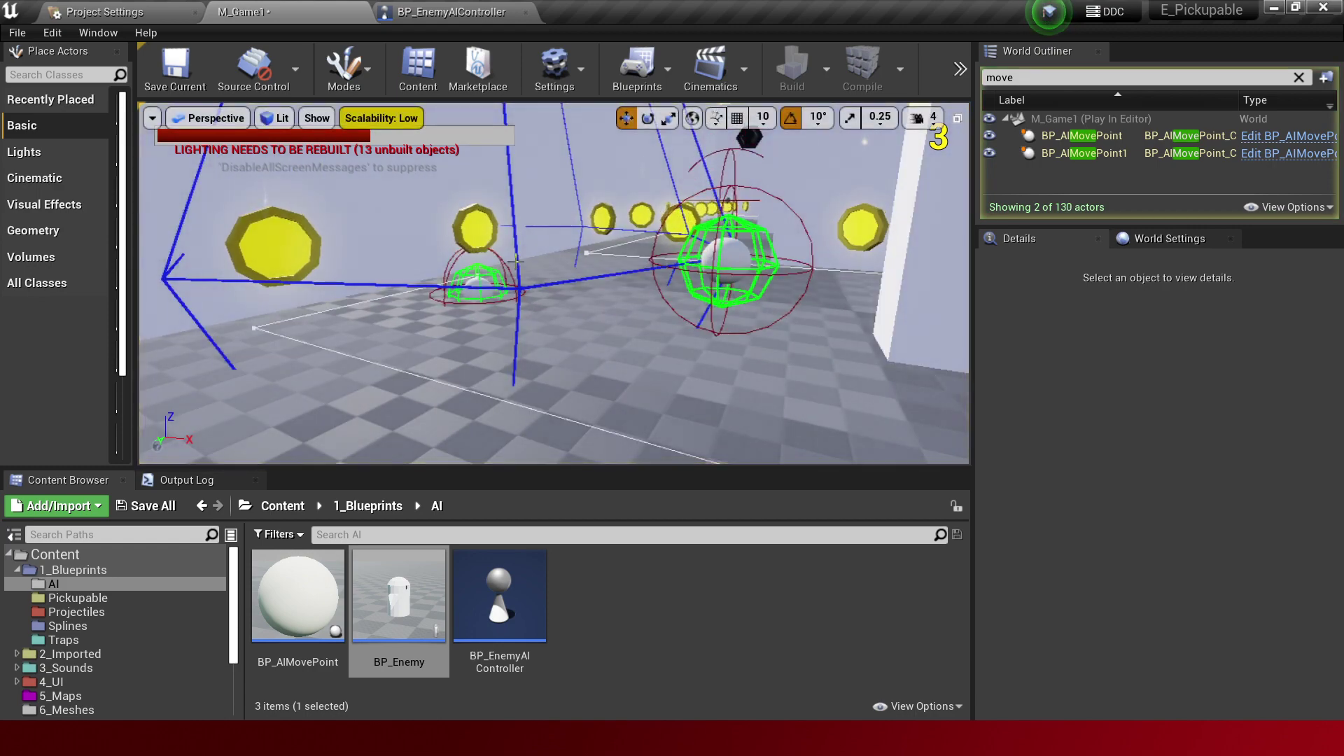
right_drag(518, 262, 517, 329)
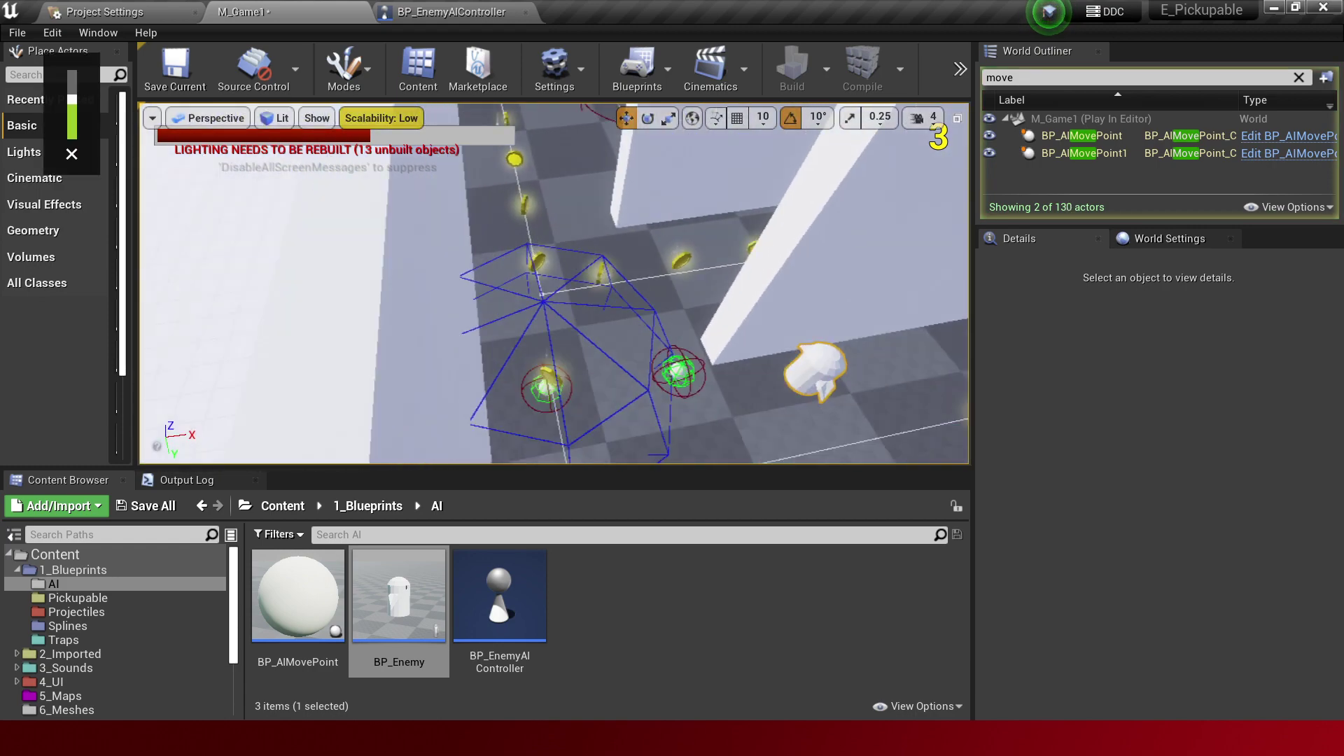
right_drag(616, 336, 616, 336)
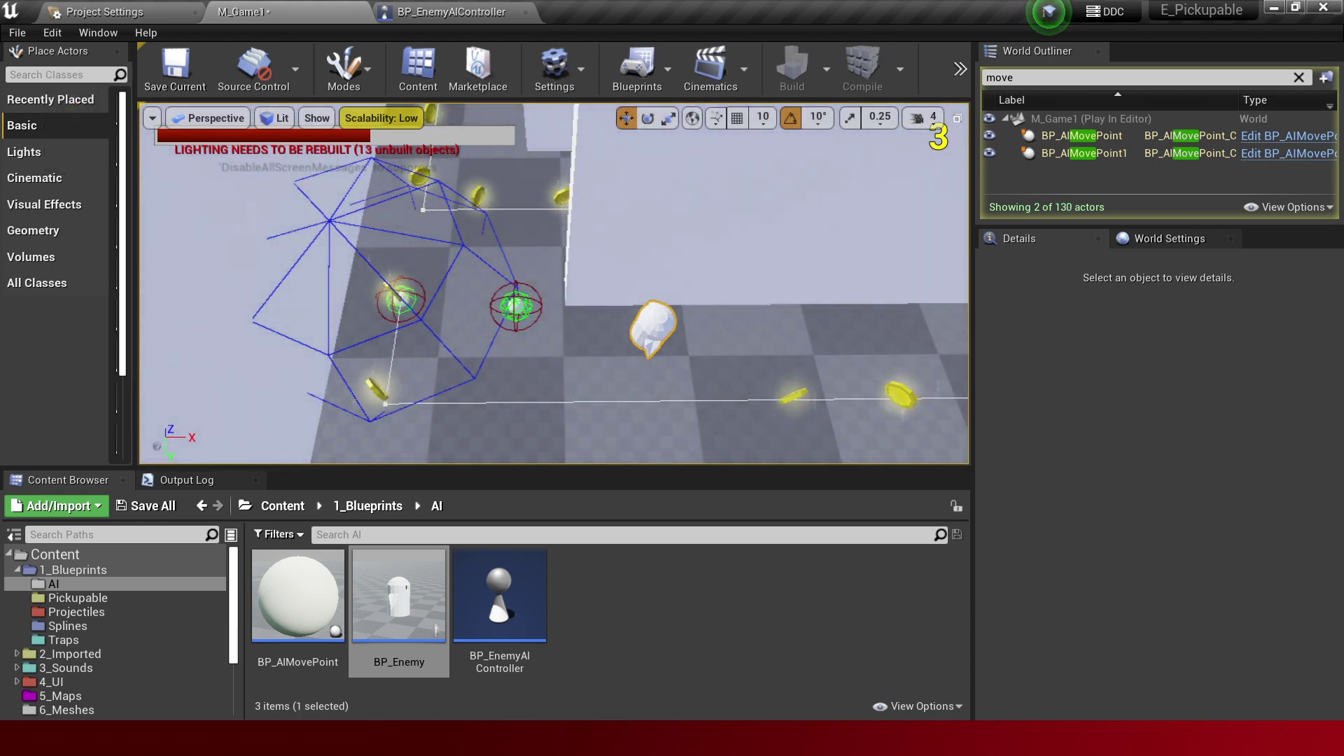
right_drag(665, 346, 665, 345)
right_drag(553, 283, 553, 284)
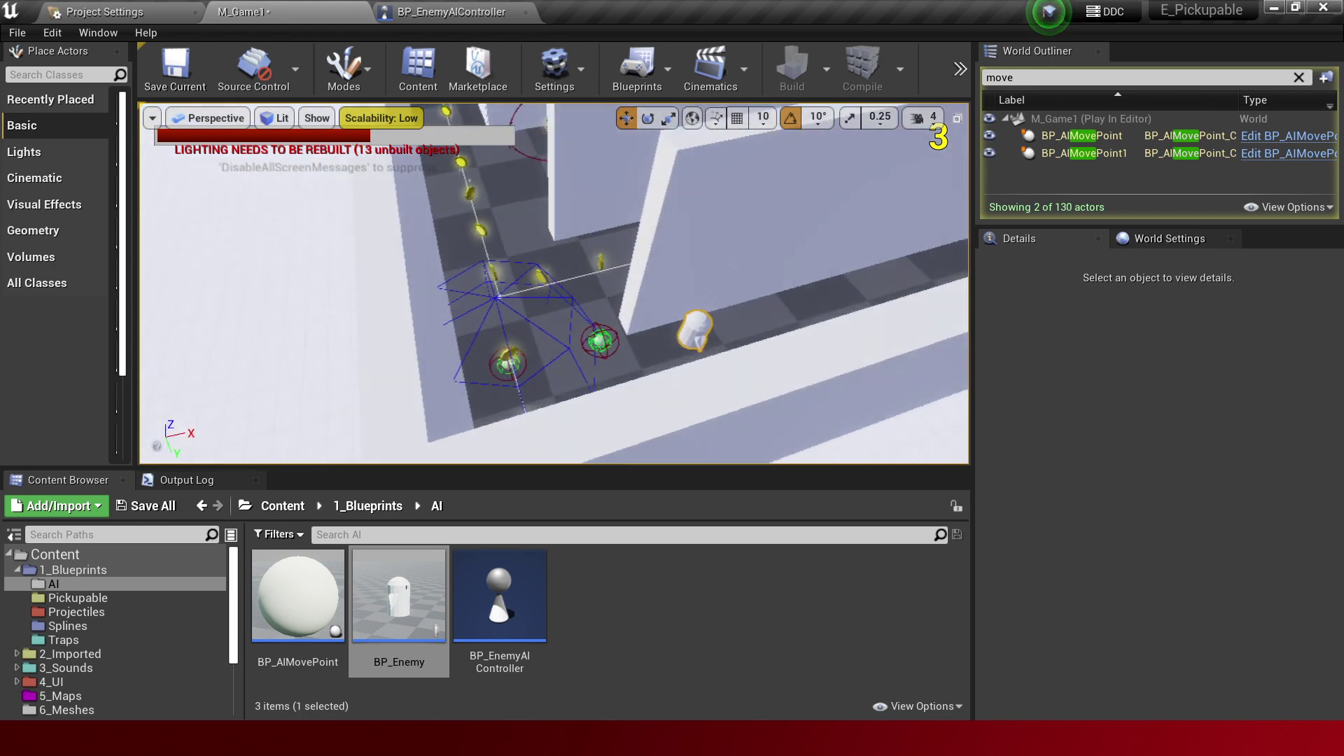
right_drag(563, 406, 562, 405)
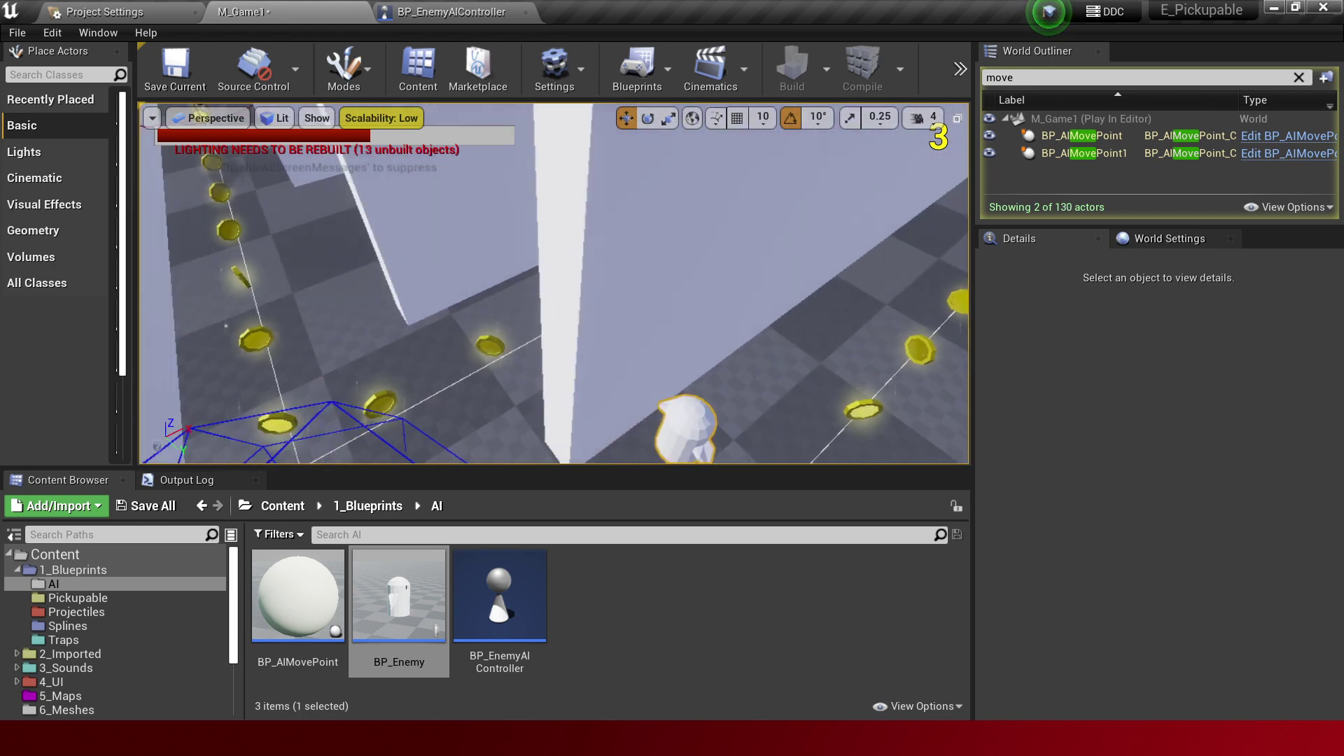
key(Escape)
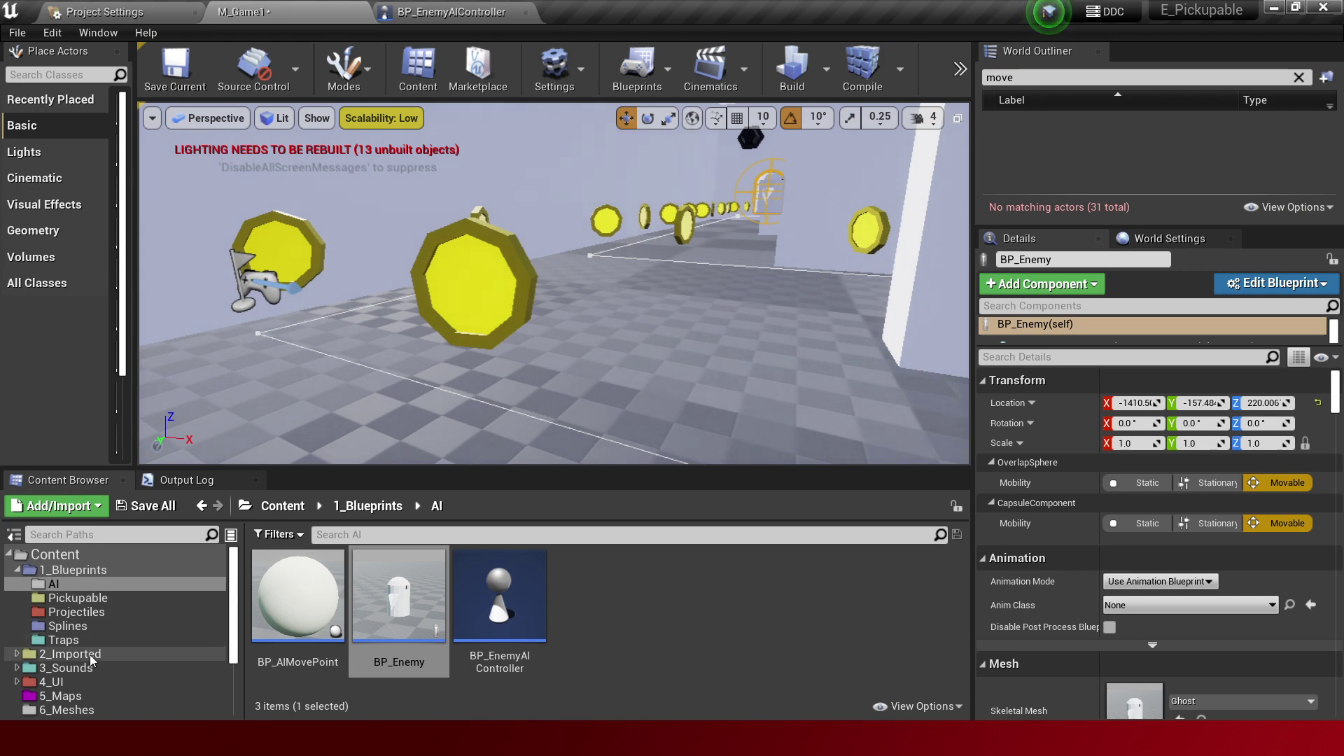
Open FirstPersonExampleMap from FirstPersonCPP > Maps, discarding changes to M_Game1.
scroll(91, 659, down, 2)
click(121, 653)
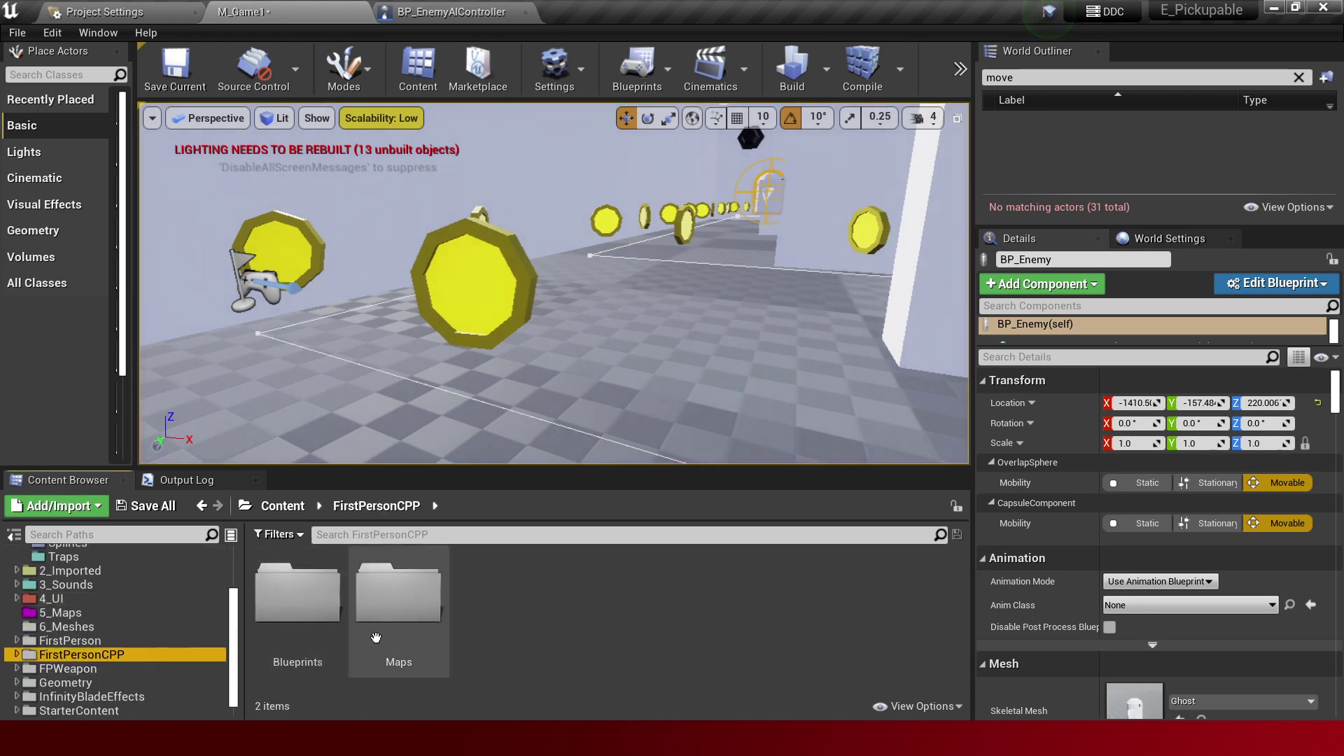
double_click(399, 594)
click(305, 593)
double_click(305, 594)
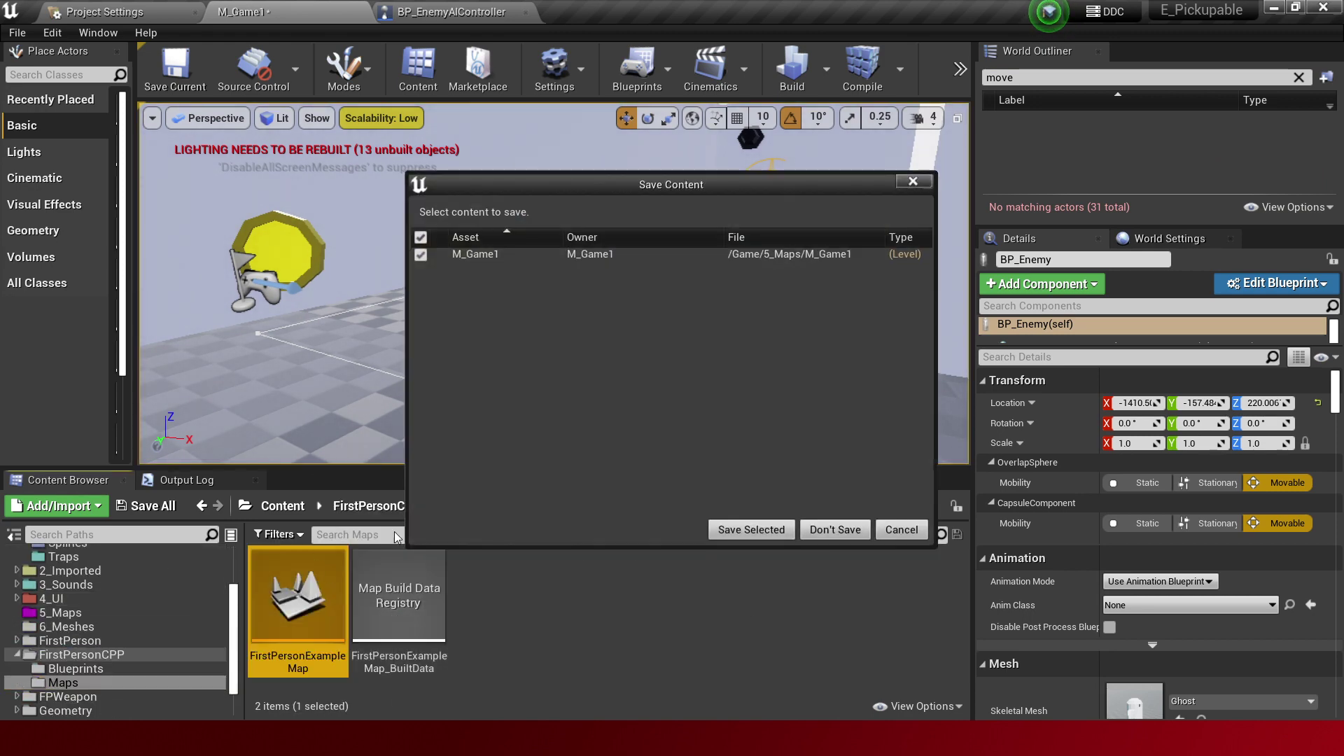
click(815, 530)
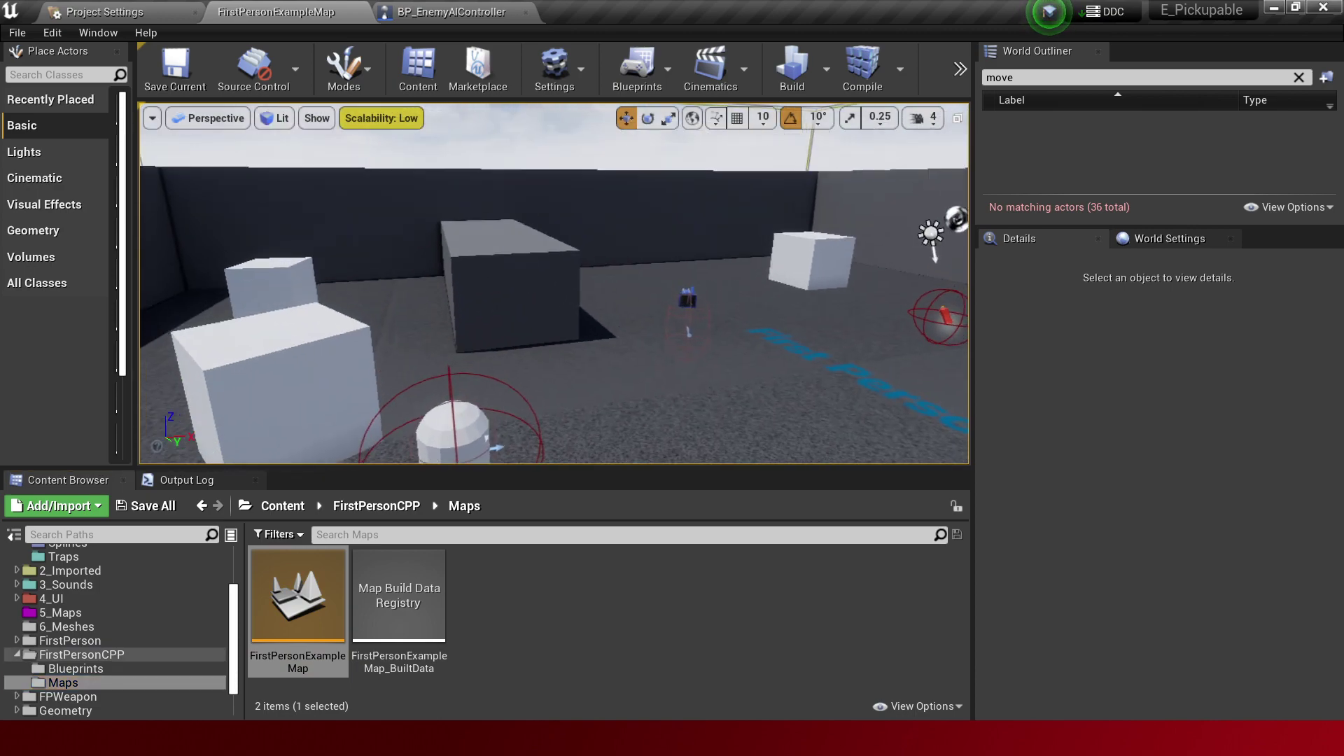
Play-test the map to see the move-point spheres, then return to Visual Studio.
key(alt+p)
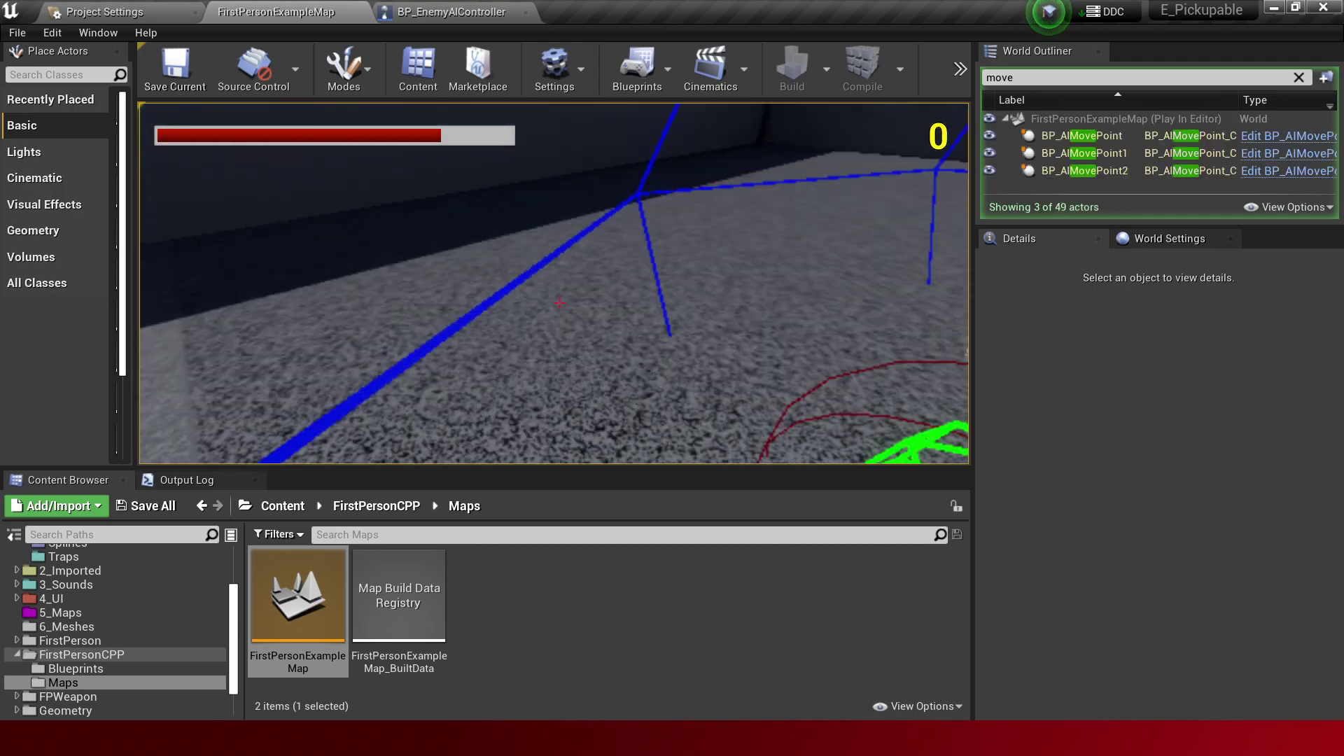
key(Escape)
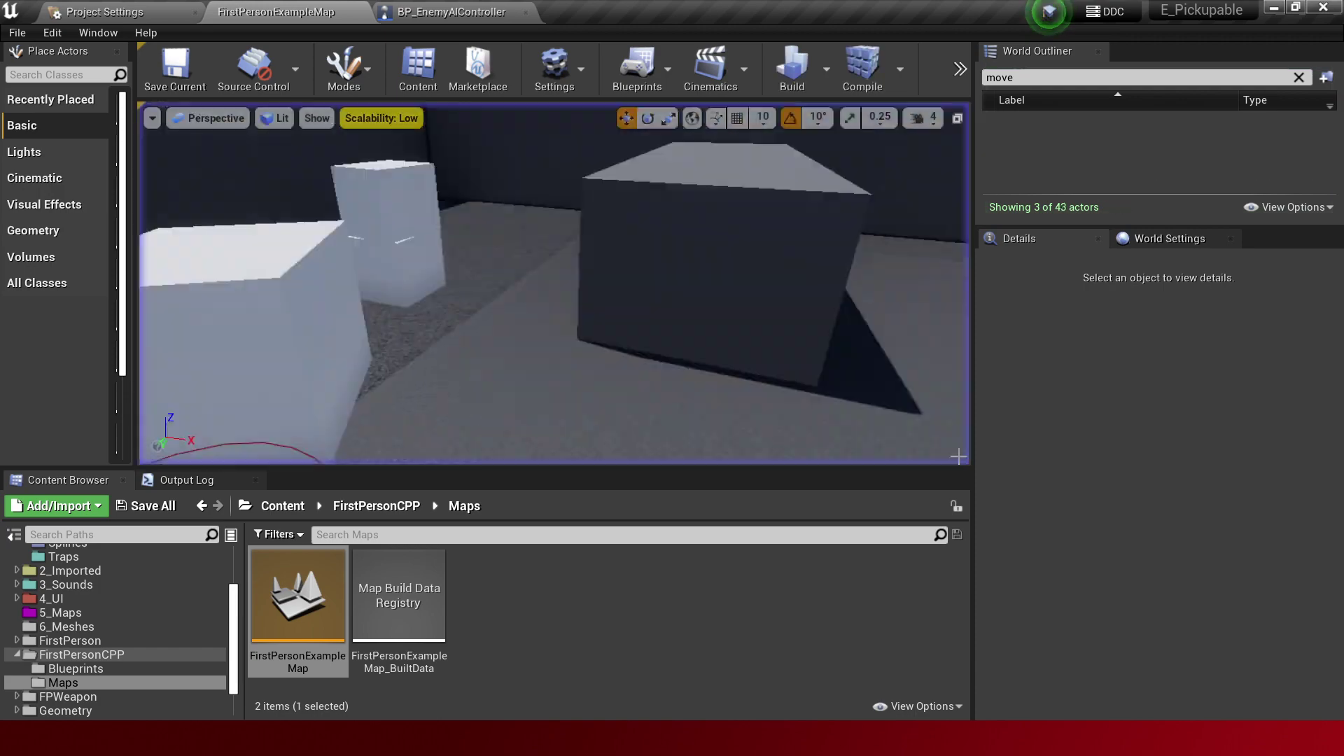
key(alt+Tab)
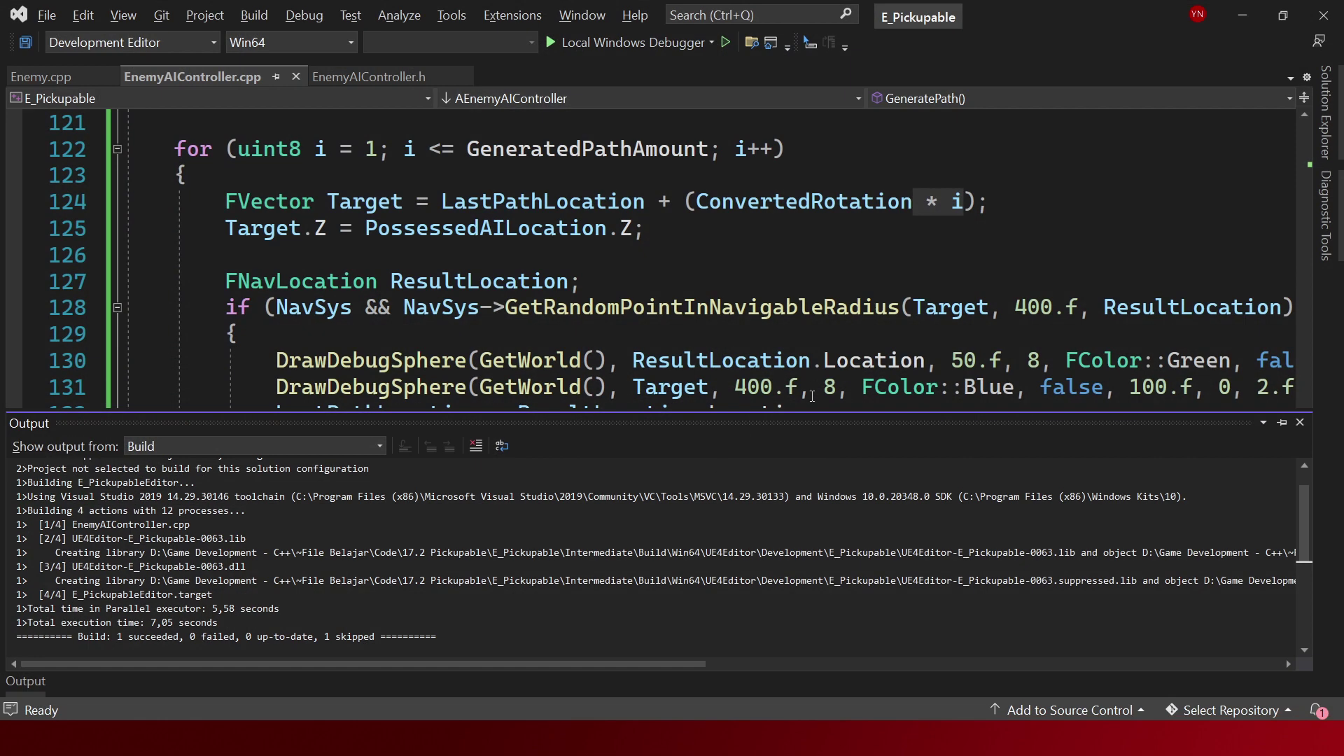
Delete ' * i' after ConvertedRotation on line 124 and rebuild with Ctrl+Shift+B.
key(Escape)
drag(931, 203, 967, 203)
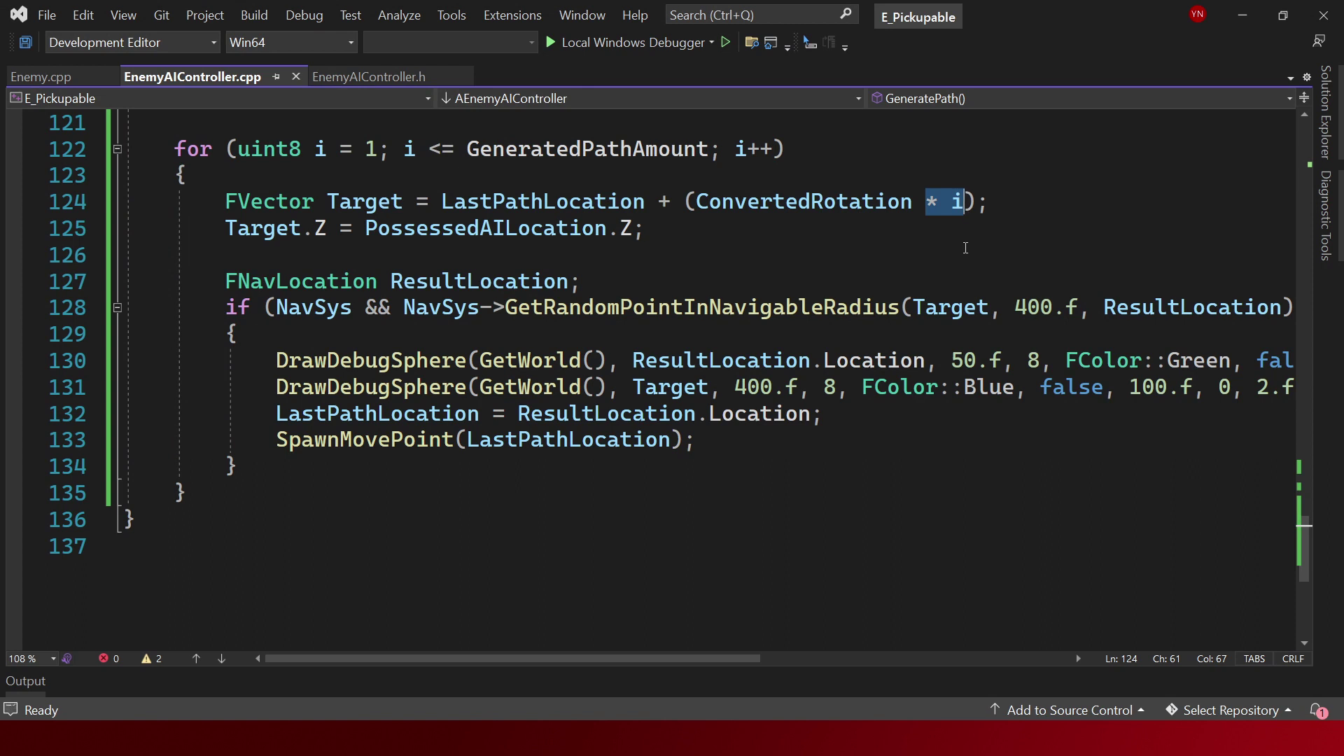
key(BackSpace)
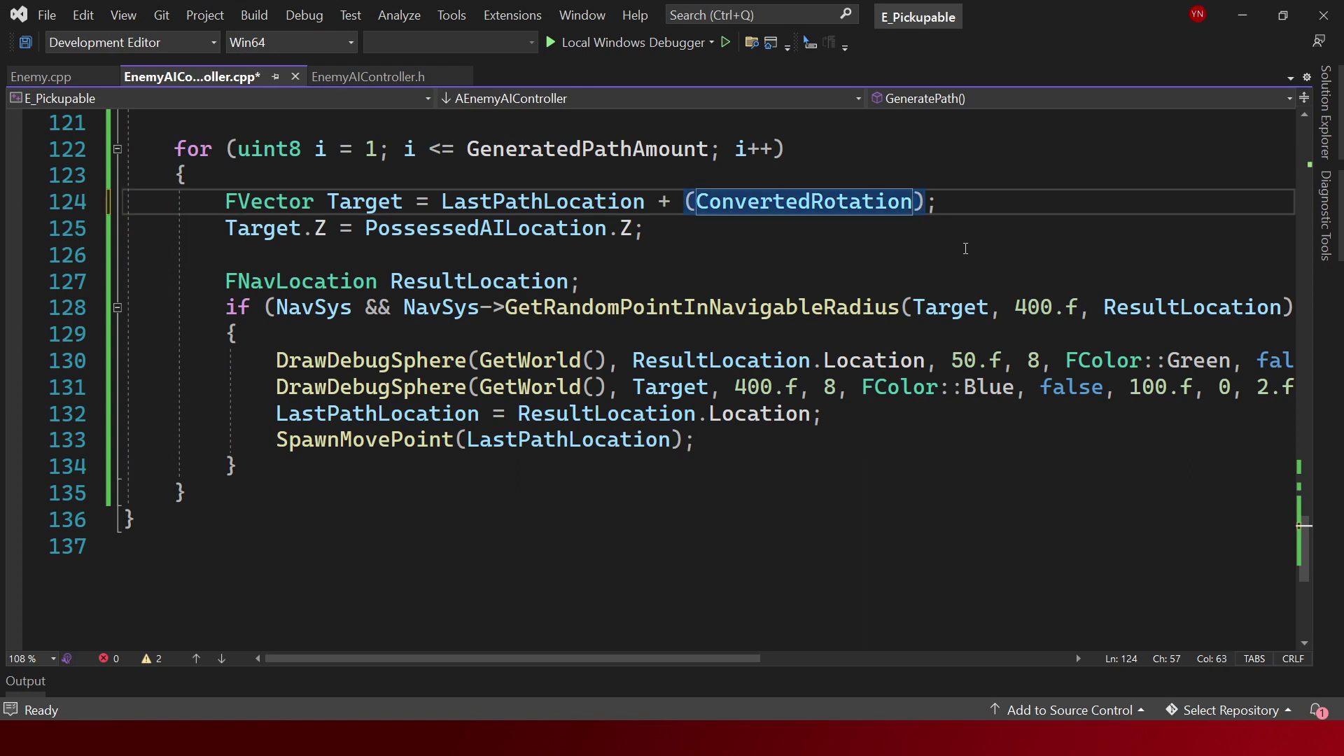
key(ctrl+z)
key(Right)
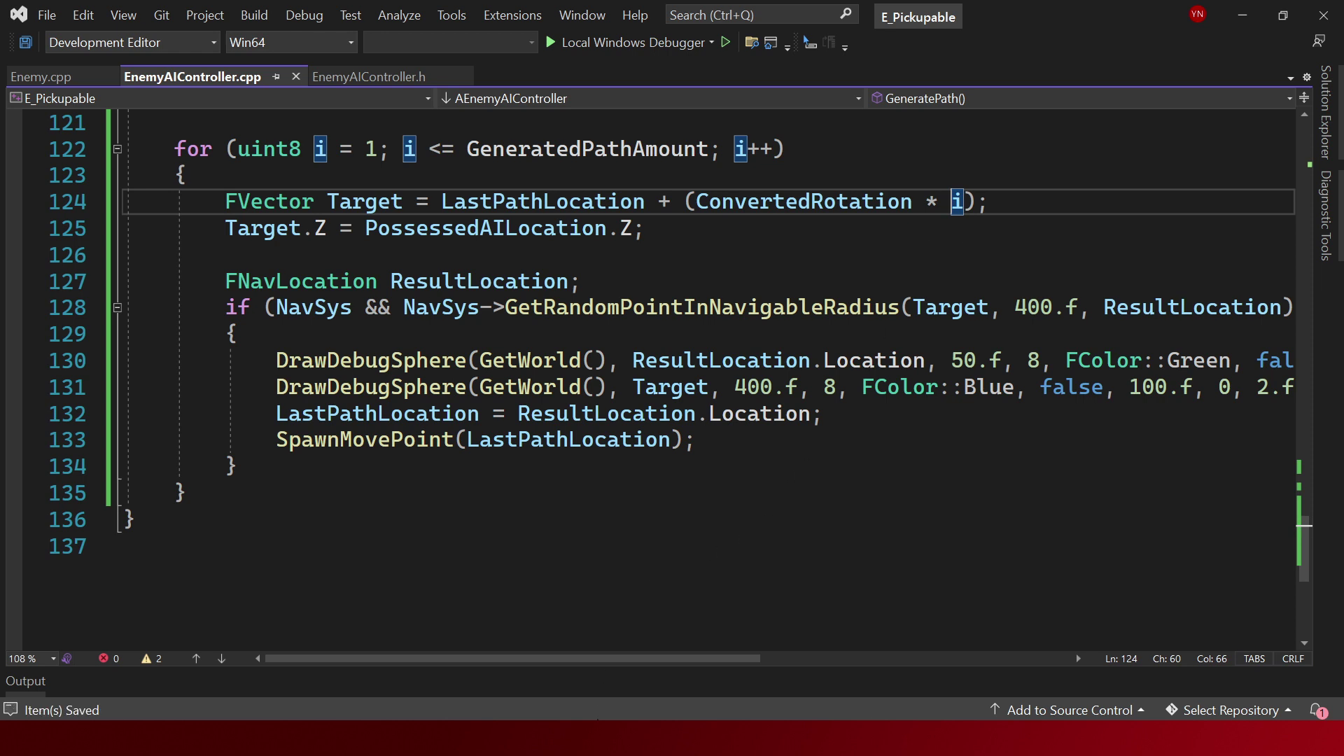
key(Right)
key(ctrl+shift+Left)
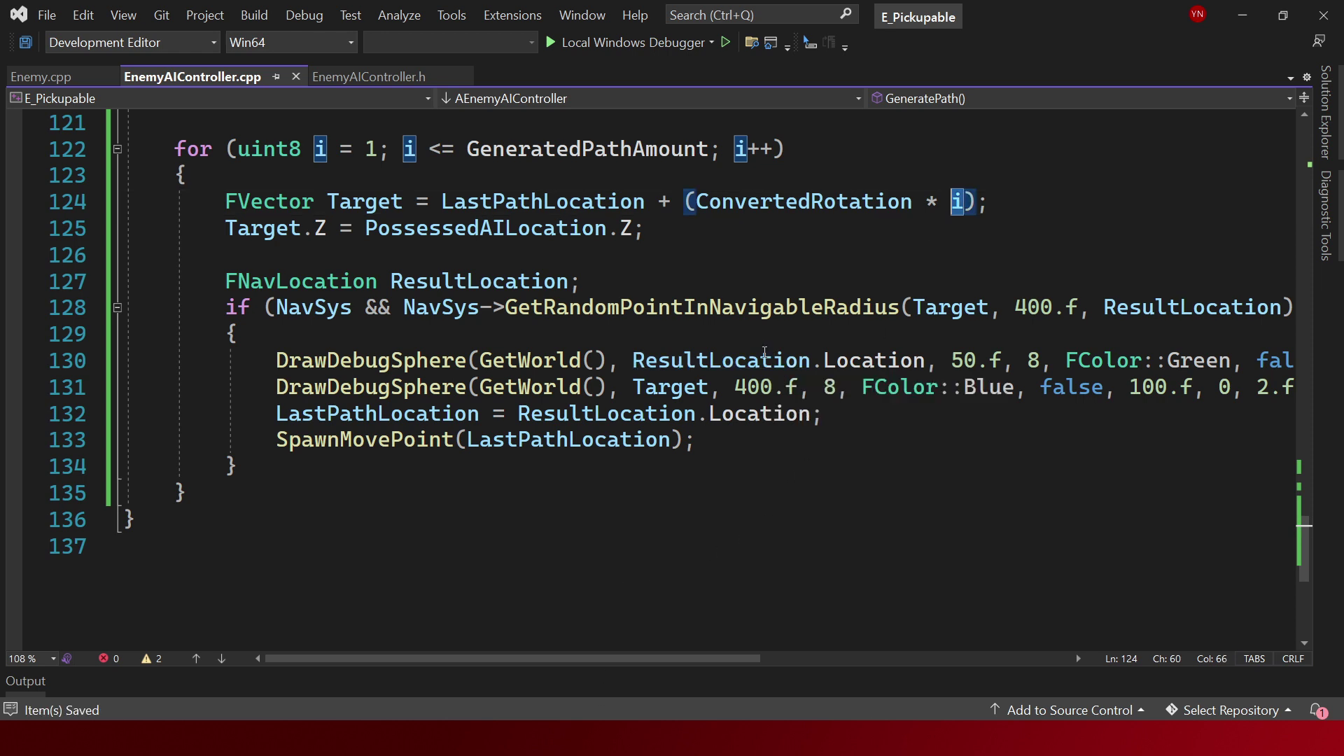
key(ctrl+shift+Left)
key(ctrl+shift+Left)
key(ctrl+shift+Right)
key(BackSpace)
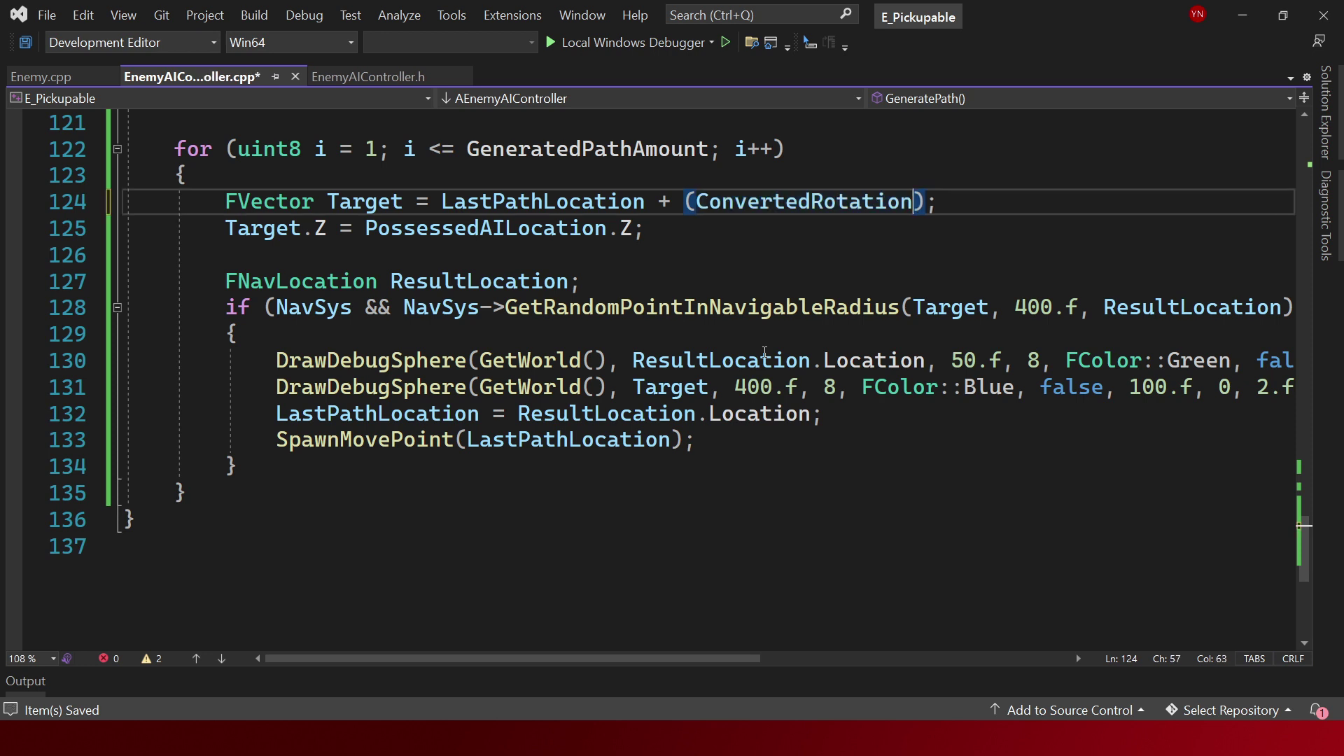
key(ctrl+shift+b)
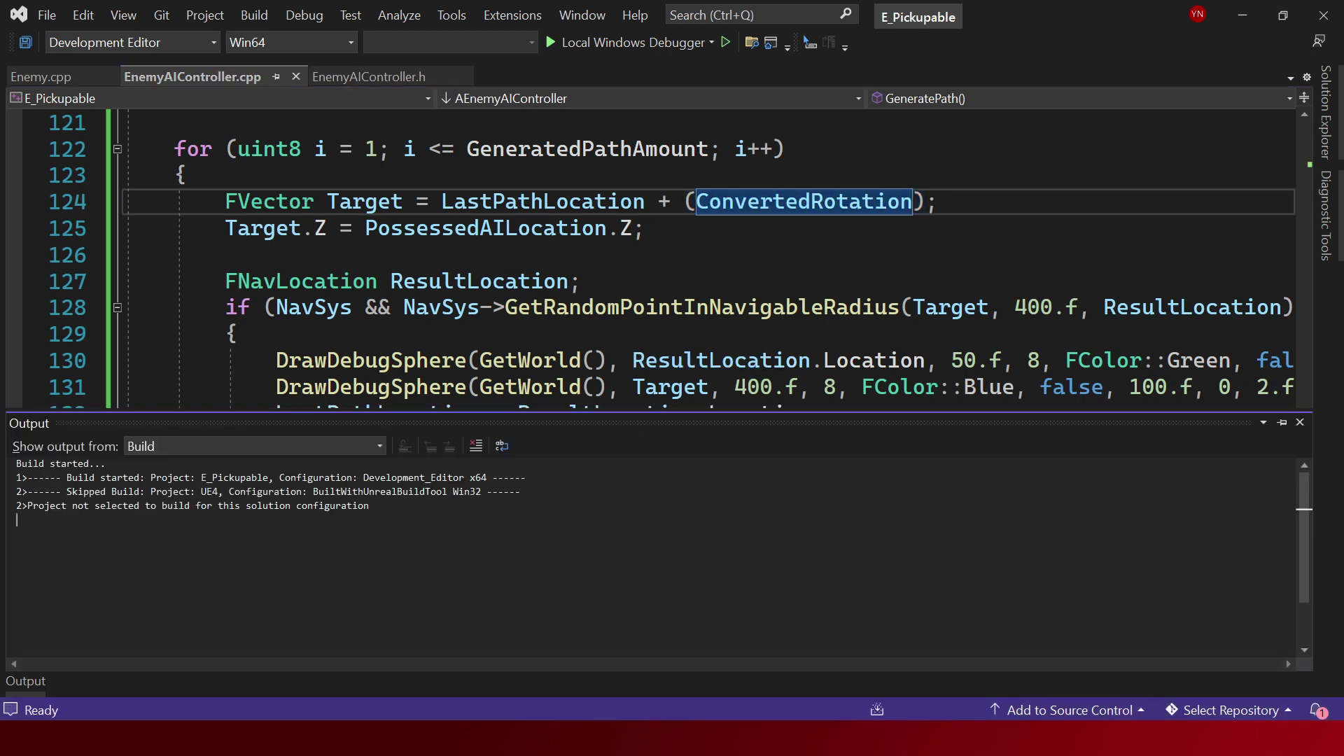
key(alt+Tab)
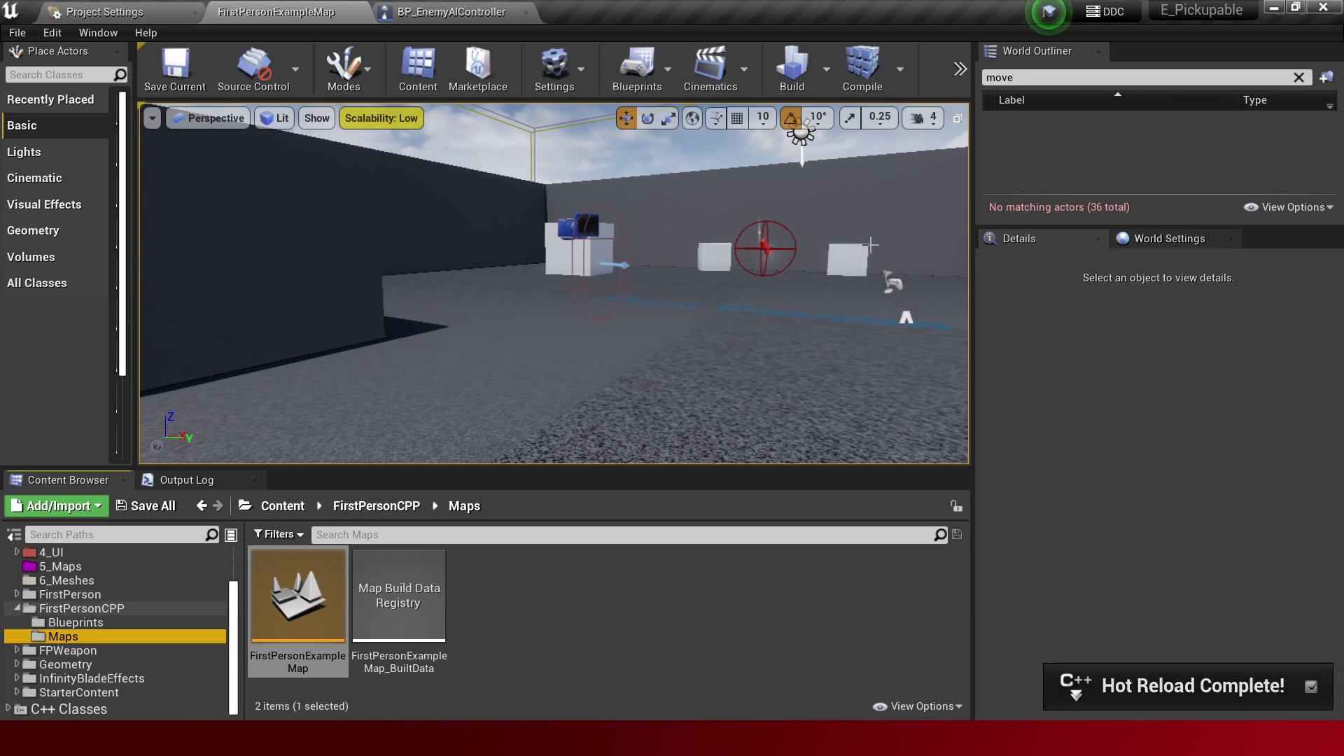
Play the hot-reloaded level twice, walking toward the green and blue move-point spheres each time.
key(alt+p)
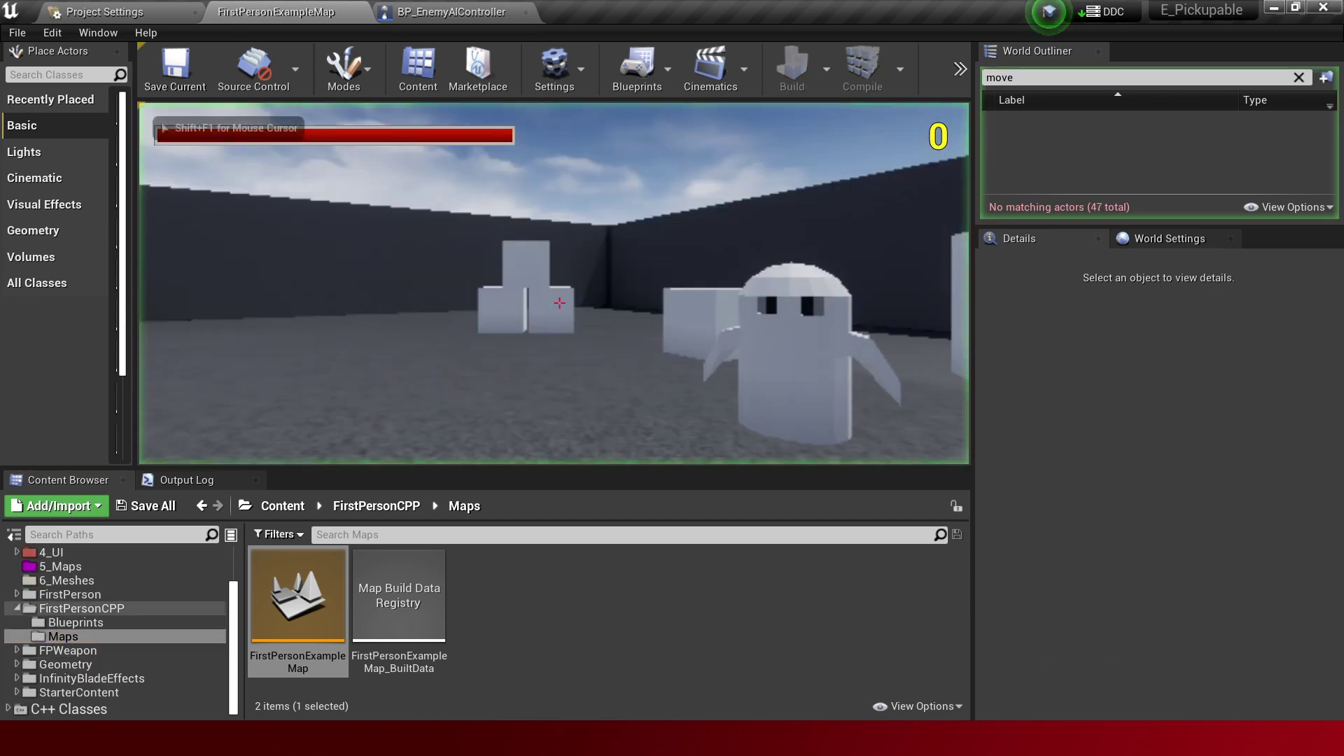
key(w)
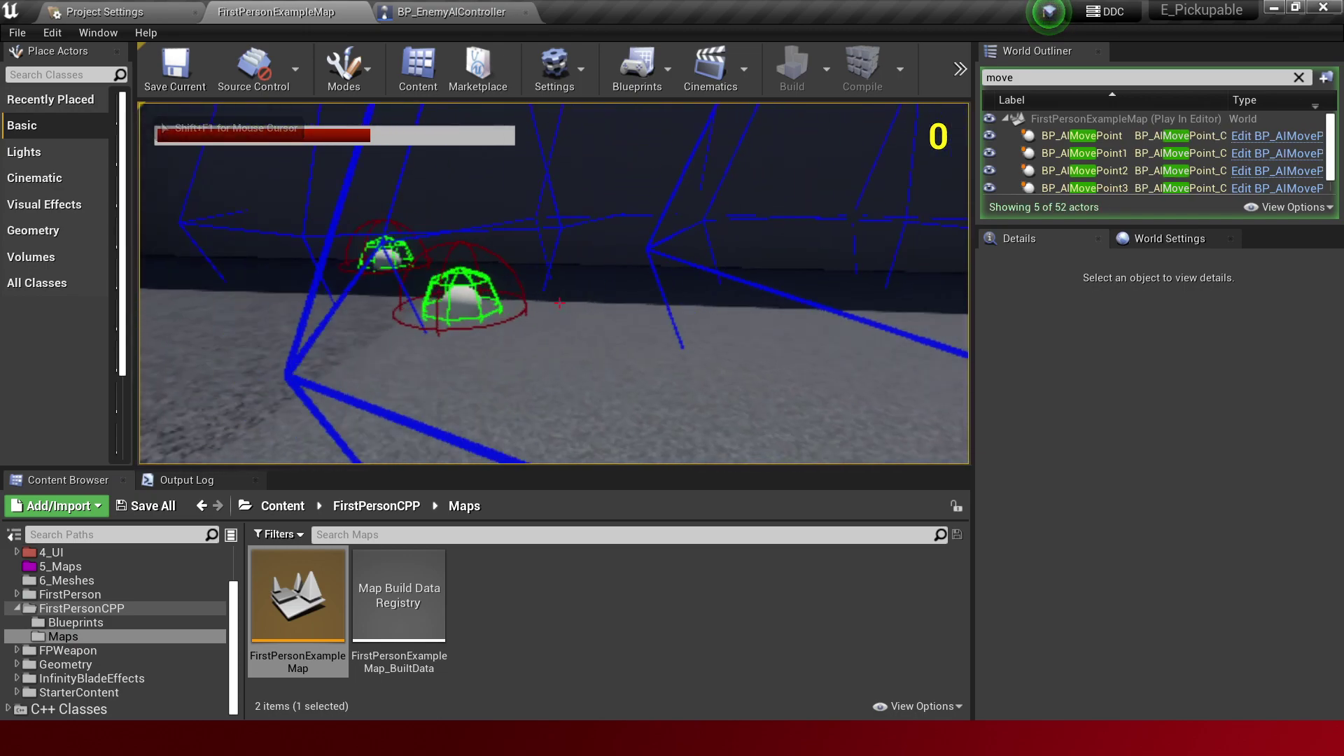
key(Escape)
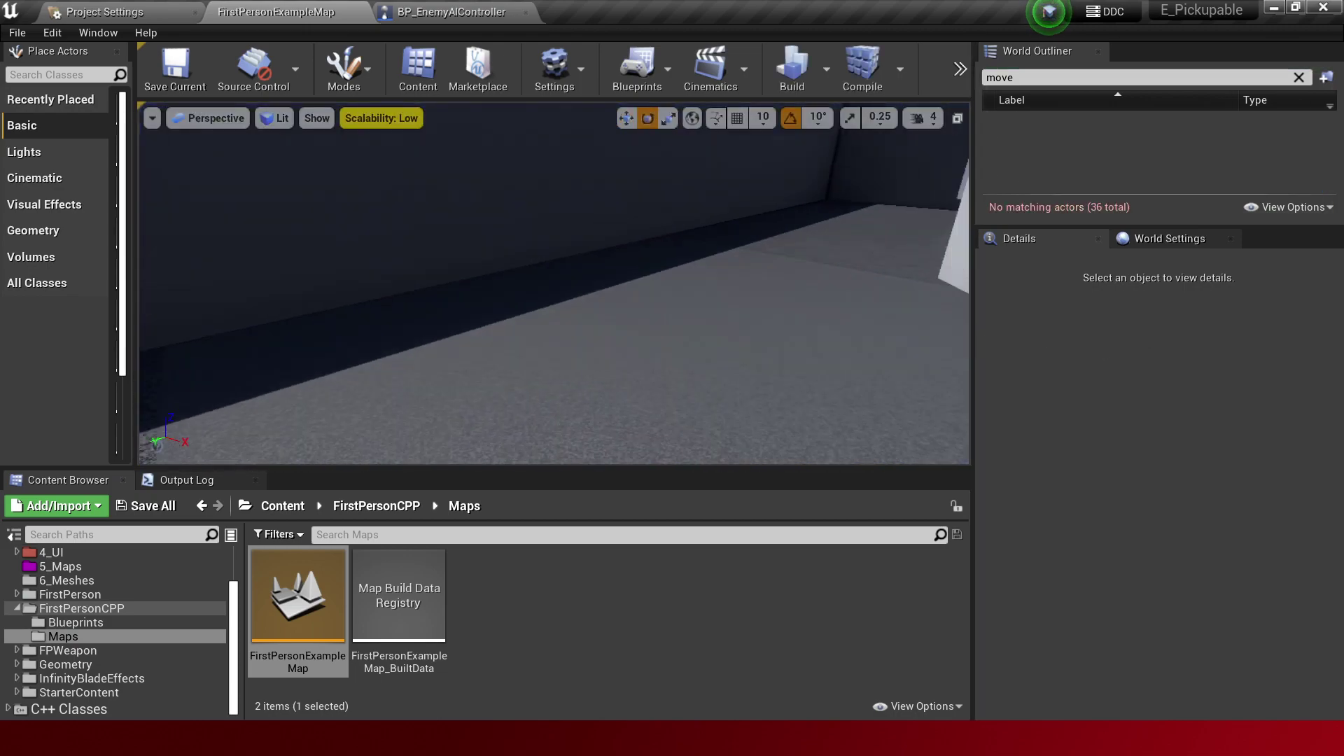
drag(539, 146, 539, 119)
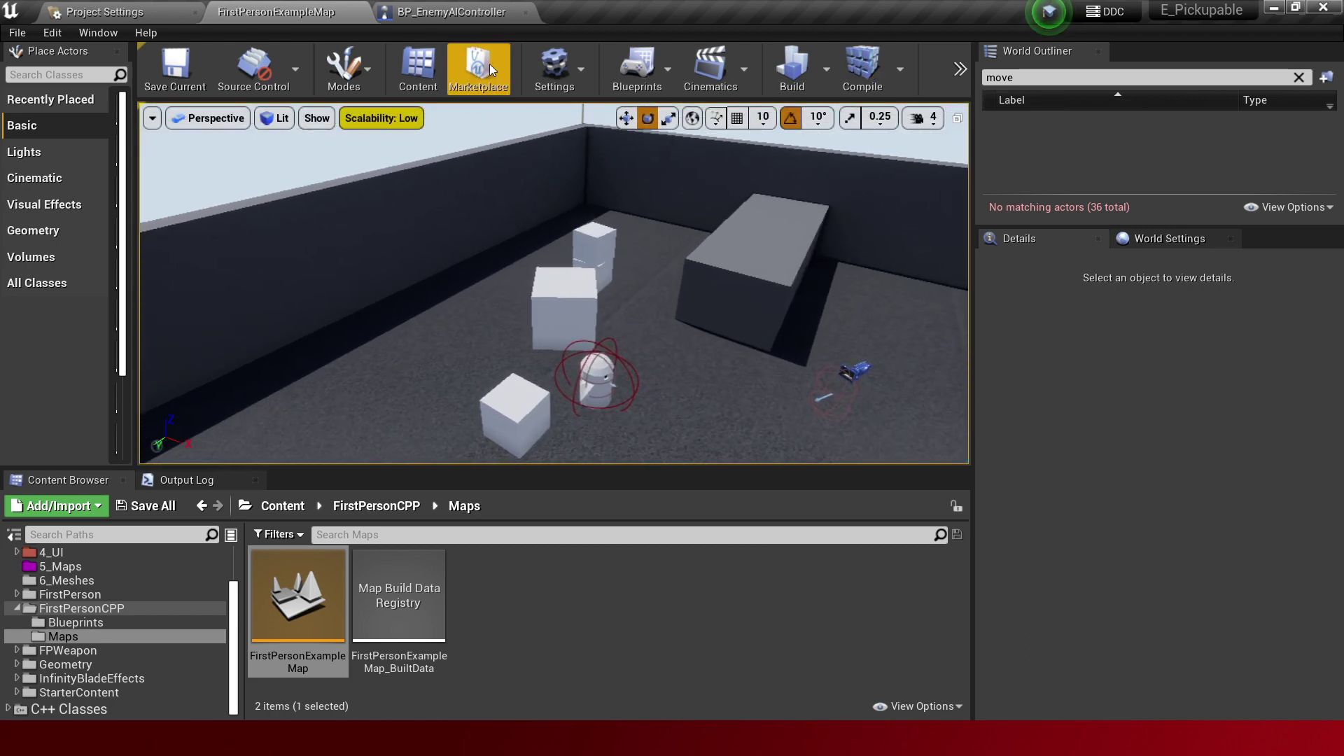
key(alt+p)
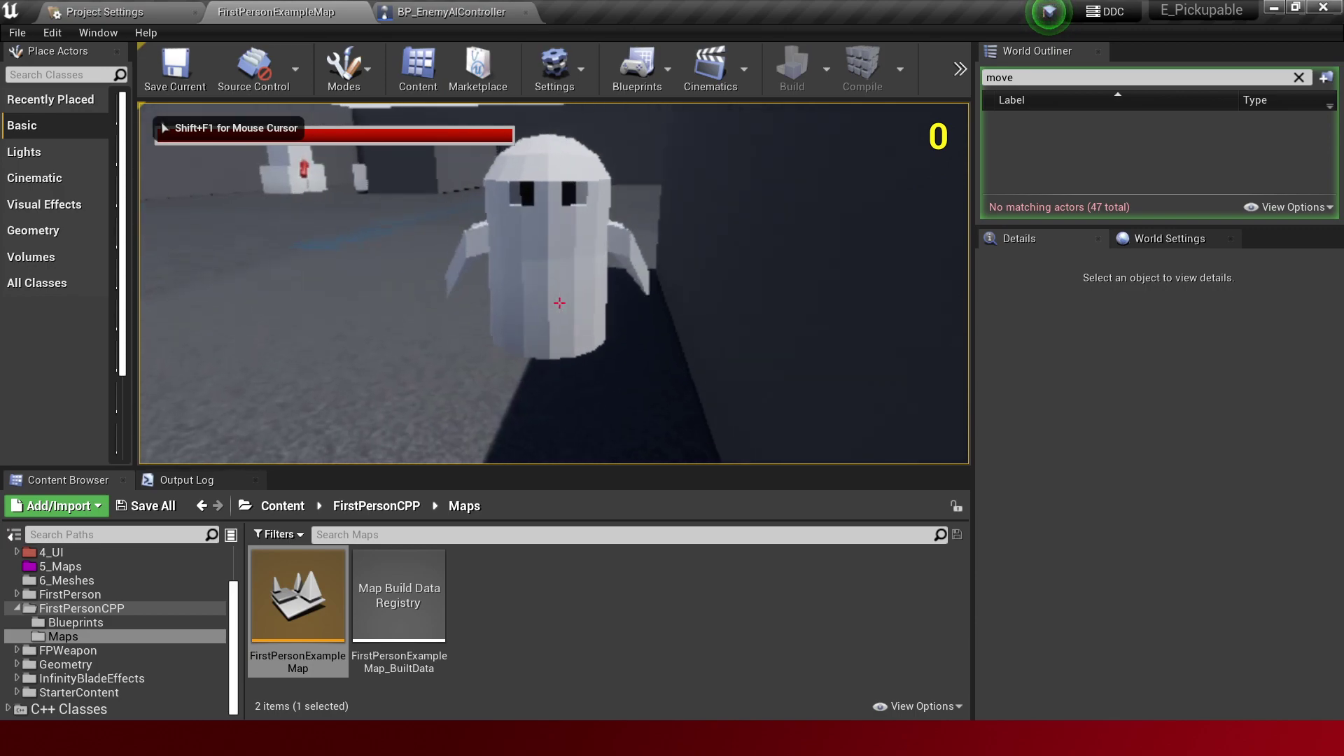
key(w)
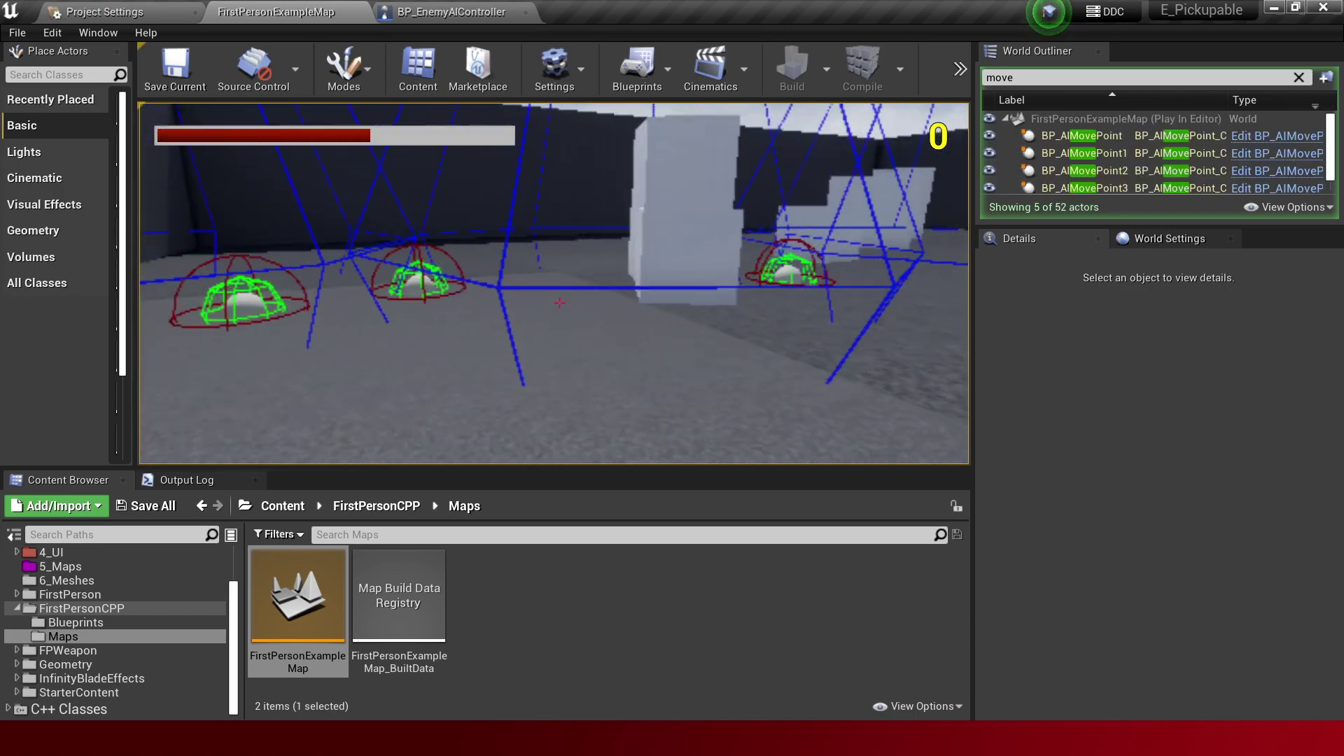
key(Escape)
Start Unreal's Compile, then remove the parentheses around ConvertedRotation on line 124.
key(alt+Tab)
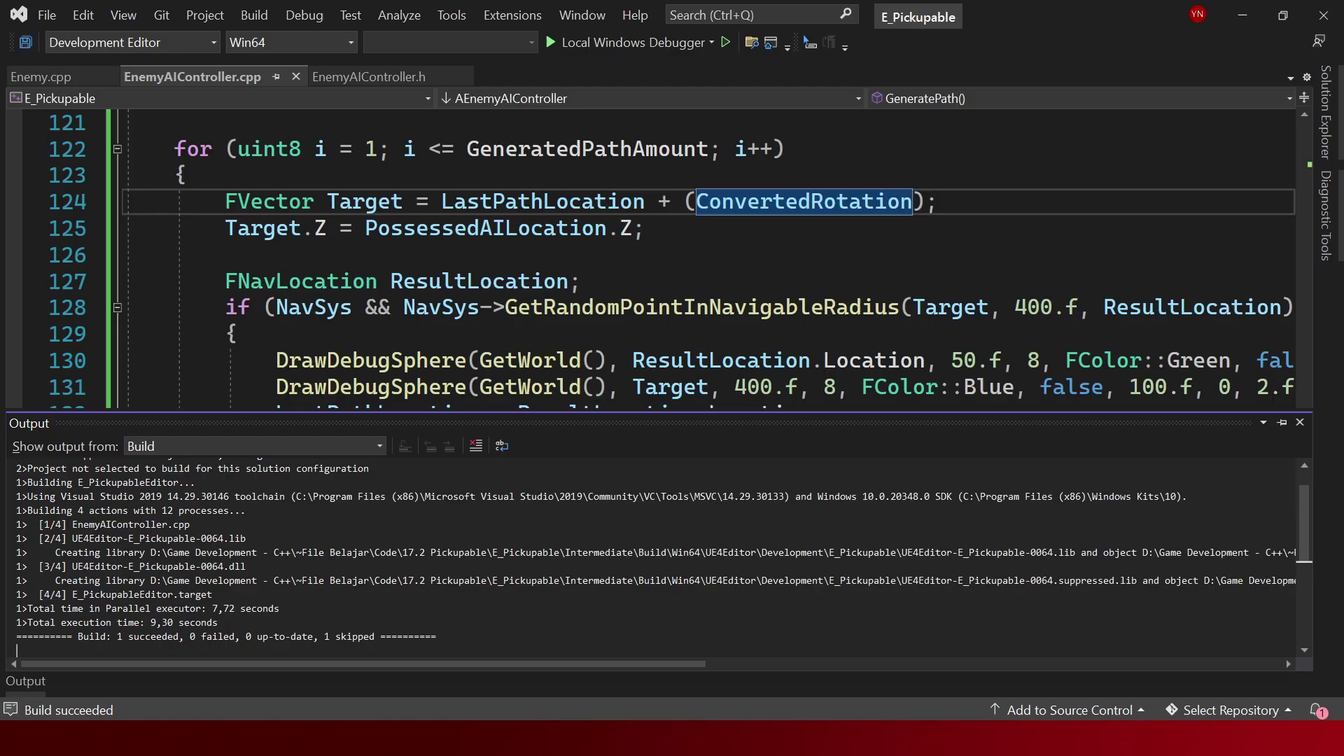
key(alt+Tab)
click(854, 80)
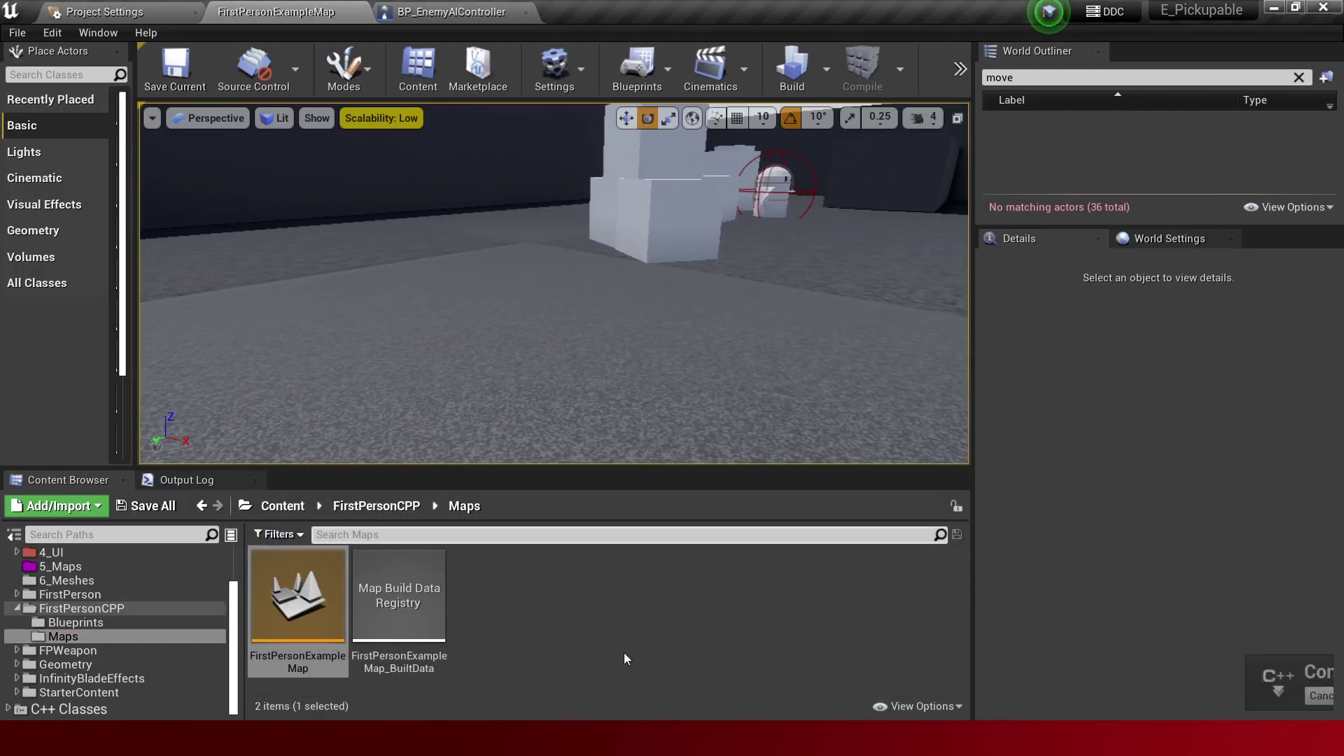
key(alt+Tab)
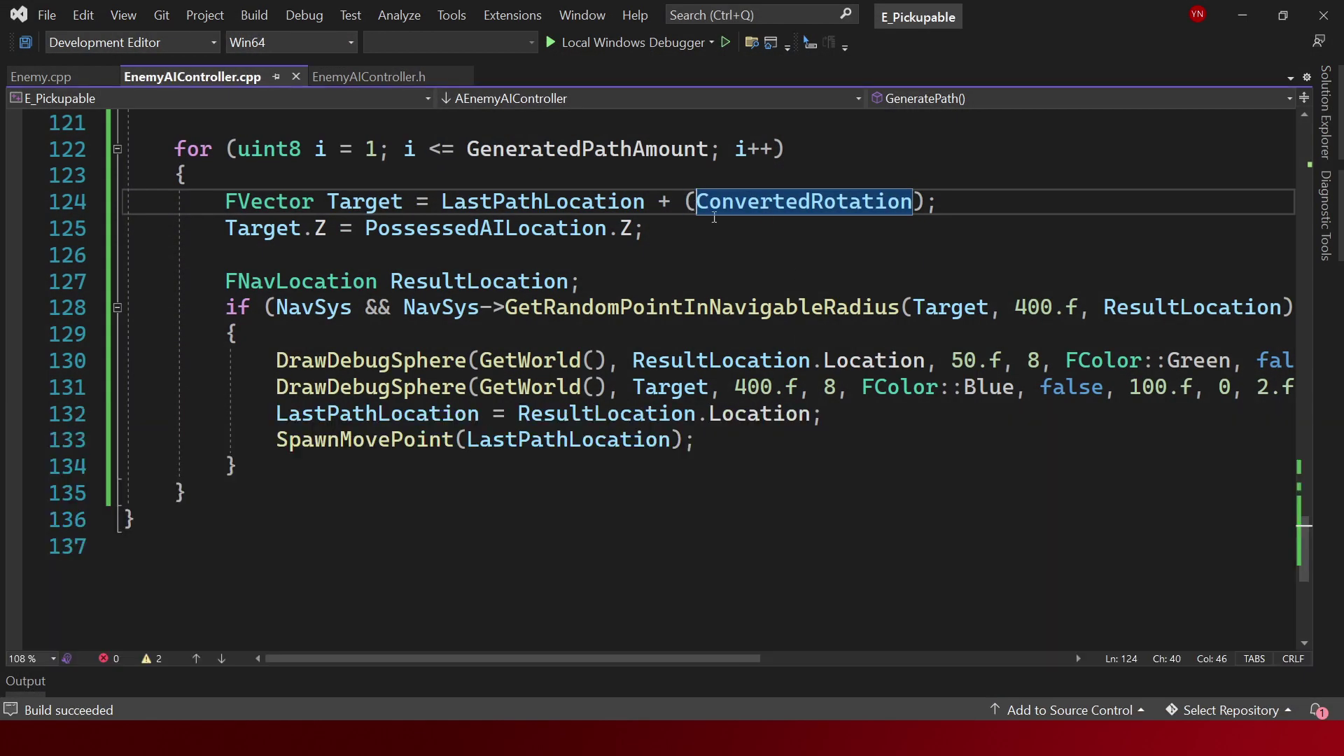
key(Left)
key(BackSpace)
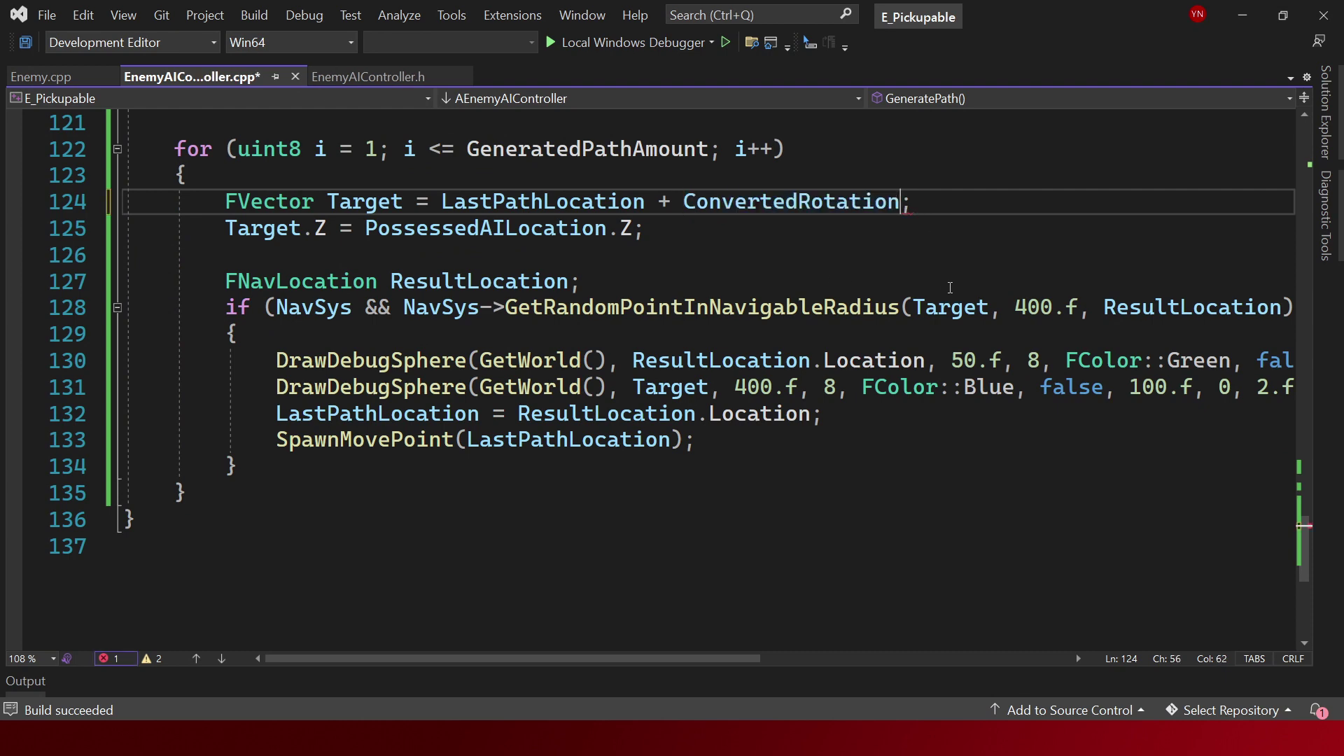
key(alt+Tab)
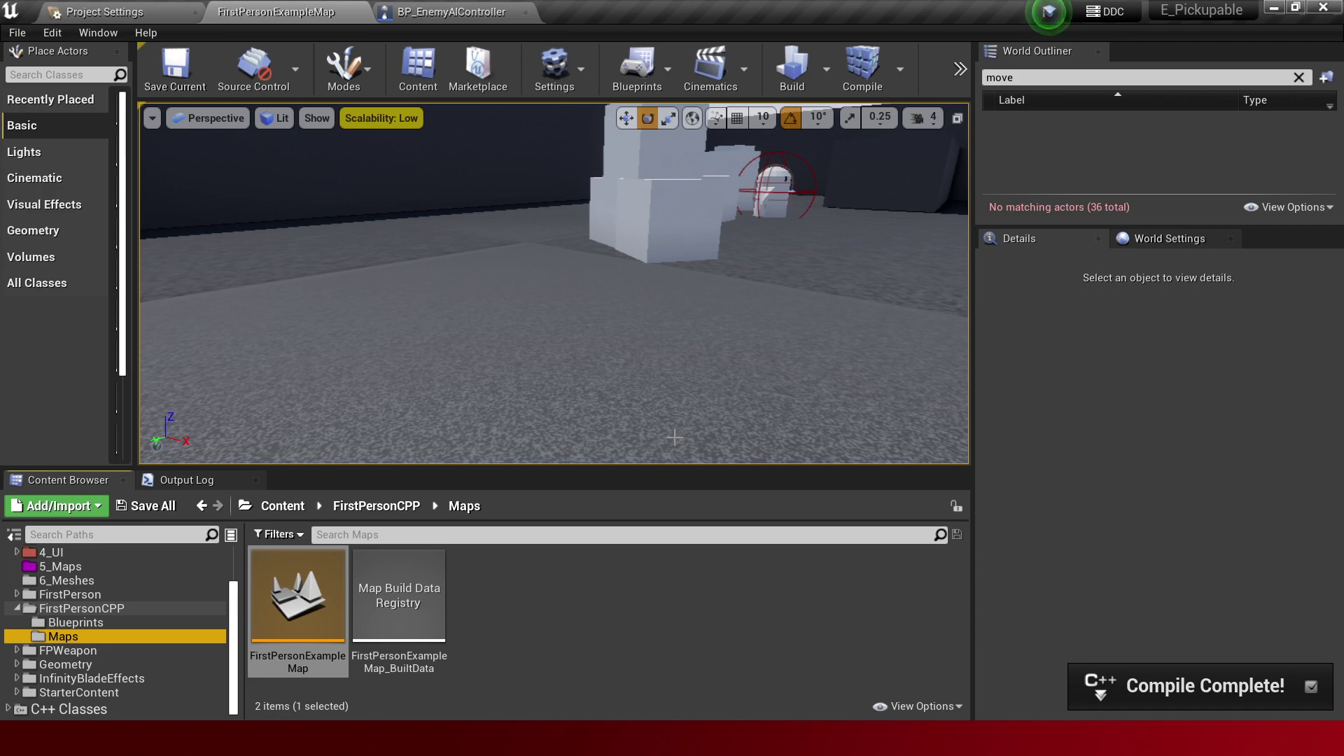
Play briefly to watch the generated move points, then fly the camera close to the enemy robot.
key(alt+p)
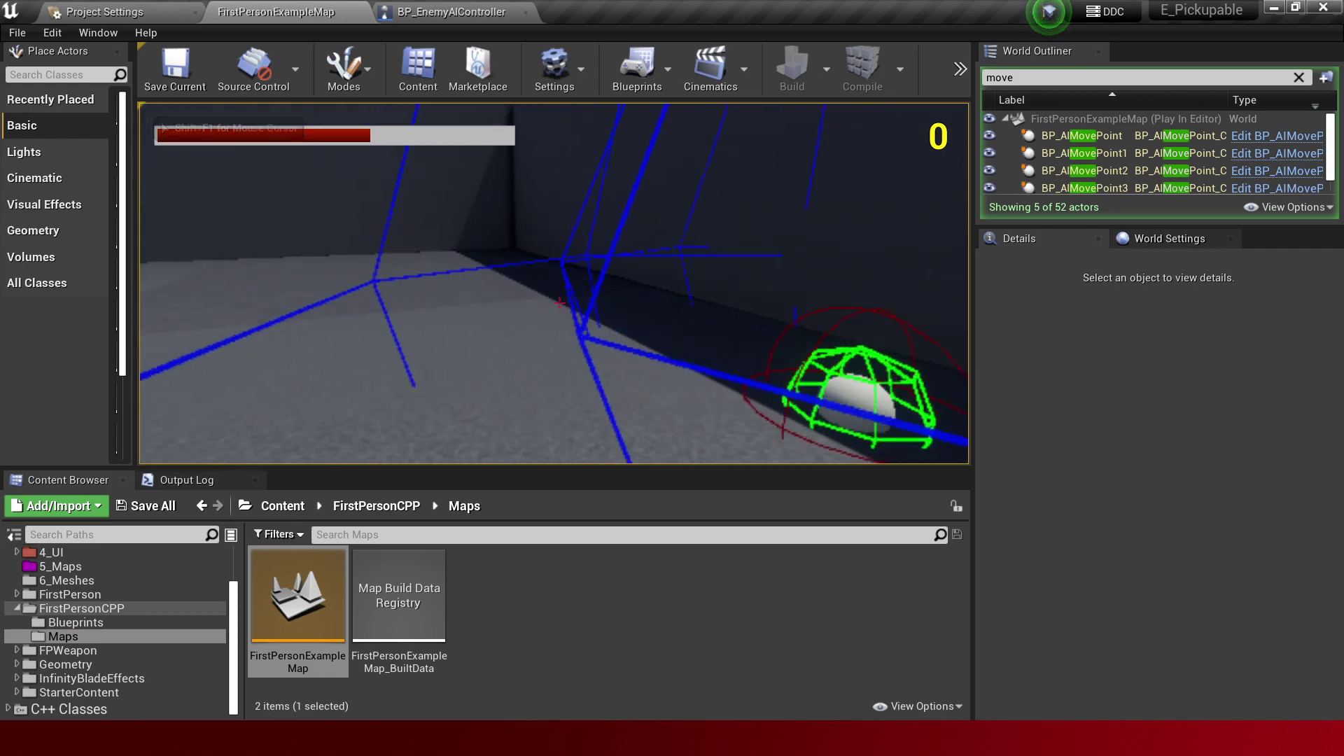
key(Escape)
right_drag(245, 382, 287, 387)
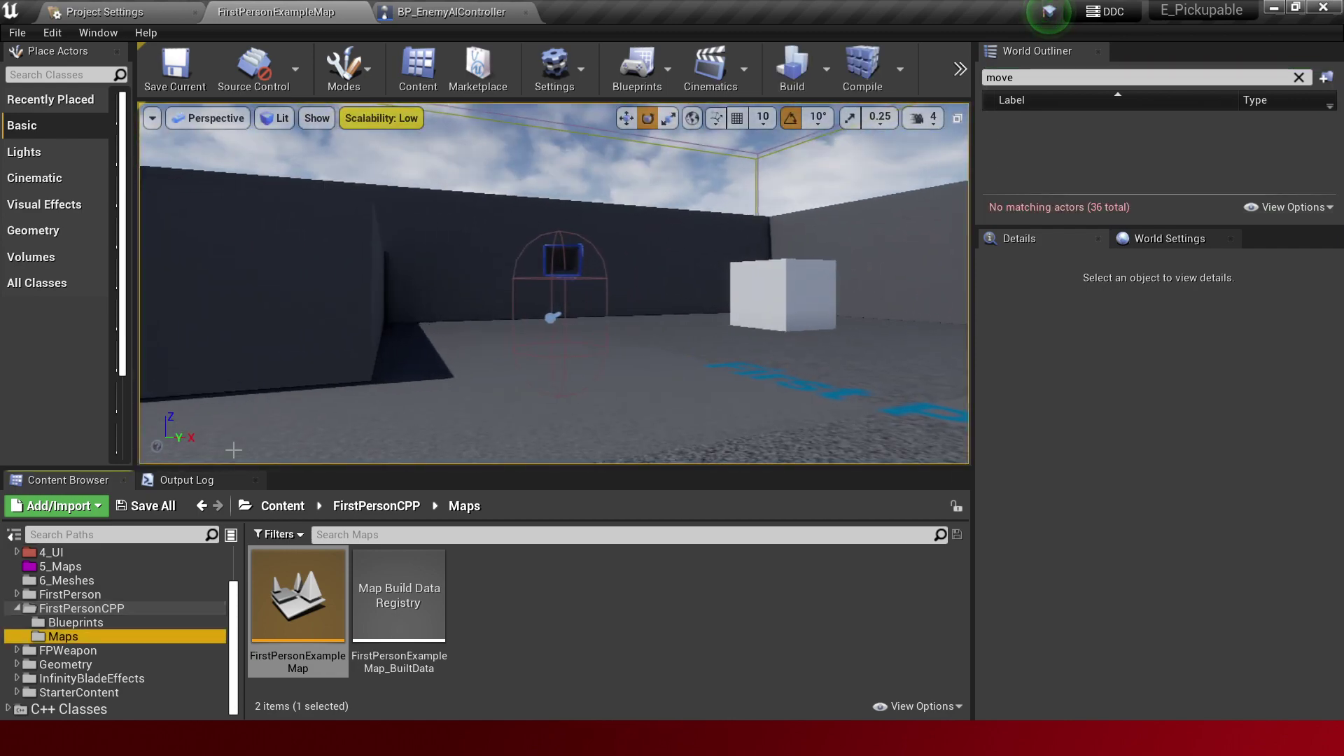
mouse_move(287, 387)
right_down()
mouse_move(301, 381)
mouse_move(280, 374)
mouse_move(542, 243)
right_up()
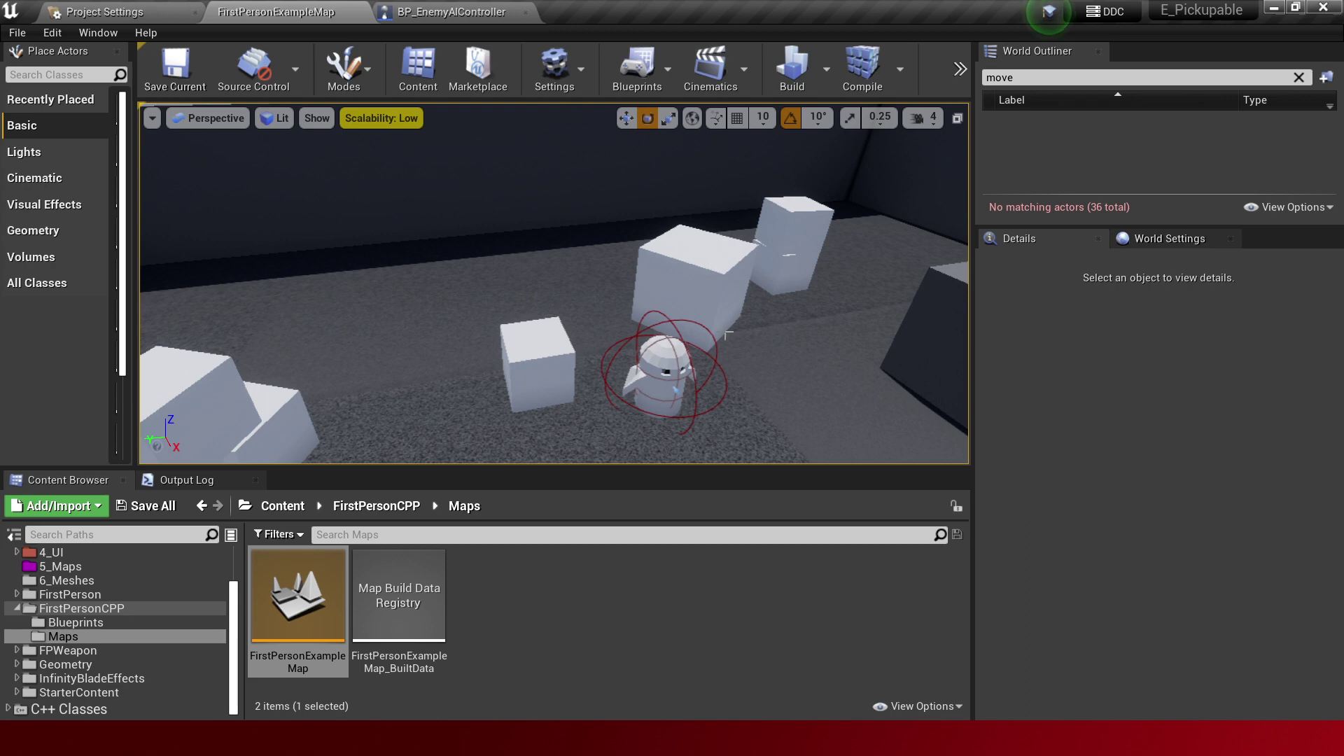